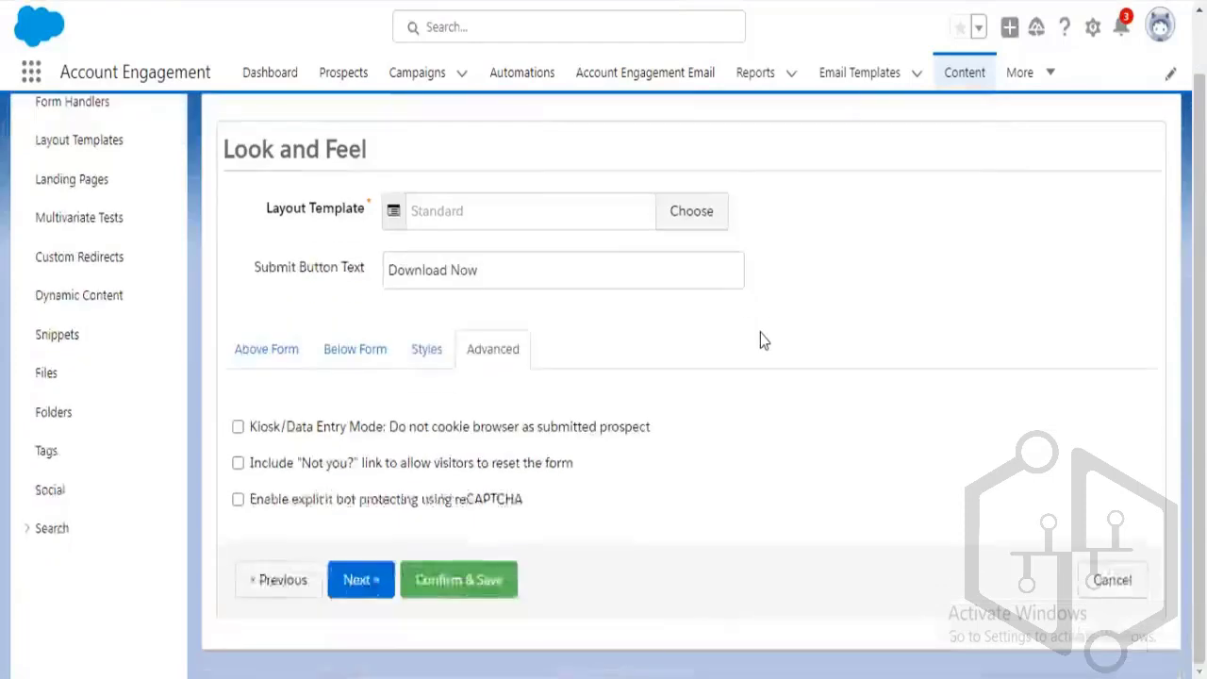
# Review the form's Above Form, Below Form, Styles and Advanced settings, comparing the introductory text with the rendered form
pyautogui.click(419, 357)
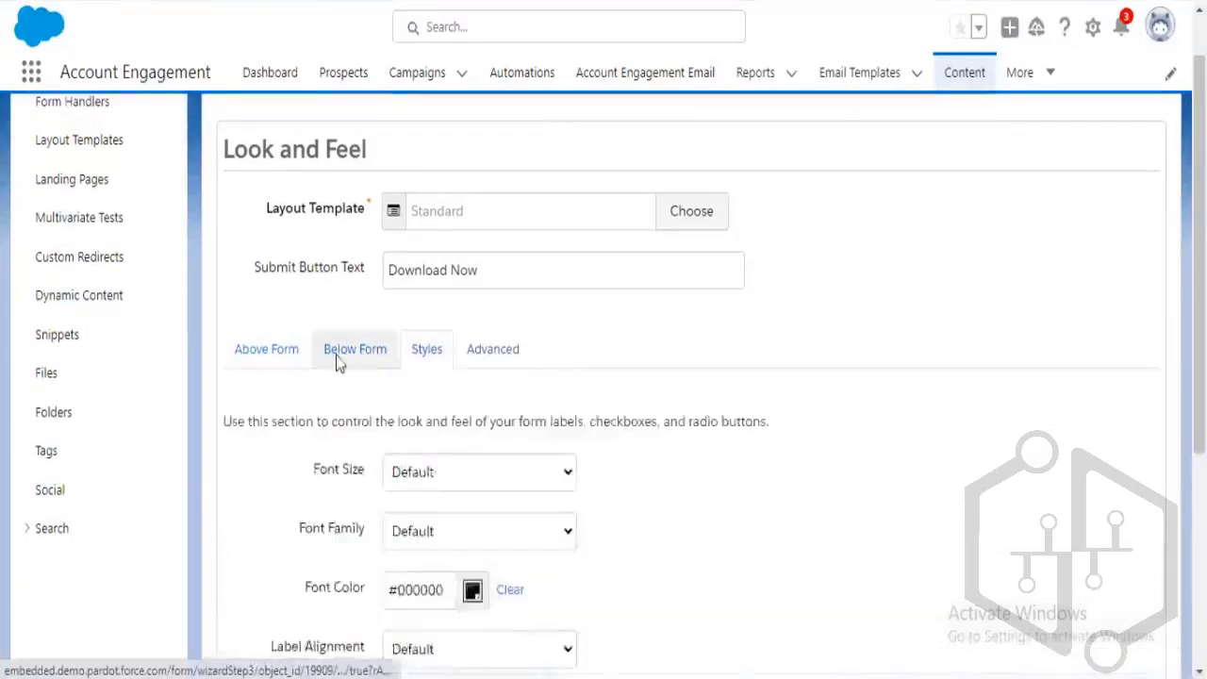
pyautogui.click(342, 357)
pyautogui.click(251, 349)
pyautogui.scroll(-3, 911, 391)
pyautogui.scroll(4, 911, 391)
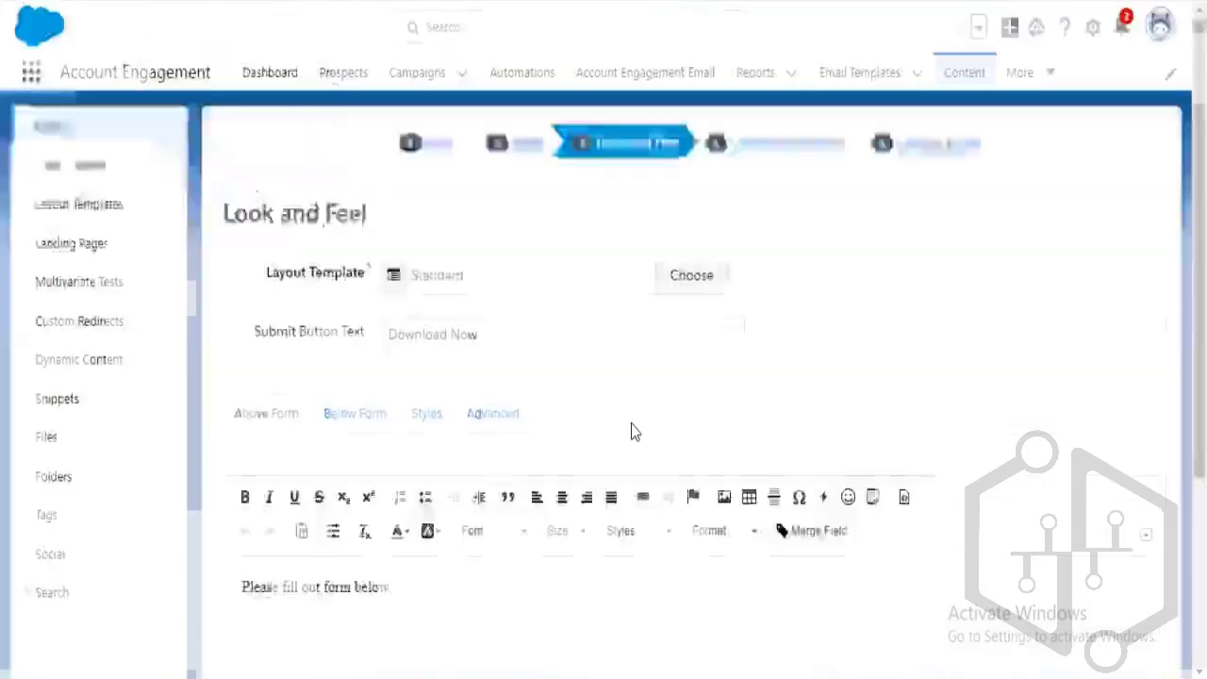
pyautogui.scroll(-3, 631, 430)
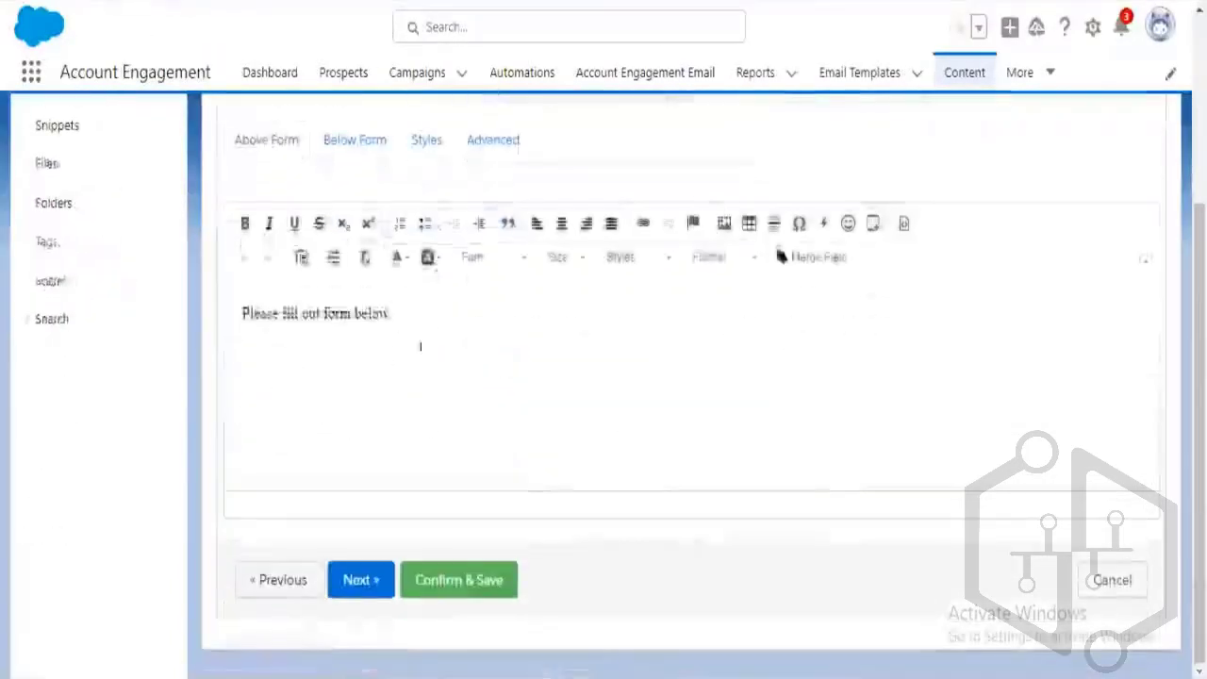
pyautogui.moveTo(391, 314); pyautogui.dragTo(241, 315)
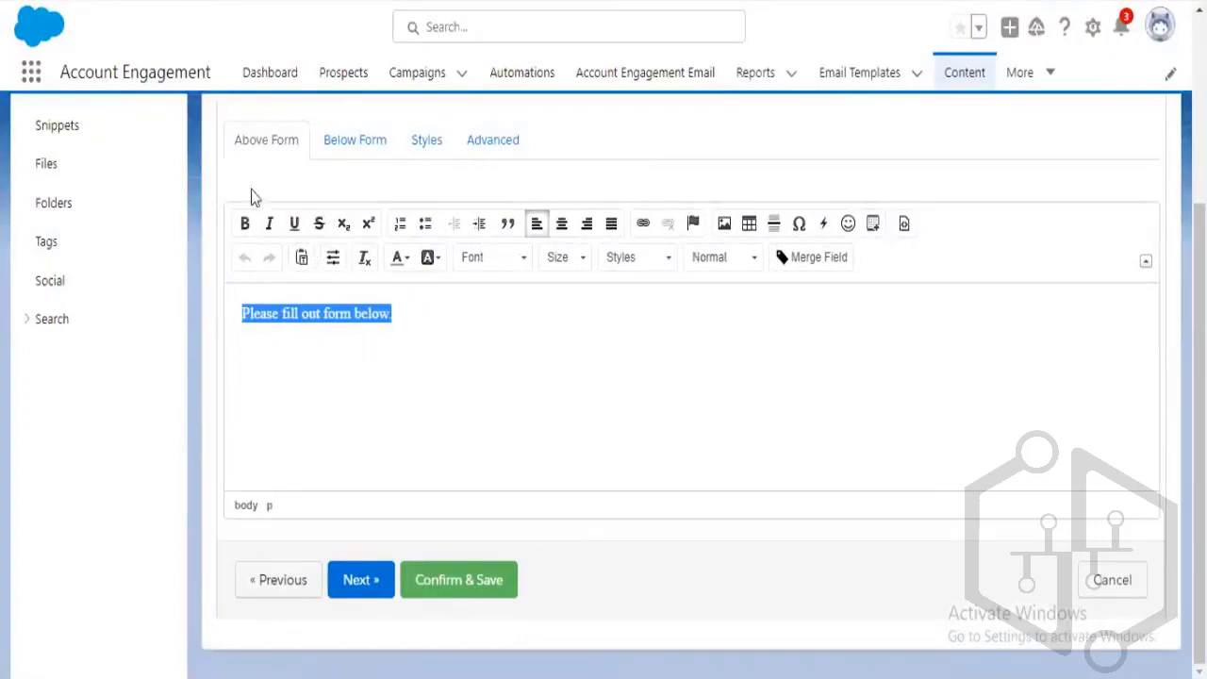
pyautogui.scroll(3, 483, 115)
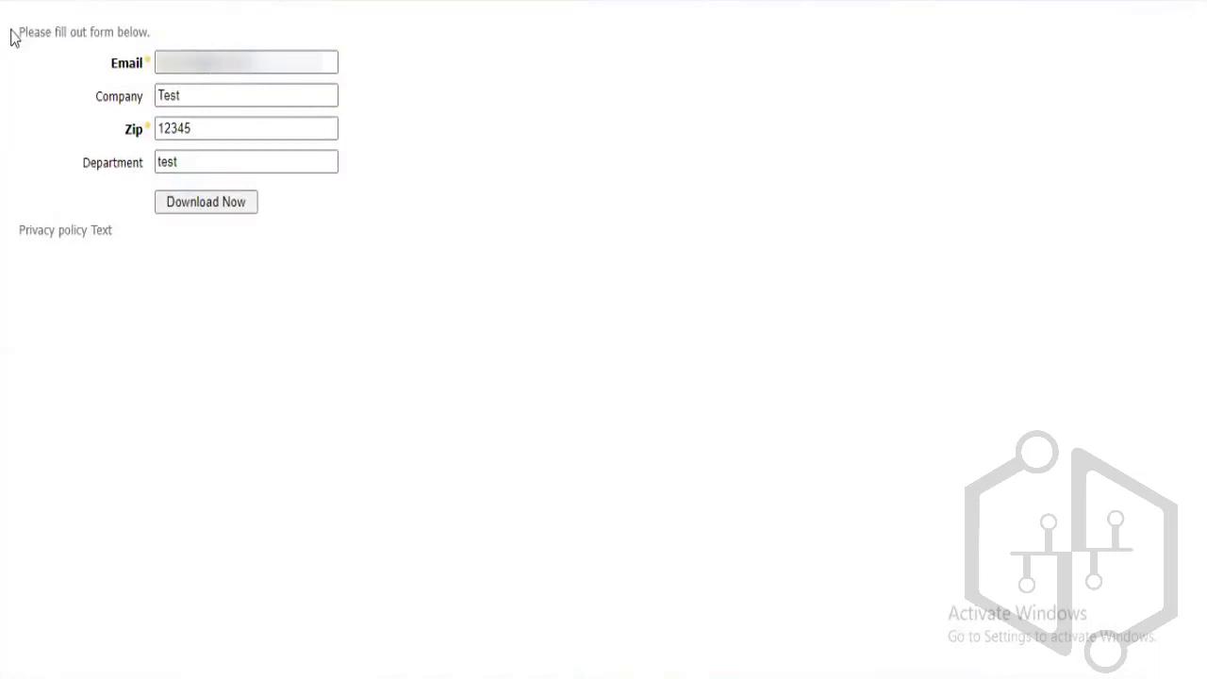
pyautogui.moveTo(15, 33); pyautogui.dragTo(164, 37)
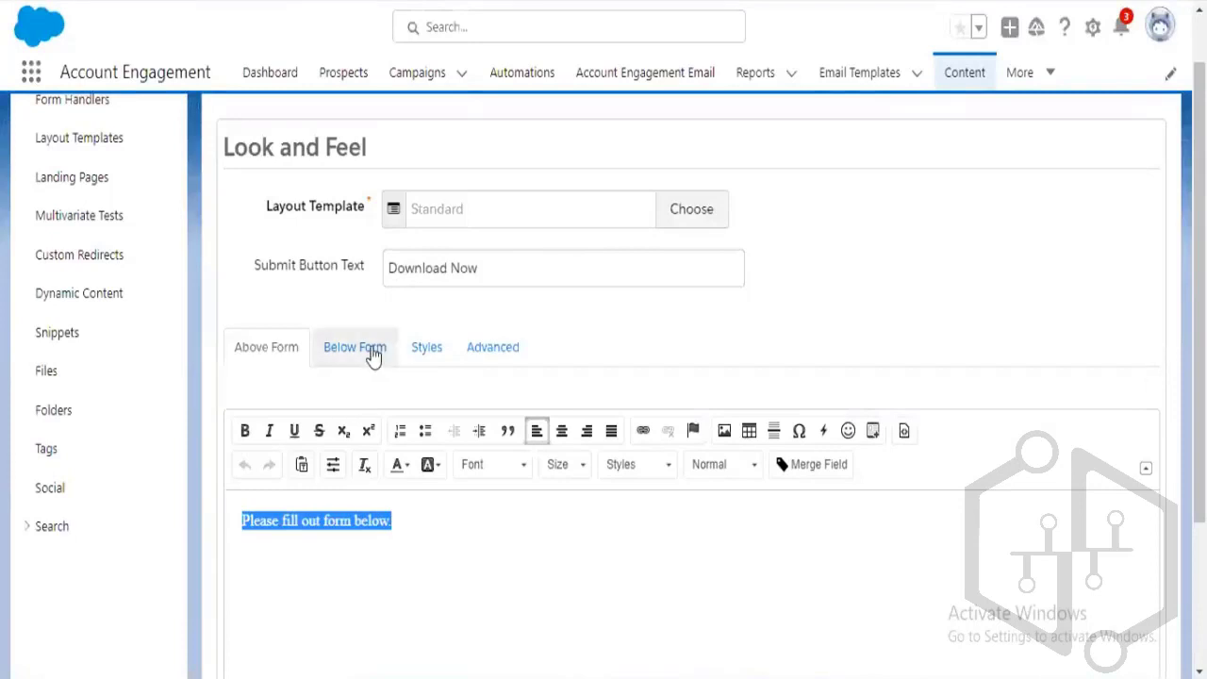
pyautogui.click(369, 351)
pyautogui.scroll(-2, 424, 396)
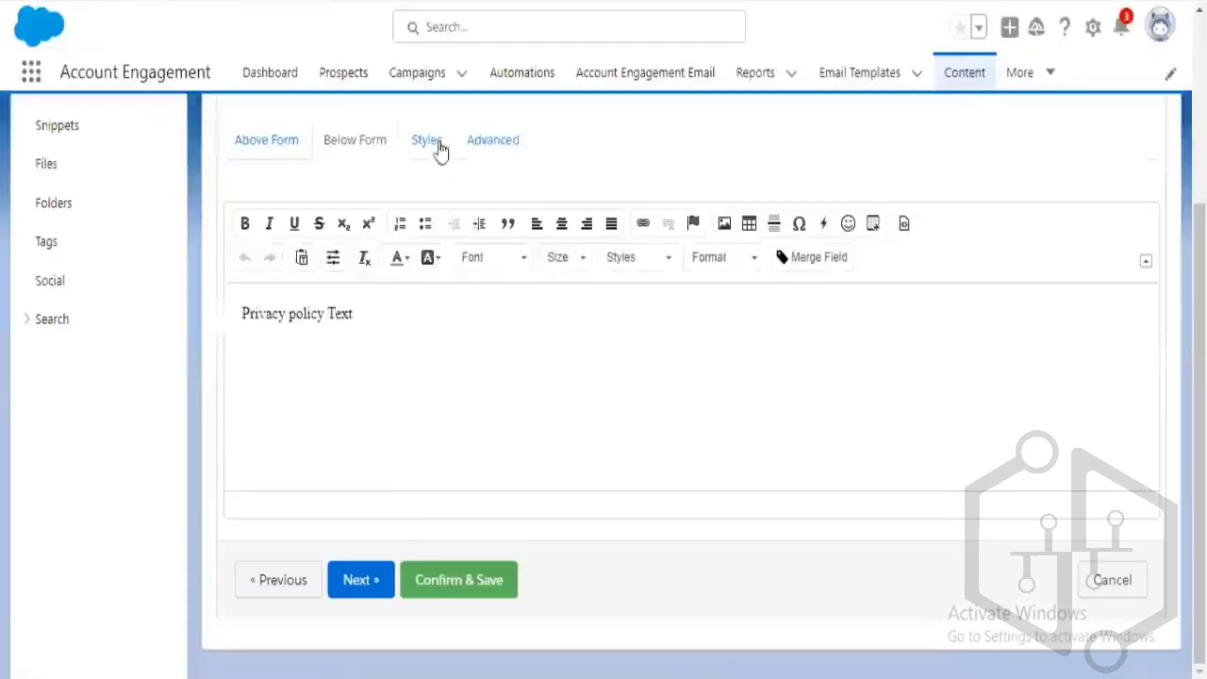
pyautogui.click(434, 144)
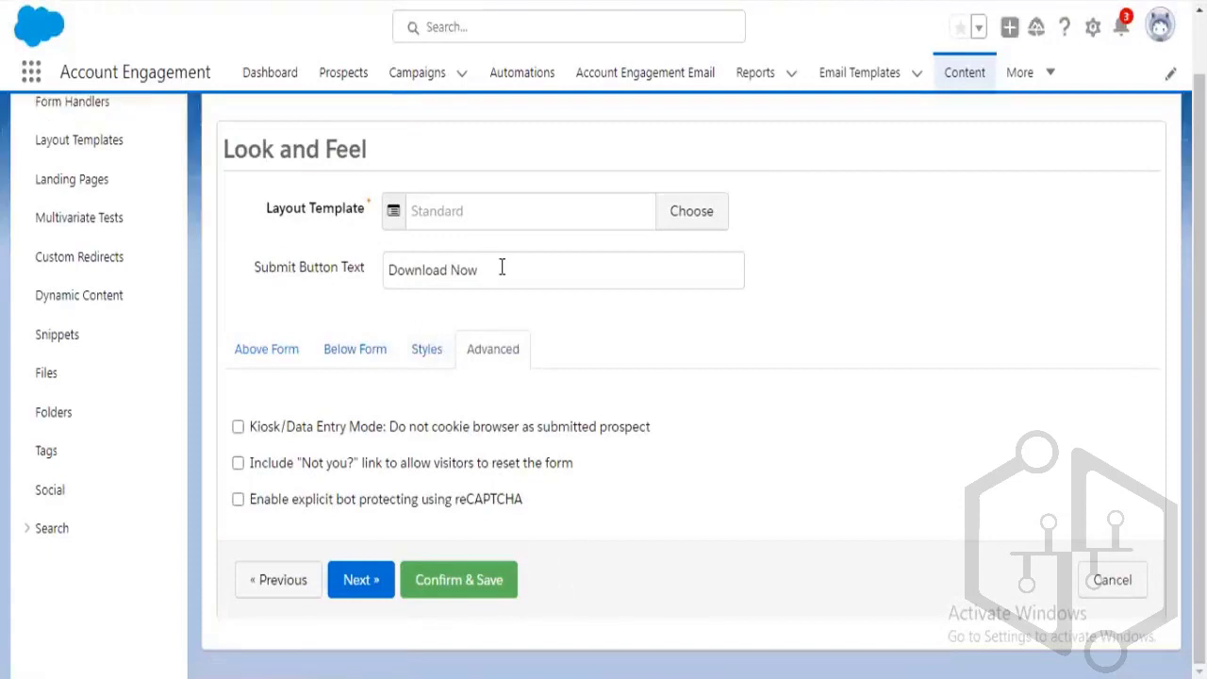
# Set the form's submit button text to "Submit" and continue to the Completion Actions stage
pyautogui.moveTo(501, 266); pyautogui.dragTo(340, 274)
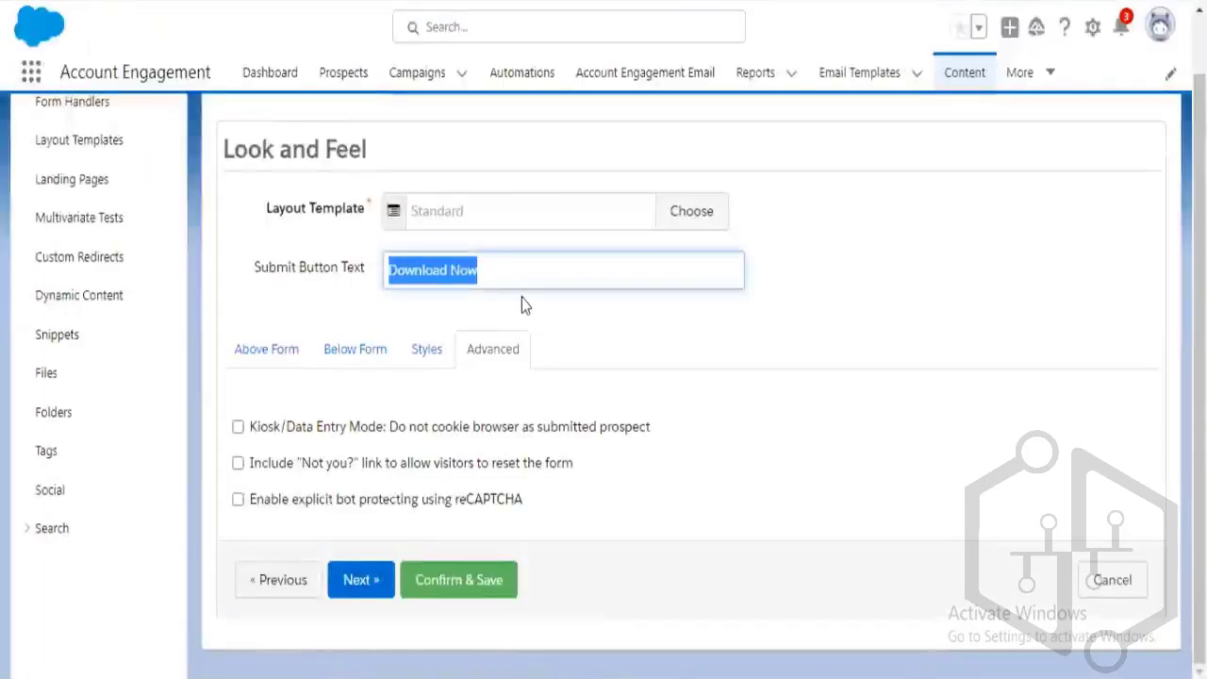
pyautogui.write('Submit')
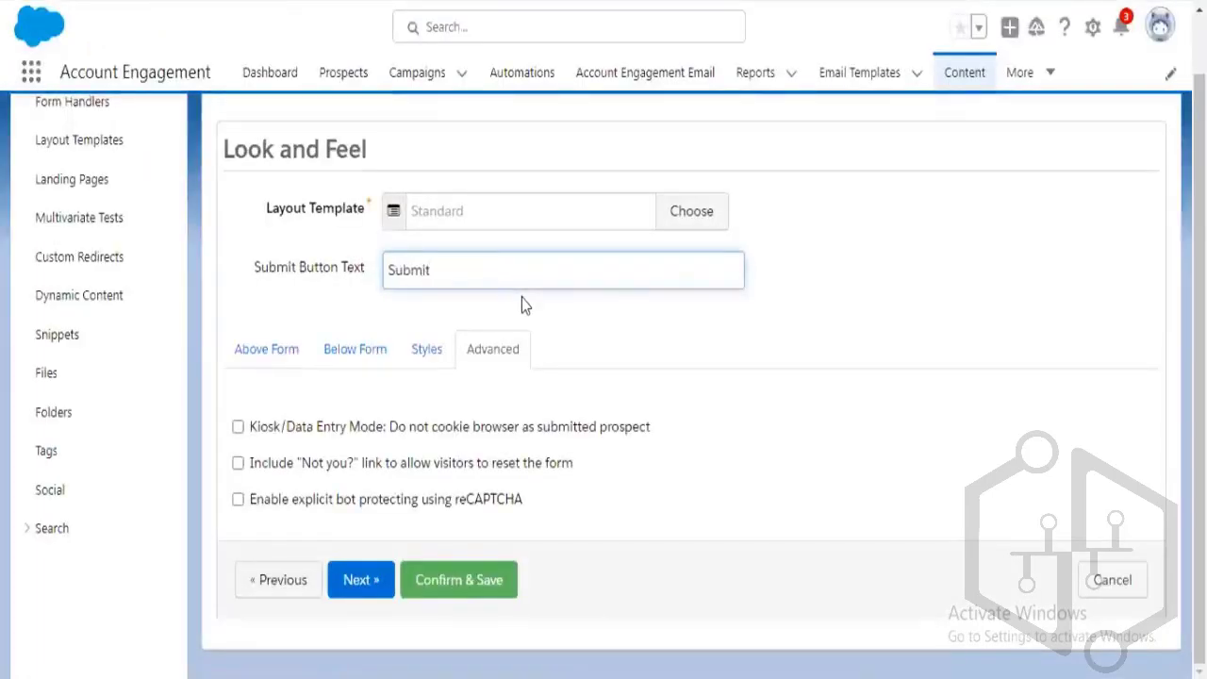
pyautogui.click(916, 331)
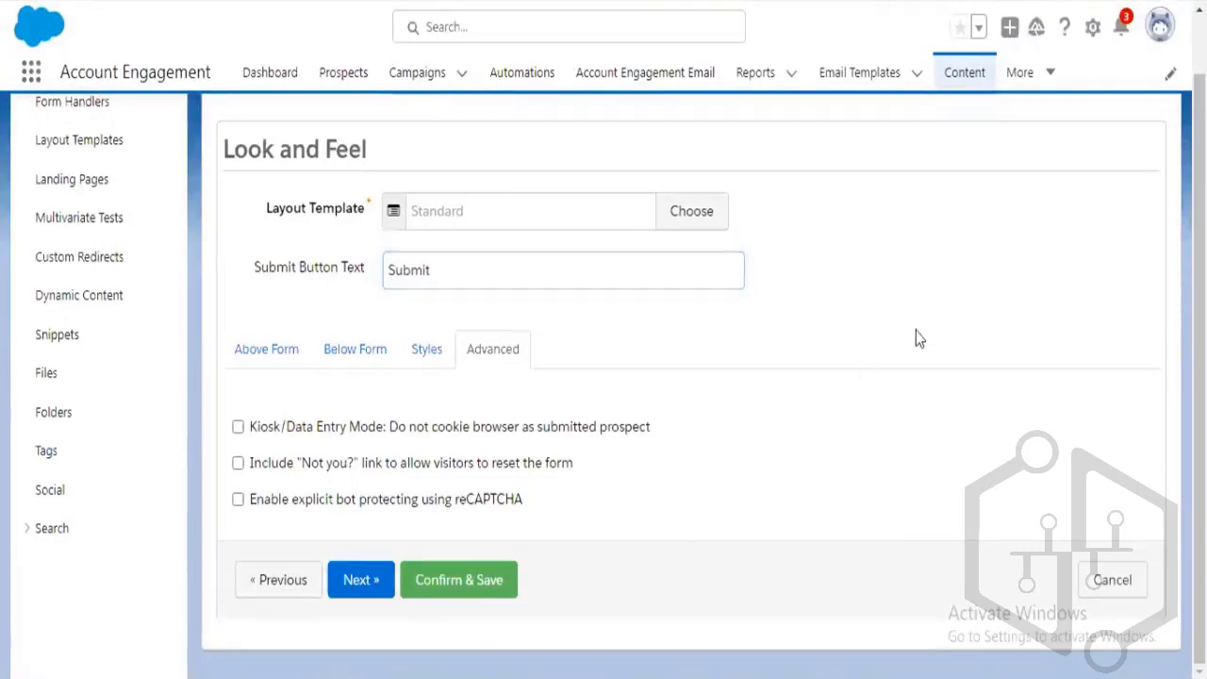
pyautogui.scroll(1, 766, 369)
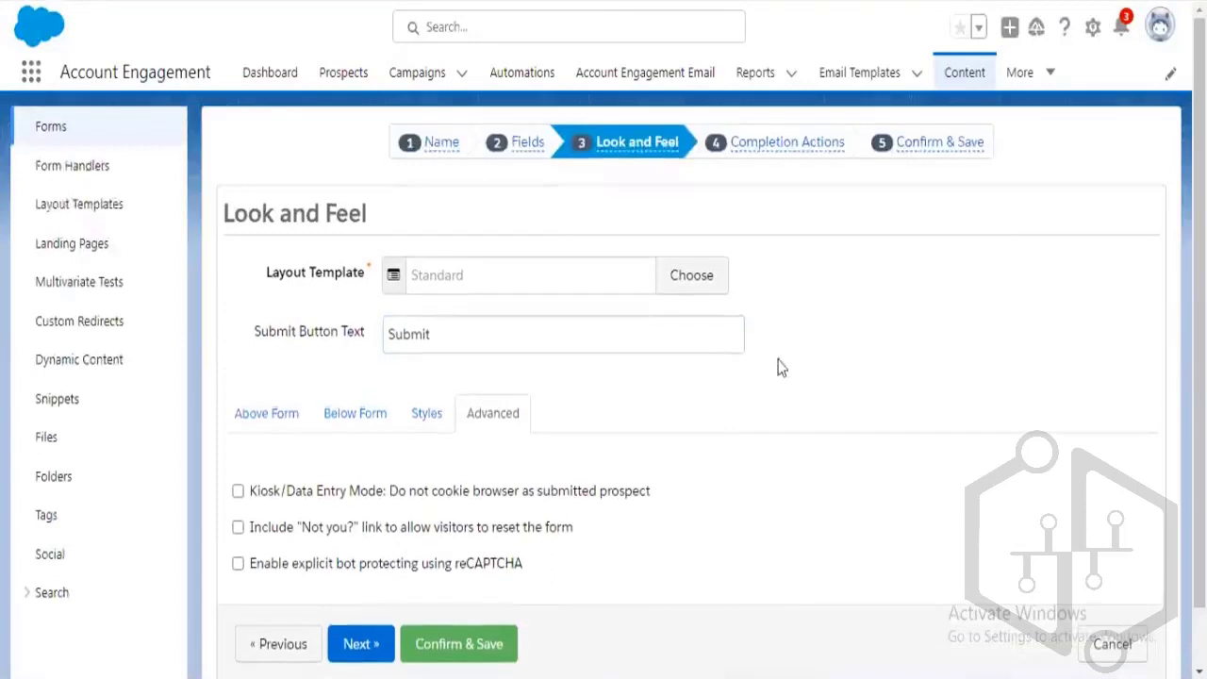
pyautogui.scroll(-1, 780, 368)
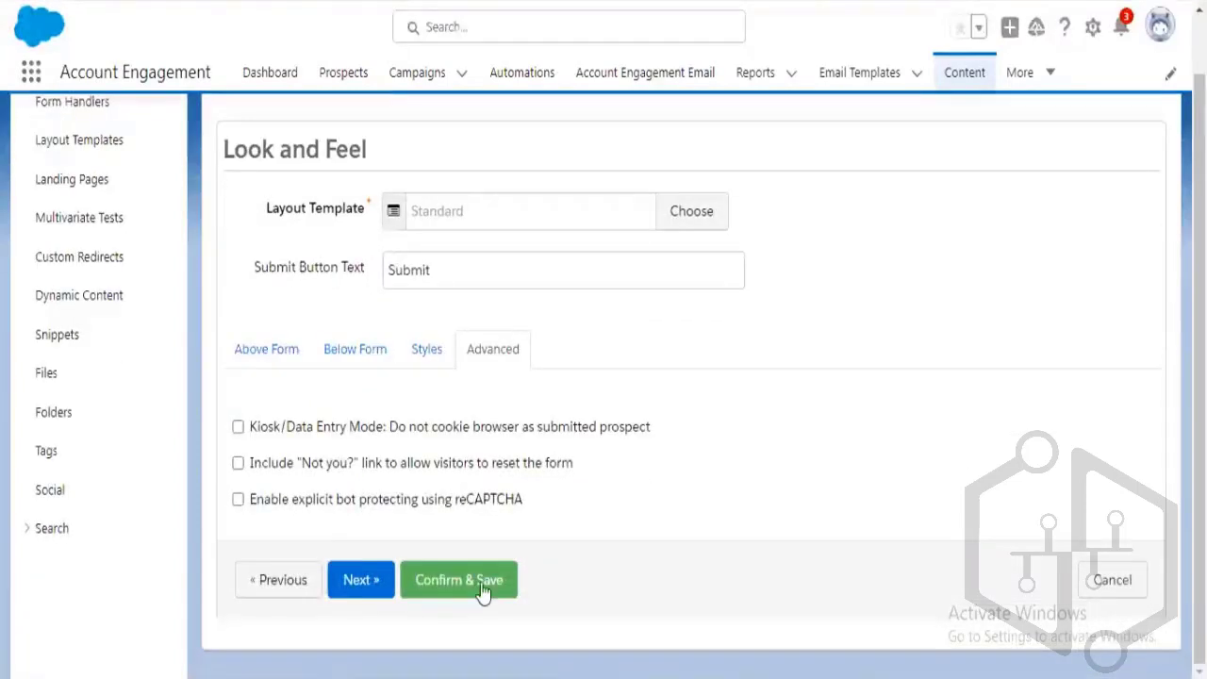
pyautogui.scroll(1, 856, 399)
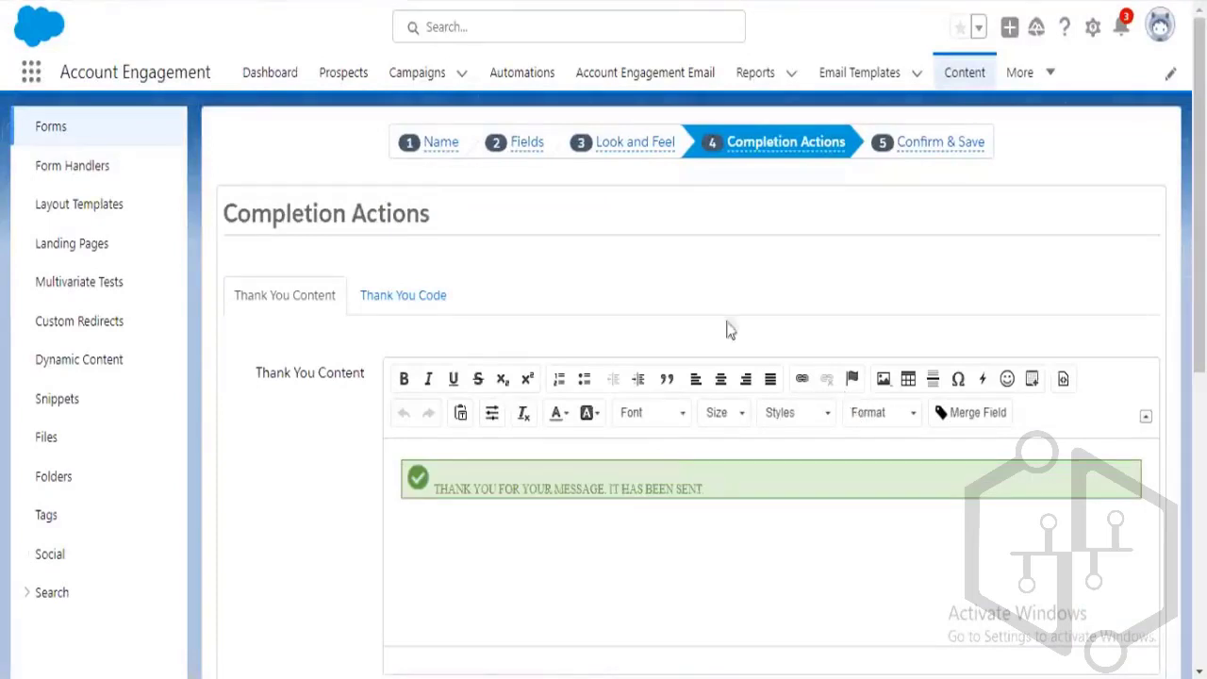
# Examine the form's completion action options and the thank you content, including its HTML source
pyautogui.scroll(-3, 608, 347)
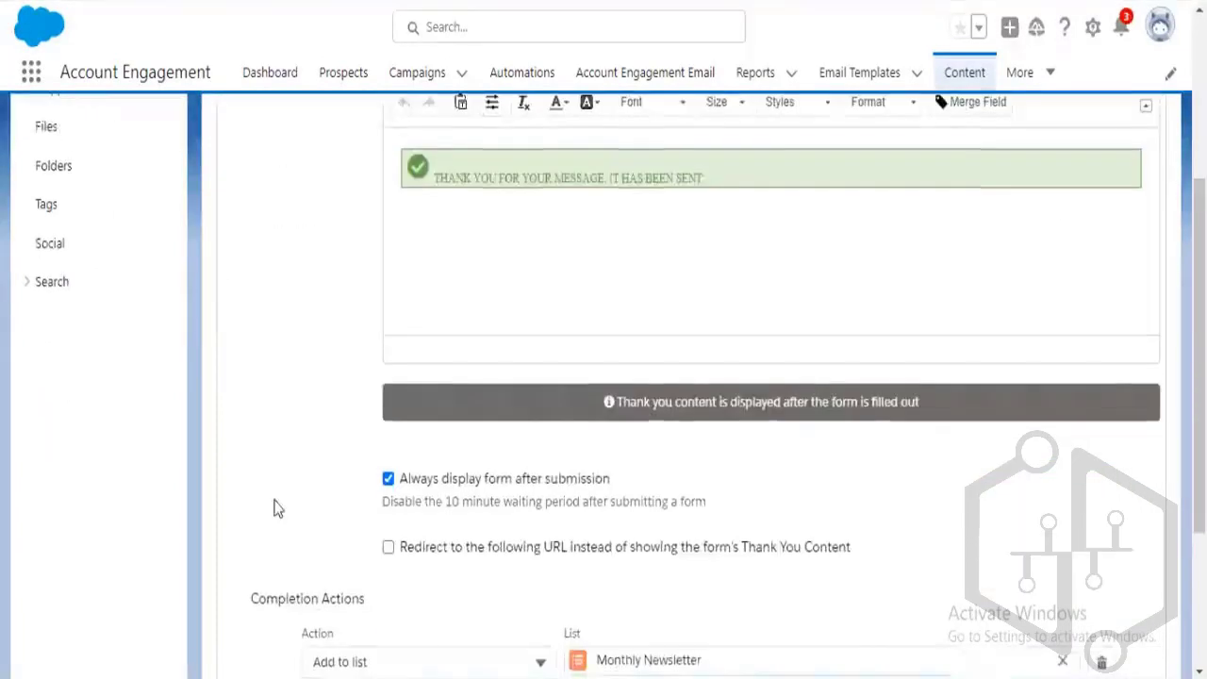
pyautogui.scroll(3, 278, 510)
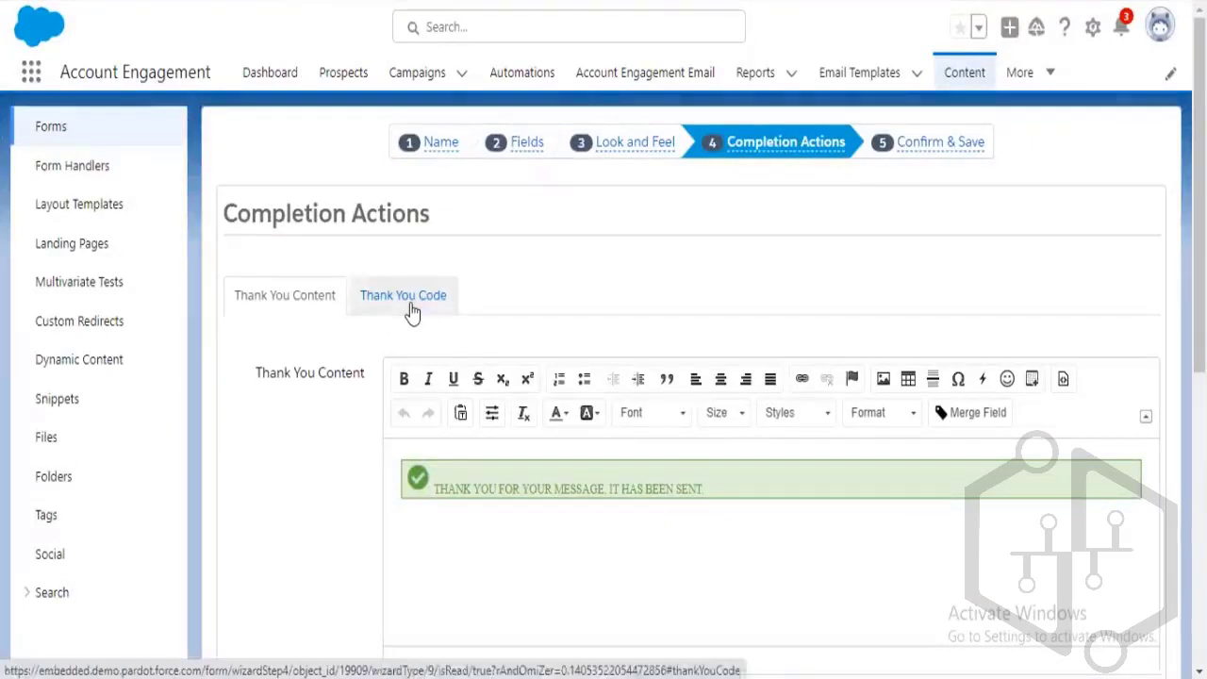
pyautogui.scroll(-2, 593, 355)
pyautogui.click(585, 360)
pyautogui.scroll(1, 585, 361)
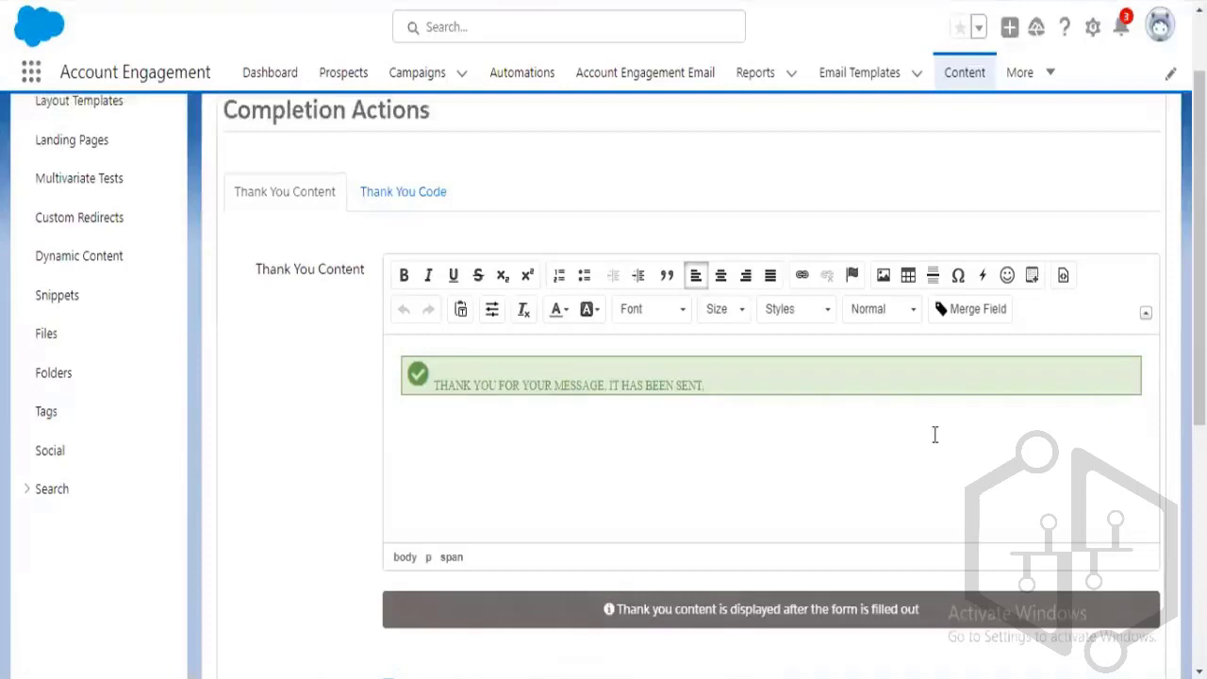
pyautogui.click(1064, 275)
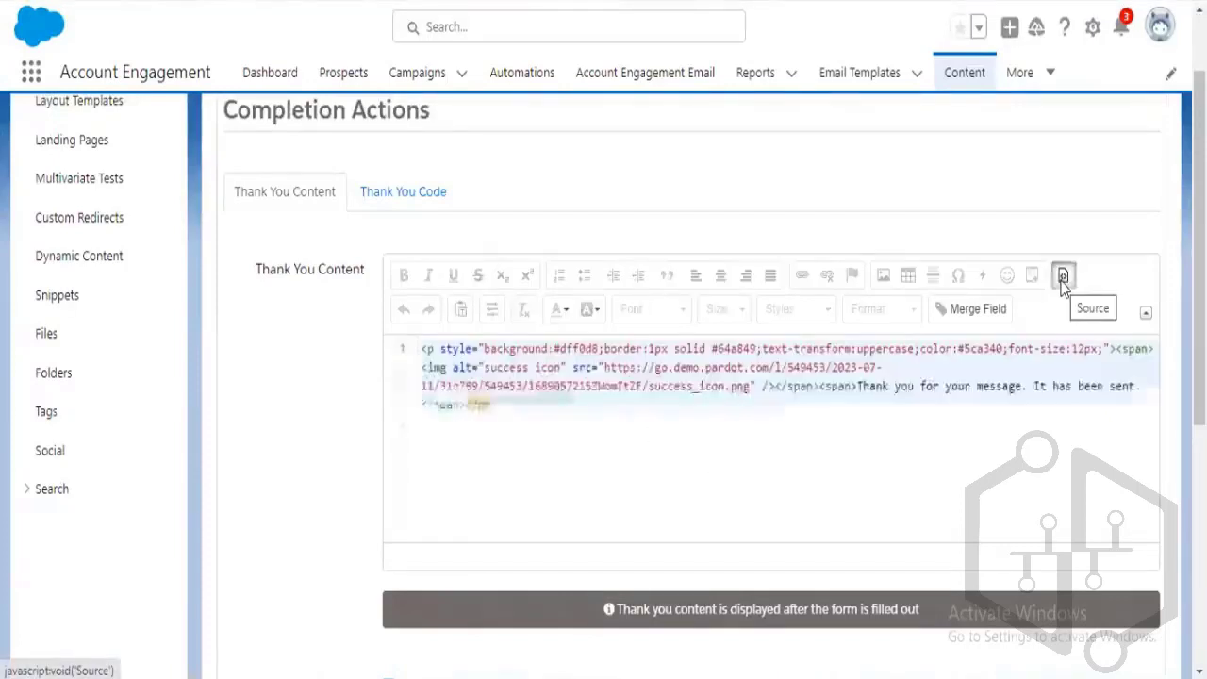
pyautogui.click(531, 424)
pyautogui.click(492, 404)
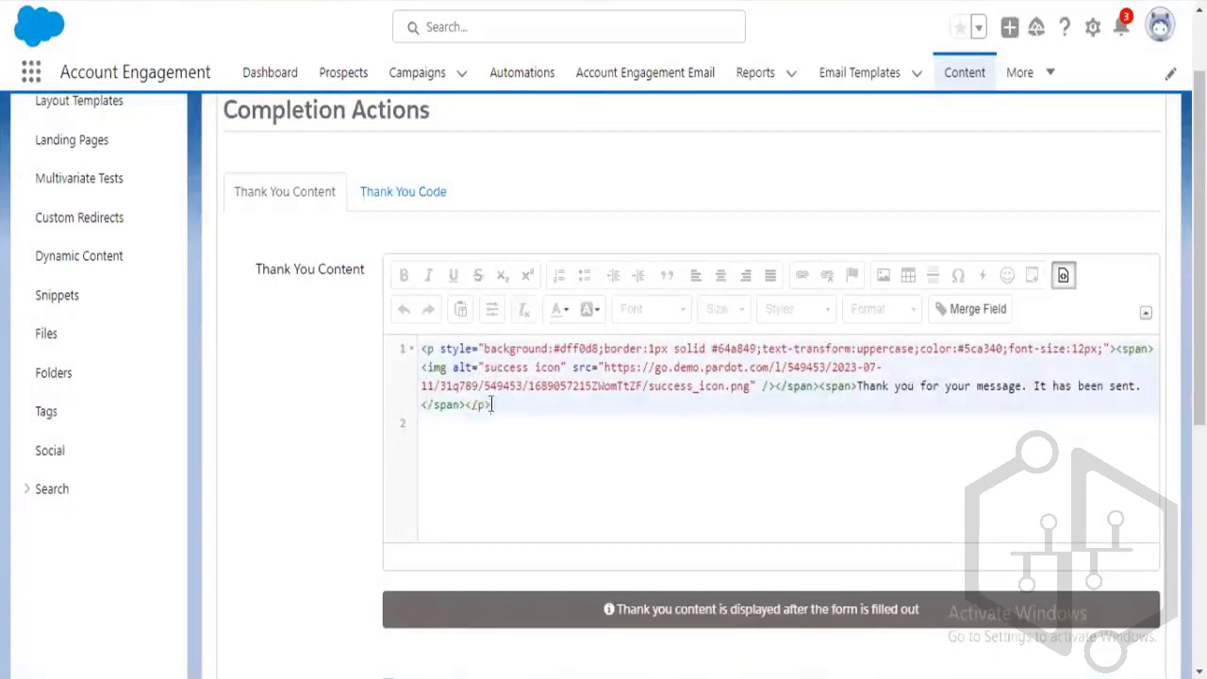
pyautogui.moveTo(491, 405); pyautogui.dragTo(423, 349)
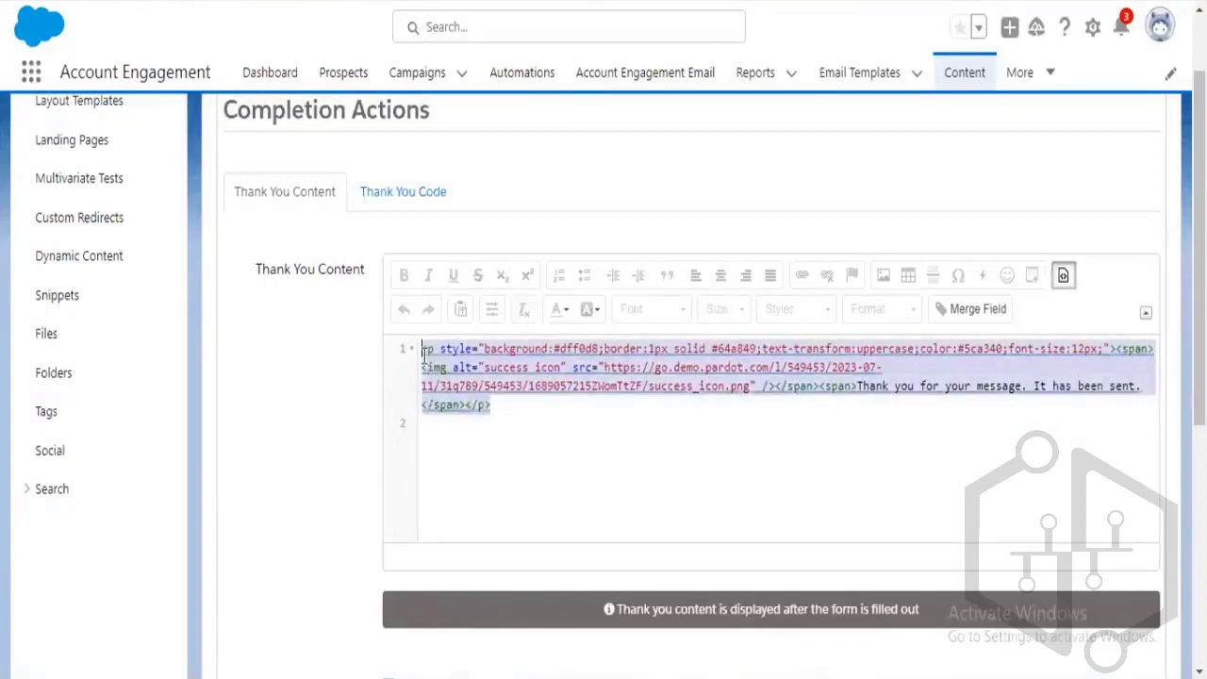
pyautogui.click(1063, 274)
pyautogui.click(588, 420)
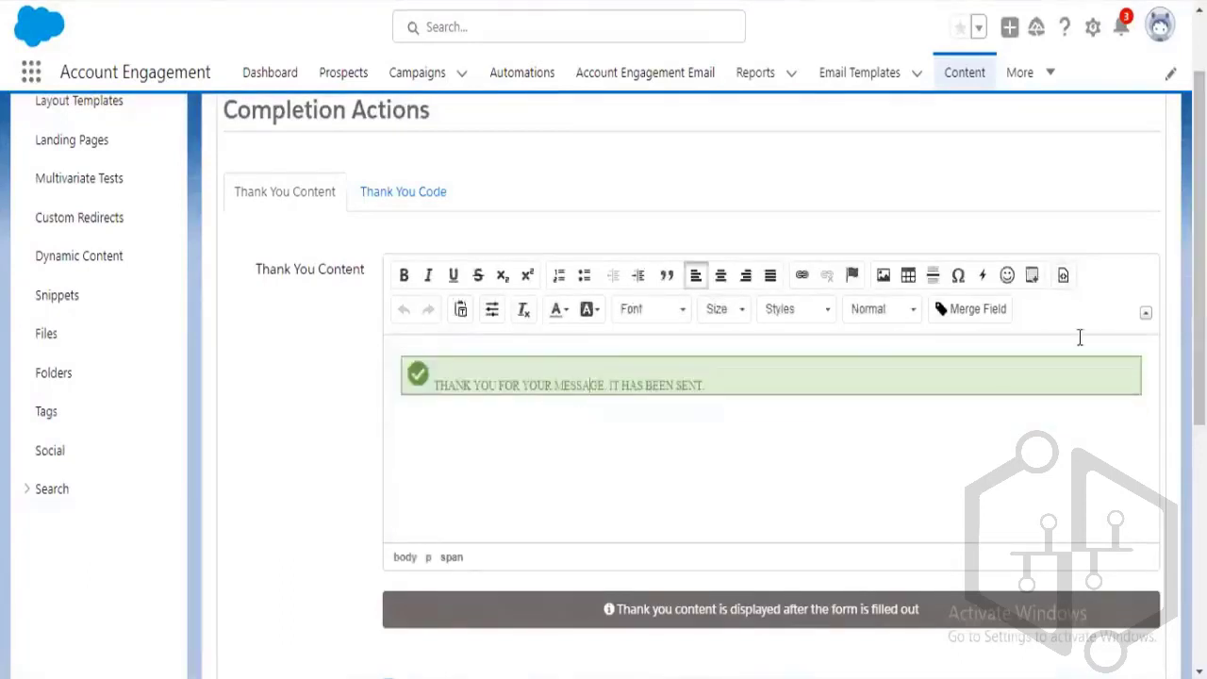
# Clear all HTML source from the thank you content and paste the copied code into the Notepad file
pyautogui.click(1063, 275)
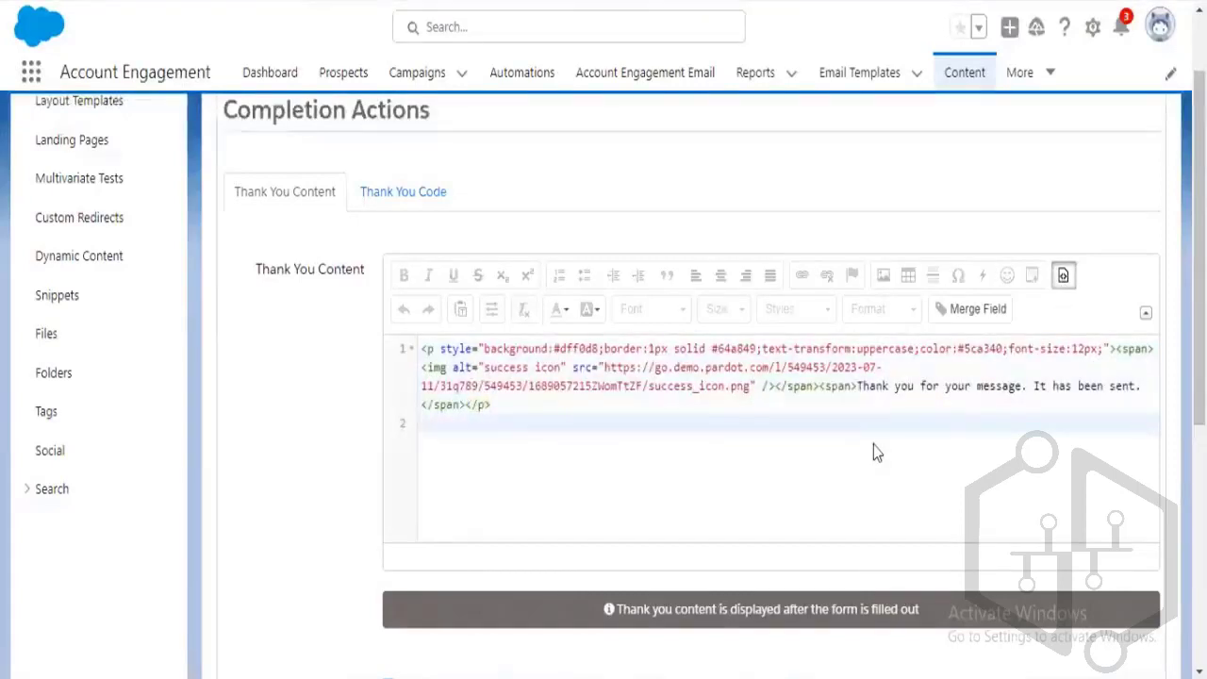
pyautogui.hotkey('ctrl', 'a')
pyautogui.press('Delete')
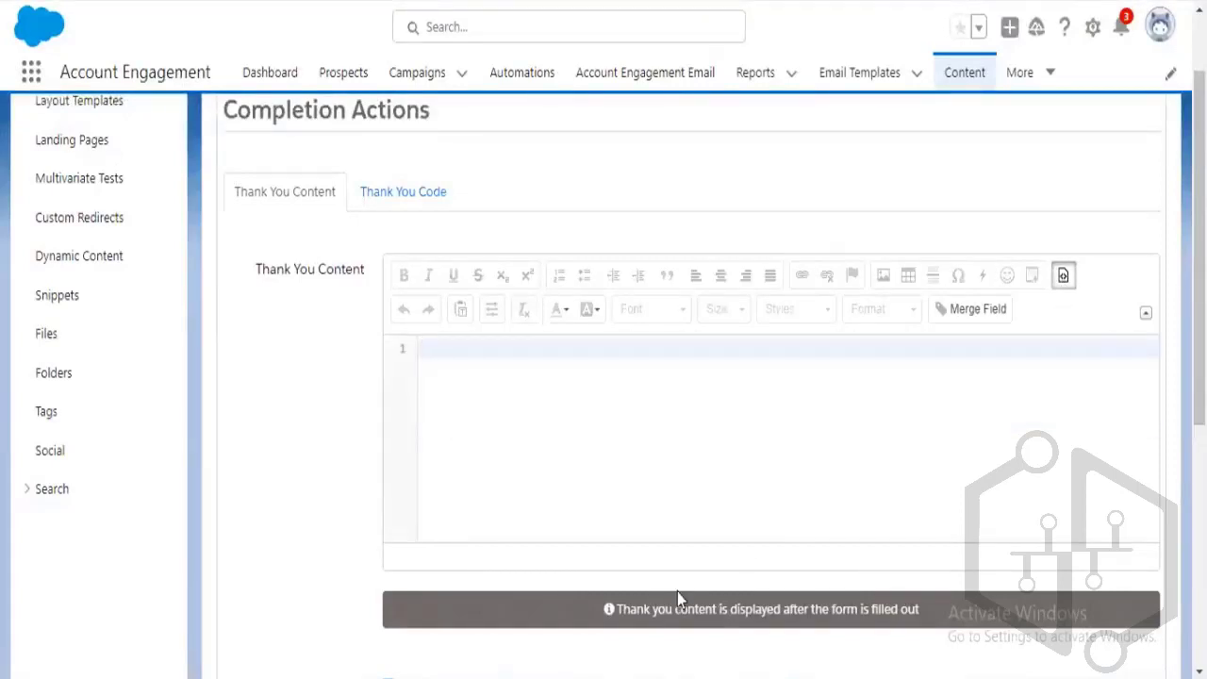
pyautogui.hotkey('alt', 'Tab')
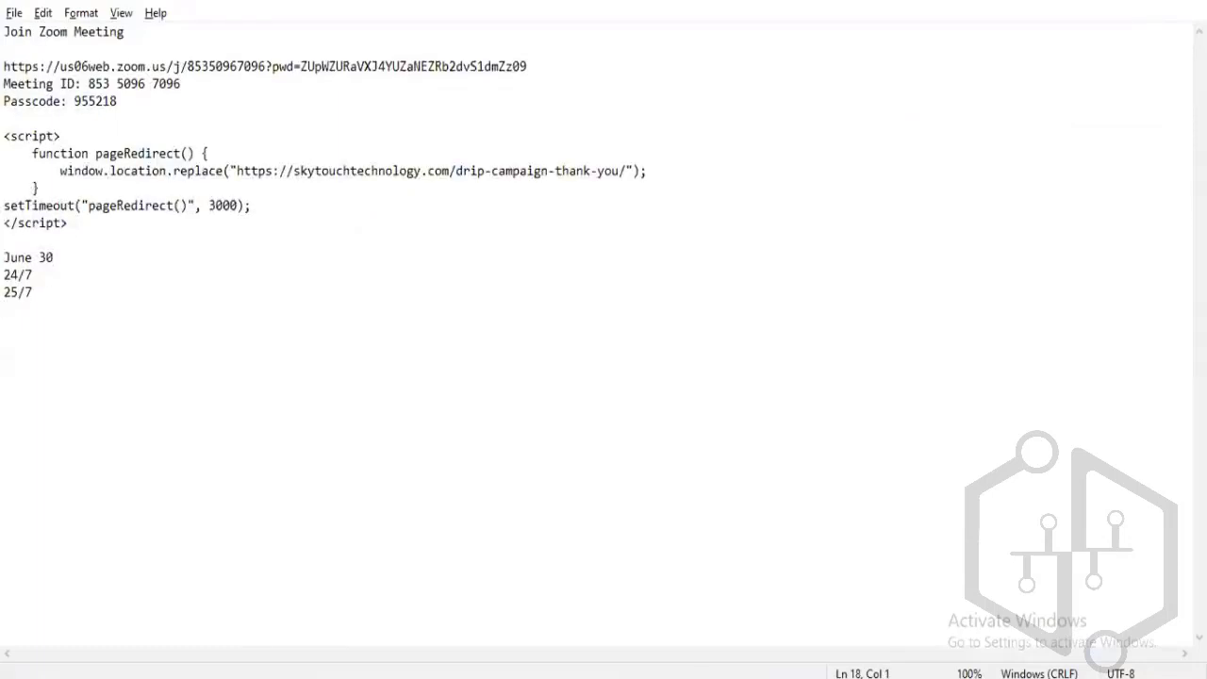
pyautogui.hotkey('ctrl', 'v')
pyautogui.hotkey('alt', 'Tab')
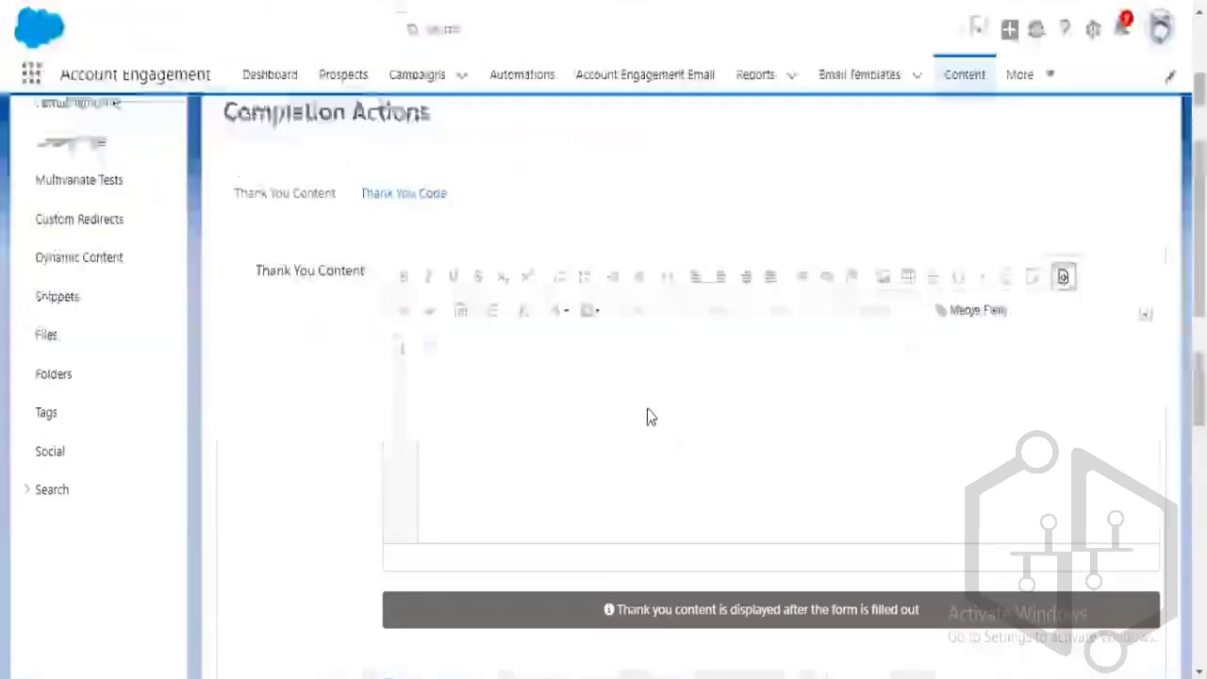
# Enter "Thank you for contact Us." as the thank you content in the visual editor and make it bold
pyautogui.click(1063, 278)
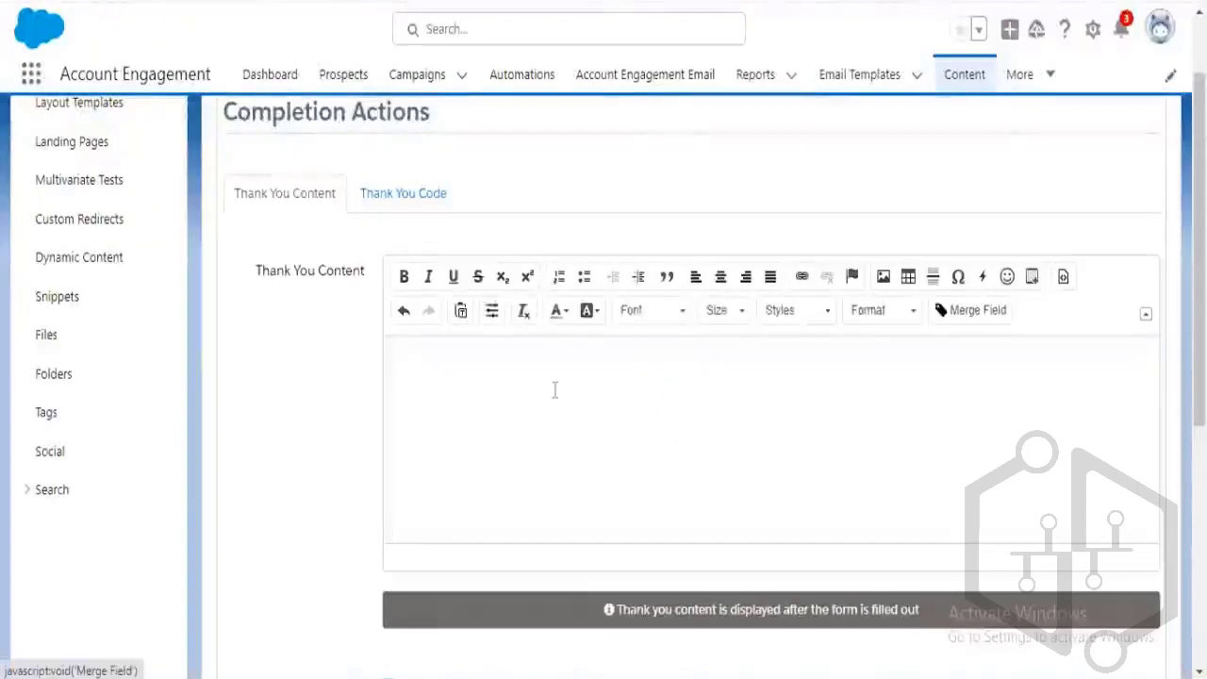
pyautogui.write('Th')
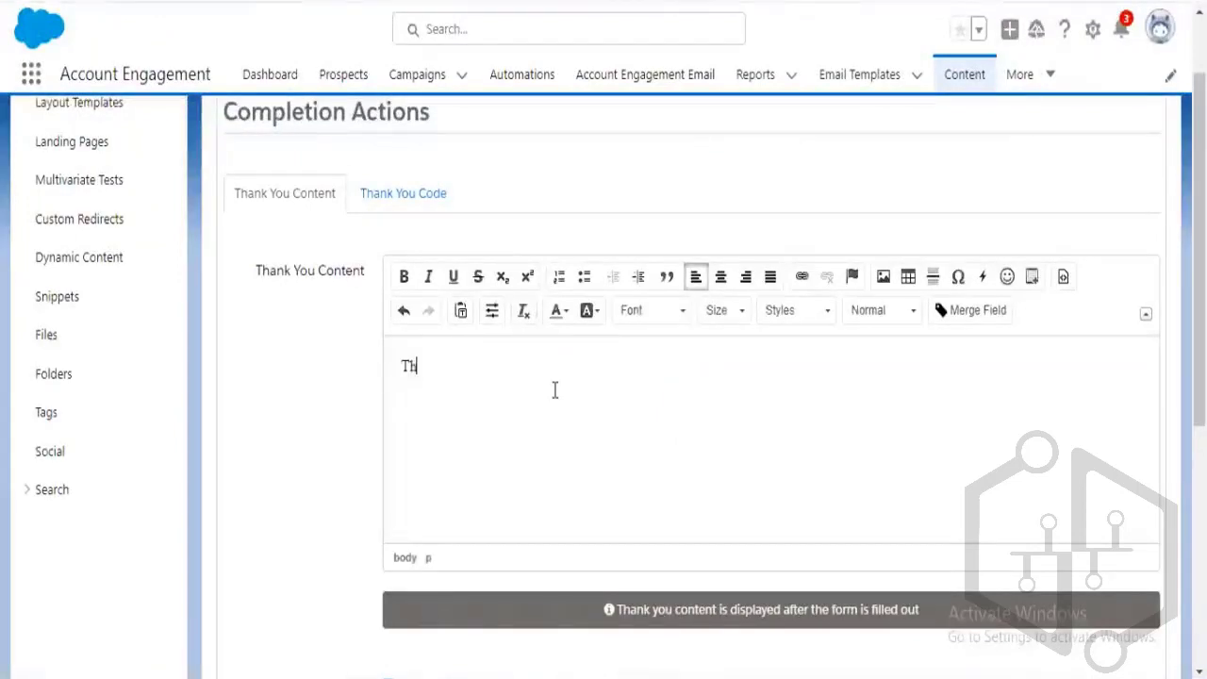
pyautogui.write('ank you for contact Us.')
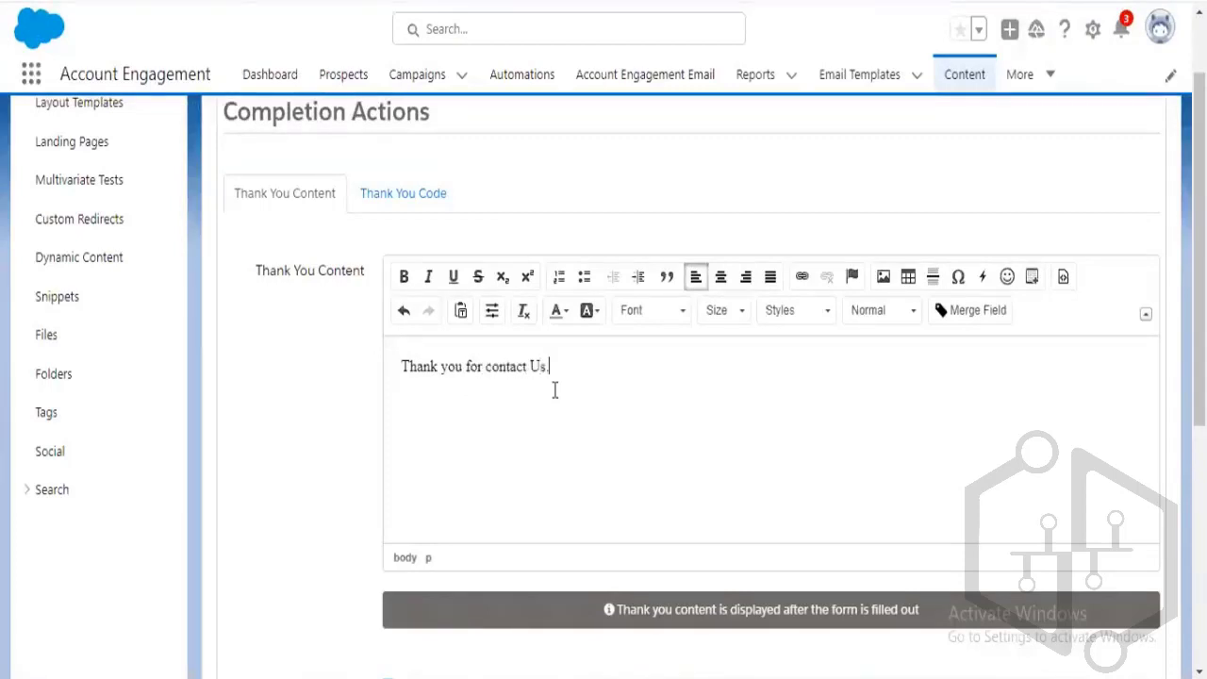
pyautogui.tripleClick(550, 389)
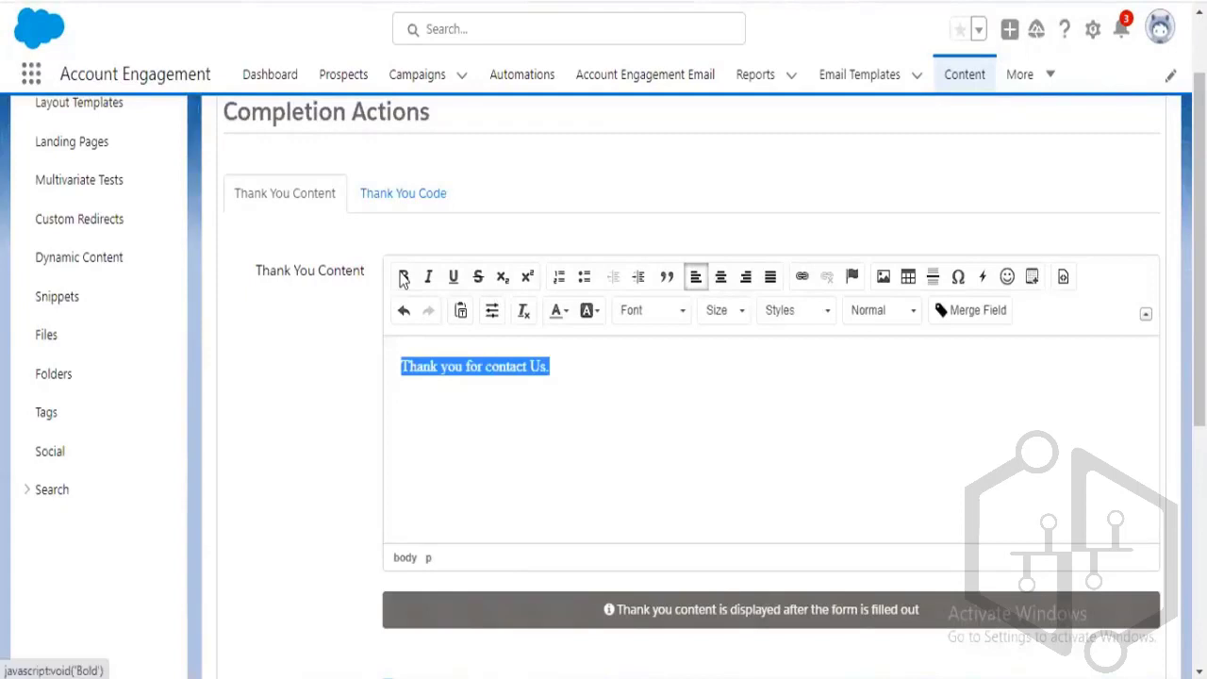
pyautogui.click(403, 277)
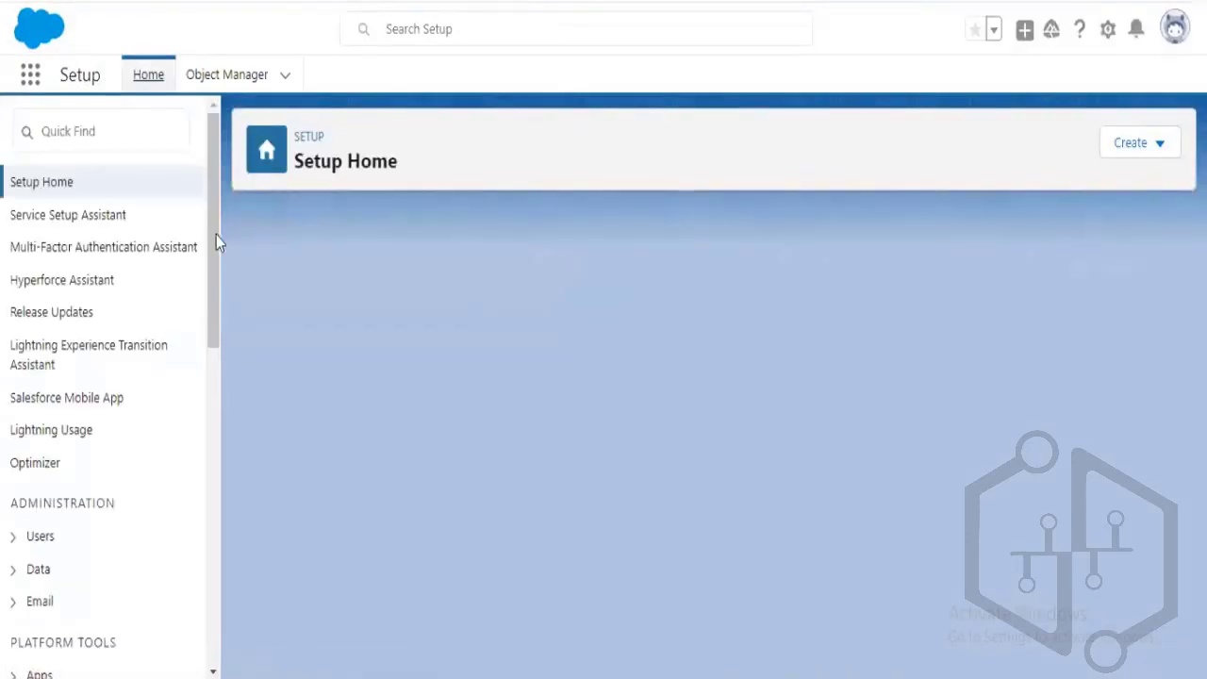
# Find the Lead object in Salesforce Setup's Object Manager by searching for "lead" and open its details
pyautogui.click(230, 80)
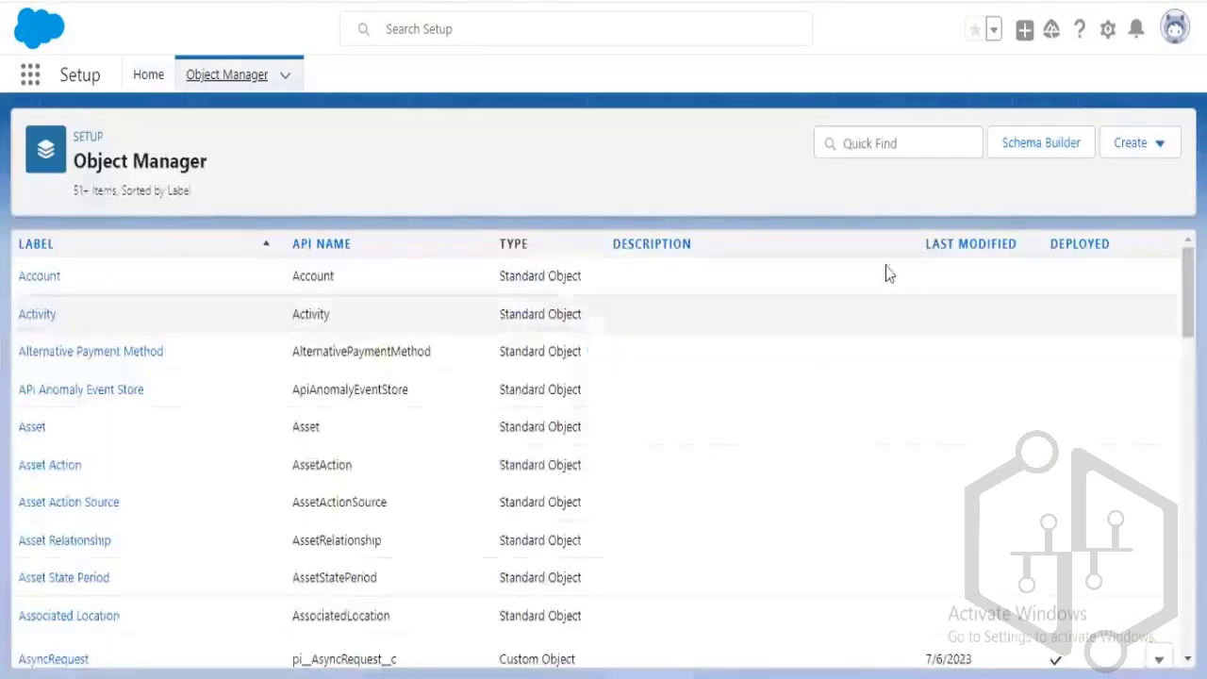
pyautogui.click(900, 144)
pyautogui.write('lead')
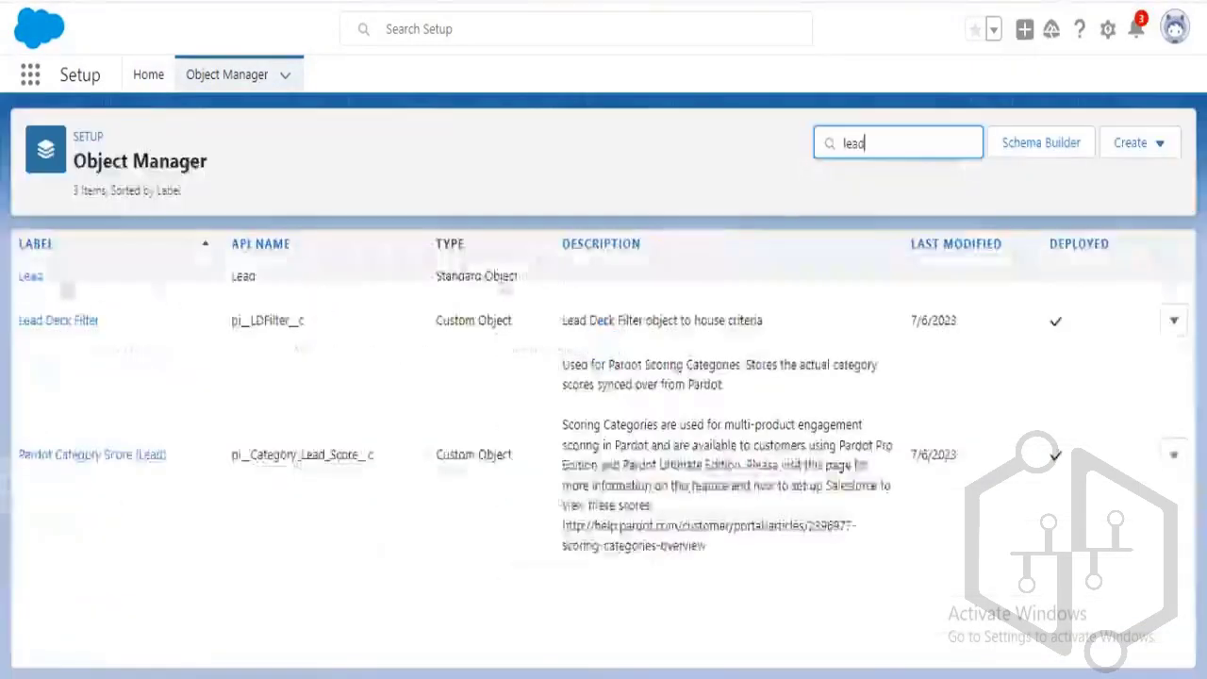
pyautogui.click(39, 278)
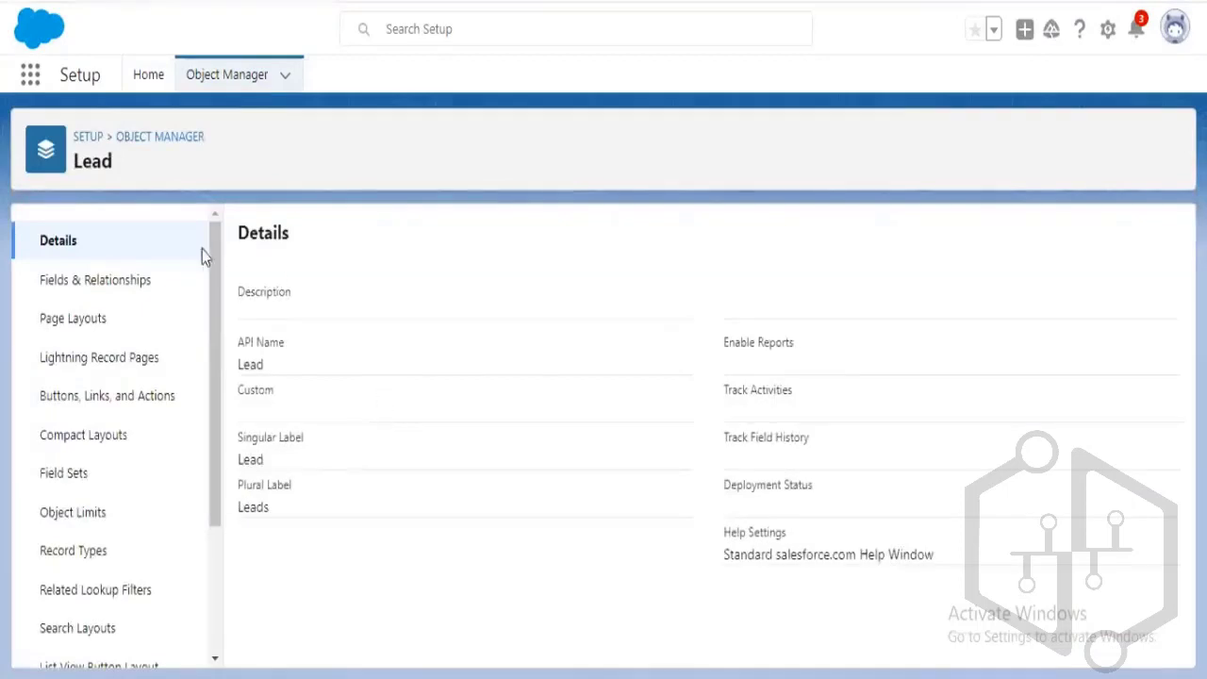
# Find the Contact object in Object Manager by searching for "contact" and open its Fields & Relationships
pyautogui.click(176, 141)
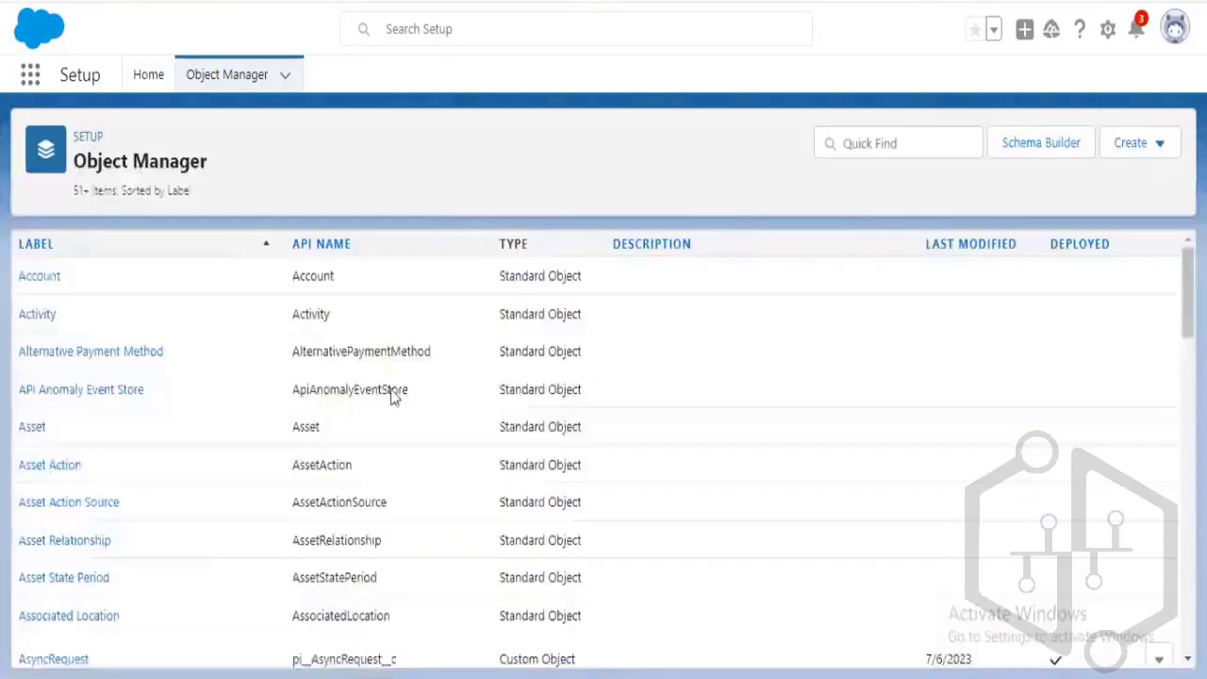
pyautogui.click(924, 147)
pyautogui.write('cc')
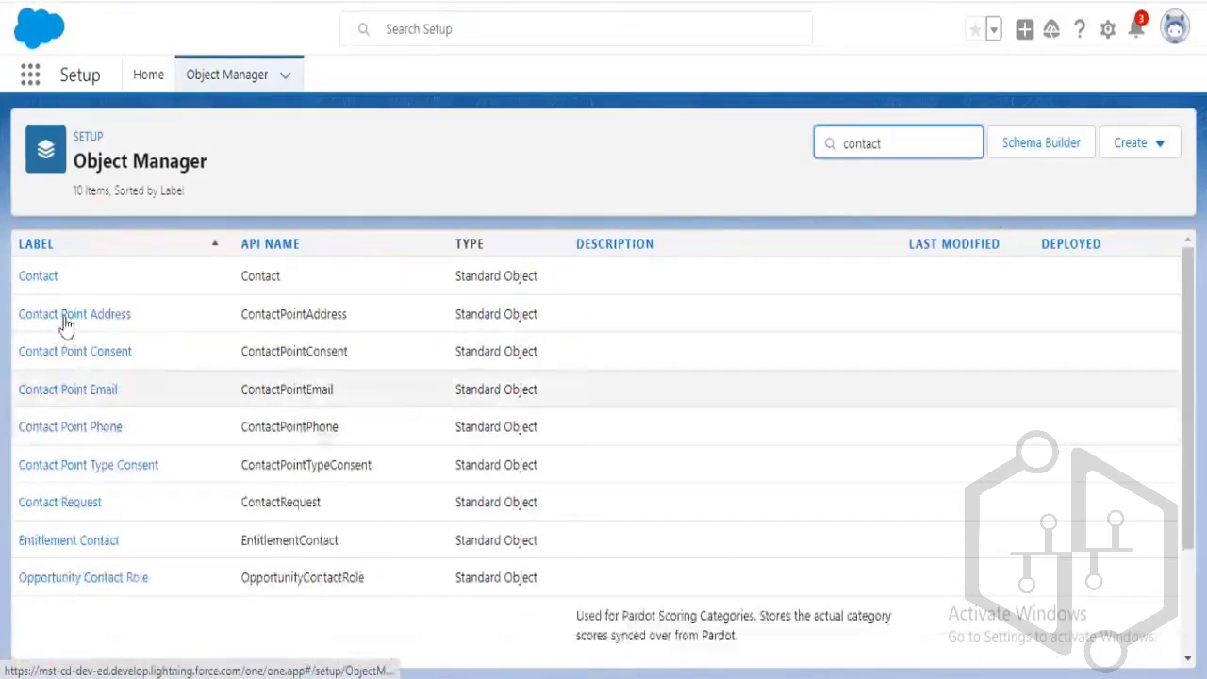
pyautogui.click(41, 283)
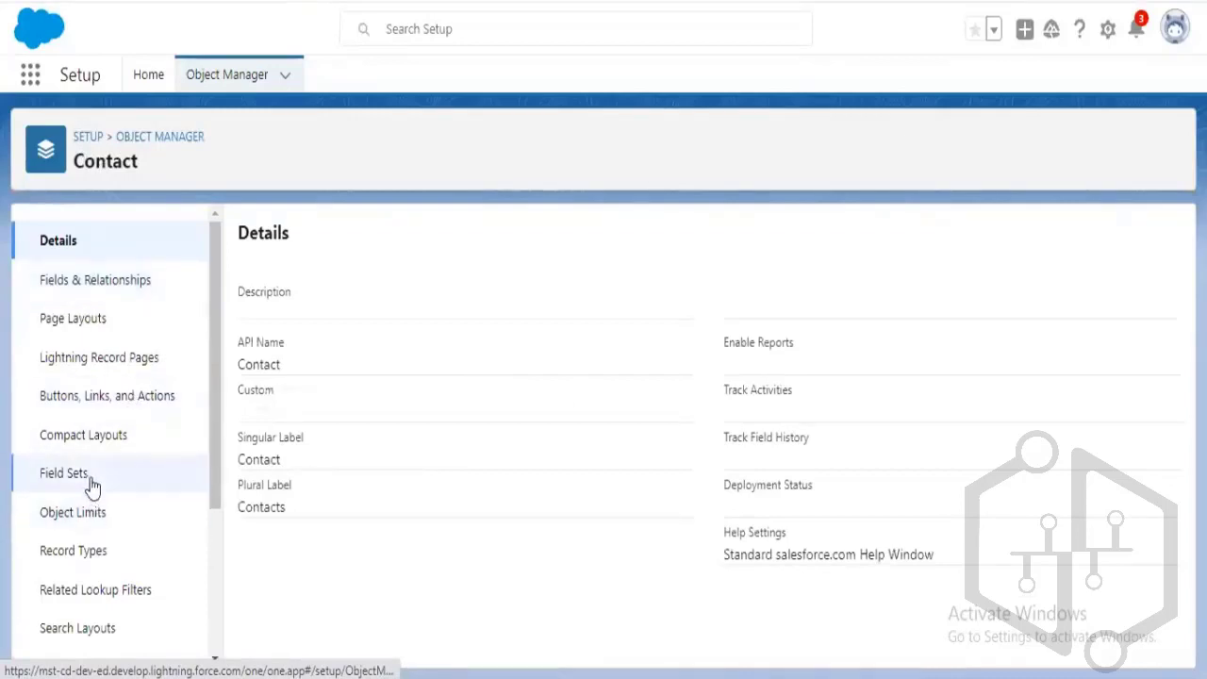
pyautogui.click(108, 293)
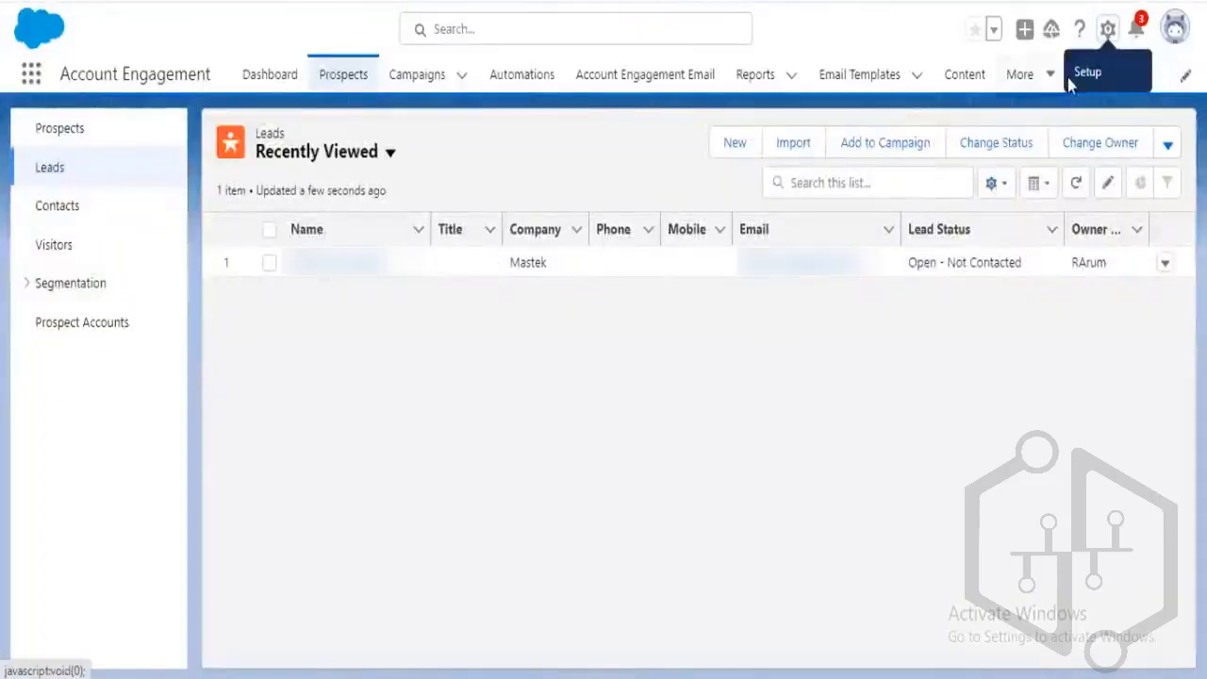
# Switch to Account Engagement, open Prospect Fields in Account Engagement Settings and examine the custom and default field lists
pyautogui.click(1022, 74)
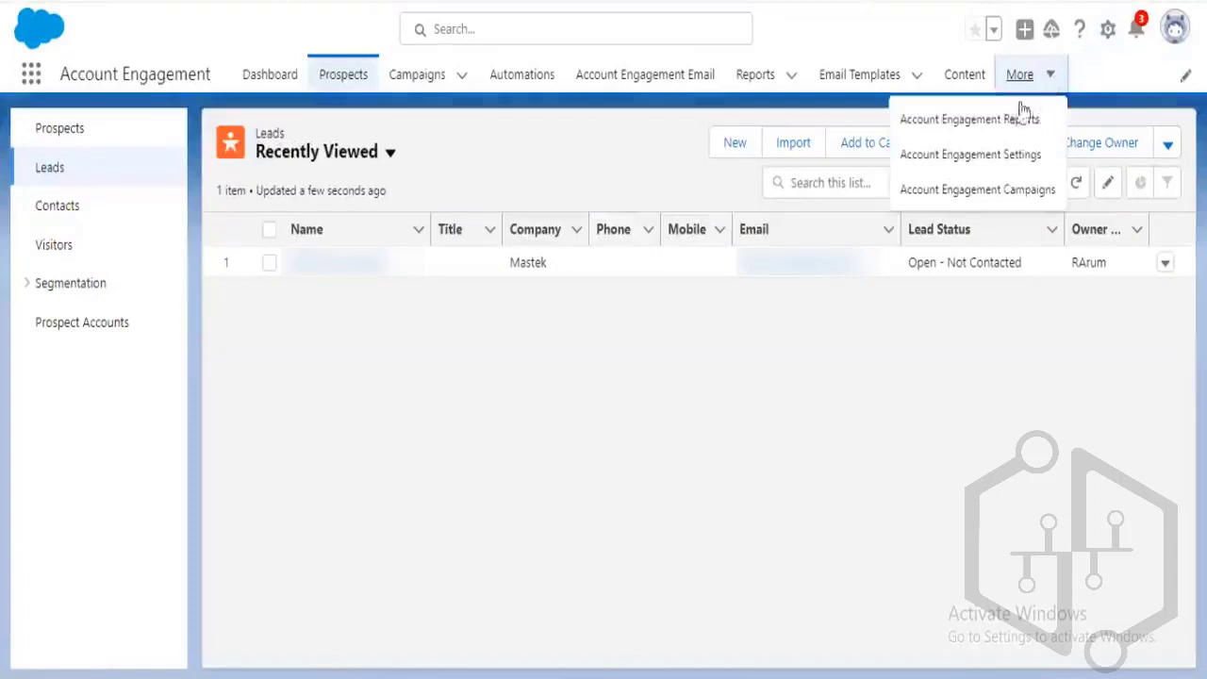
pyautogui.click(1010, 157)
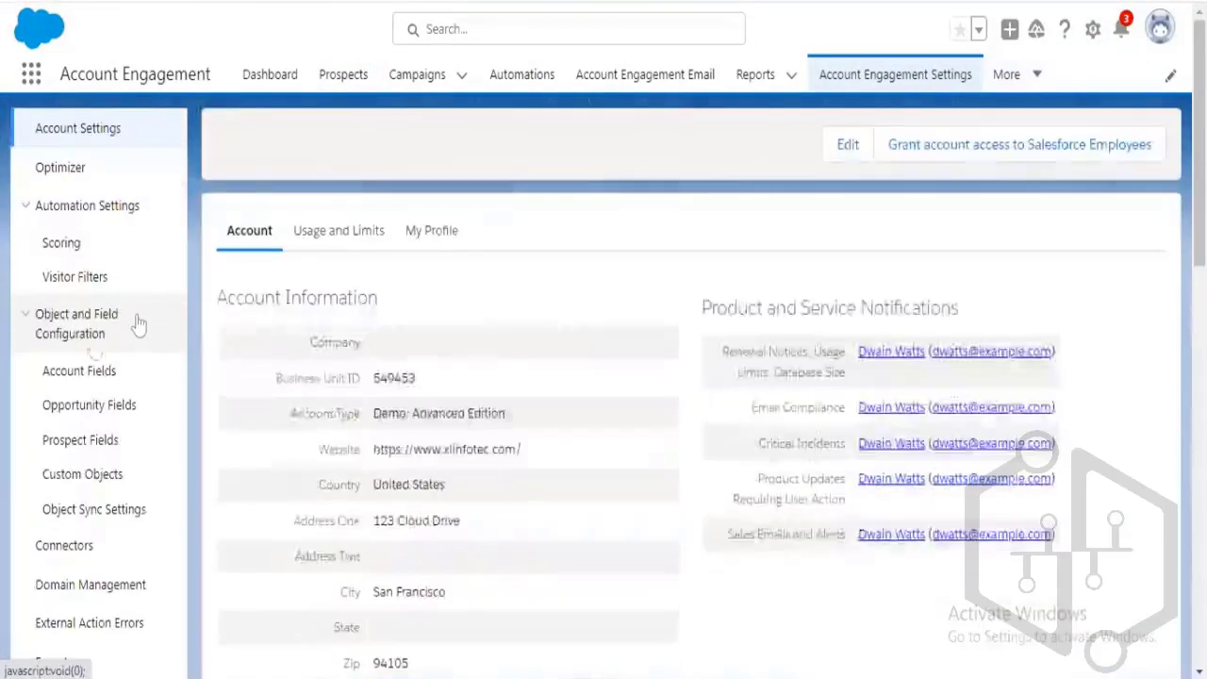
pyautogui.click(115, 445)
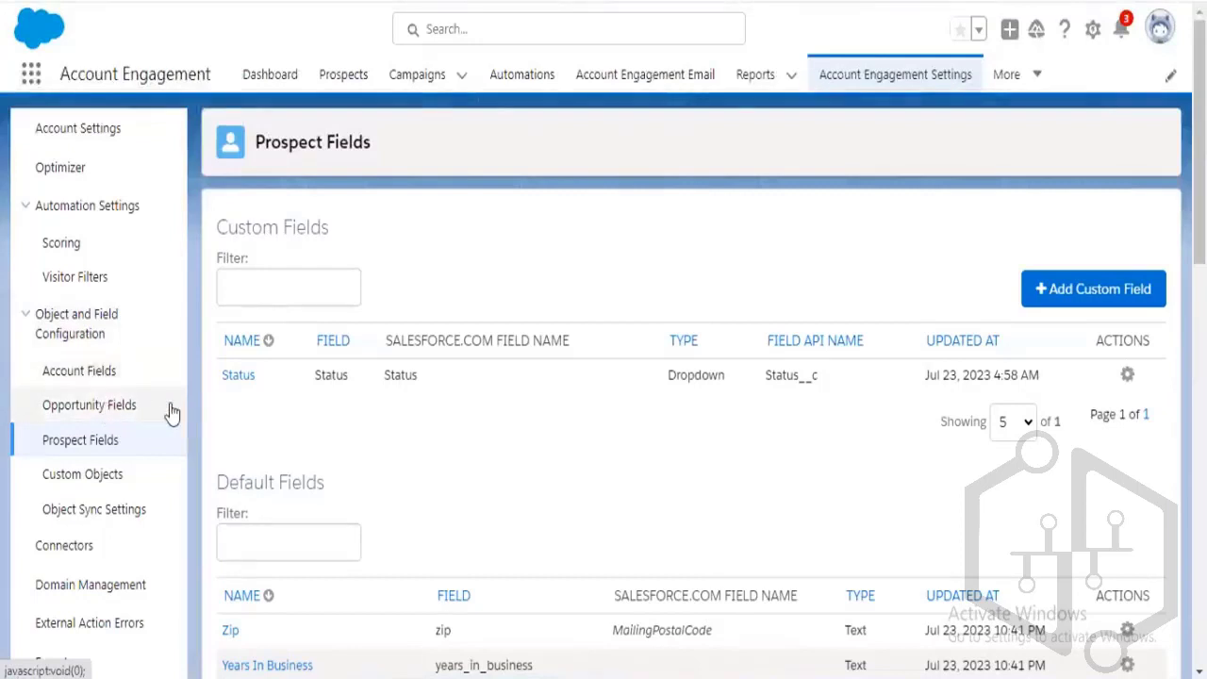
pyautogui.click(98, 447)
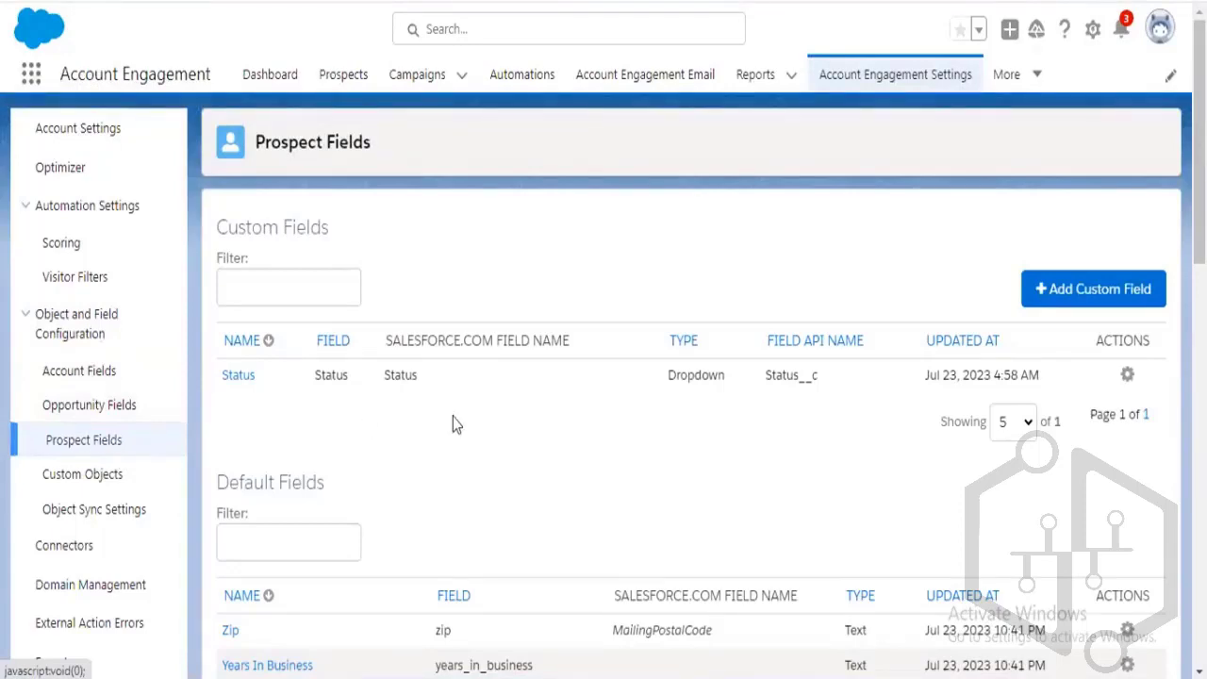
pyautogui.scroll(-4, 456, 425)
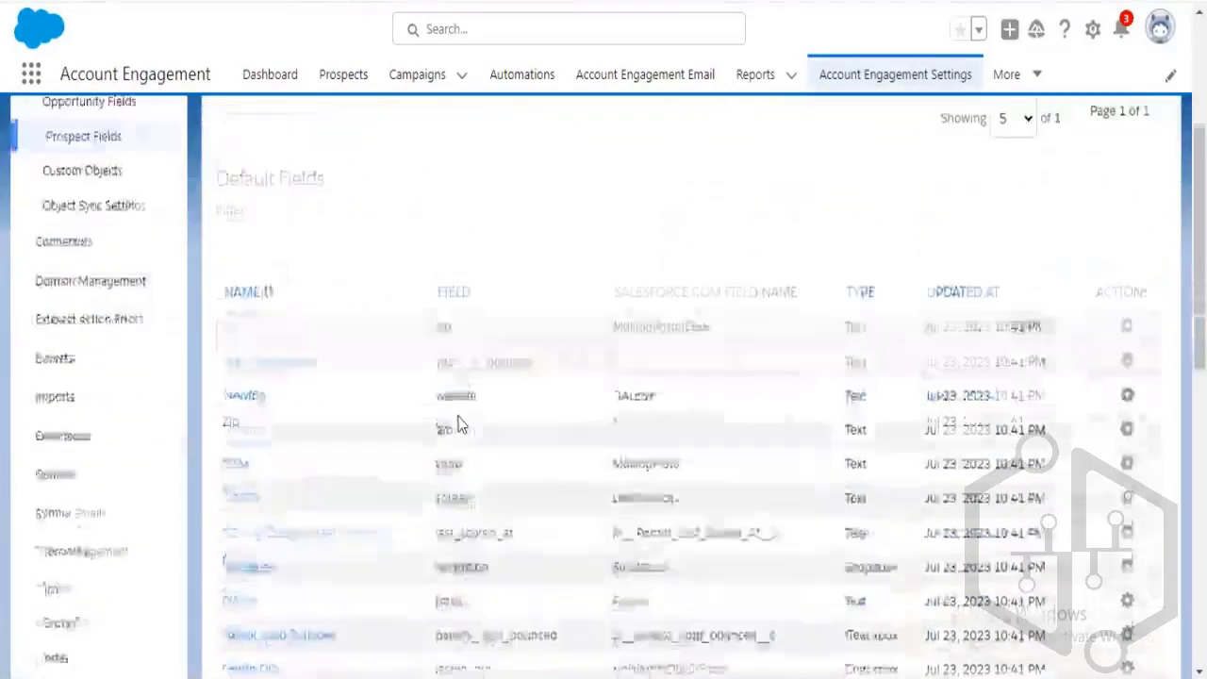
pyautogui.scroll(-10, 460, 415)
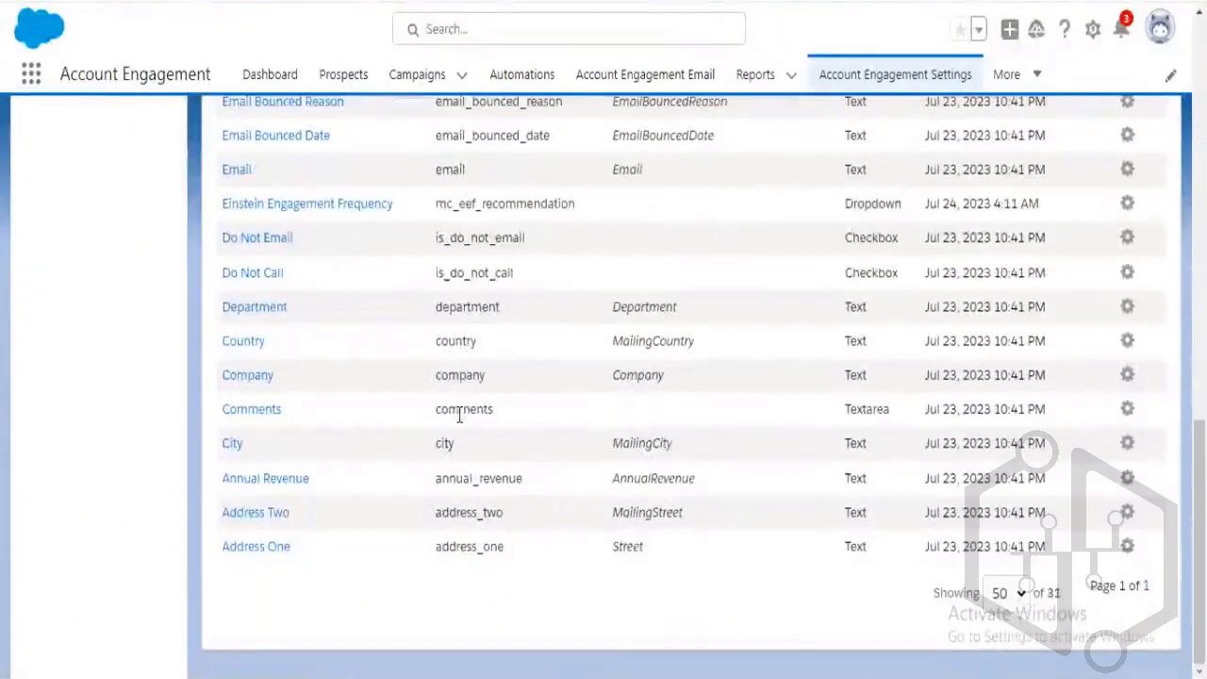
pyautogui.scroll(10, 459, 415)
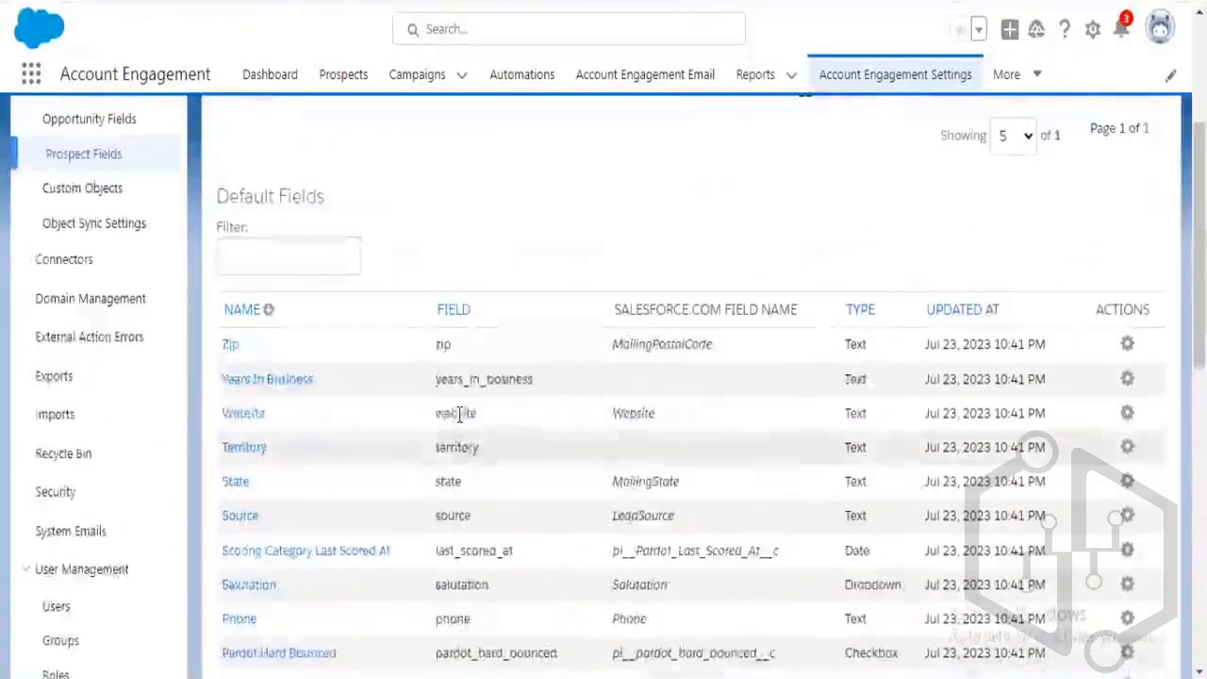
pyautogui.scroll(3, 459, 415)
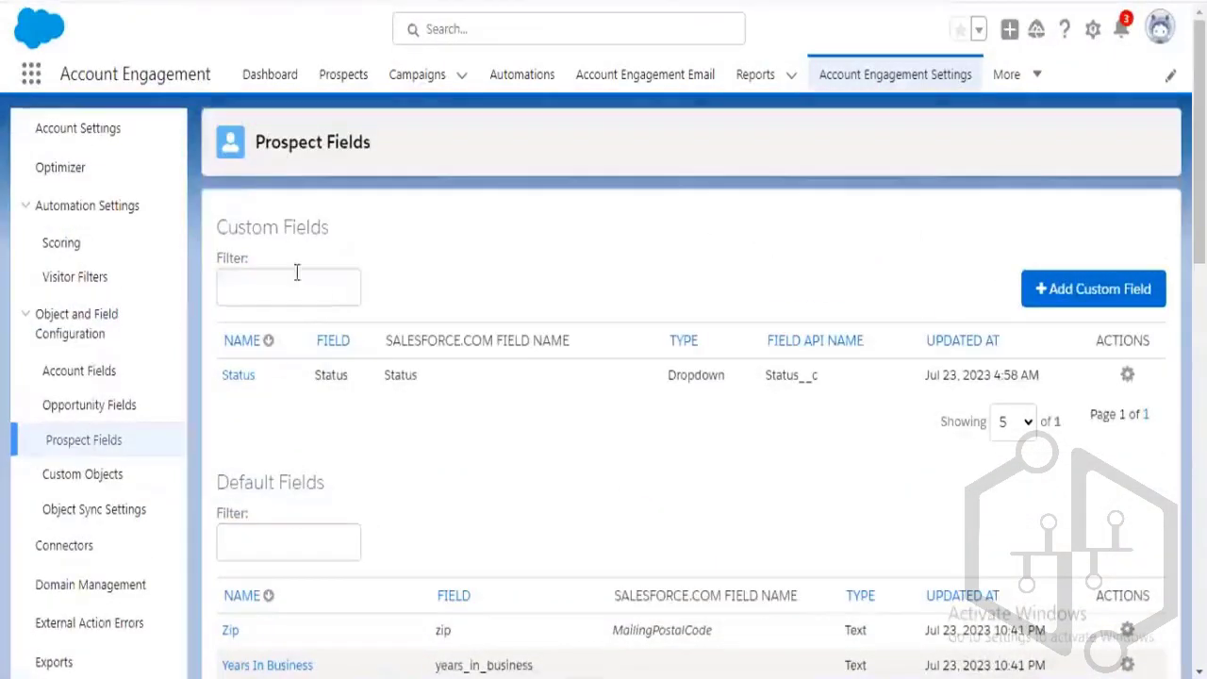
pyautogui.click(296, 272)
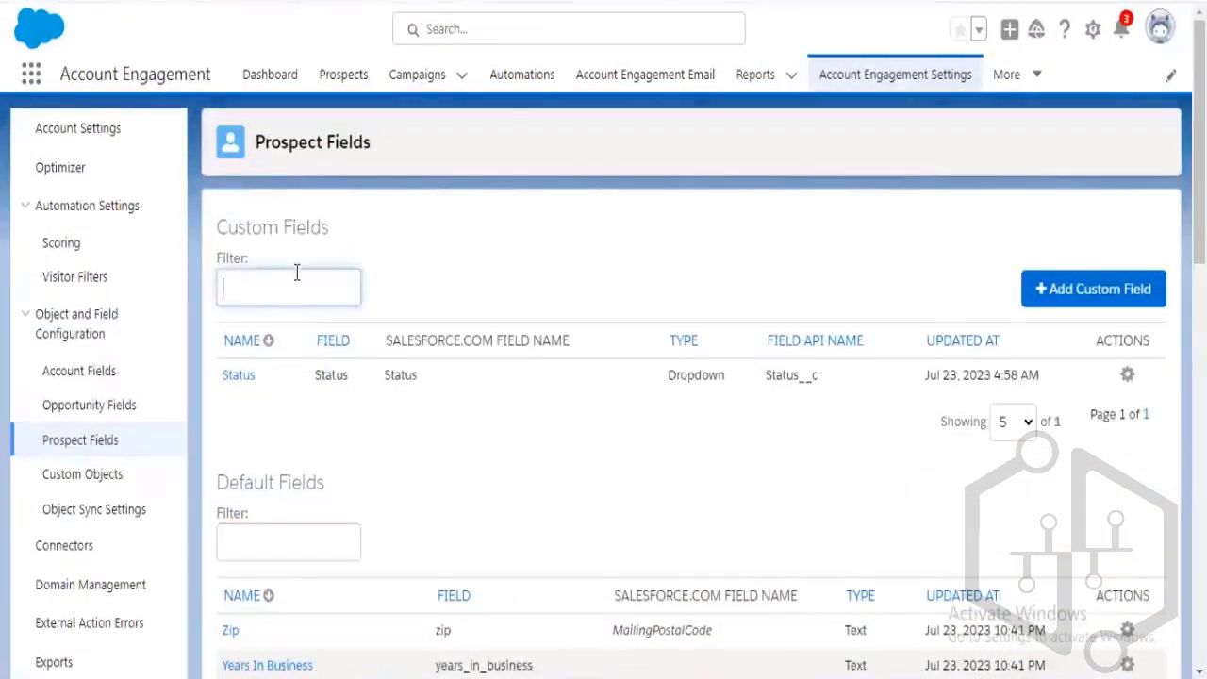
pyautogui.click(503, 283)
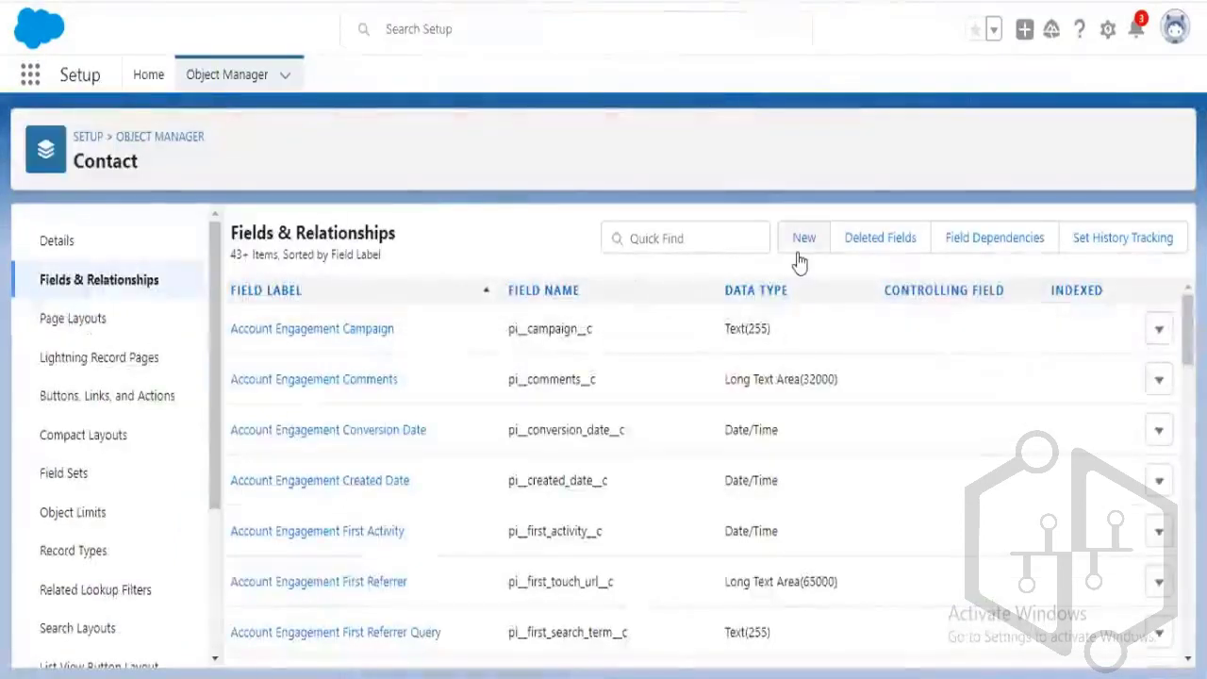
# Switch back to the Contact object's fields in Setup and start a new custom field with the Text data type
pyautogui.click(798, 255)
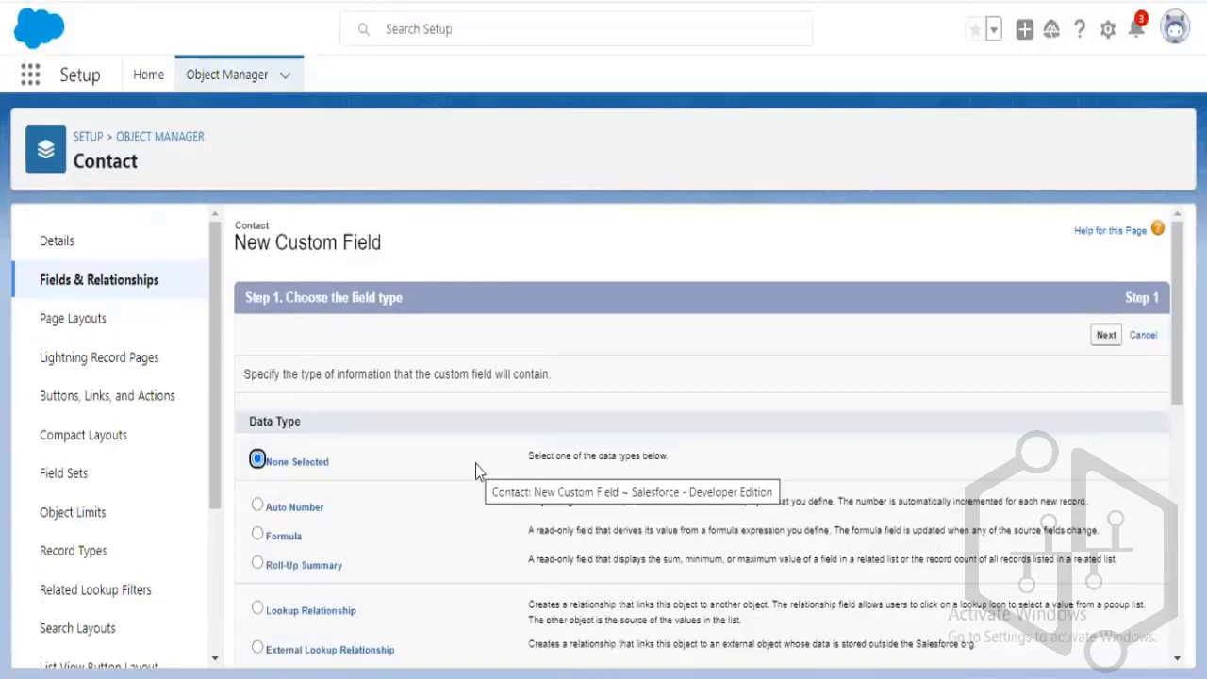
pyautogui.scroll(-7, 465, 444)
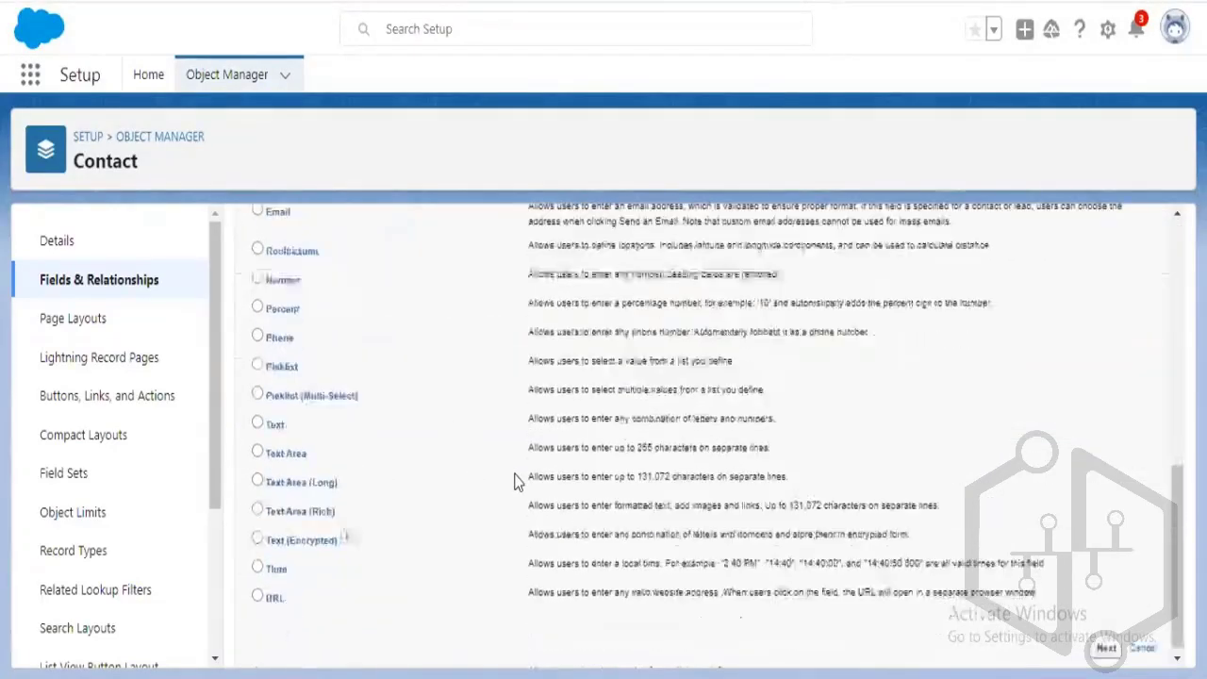
pyautogui.scroll(1, 514, 481)
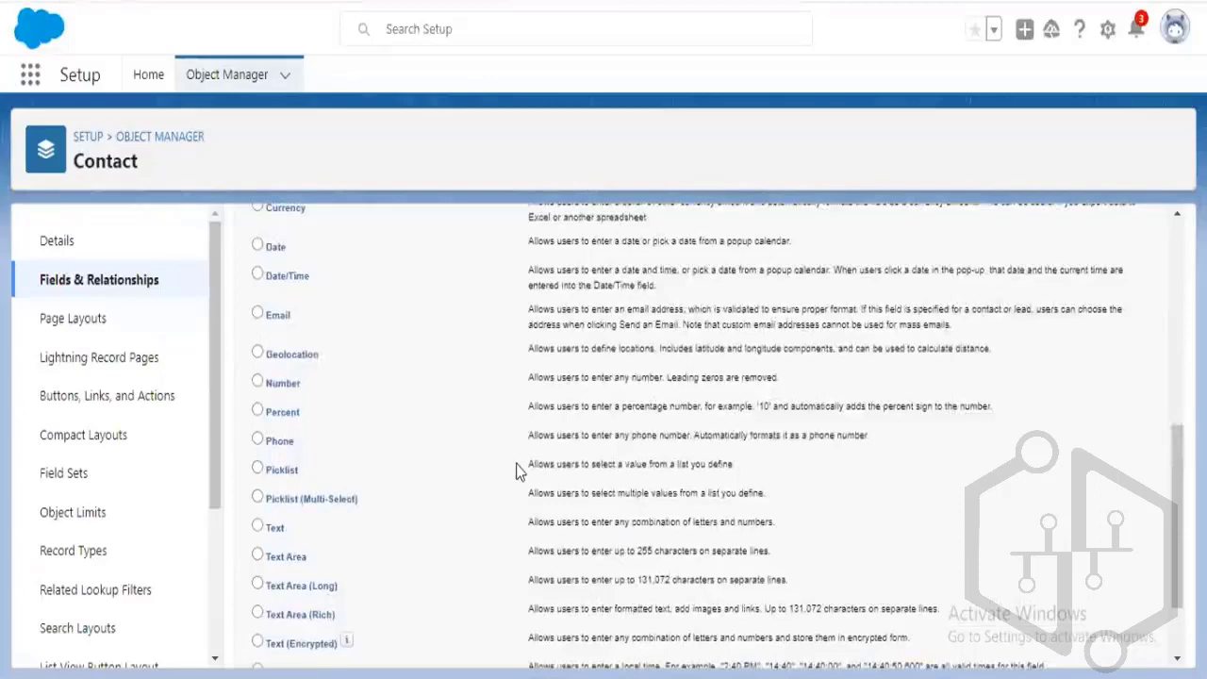
pyautogui.scroll(3, 516, 471)
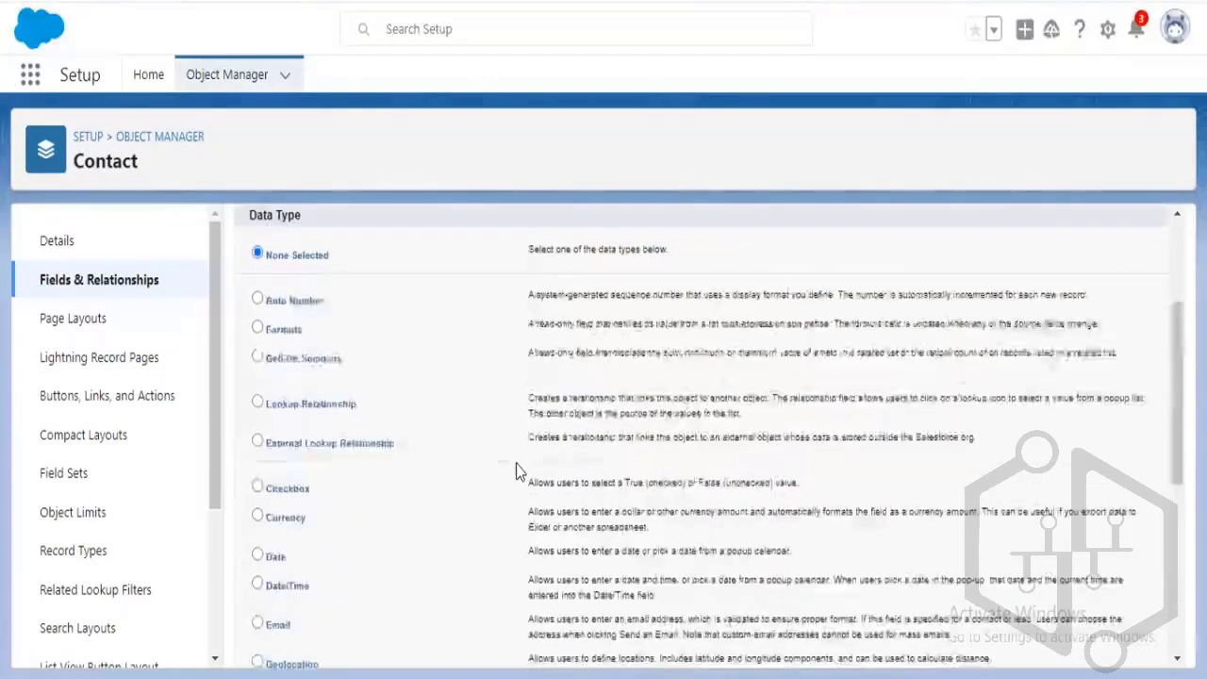
pyautogui.scroll(-2, 516, 471)
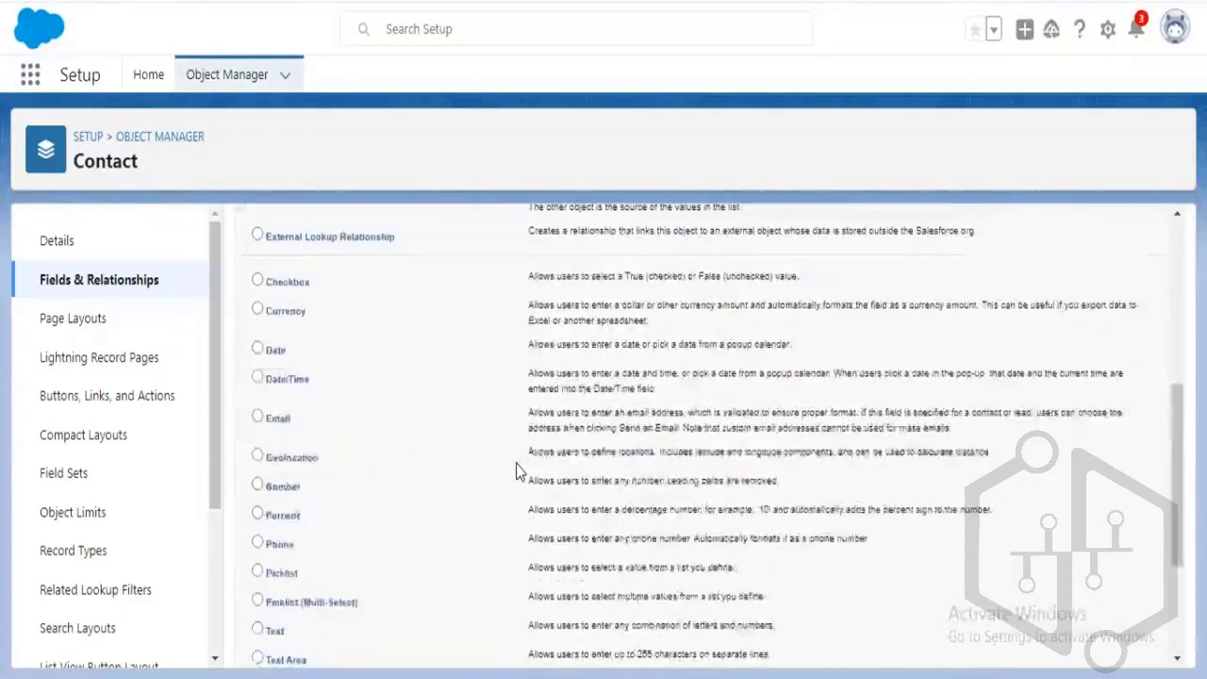
pyautogui.click(1107, 648)
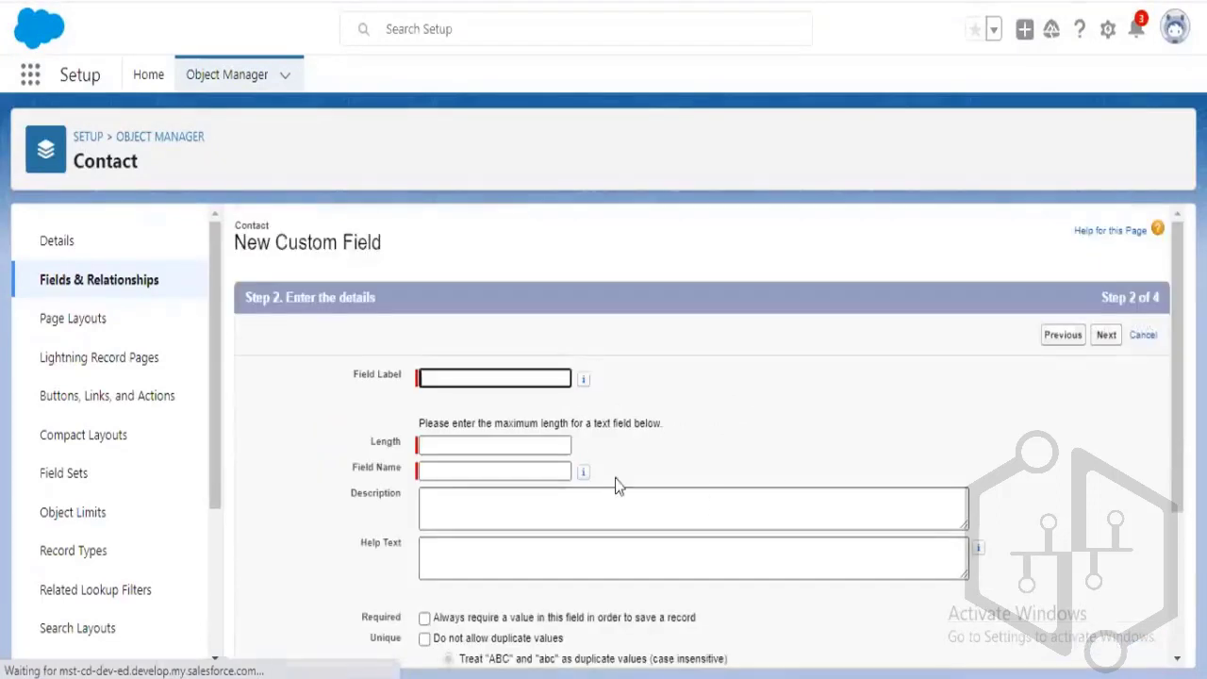
# Label the new Contact field "Lead Source", set its length to 100 and proceed to field-level security
pyautogui.write('Le')
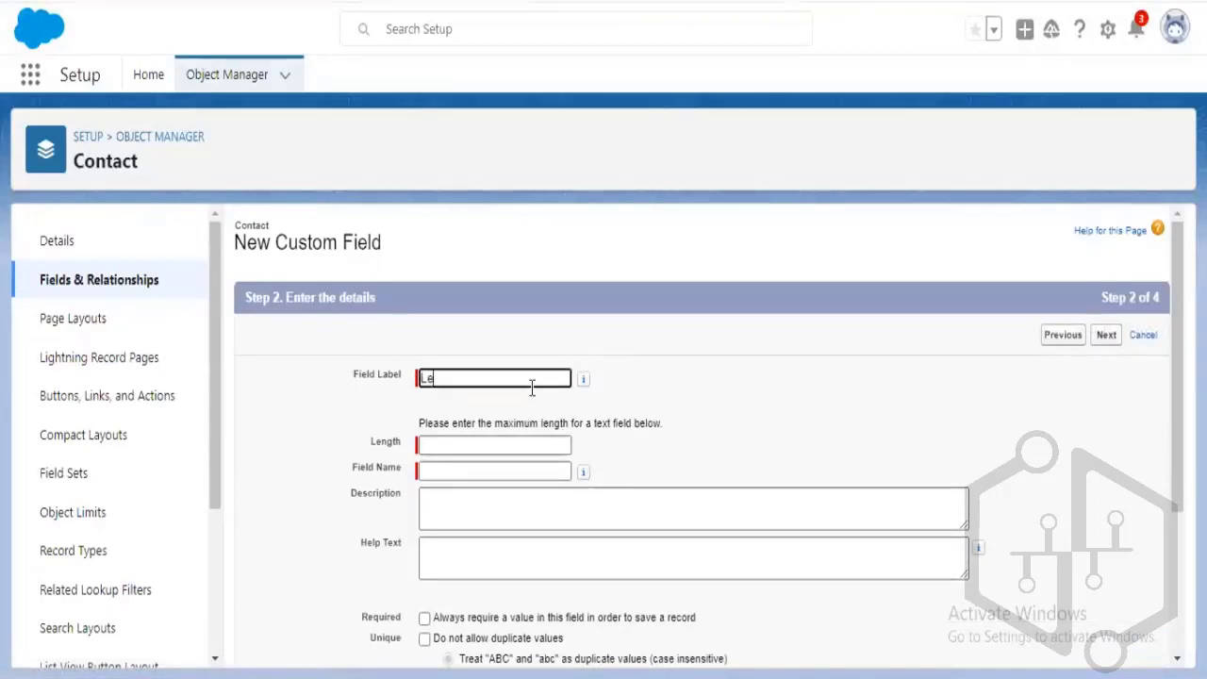
pyautogui.write('ad Source')
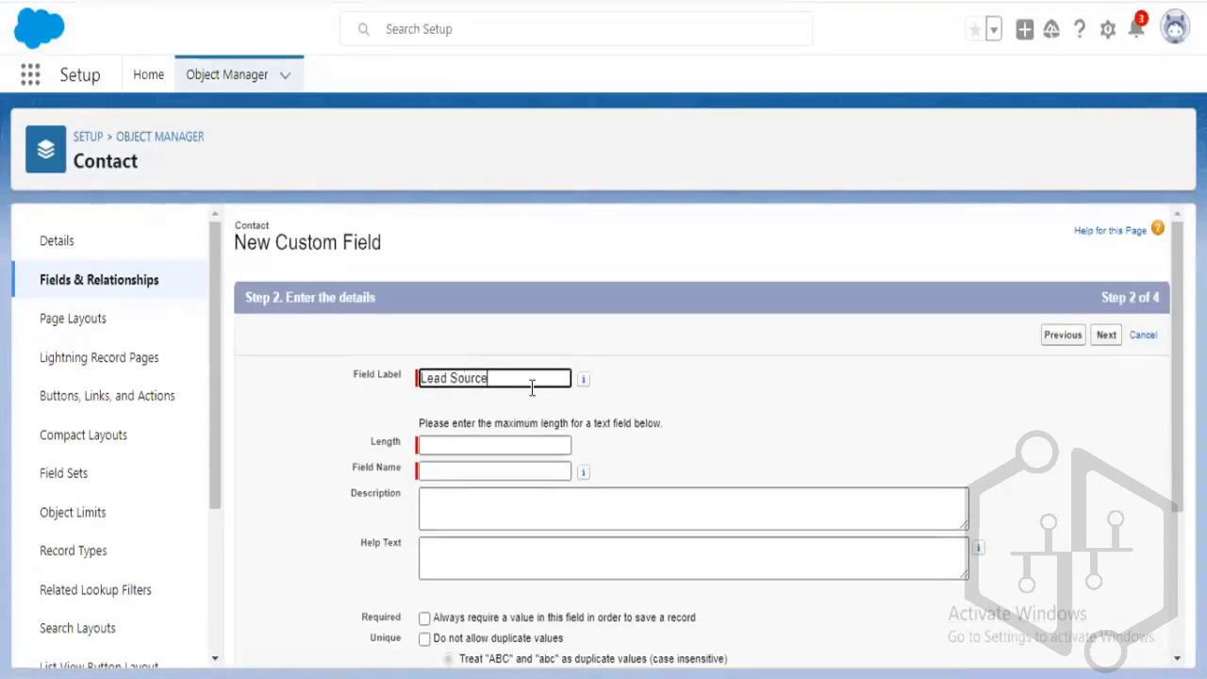
pyautogui.click(507, 446)
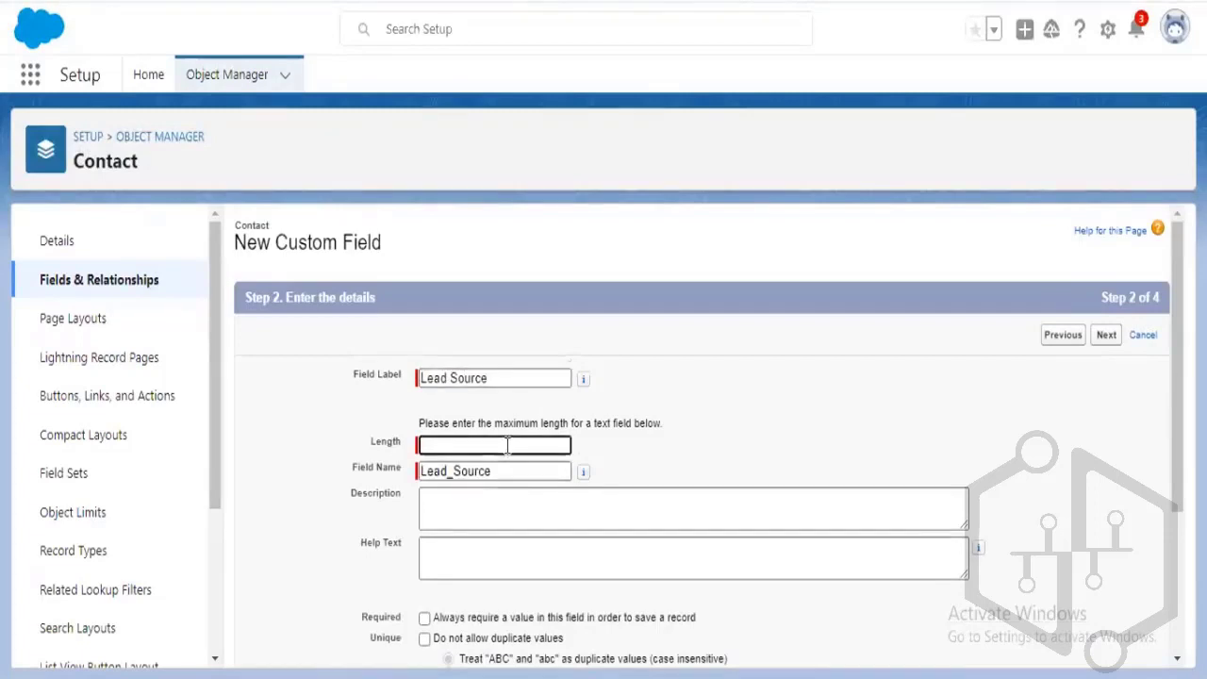
pyautogui.write('100')
pyautogui.scroll(-3, 531, 538)
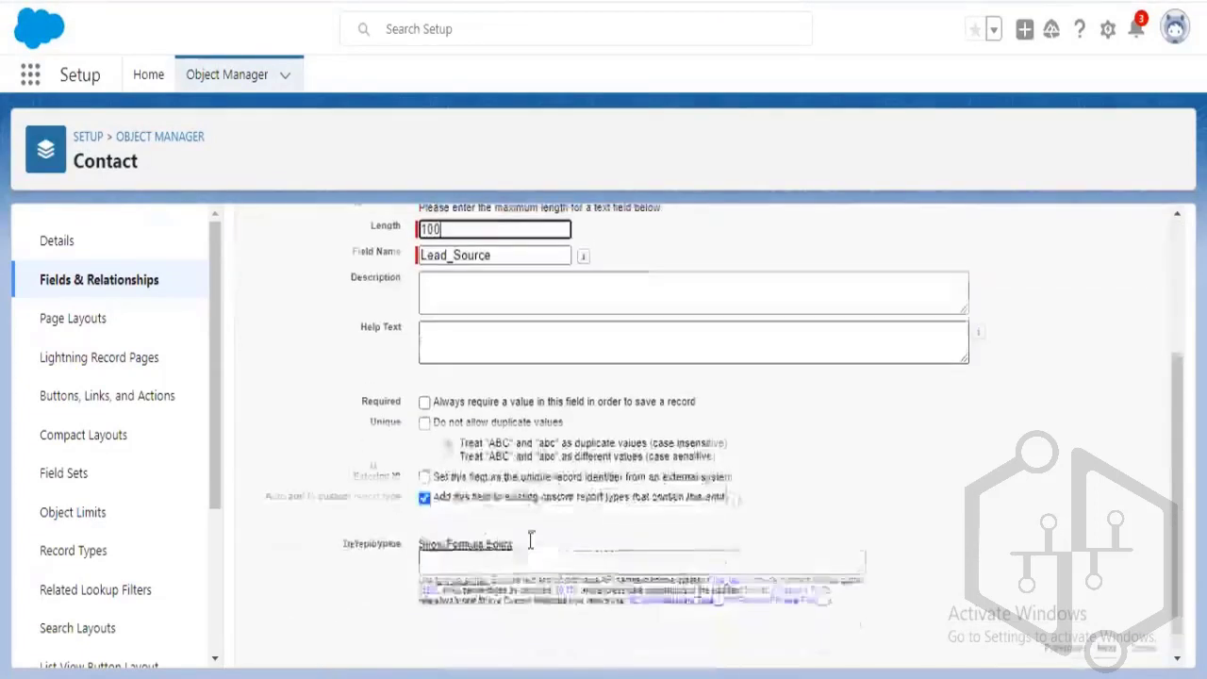
pyautogui.click(1109, 645)
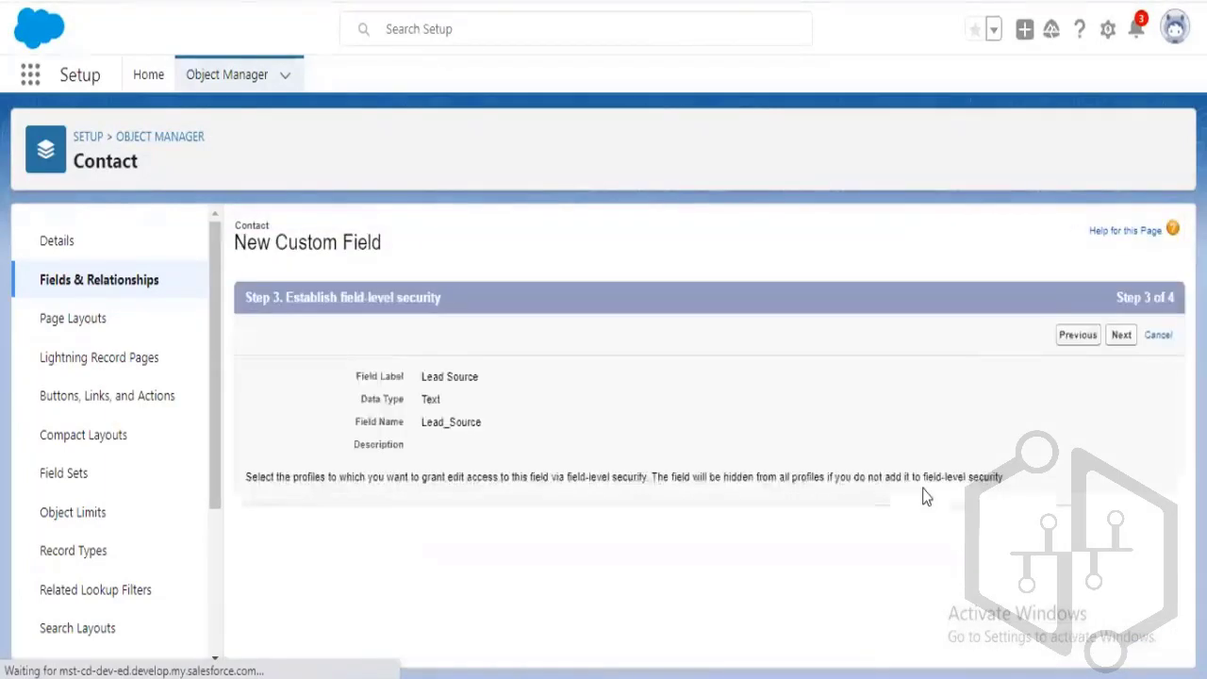
# Make the Lead Source field visible to all profiles and proceed to the page layout selection
pyautogui.scroll(-3, 924, 497)
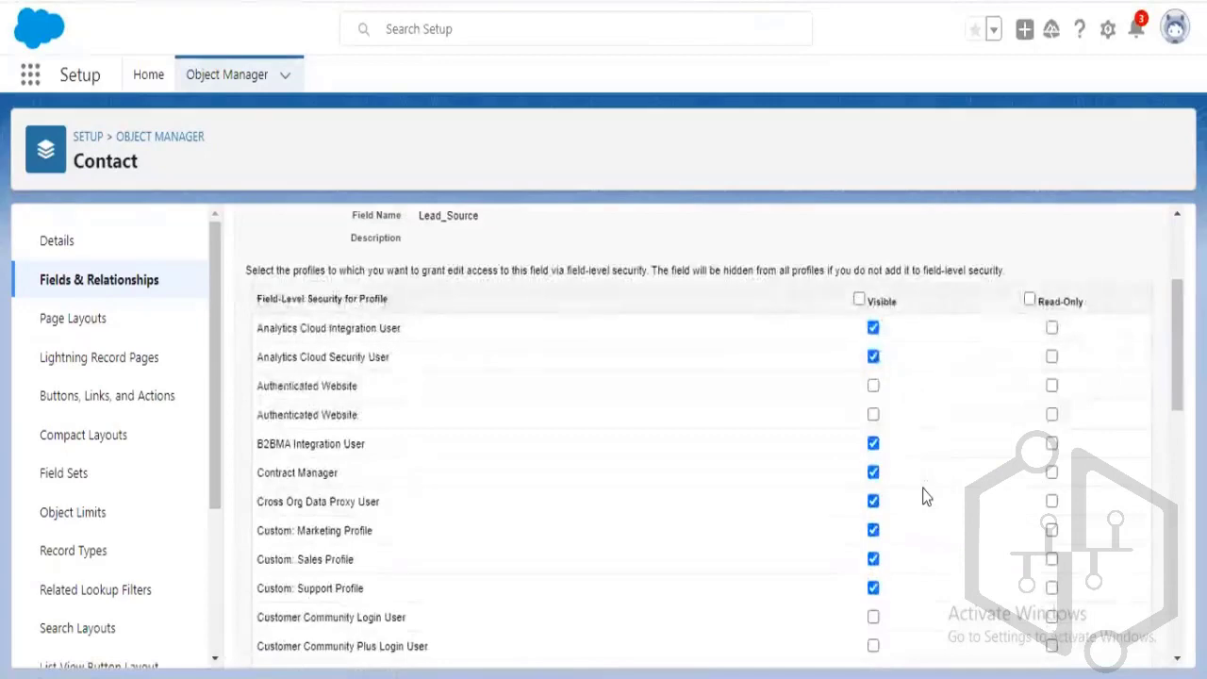
pyautogui.click(858, 298)
pyautogui.scroll(-10, 956, 526)
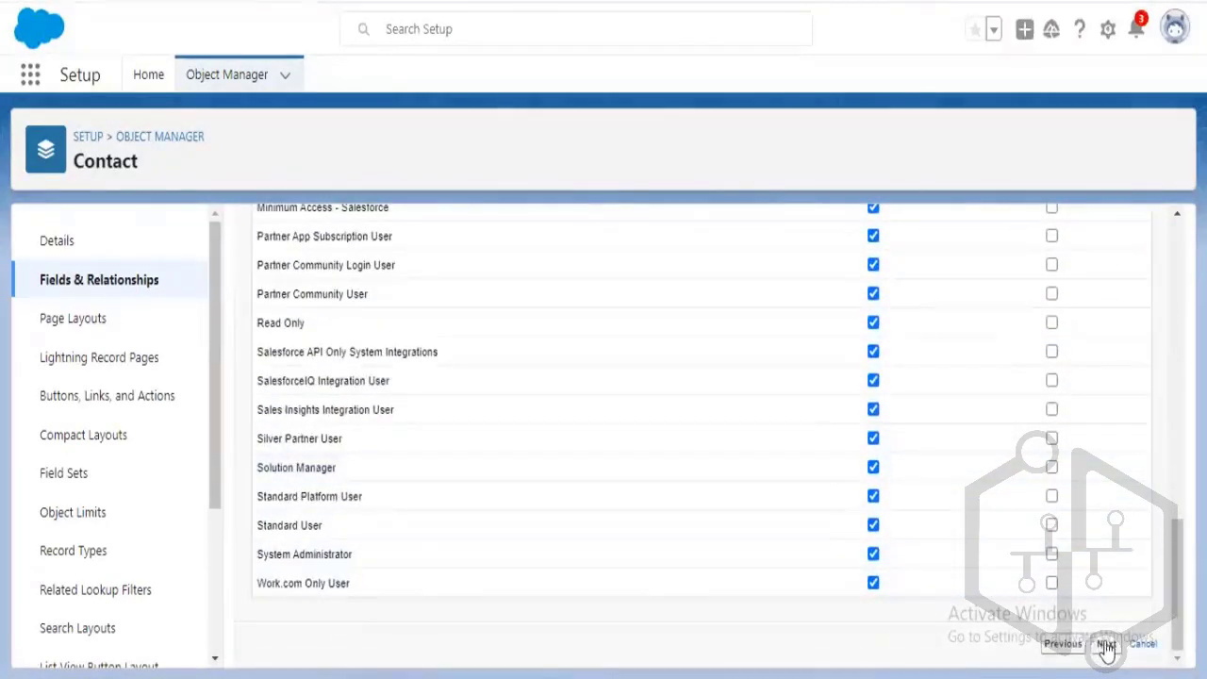
pyautogui.click(1102, 645)
# Recheck the field-level security, keep the Lead Source field on all Contact page layouts and save it
pyautogui.scroll(-2, 1063, 541)
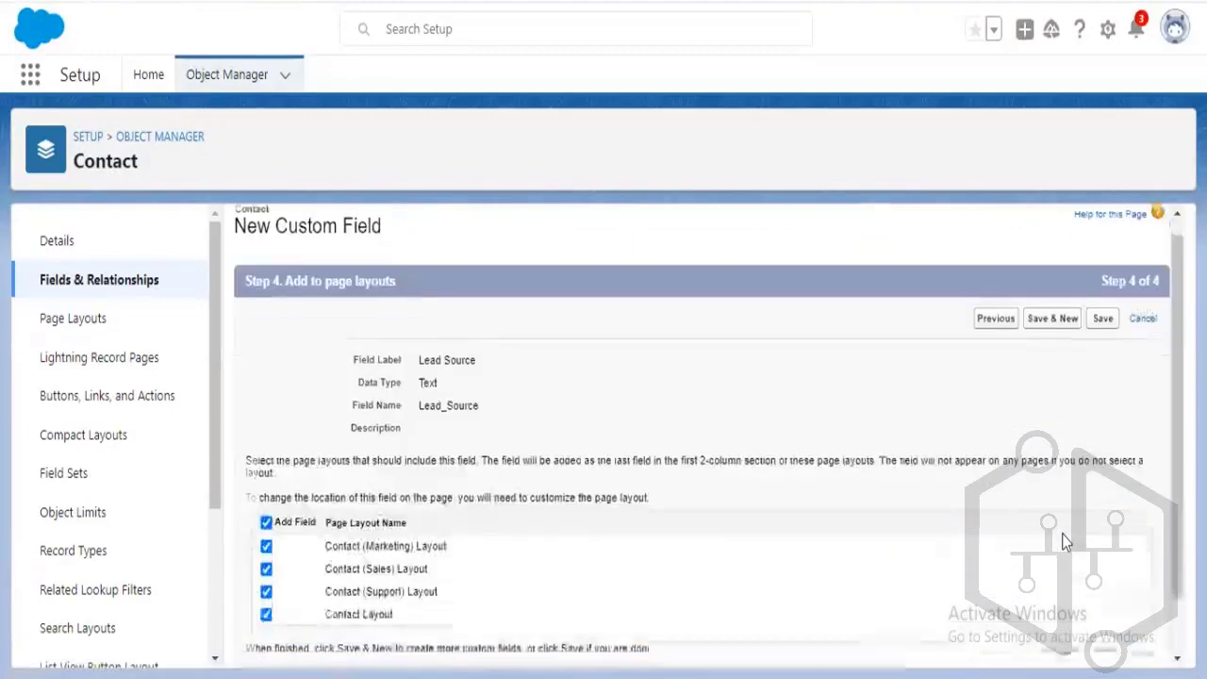
pyautogui.scroll(2, 1064, 541)
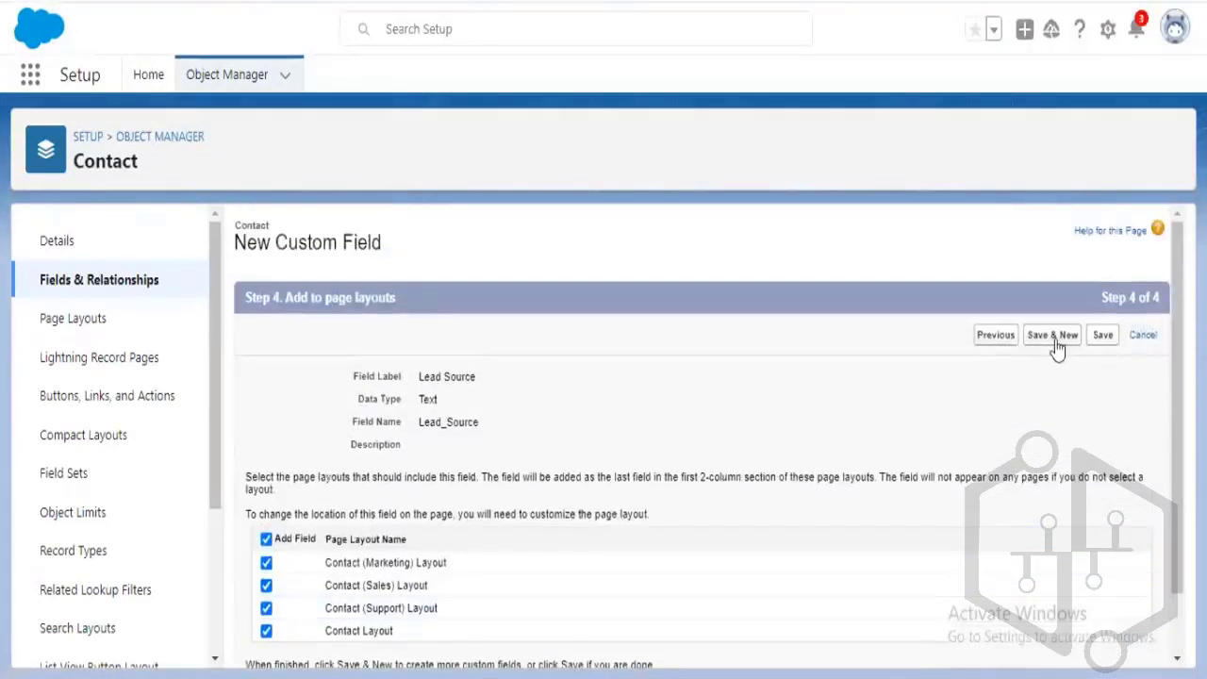
pyautogui.click(1007, 336)
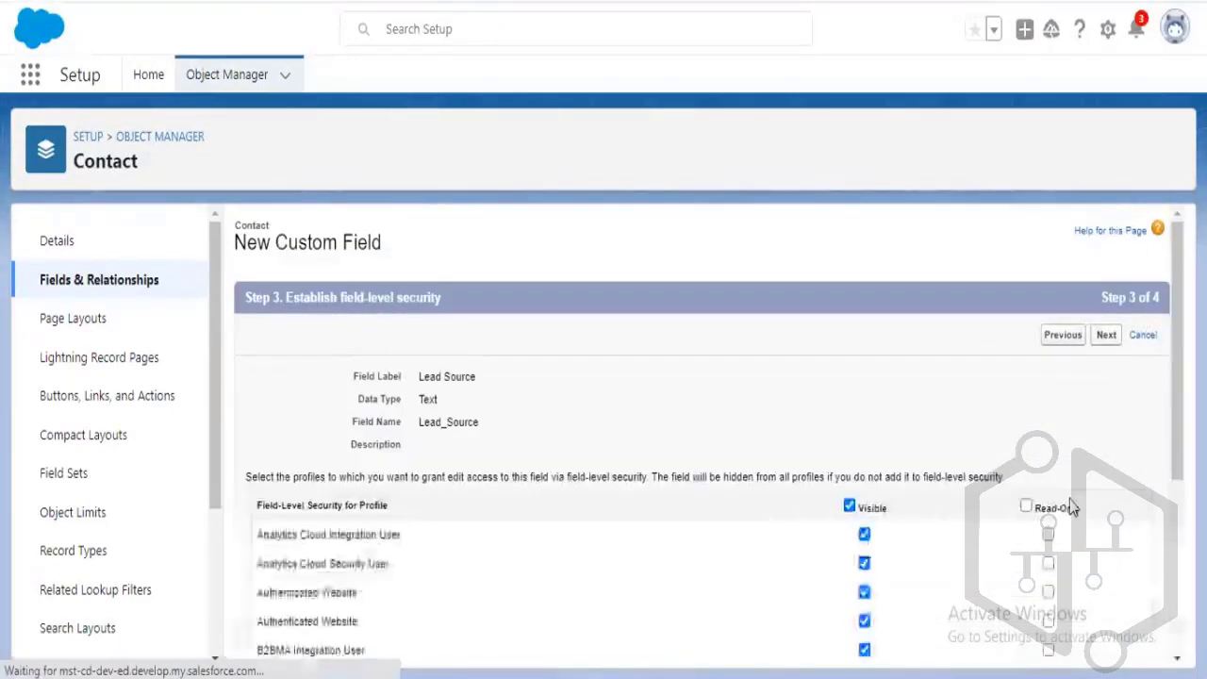
pyautogui.click(1104, 339)
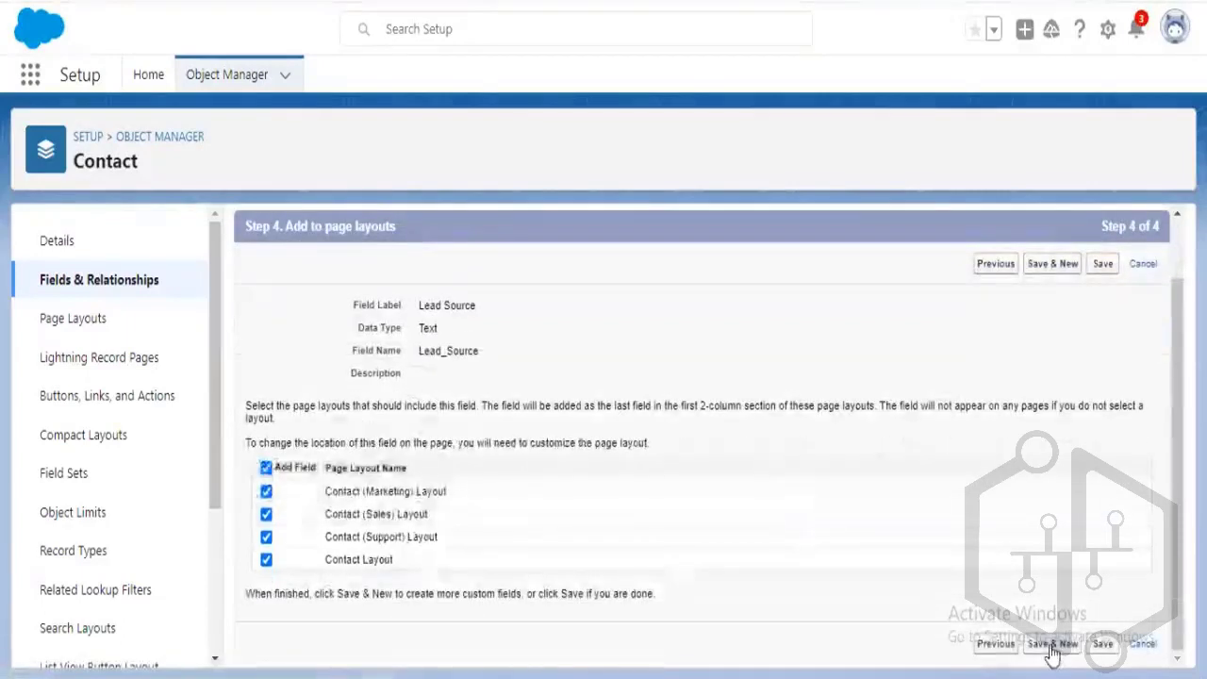
pyautogui.click(1109, 647)
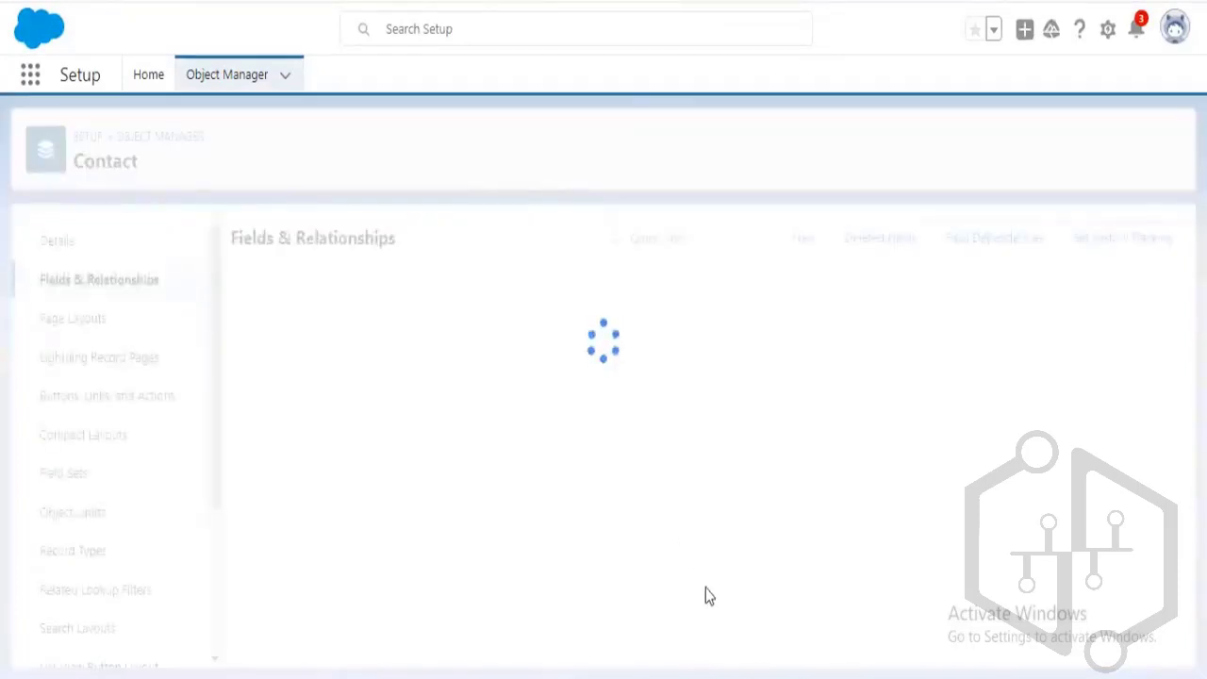
# Search the Contact object's fields for "lead stat" and for "stat"
pyautogui.click(661, 243)
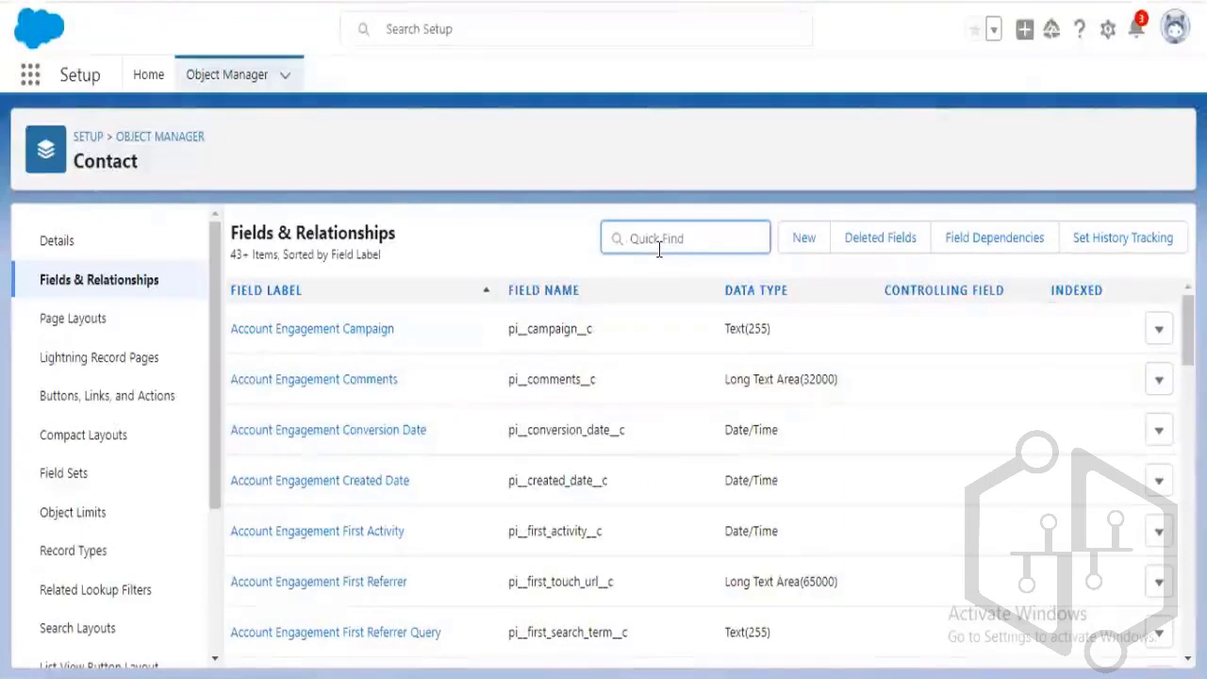
pyautogui.write('lead stat')
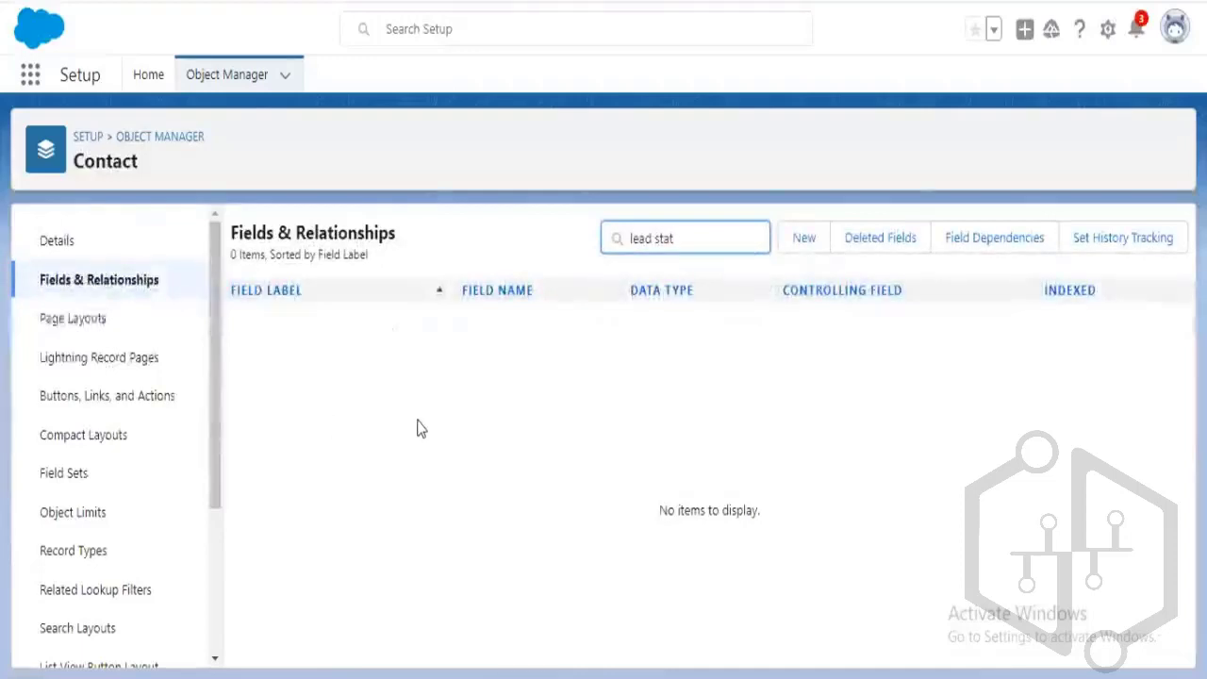
pyautogui.press('BackSpace')
pyautogui.press('BackSpace')
pyautogui.press('BackSpace')
pyautogui.press('BackSpace')
pyautogui.press('BackSpace')
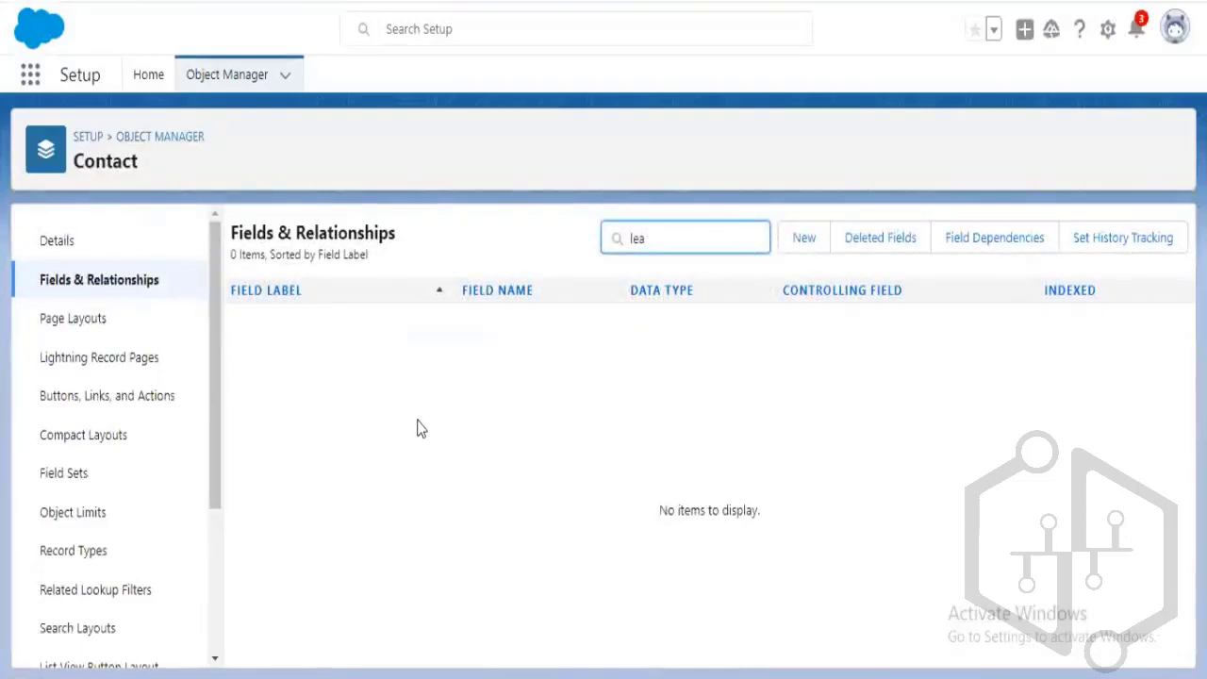
pyautogui.press('BackSpace')
pyautogui.press('BackSpace')
pyautogui.press('BackSpace')
pyautogui.write('stat')
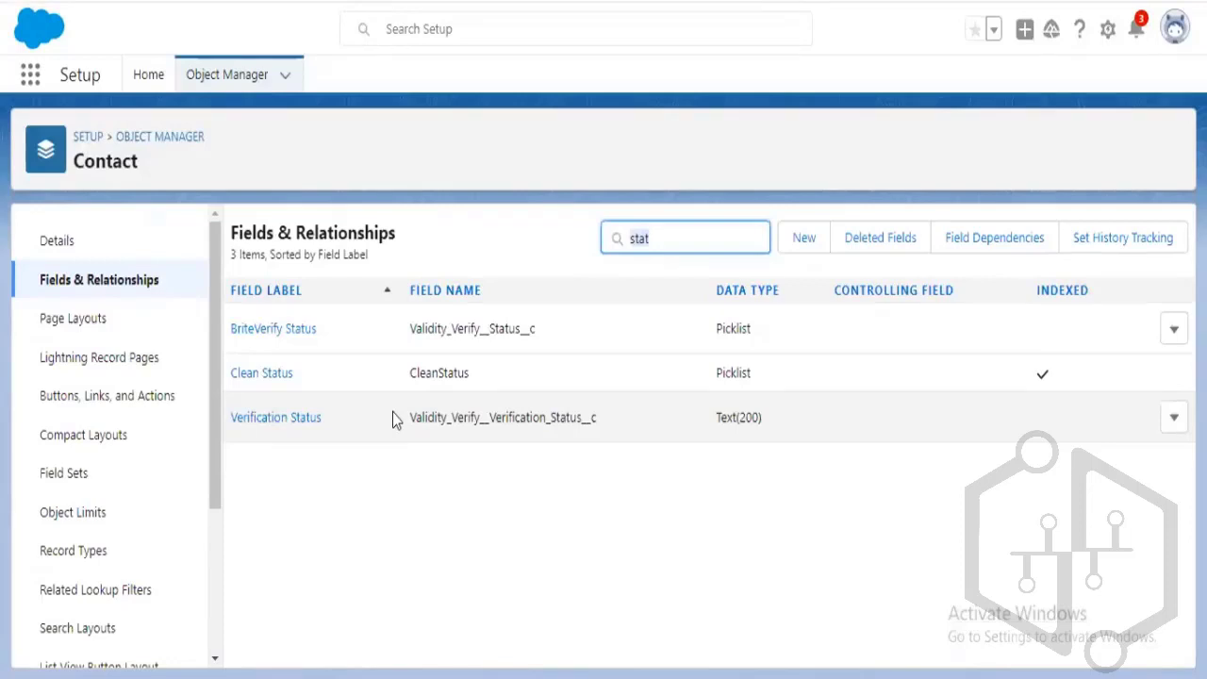
# Search the Contact object's fields for "st" and look through the matching fields
pyautogui.press('BackSpace')
pyautogui.write('st')
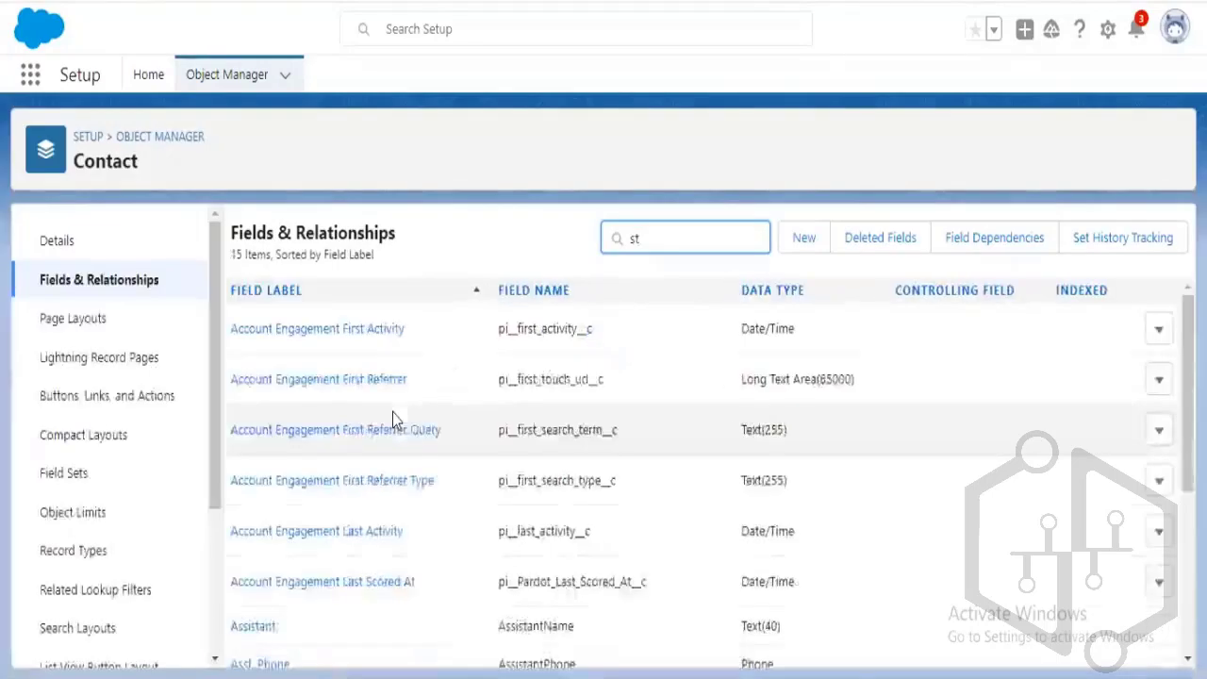
pyautogui.scroll(-3, 392, 412)
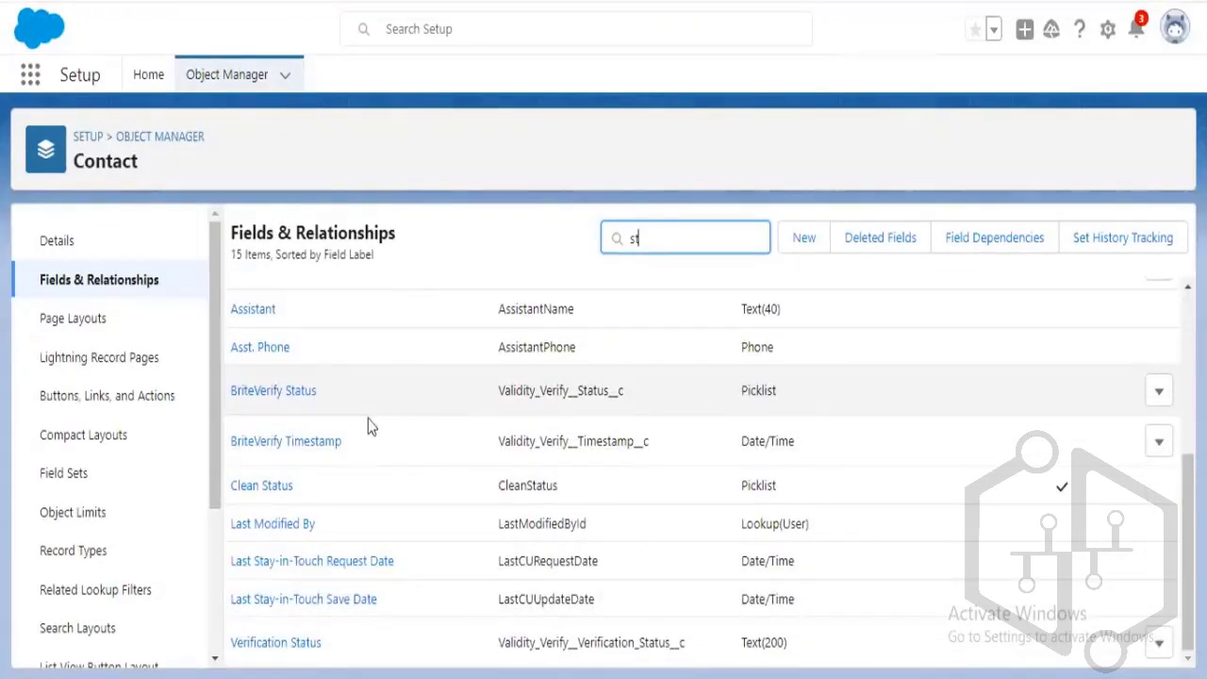
pyautogui.scroll(3, 368, 418)
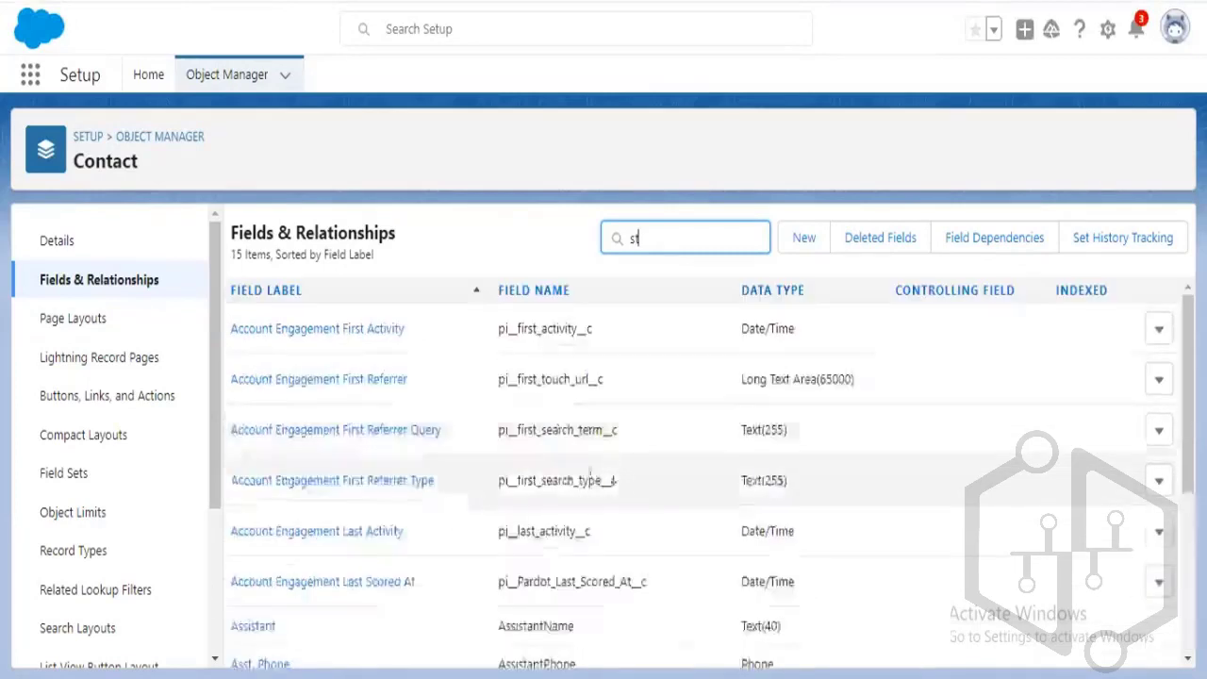
pyautogui.click(118, 282)
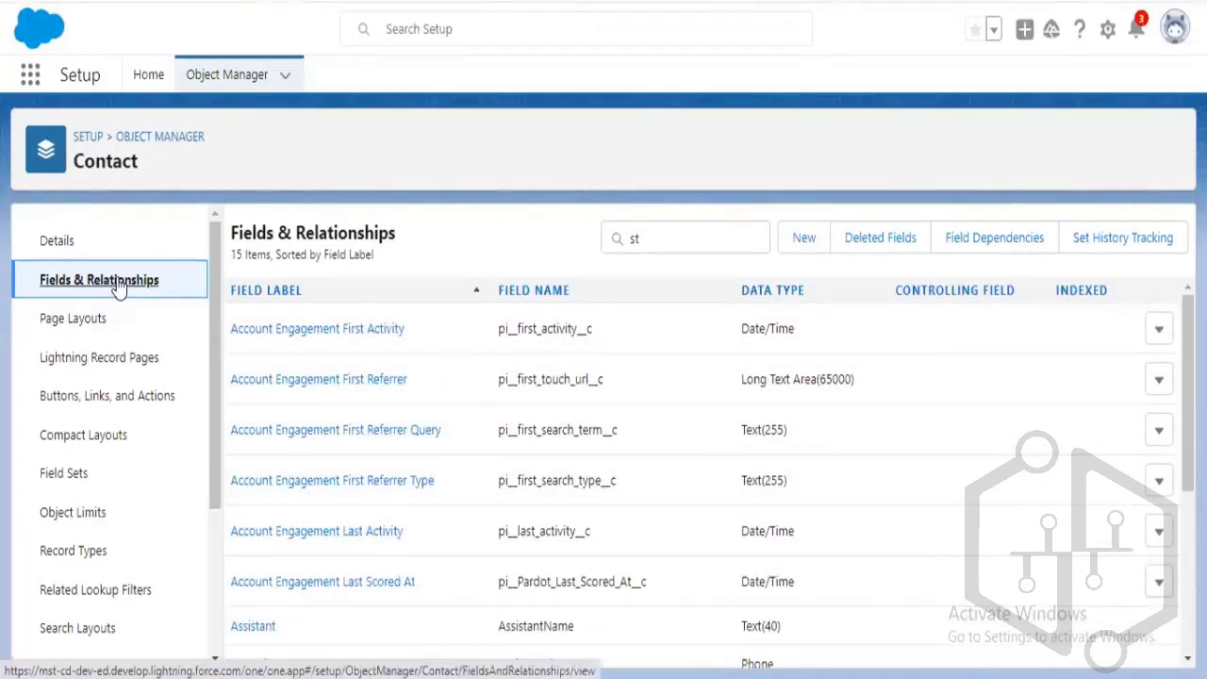
# Search the Contact object's fields for "lea" and open the custom Lead Source text field
pyautogui.click(730, 235)
pyautogui.press('BackSpace')
pyautogui.press('BackSpace')
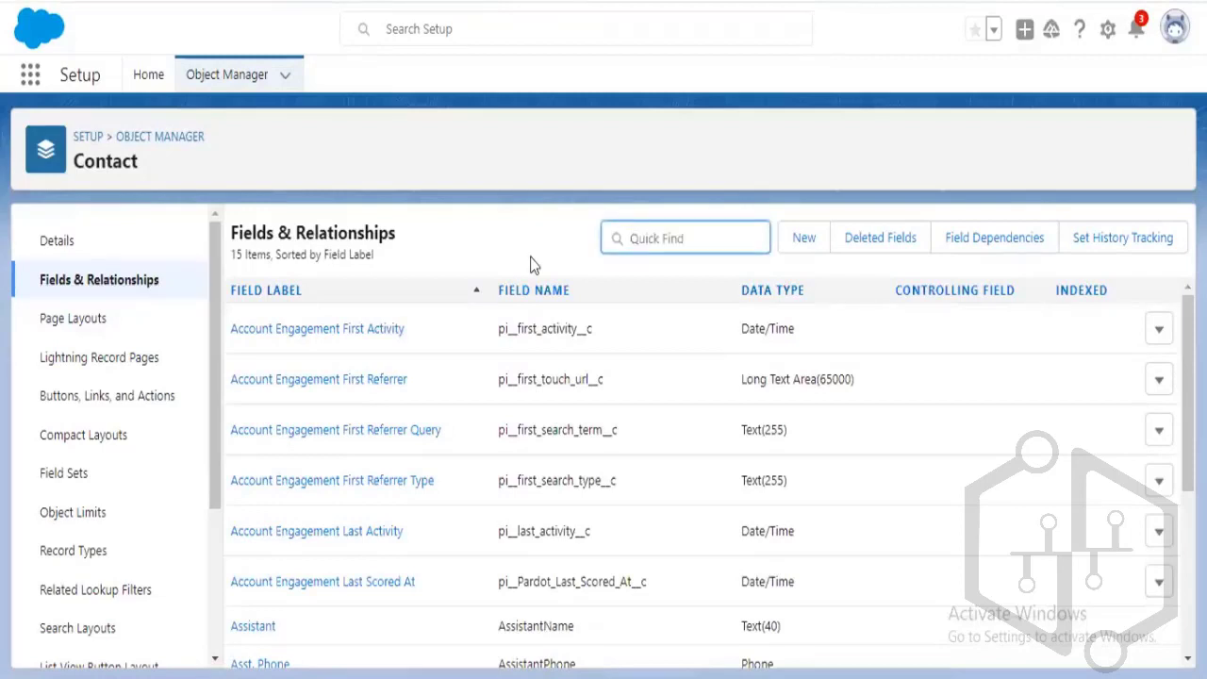
pyautogui.write('tes')
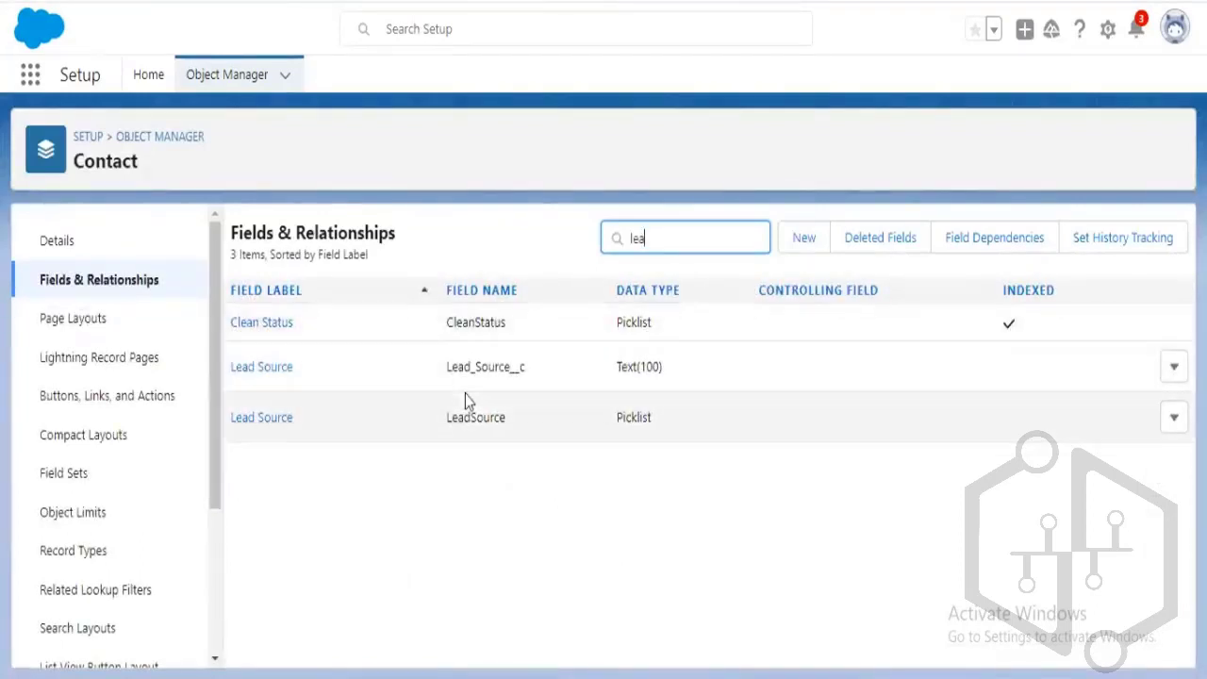
pyautogui.click(278, 376)
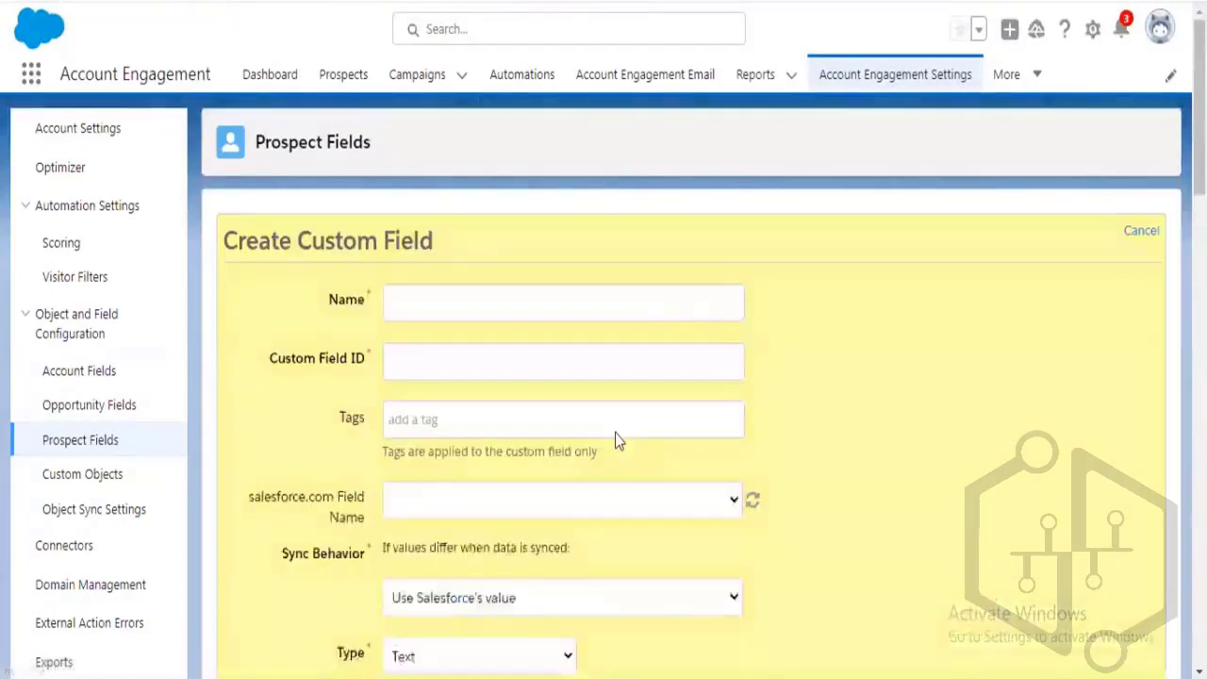
# Name the new prospect custom field "Lead Source" in Account Engagement
pyautogui.click(587, 296)
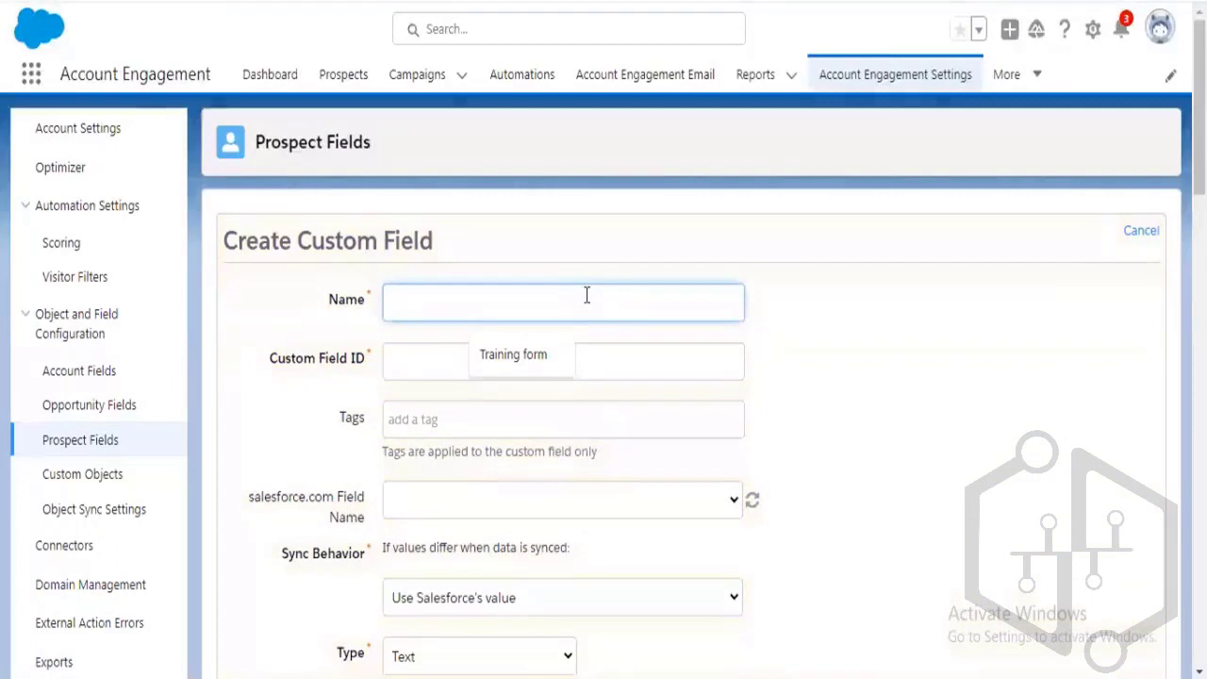
pyautogui.write('Lead')
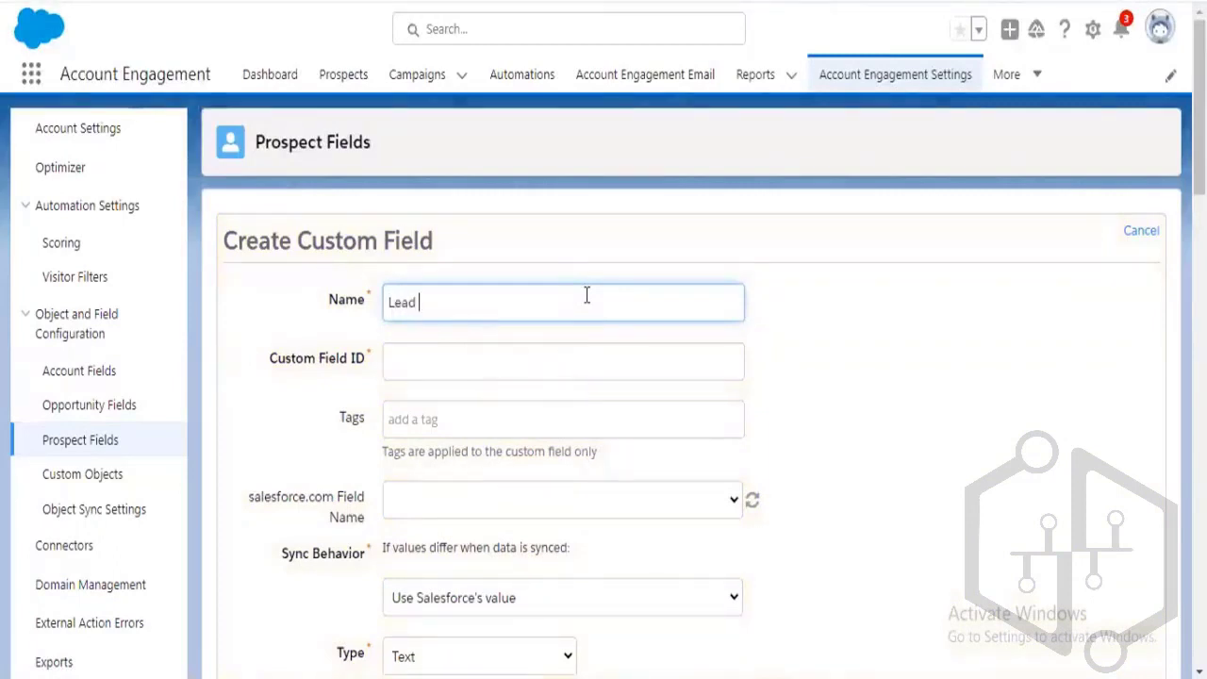
pyautogui.write(' Soucre')
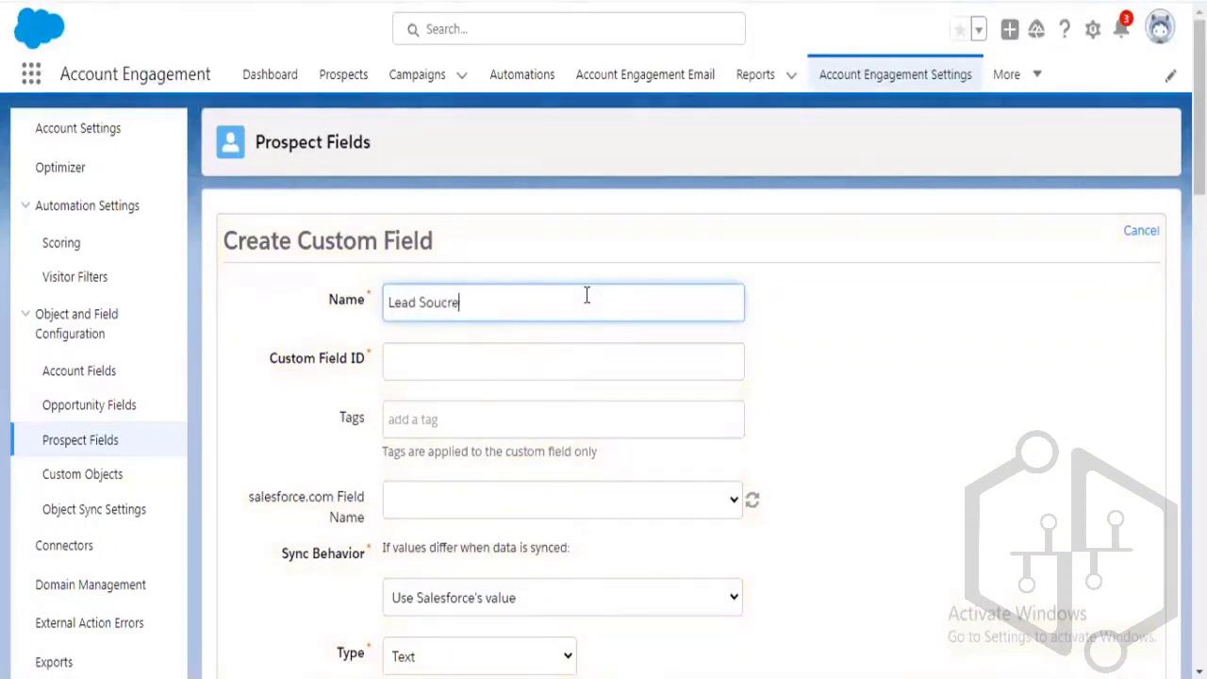
pyautogui.press('BackSpace')
pyautogui.press('BackSpace')
pyautogui.press('BackSpace')
pyautogui.press('Tab')
pyautogui.press('Tab')
# Look for Lead Source among the salesforce.com field names offered for the custom field and refresh that list
pyautogui.scroll(-1, 566, 386)
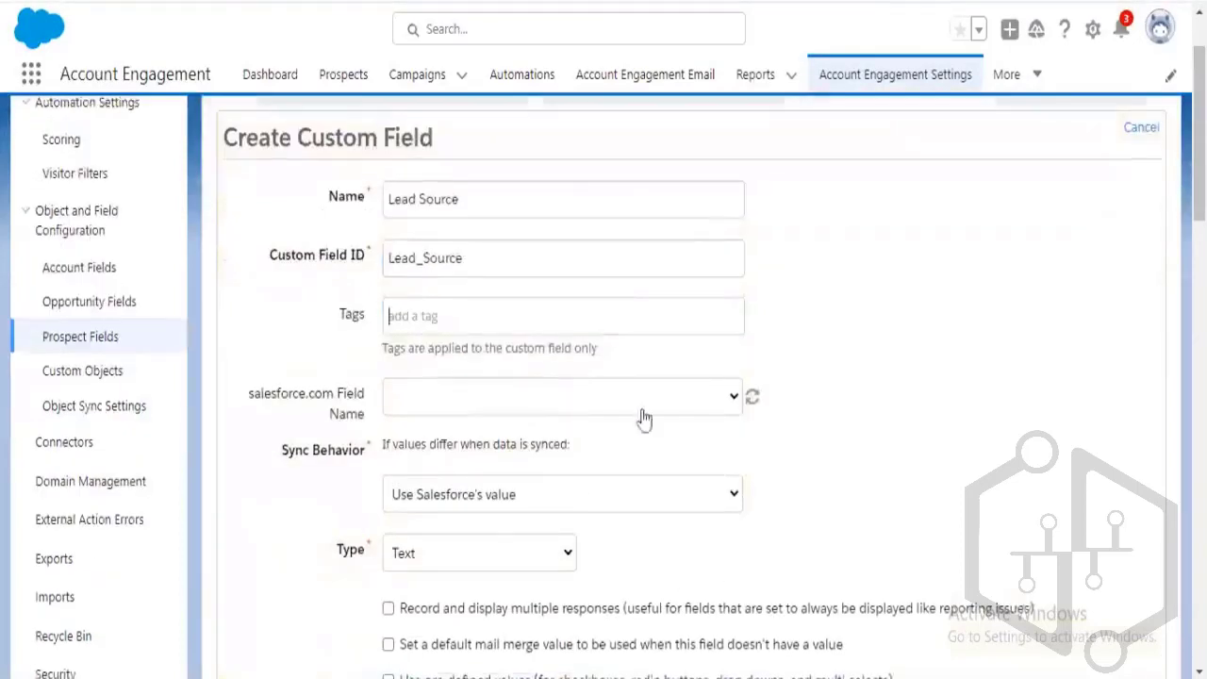
pyautogui.click(739, 397)
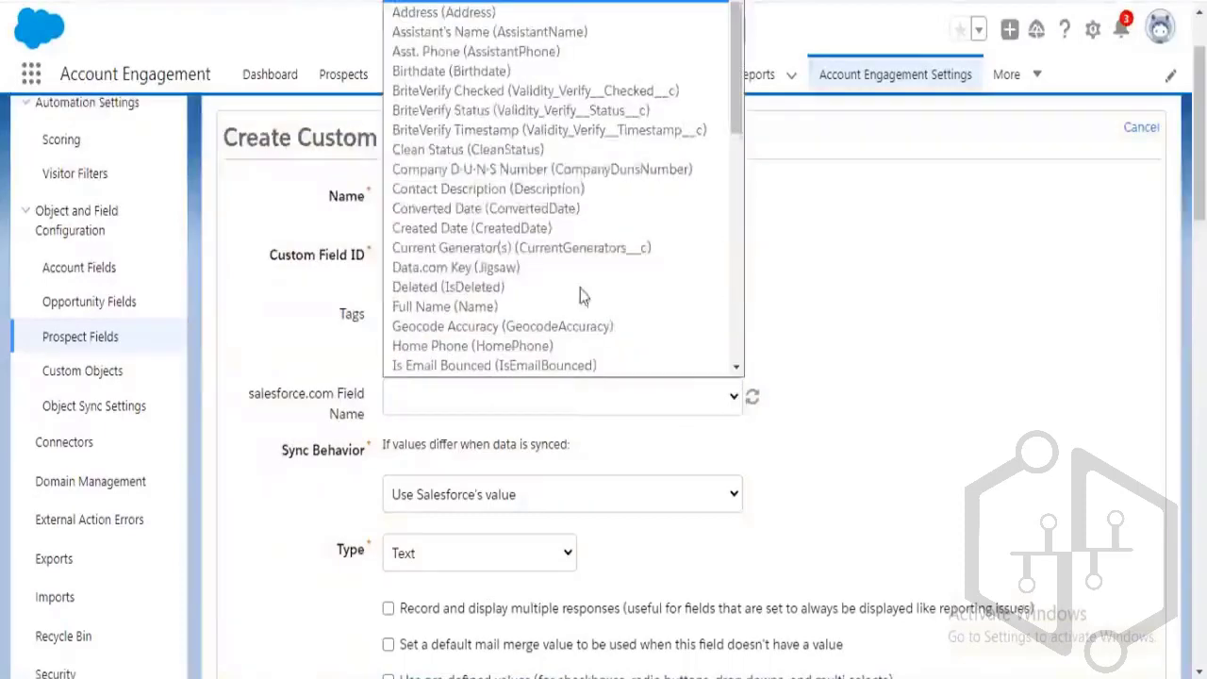
pyautogui.scroll(-1, 581, 294)
pyautogui.scroll(-5, 580, 288)
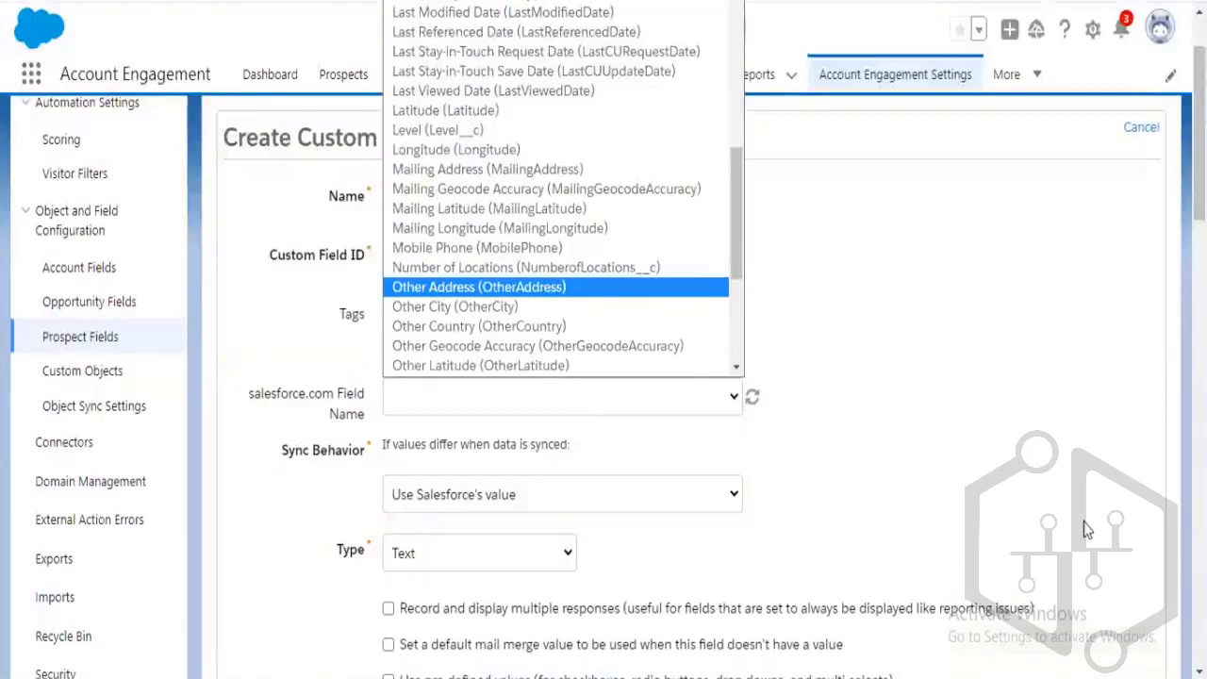
pyautogui.click(728, 395)
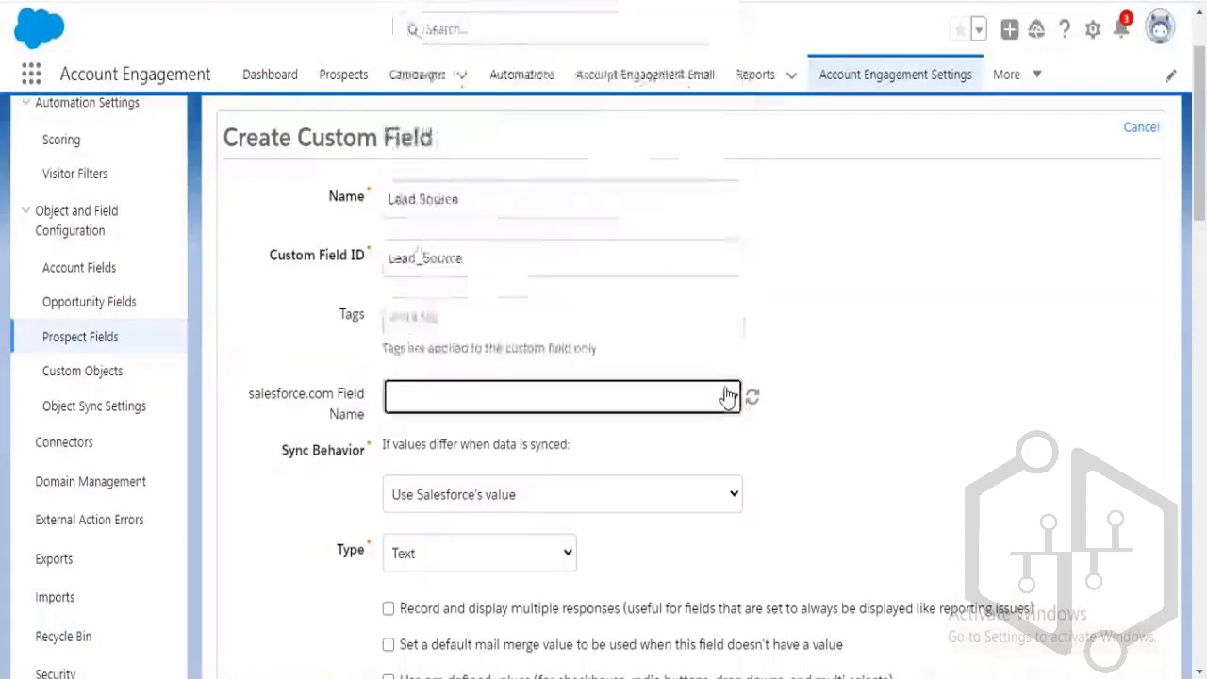
pyautogui.click(728, 394)
pyautogui.click(757, 399)
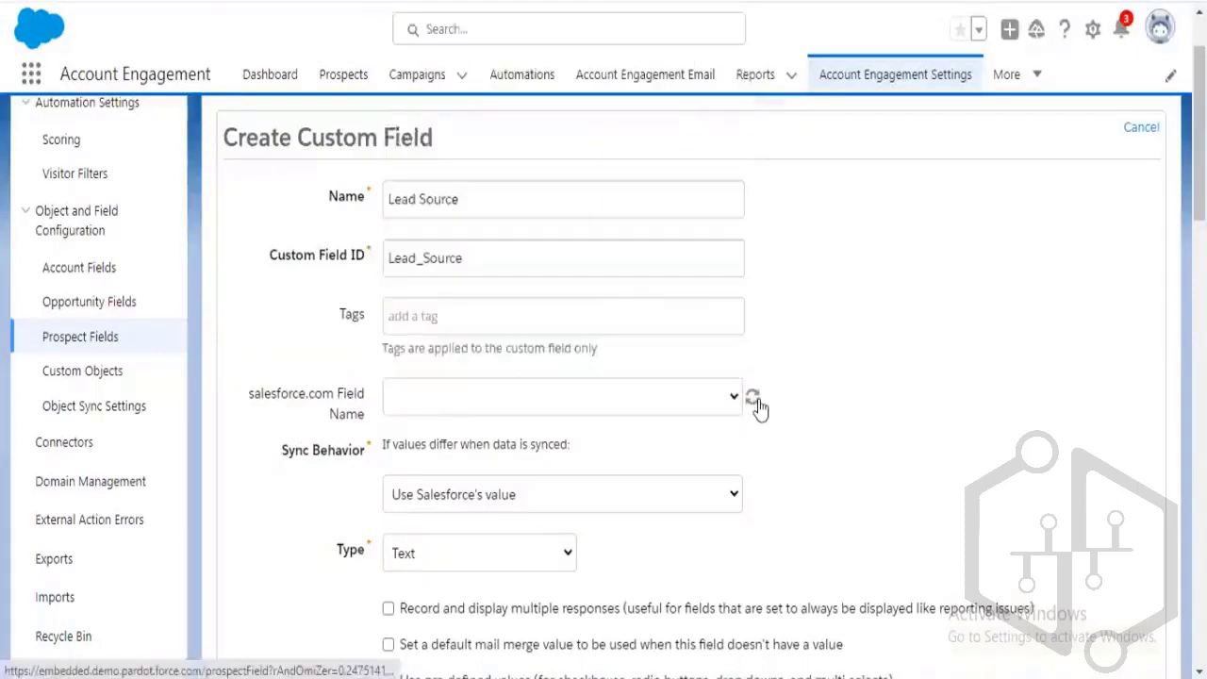
pyautogui.scroll(-5, 776, 386)
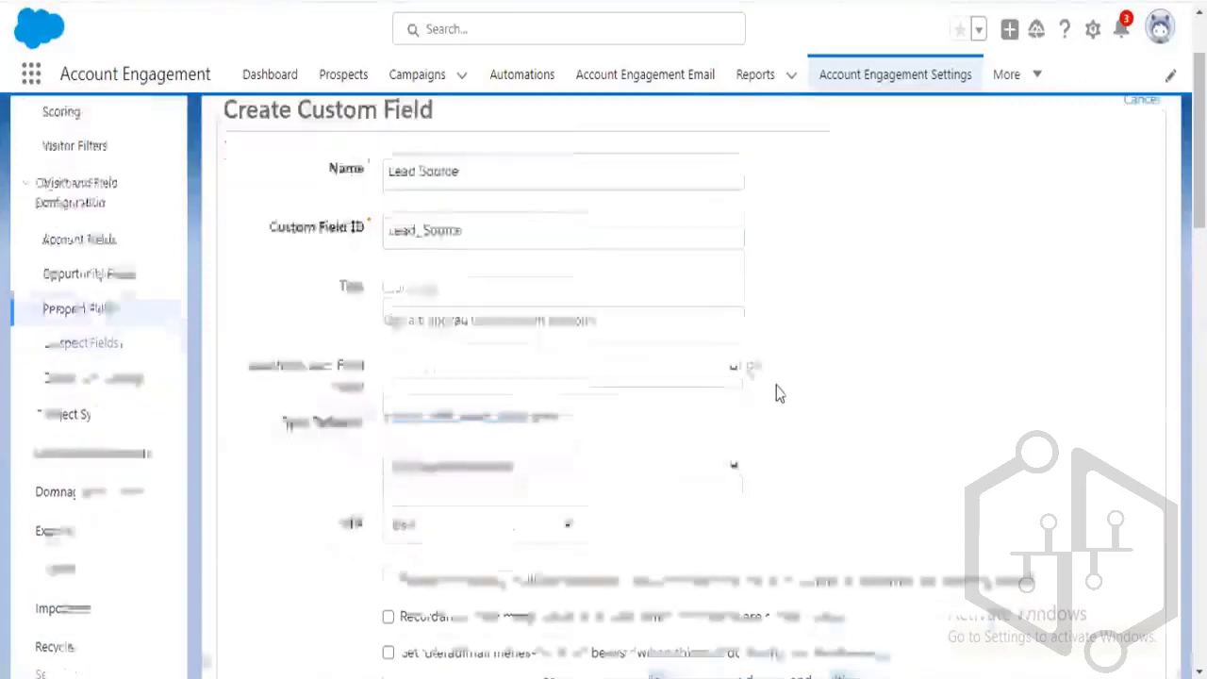
pyautogui.scroll(5, 776, 386)
# Check the full list of salesforce.com field names again for Lead Source and refresh it once more
pyautogui.click(733, 396)
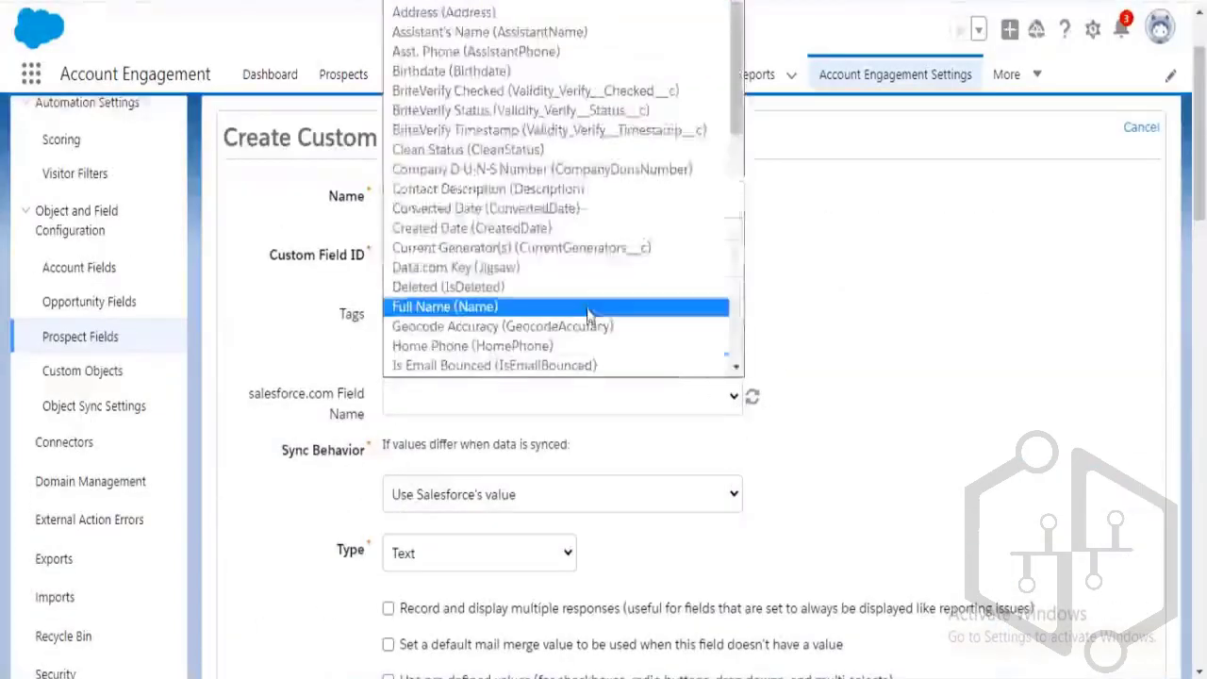
pyautogui.scroll(-4, 590, 309)
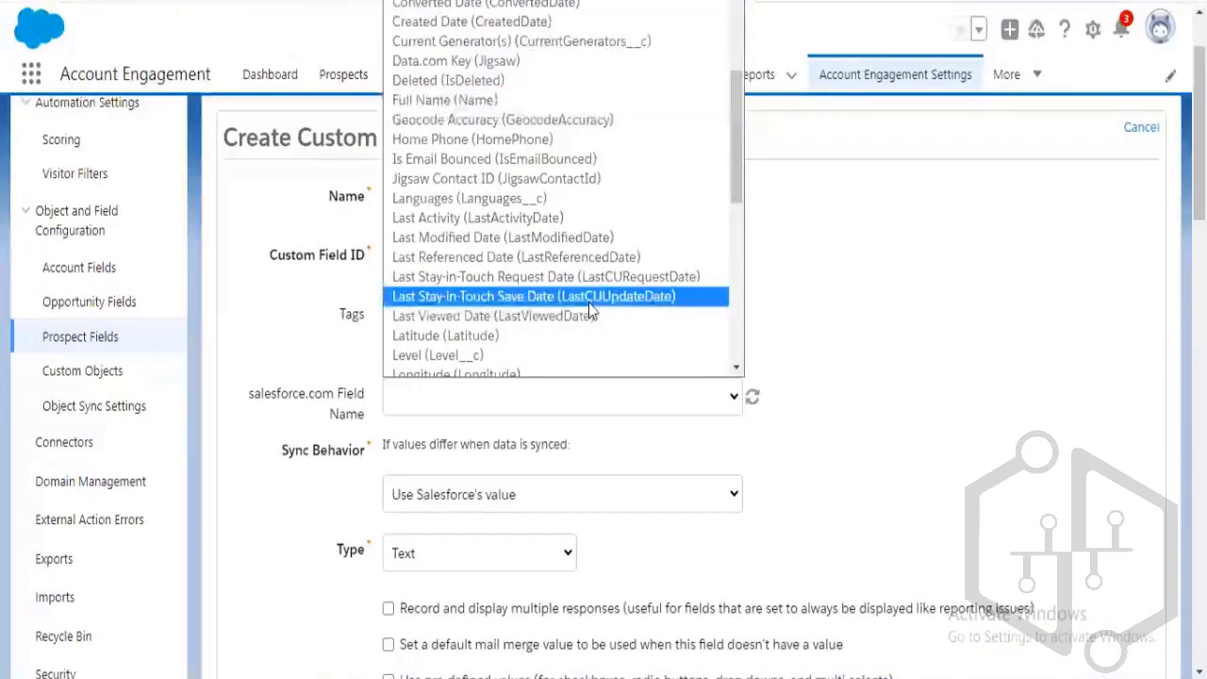
pyautogui.click(732, 367)
pyautogui.click(732, 367)
pyautogui.click(732, 367)
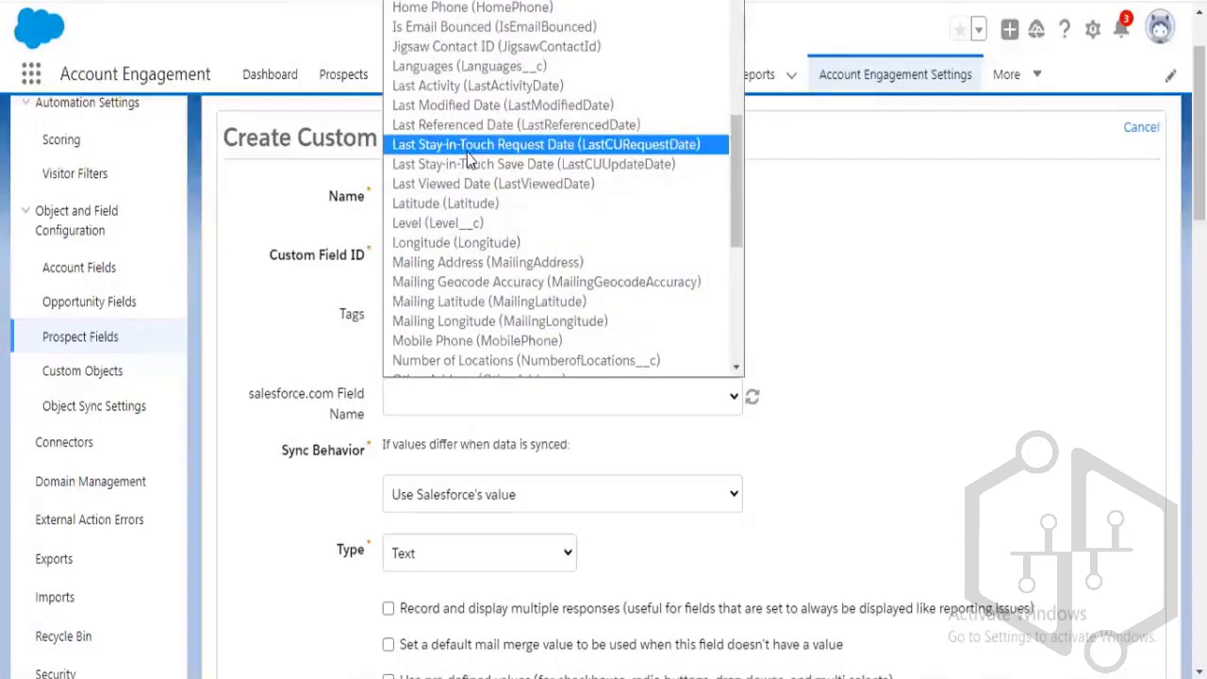
pyautogui.scroll(-3, 522, 222)
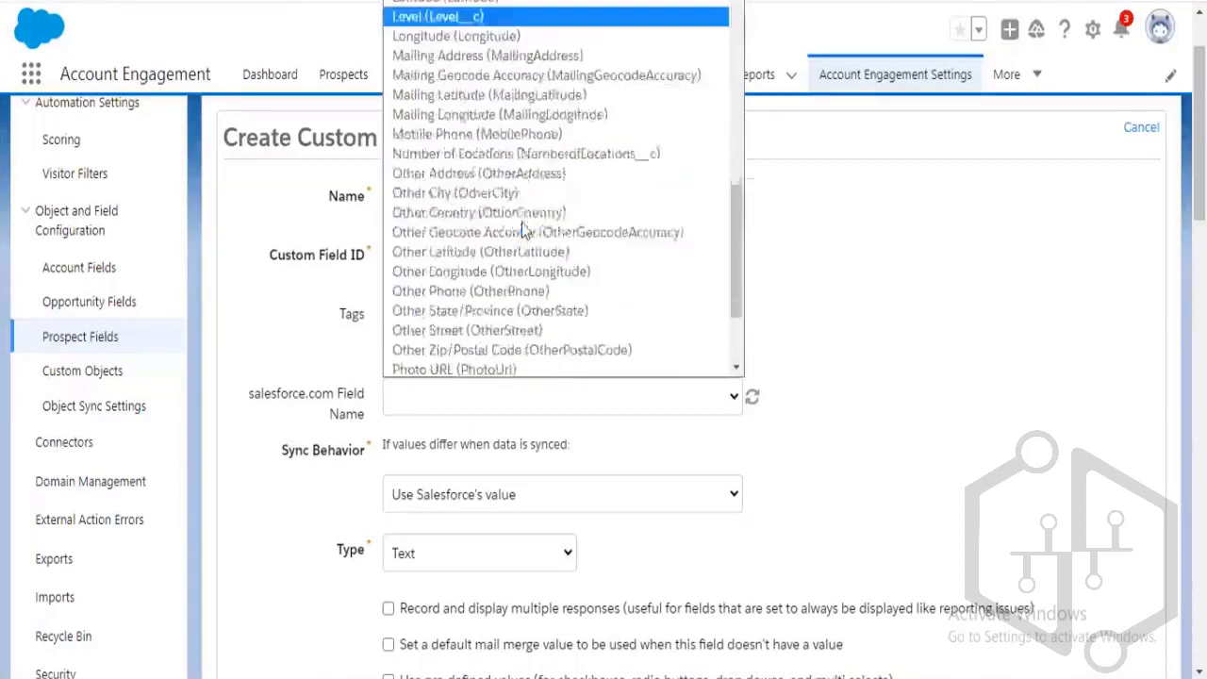
pyautogui.scroll(-3, 521, 222)
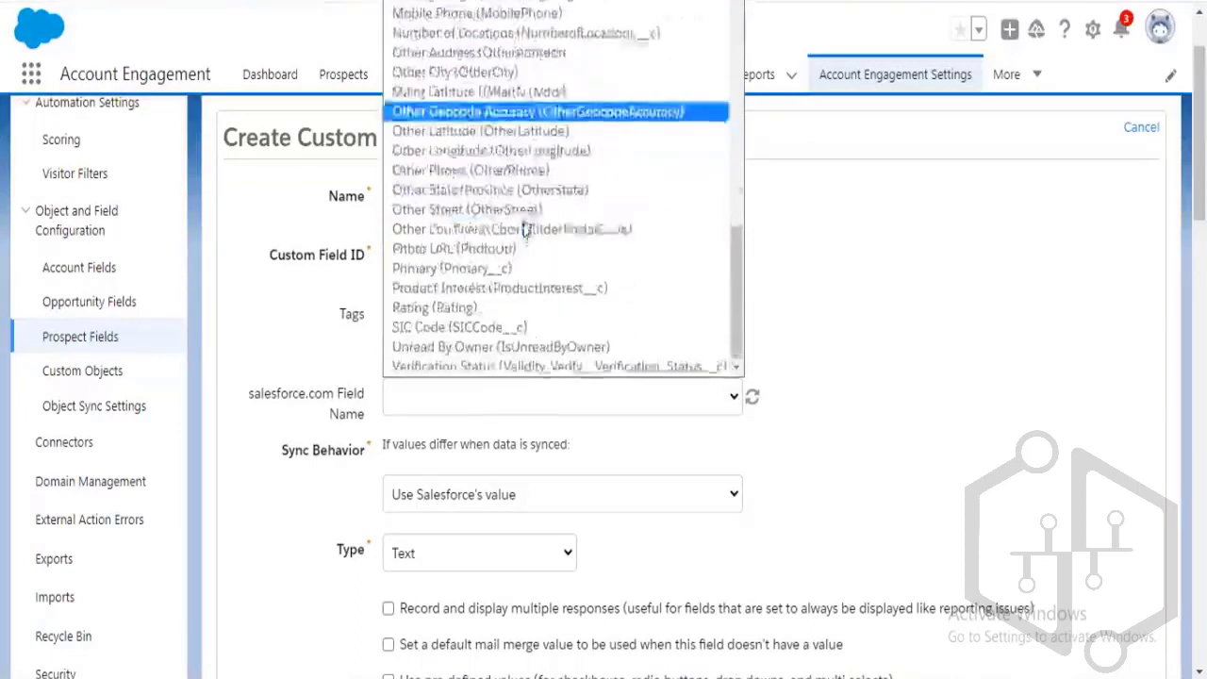
pyautogui.click(754, 400)
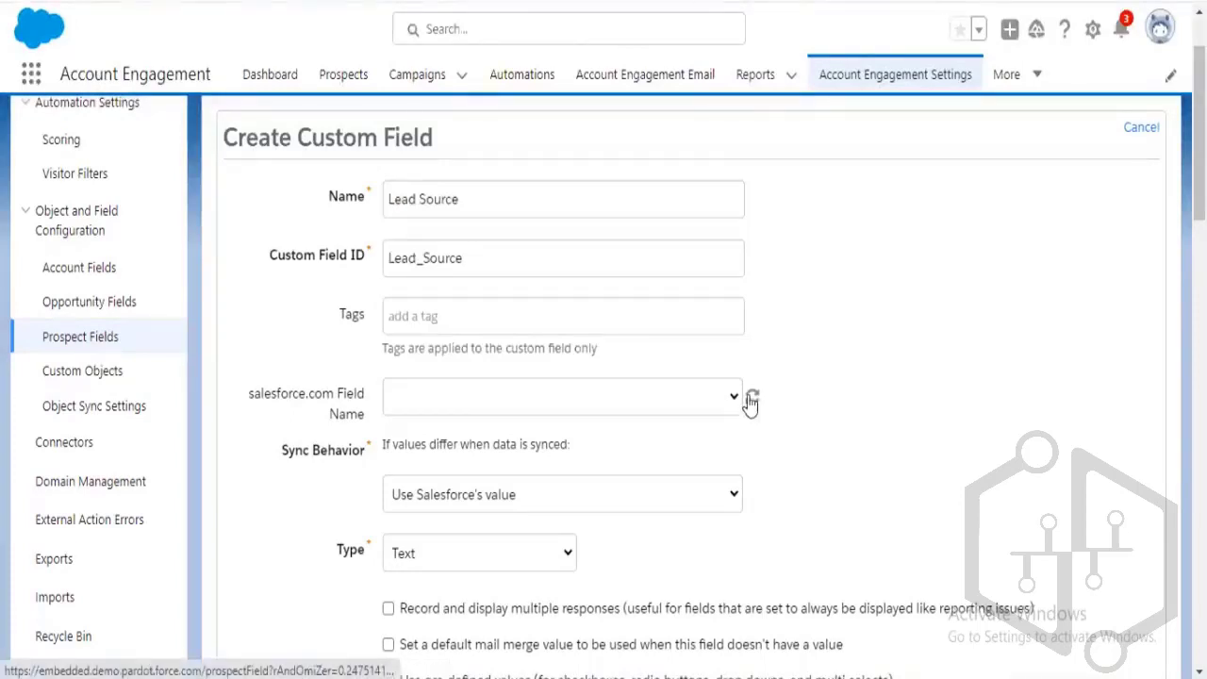
# Map the new custom field to the salesforce.com field Lead Source (Lead_Source__c)
pyautogui.click(735, 397)
pyautogui.scroll(-5, 616, 302)
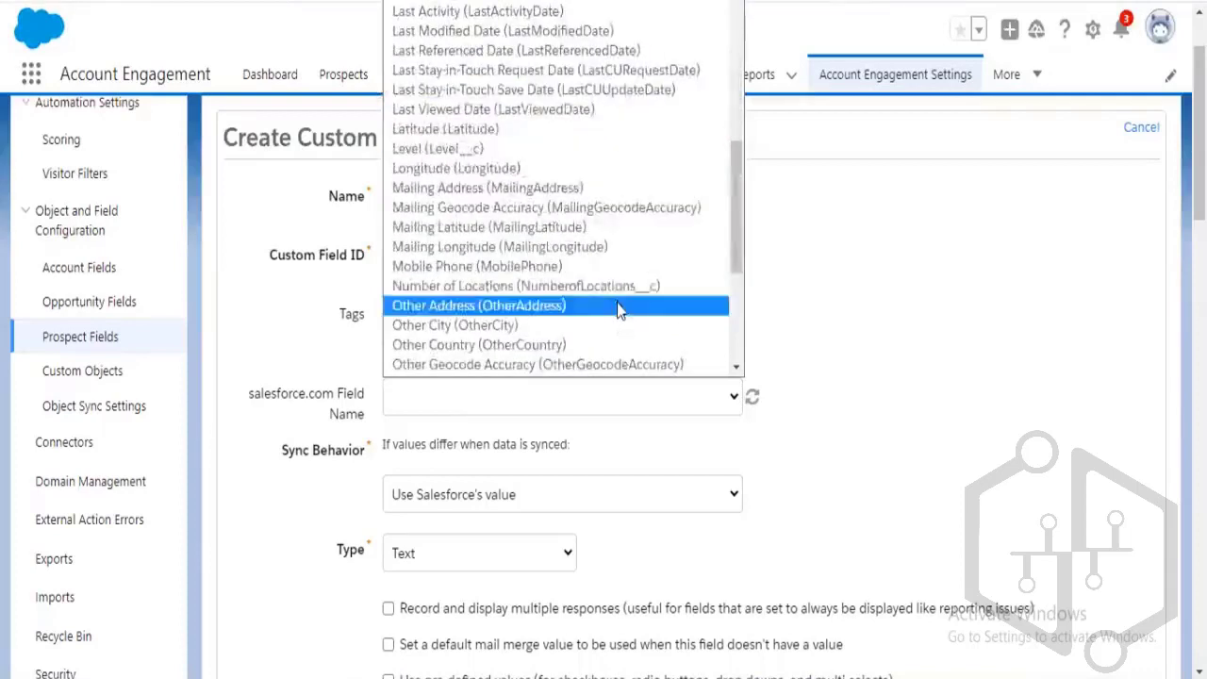
pyautogui.click(503, 148)
pyautogui.scroll(-1, 803, 353)
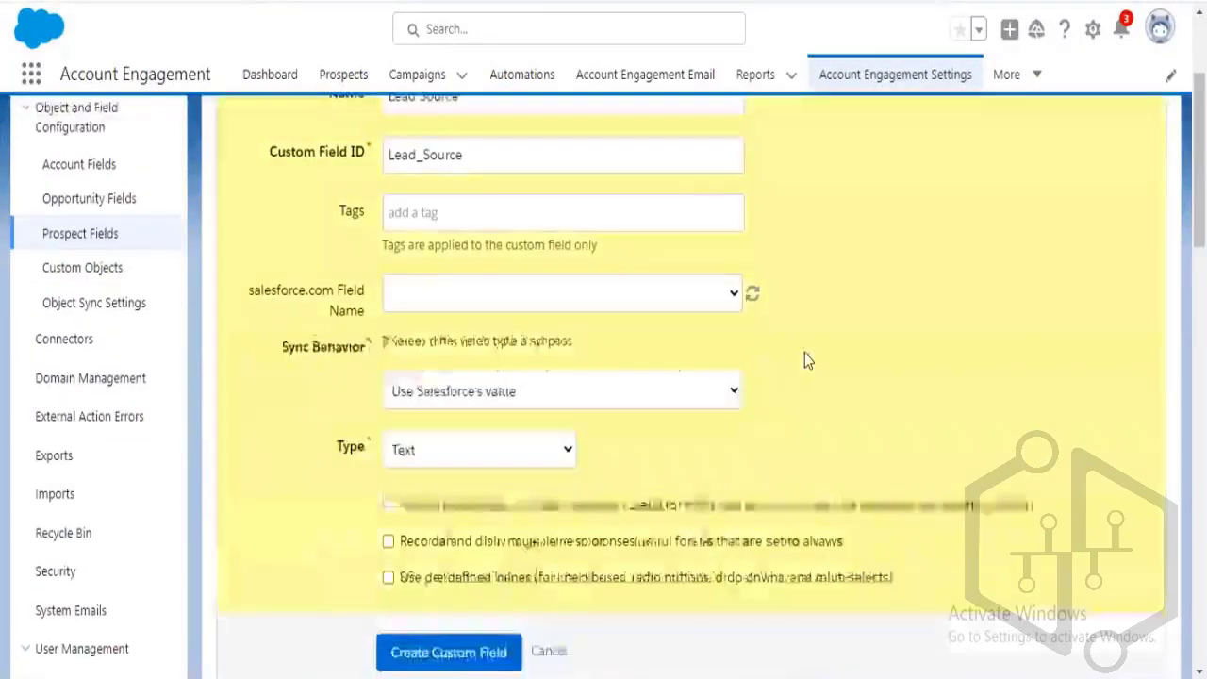
pyautogui.click(734, 305)
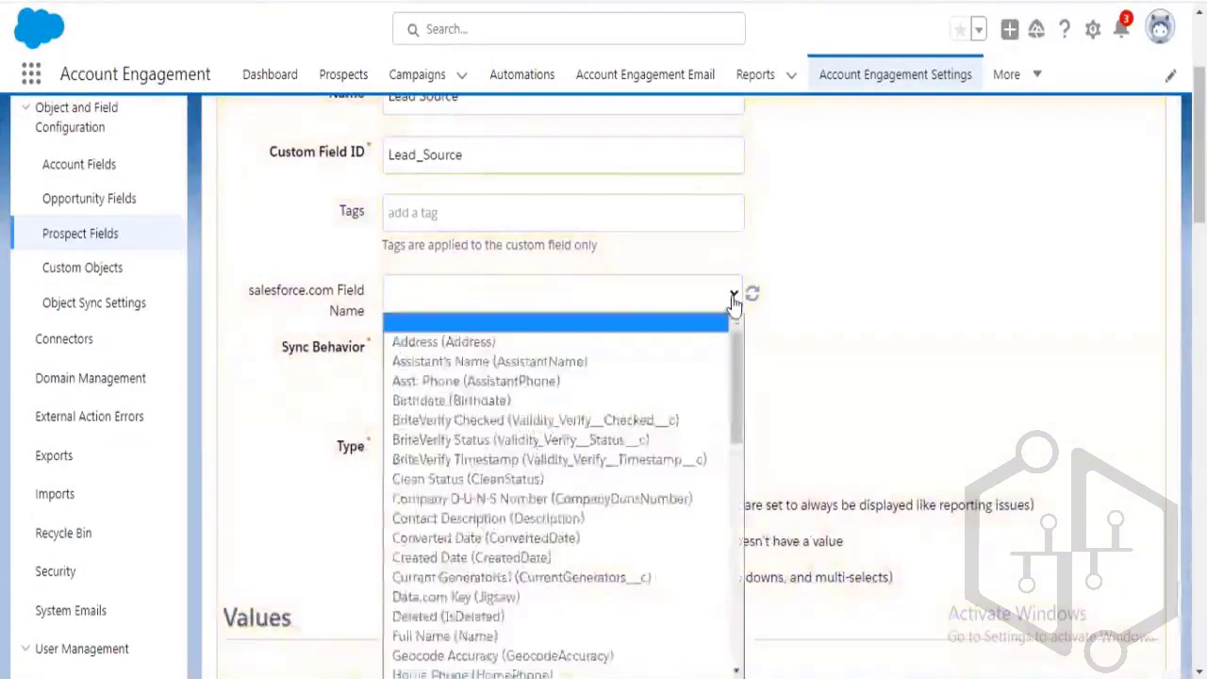
pyautogui.click(733, 304)
pyautogui.click(733, 304)
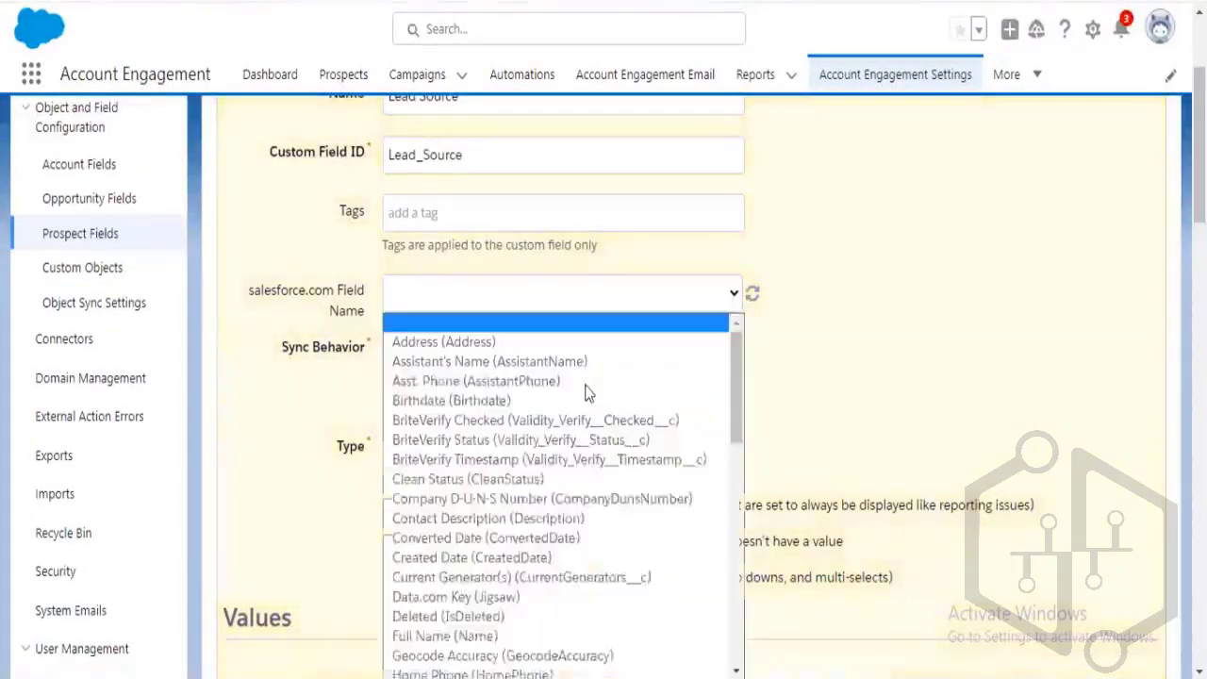
pyautogui.scroll(-10, 587, 400)
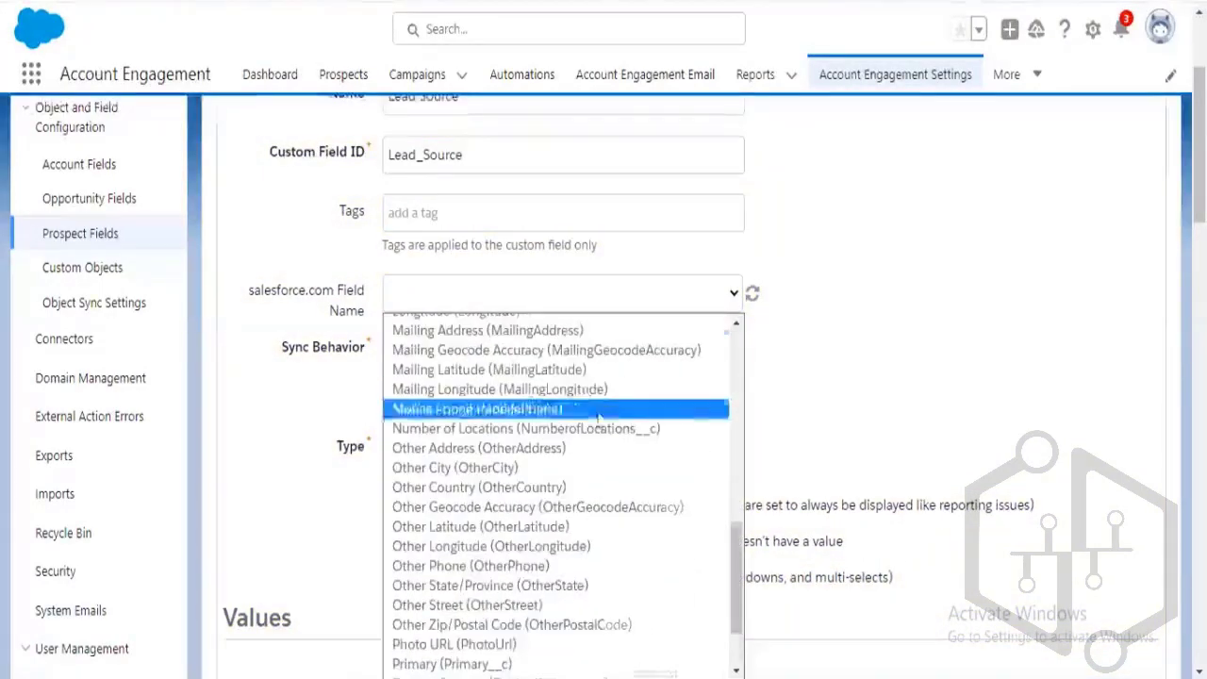
pyautogui.scroll(-5, 623, 457)
pyautogui.scroll(10, 627, 480)
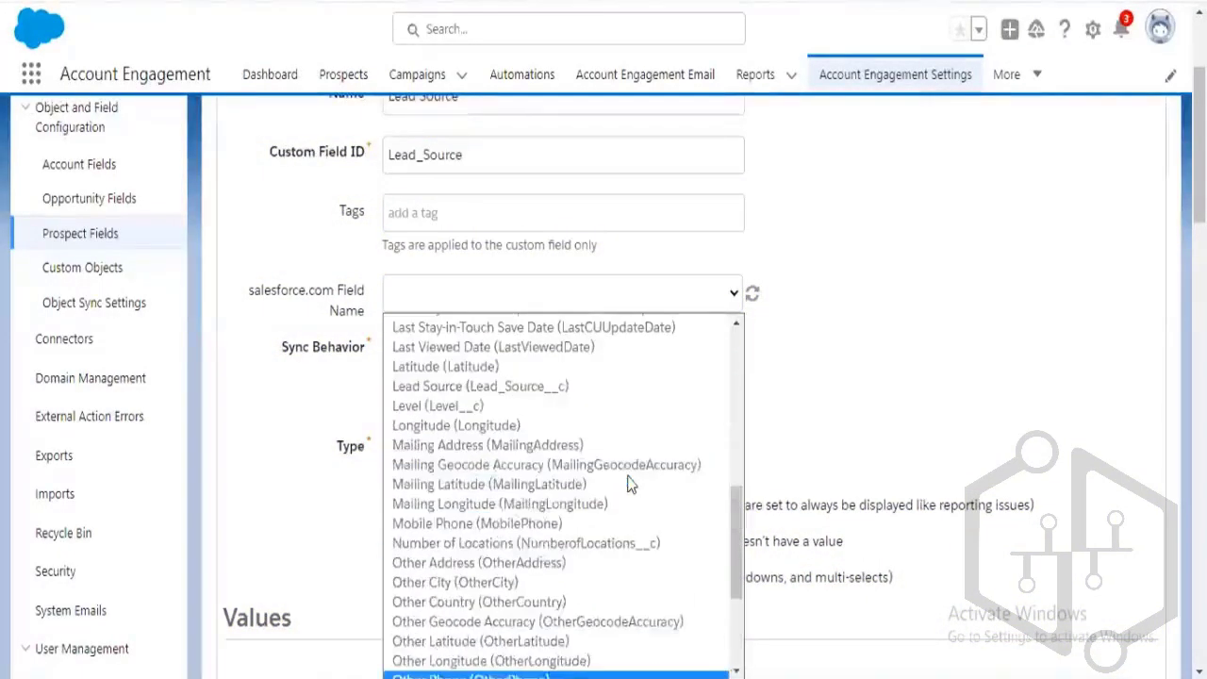
pyautogui.click(569, 392)
pyautogui.scroll(-2, 825, 359)
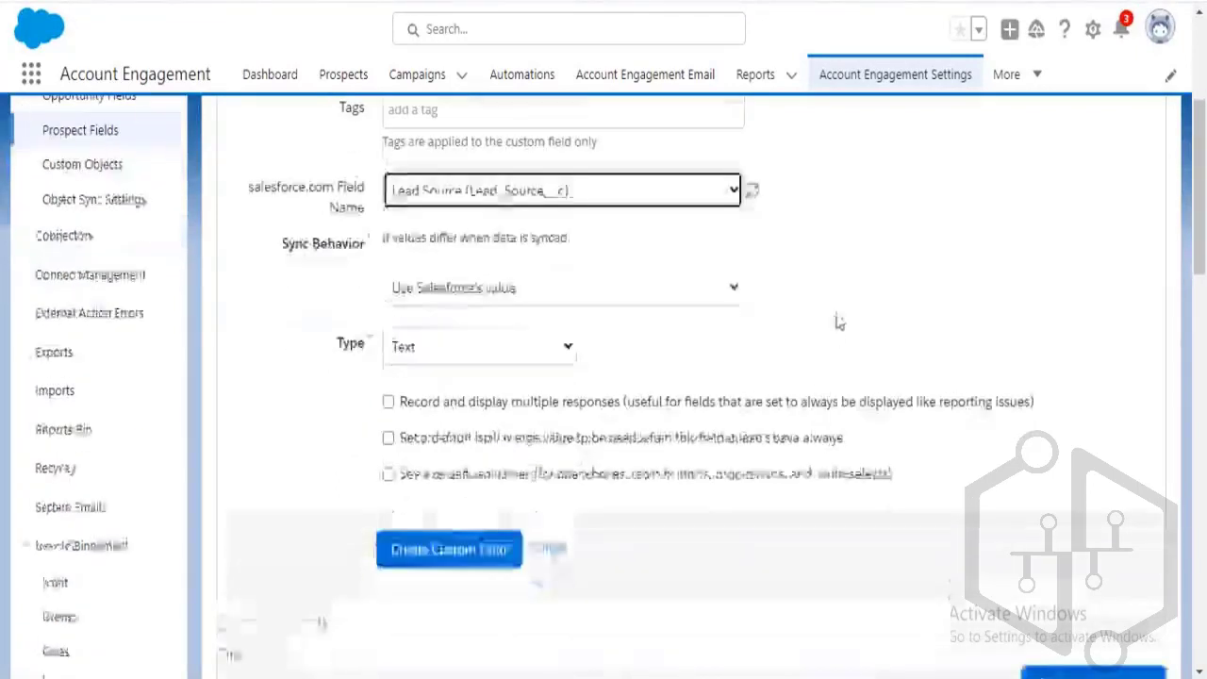
pyautogui.scroll(2, 840, 324)
pyautogui.scroll(-1, 837, 322)
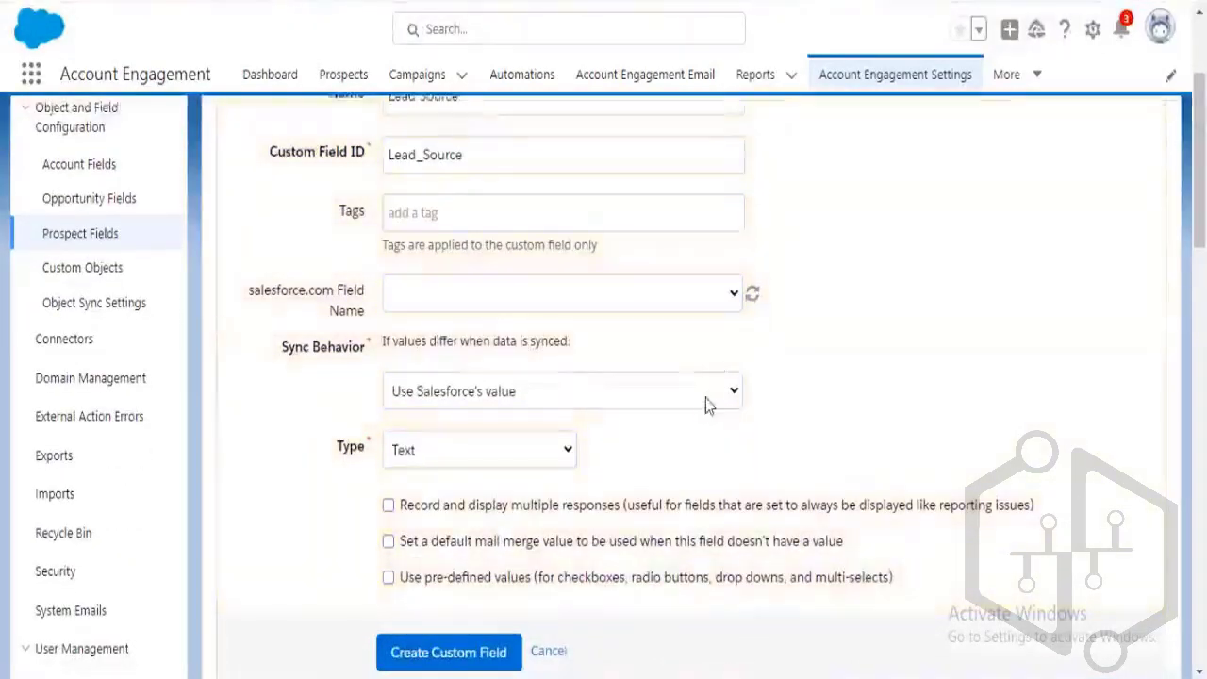
pyautogui.scroll(-2, 706, 398)
pyautogui.scroll(1, 705, 398)
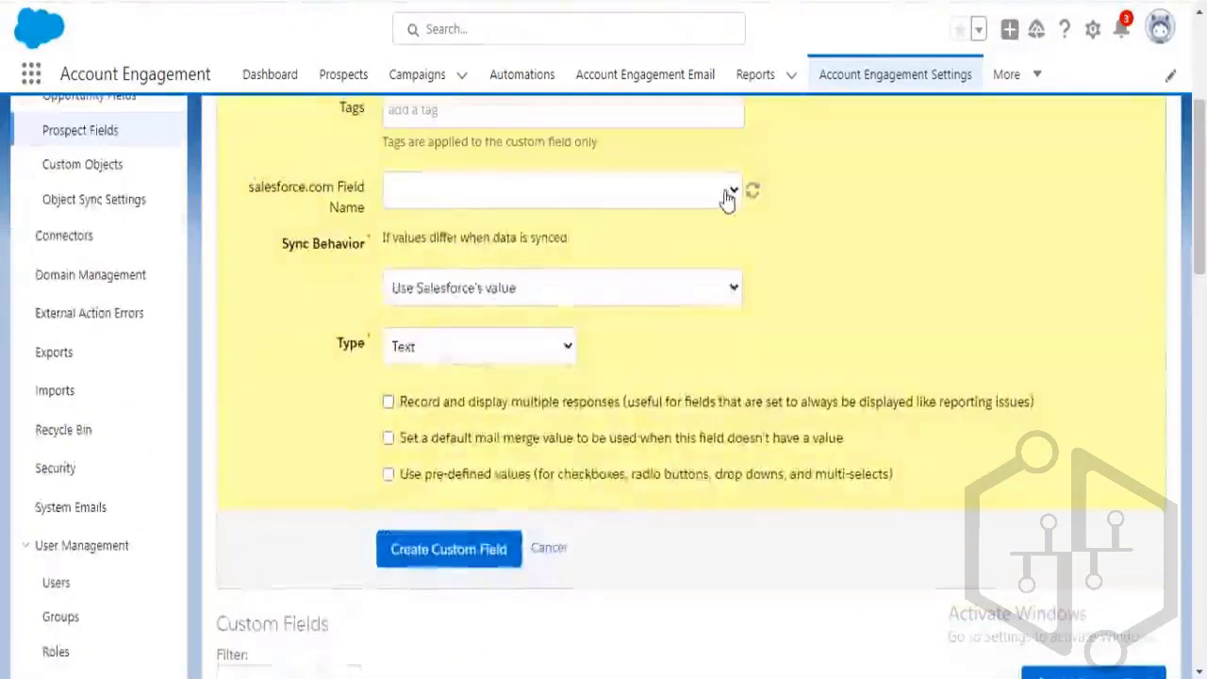
# Create the prospect custom field with salesforce.com field Lead Source (Lead_Source__c) selected, and add all prospects to the sync queue
pyautogui.click(729, 192)
pyautogui.scroll(-5, 607, 486)
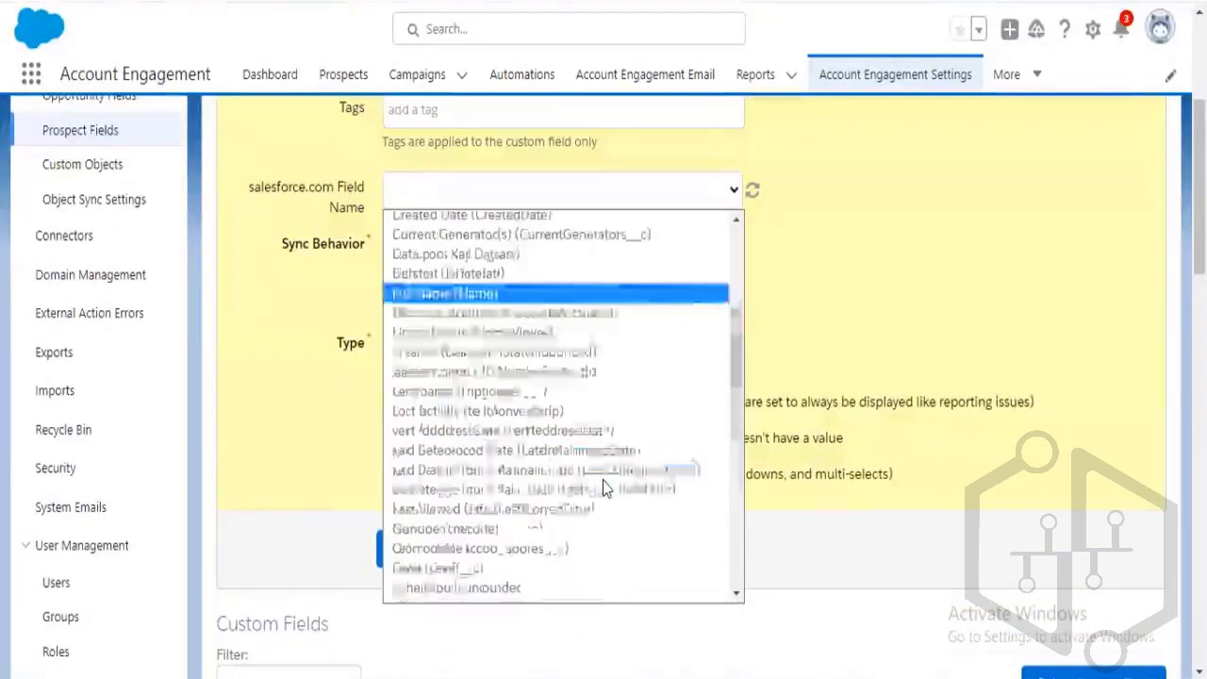
pyautogui.click(544, 383)
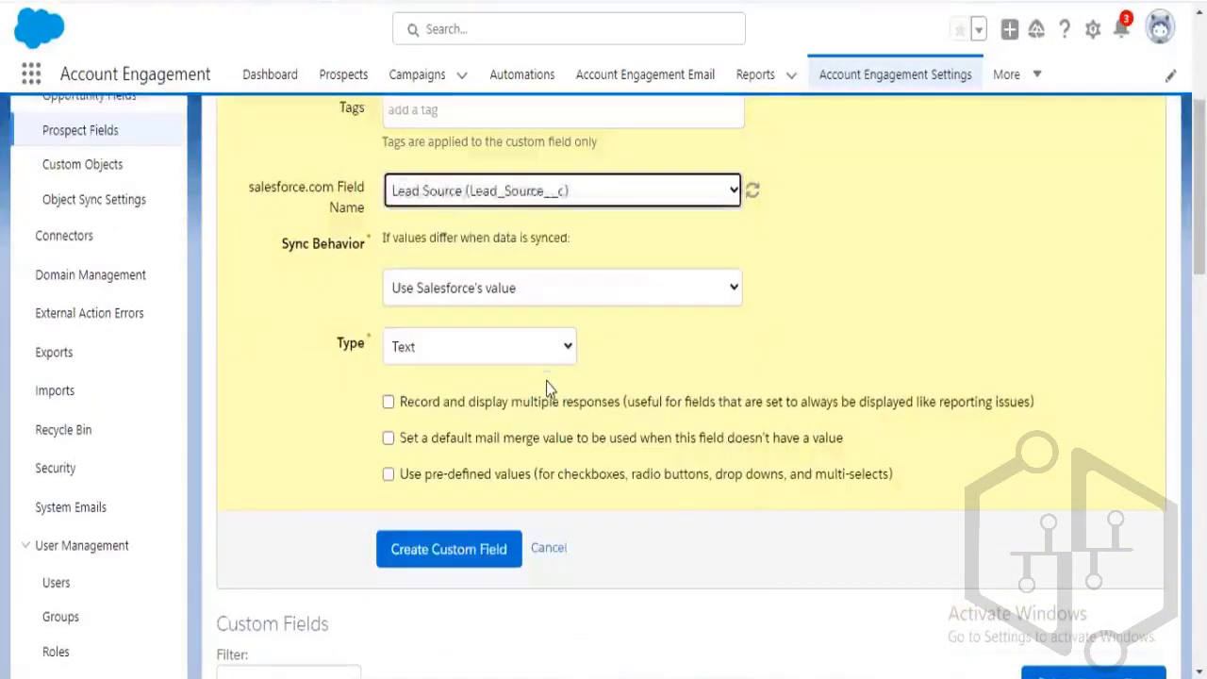
pyautogui.scroll(-1, 528, 471)
pyautogui.click(509, 451)
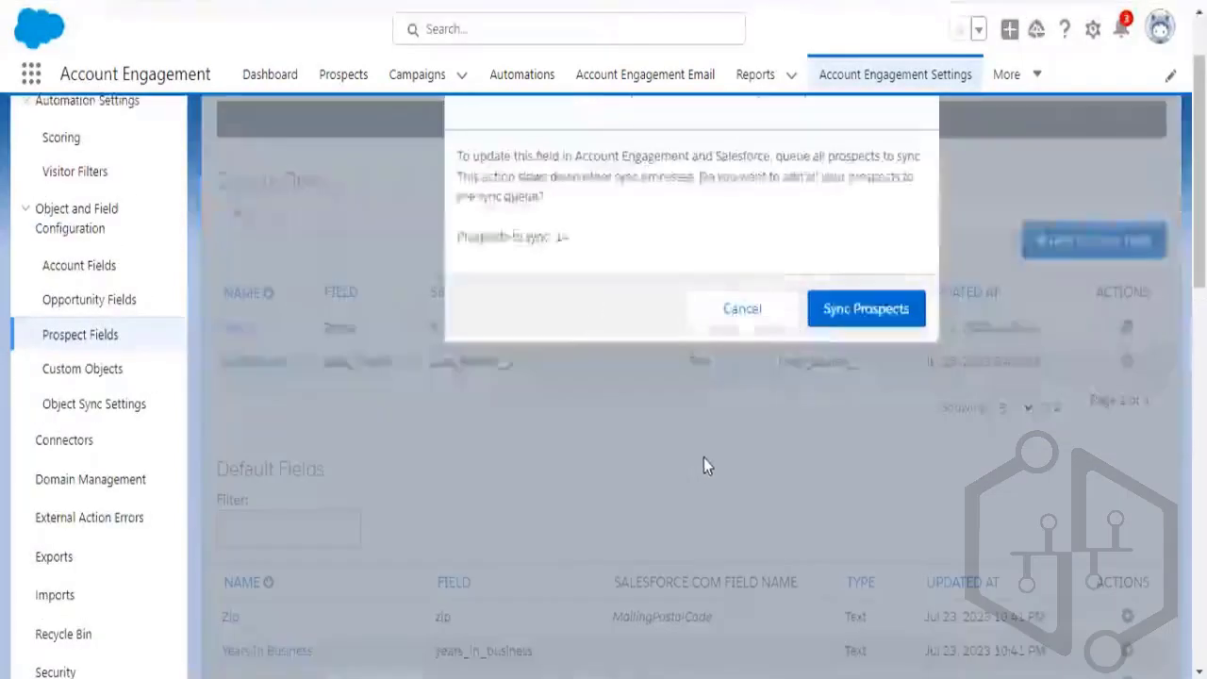
pyautogui.click(842, 320)
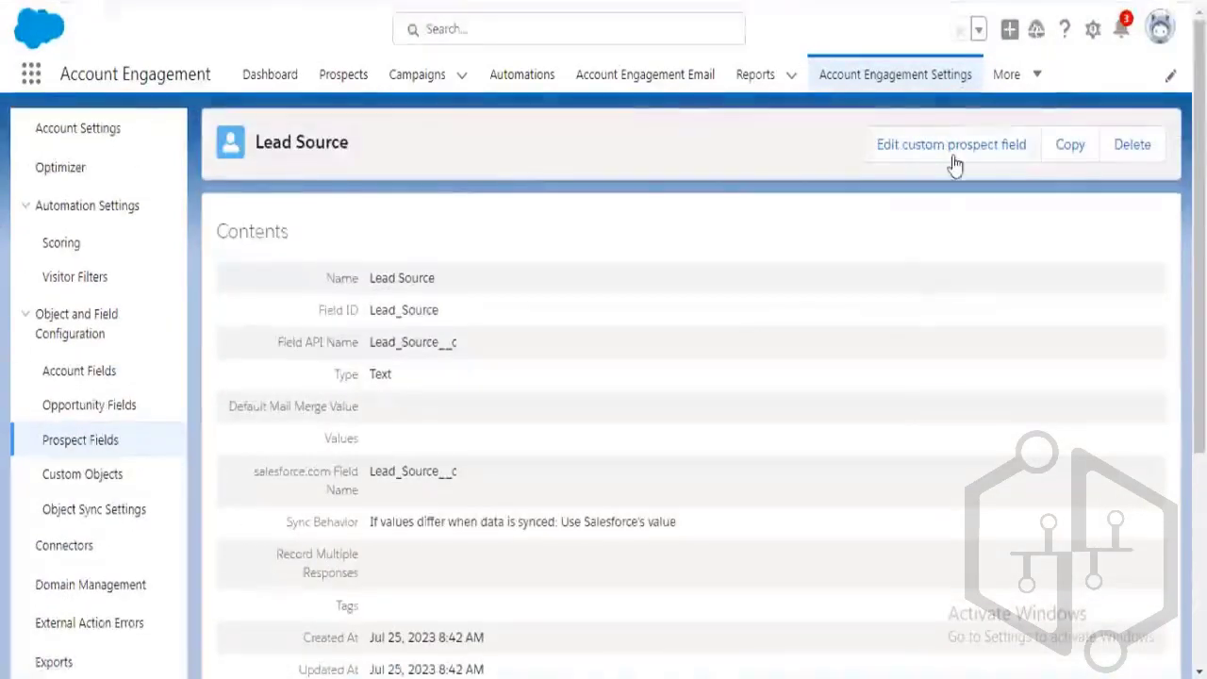
# Open the Lead Source custom prospect field for editing and review the Sync Behavior options for values that differ
pyautogui.click(950, 151)
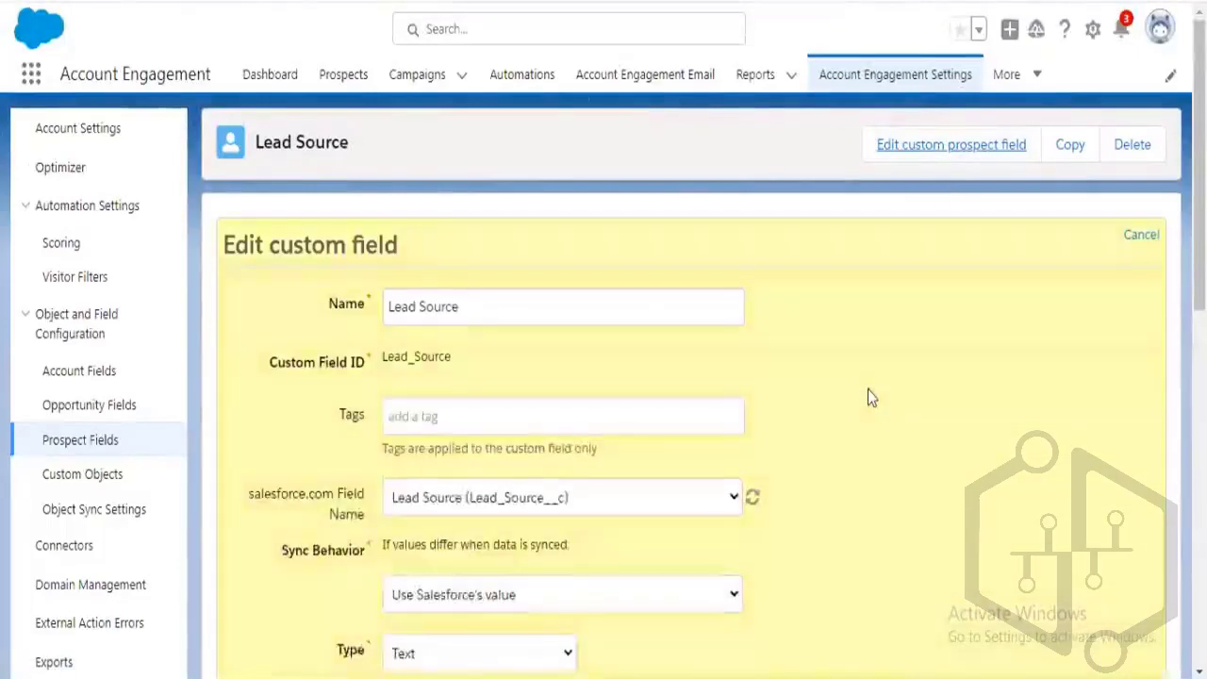
pyautogui.scroll(-3, 868, 395)
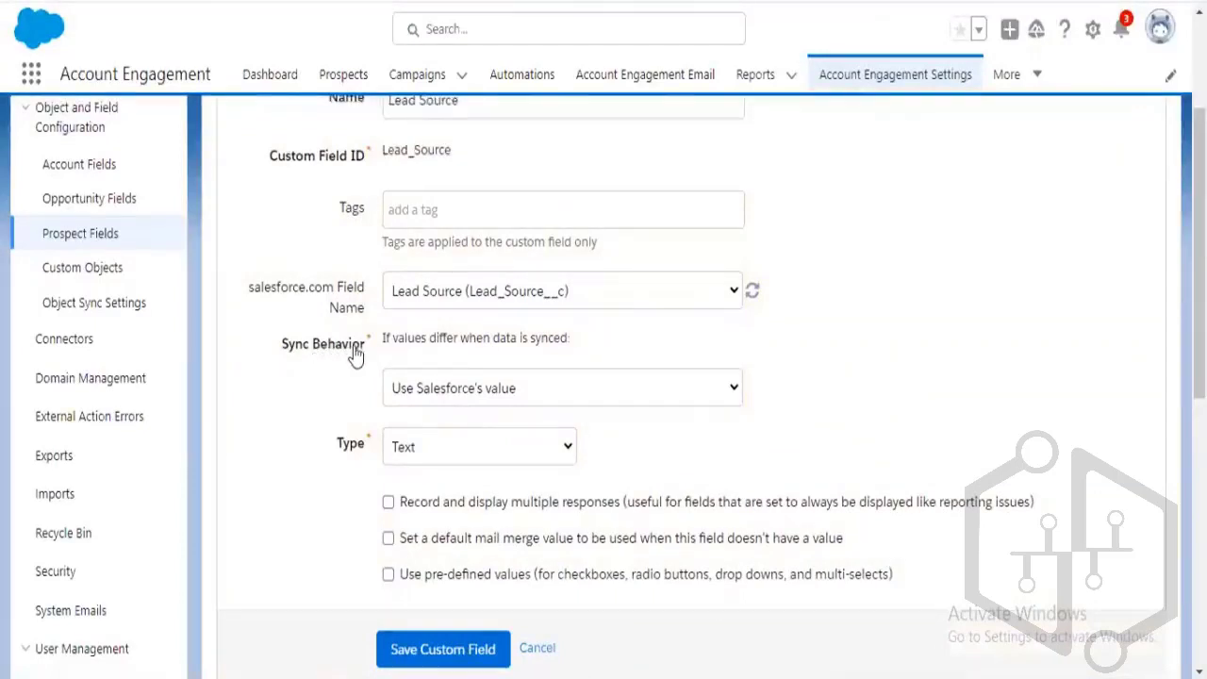
pyautogui.click(695, 401)
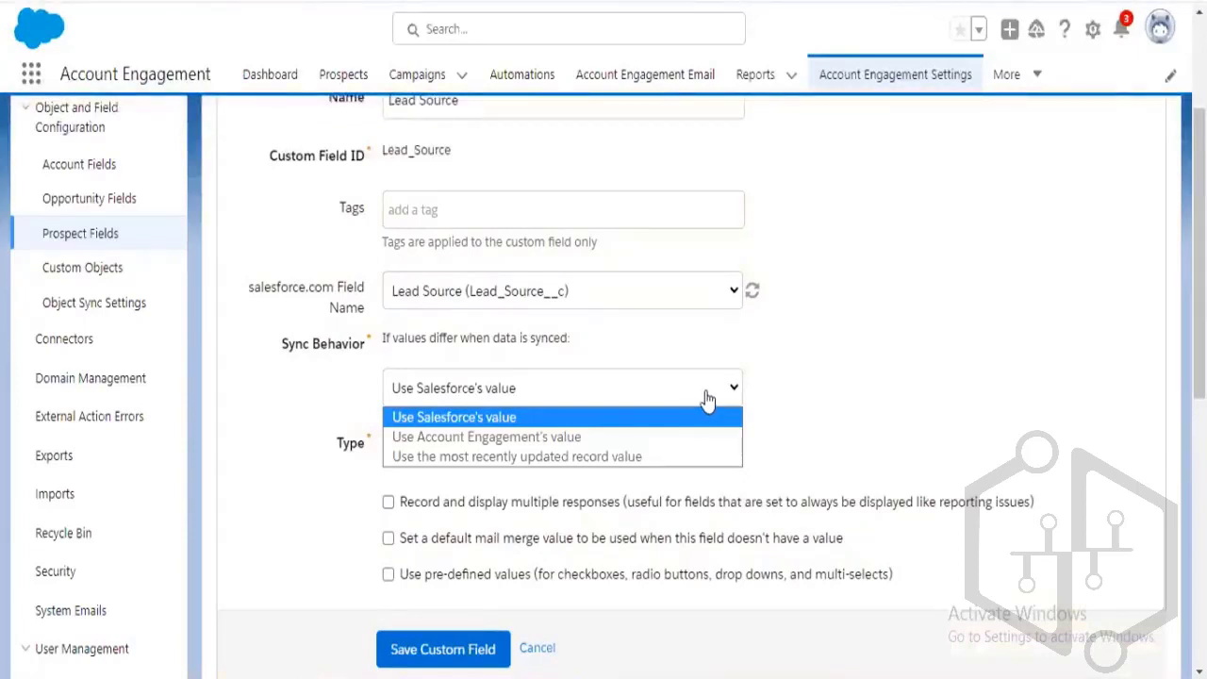
pyautogui.click(849, 393)
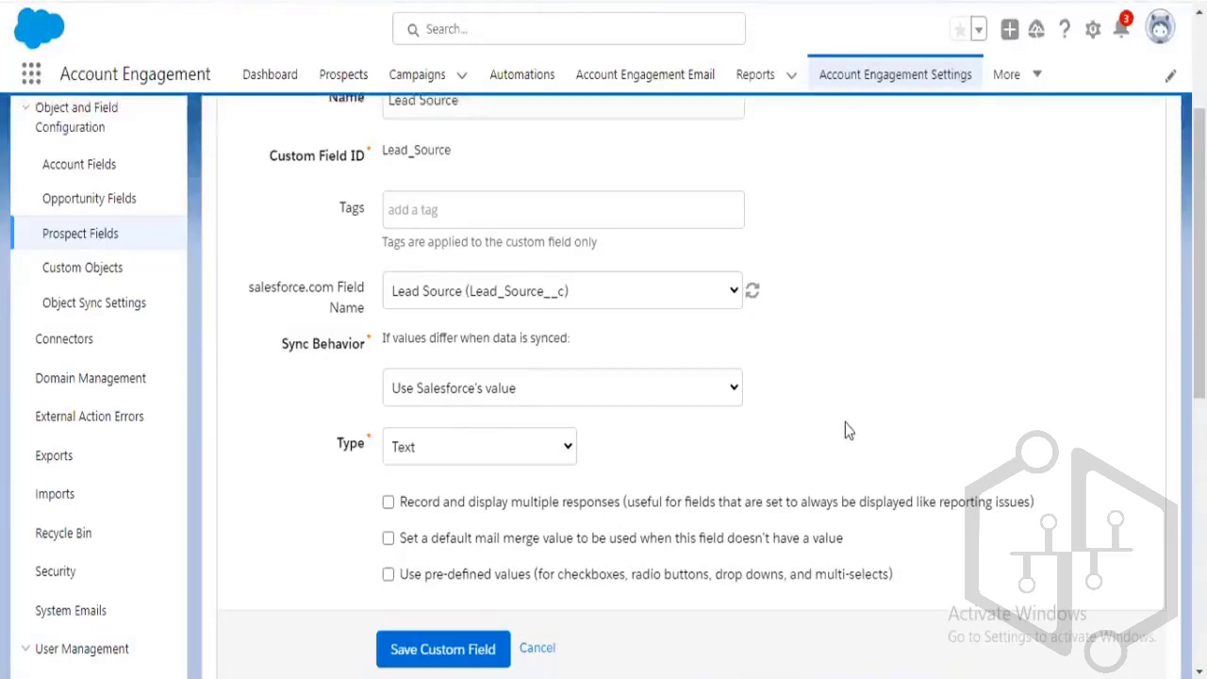
pyautogui.scroll(1, 825, 431)
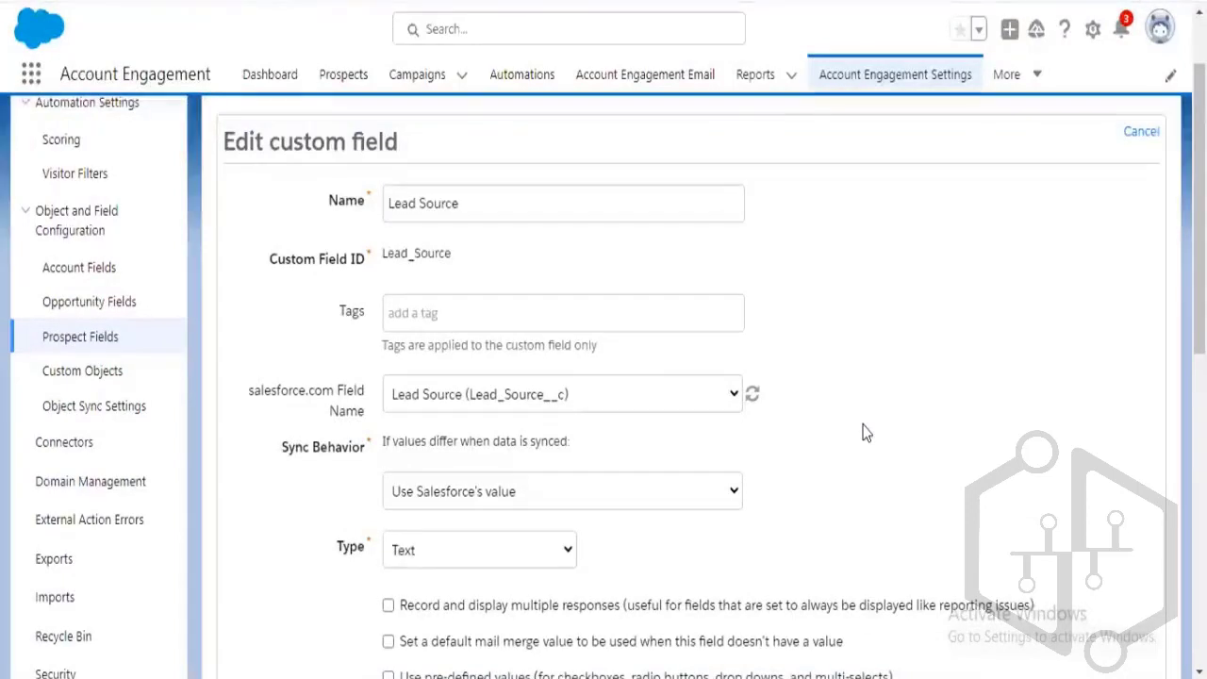
pyautogui.scroll(-1, 865, 432)
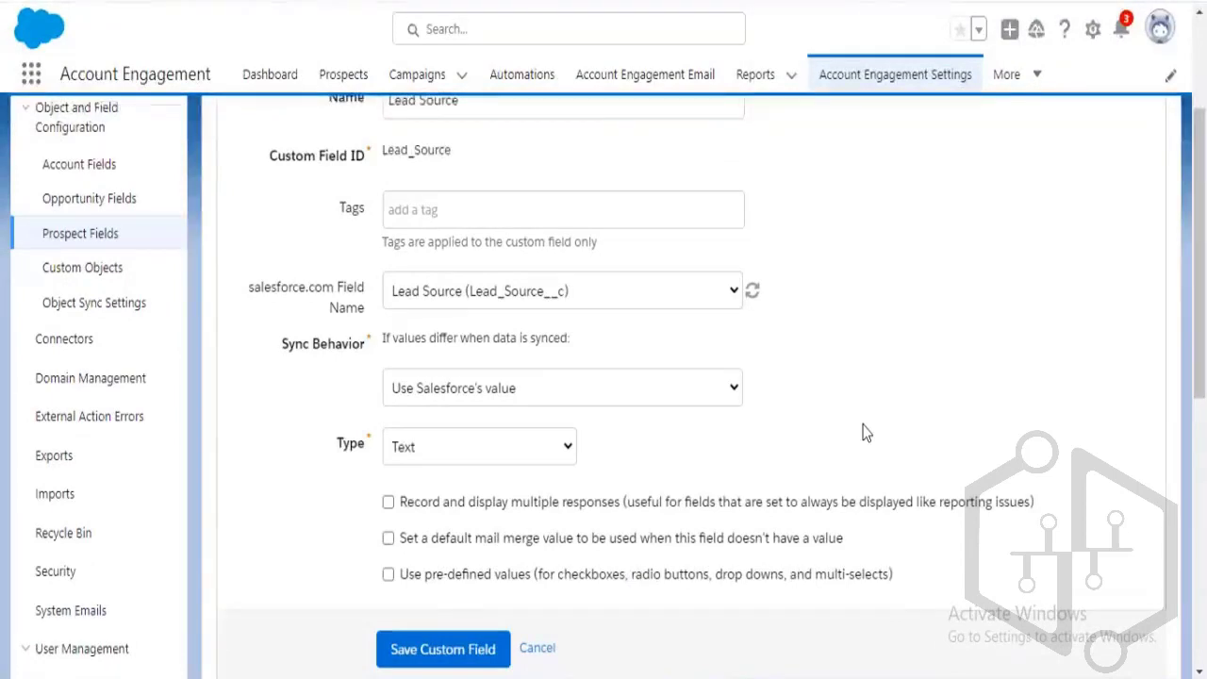
pyautogui.scroll(1, 866, 432)
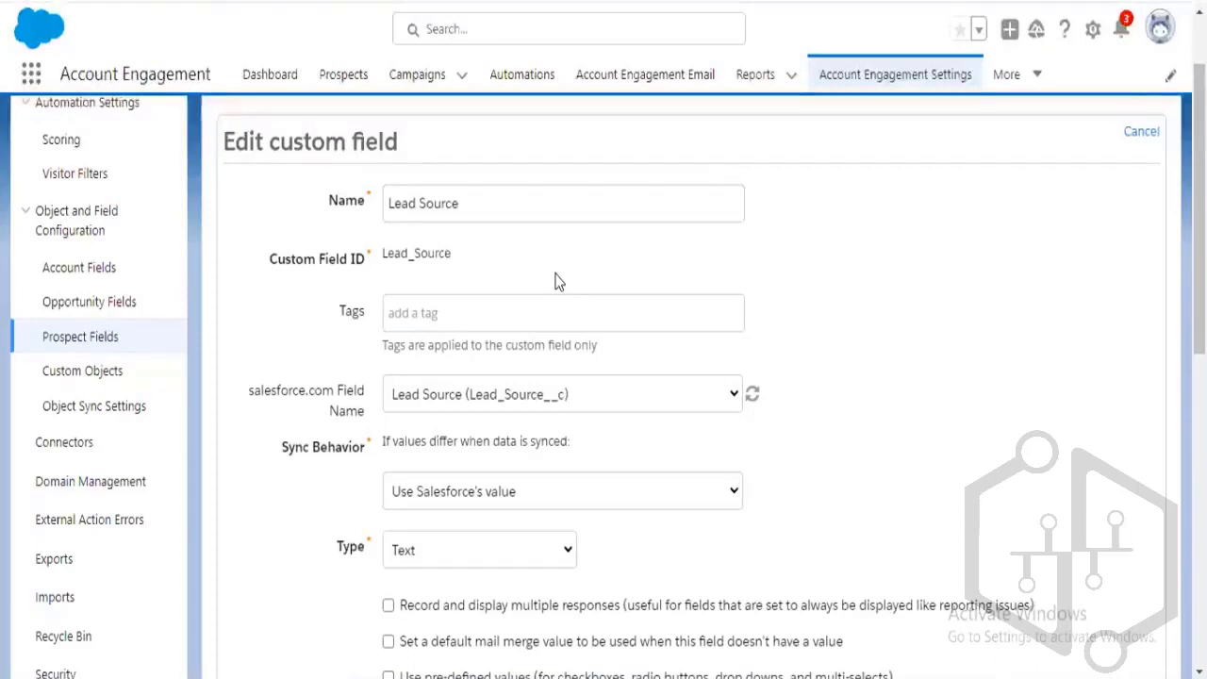
pyautogui.scroll(-2, 556, 281)
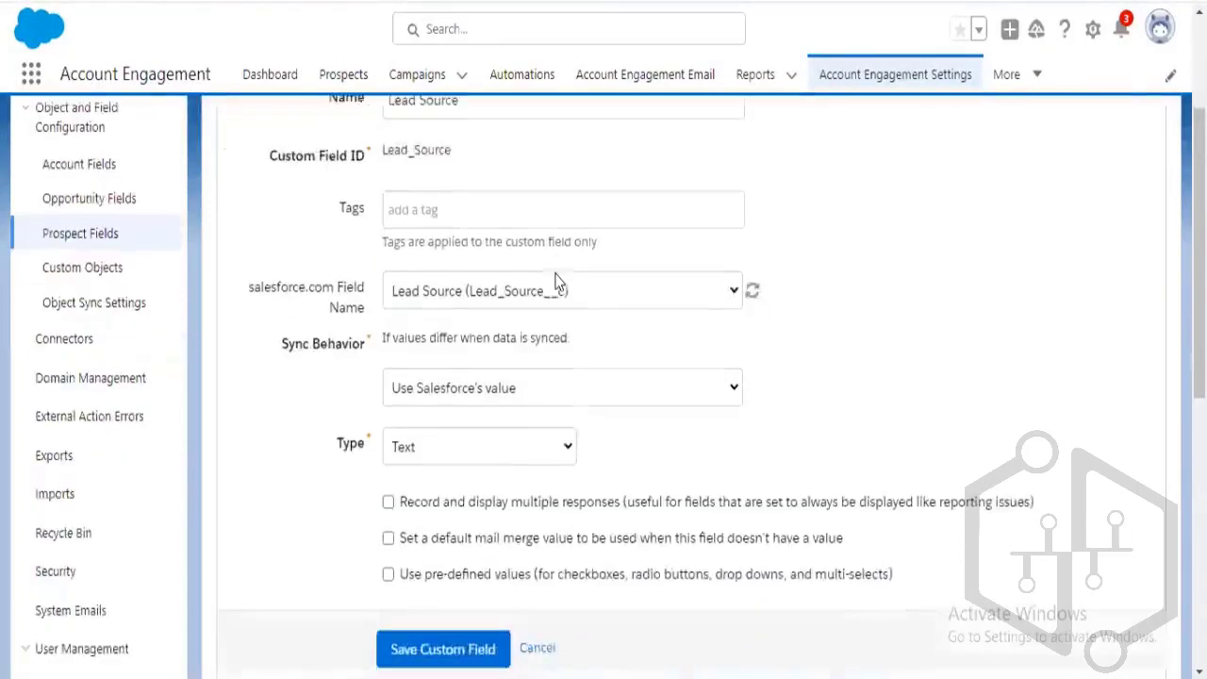
pyautogui.click(718, 394)
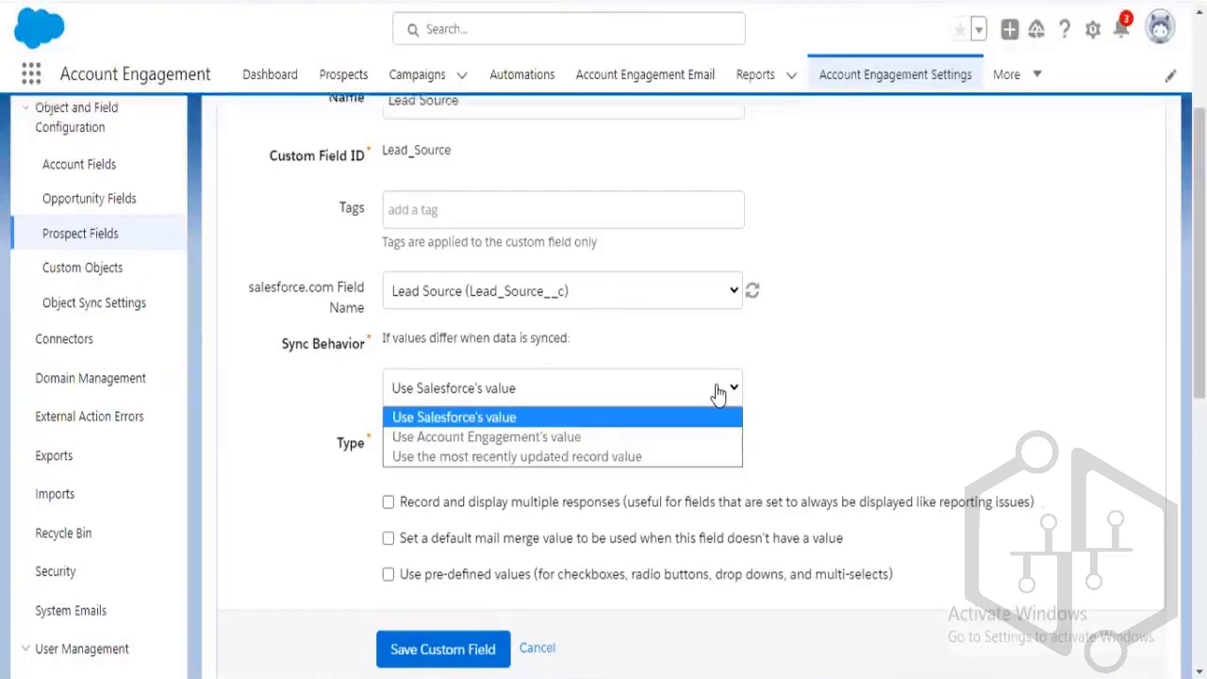
pyautogui.click(852, 375)
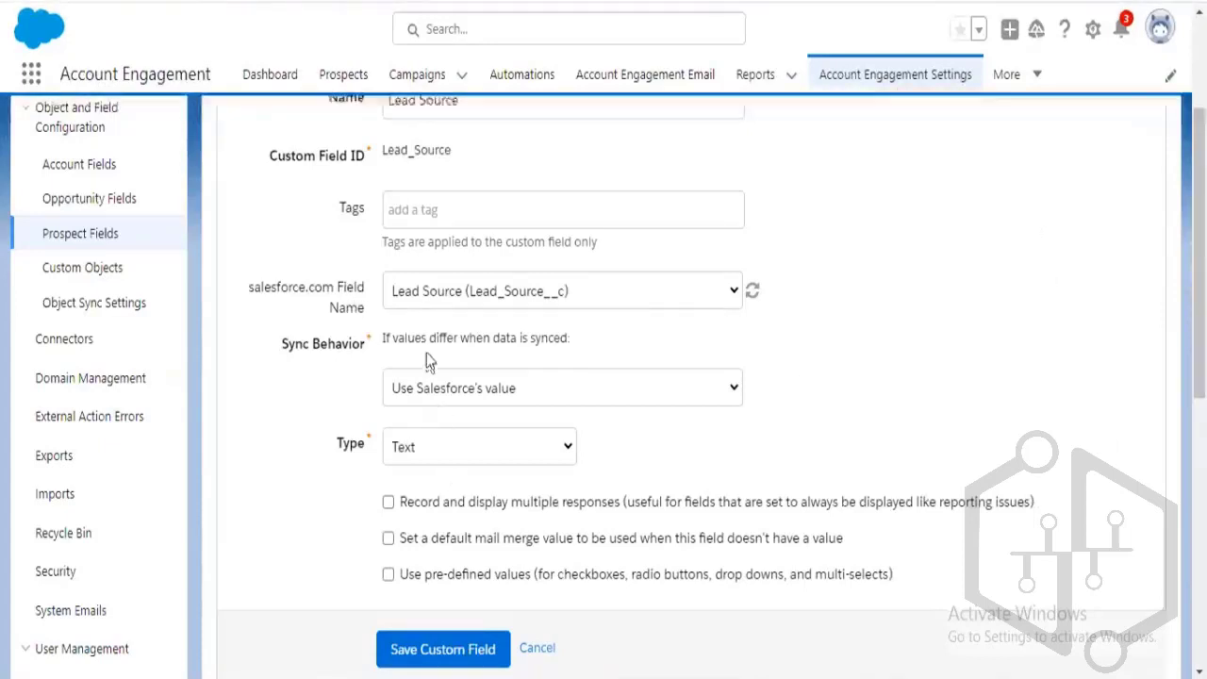
# Set the Lead Source field's Sync Behavior to Use Account Engagement's value
pyautogui.click(445, 401)
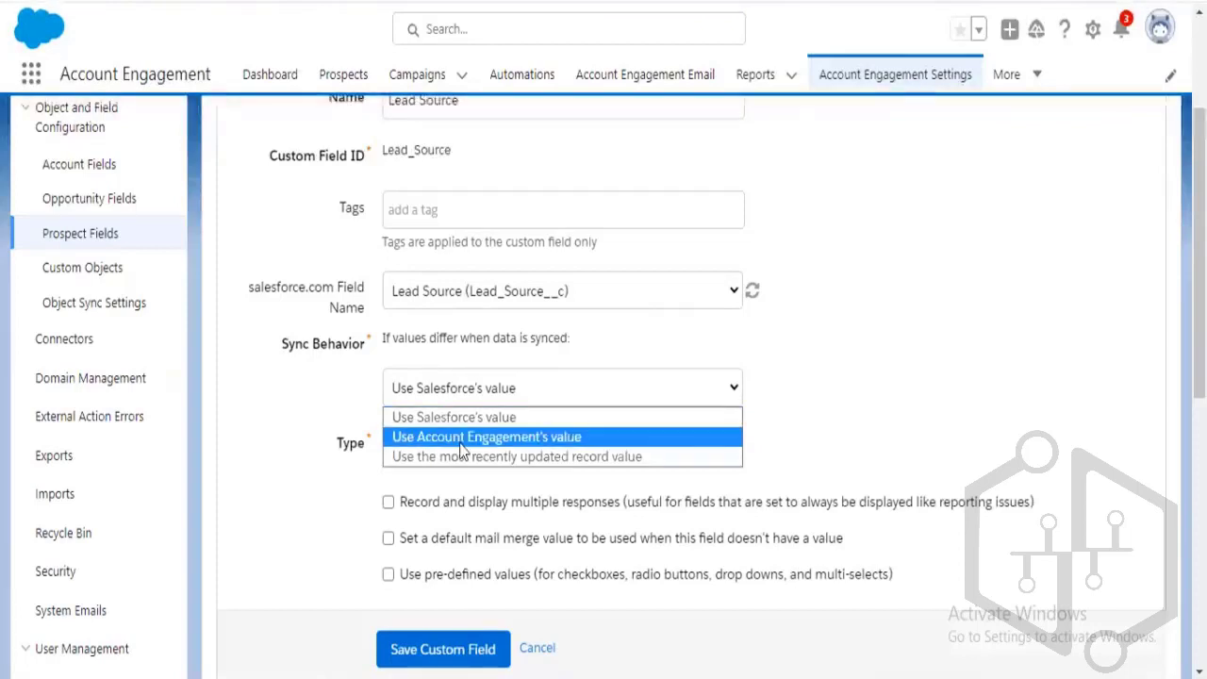
pyautogui.click(462, 437)
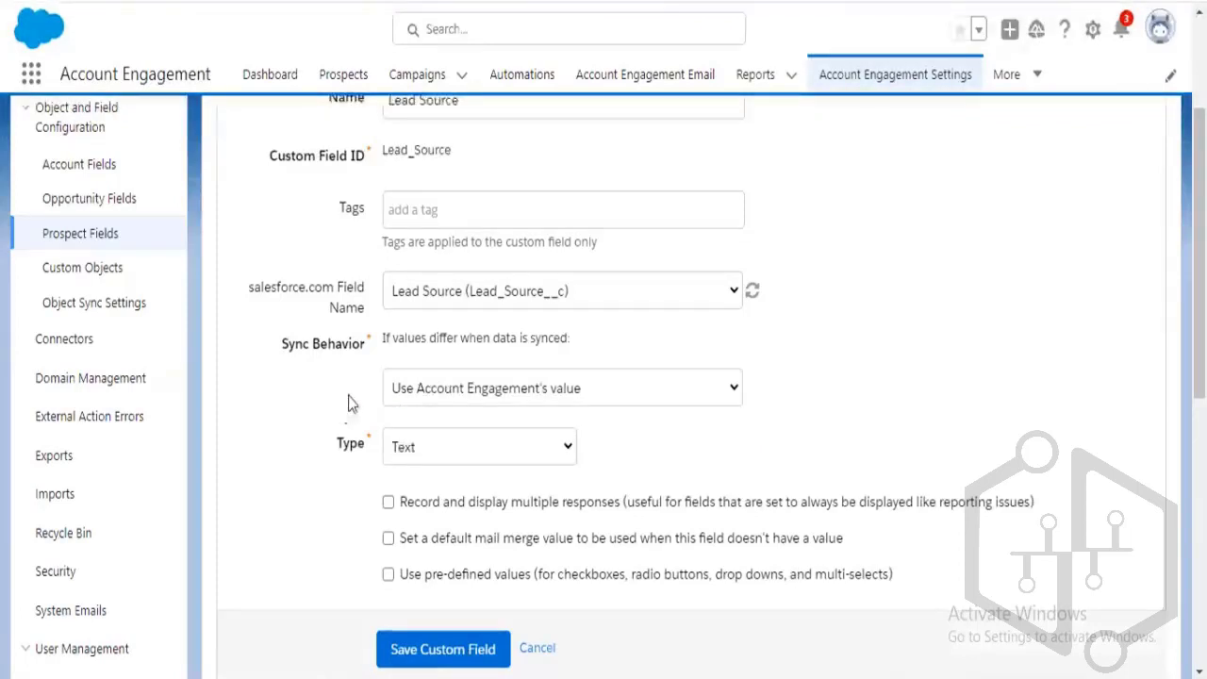
pyautogui.scroll(1, 347, 403)
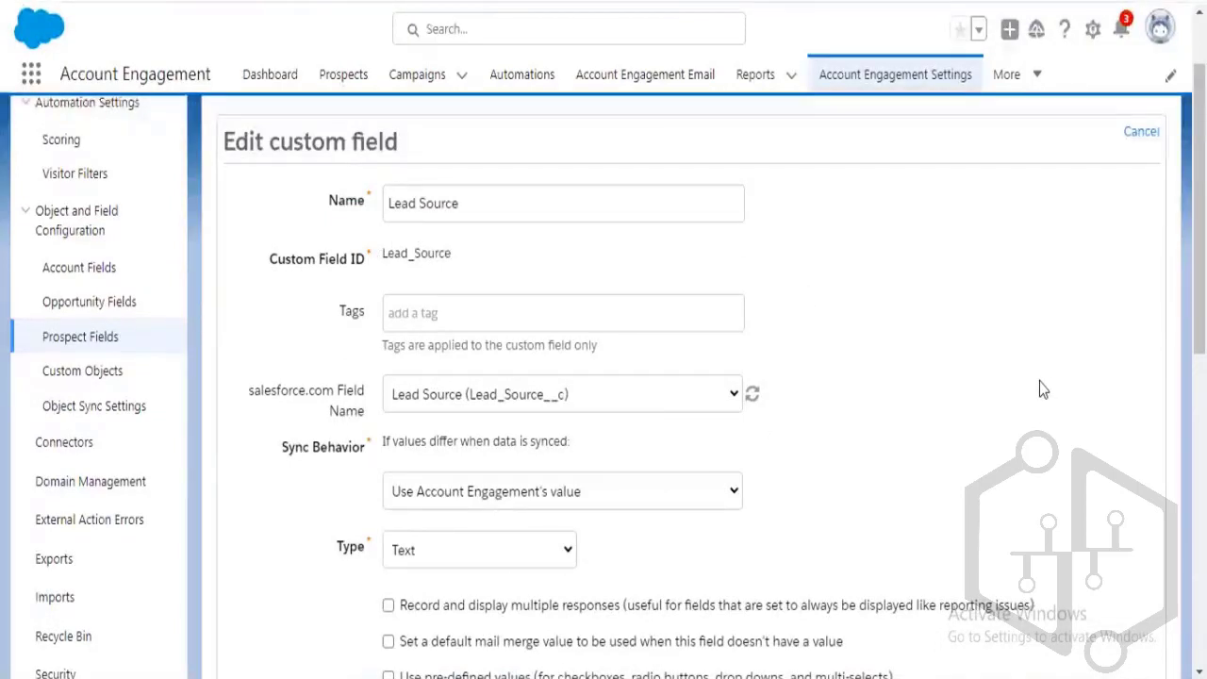
pyautogui.scroll(-1, 1039, 385)
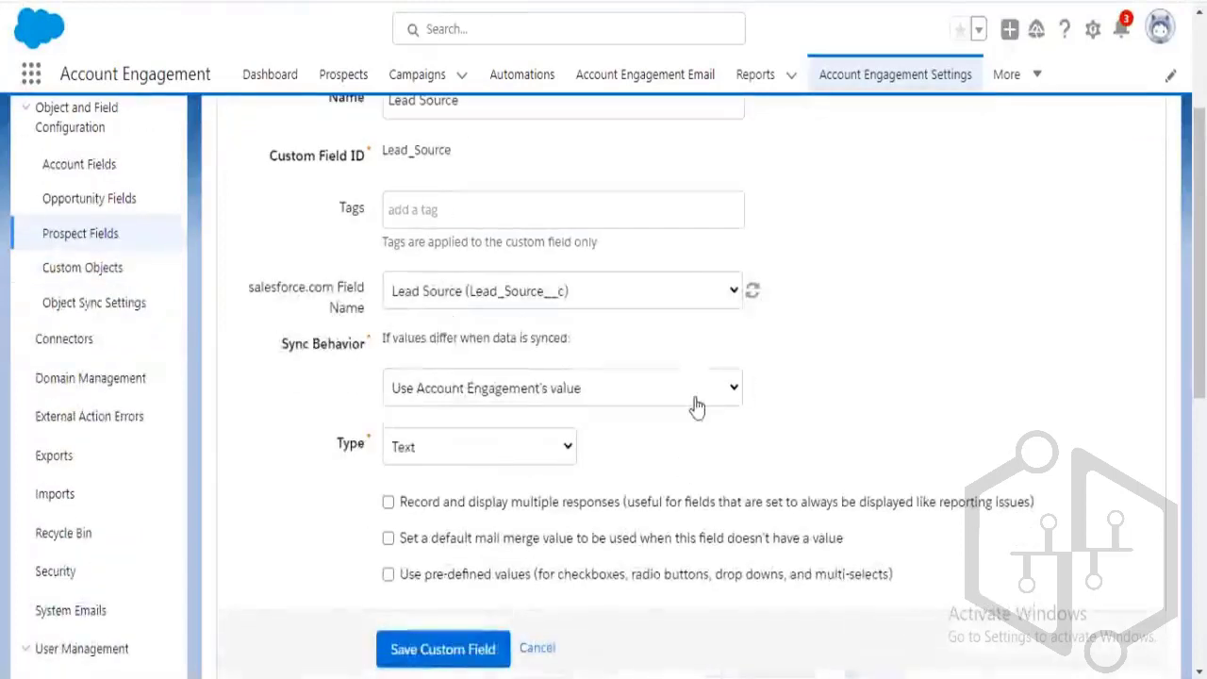
# Save the Lead Source field with Sync Behavior set to Use the most recently updated record value, and sync all prospects
pyautogui.click(700, 403)
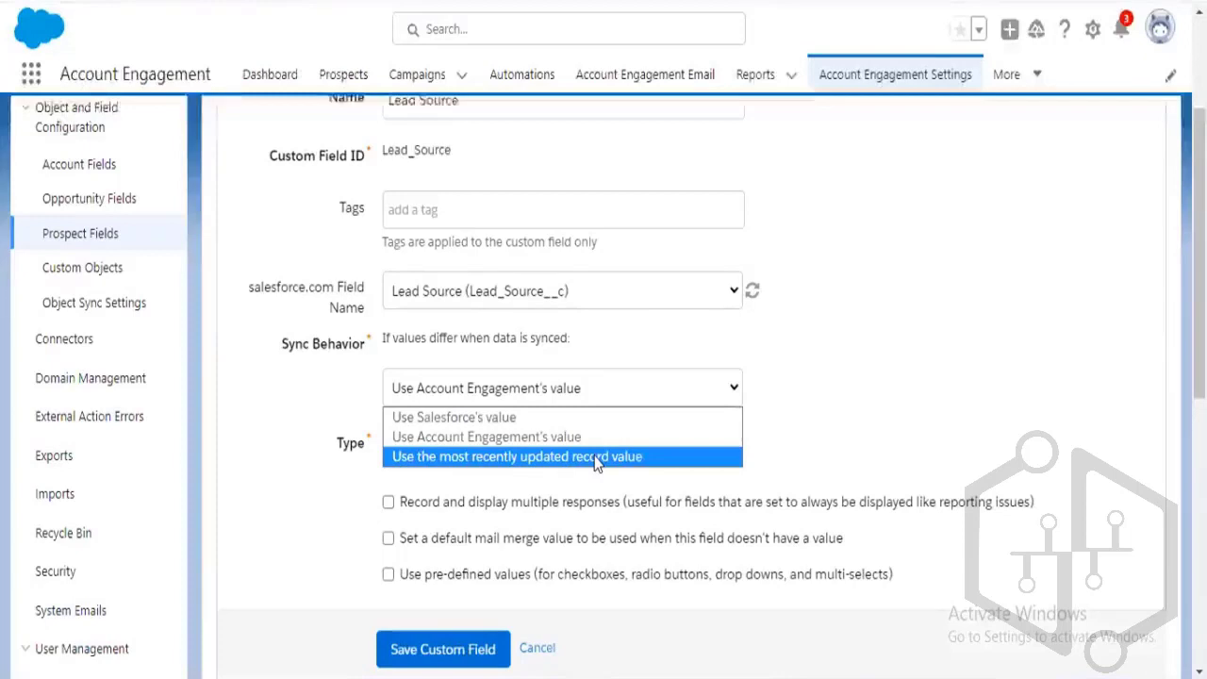
pyautogui.click(598, 460)
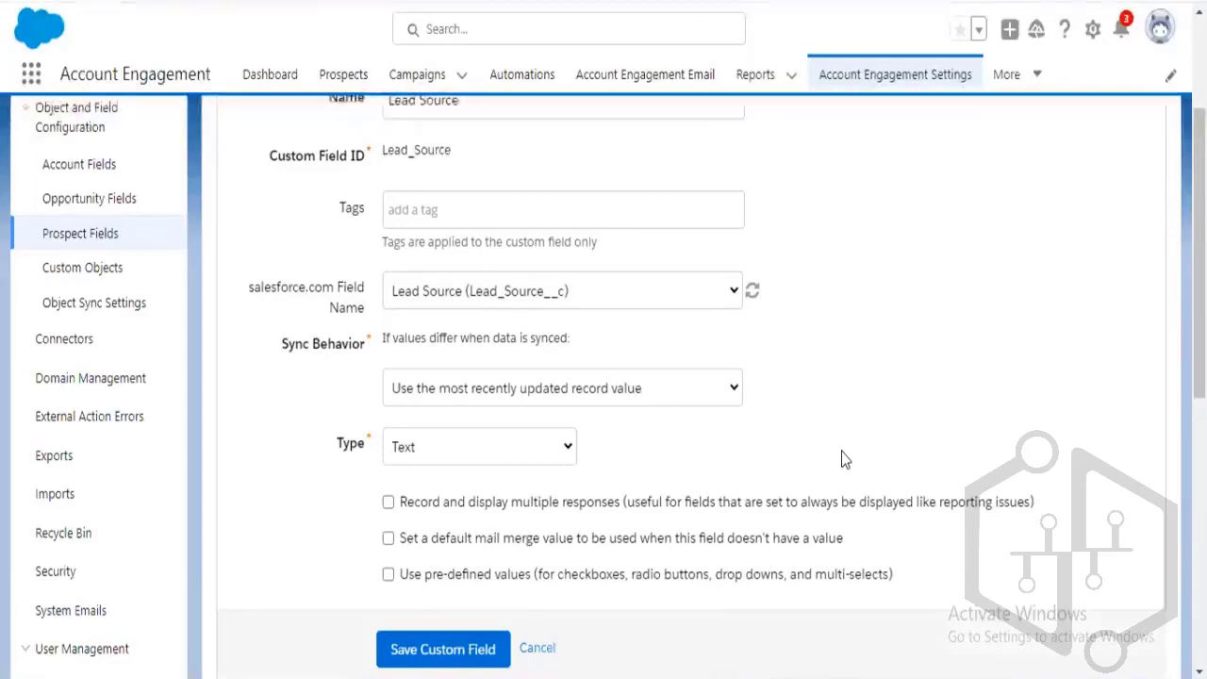
pyautogui.scroll(-1, 842, 453)
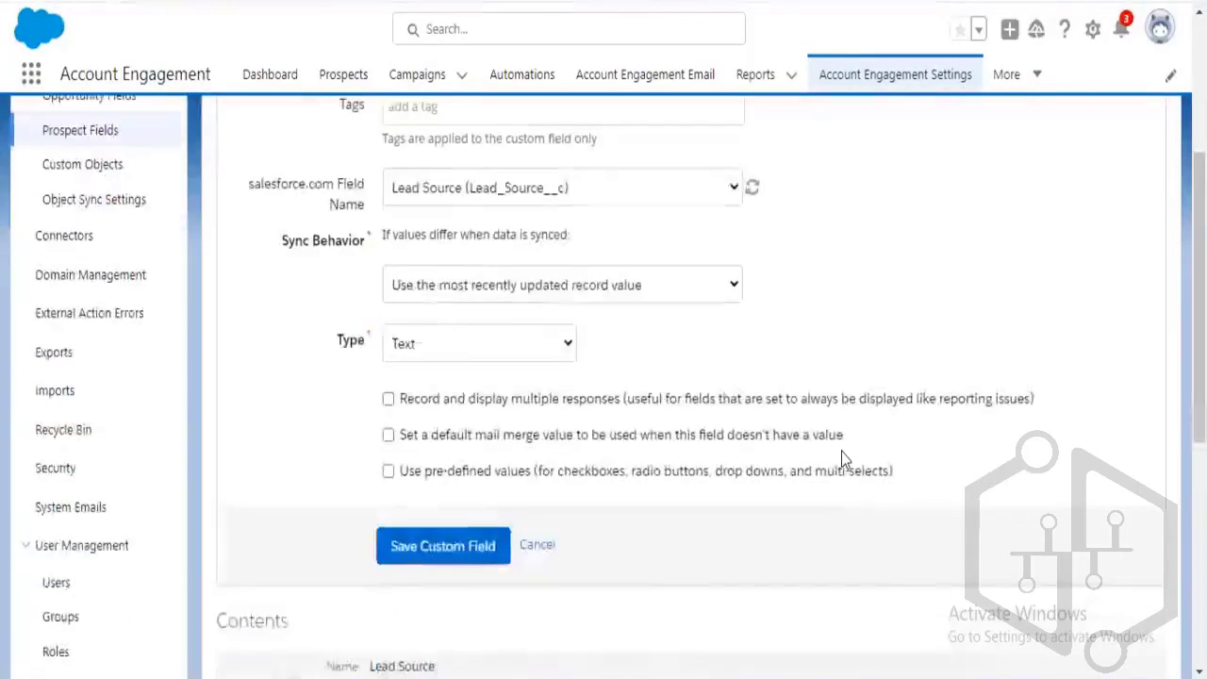
pyautogui.scroll(-1, 843, 454)
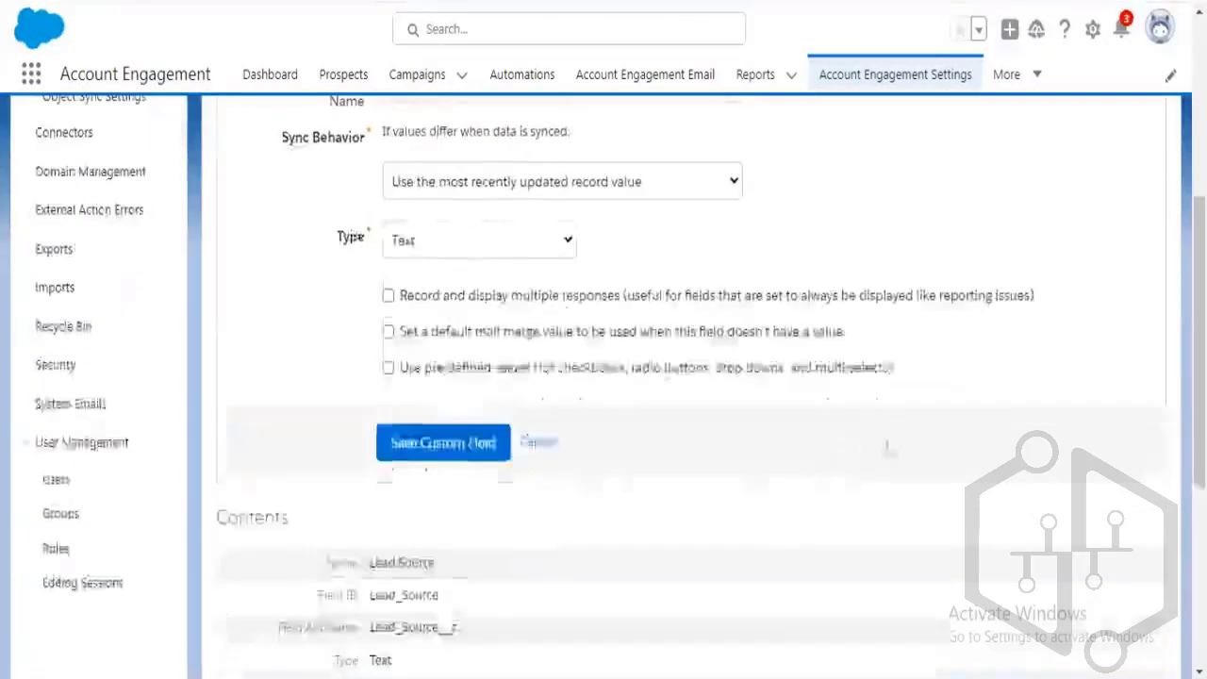
pyautogui.click(455, 459)
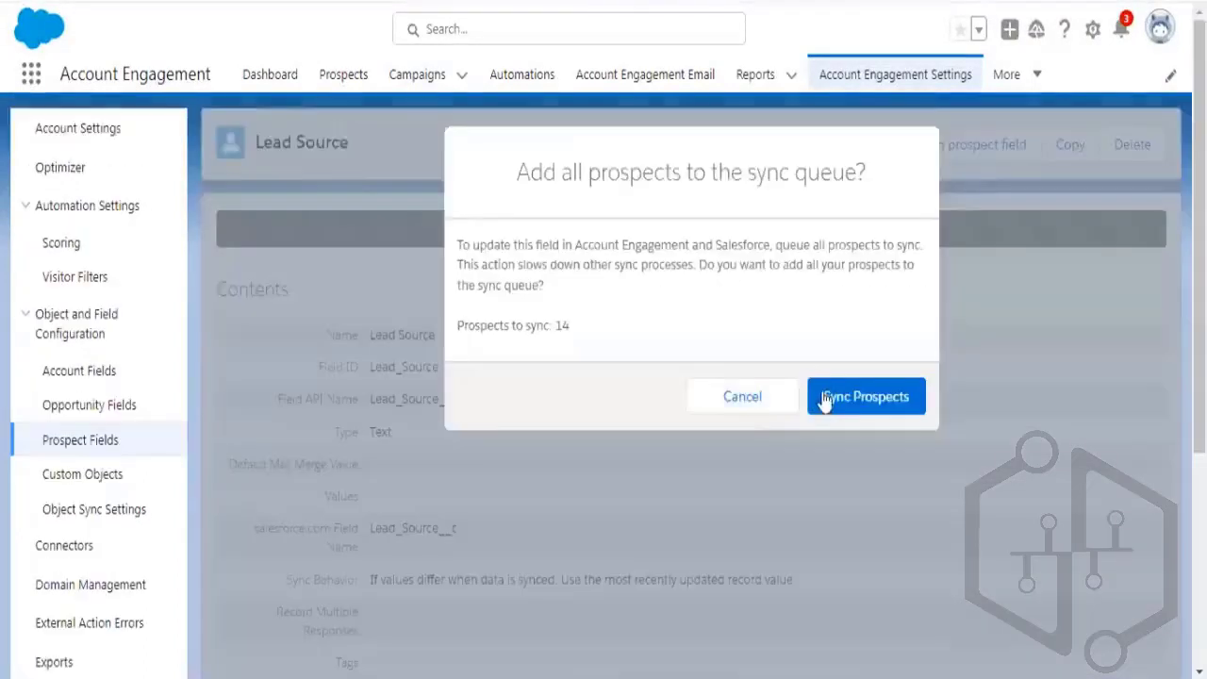
pyautogui.click(844, 398)
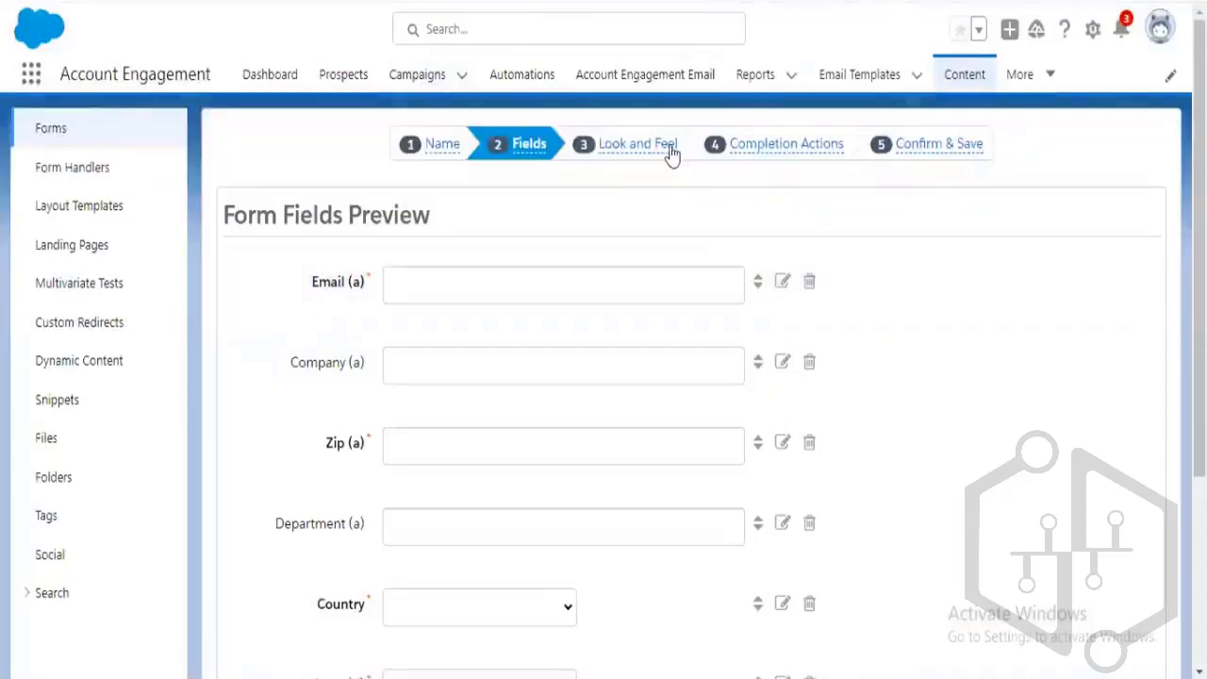
# Reload the form's Fields page and start adding a new field to the form
pyautogui.scroll(-3, 749, 363)
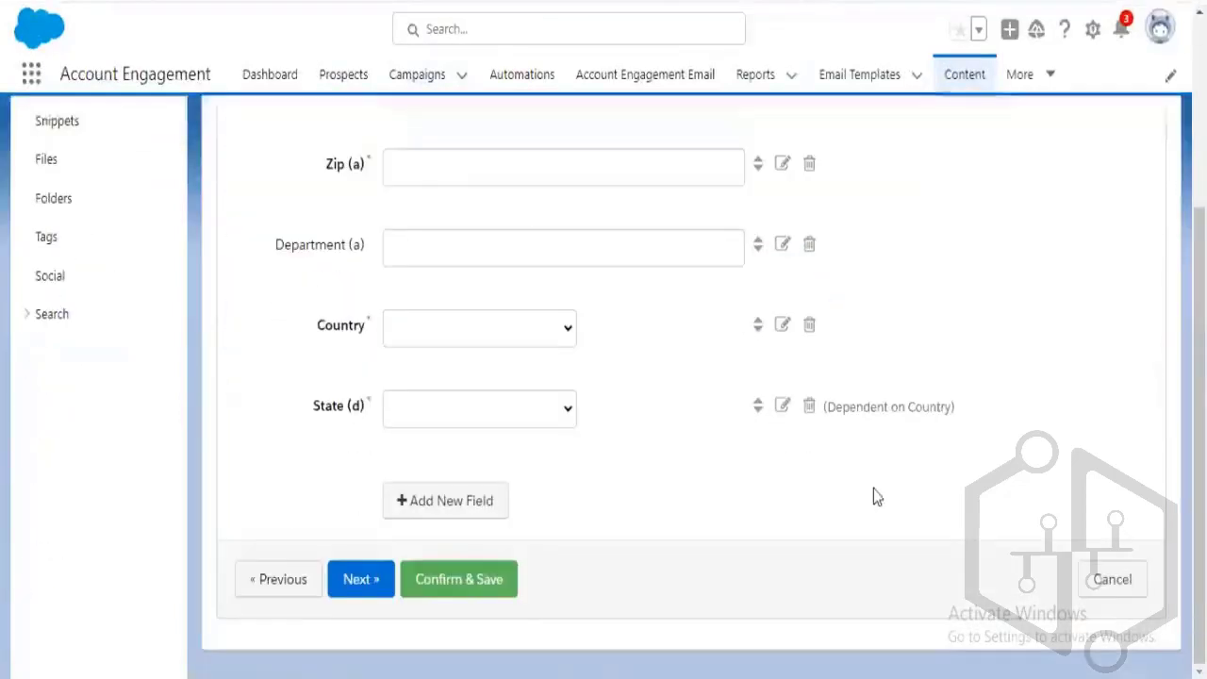
pyautogui.click(73, 4)
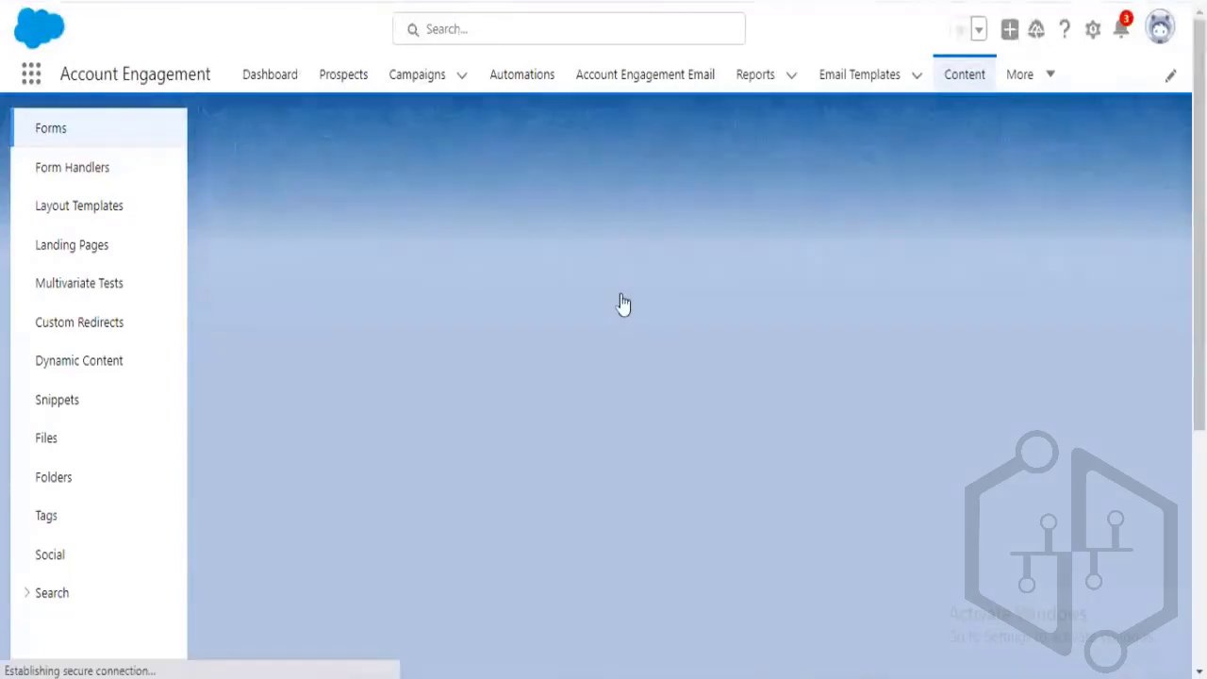
pyautogui.scroll(-3, 825, 396)
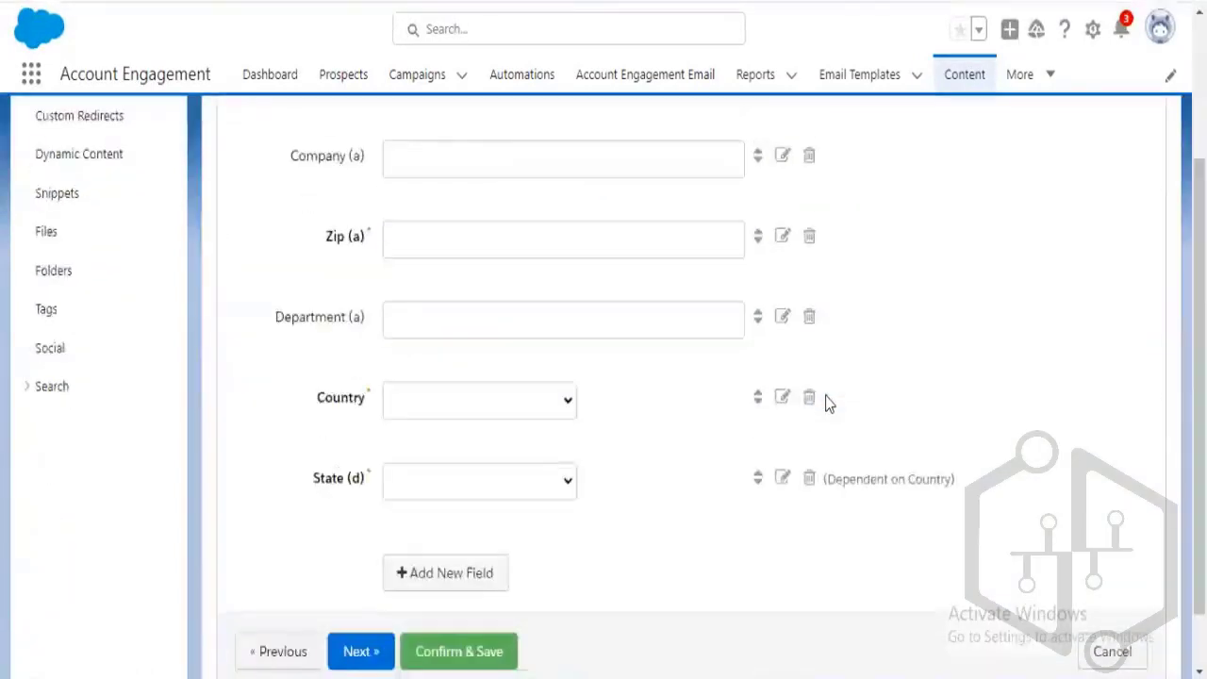
pyautogui.click(485, 501)
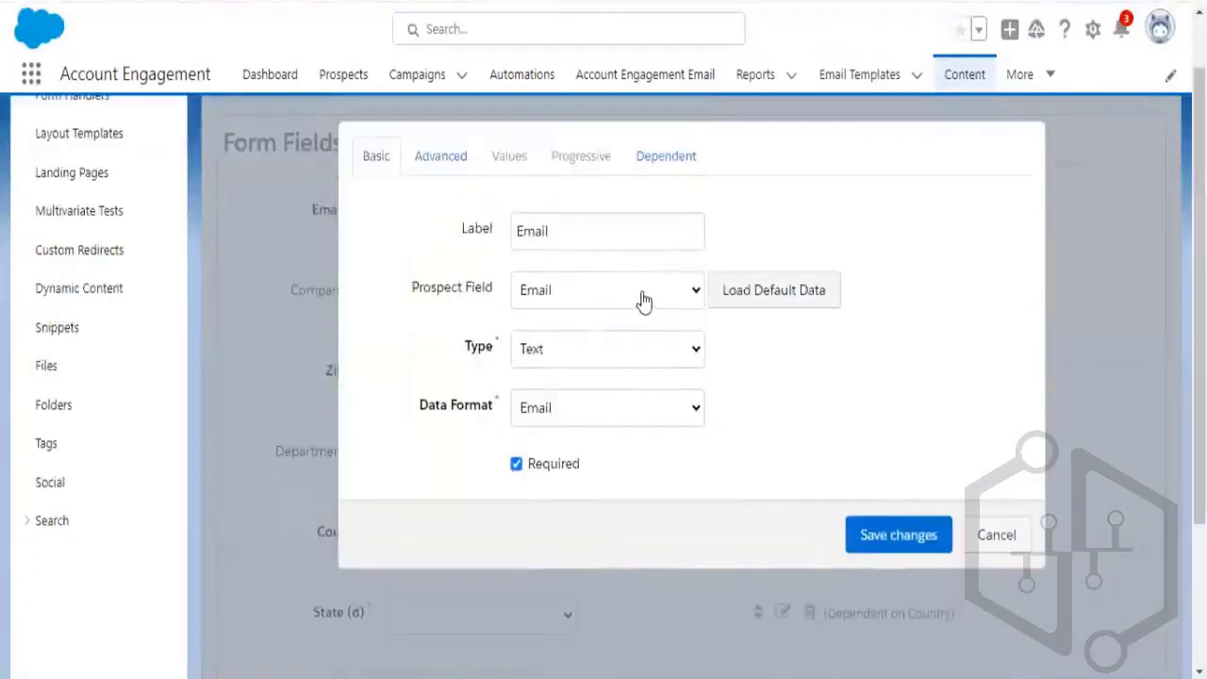
# Choose the Lead Source custom field as the prospect field for the new form field
pyautogui.click(641, 300)
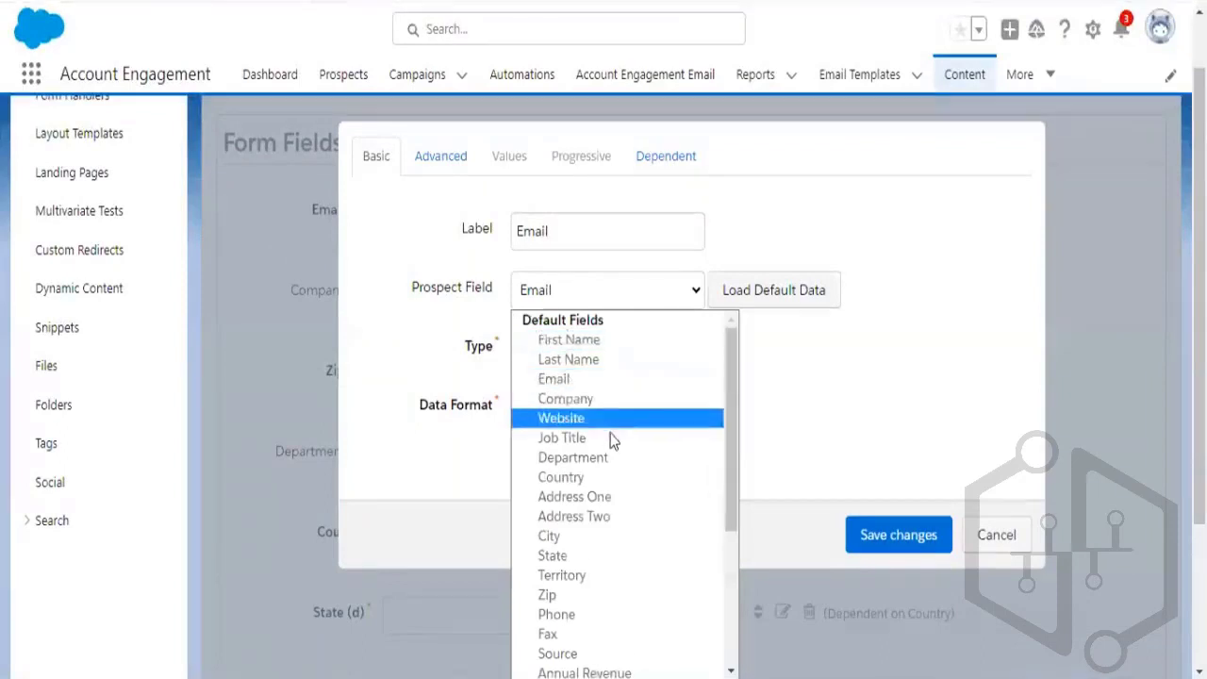
pyautogui.scroll(-3, 611, 442)
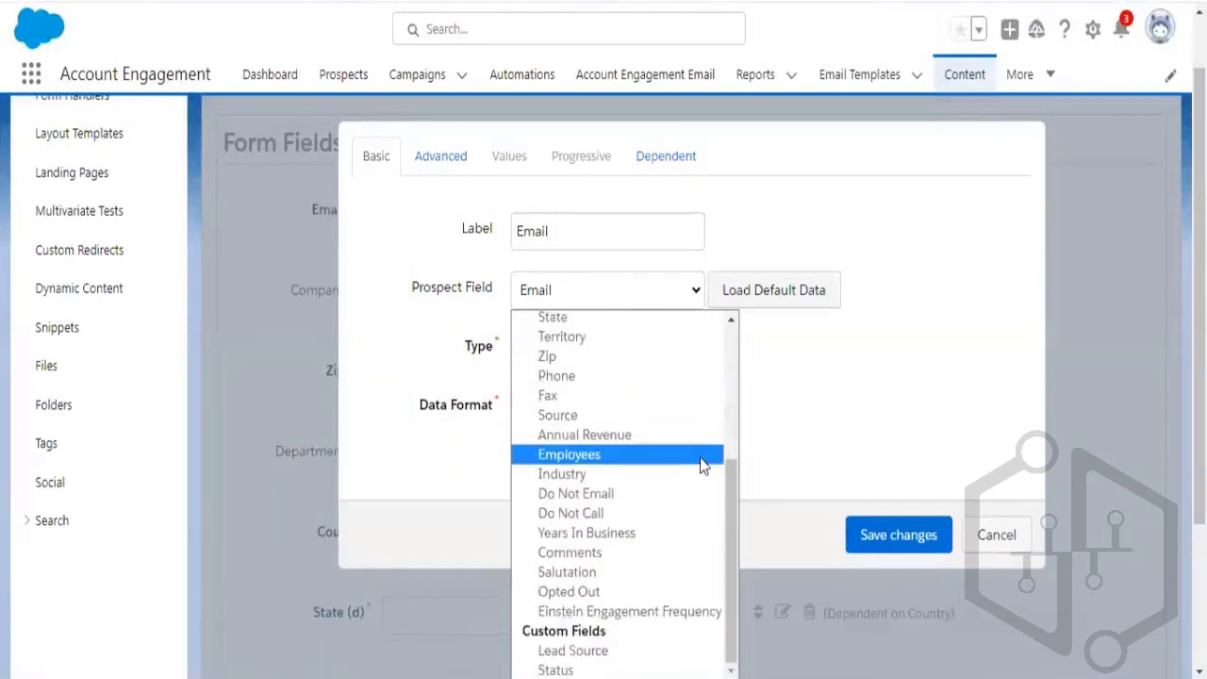
pyautogui.scroll(-2, 831, 449)
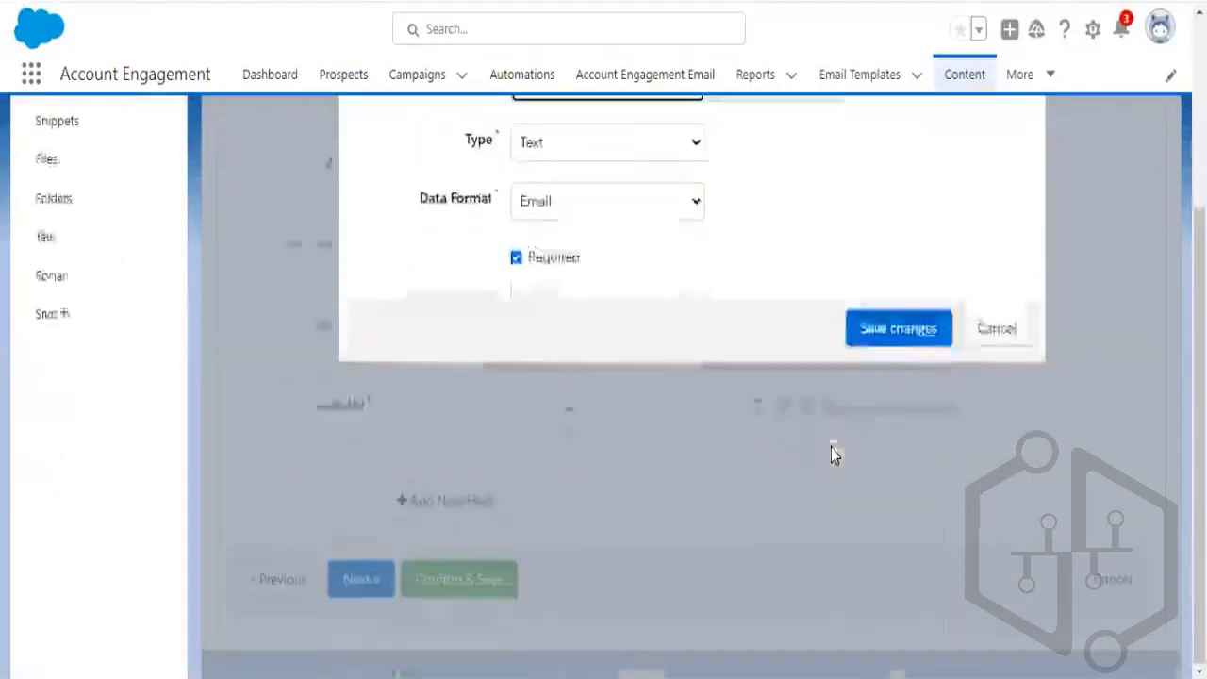
pyautogui.scroll(2, 831, 449)
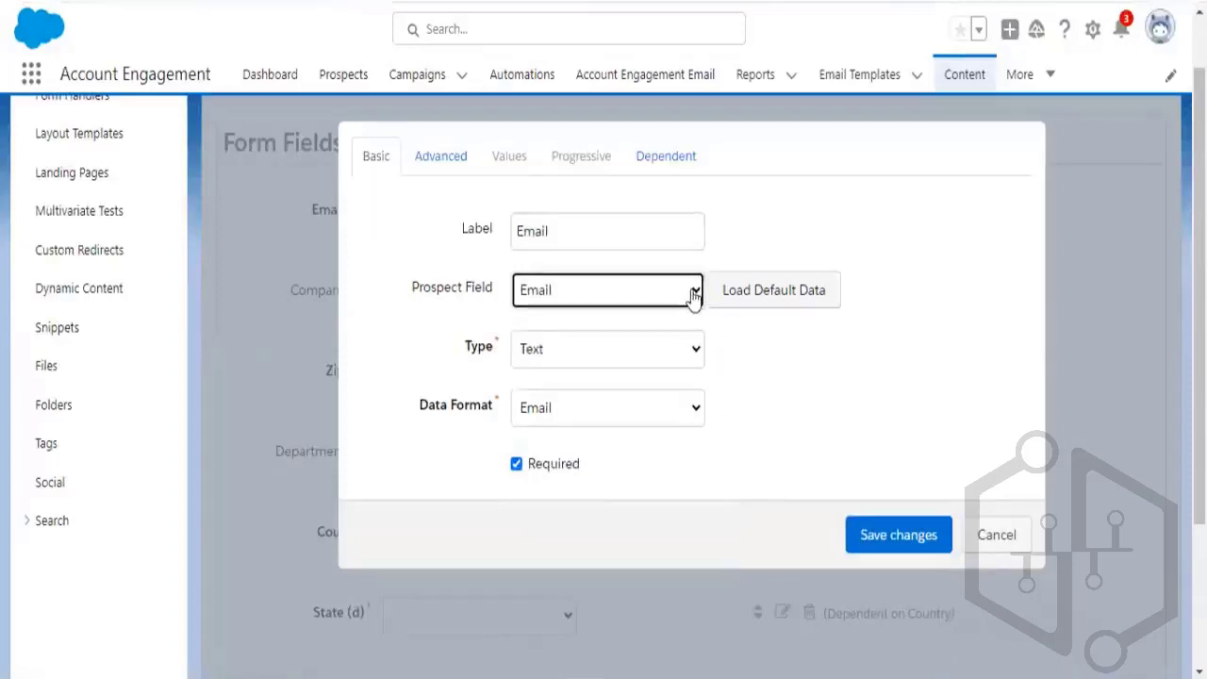
pyautogui.click(695, 296)
pyautogui.scroll(-5, 687, 472)
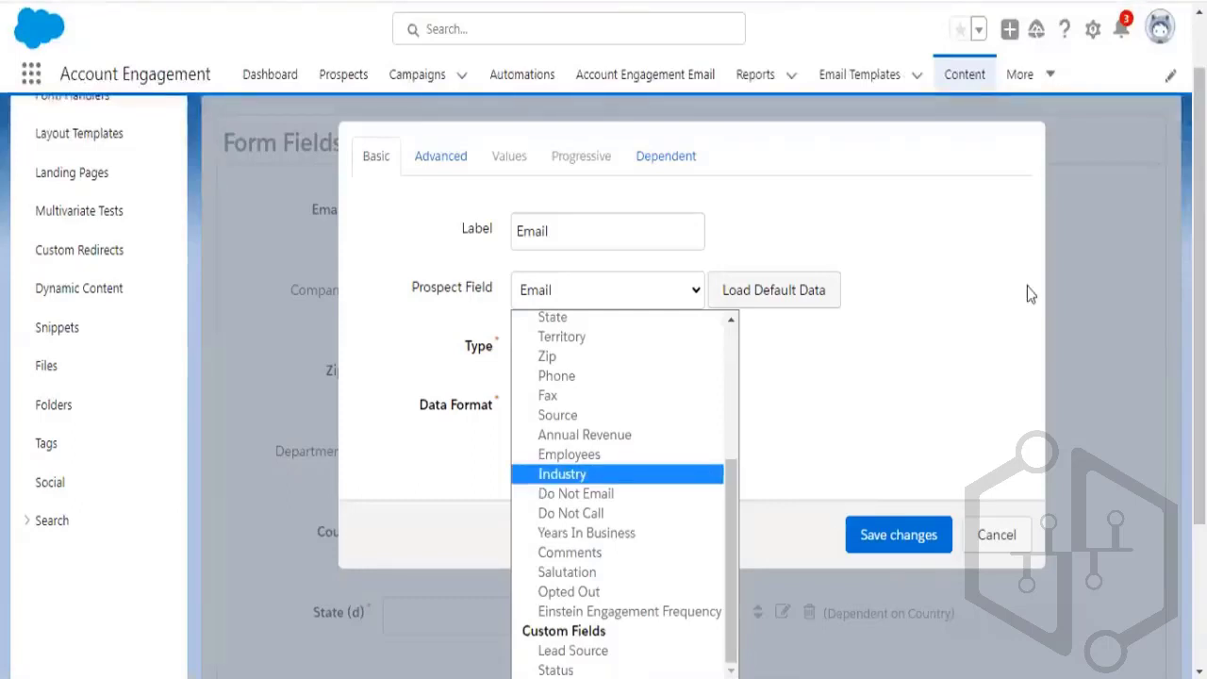
pyautogui.scroll(3, 684, 342)
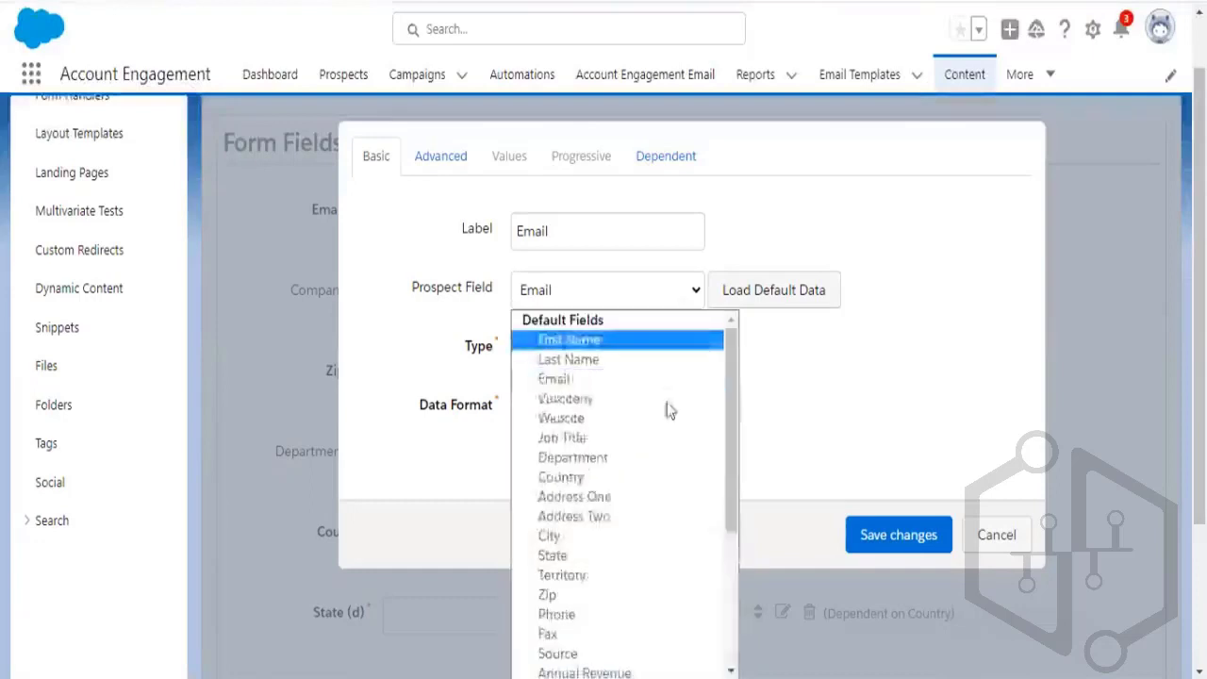
pyautogui.scroll(-2, 677, 518)
pyautogui.scroll(-2, 684, 537)
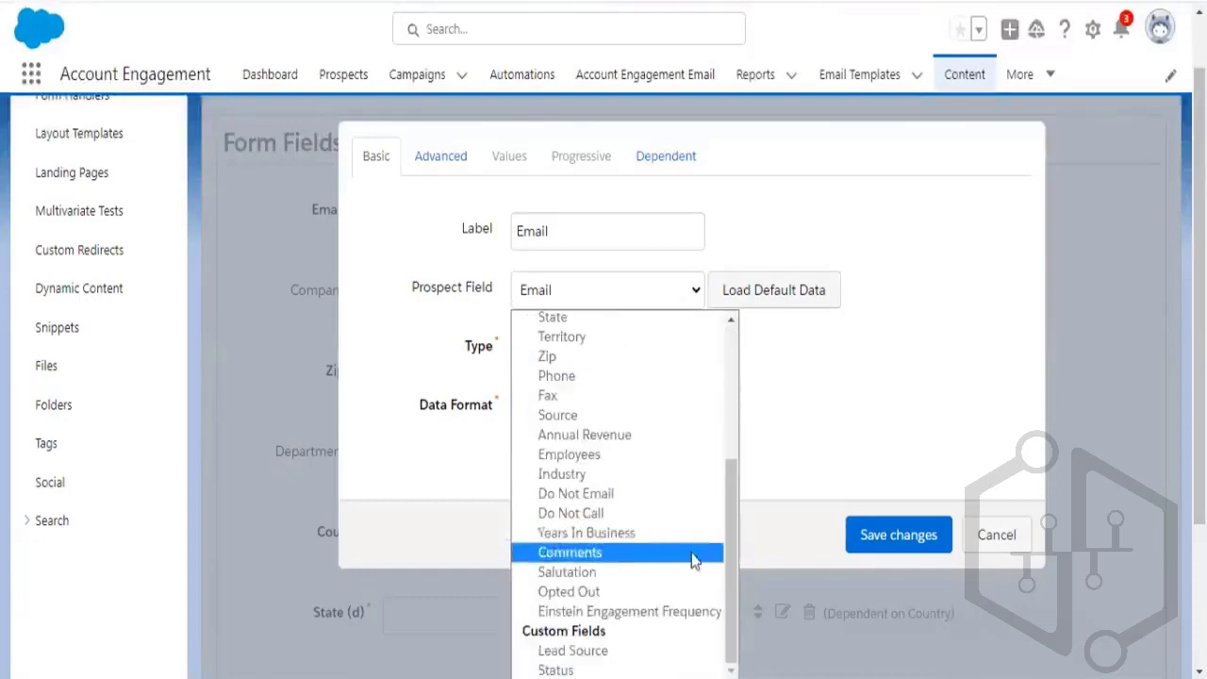
pyautogui.click(637, 654)
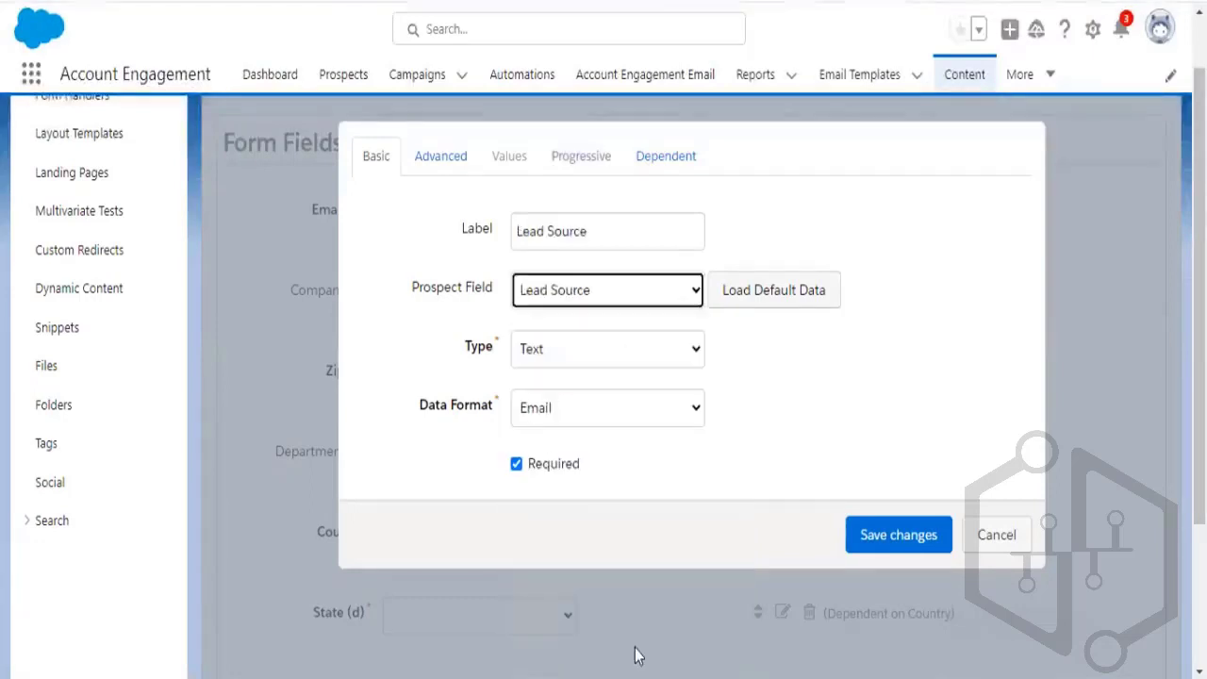
# Set the new form field's Data Format to Text and Type to Hidden, and cancel adding it to the form
pyautogui.click(670, 419)
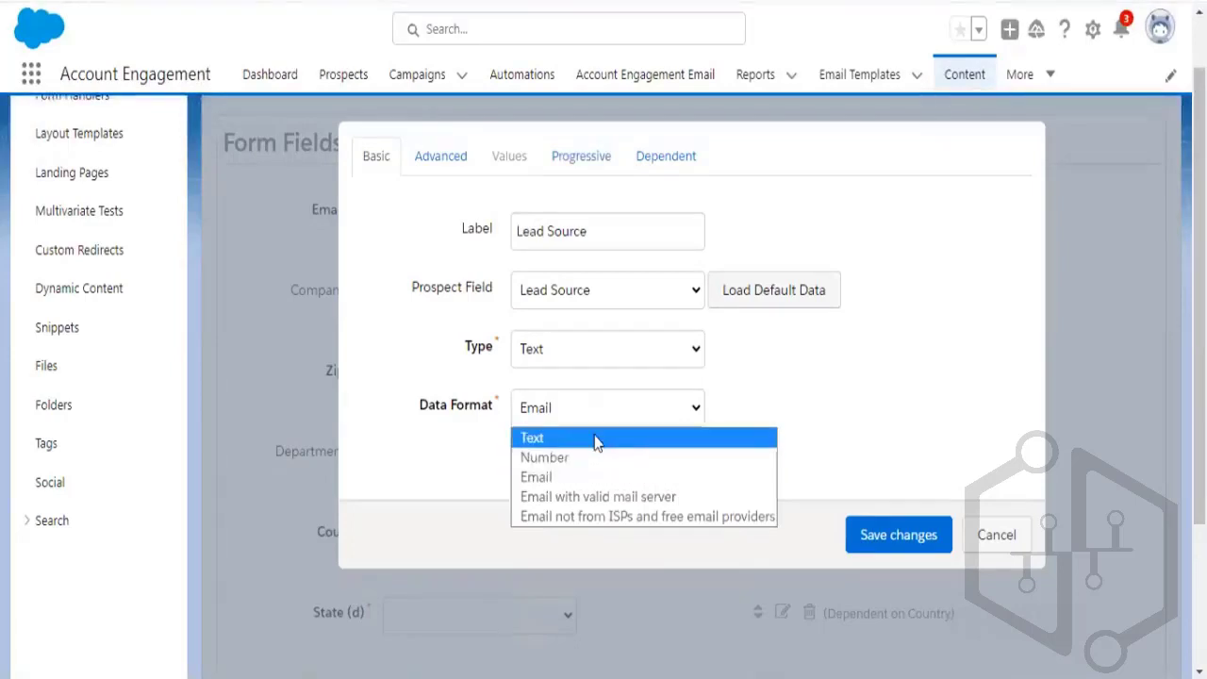
pyautogui.click(595, 439)
pyautogui.click(610, 407)
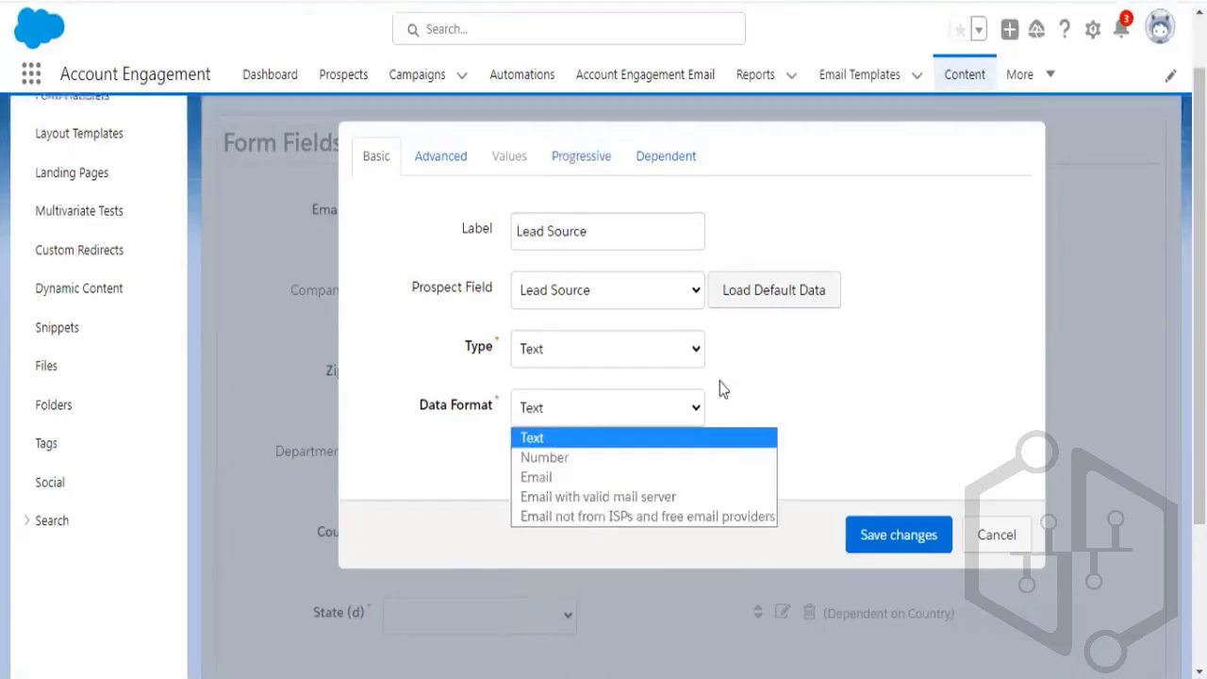
pyautogui.click(722, 387)
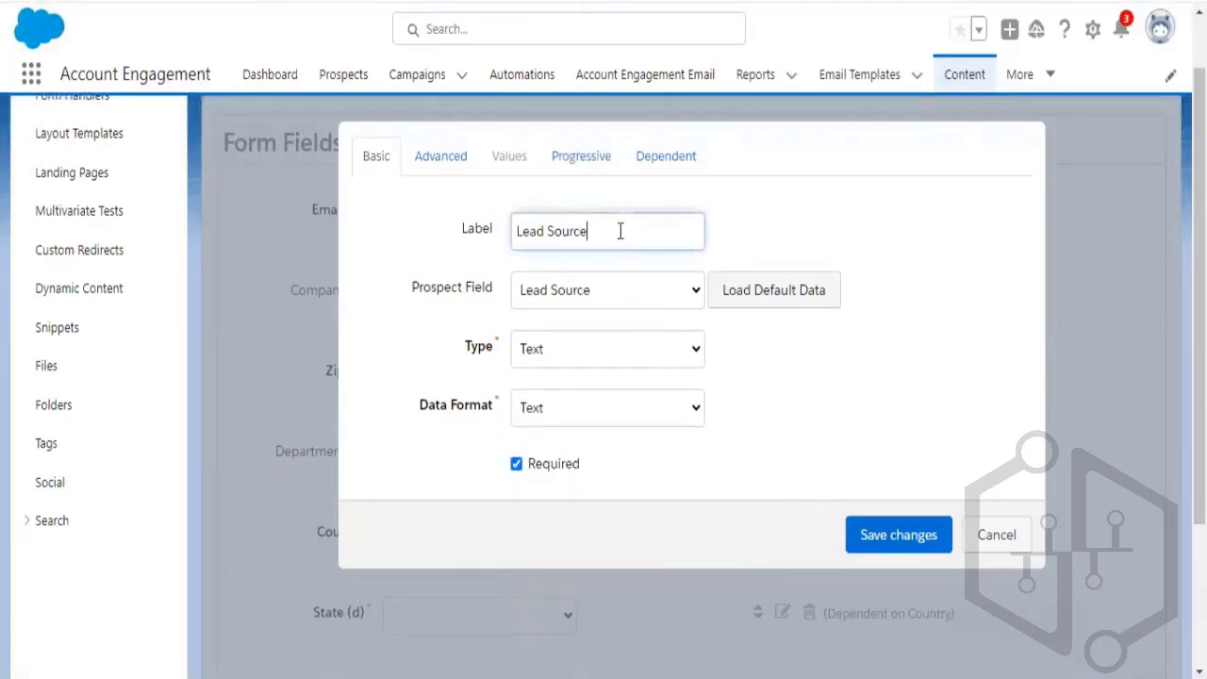
pyautogui.moveTo(578, 227); pyautogui.dragTo(579, 228)
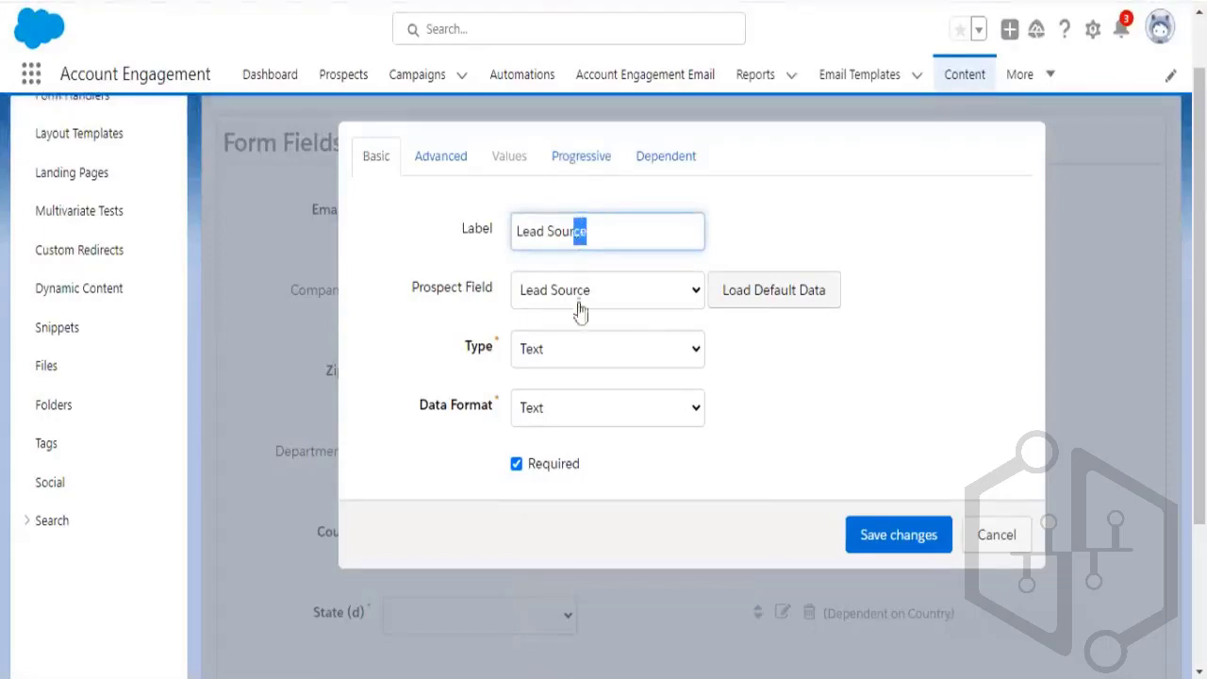
pyautogui.click(585, 352)
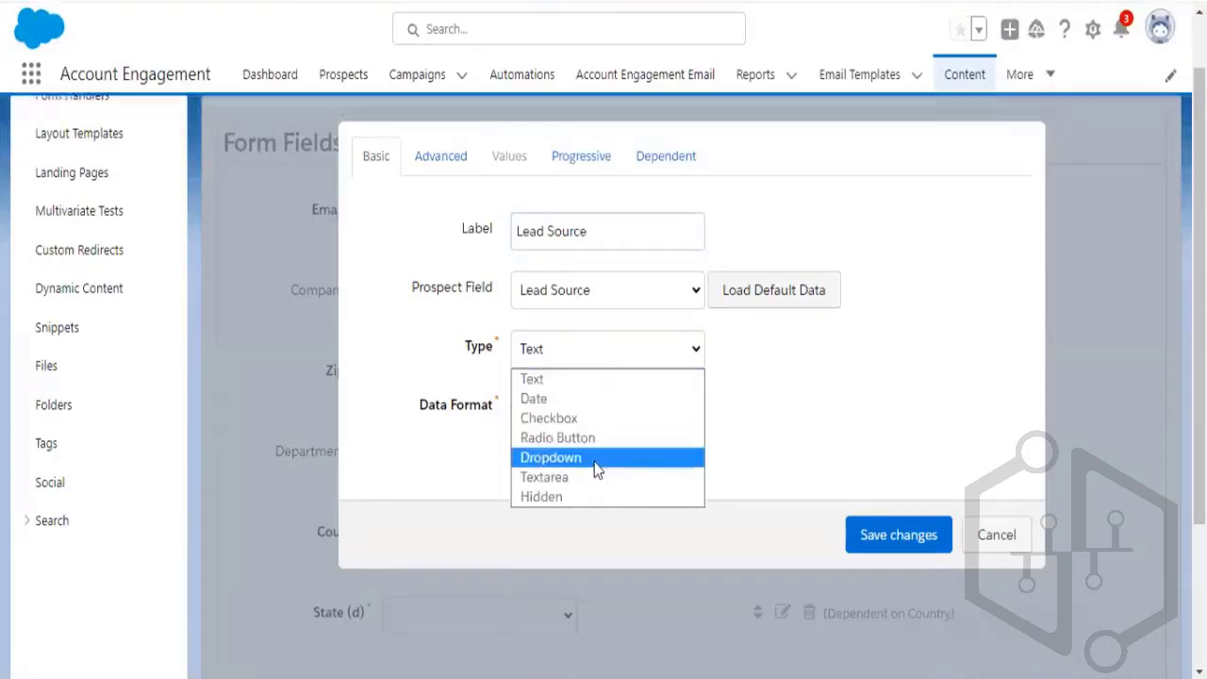
pyautogui.click(604, 500)
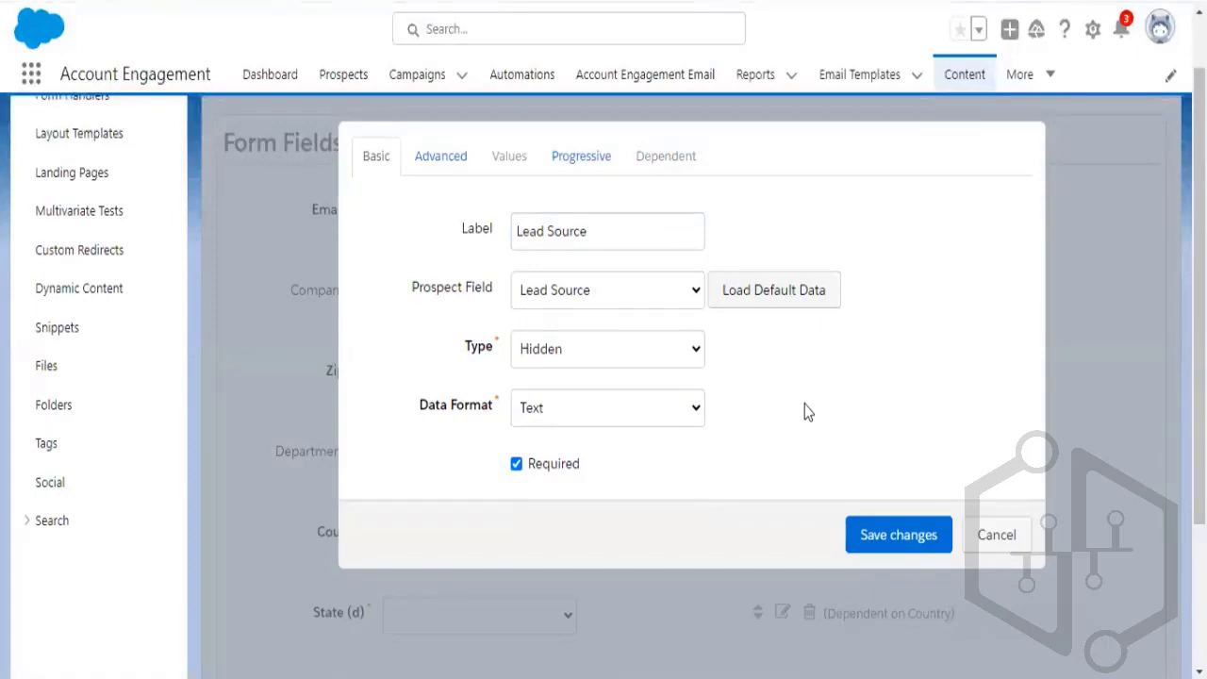
pyautogui.click(1007, 550)
pyautogui.click(687, 101)
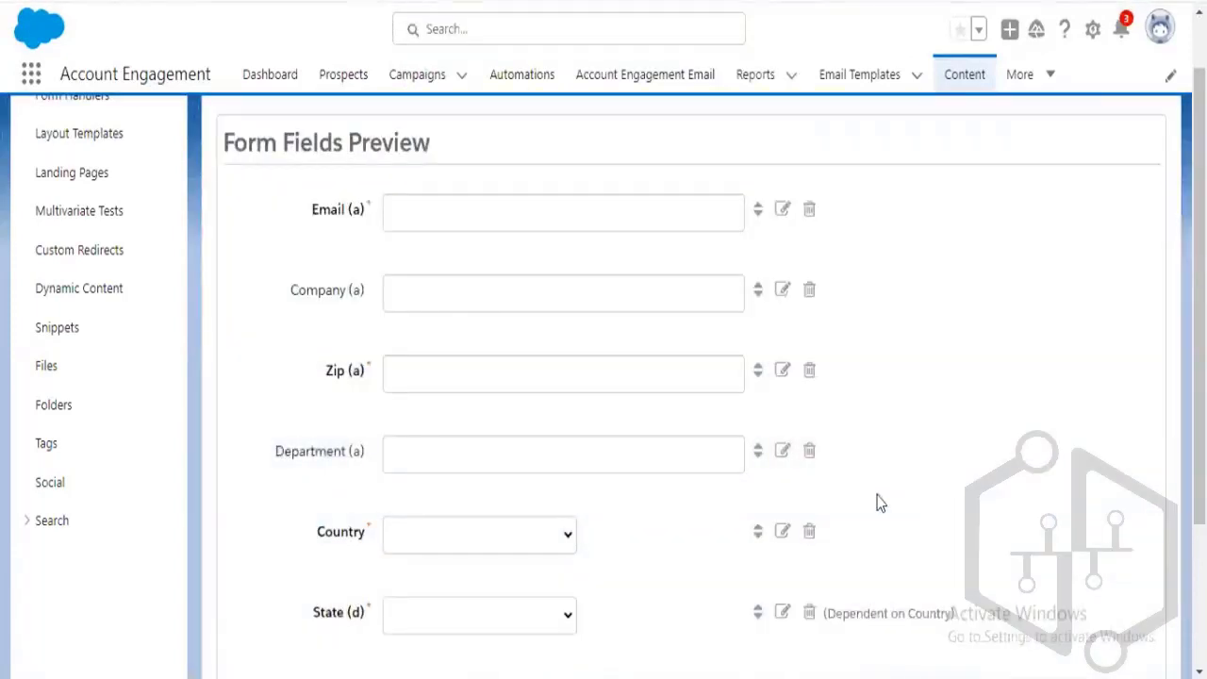
# Go to the form's Completion Actions and add another action below the Monthly Newsletter list action
pyautogui.scroll(1, 876, 503)
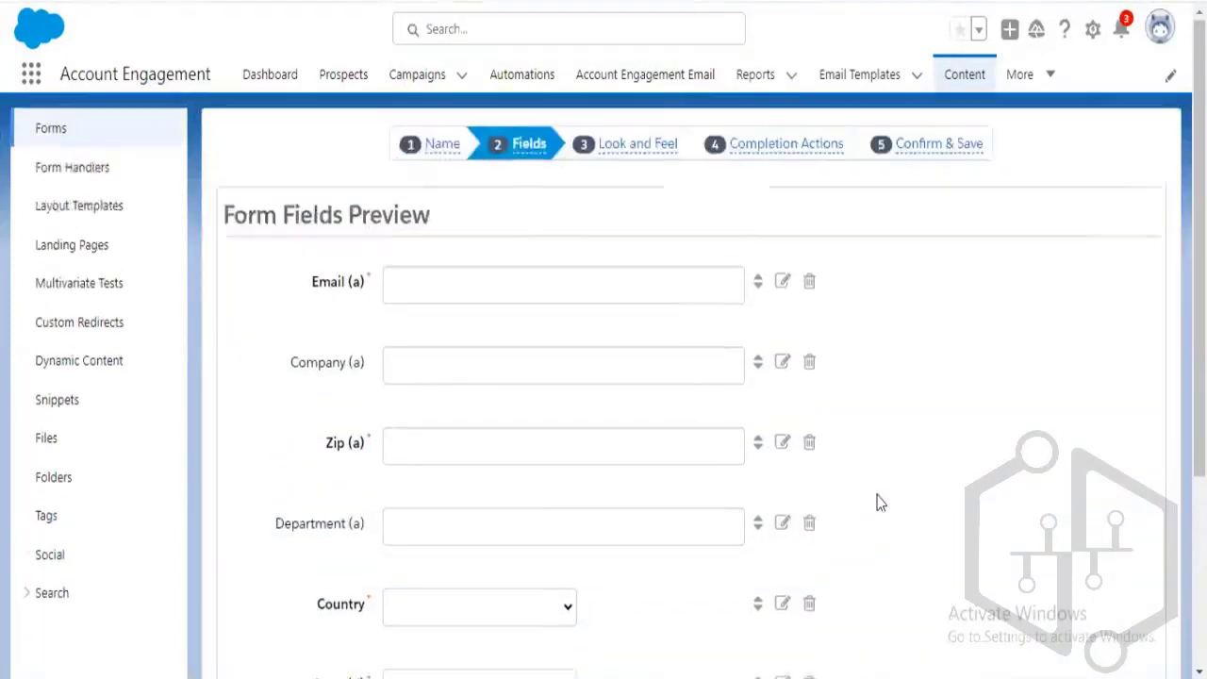
pyautogui.click(755, 151)
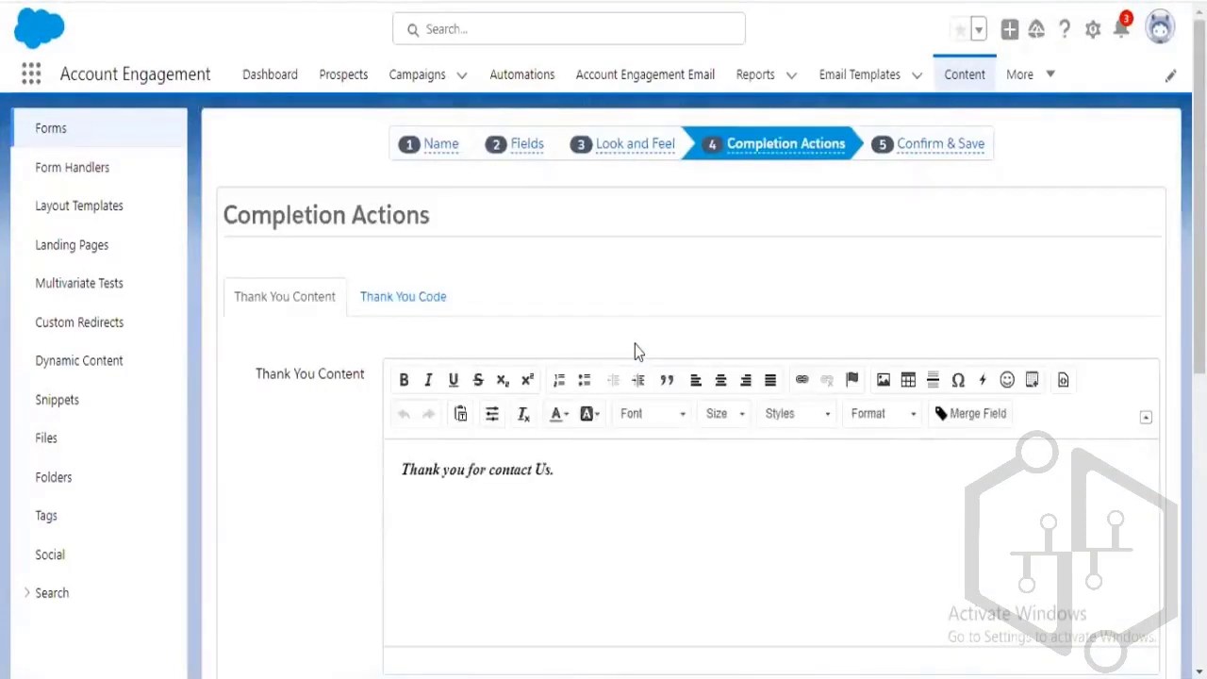
pyautogui.scroll(-3, 635, 346)
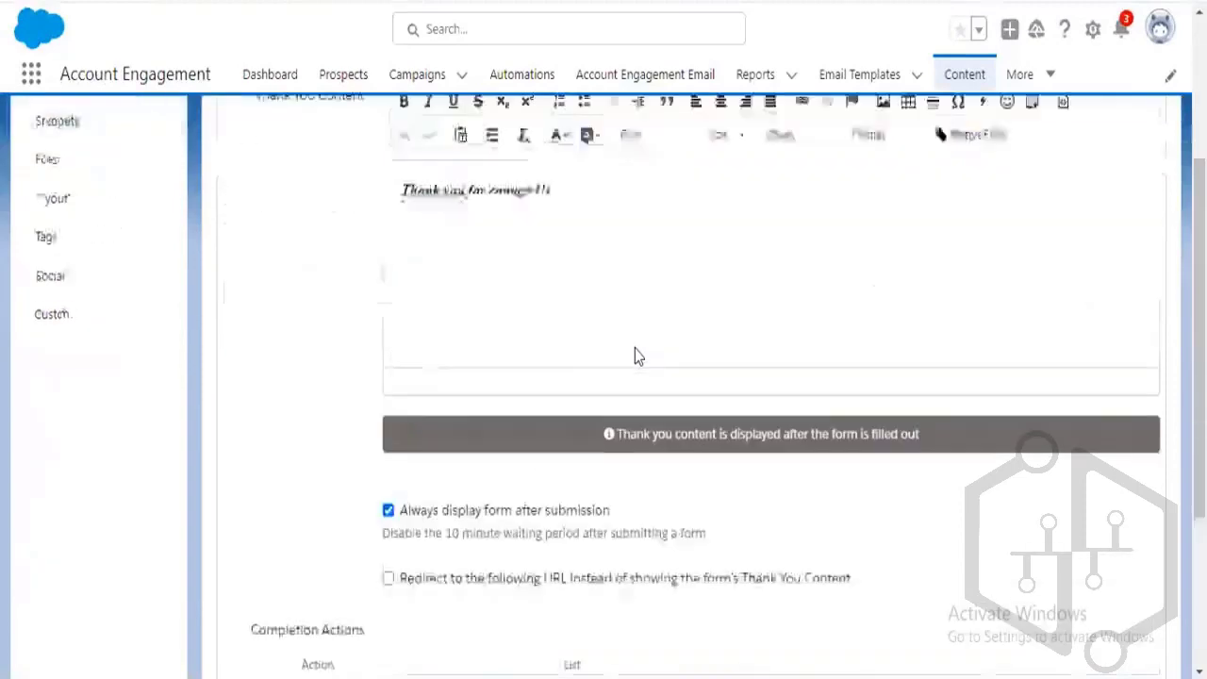
pyautogui.scroll(-2, 635, 348)
pyautogui.scroll(3, 634, 348)
pyautogui.scroll(-3, 636, 351)
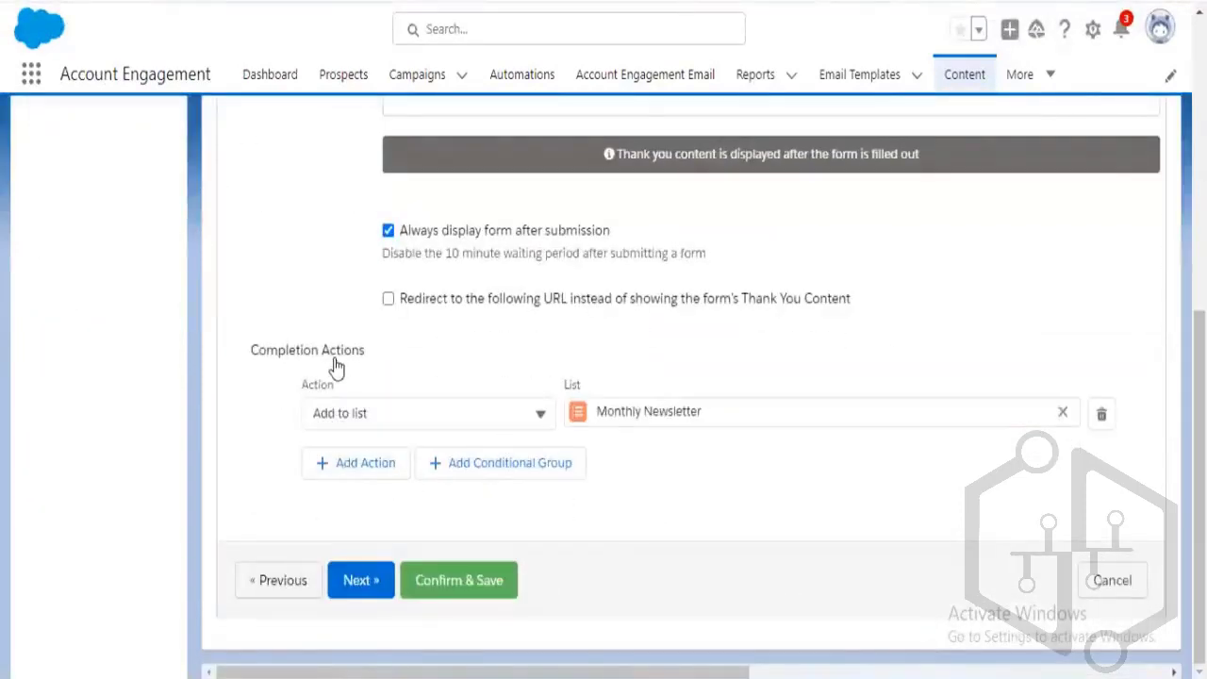
pyautogui.click(381, 477)
pyautogui.scroll(-1, 670, 481)
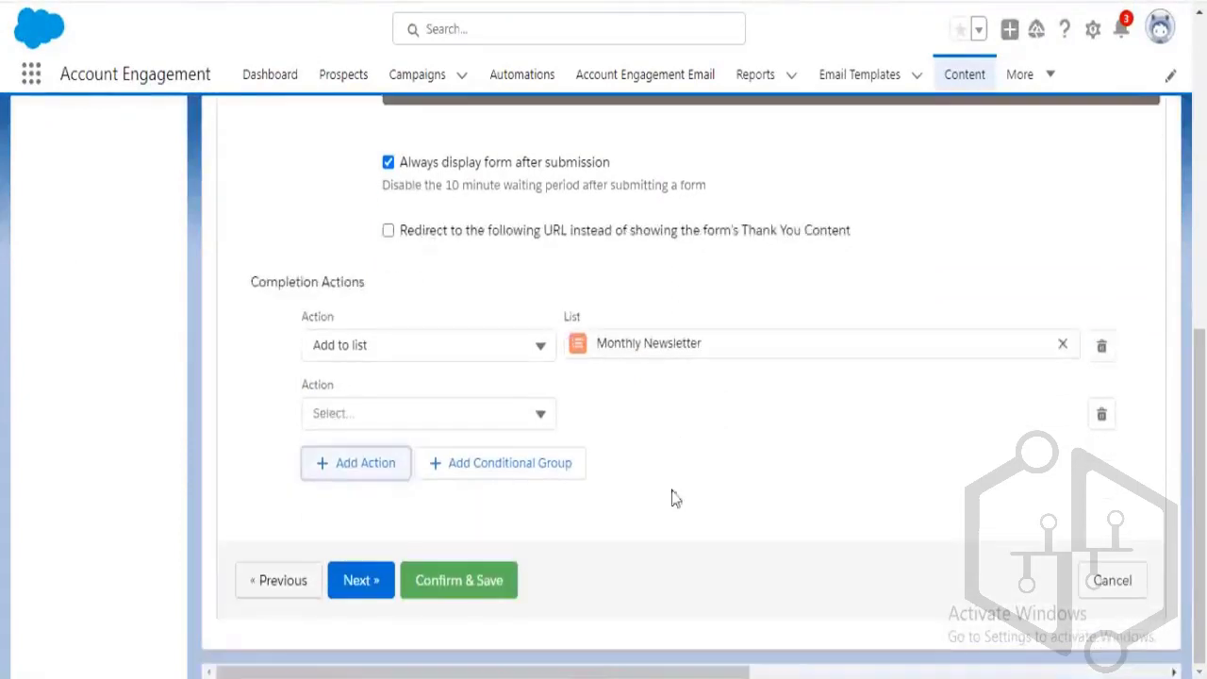
# Set the new completion action to Set prospect custom field, with Lead Source as the custom field
pyautogui.click(536, 411)
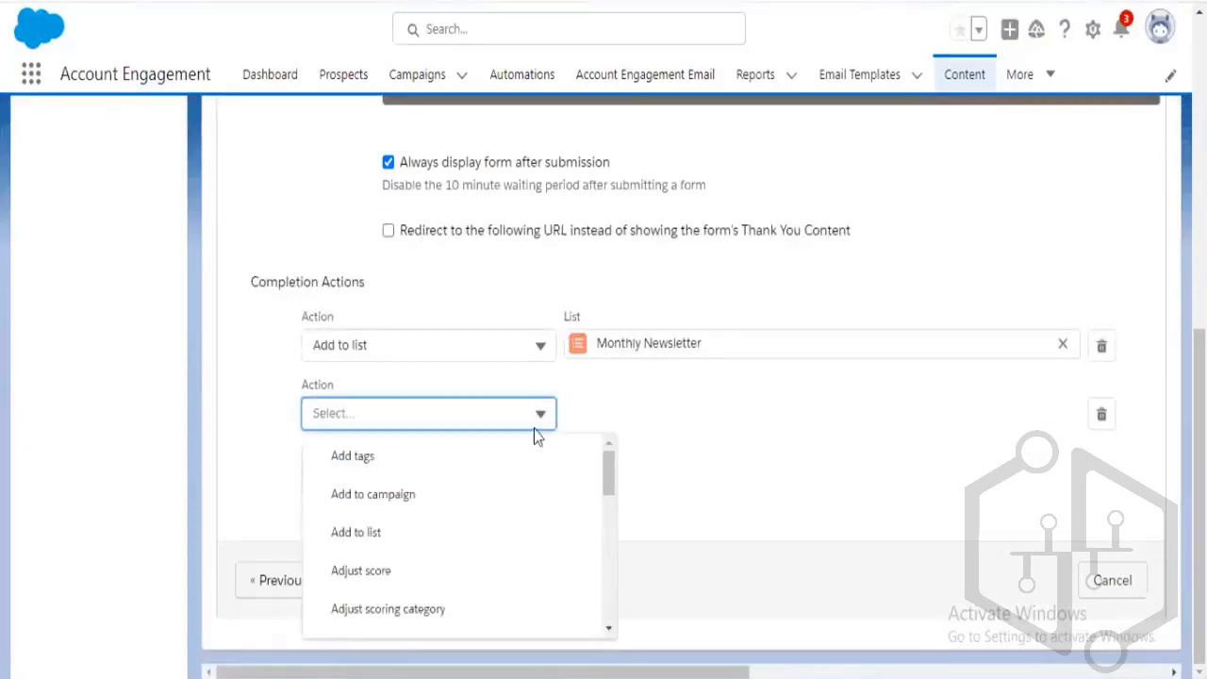
pyautogui.scroll(-3, 547, 547)
pyautogui.scroll(-3, 551, 555)
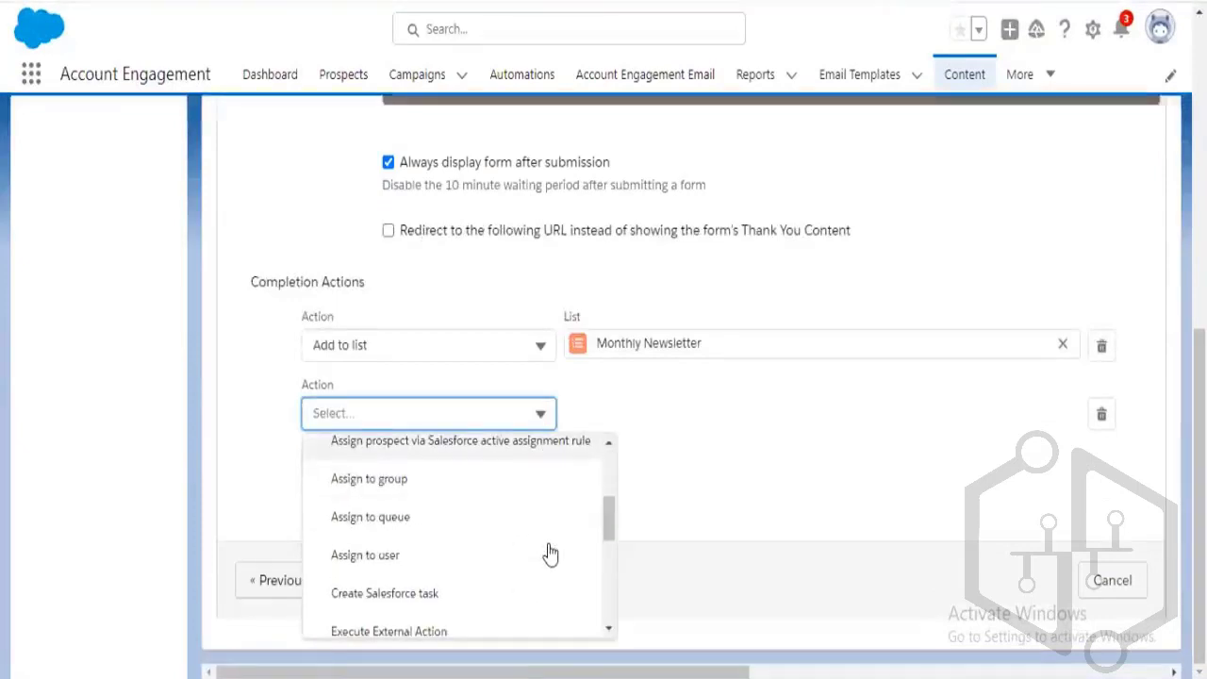
pyautogui.scroll(-5, 551, 555)
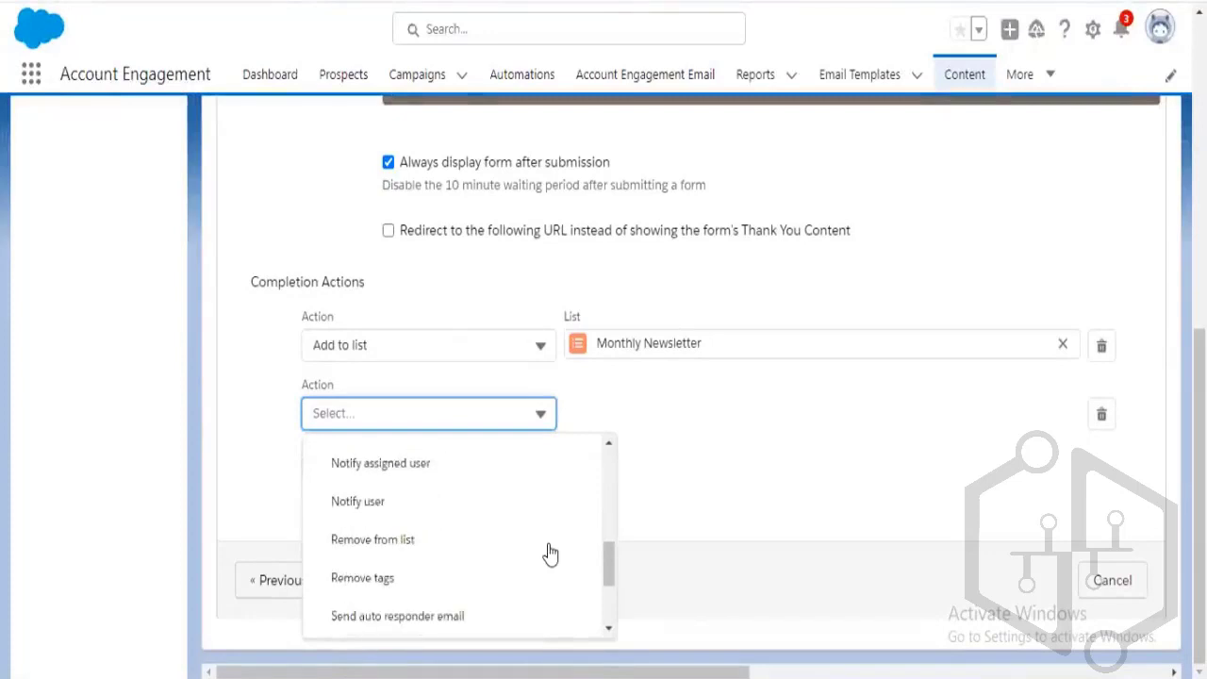
pyautogui.scroll(-3, 551, 554)
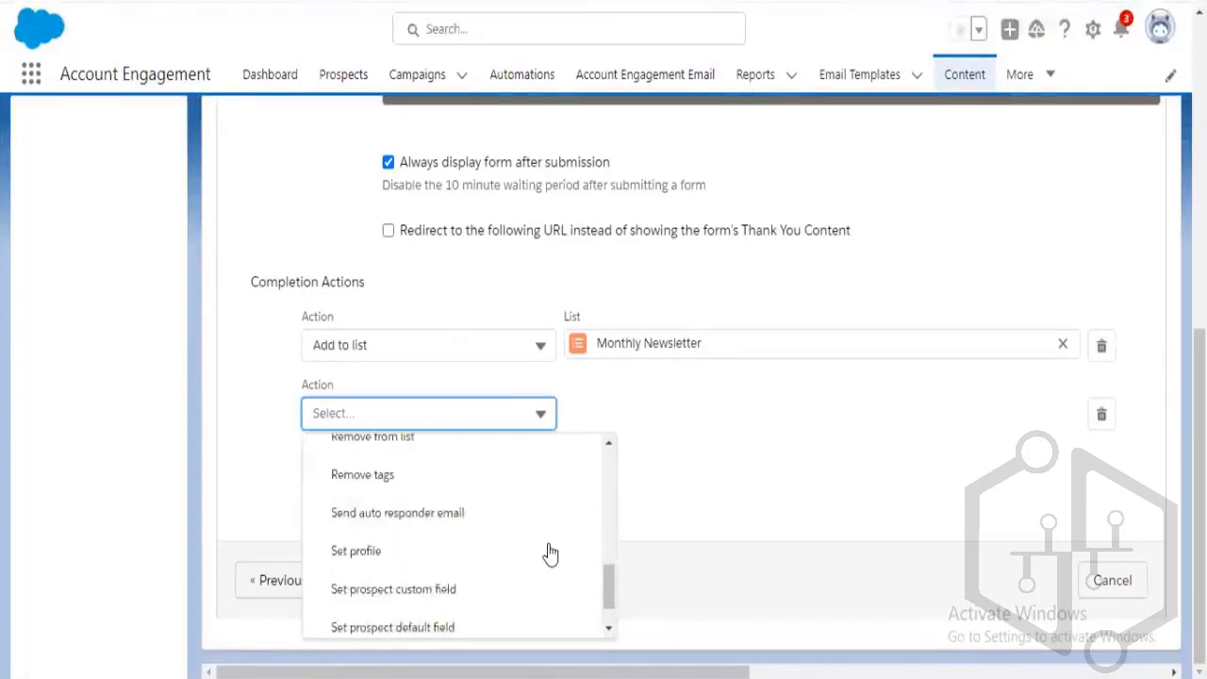
pyautogui.scroll(-1, 549, 564)
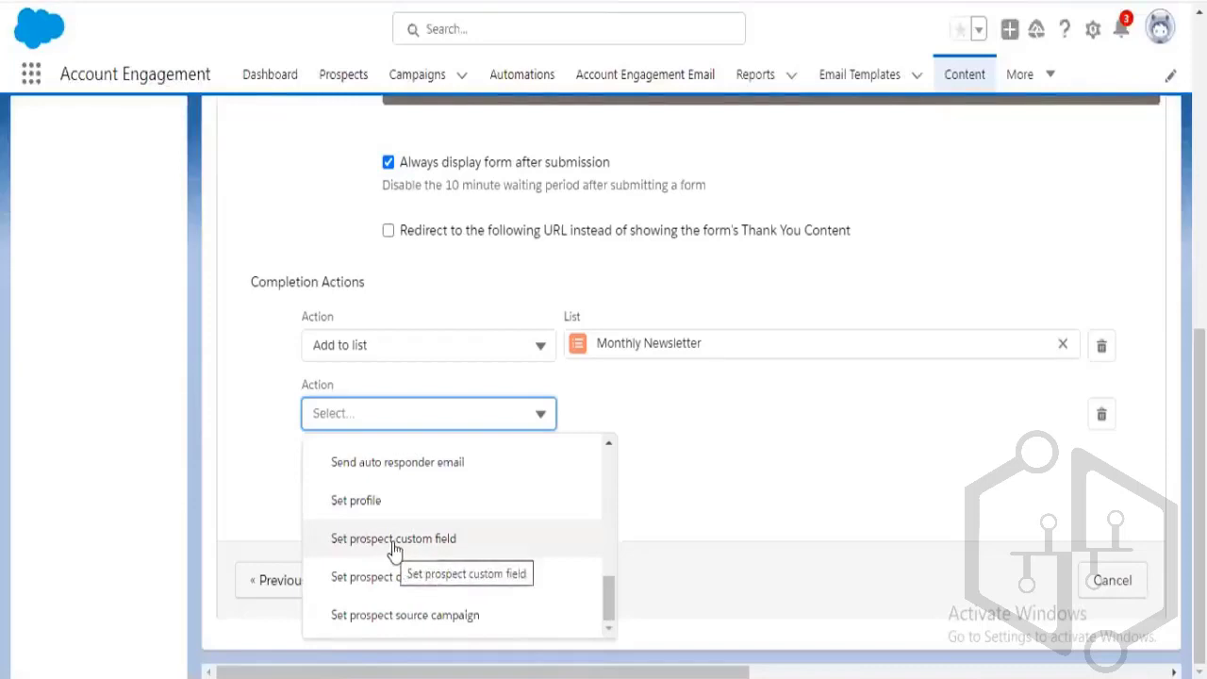
pyautogui.click(453, 540)
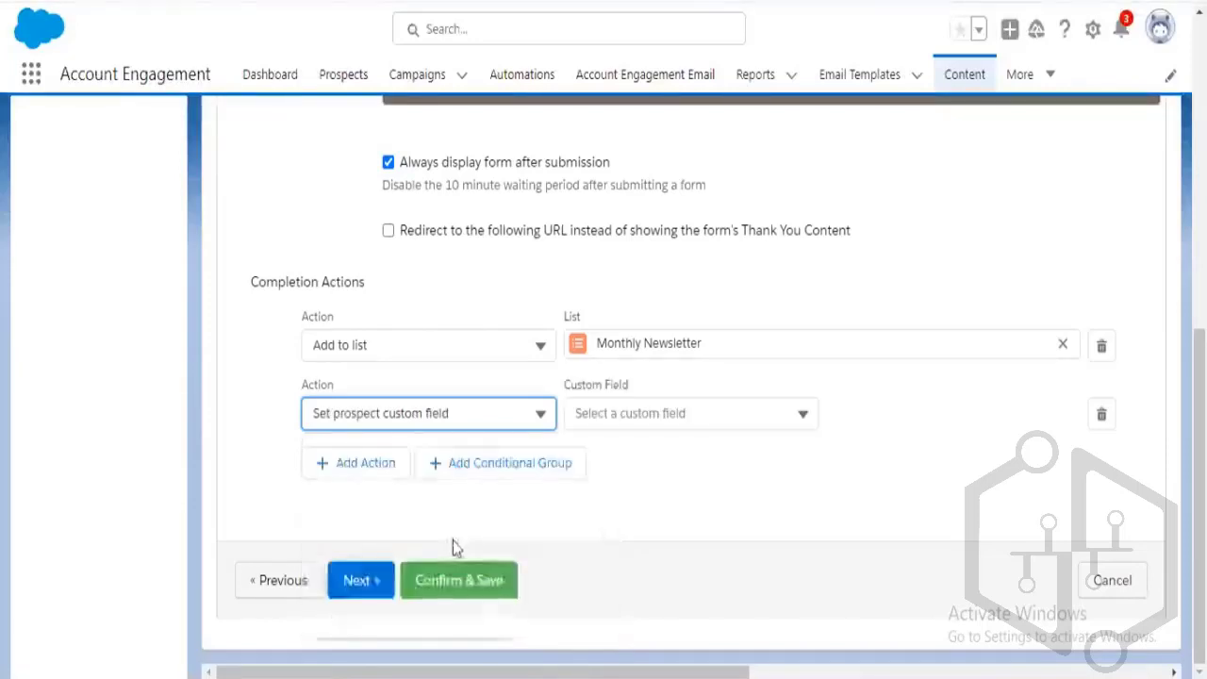
pyautogui.click(769, 421)
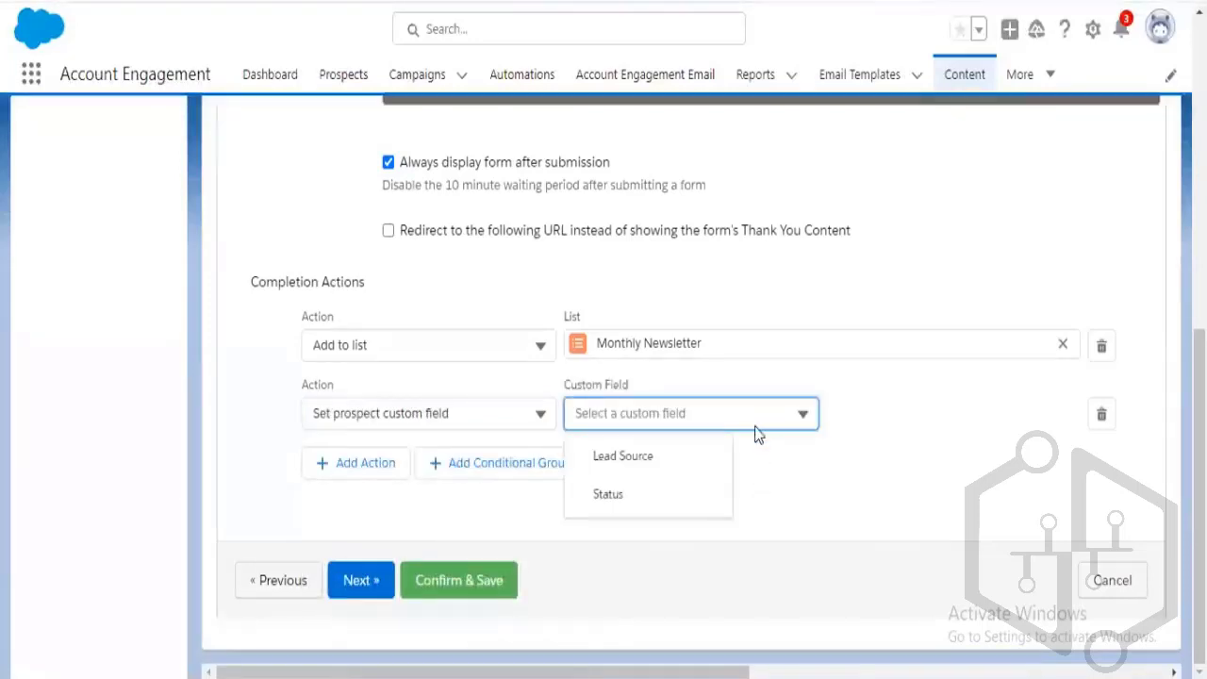
pyautogui.click(679, 474)
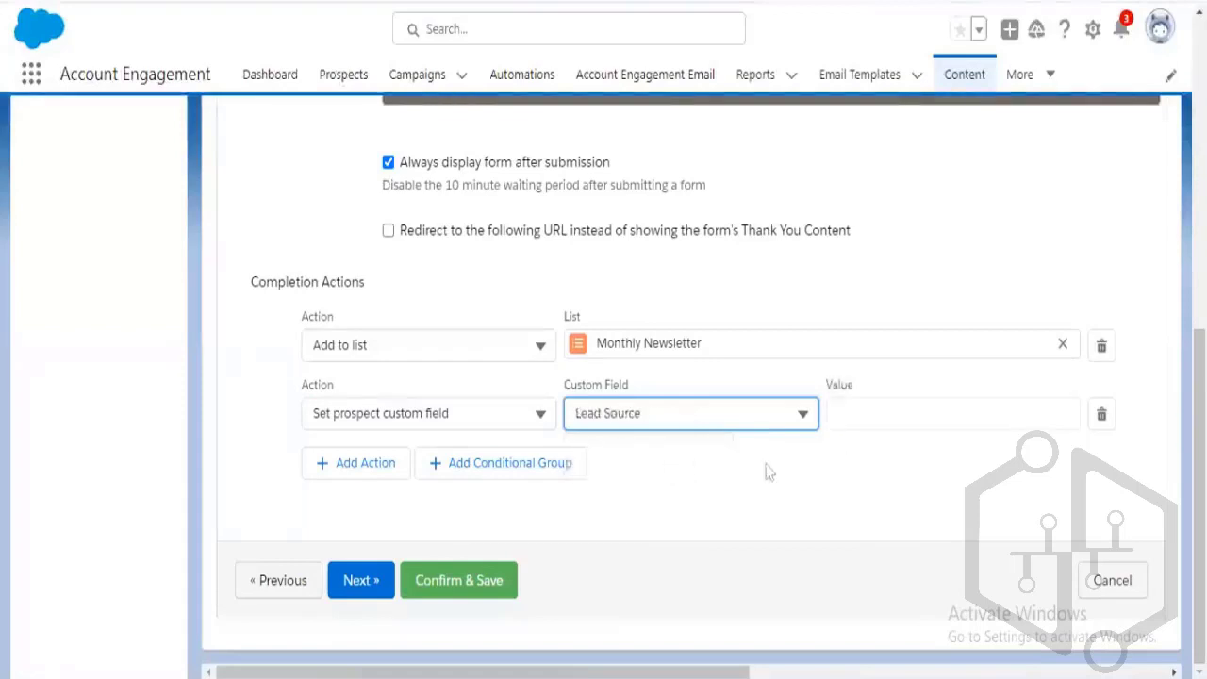
# Enter the value for the Lead Source completion action, and confirm and save the form
pyautogui.click(914, 419)
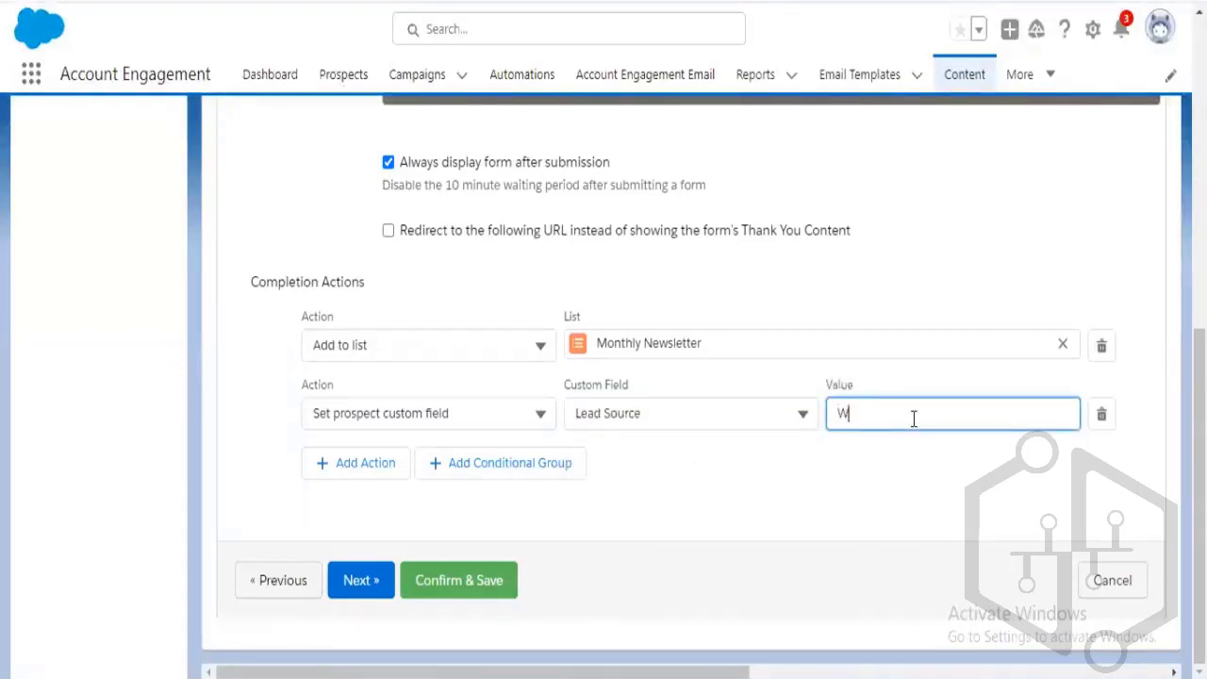
pyautogui.click(899, 495)
pyautogui.click(479, 593)
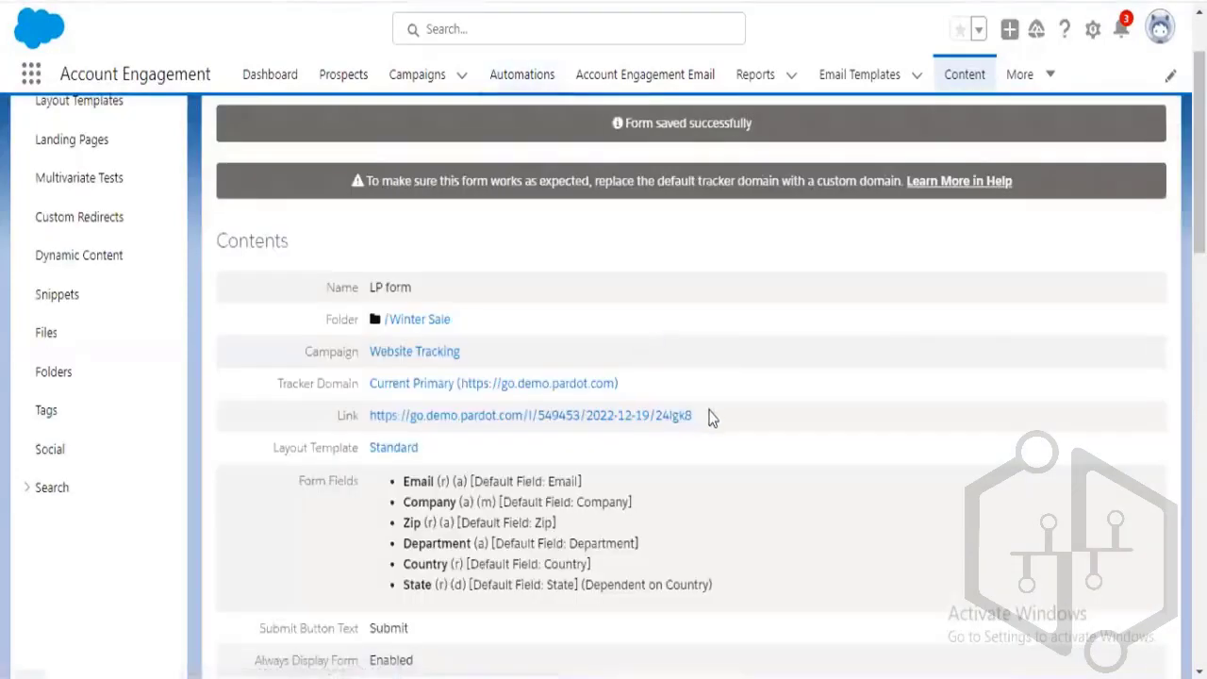
# Select the full link of the saved LP form for copying
pyautogui.moveTo(693, 415); pyautogui.dragTo(370, 416)
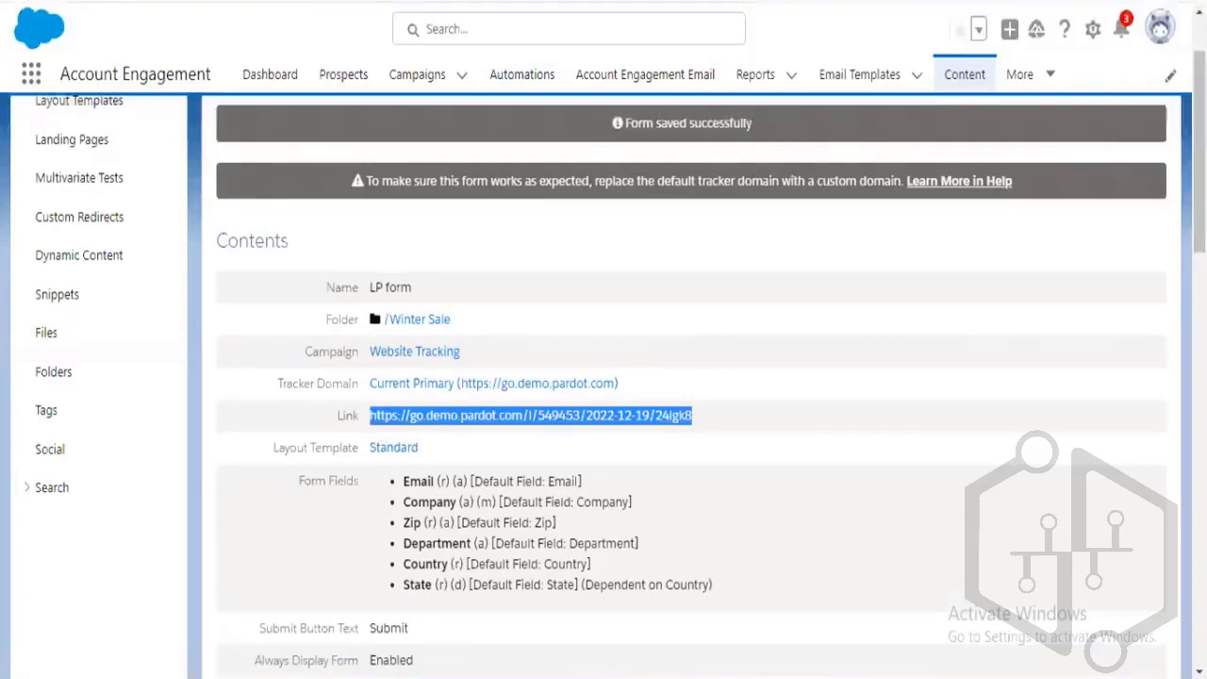
pyautogui.click(1193, 2)
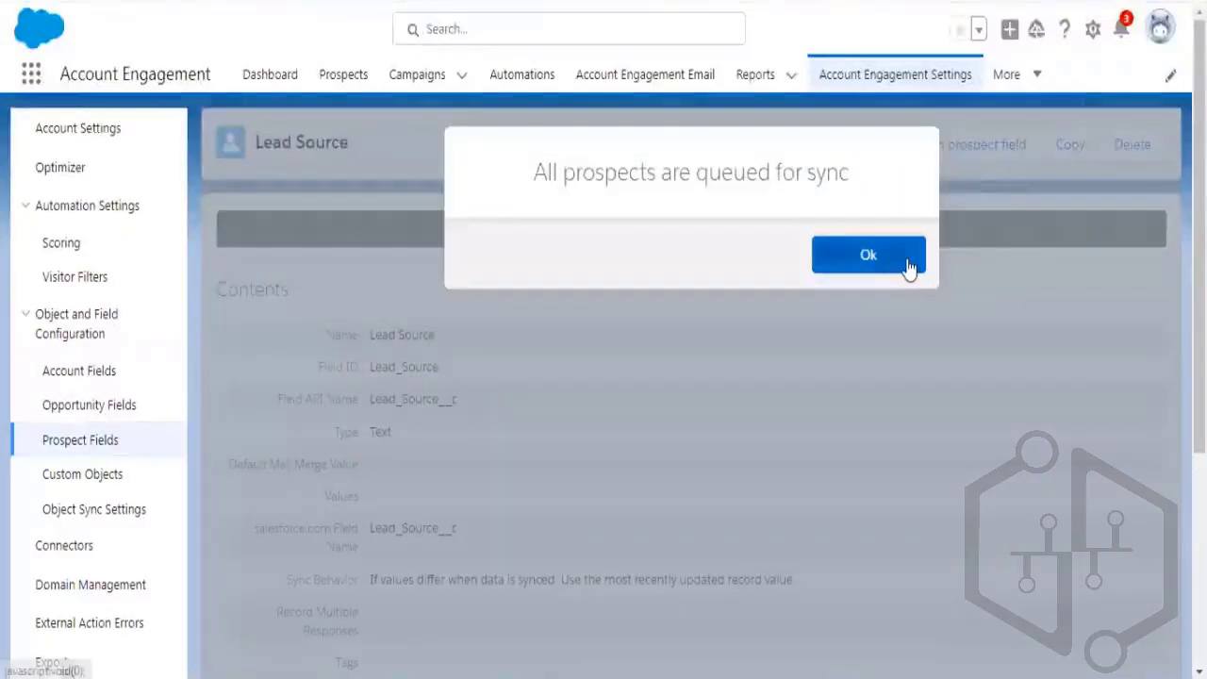
# Dismiss the prospect sync notice and open the record of the prospect whose company is Test
pyautogui.click(906, 266)
pyautogui.click(343, 75)
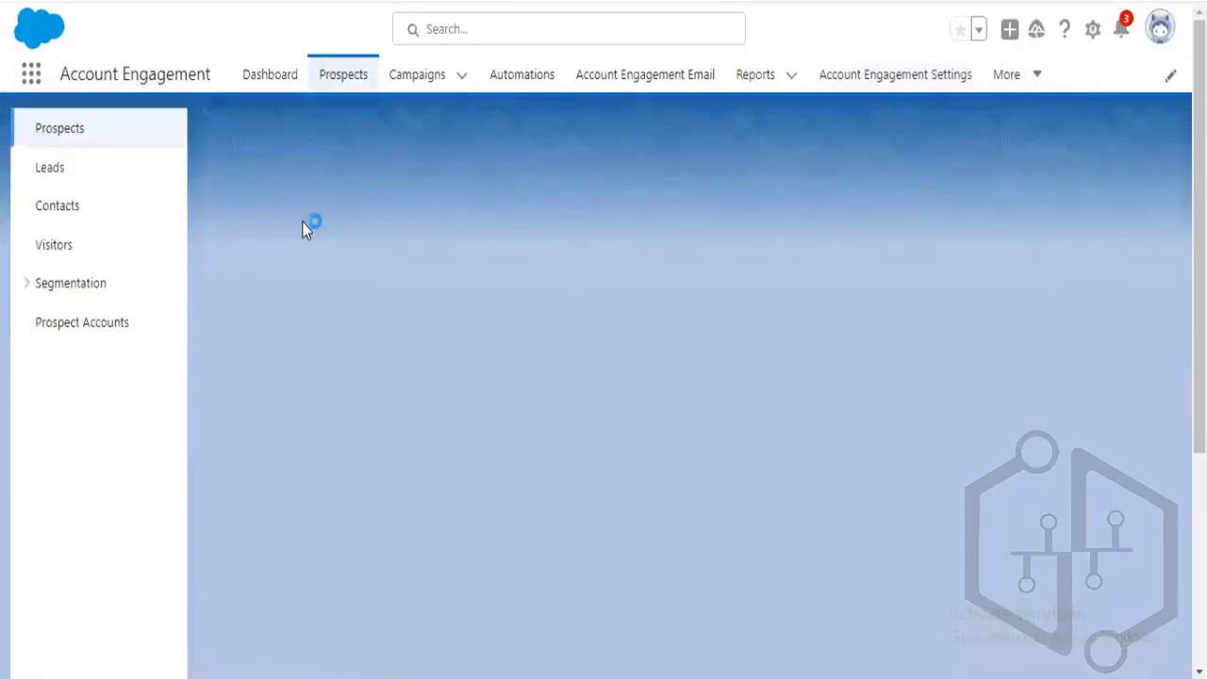
pyautogui.scroll(-1, 642, 283)
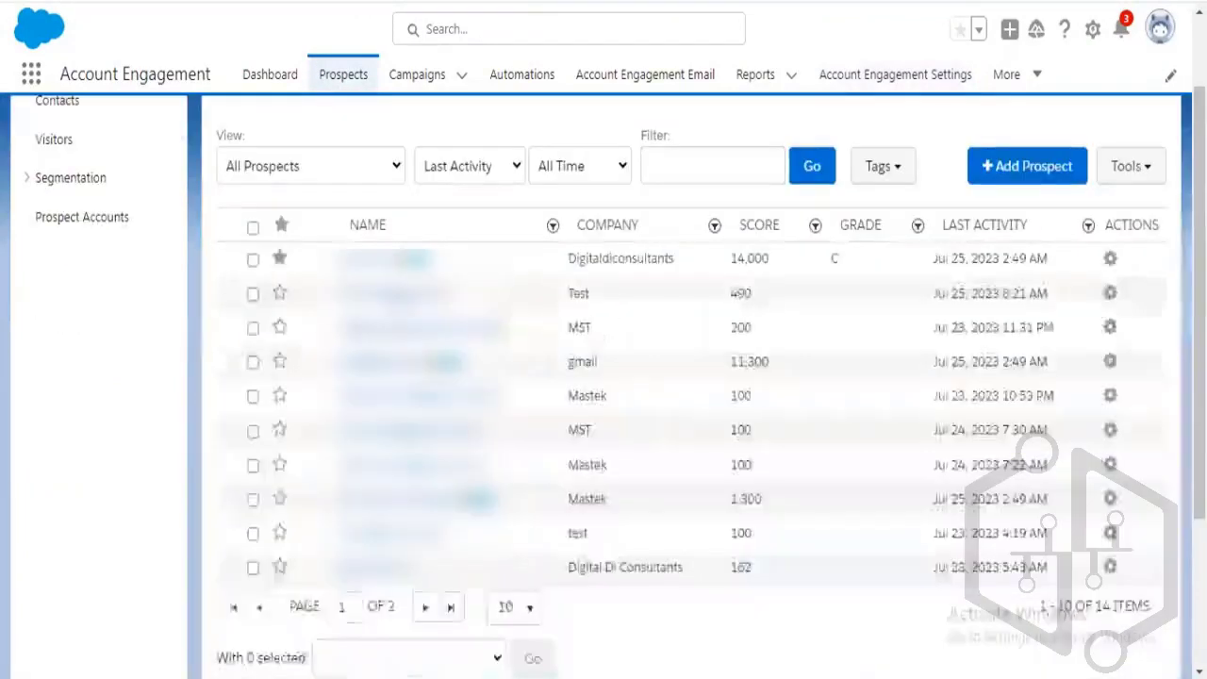
pyautogui.click(395, 294)
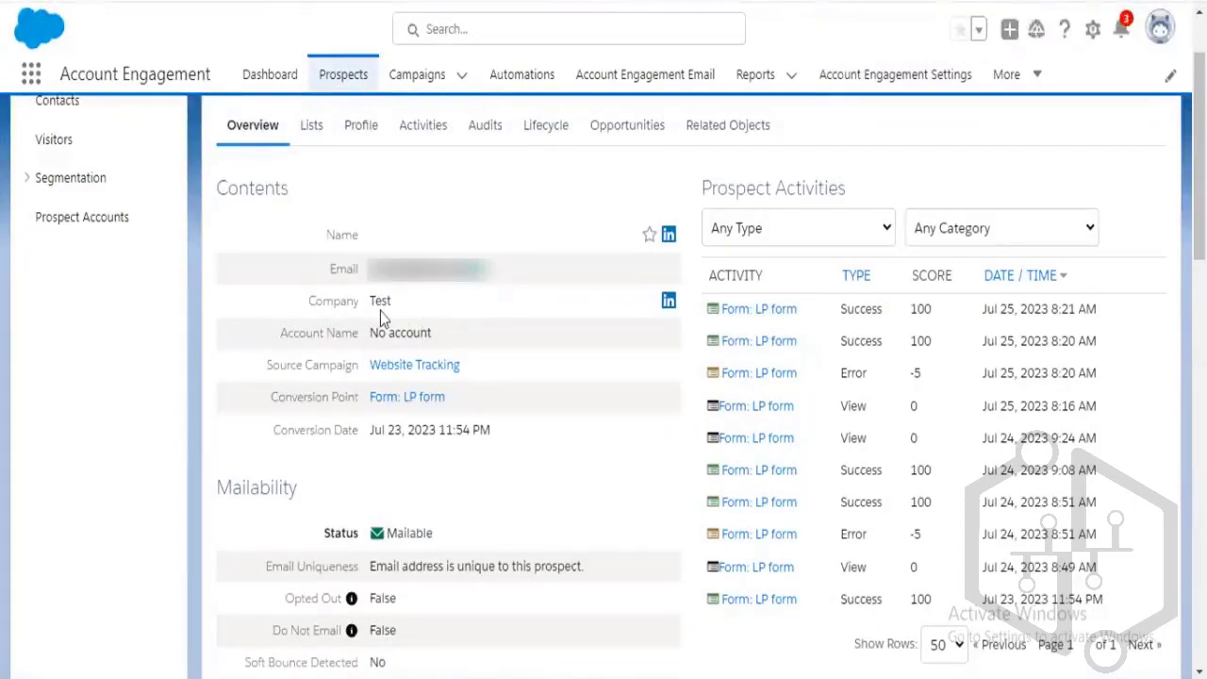
# Check the Lead Source custom field on the prospect's overview
pyautogui.scroll(-2, 588, 415)
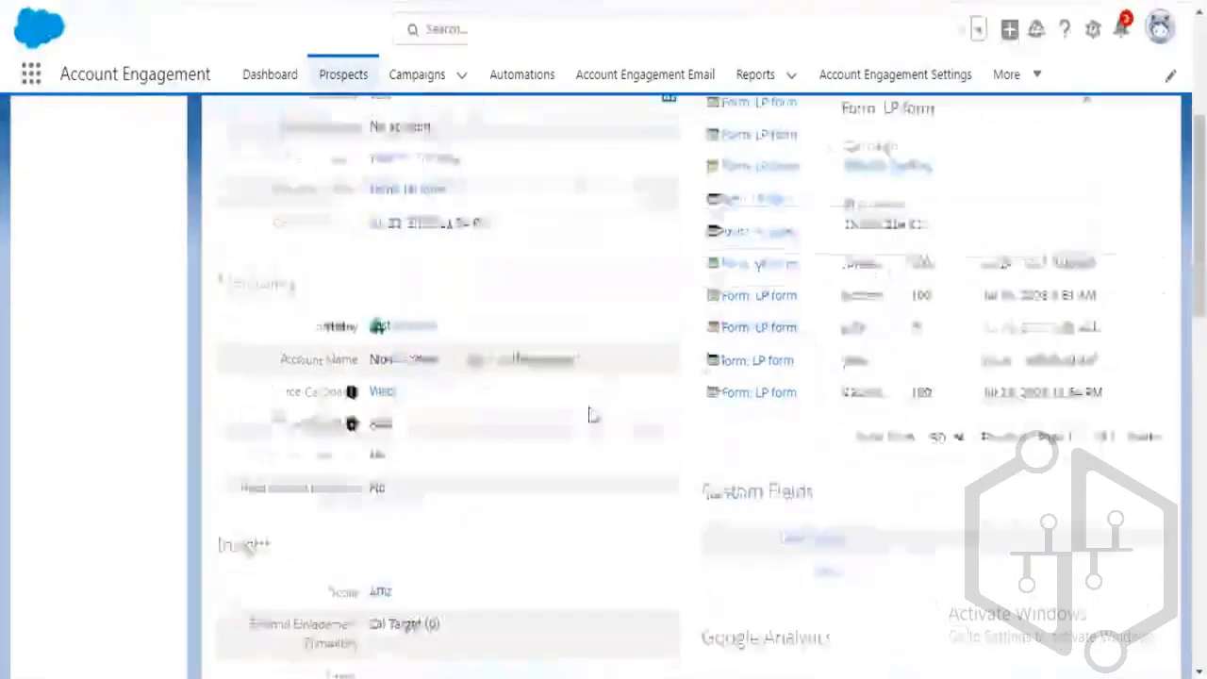
pyautogui.scroll(-2, 588, 415)
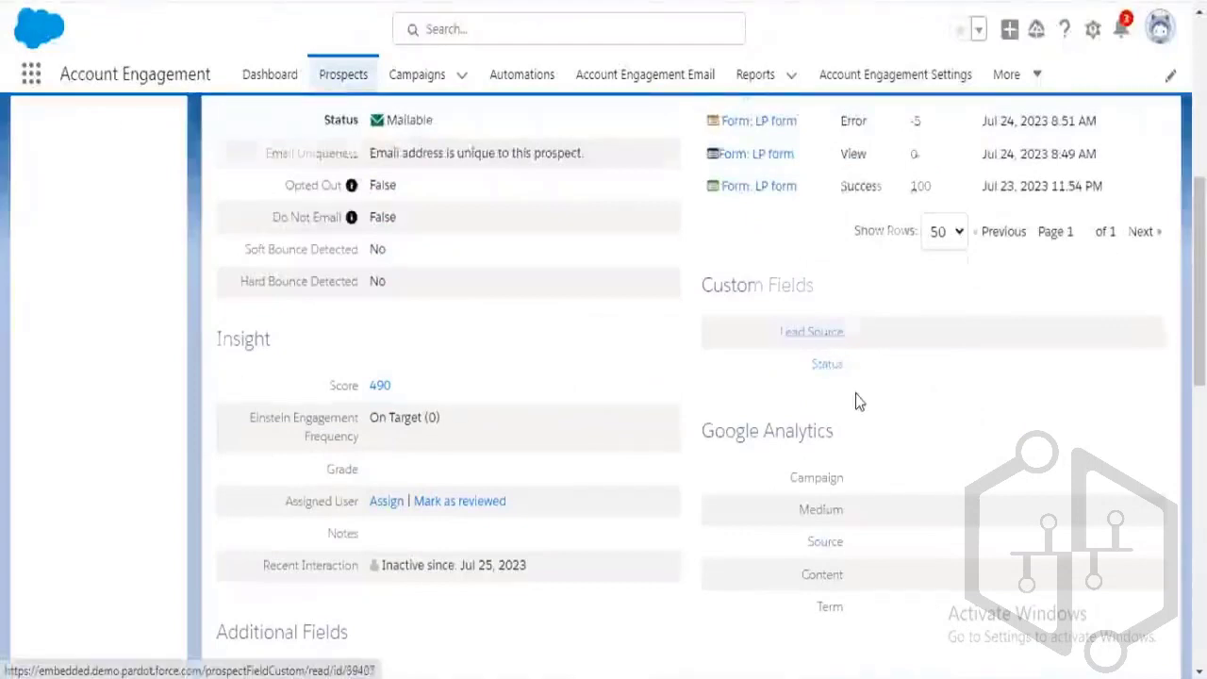
pyautogui.scroll(5, 855, 393)
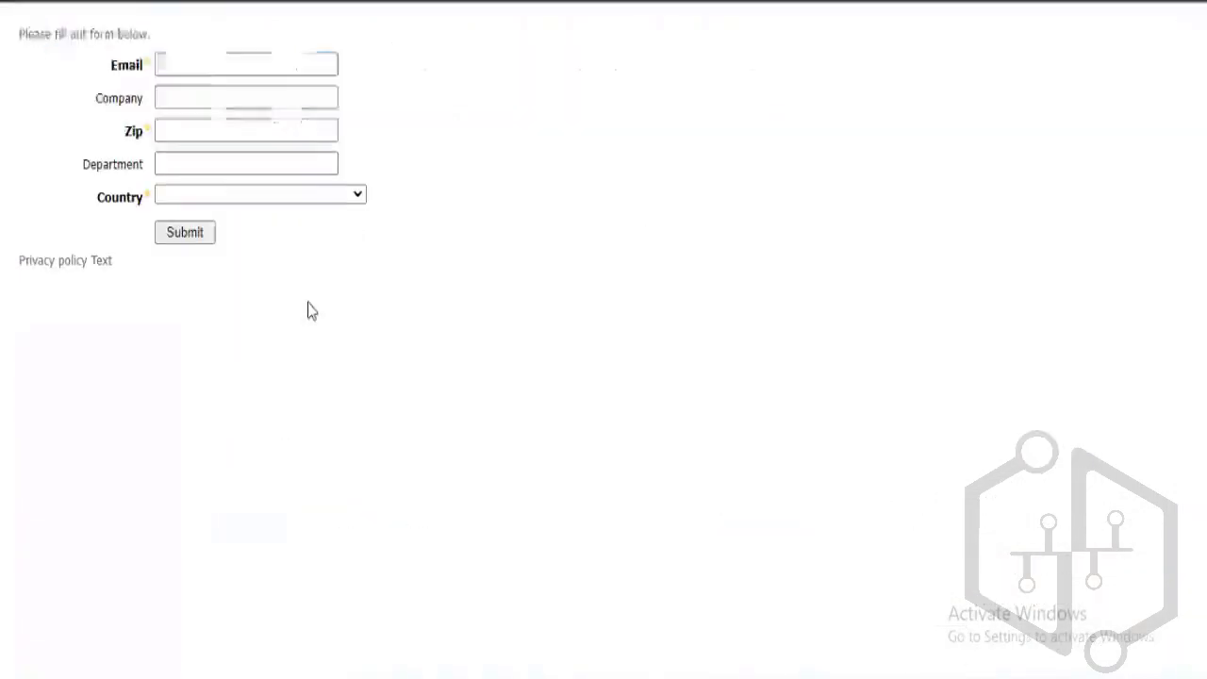
# Fill in the LP form with the prospect's email, company Test, zip 12345 and department test
pyautogui.click(210, 98)
pyautogui.click(256, 149)
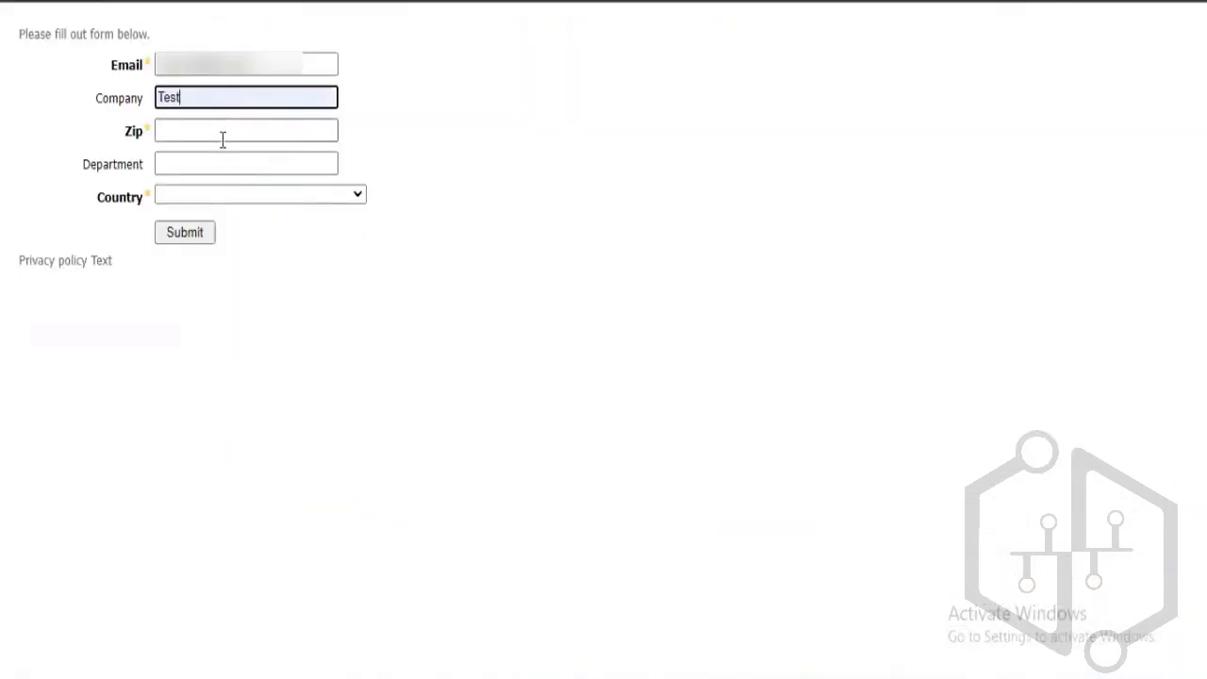
pyautogui.click(223, 140)
pyautogui.click(271, 176)
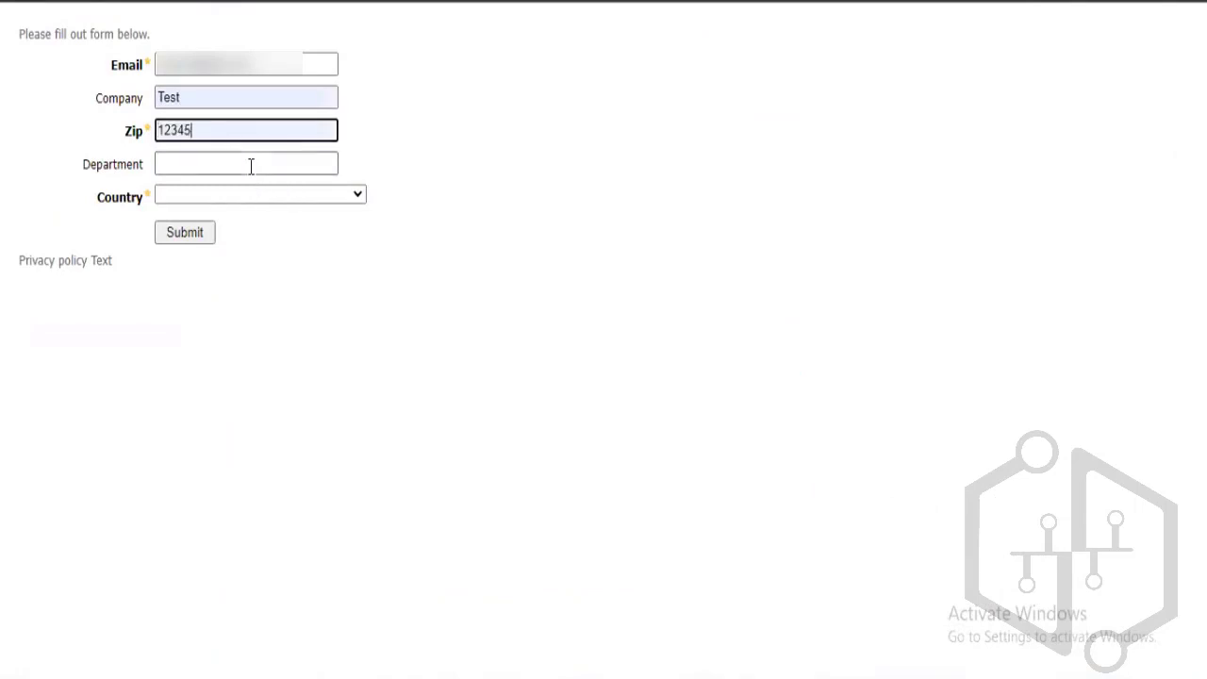
pyautogui.click(251, 164)
pyautogui.click(252, 207)
# Set the form's country to United States and state to Alabama, and submit it
pyautogui.click(212, 195)
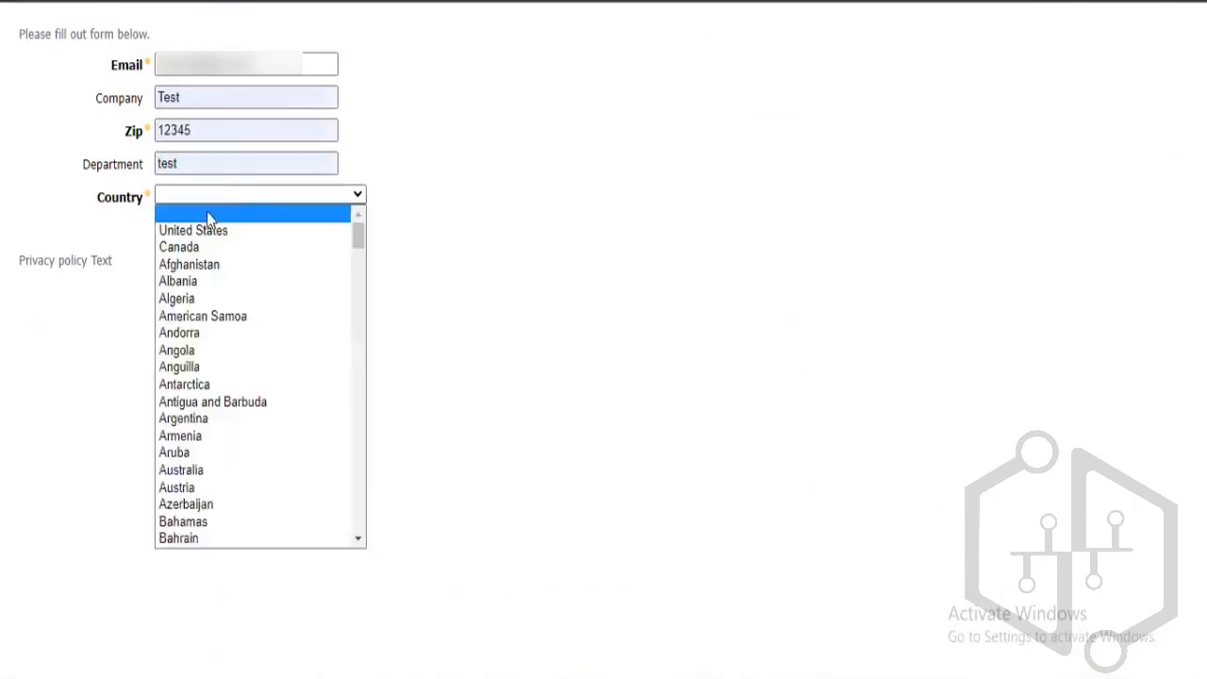
pyautogui.click(200, 230)
pyautogui.click(192, 228)
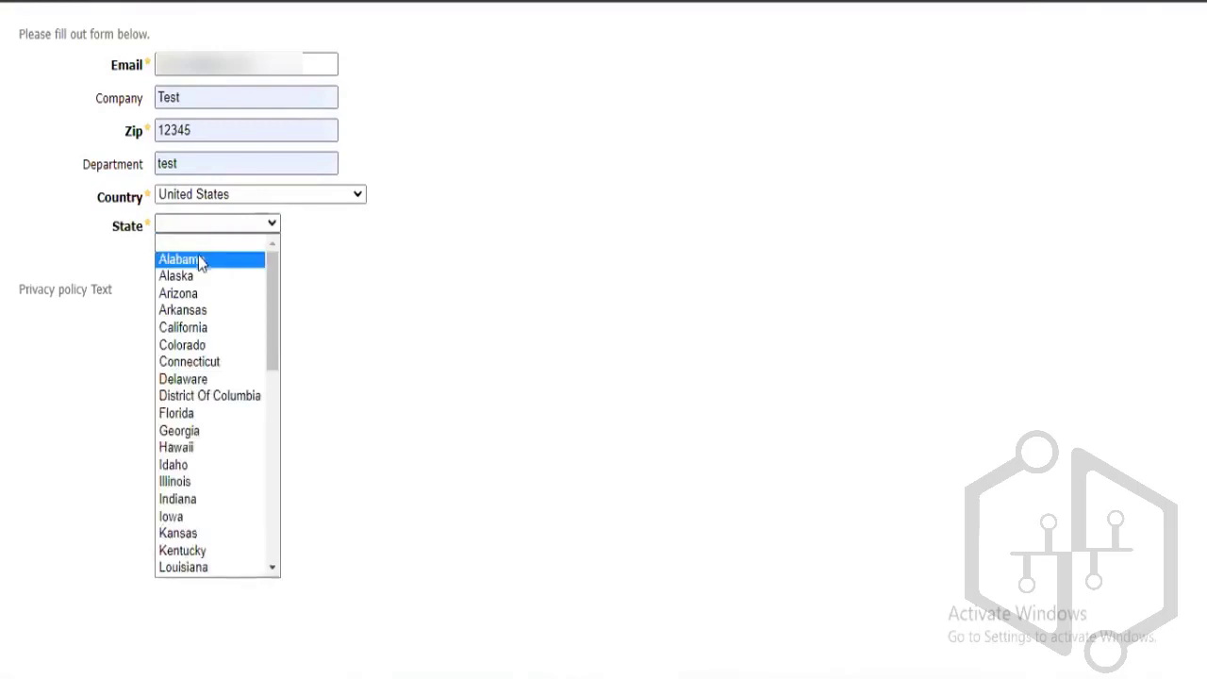
pyautogui.click(200, 262)
pyautogui.click(185, 268)
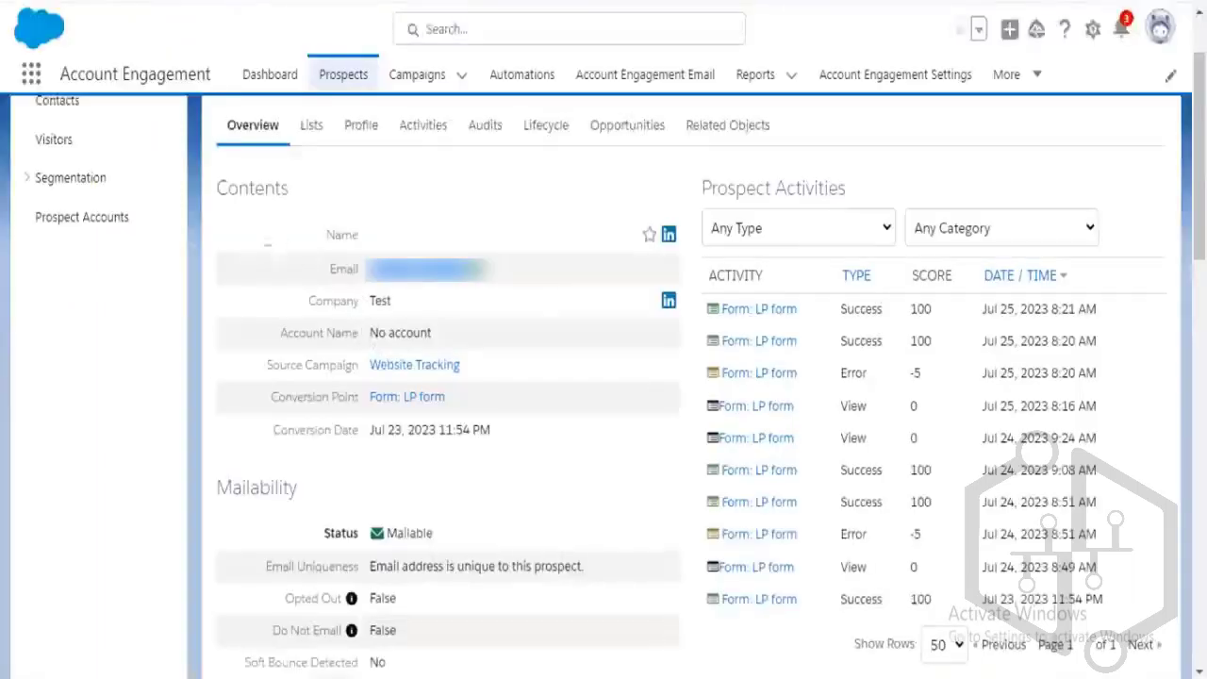
# Reload the prospect record and examine its newest LP form activity and its audit history
pyautogui.scroll(2, 167, 135)
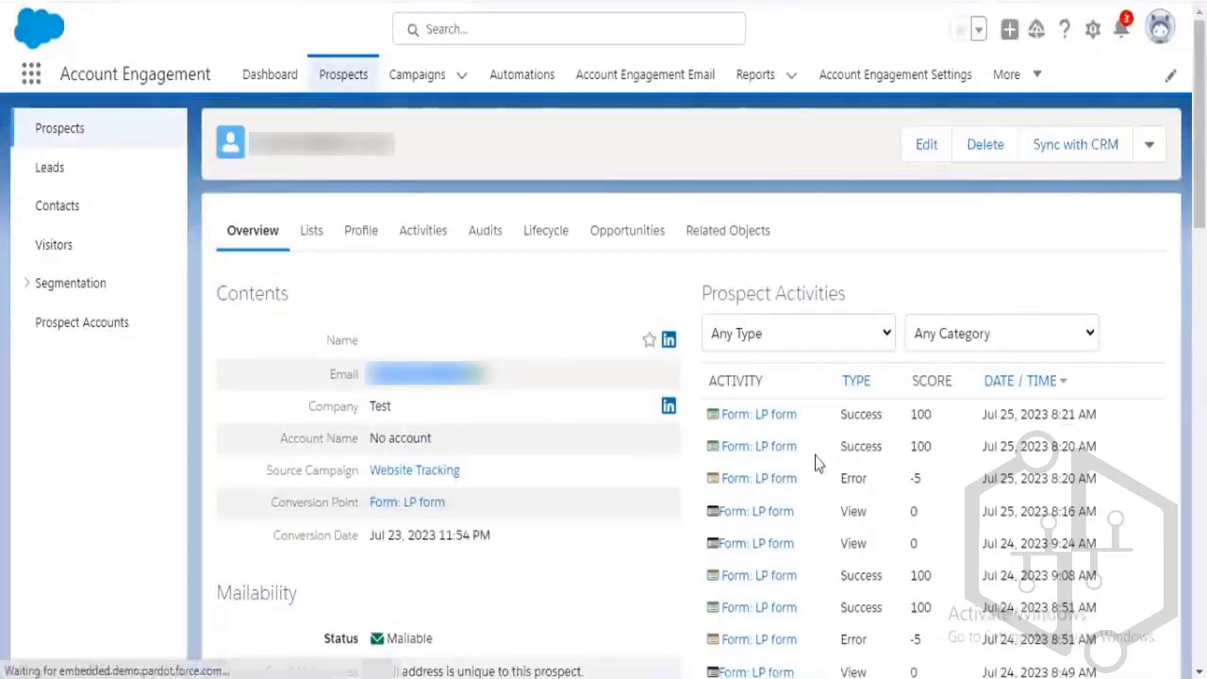
pyautogui.click(774, 440)
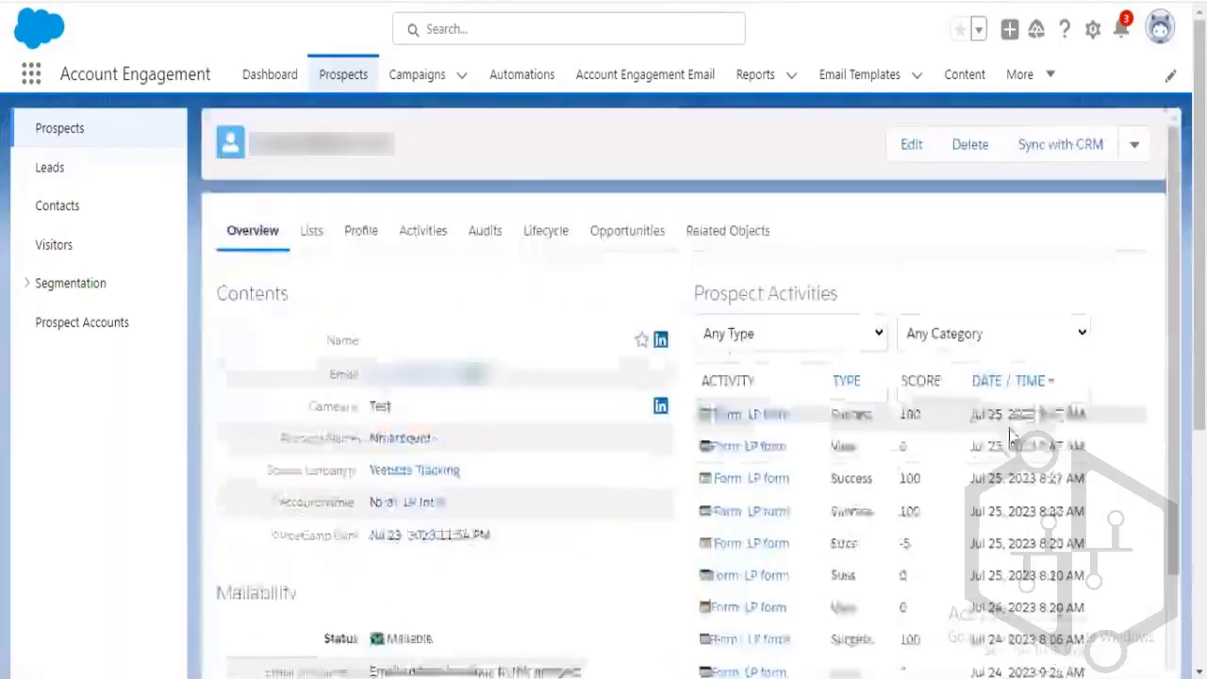
pyautogui.click(754, 415)
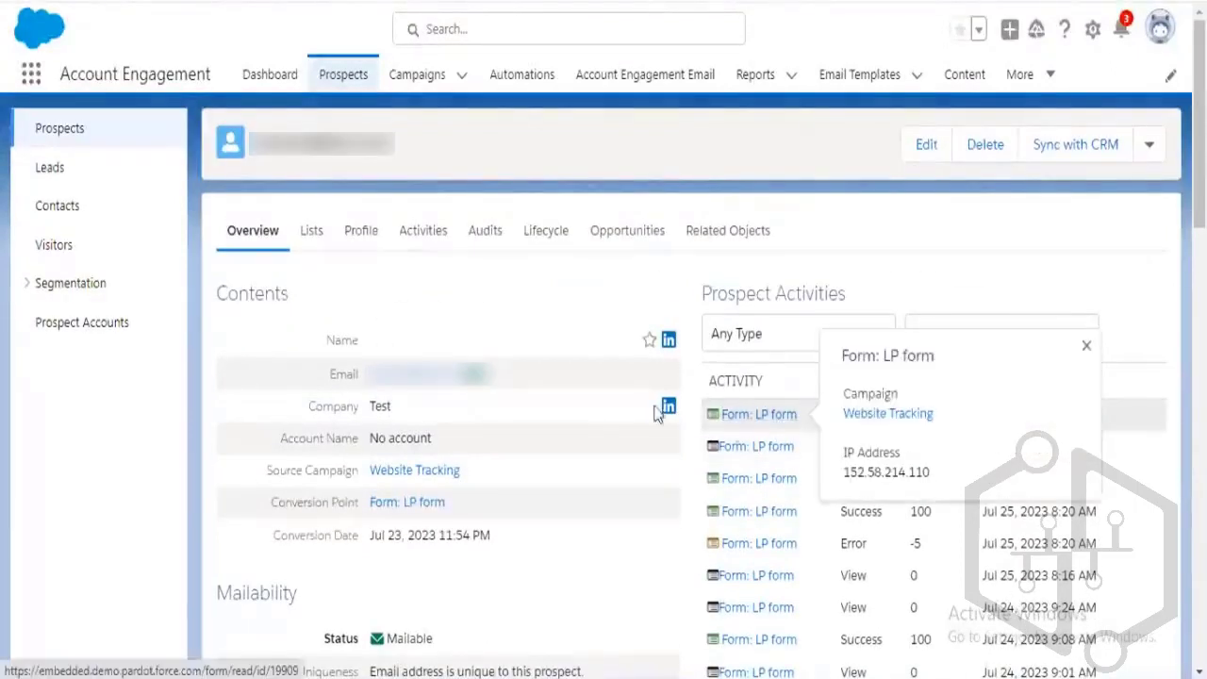
pyautogui.click(488, 236)
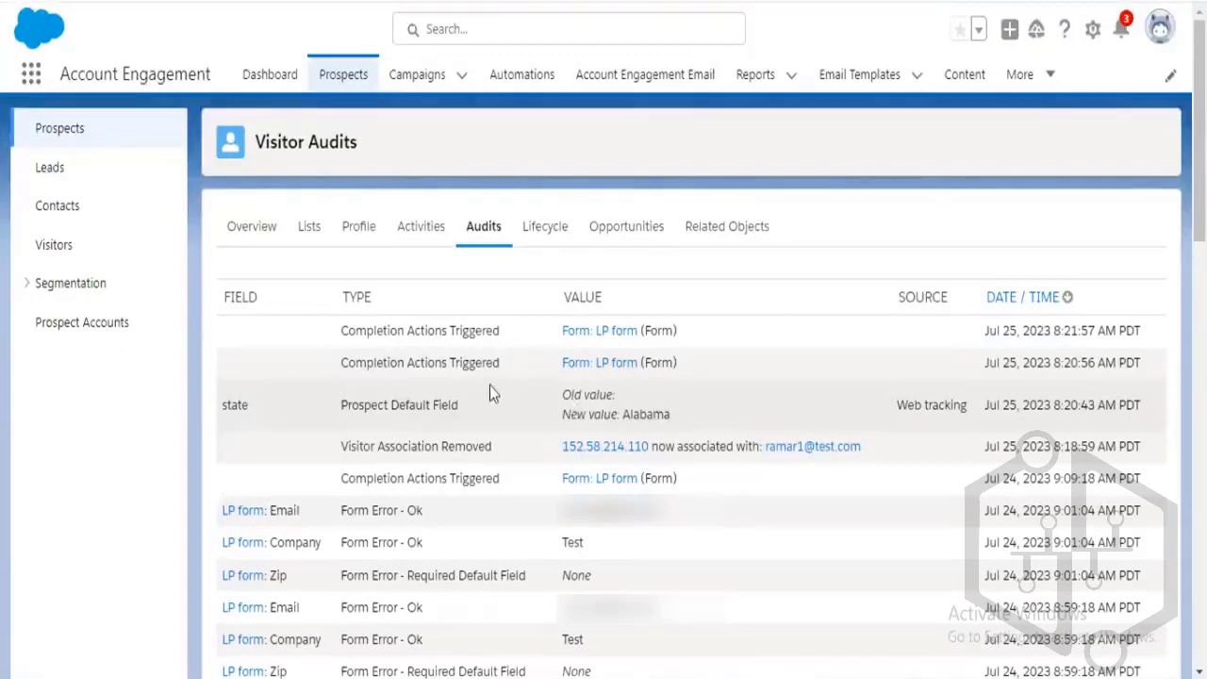
# Return to the prospect's overview and check its Lead Source custom field and email
pyautogui.click(258, 231)
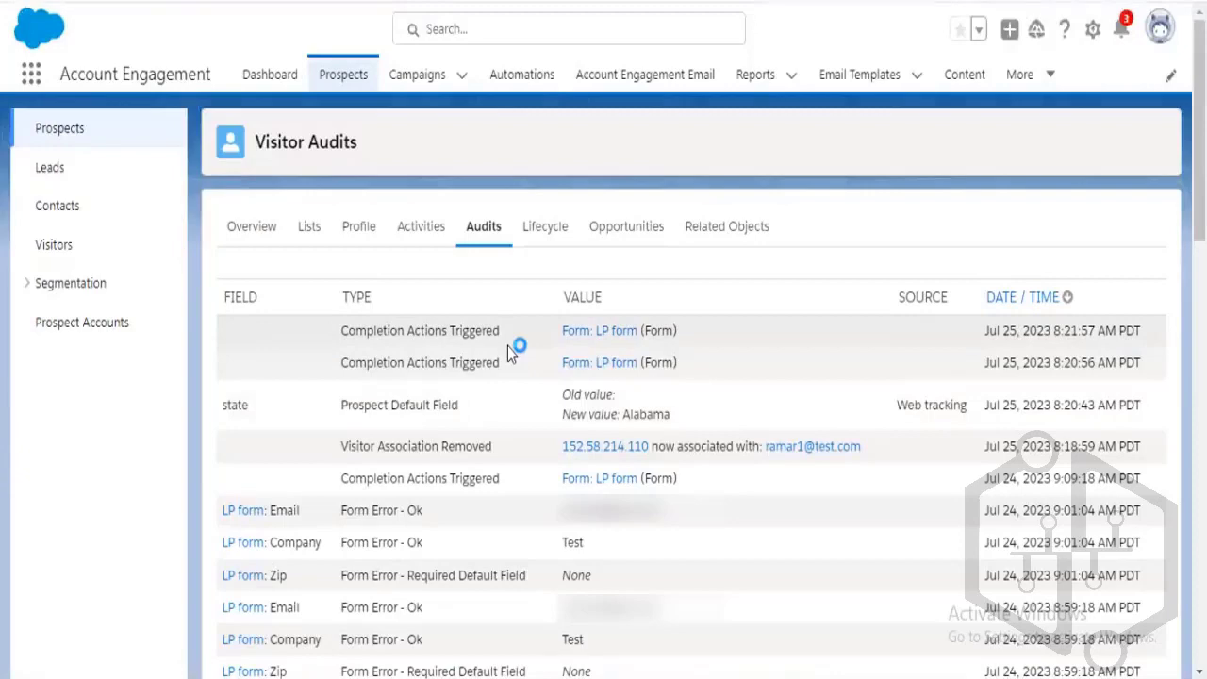
pyautogui.scroll(-5, 848, 443)
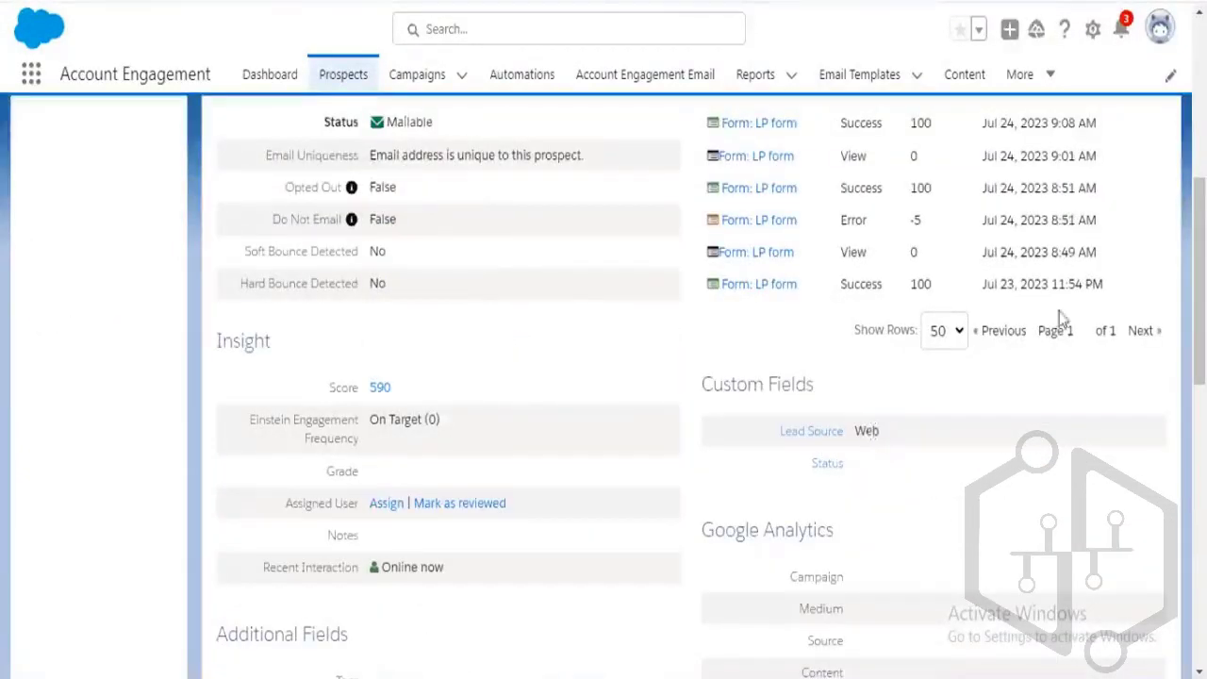
pyautogui.scroll(3, 470, 408)
pyautogui.scroll(3, 470, 408)
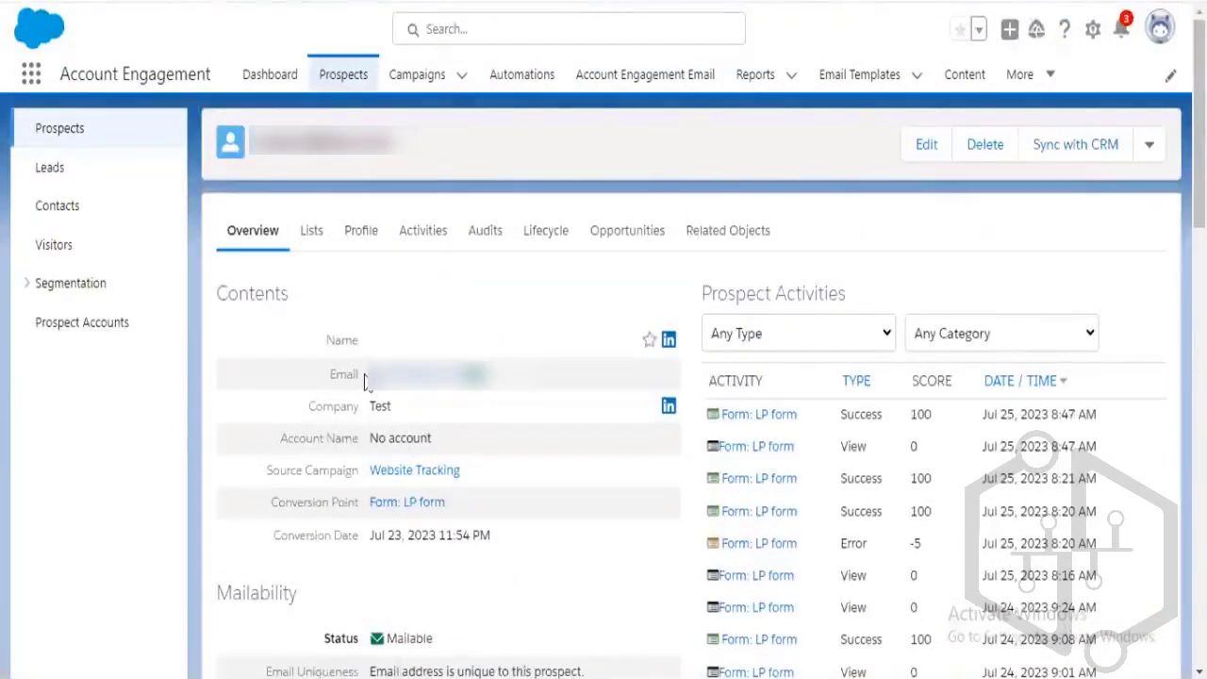
pyautogui.moveTo(364, 380); pyautogui.dragTo(463, 391)
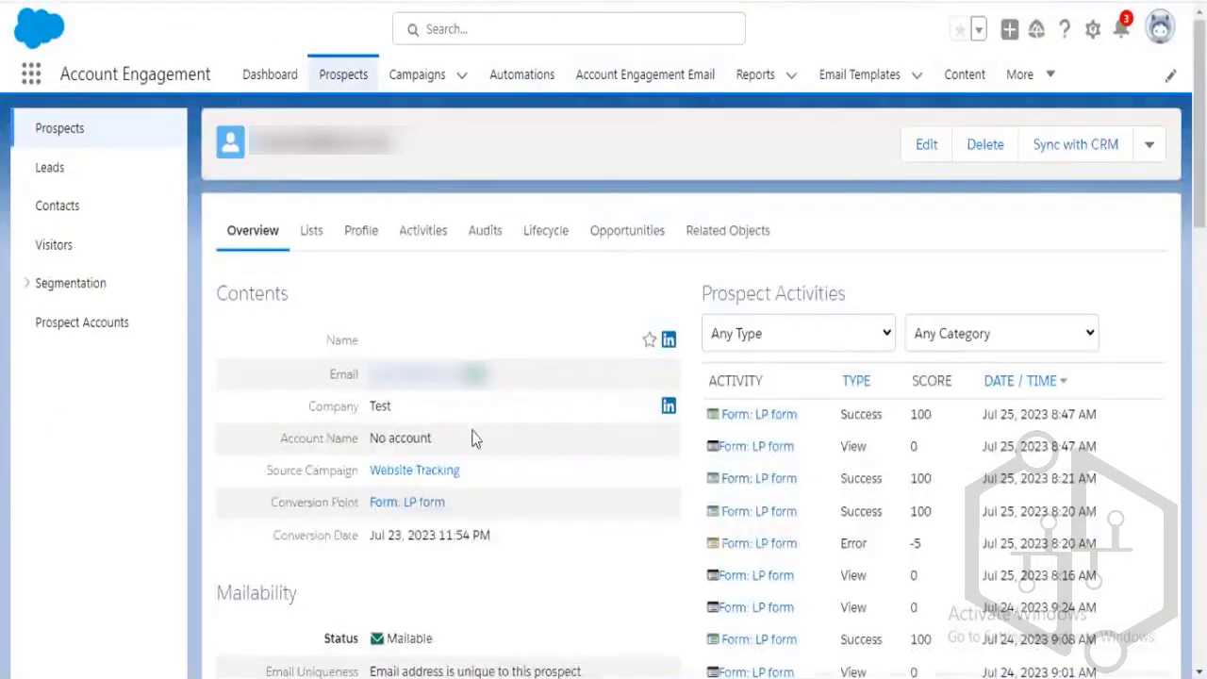
# Assign the prospect to the last user in the user list
pyautogui.scroll(-7, 458, 480)
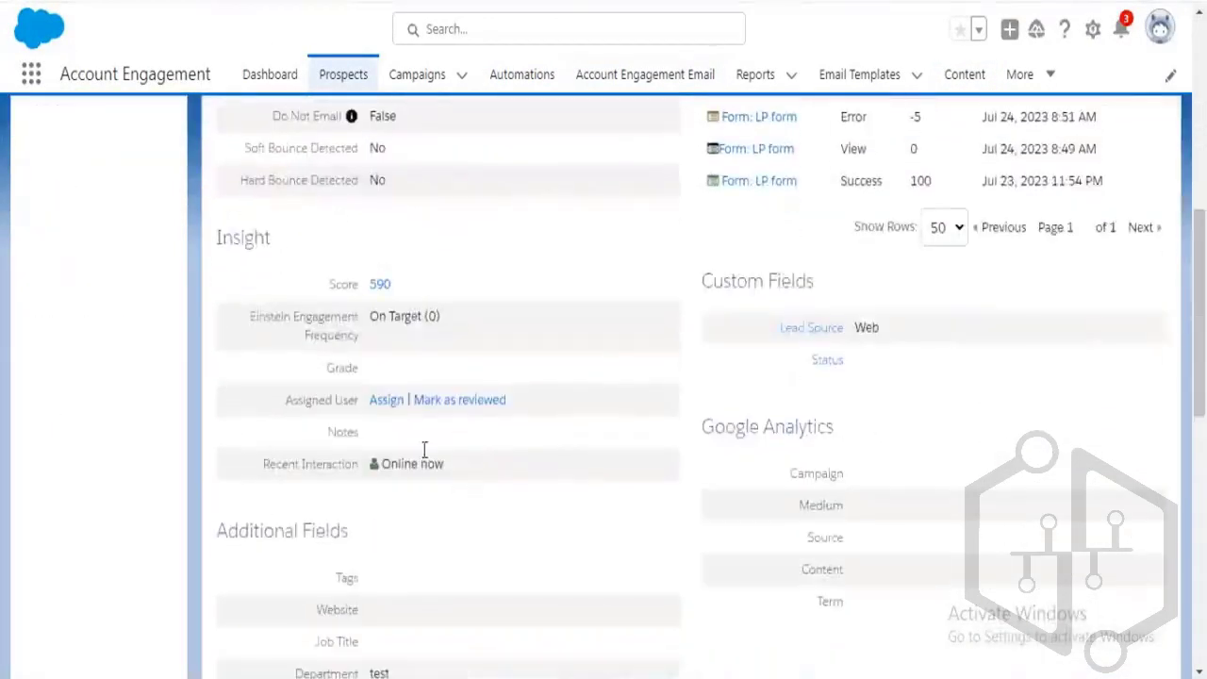
pyautogui.click(389, 401)
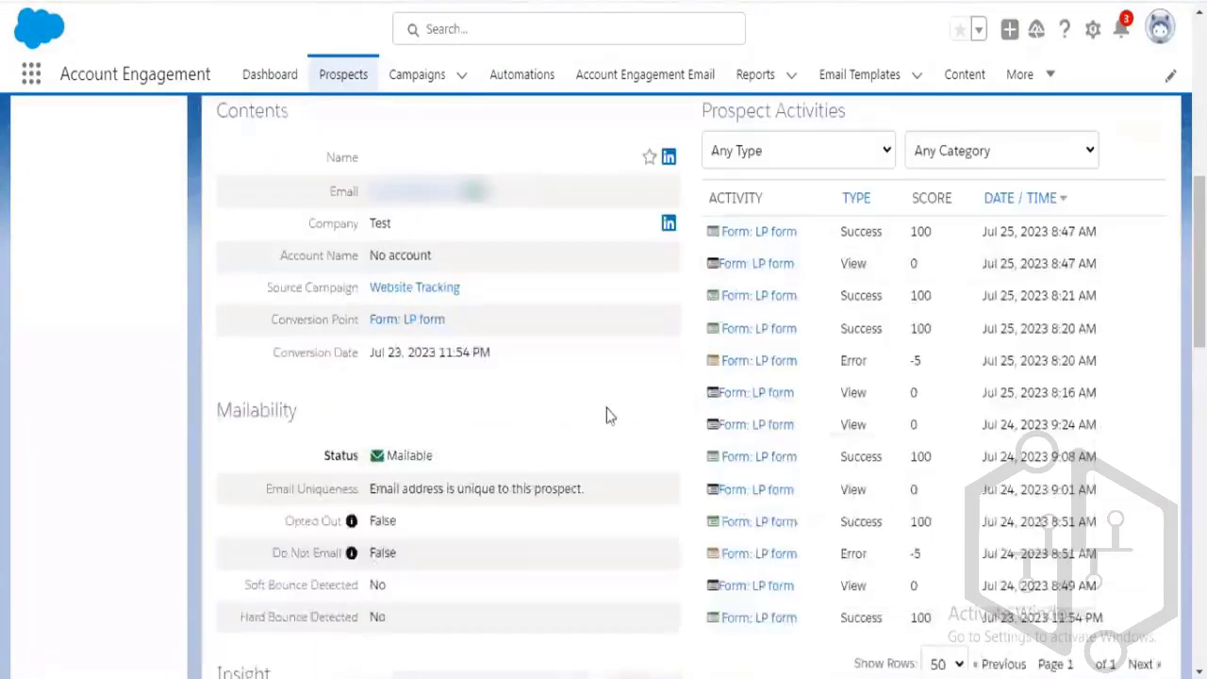
pyautogui.scroll(-2, 607, 408)
pyautogui.scroll(5, 606, 408)
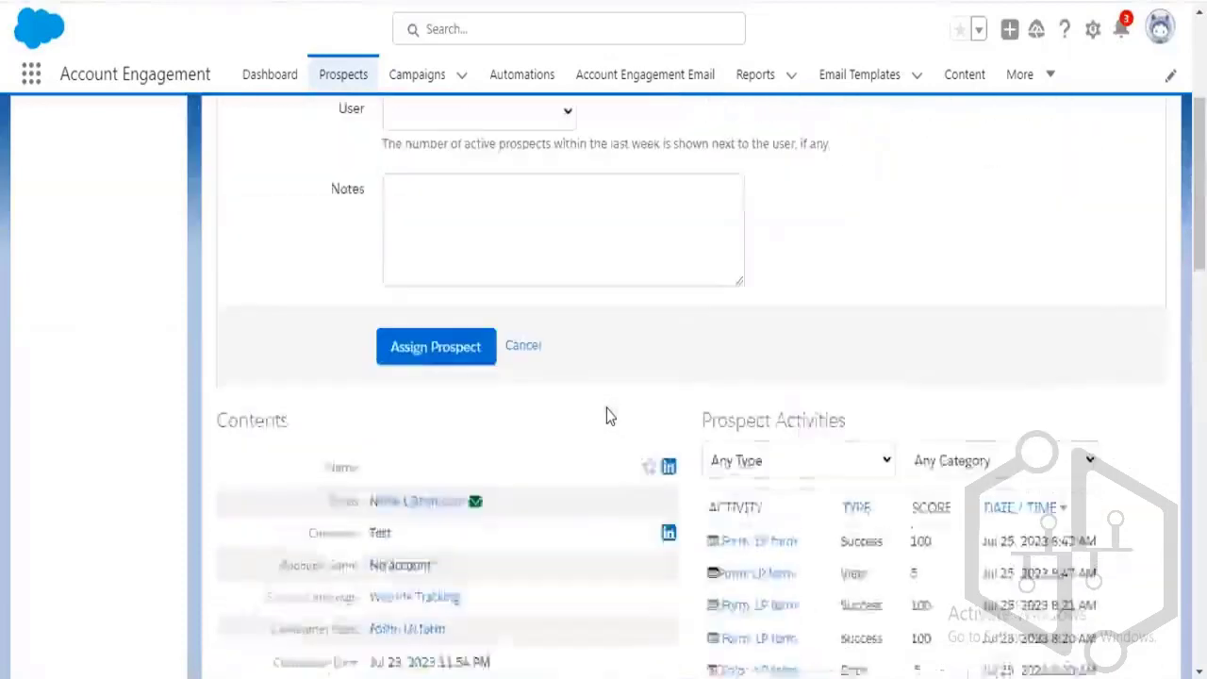
pyautogui.scroll(3, 607, 408)
pyautogui.click(564, 422)
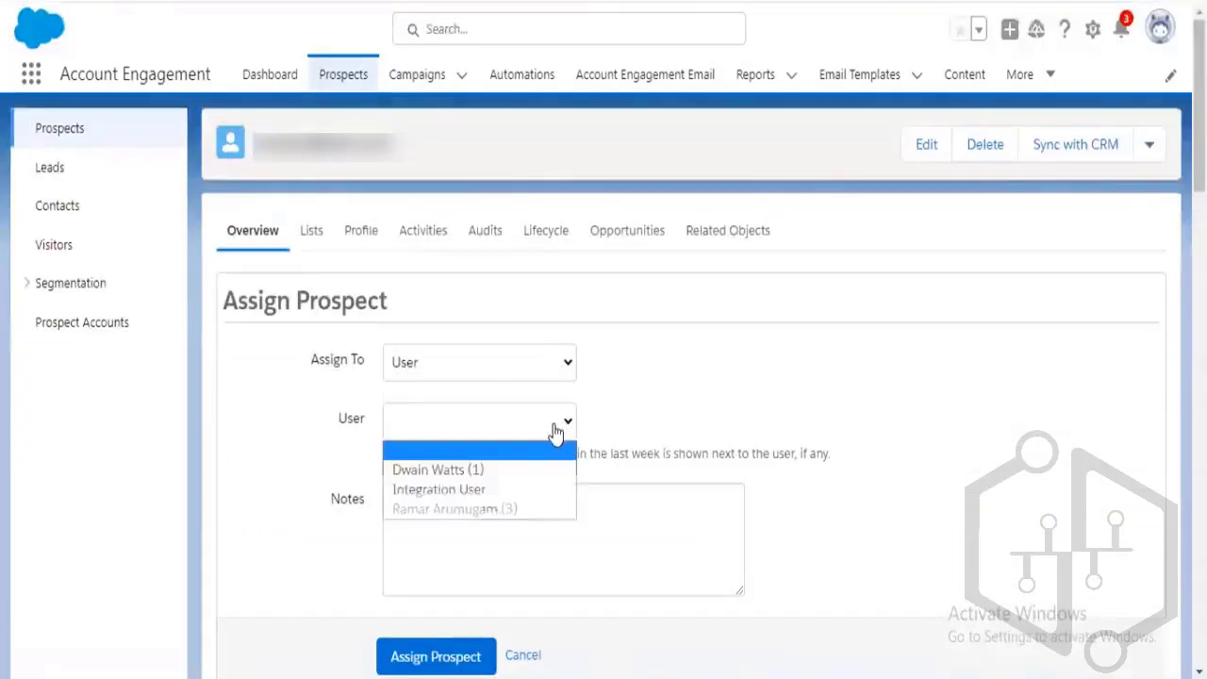
pyautogui.click(504, 509)
pyautogui.scroll(-2, 803, 442)
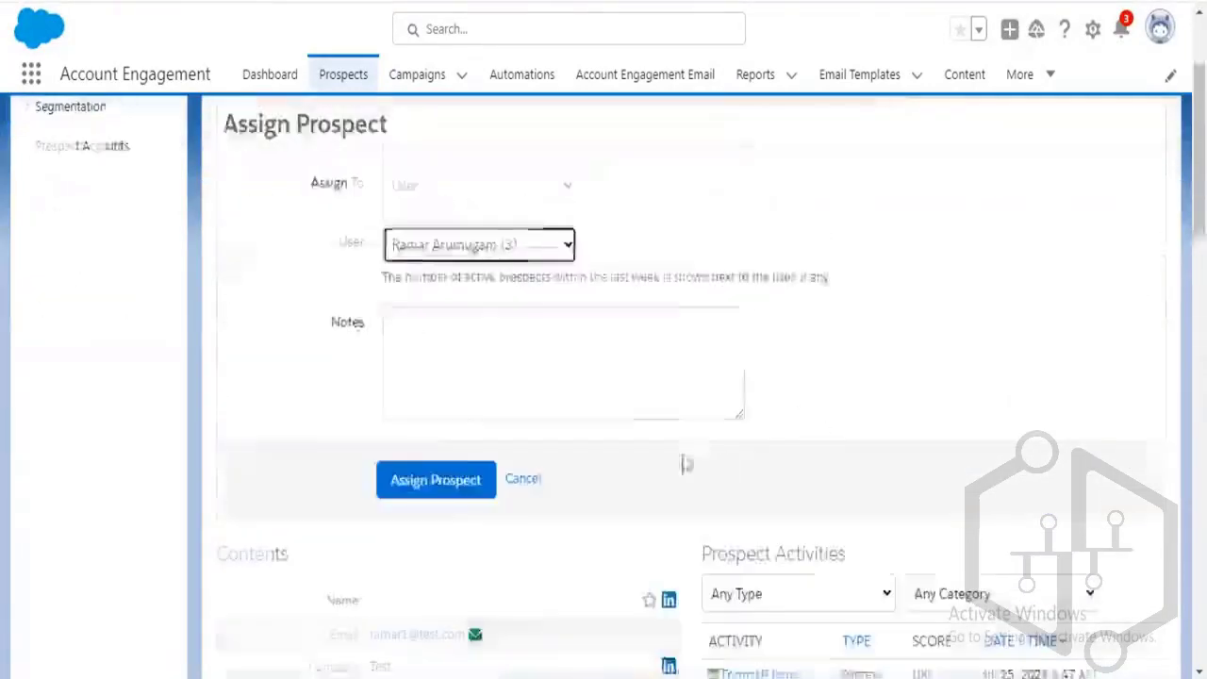
pyautogui.scroll(-3, 687, 463)
pyautogui.click(448, 246)
# Open the prospect's linked Salesforce lead record and view the Lead Source field in its details
pyautogui.scroll(5, 679, 350)
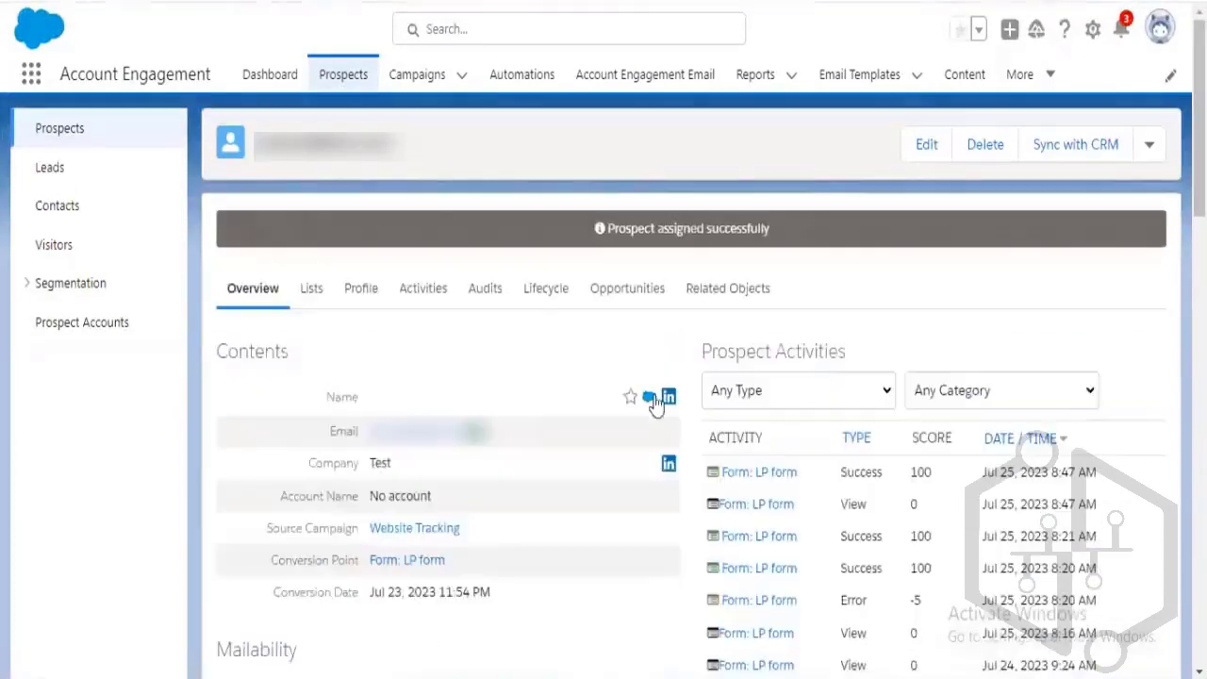
pyautogui.click(650, 398)
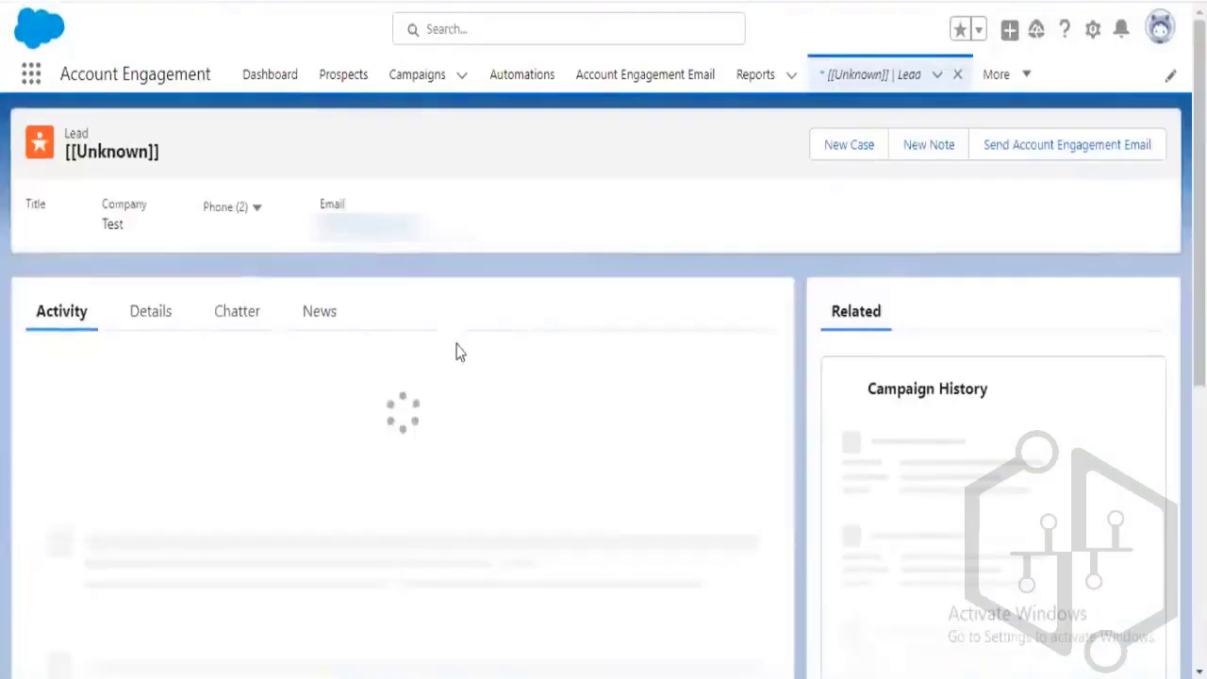
pyautogui.click(158, 314)
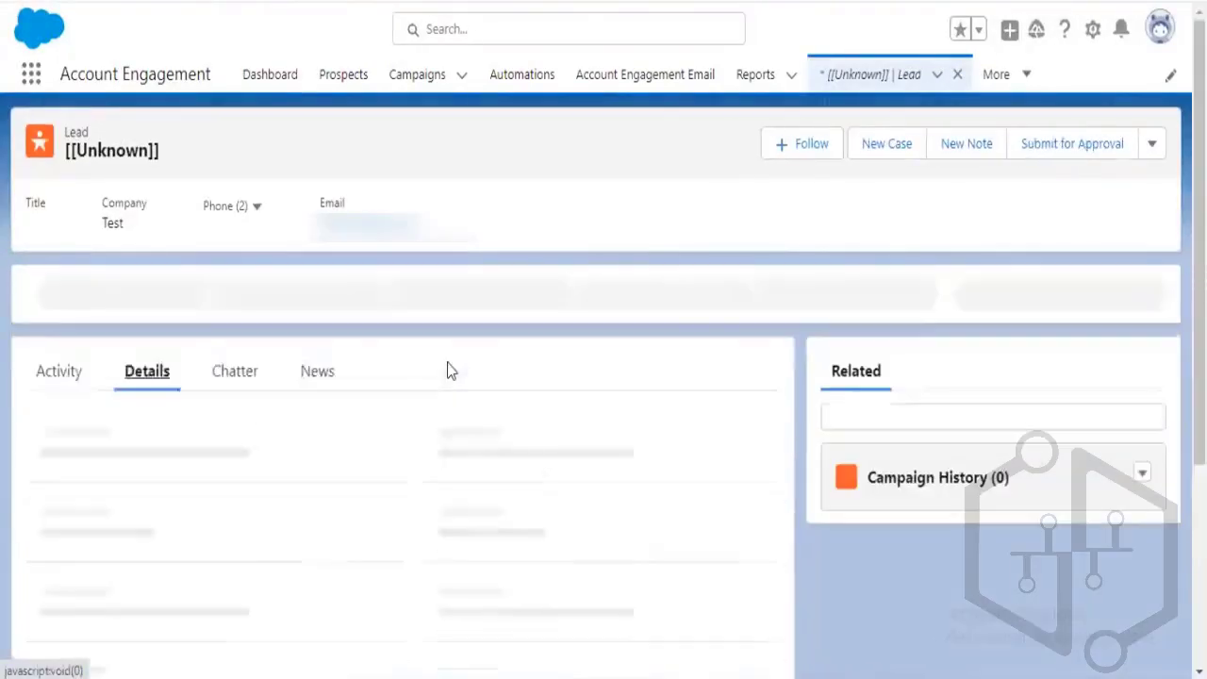
pyautogui.scroll(-5, 449, 371)
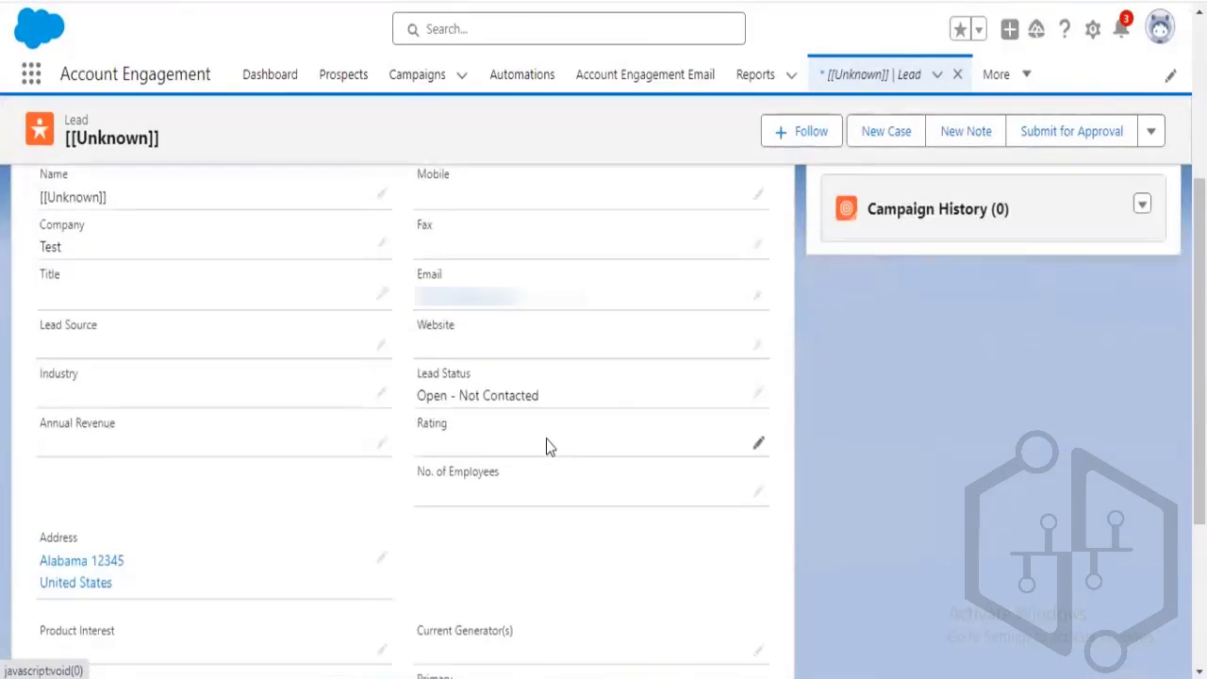
# Review the available Lead Source options in the lead's edit form and cancel the edit
pyautogui.click(382, 345)
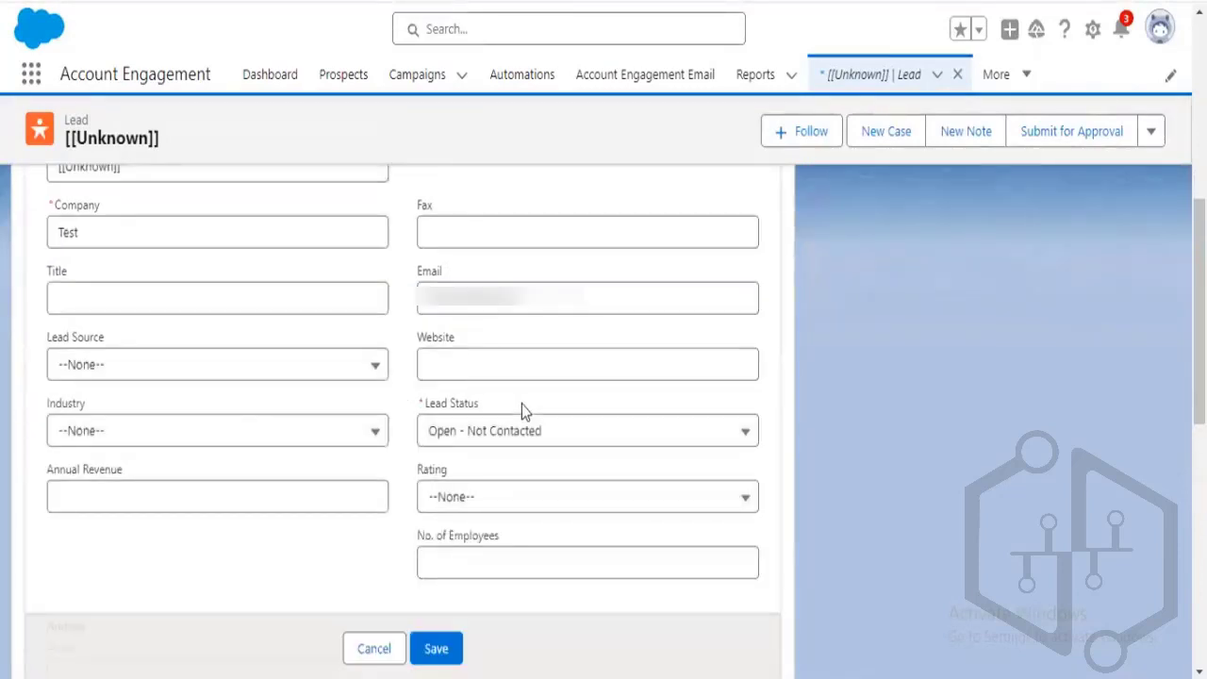
pyautogui.click(382, 367)
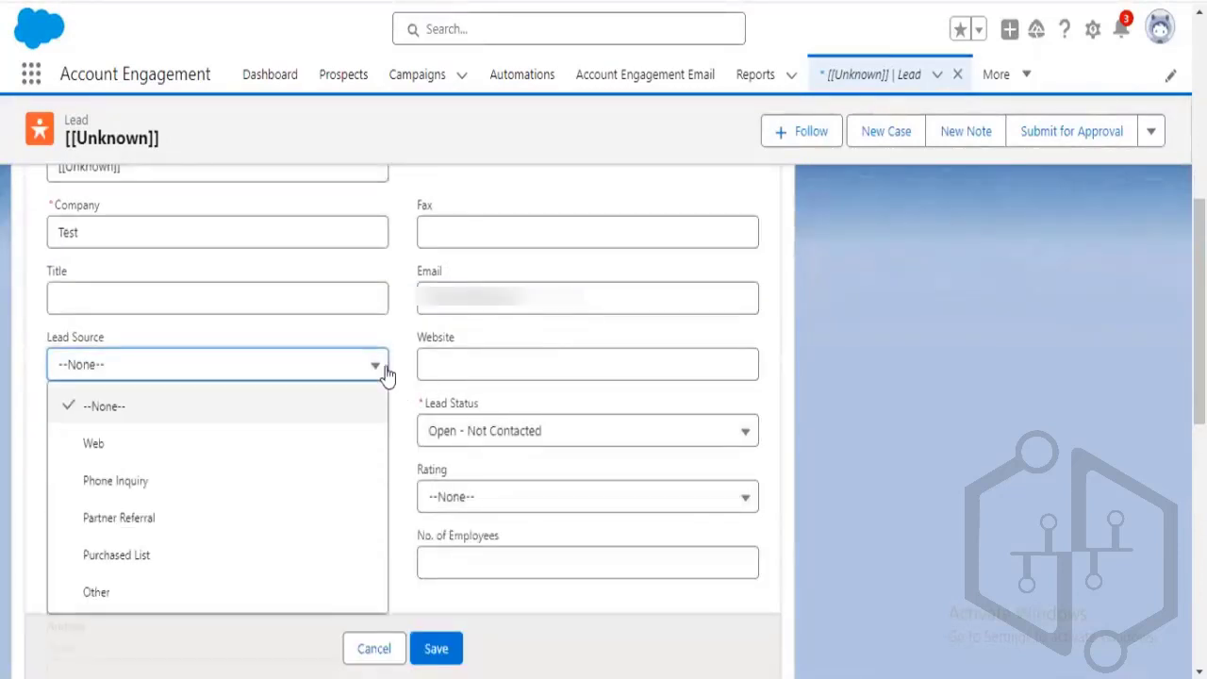
pyautogui.press('Escape')
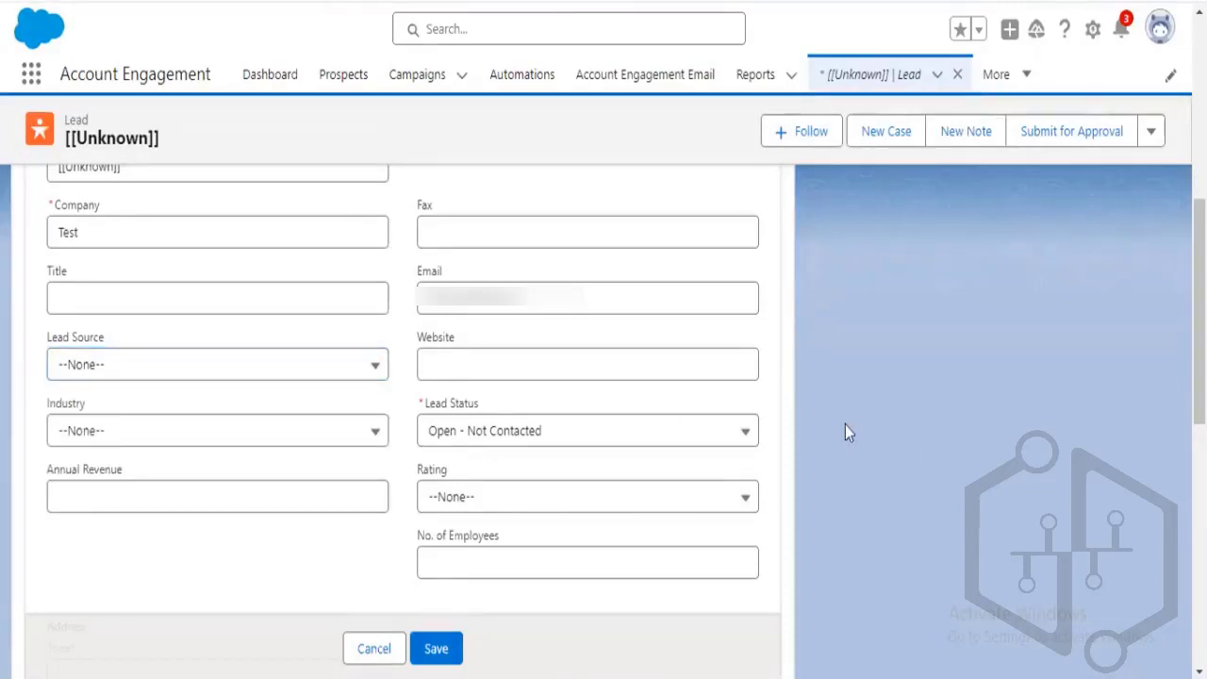
pyautogui.scroll(-8, 845, 425)
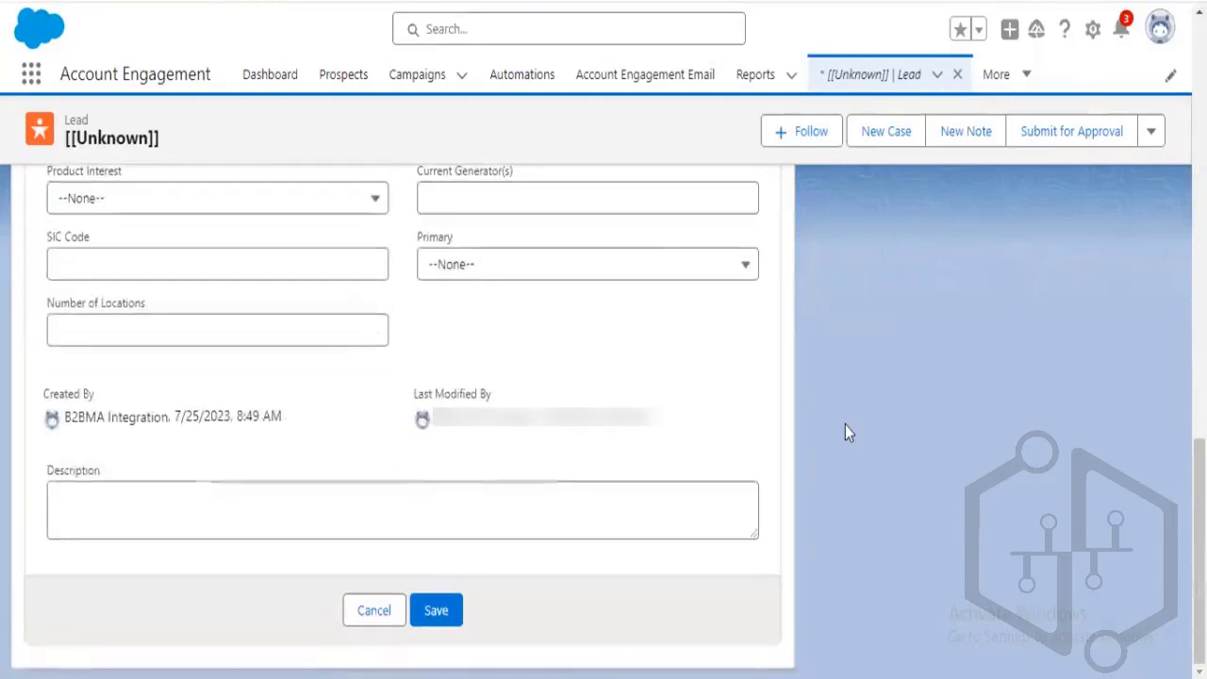
pyautogui.click(372, 609)
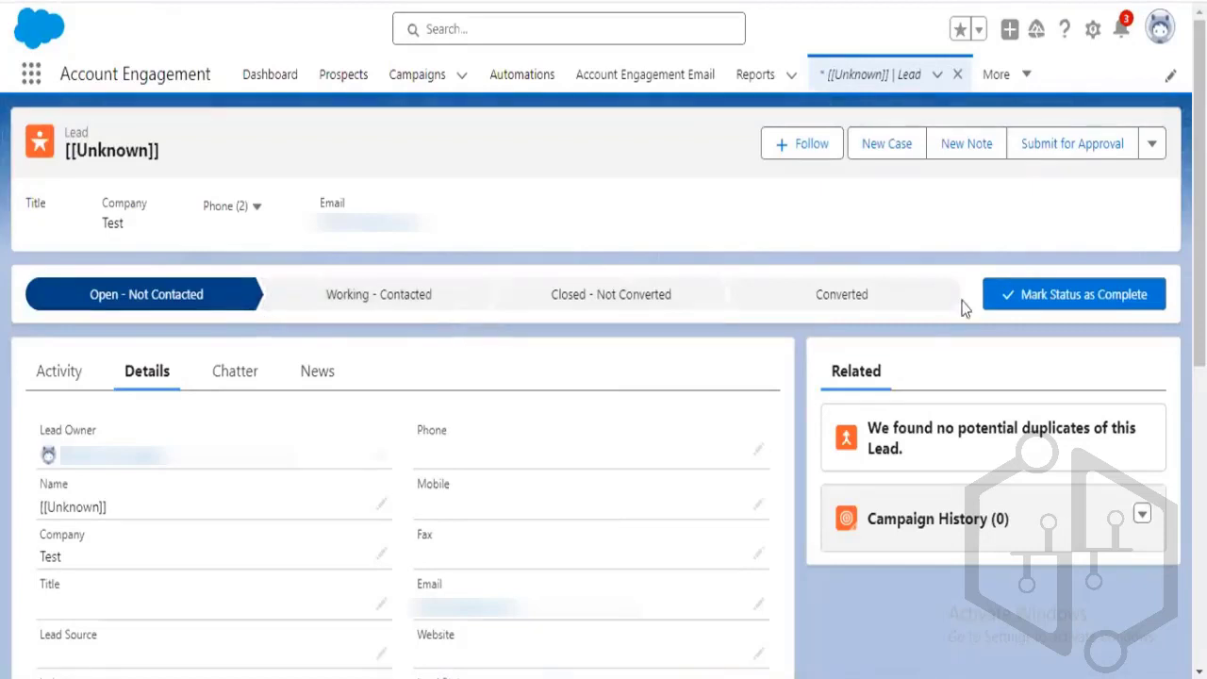
# Convert the lead, creating a new account named Test along with a new contact and opportunity
pyautogui.click(1155, 155)
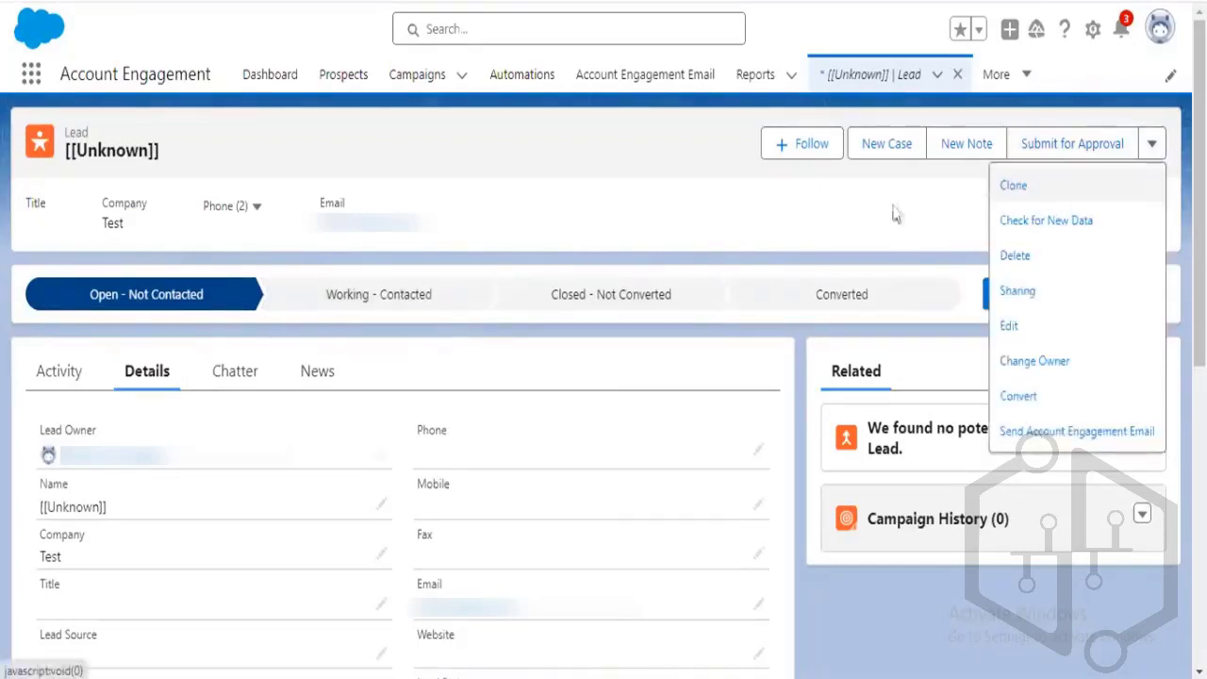
pyautogui.click(862, 212)
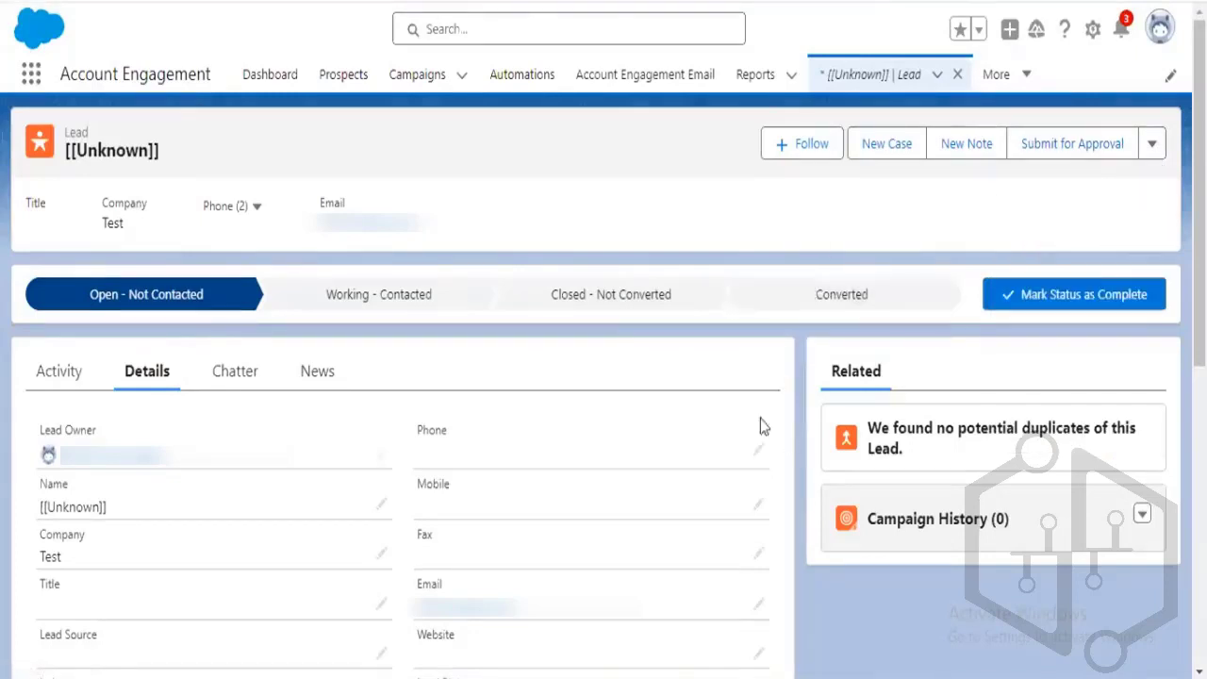
pyautogui.click(830, 297)
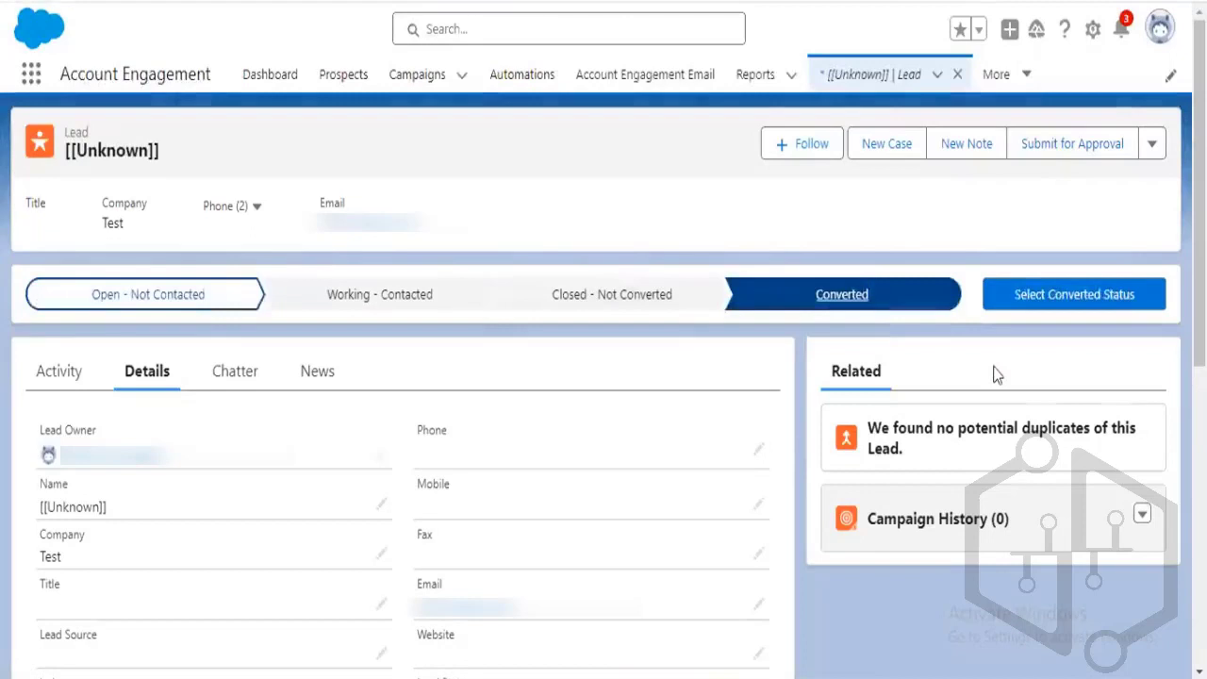
pyautogui.click(1060, 312)
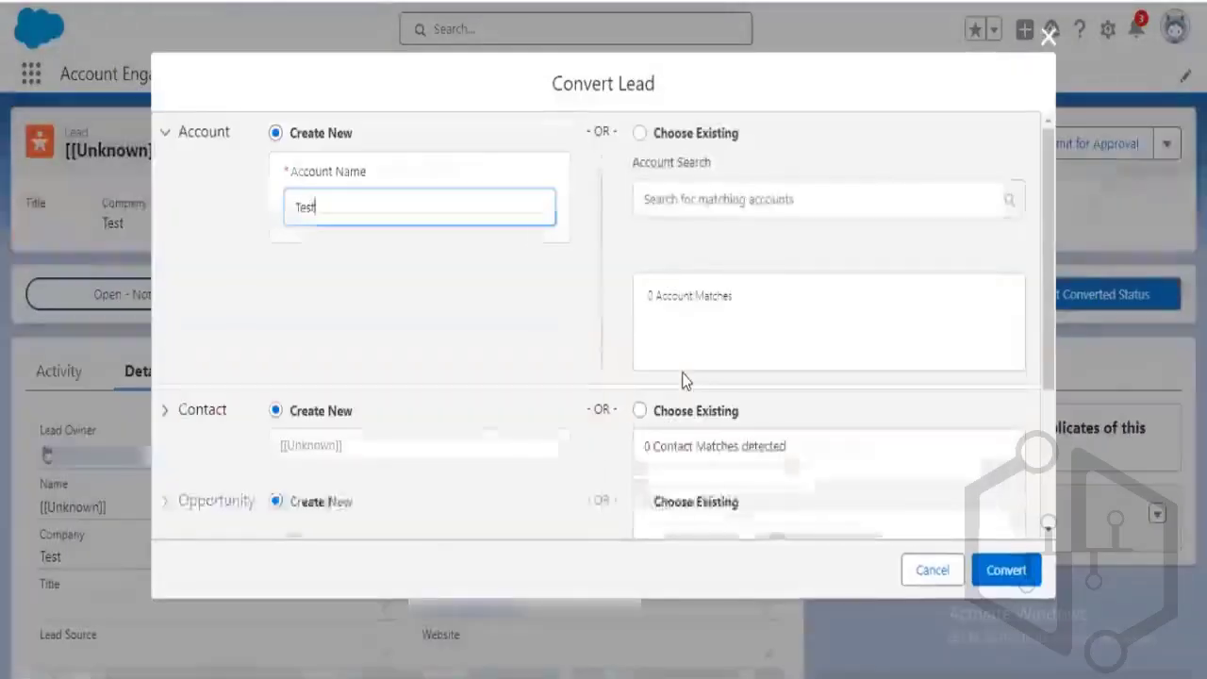
pyautogui.click(1013, 577)
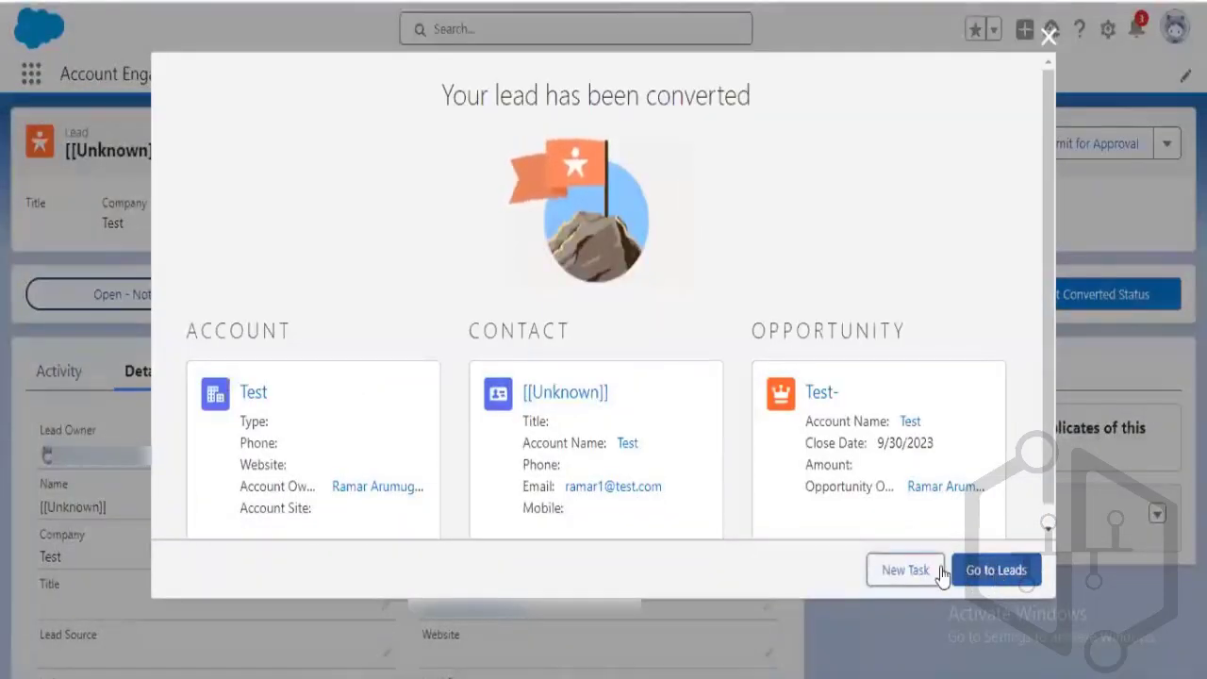
# Open the newly converted contact's details and review the related prospect's fields
pyautogui.click(577, 395)
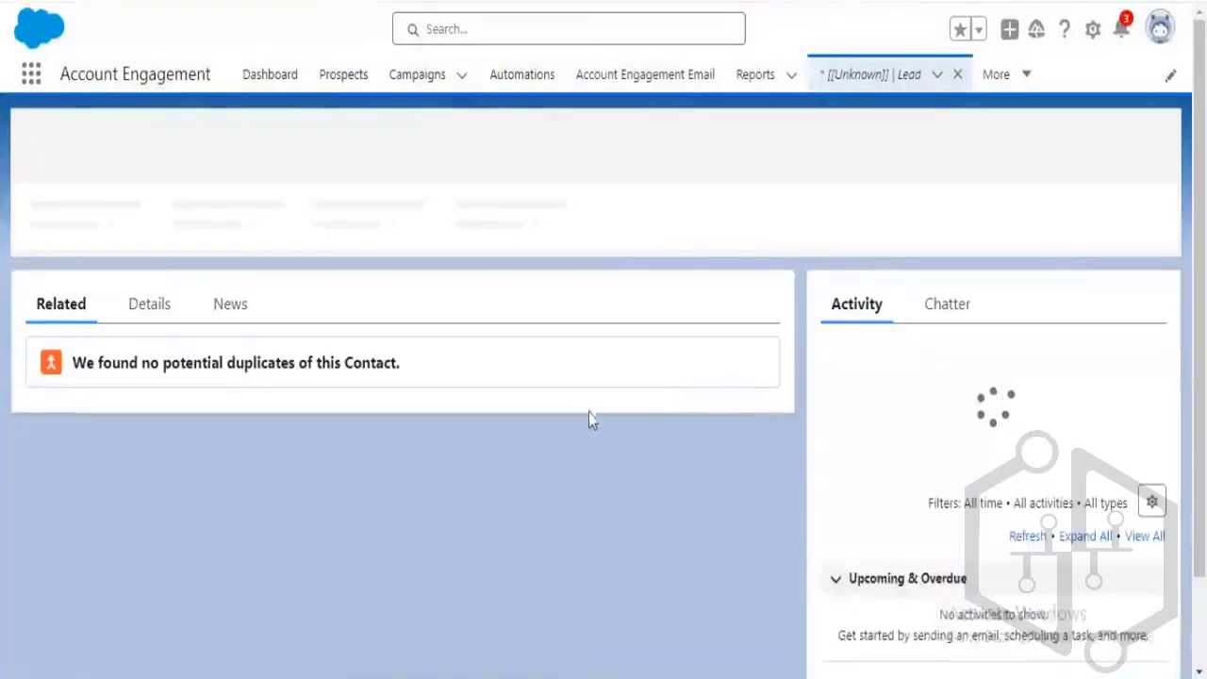
pyautogui.click(148, 299)
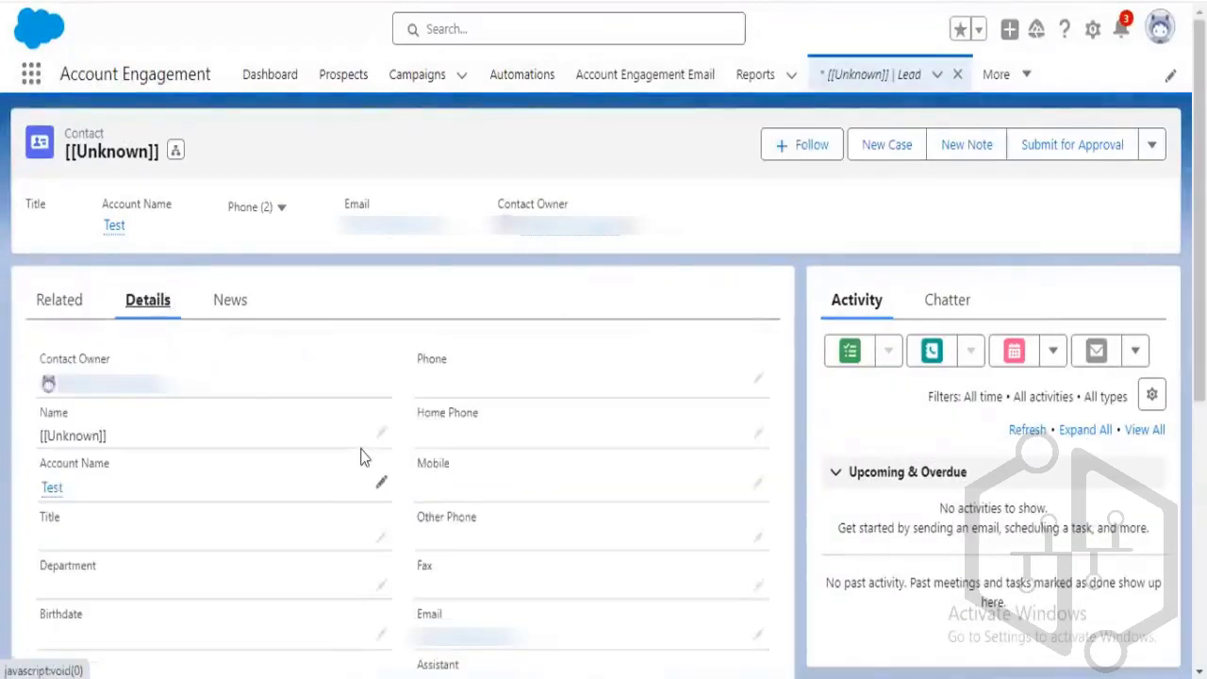
pyautogui.scroll(-2, 366, 457)
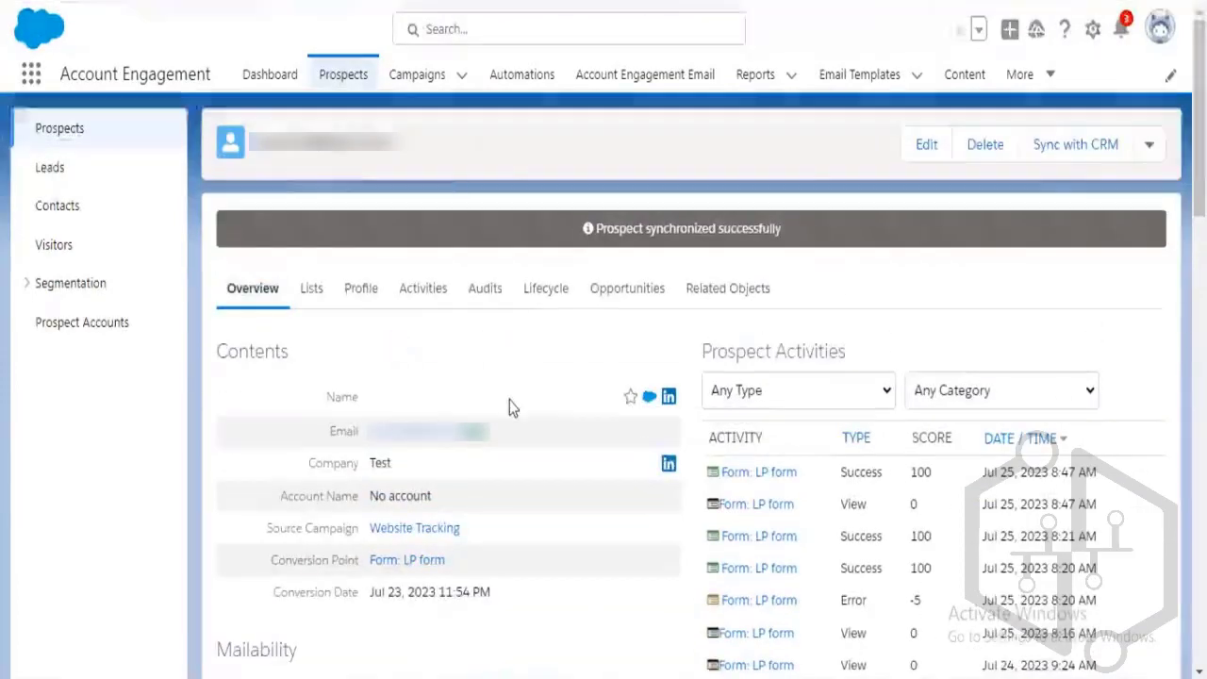
pyautogui.scroll(-10, 509, 407)
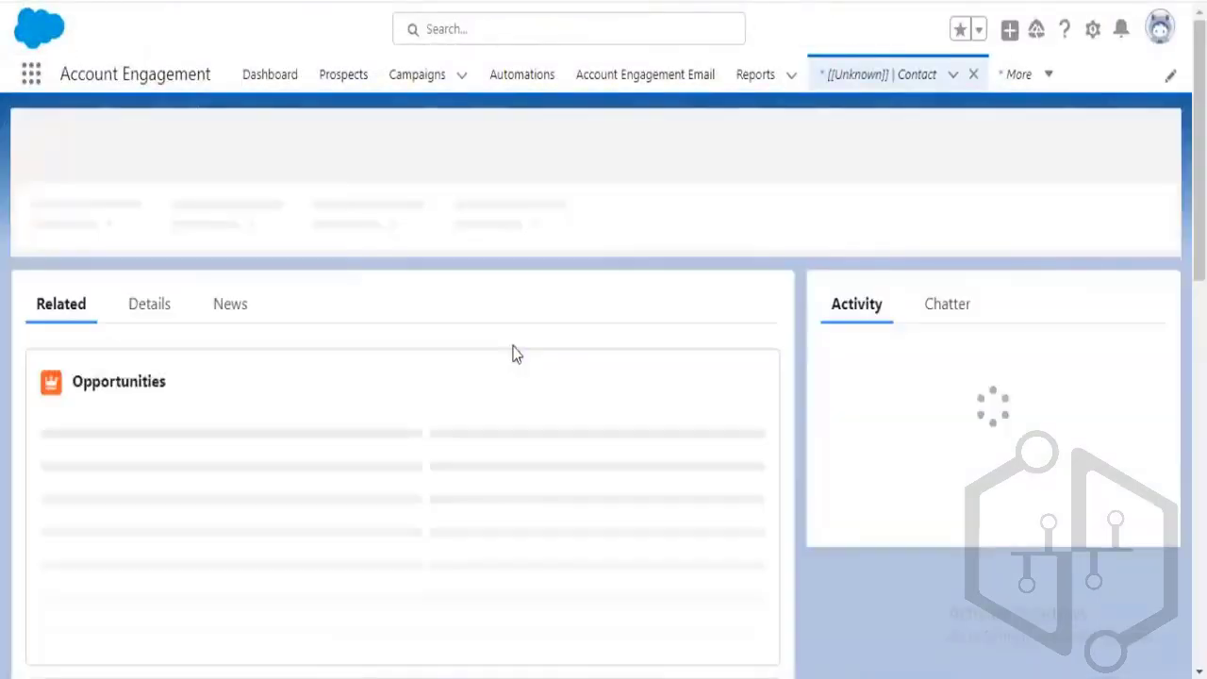
# Review the available Lead Source options in the contact's edit form
pyautogui.click(148, 305)
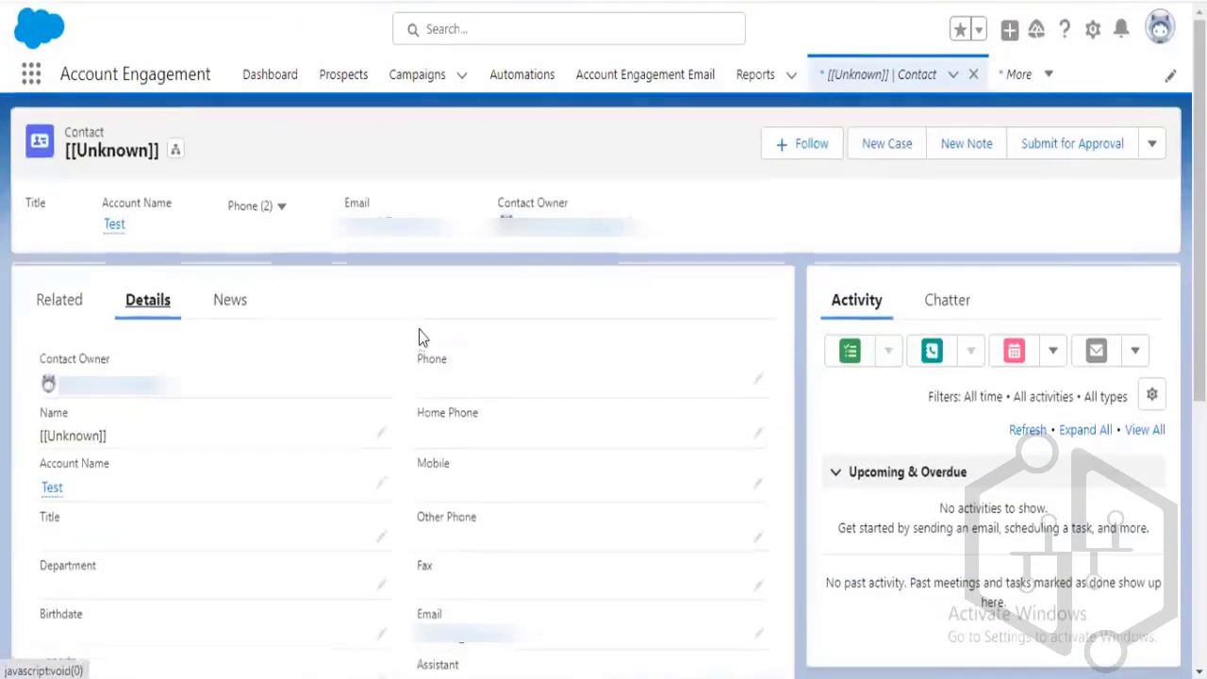
pyautogui.scroll(-3, 422, 338)
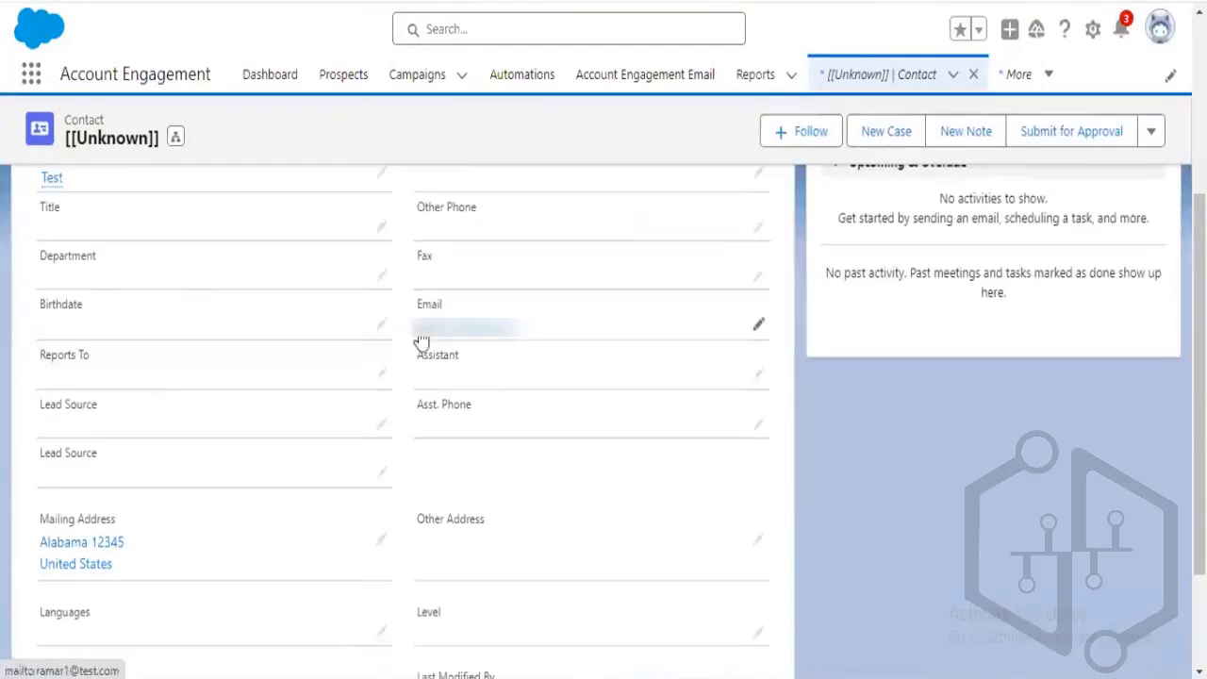
pyautogui.scroll(-1, 406, 330)
pyautogui.click(381, 318)
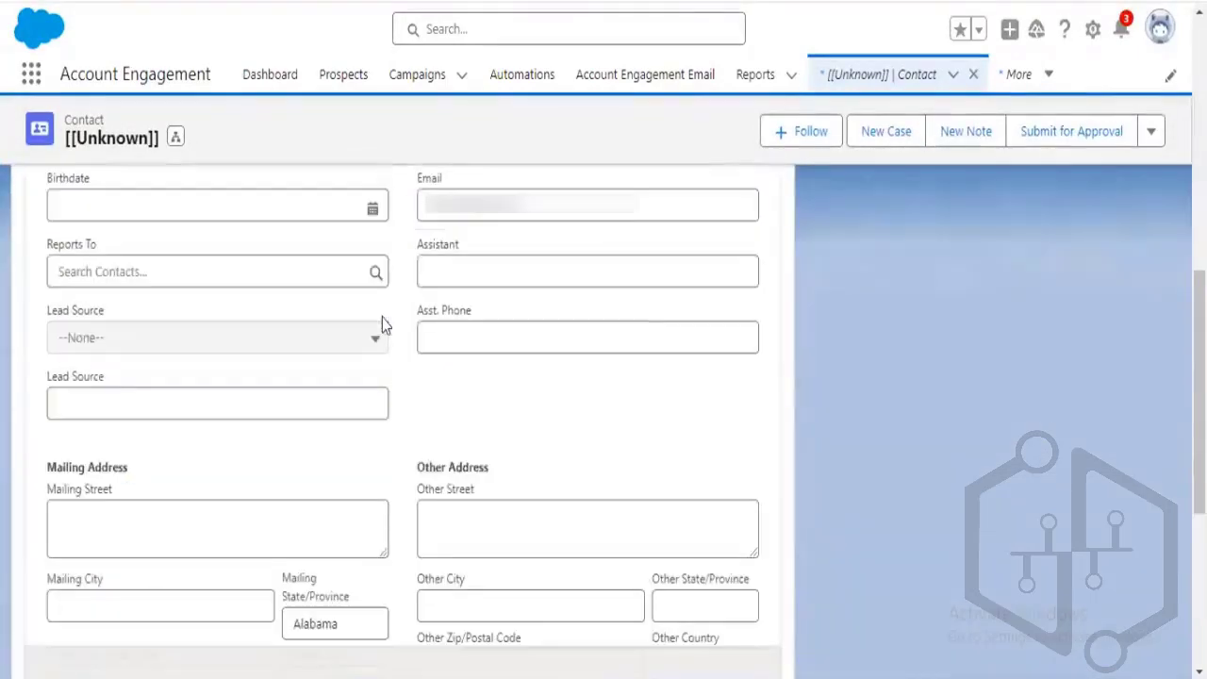
pyautogui.click(374, 340)
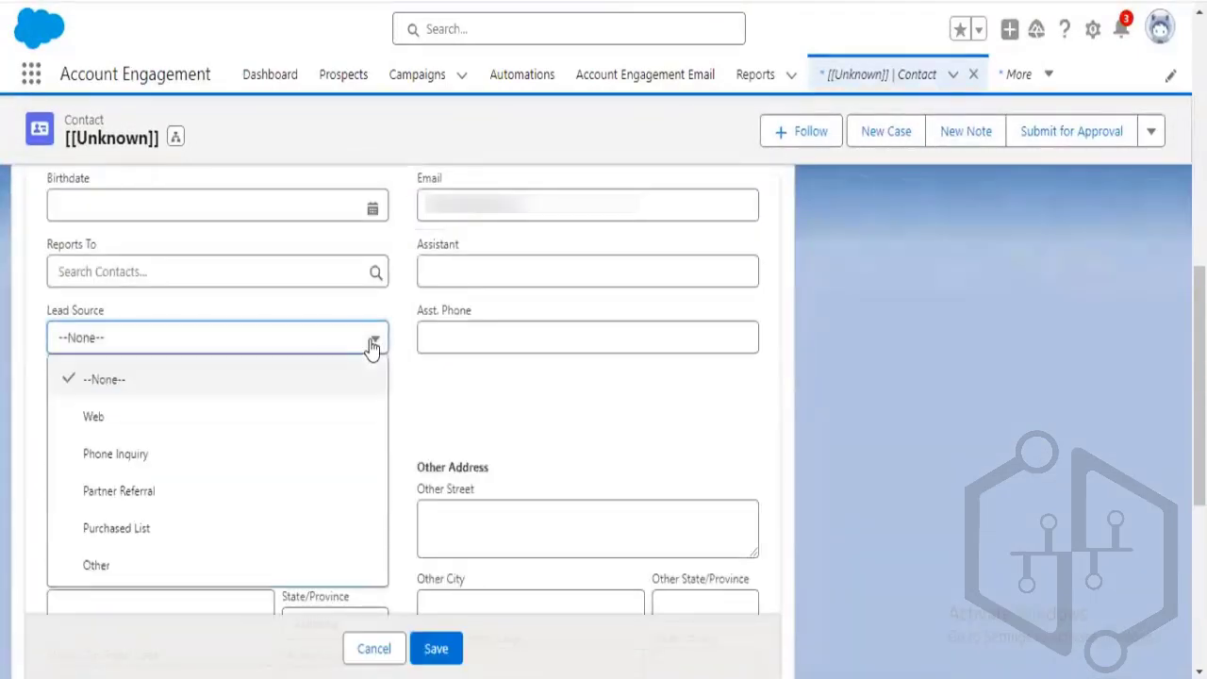
pyautogui.click(517, 404)
# Look through the contact's remaining fields, search the page for "lead st", and cancel the edit
pyautogui.scroll(-2, 739, 401)
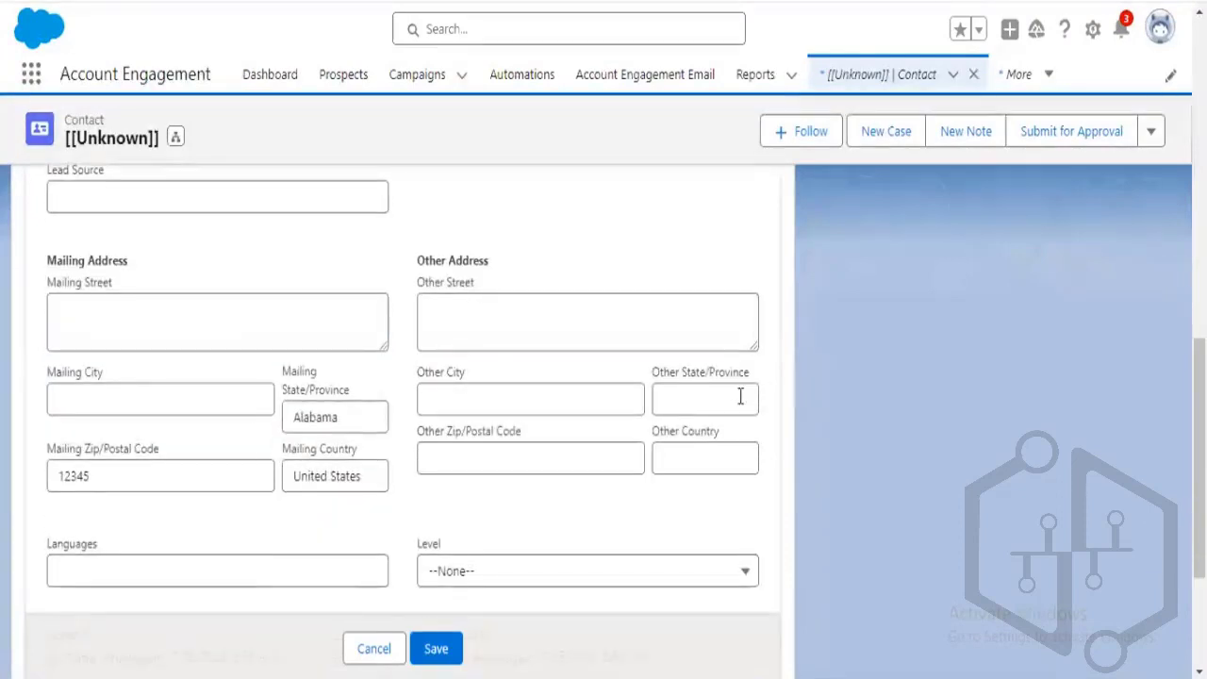
pyautogui.scroll(-1, 740, 396)
pyautogui.scroll(-2, 740, 401)
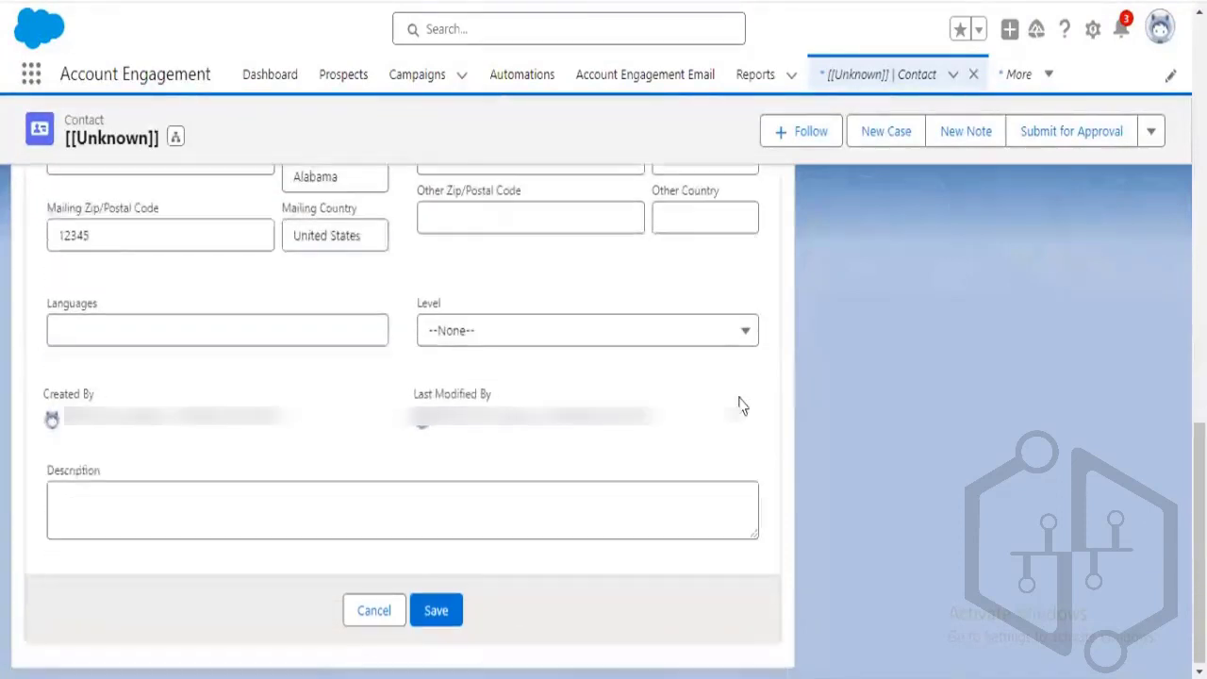
pyautogui.hotkey('ctrl', 'f')
pyautogui.write('le')
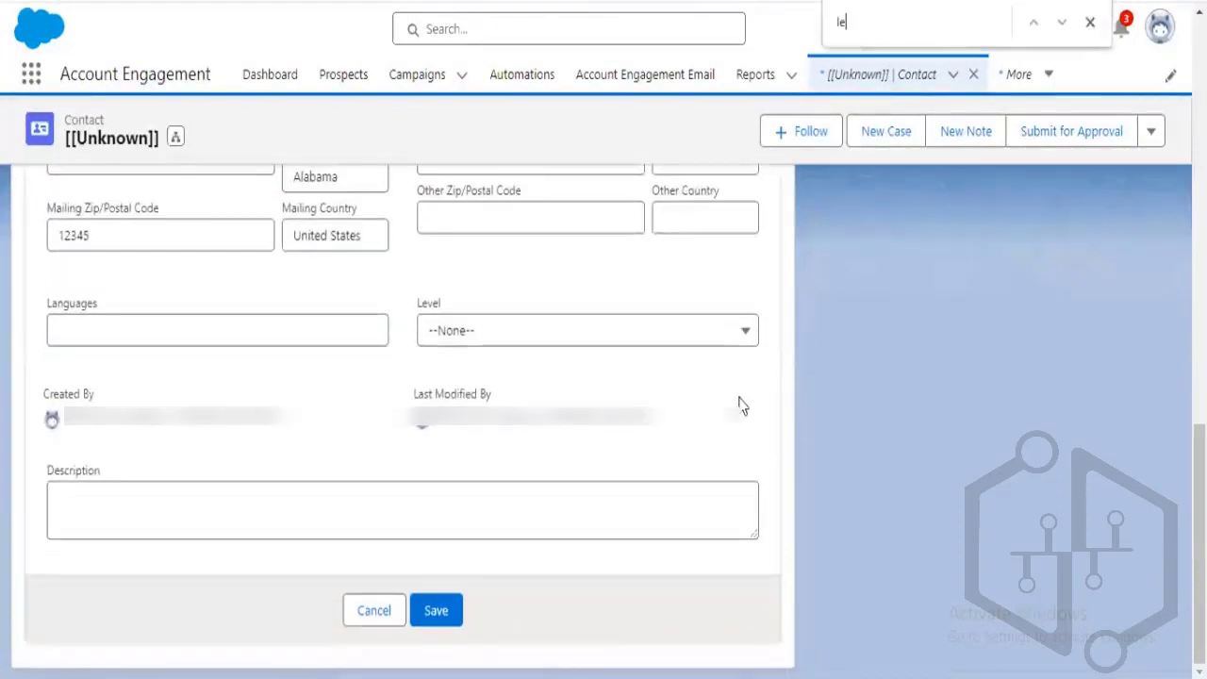
pyautogui.write('ad st')
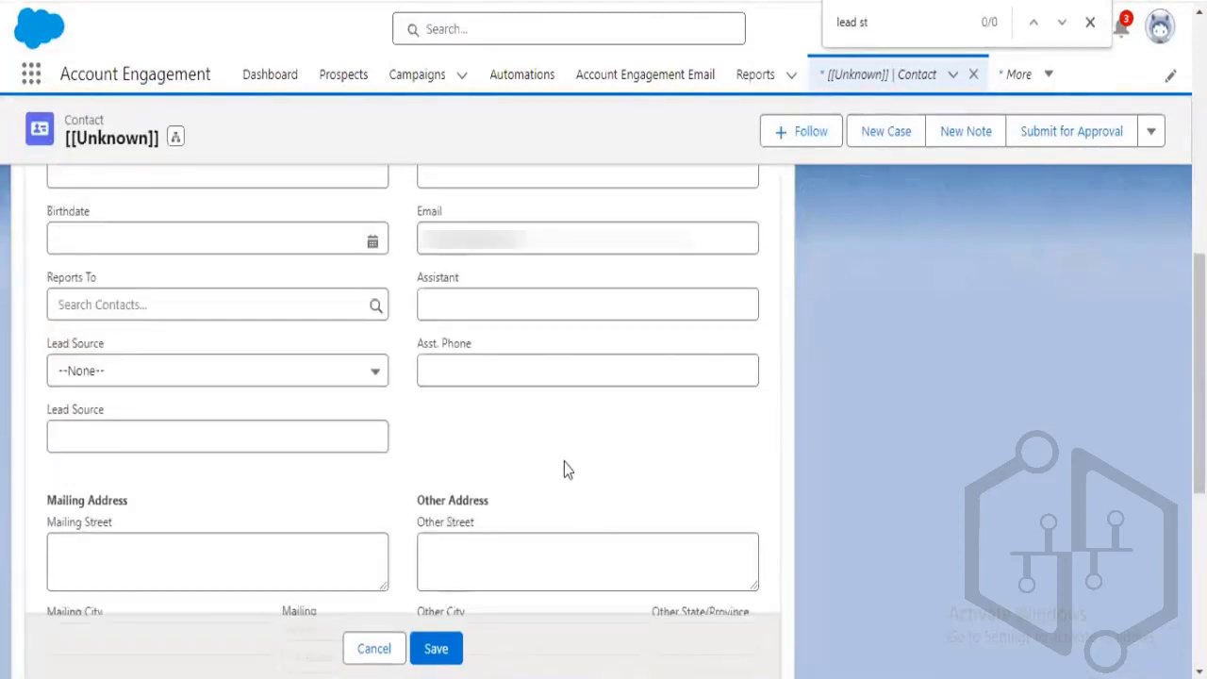
pyautogui.scroll(-4, 654, 477)
pyautogui.scroll(-2, 654, 477)
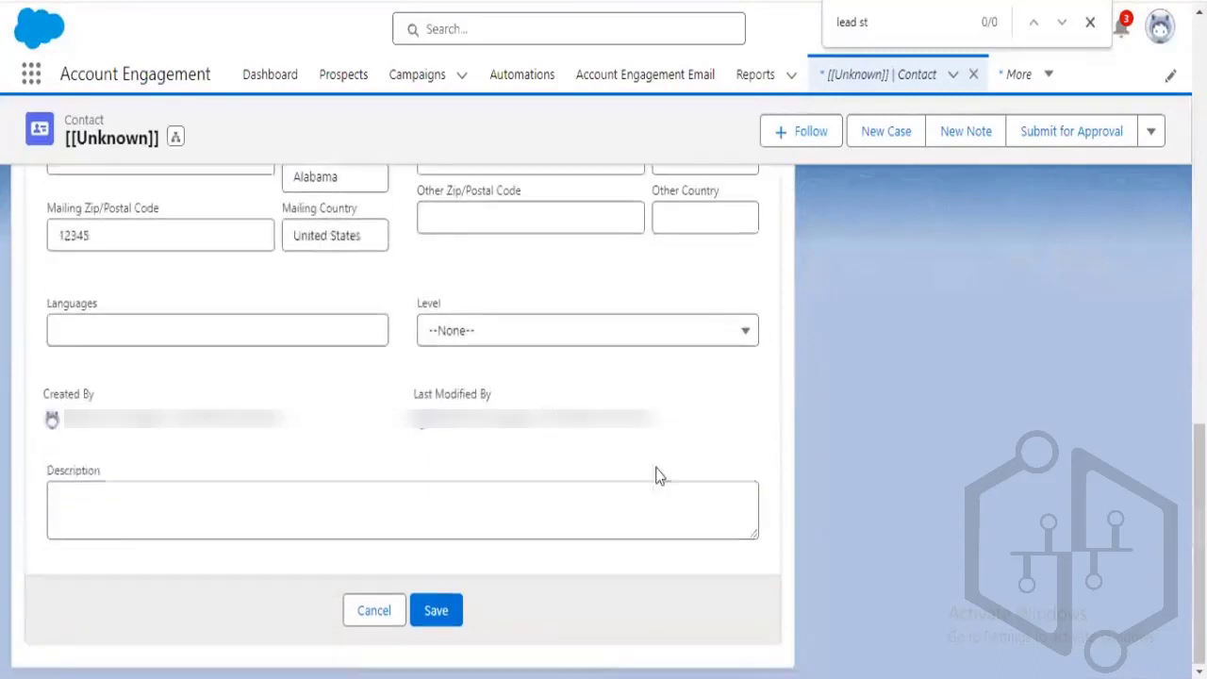
pyautogui.click(392, 603)
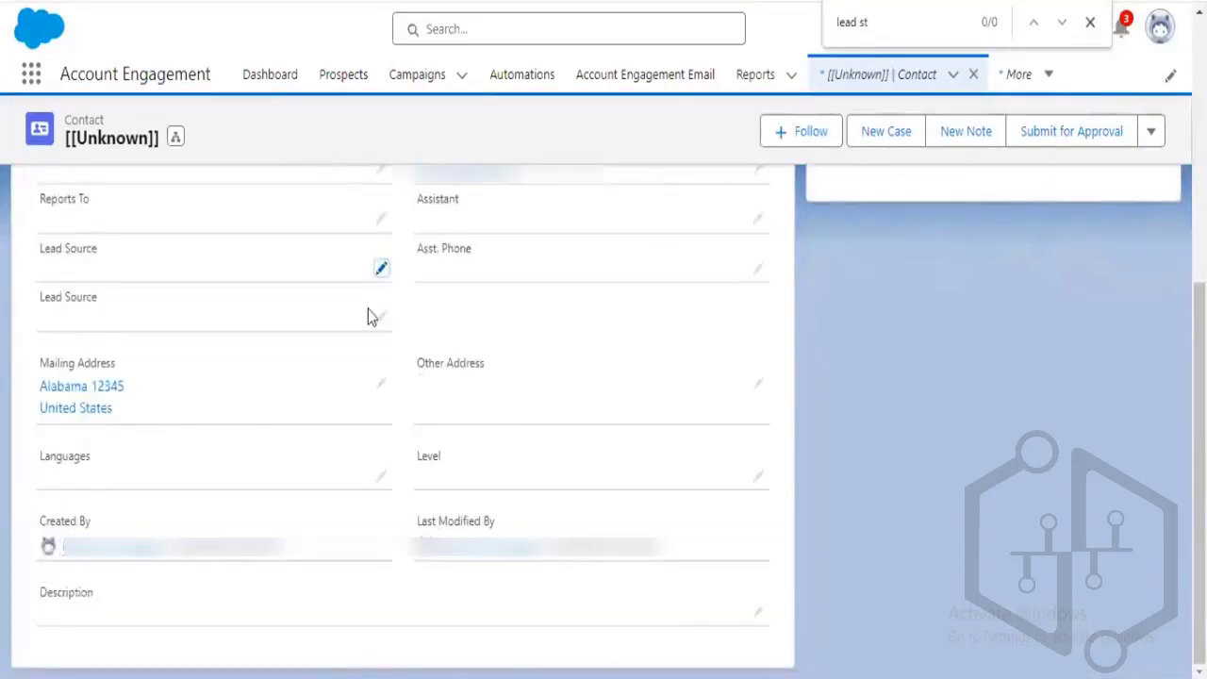
# Close the page search, reload the contact record, and recheck the fields in its details
pyautogui.scroll(3, 1079, 439)
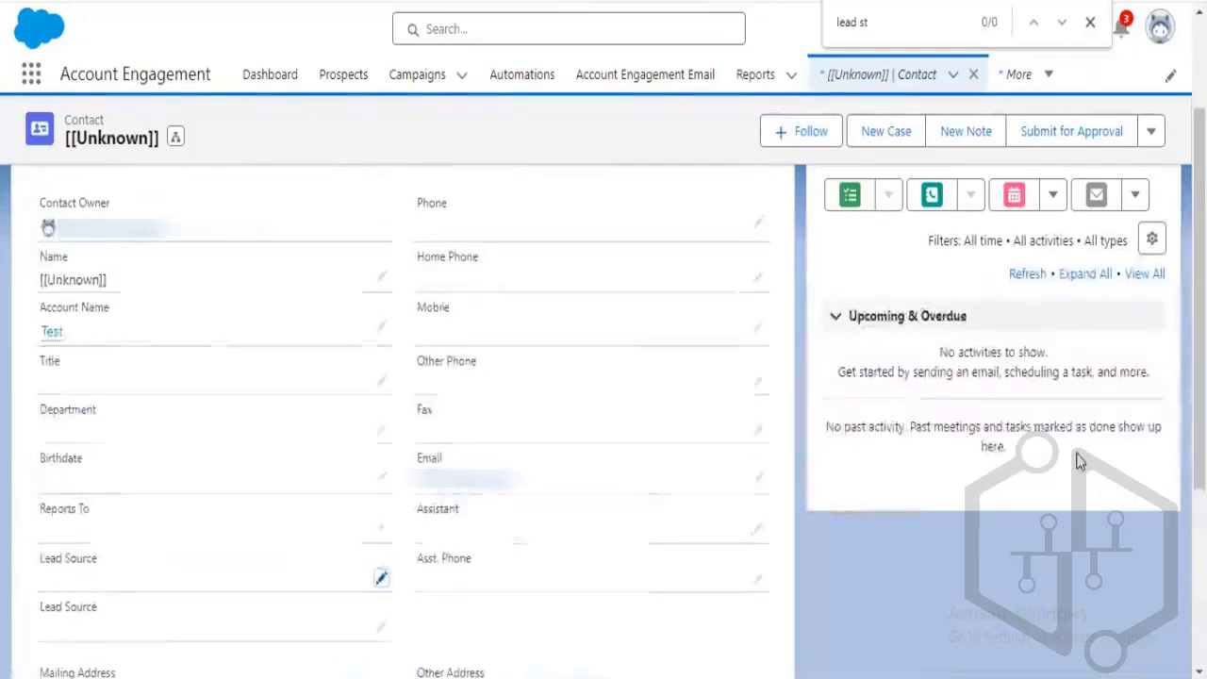
pyautogui.scroll(2, 1080, 462)
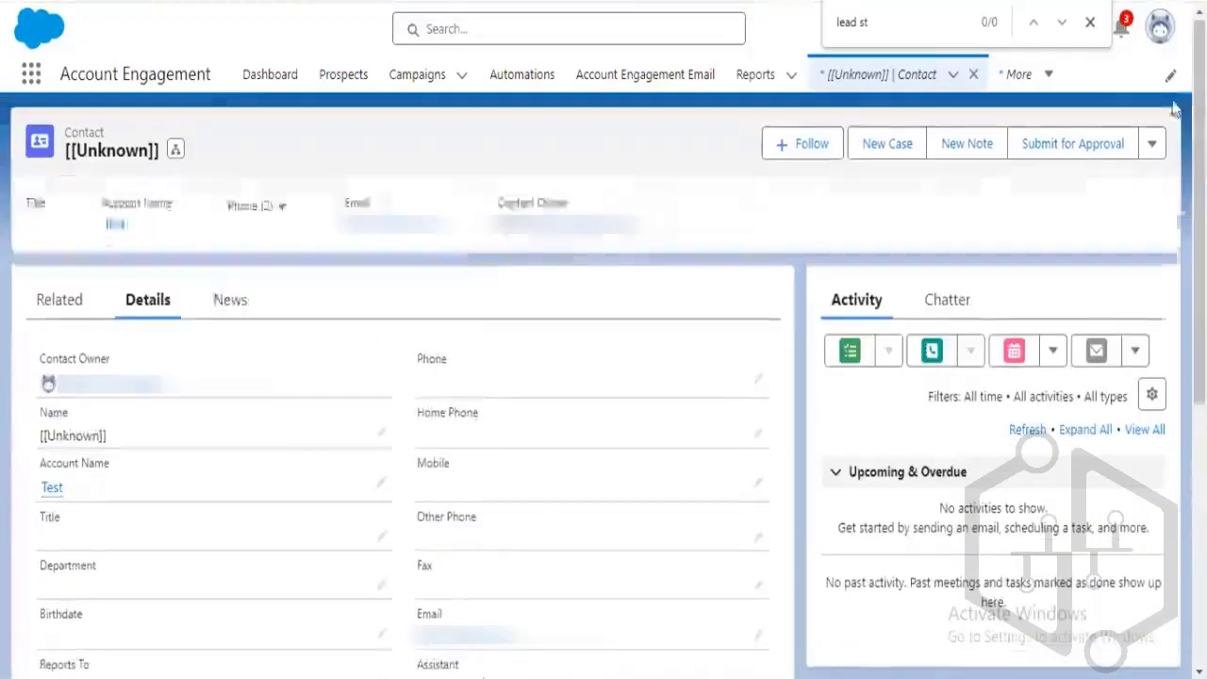
pyautogui.click(1091, 22)
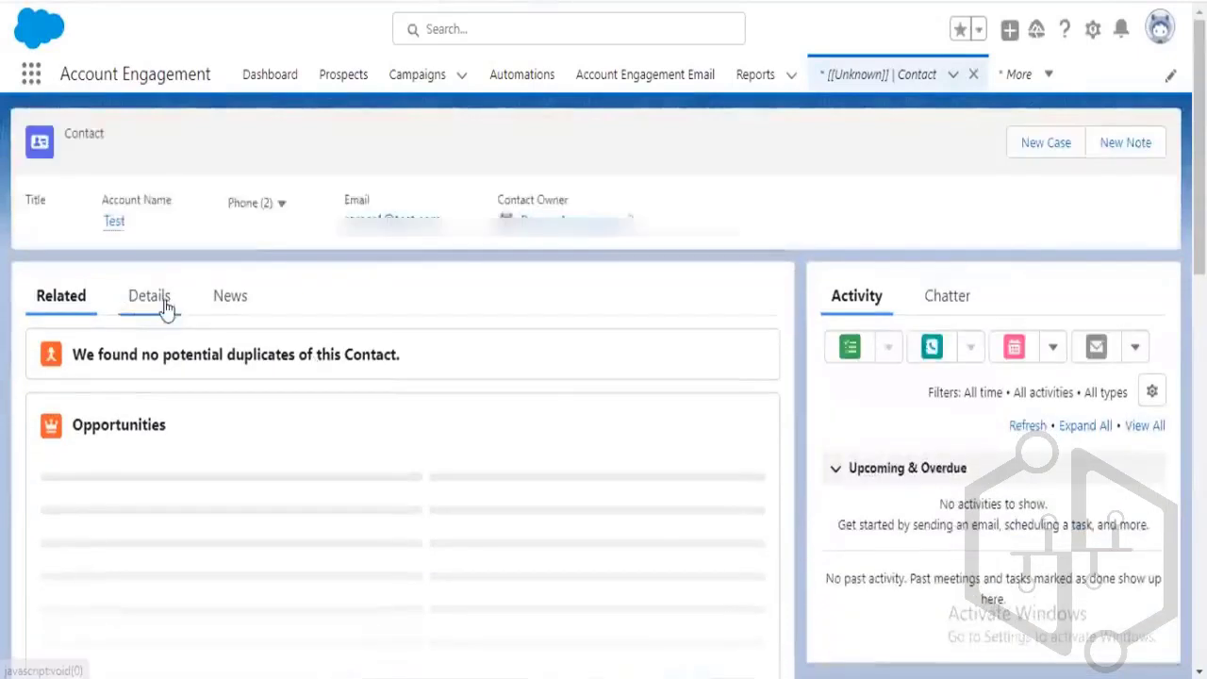
pyautogui.click(149, 300)
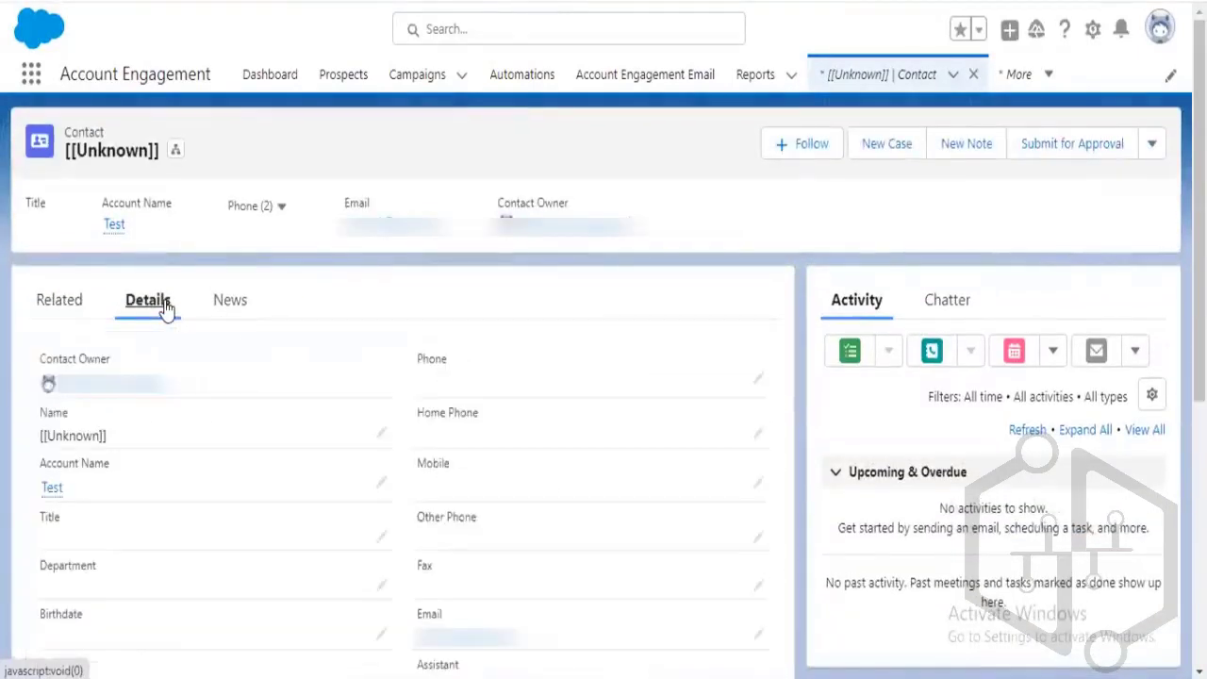
pyautogui.scroll(-2, 590, 521)
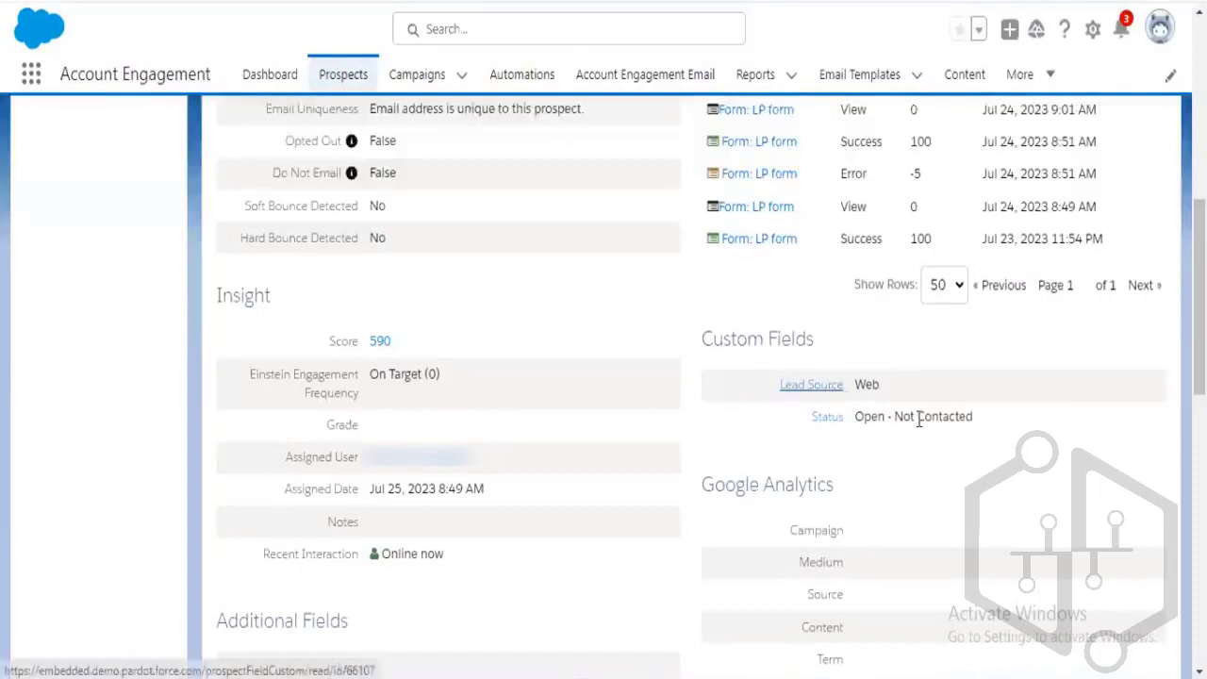
# Examine the prospect's custom fields, additional fields, and CRM contact ID
pyautogui.scroll(-6, 997, 455)
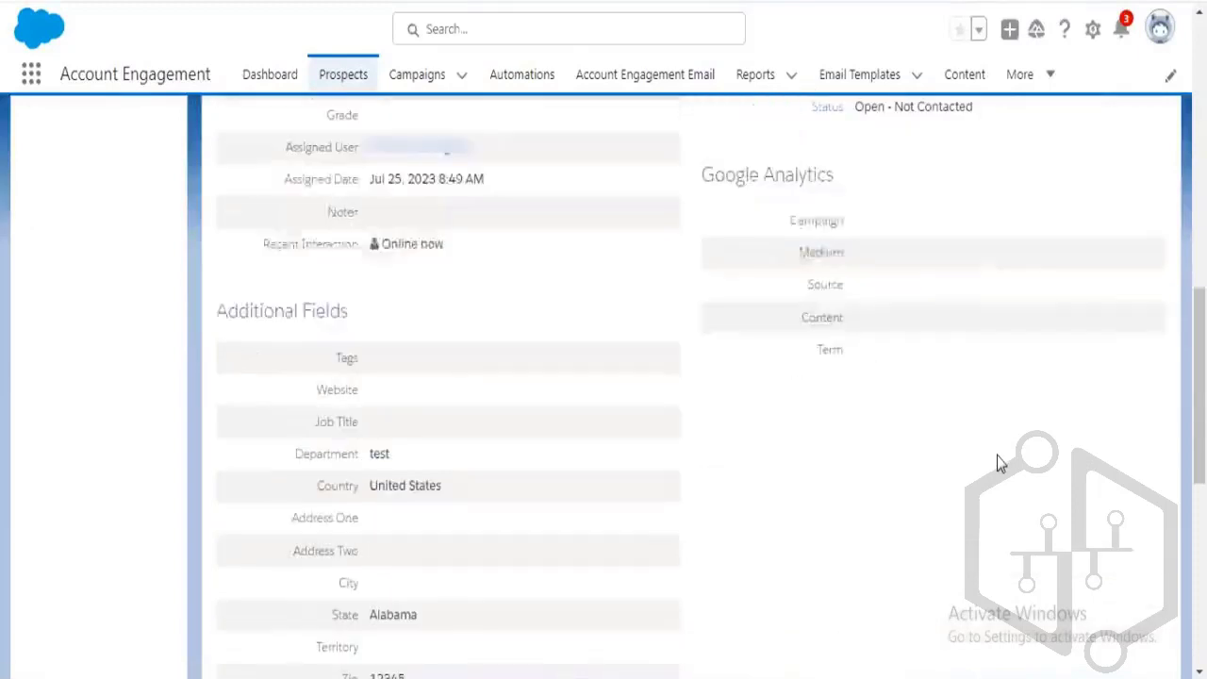
pyautogui.scroll(-3, 997, 456)
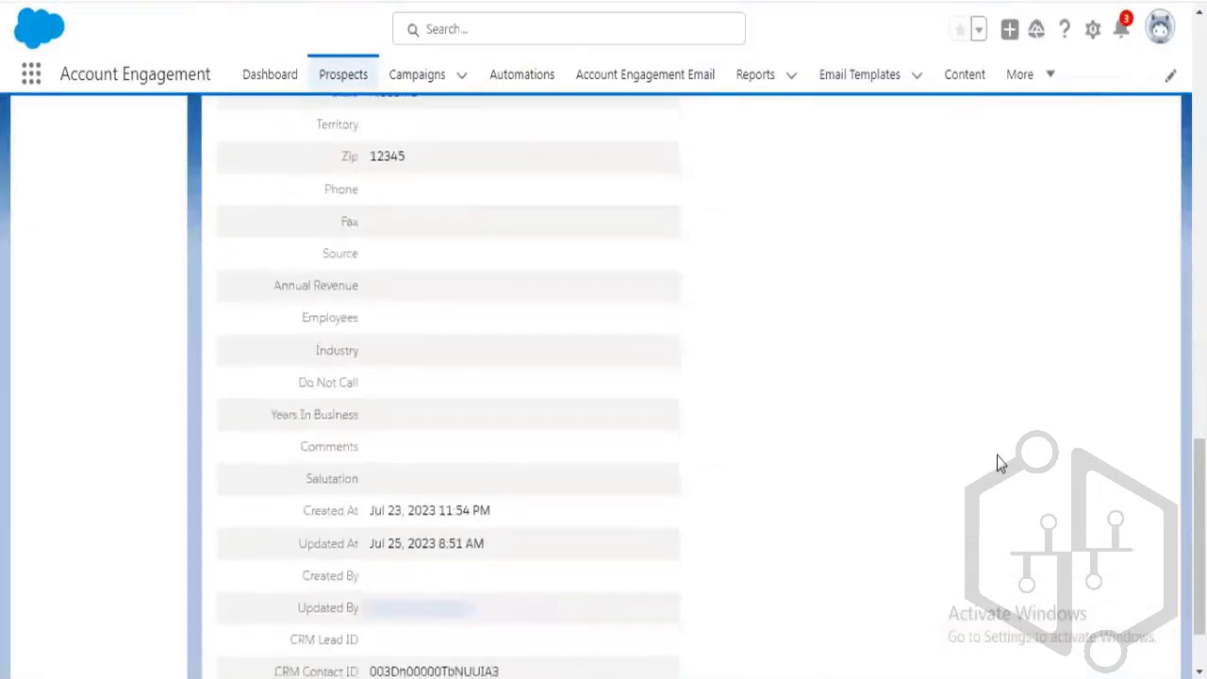
pyautogui.scroll(5, 997, 456)
pyautogui.scroll(4, 997, 455)
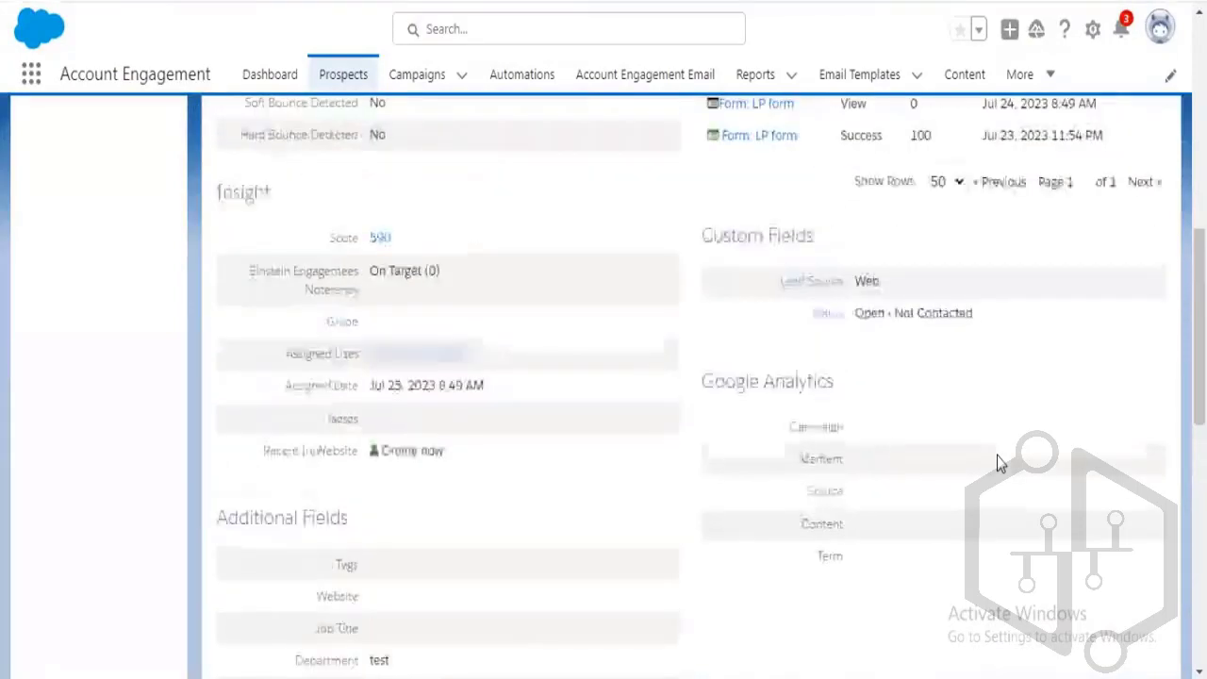
pyautogui.scroll(2, 997, 456)
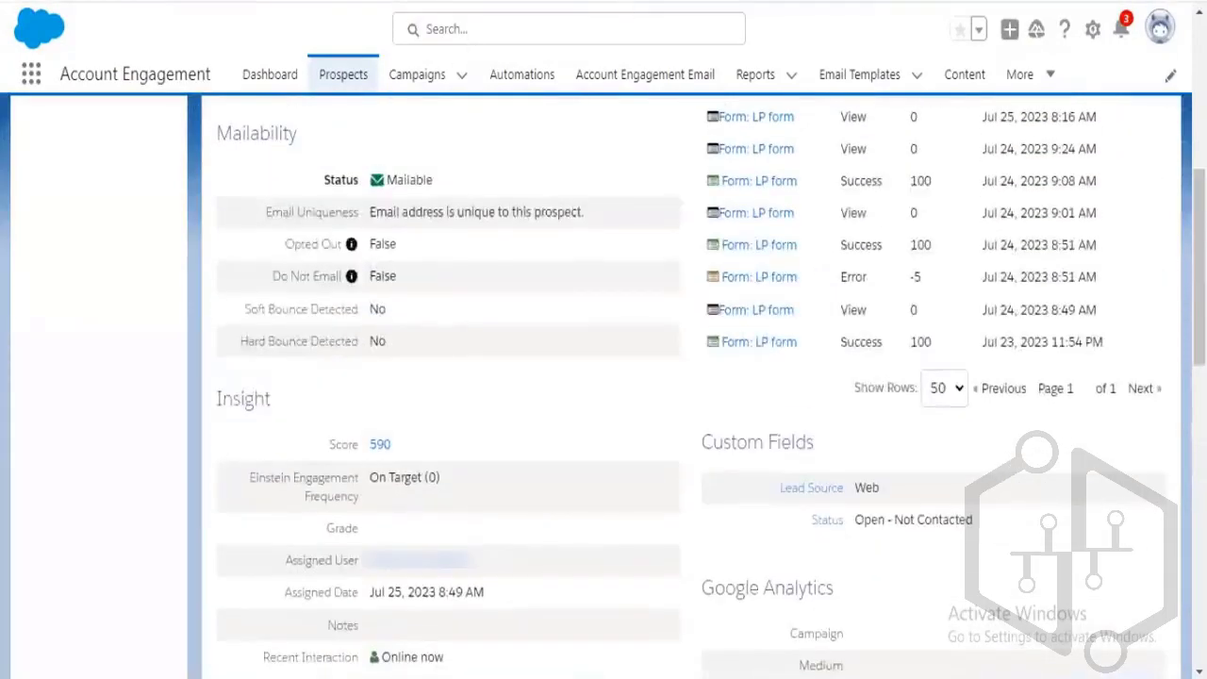
pyautogui.scroll(5, 531, 350)
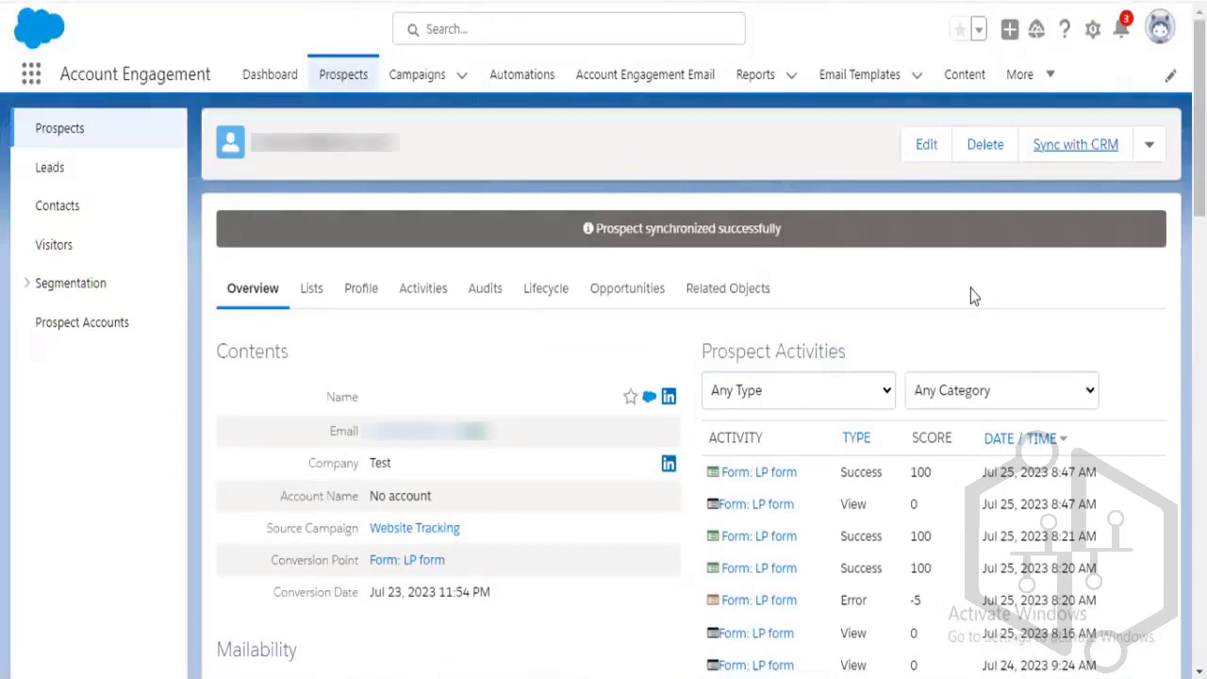
# Sync the prospect with the CRM again and check its refreshed record
pyautogui.press('F5')
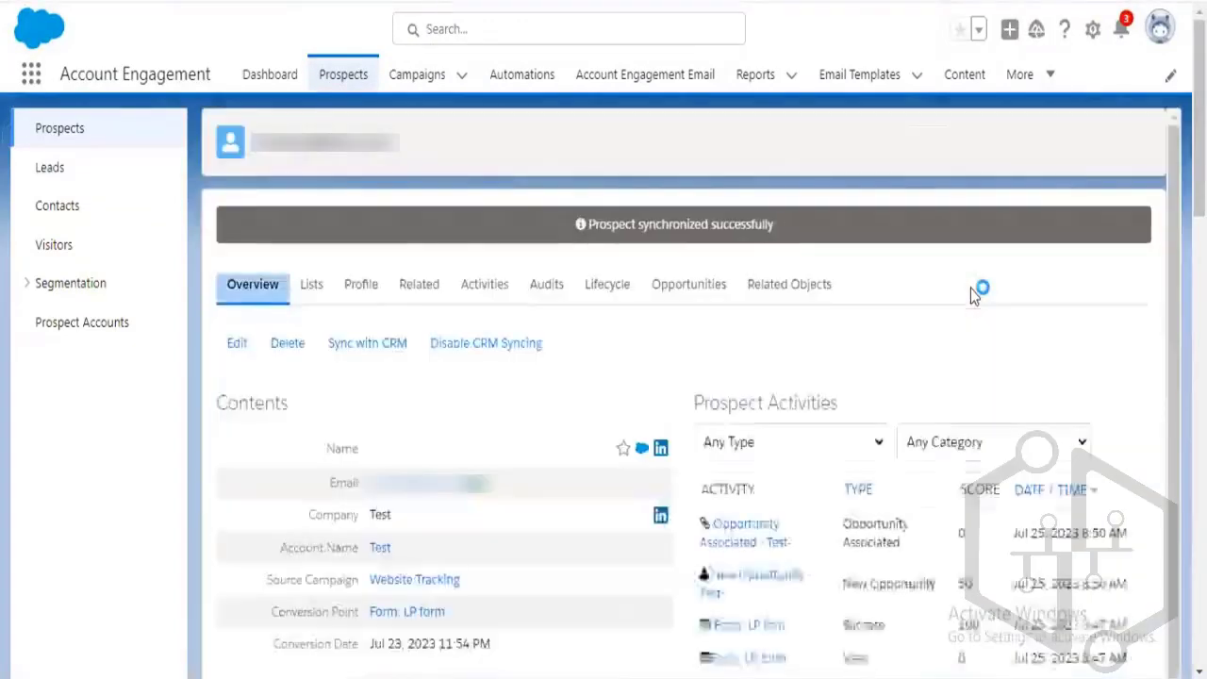
pyautogui.scroll(-5, 970, 288)
pyautogui.scroll(-2, 974, 293)
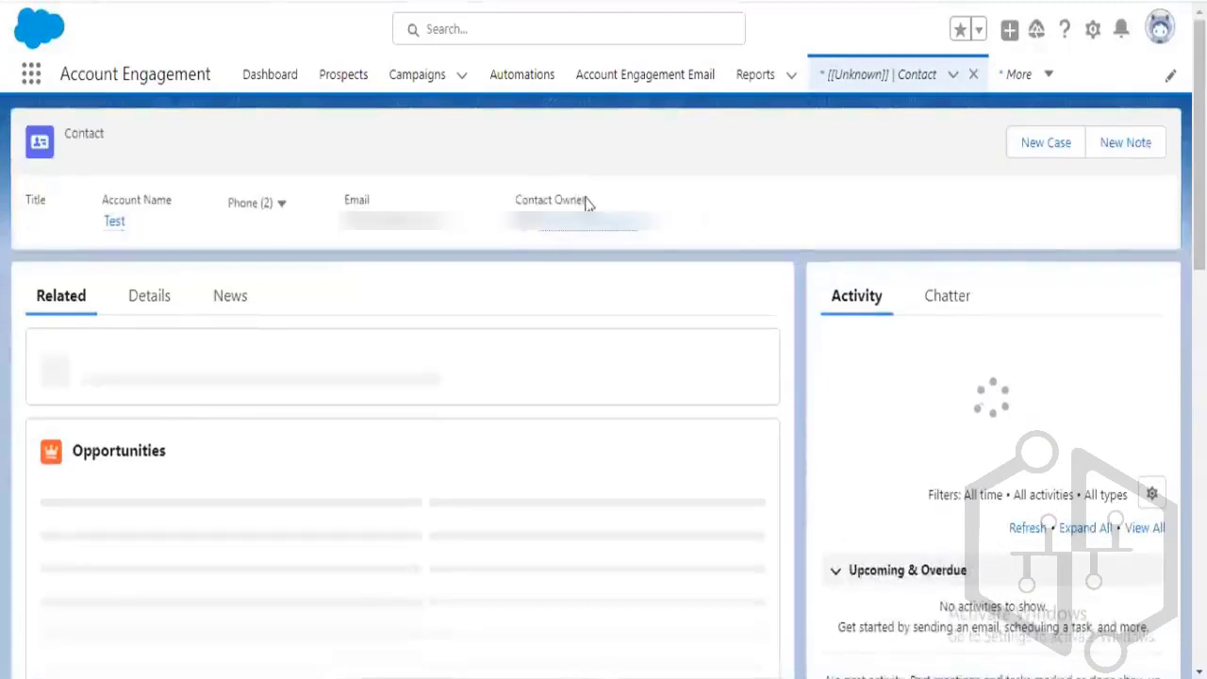
# Check both Lead Source fields in the converted contact's details after the sync
pyautogui.click(149, 296)
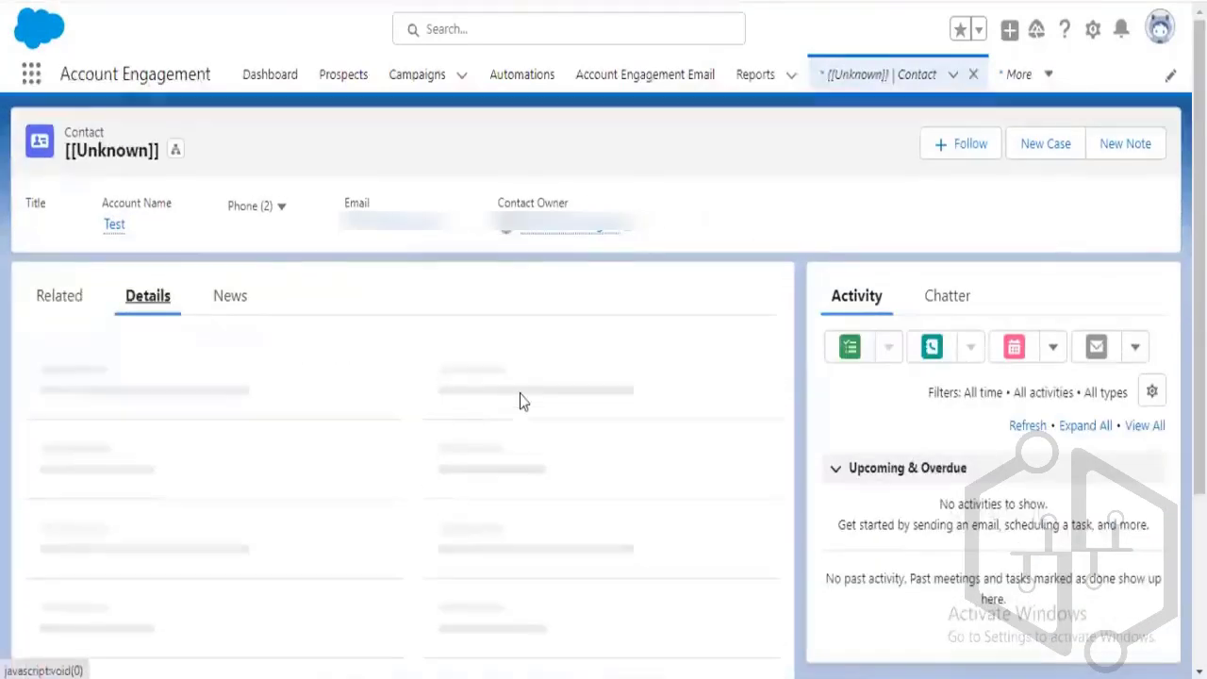
pyautogui.scroll(-5, 526, 401)
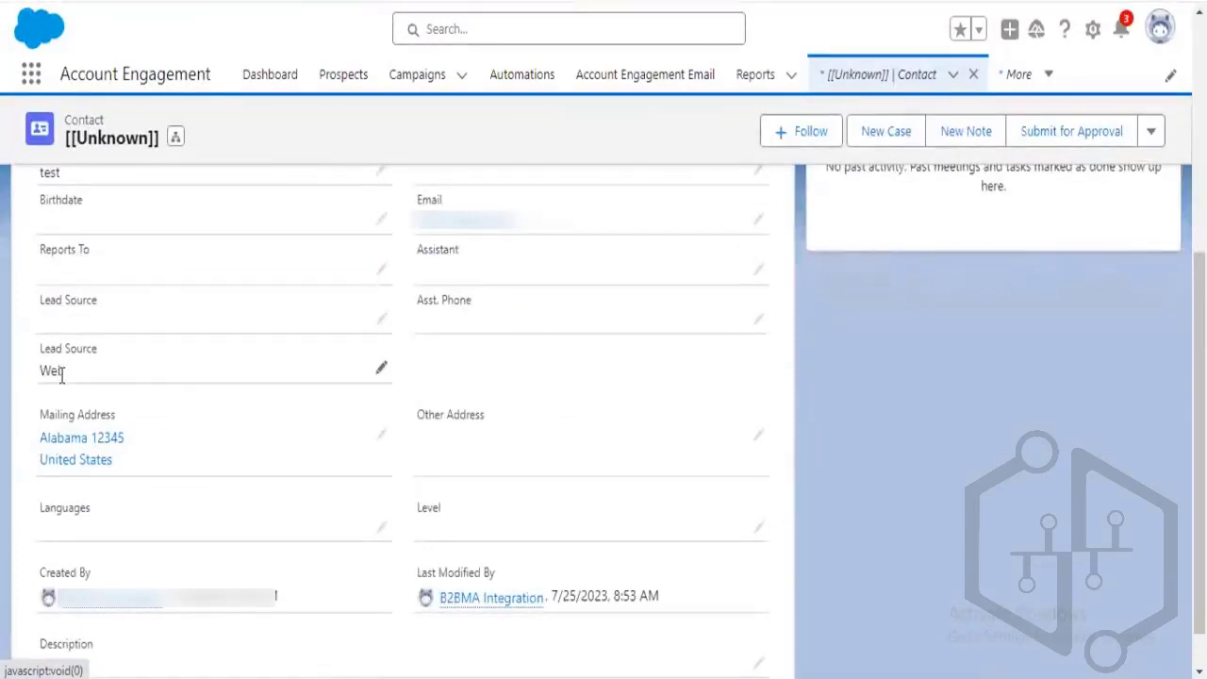
pyautogui.scroll(-1, 60, 381)
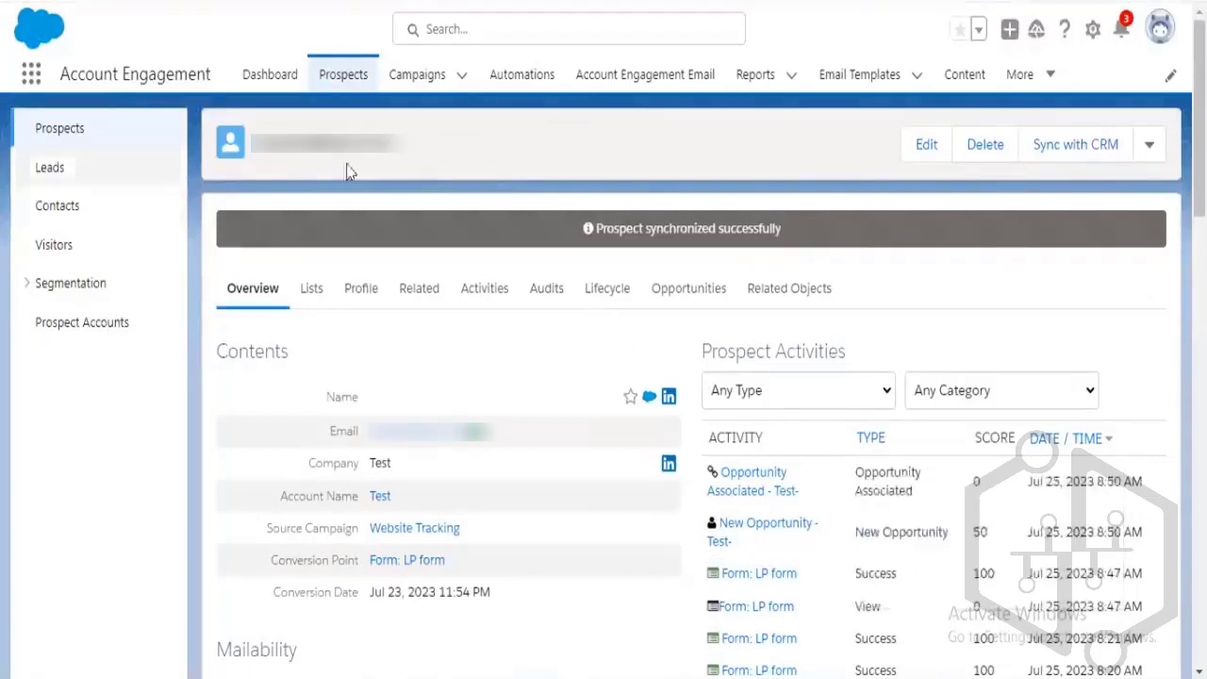
# Open LP form's Completion Actions for editing and compare its thank-you content with the message on the submitted form page
pyautogui.click(965, 76)
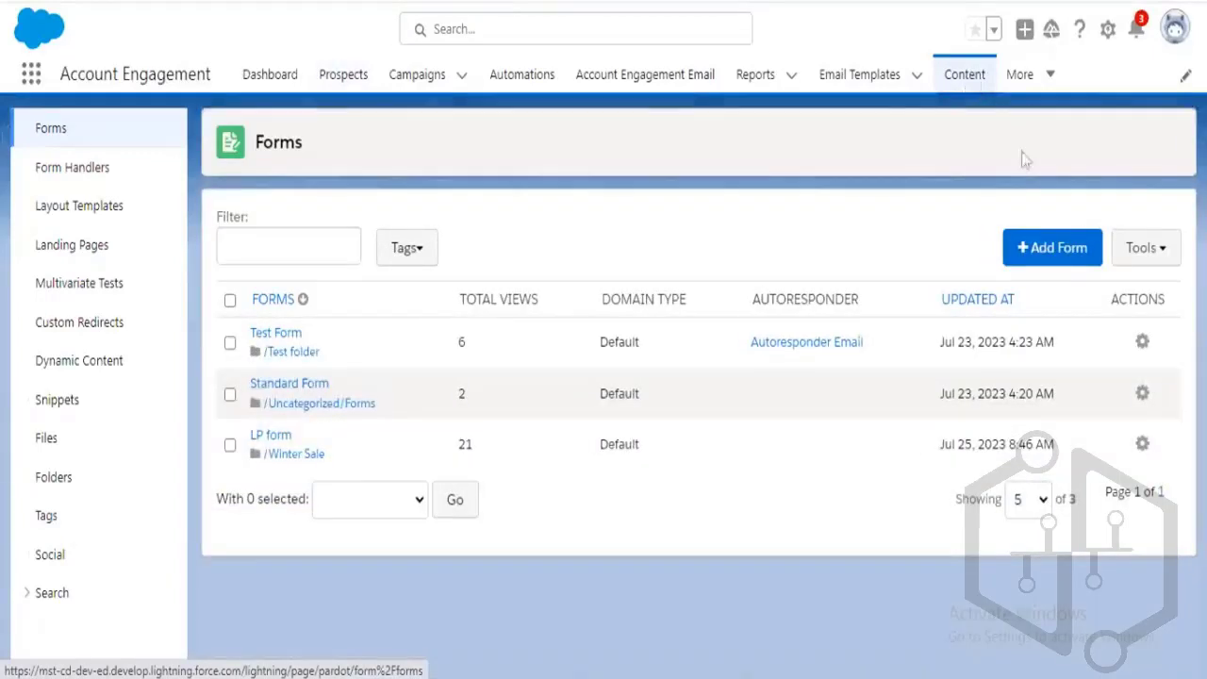
pyautogui.click(280, 440)
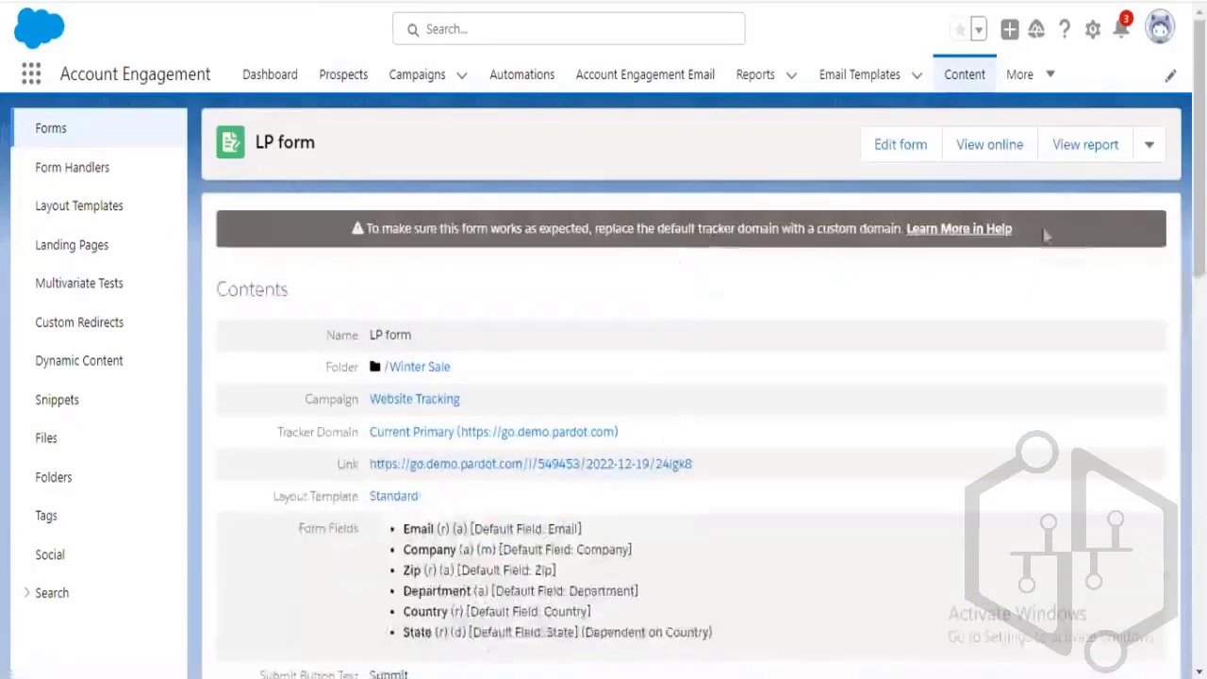
pyautogui.click(898, 148)
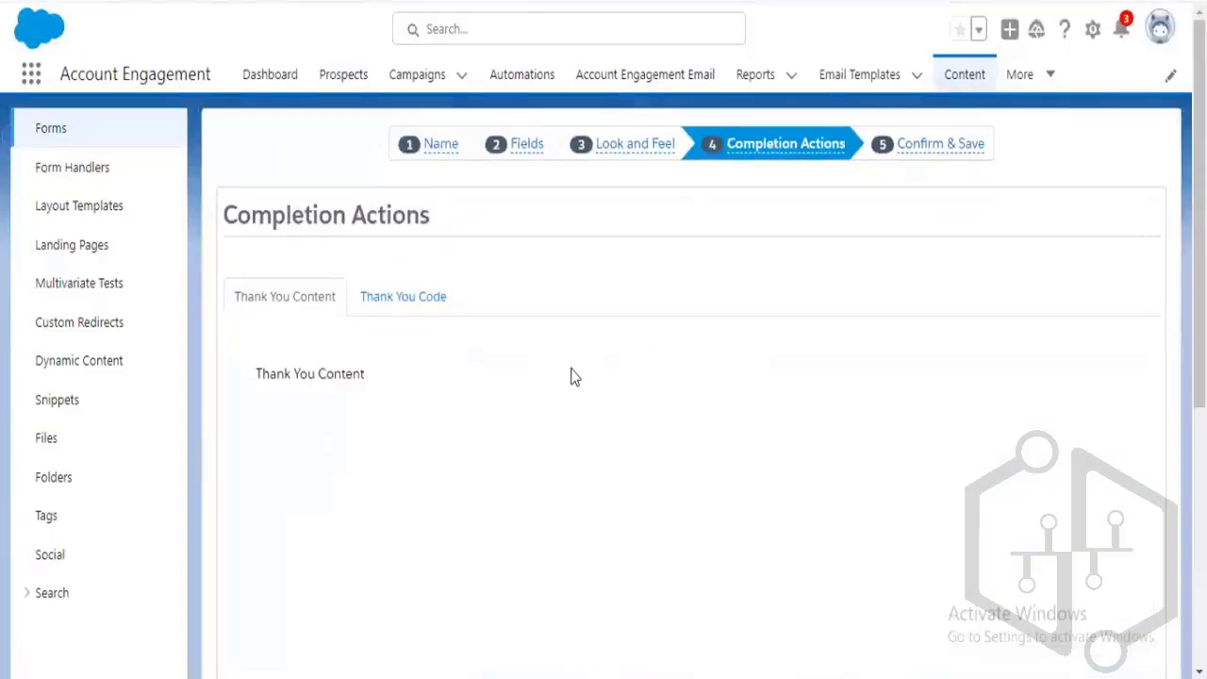
pyautogui.scroll(-1, 570, 378)
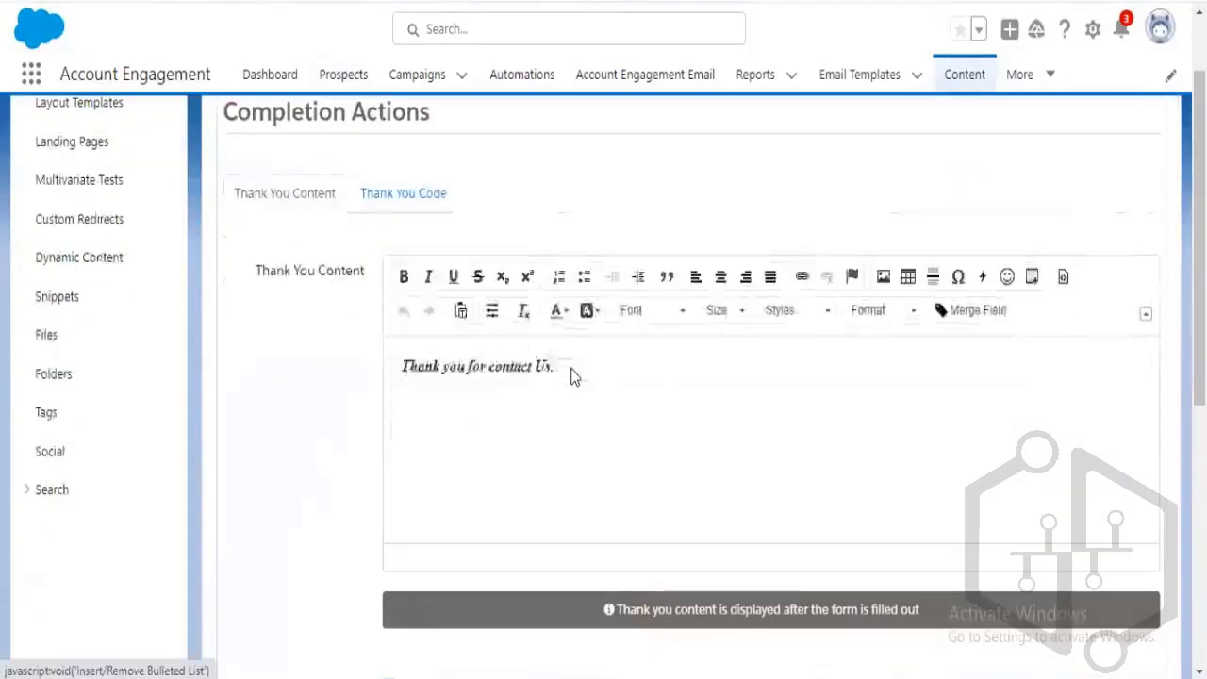
pyautogui.hotkey('alt', 'Tab')
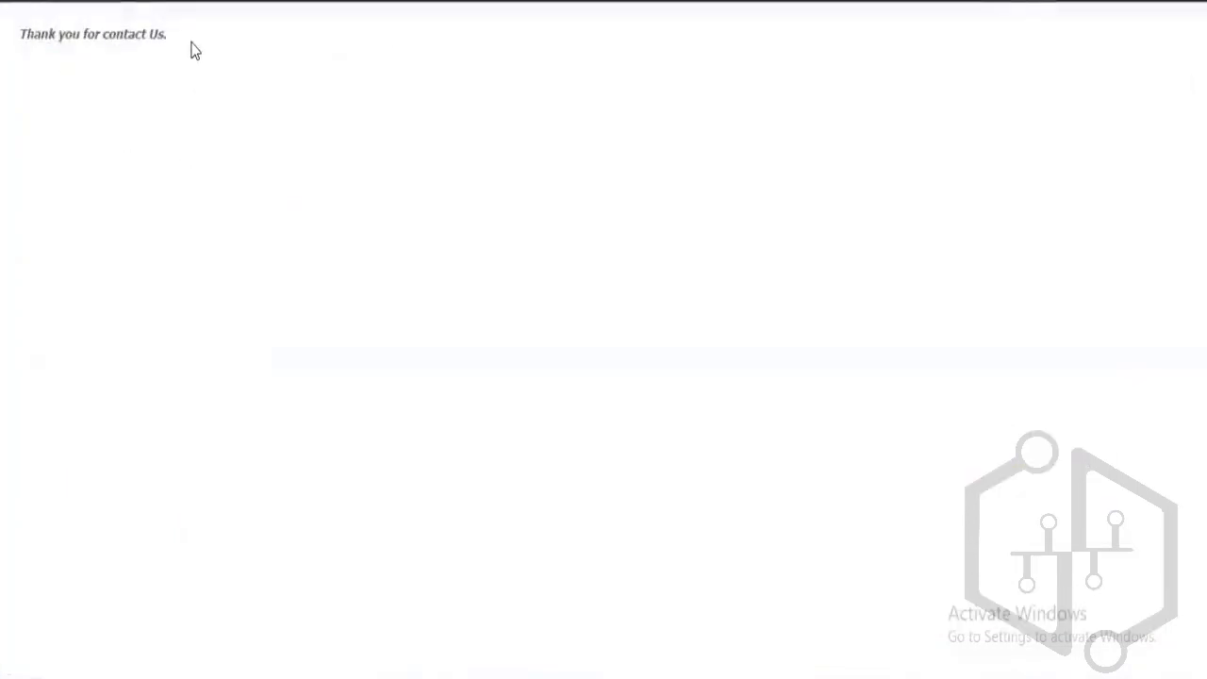
pyautogui.moveTo(168, 35); pyautogui.dragTo(31, 28)
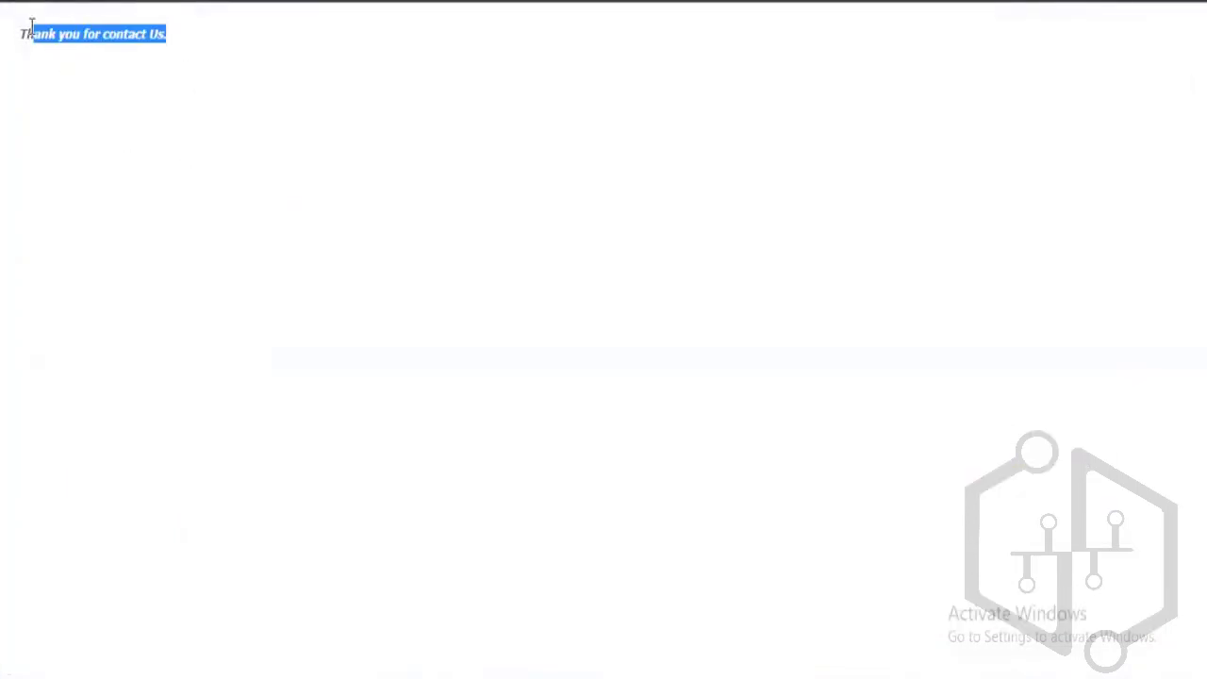
# Return to LP form's Completion Actions and add an empty line below the "Thank you for contact Us." message
pyautogui.click(153, 153)
pyautogui.hotkey('alt', 'Tab')
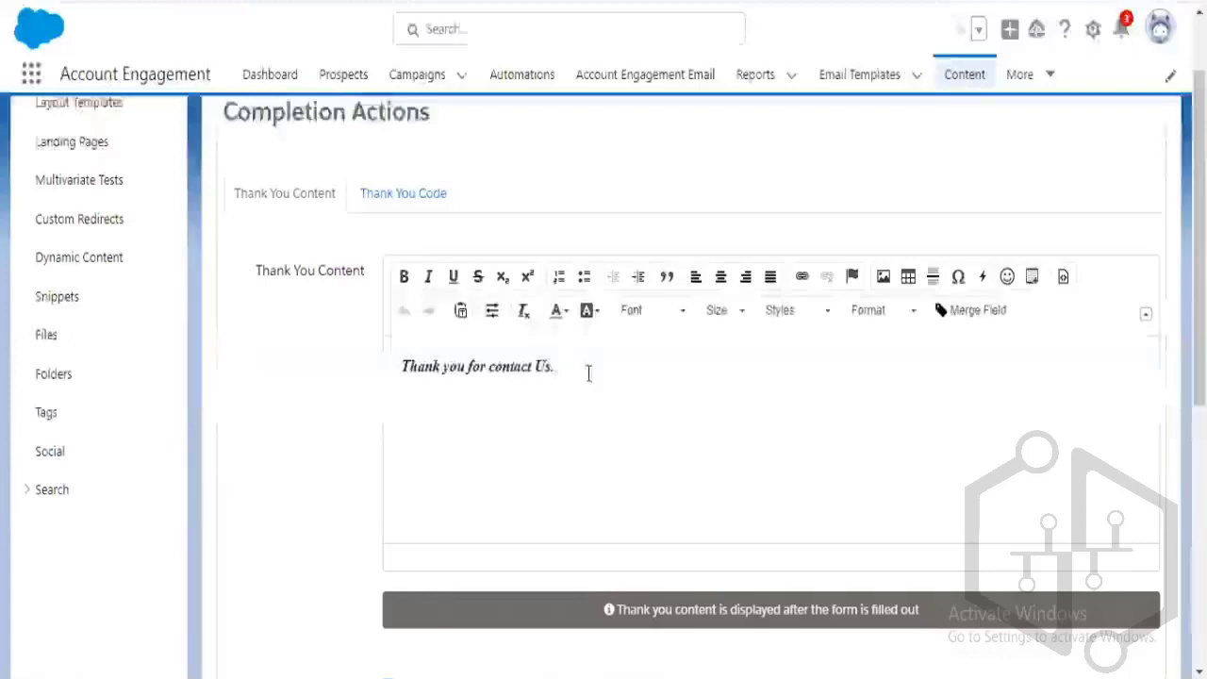
pyautogui.click(553, 364)
pyautogui.moveTo(553, 364); pyautogui.dragTo(400, 367)
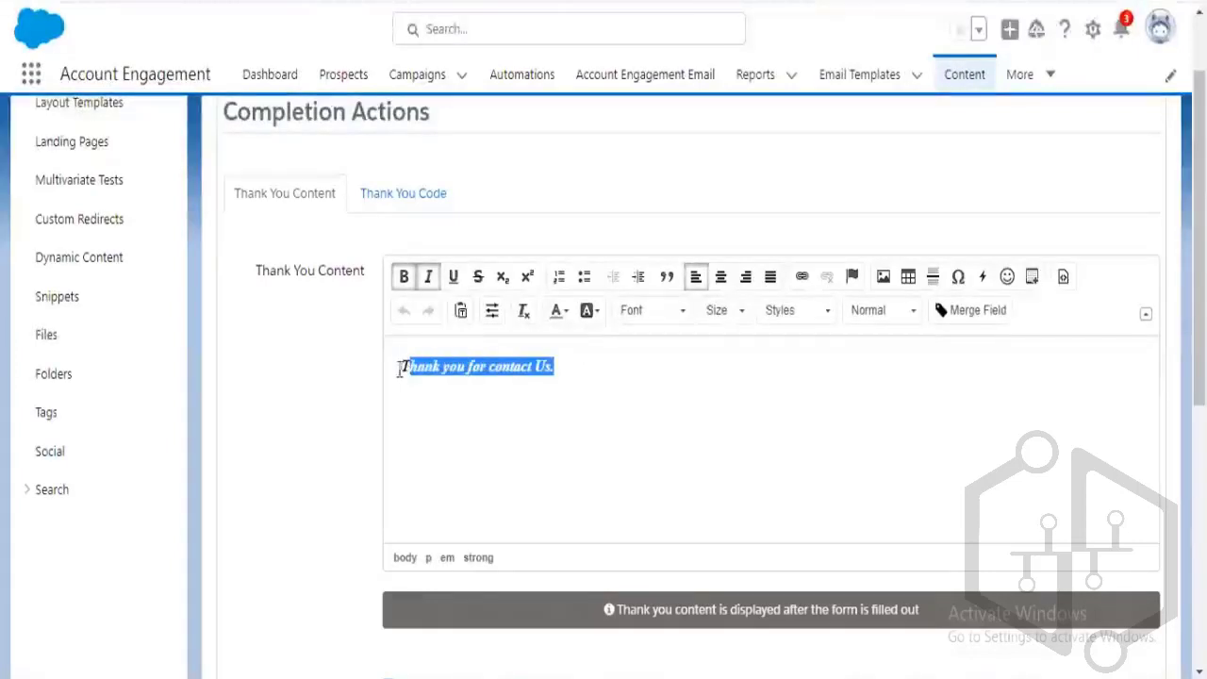
pyautogui.click(588, 388)
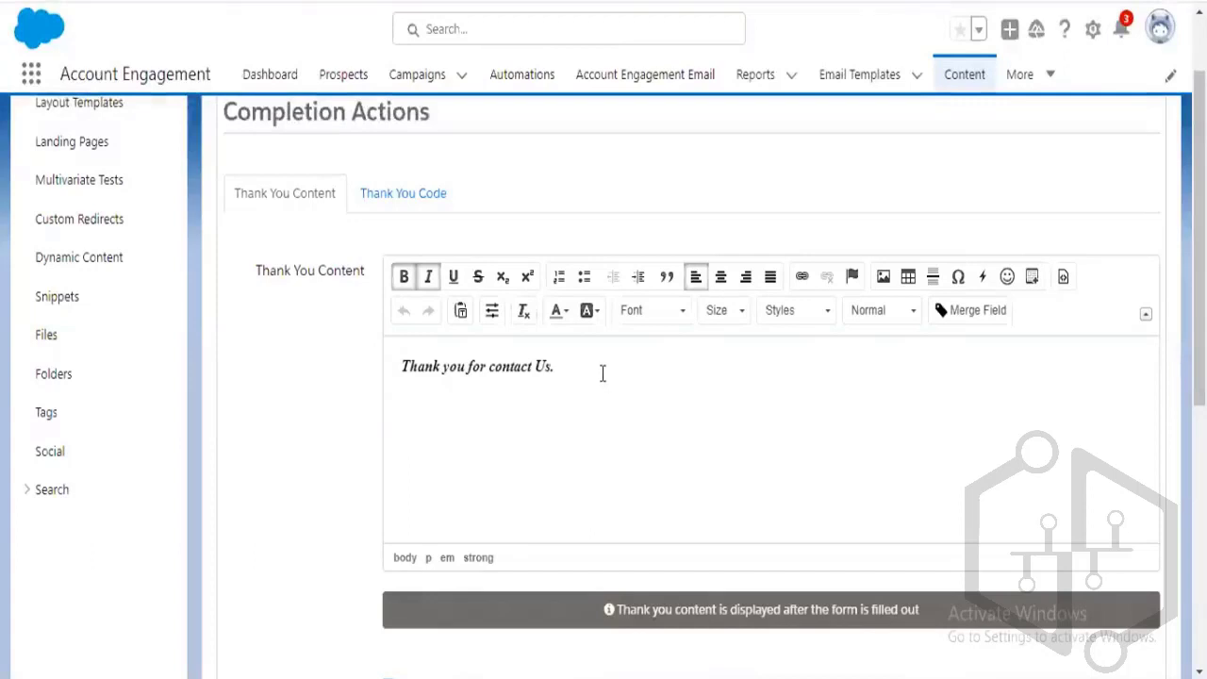
pyautogui.press('Return')
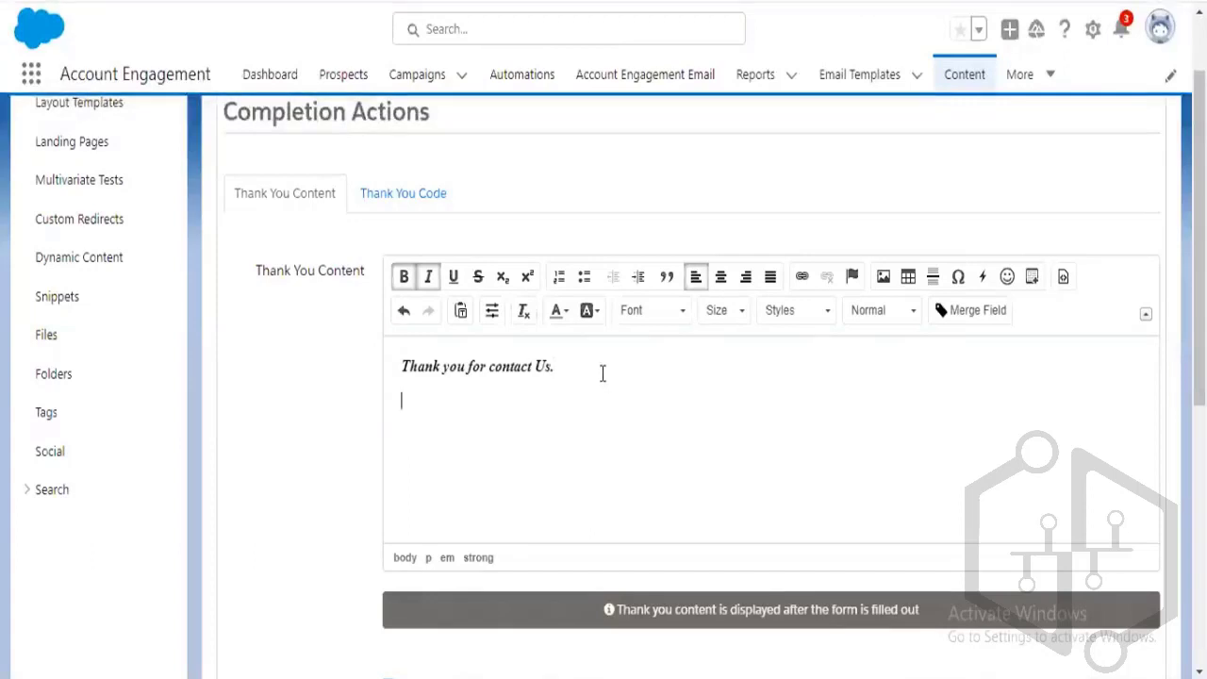
pyautogui.click(1064, 278)
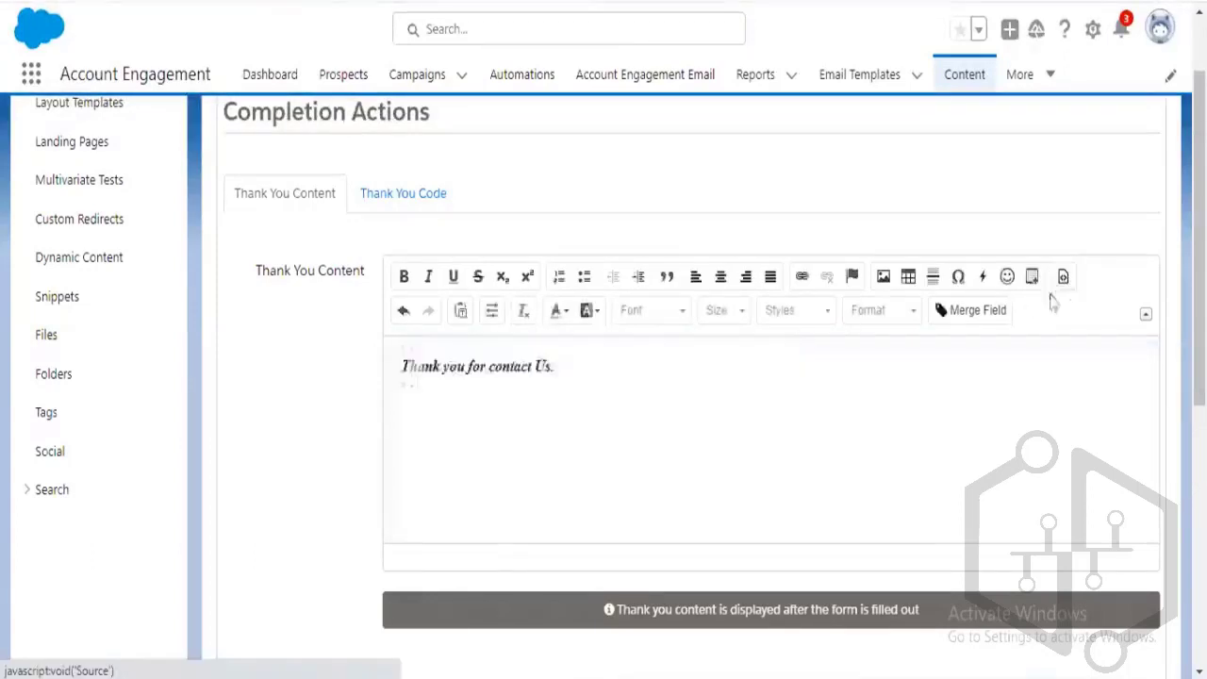
# Examine the image info, upload and advanced settings for inserting an image into the thank-you content, and close them without inserting one
pyautogui.click(883, 281)
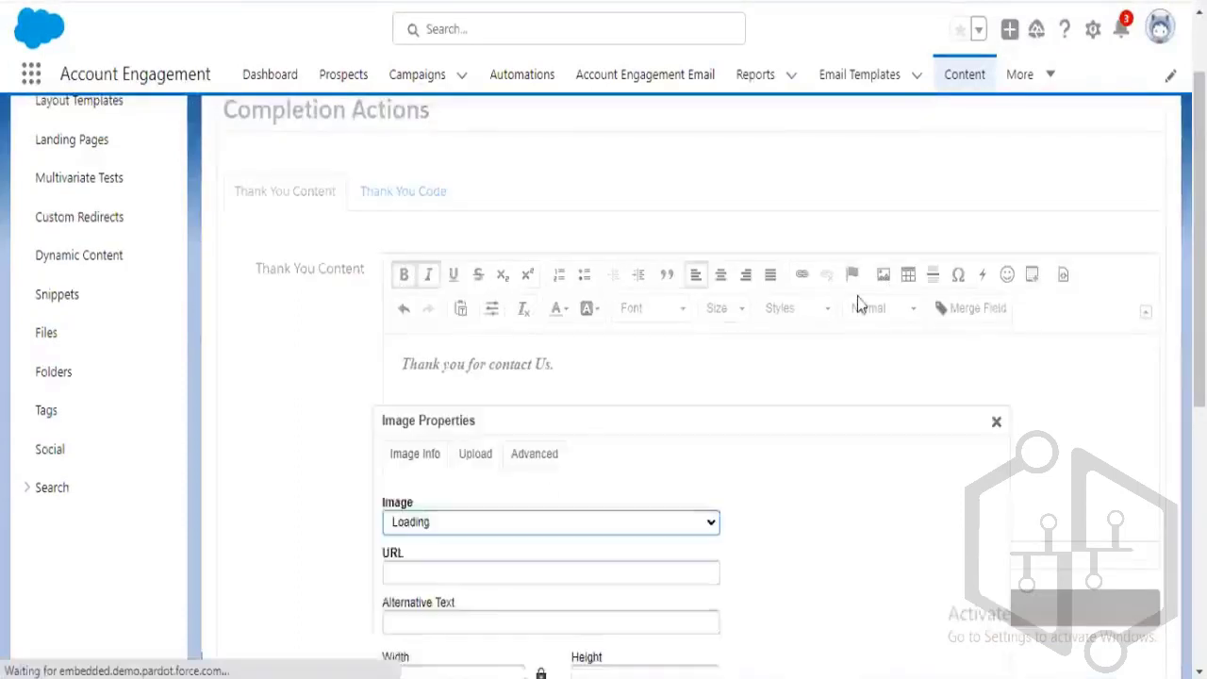
pyautogui.scroll(-1, 817, 410)
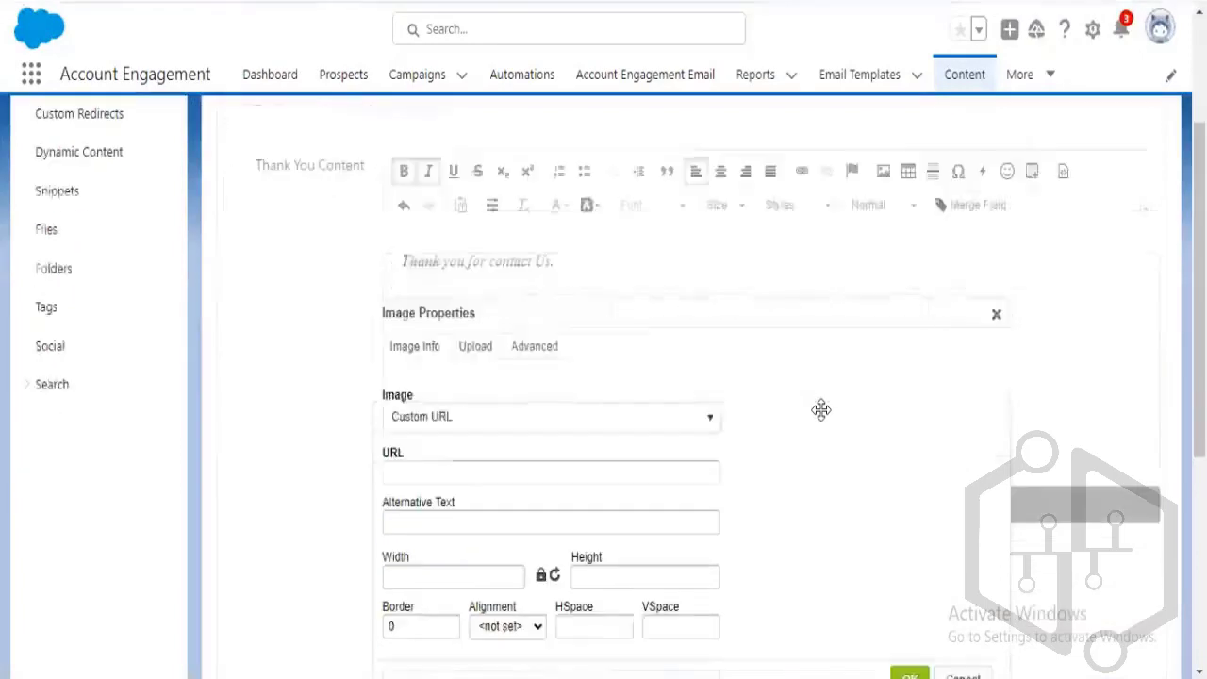
pyautogui.scroll(-1, 451, 375)
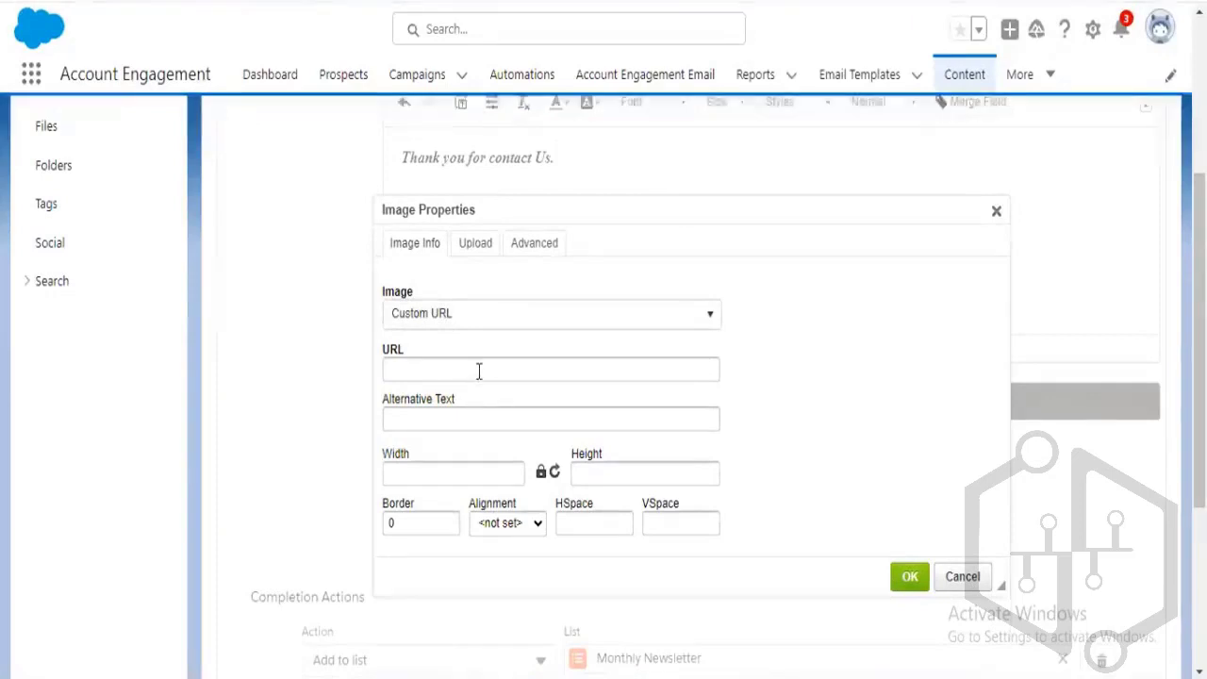
pyautogui.click(479, 371)
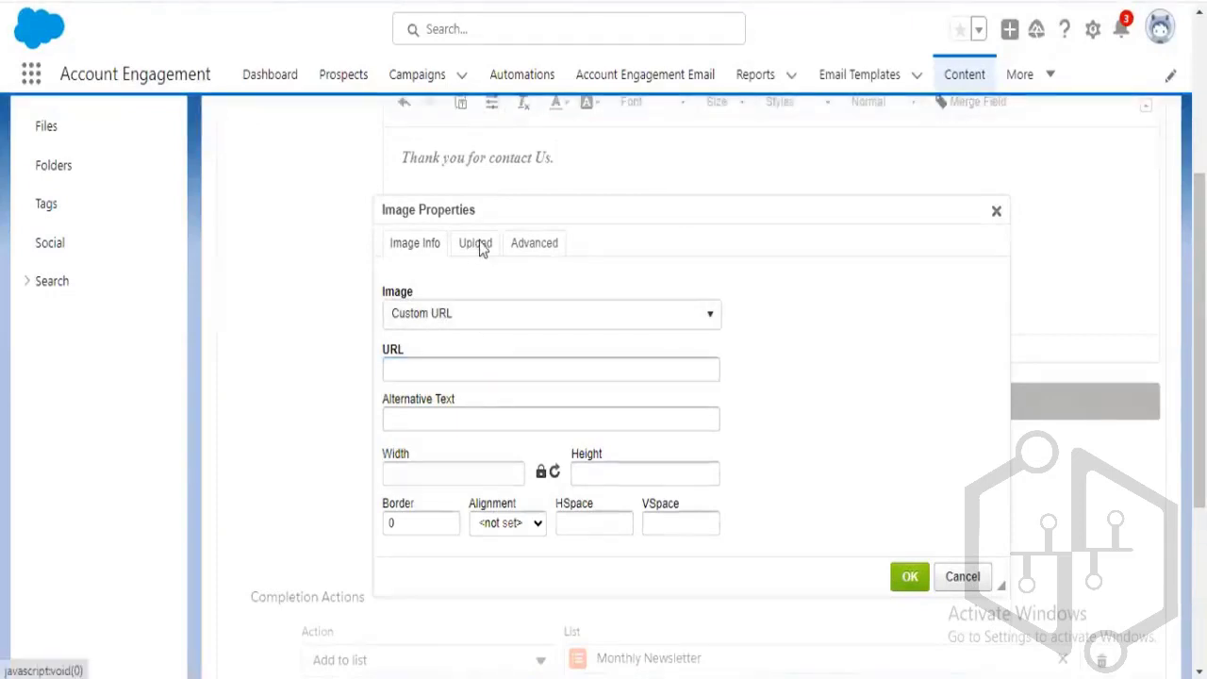
pyautogui.click(477, 245)
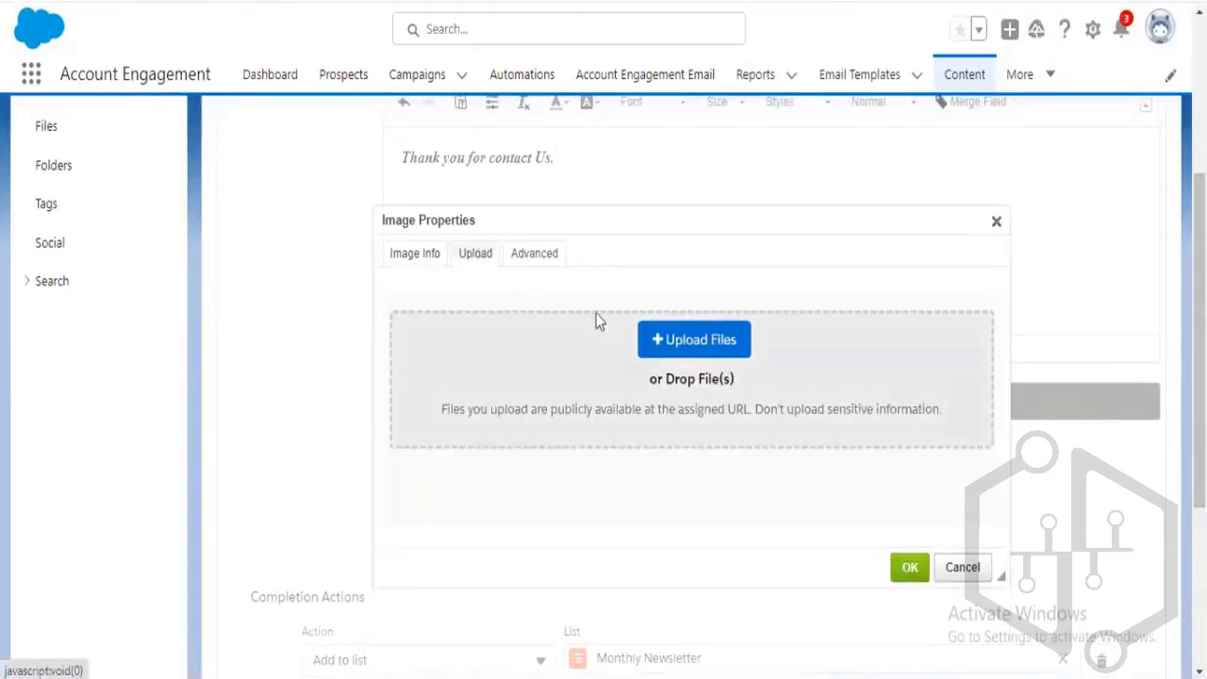
pyautogui.click(524, 253)
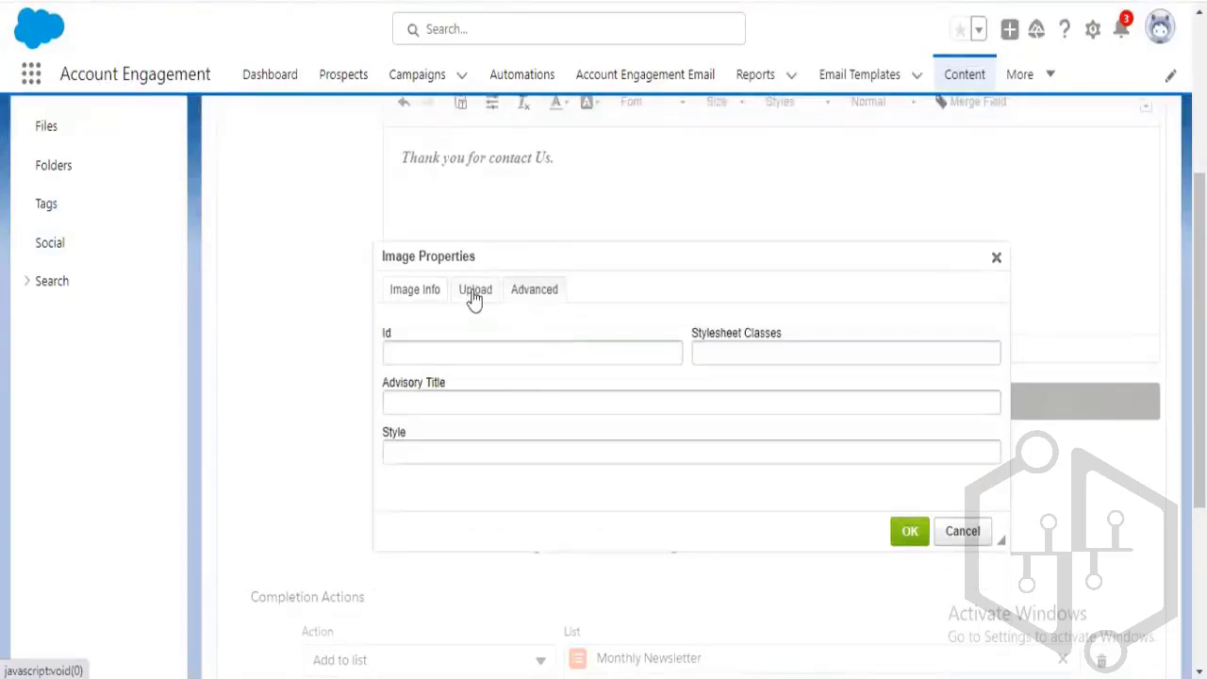
pyautogui.click(724, 346)
pyautogui.click(573, 359)
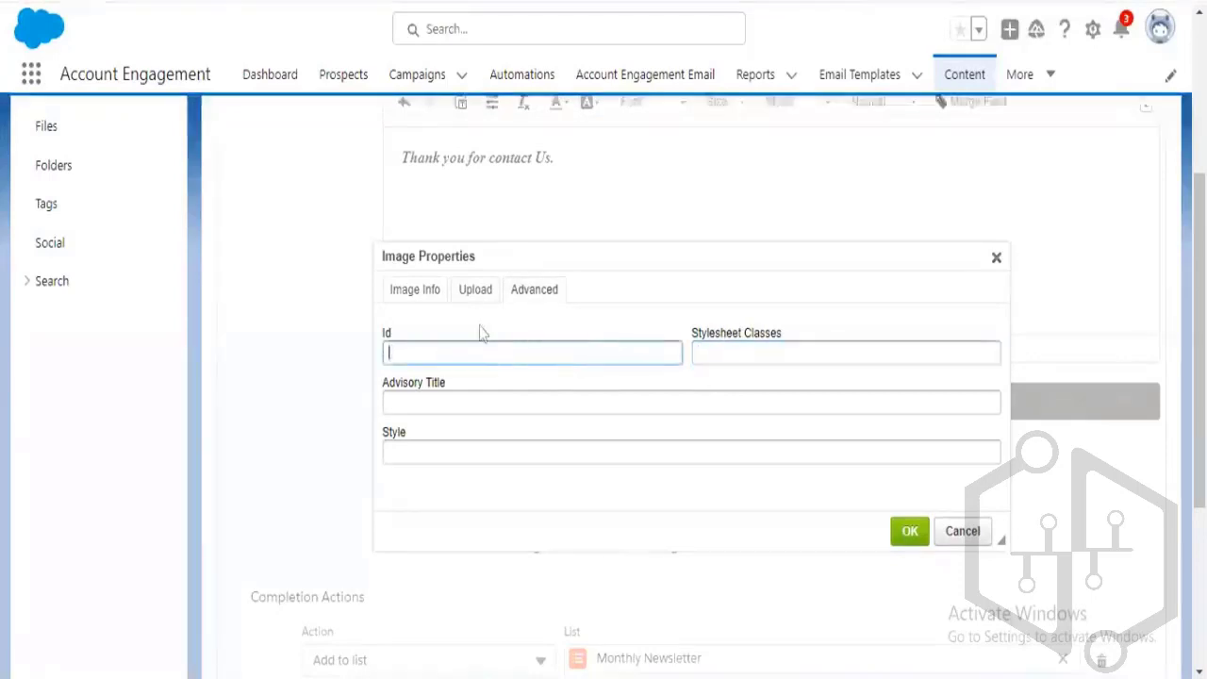
pyautogui.click(474, 294)
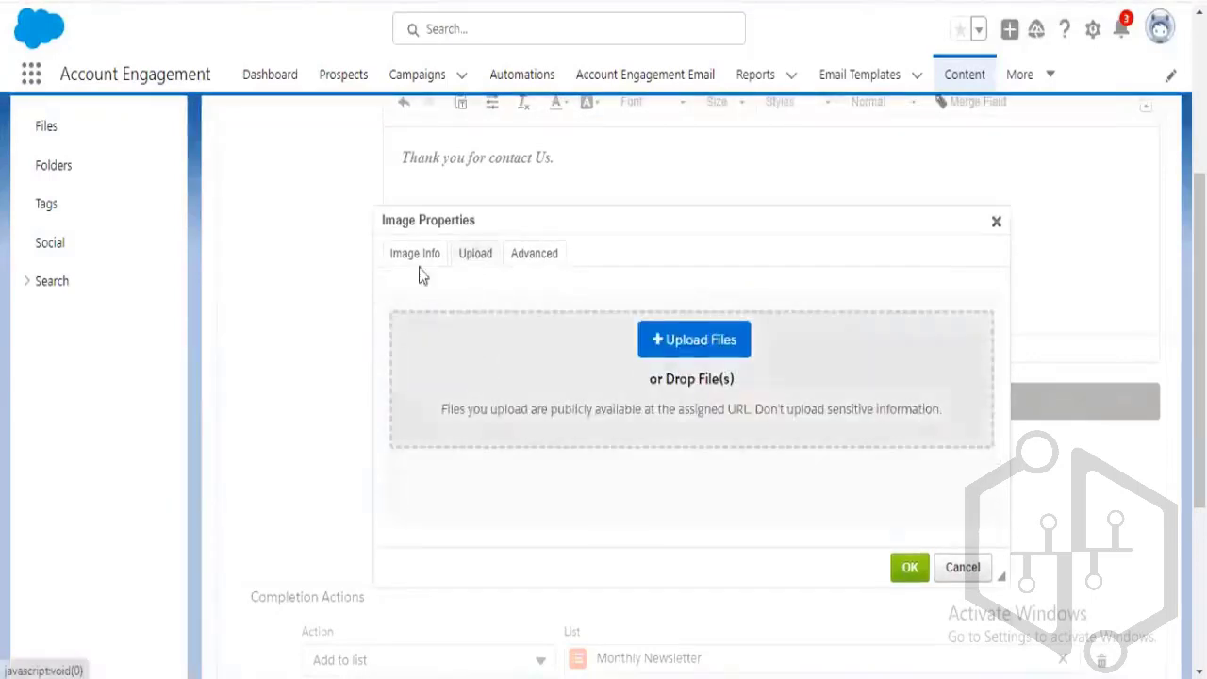
pyautogui.click(995, 224)
# Examine the form's thank-you message together with its display and redirect options and the completion actions
pyautogui.scroll(3, 690, 405)
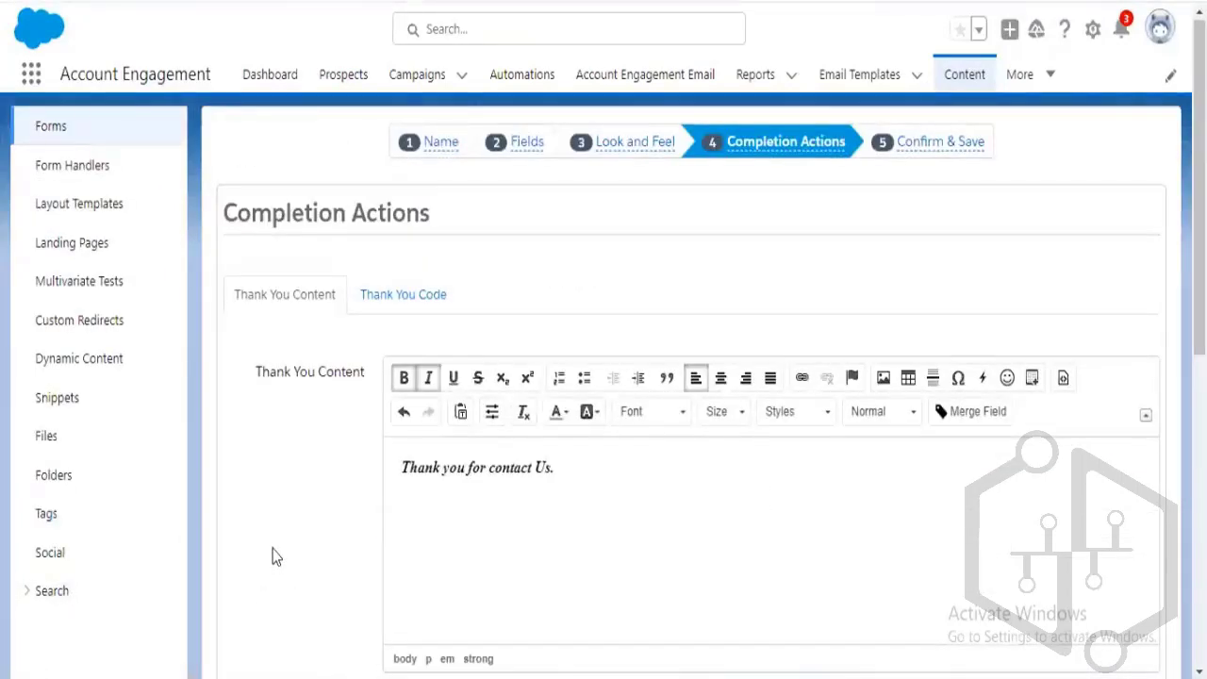
pyautogui.scroll(-1, 286, 555)
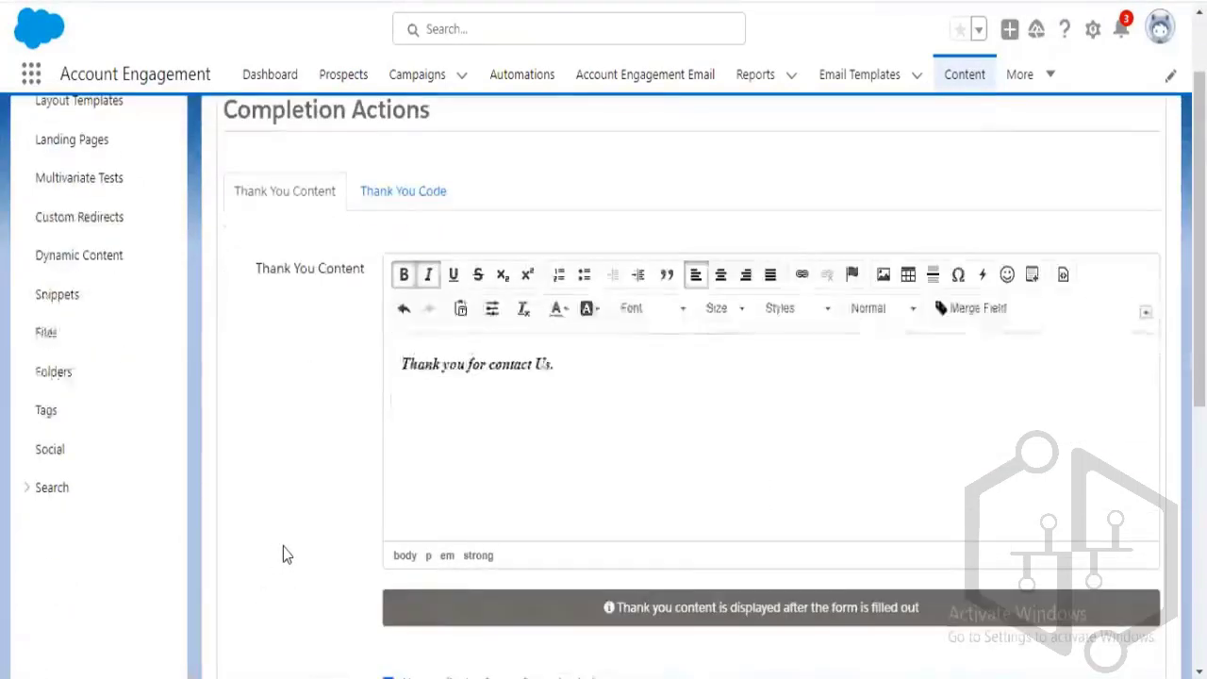
pyautogui.moveTo(597, 368); pyautogui.dragTo(412, 362)
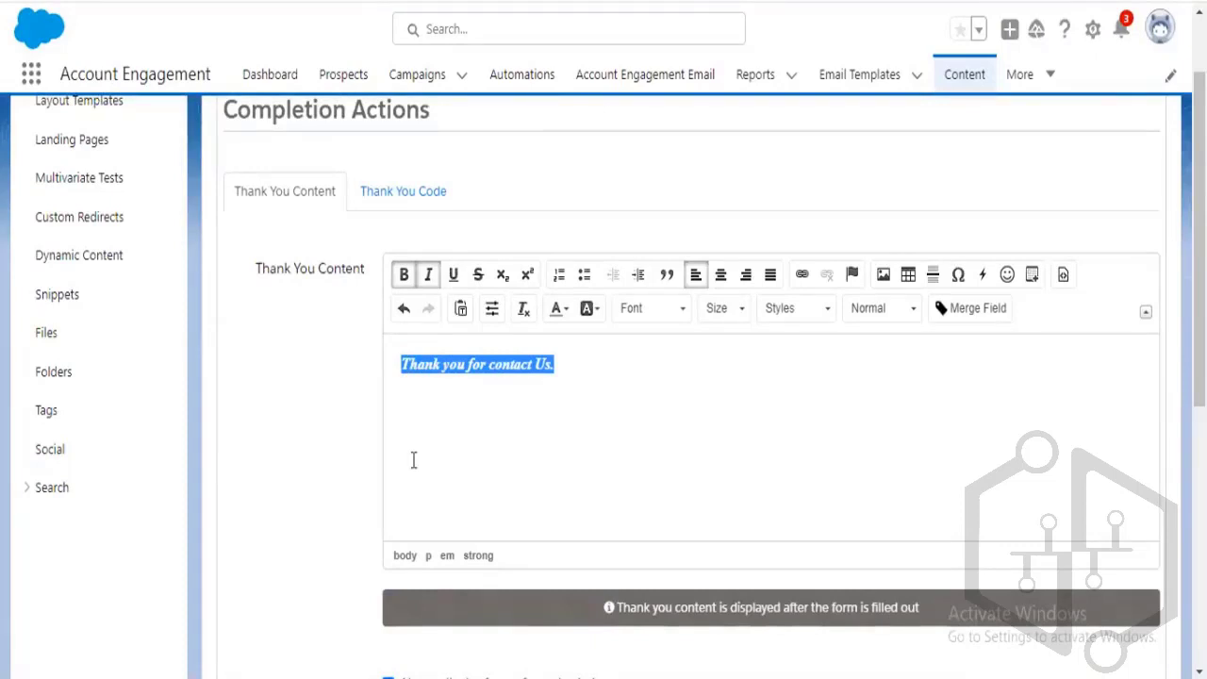
pyautogui.click(339, 480)
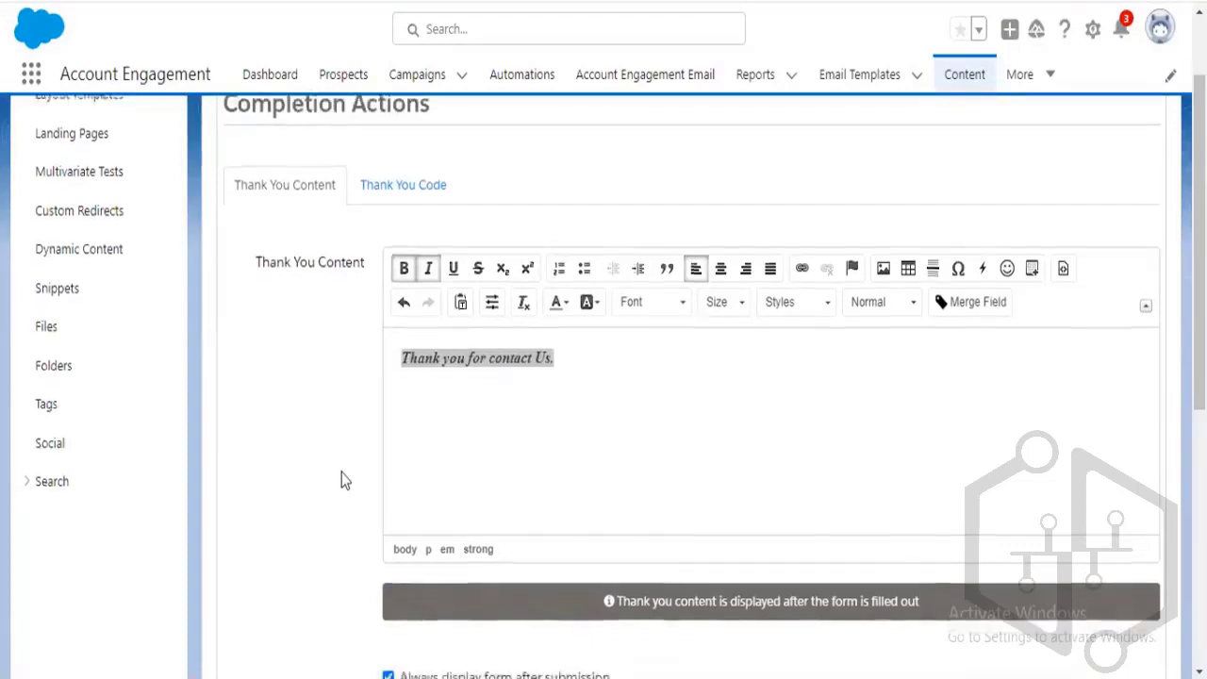
pyautogui.scroll(-2, 339, 480)
pyautogui.scroll(-2, 322, 482)
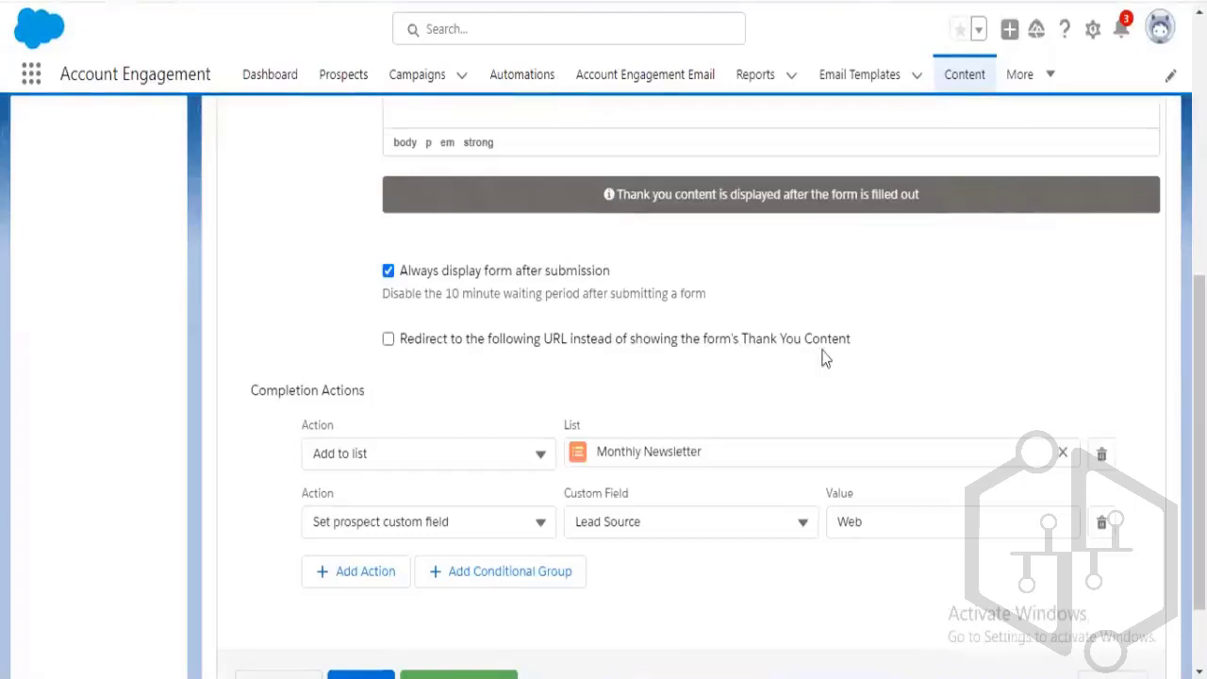
pyautogui.scroll(5, 822, 360)
pyautogui.moveTo(554, 364); pyautogui.dragTo(289, 383)
pyautogui.click(289, 383)
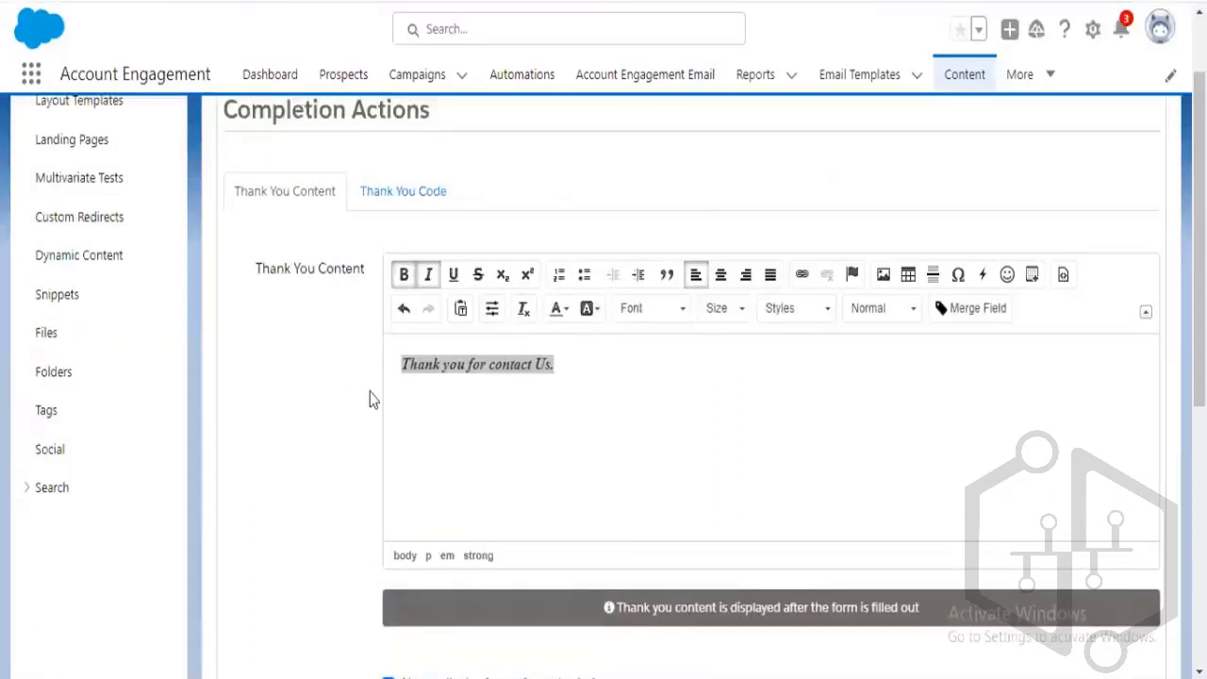
pyautogui.scroll(-2, 425, 428)
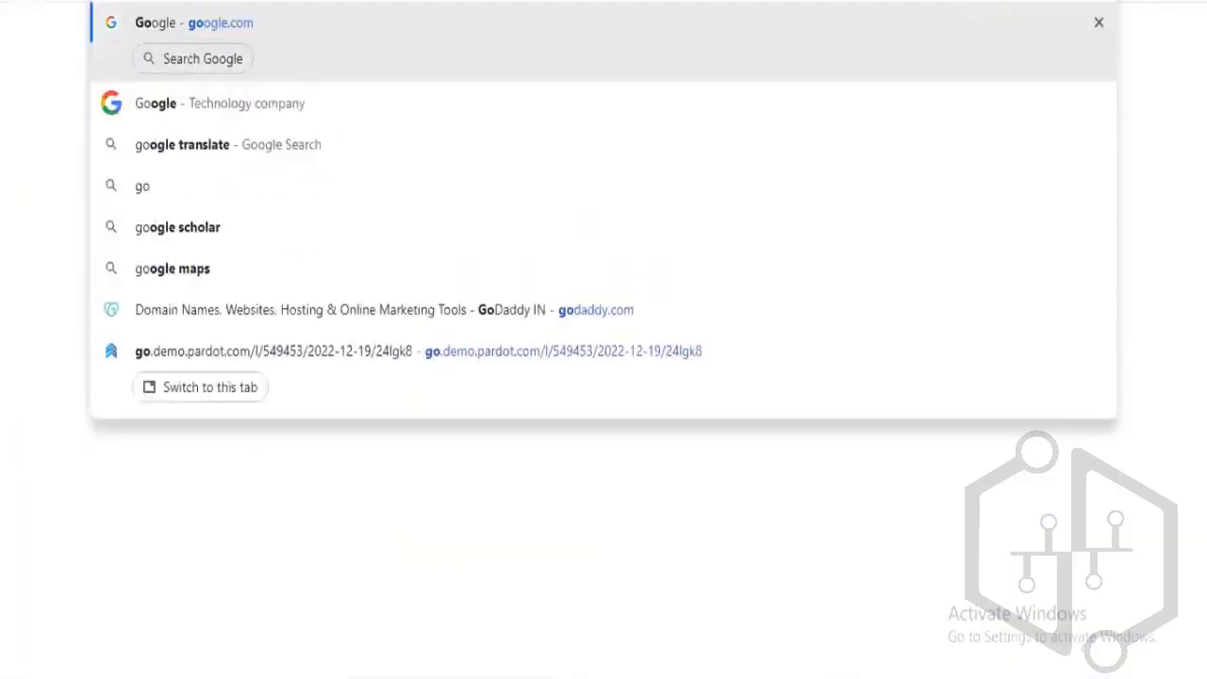
pyautogui.press('Return')
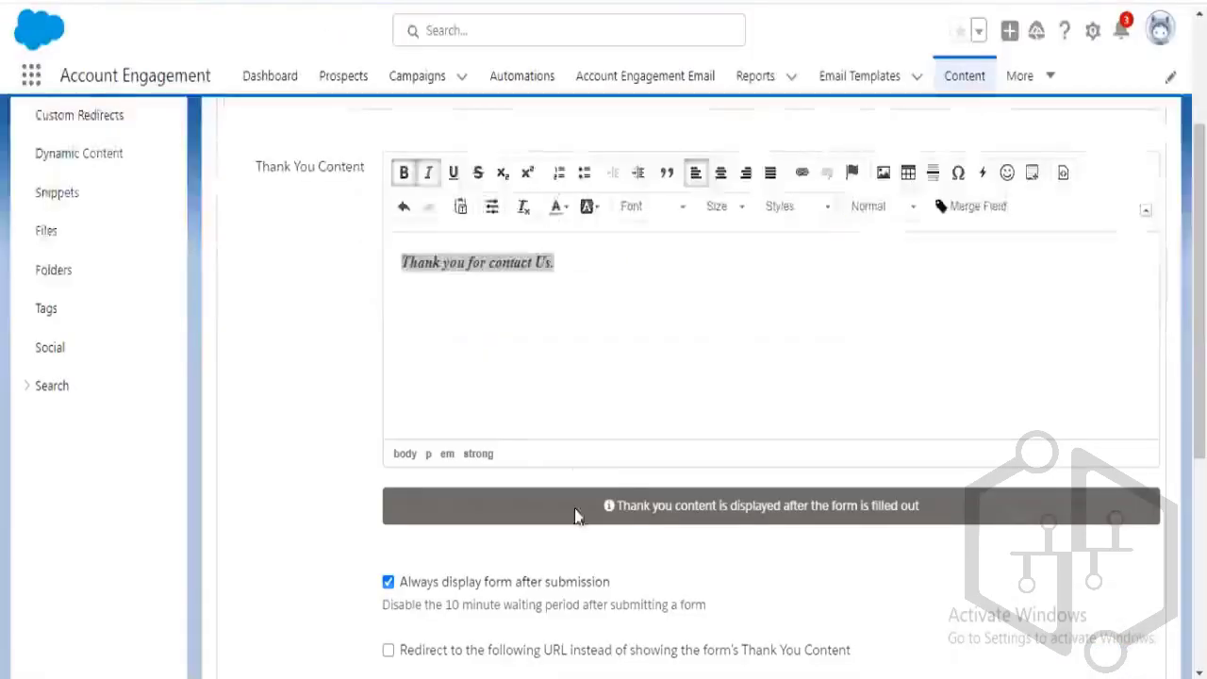
pyautogui.scroll(-3, 573, 506)
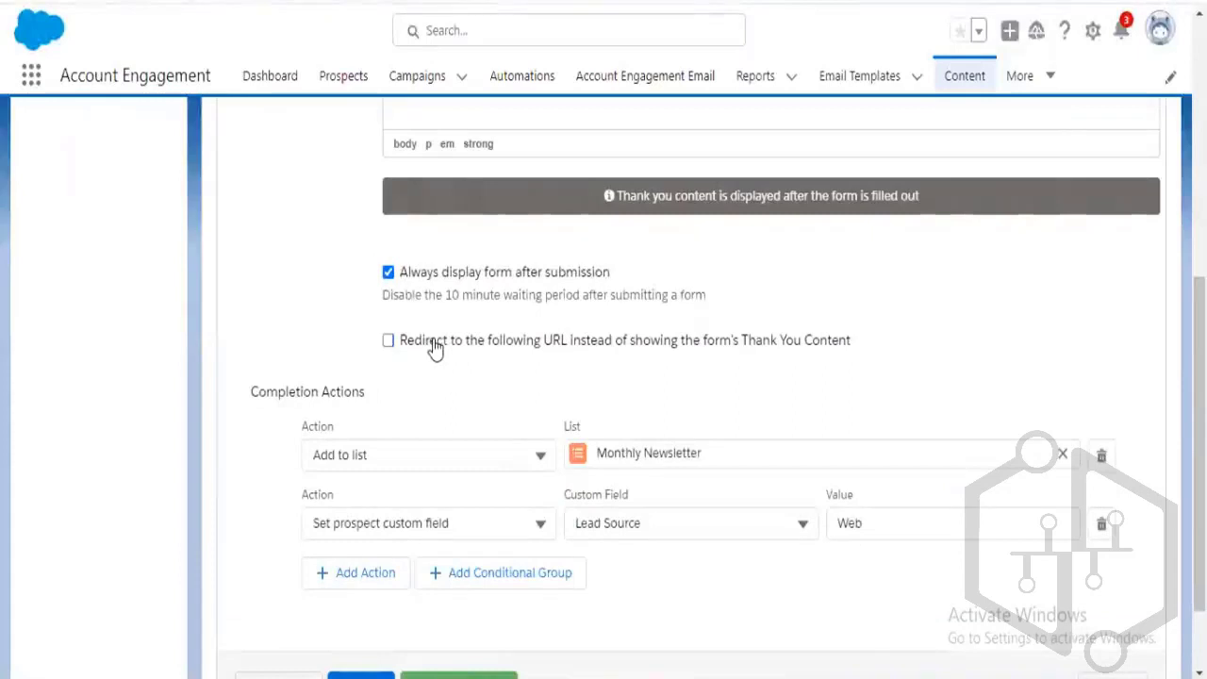
pyautogui.click(434, 346)
pyautogui.click(463, 401)
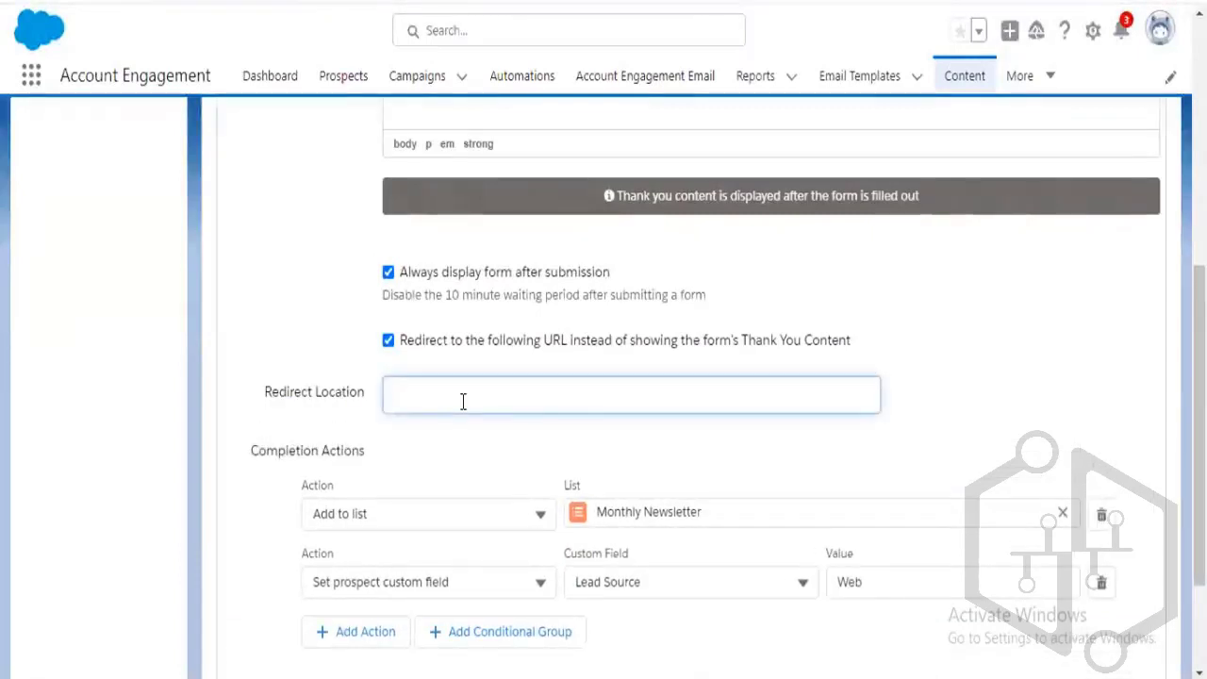
pyautogui.write('https://www.google.com/')
pyautogui.click(423, 471)
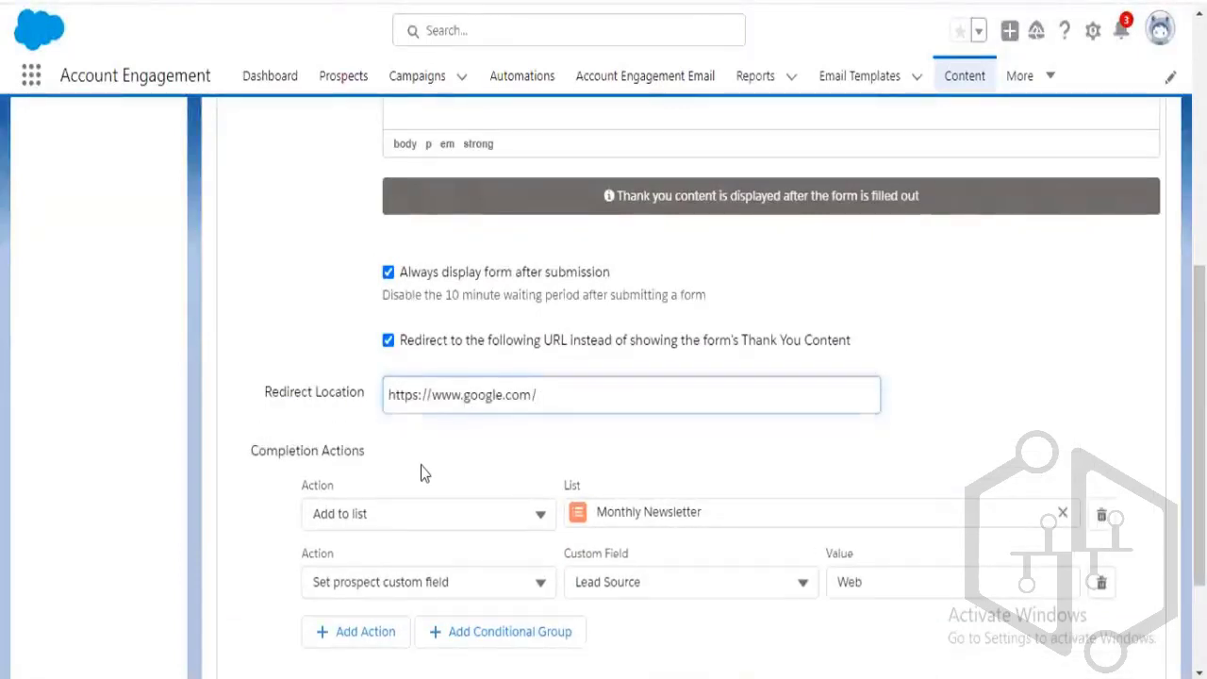
pyautogui.scroll(-2, 427, 471)
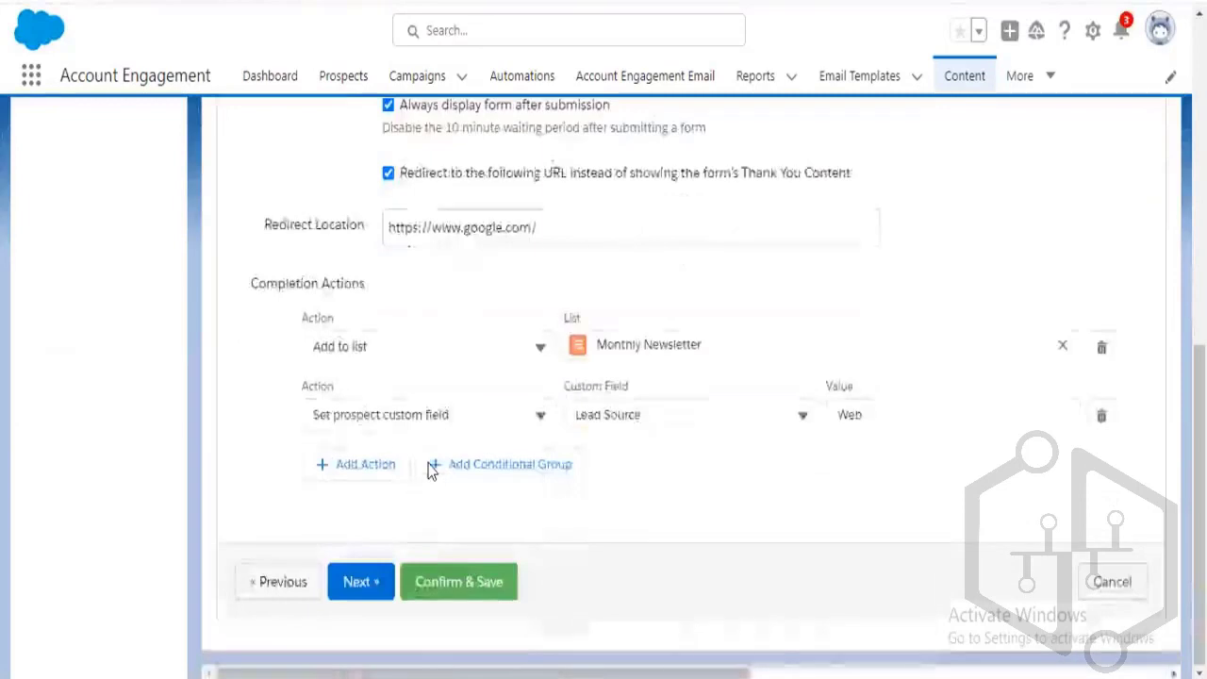
pyautogui.click(441, 588)
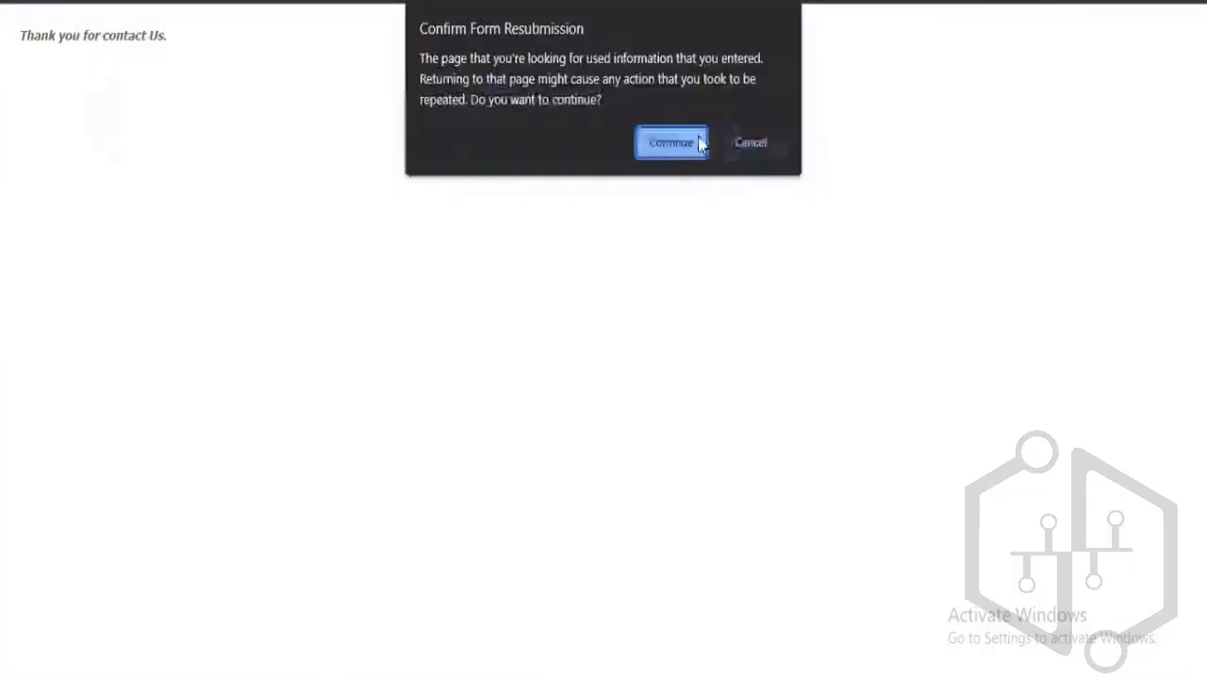
# Decline the form resubmission, reload the online form page, and submit it with company Test and department test
pyautogui.click(770, 146)
pyautogui.click(29, 2)
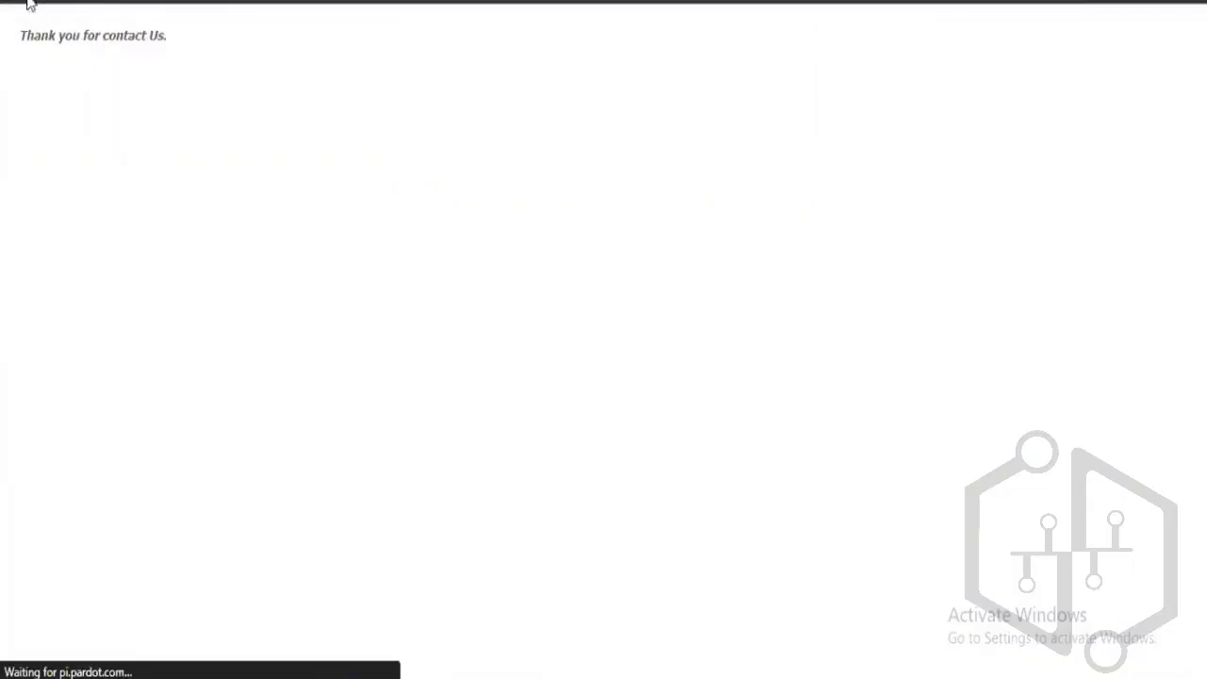
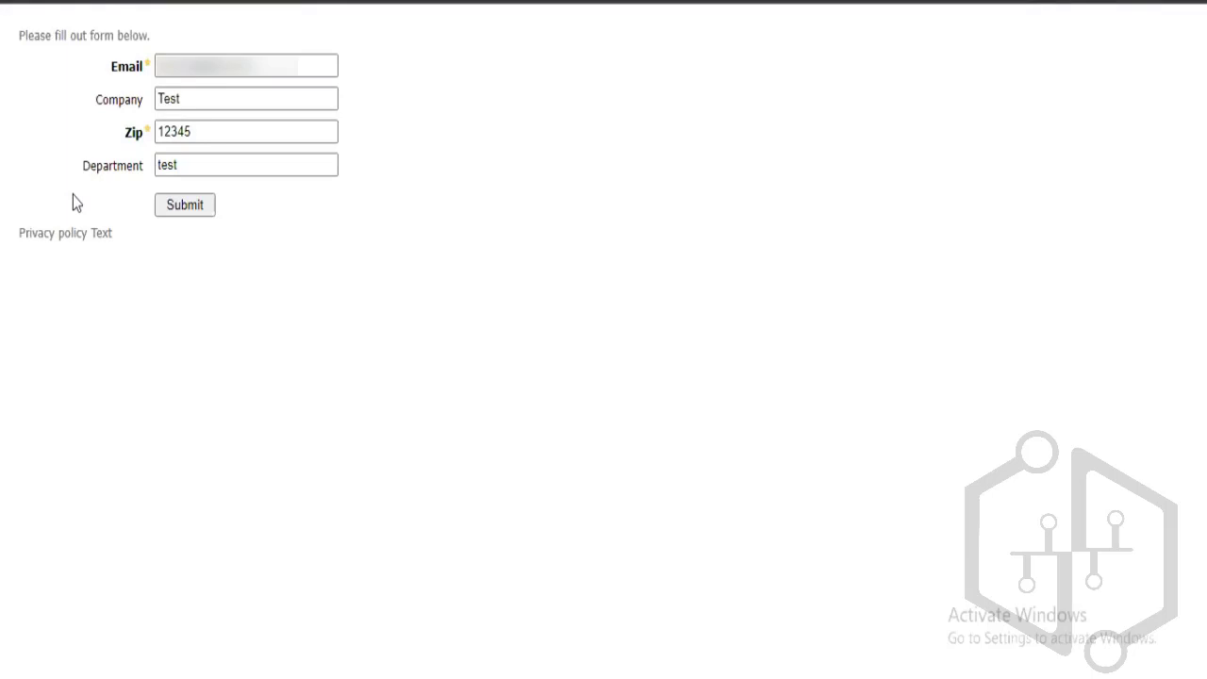
pyautogui.click(192, 209)
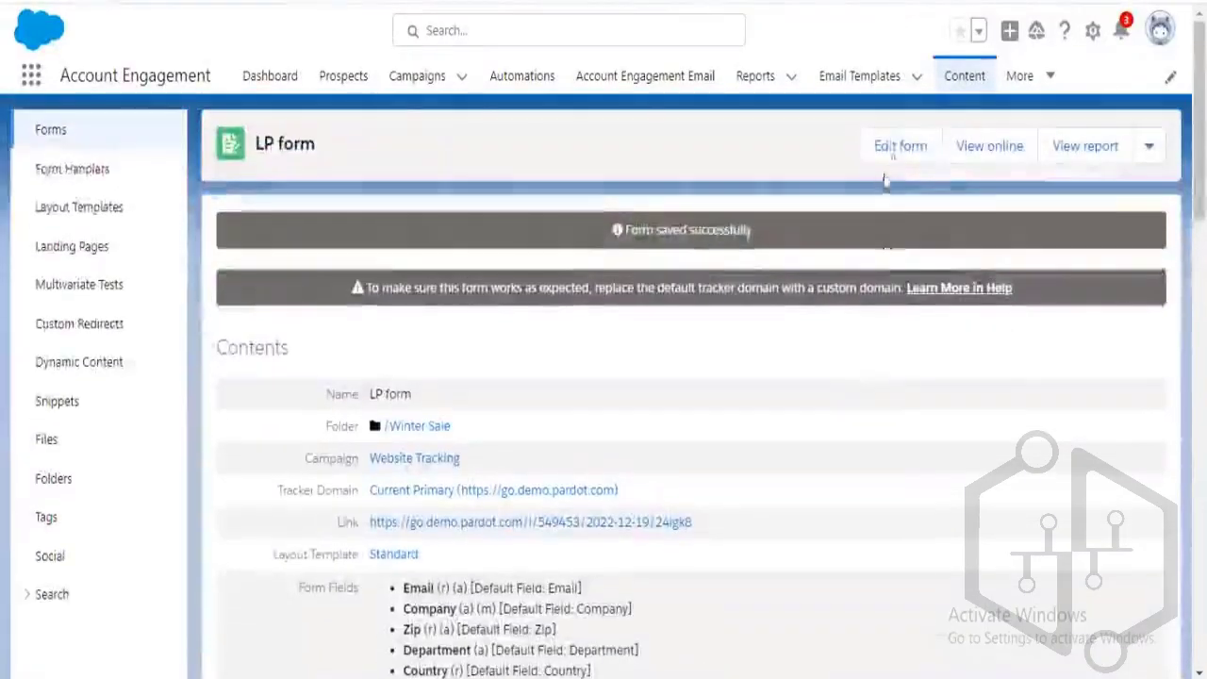
# Reopen LP form's Completion Actions for editing, add an empty line after the thank-you message, and check the redirect settings
pyautogui.click(894, 159)
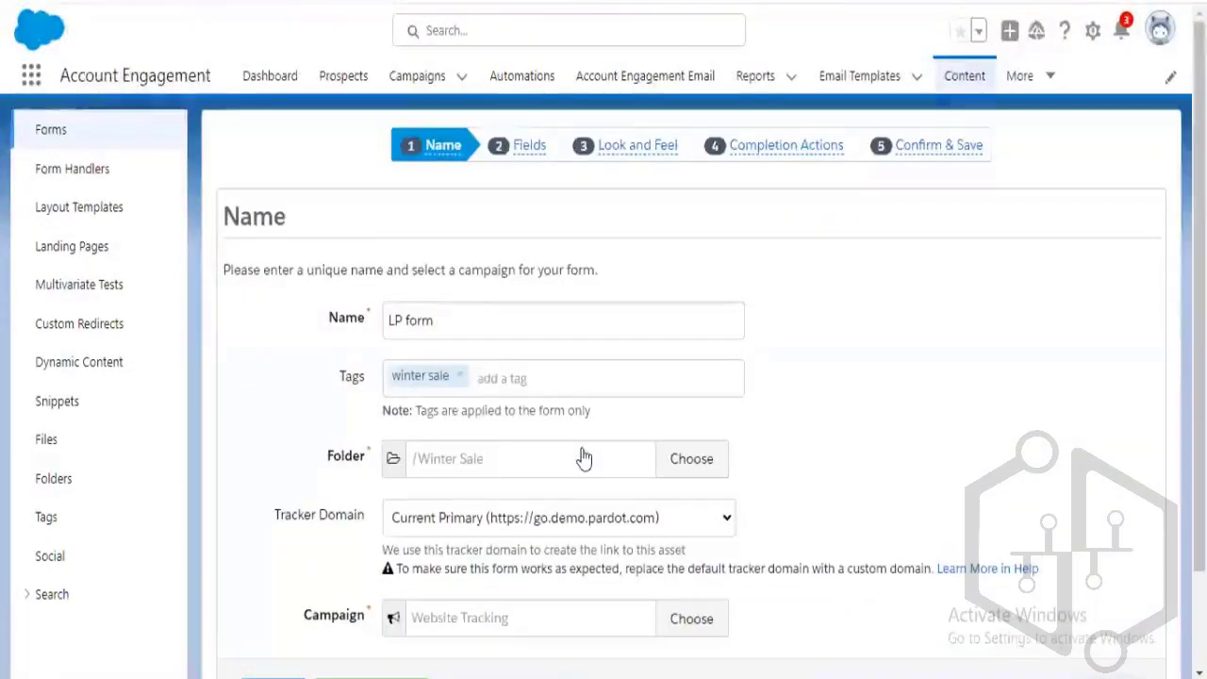
pyautogui.click(757, 149)
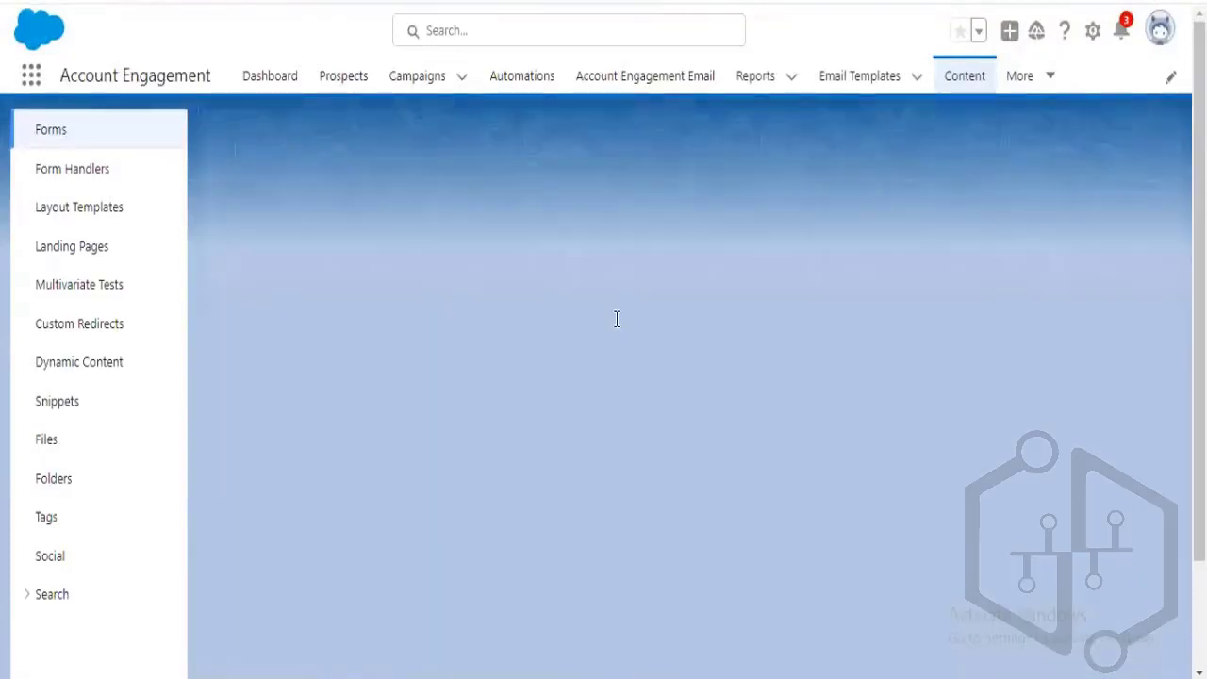
pyautogui.scroll(-2, 617, 319)
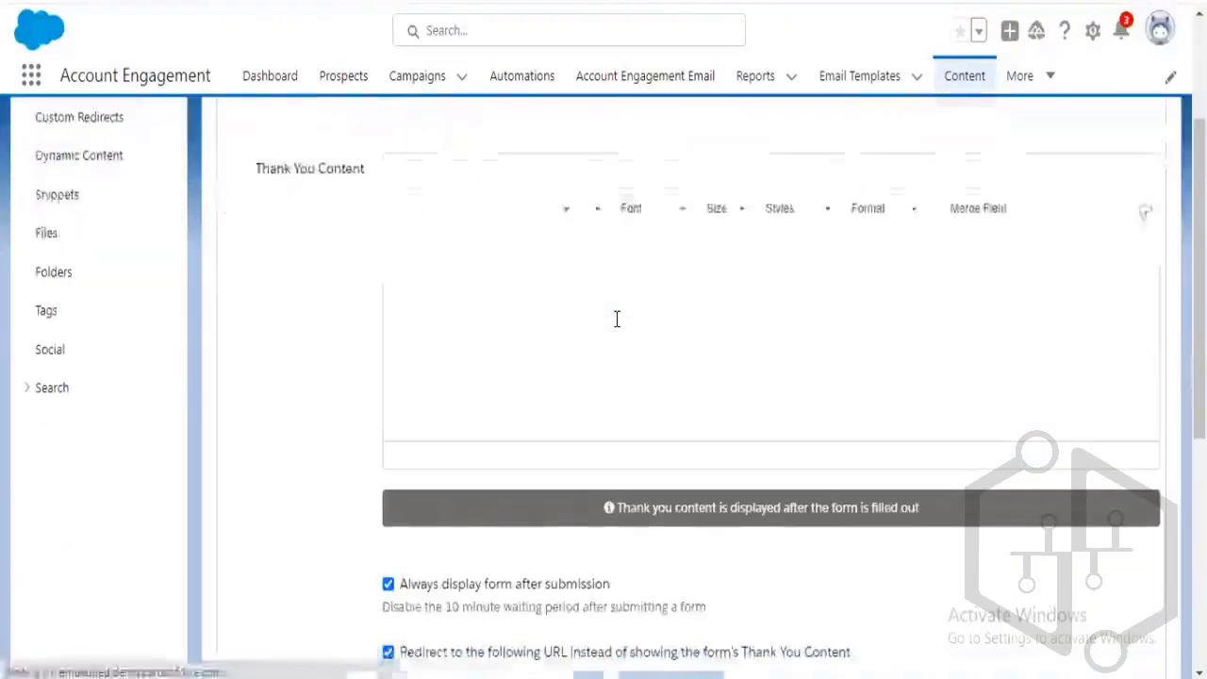
pyautogui.scroll(1, 622, 321)
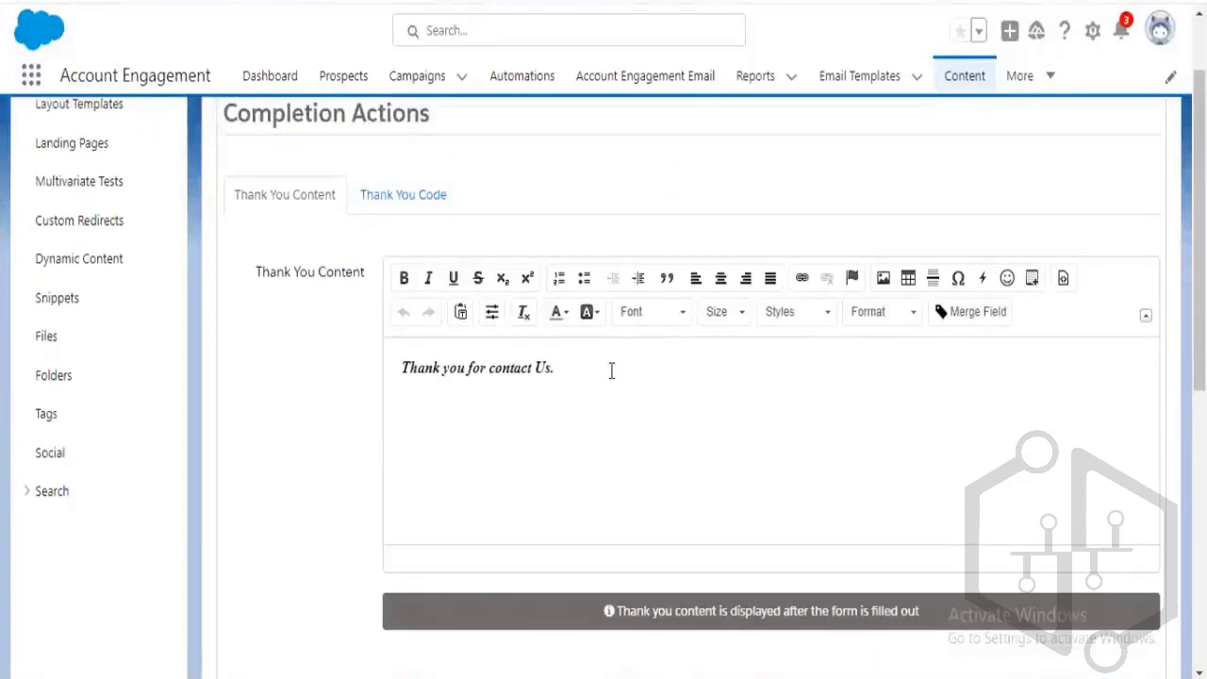
pyautogui.click(608, 371)
pyautogui.press('Return')
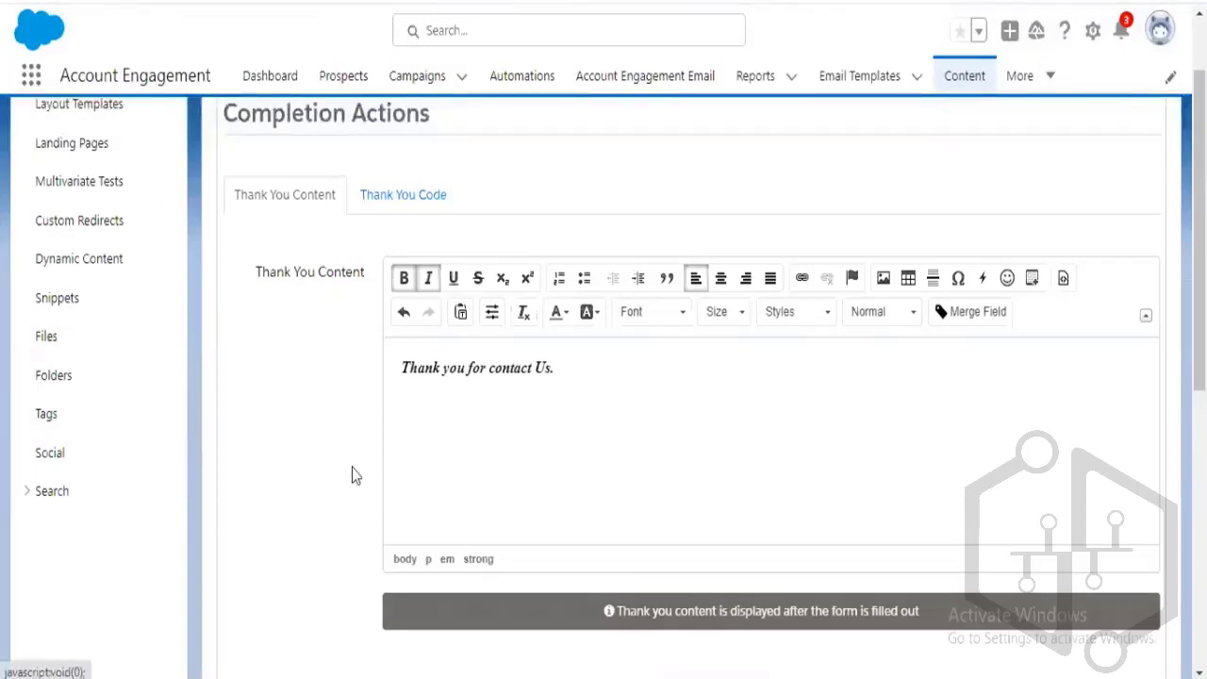
pyautogui.scroll(-3, 350, 474)
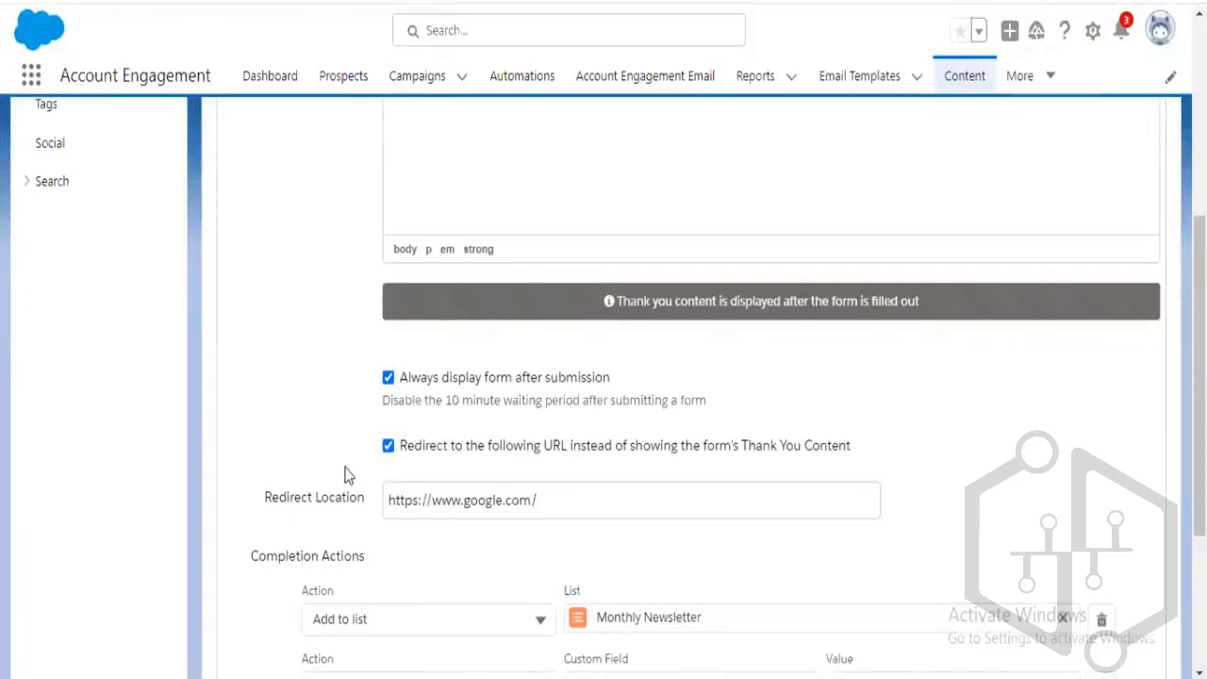
# Examine the form's Thank You Code section together with its display options, redirect location and completion actions
pyautogui.scroll(-1, 345, 475)
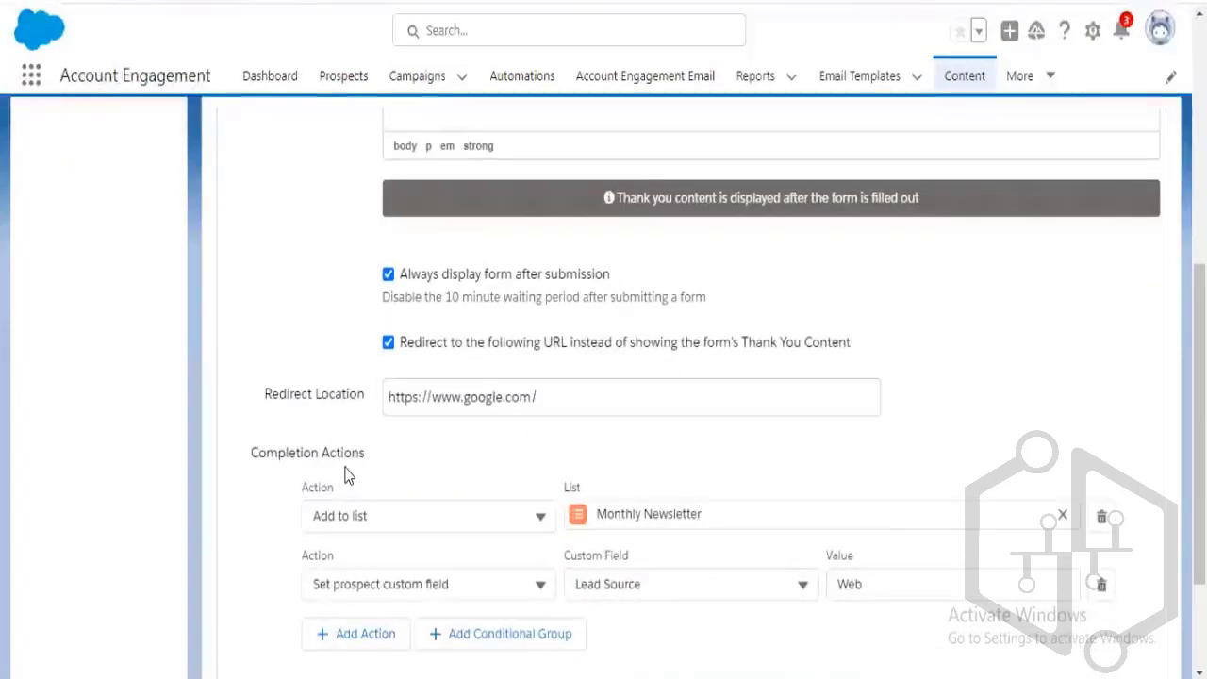
pyautogui.scroll(-1, 342, 468)
pyautogui.scroll(6, 341, 471)
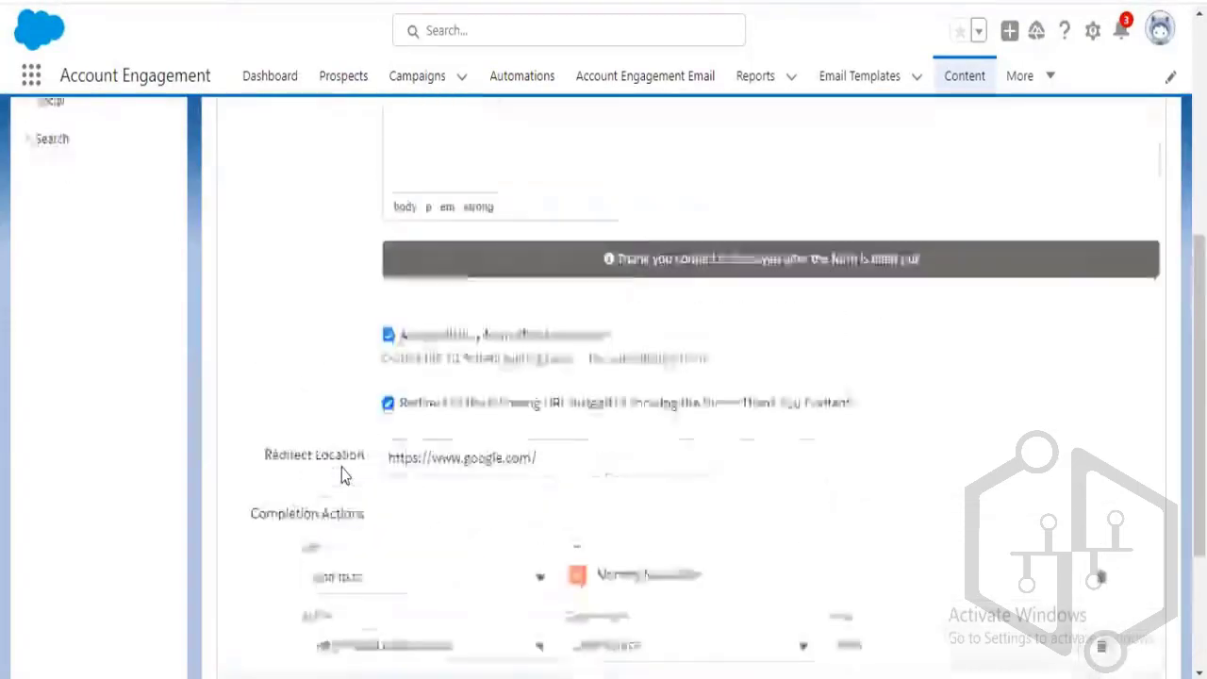
pyautogui.click(420, 300)
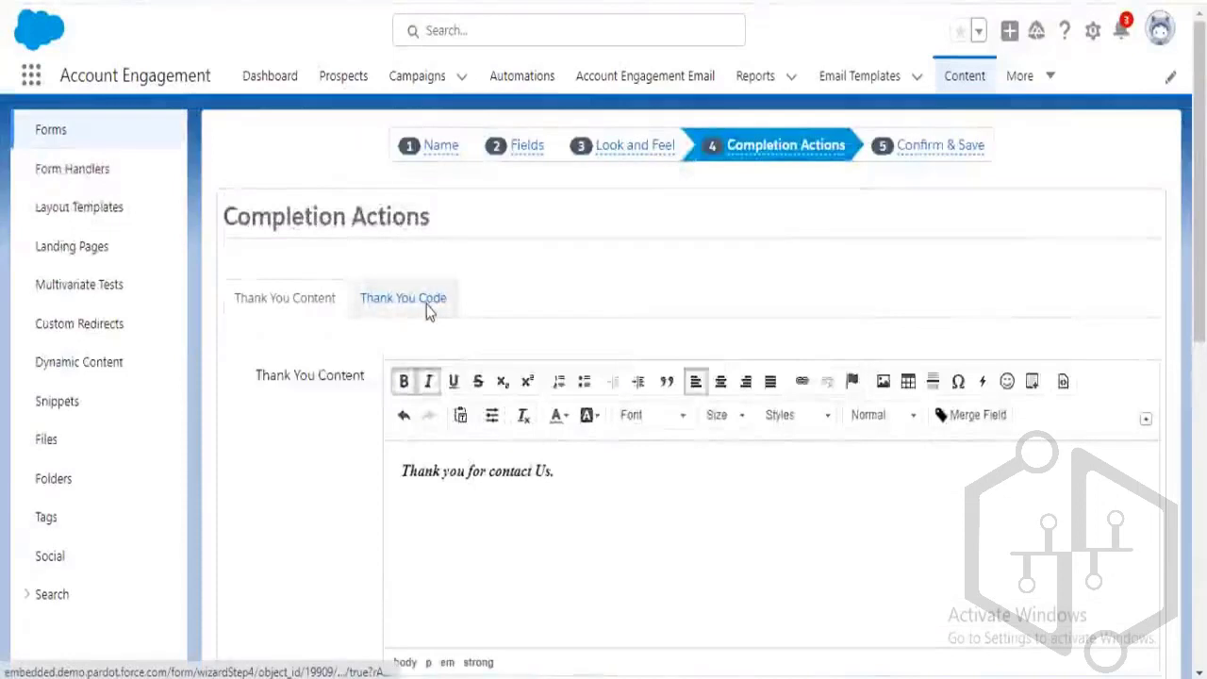
pyautogui.scroll(-2, 263, 437)
pyautogui.click(469, 350)
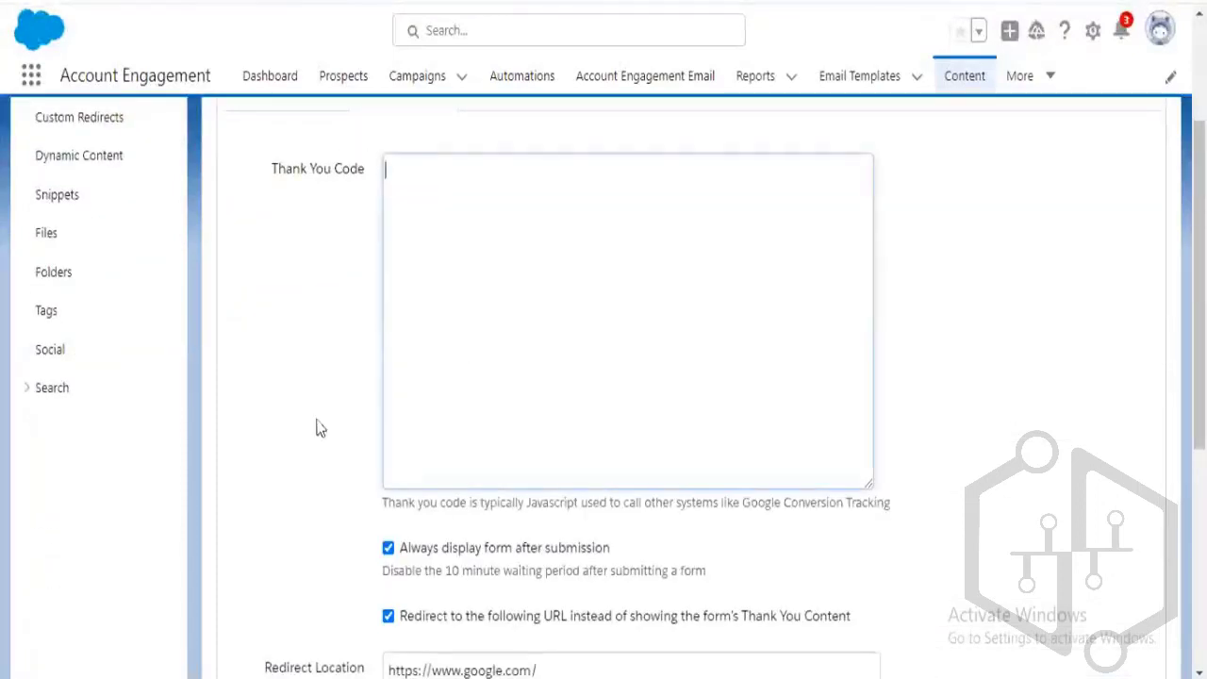
pyautogui.scroll(1, 312, 425)
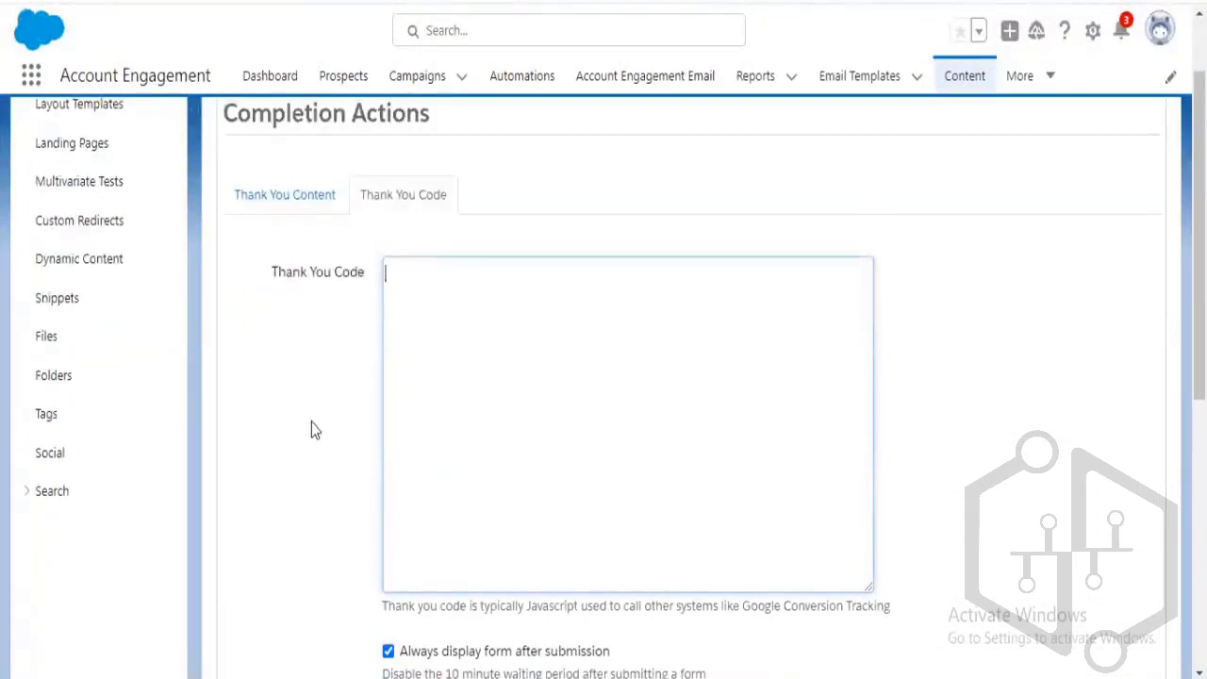
pyautogui.scroll(-2, 311, 421)
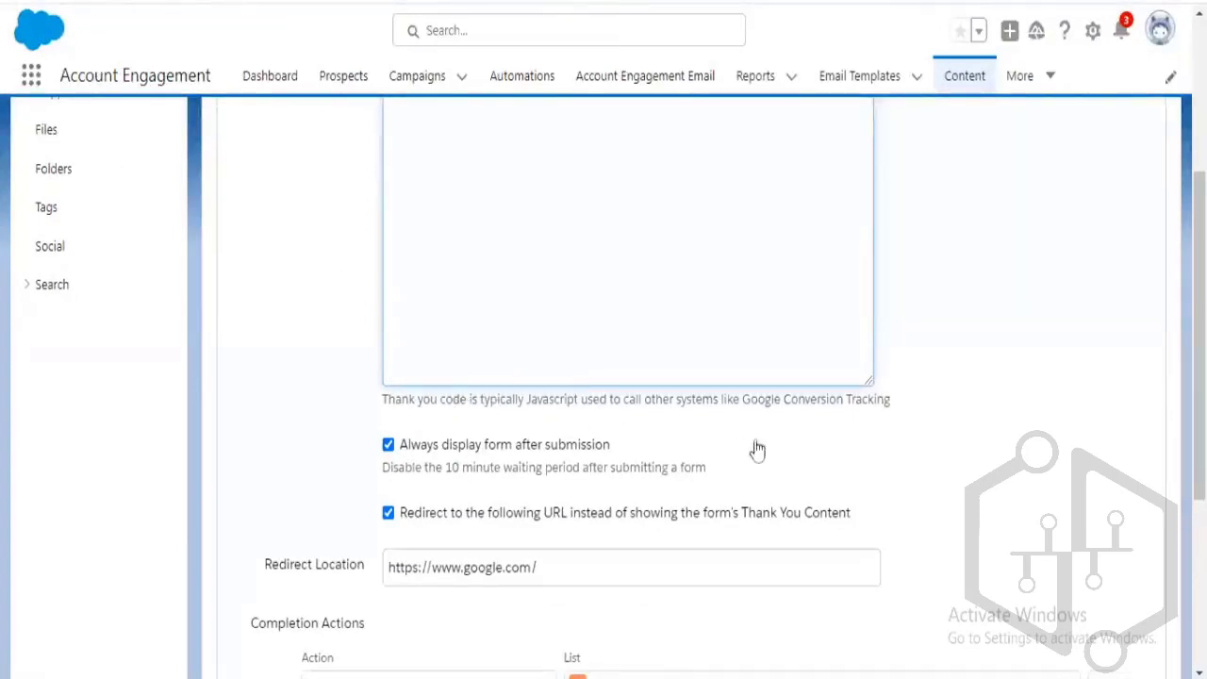
pyautogui.scroll(2, 752, 450)
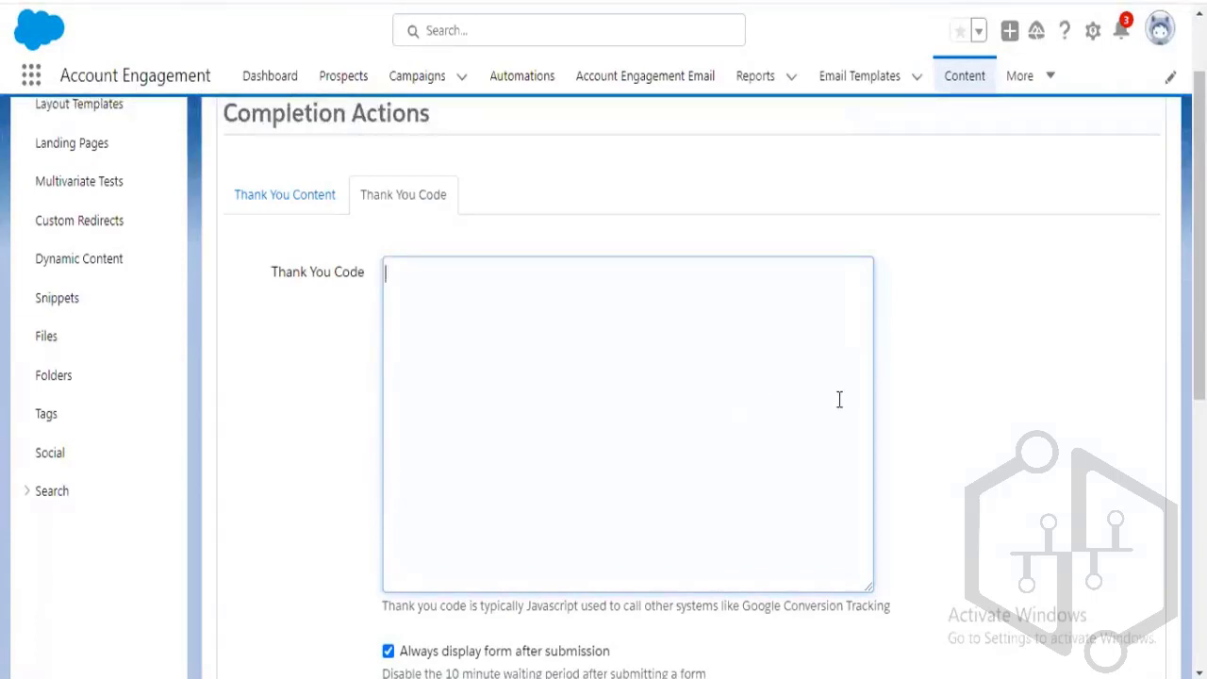
pyautogui.scroll(-4, 849, 391)
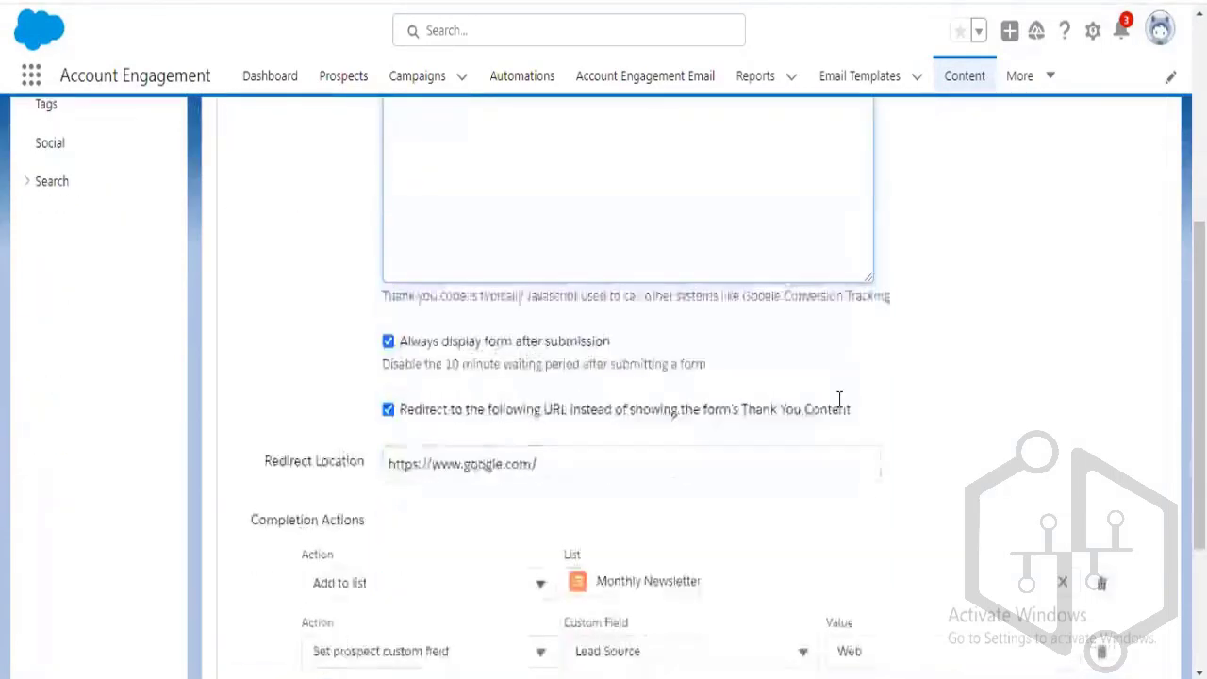
pyautogui.scroll(3, 900, 378)
pyautogui.scroll(1, 900, 377)
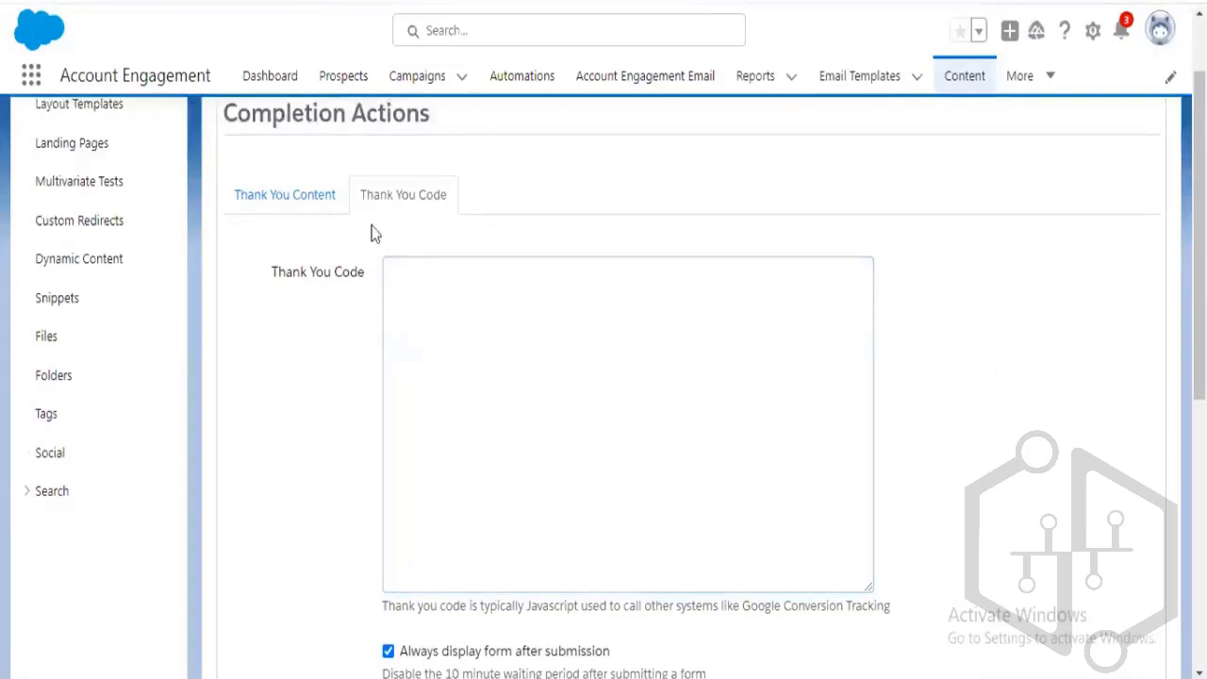
# Delete the Add to list completion action for Monthly Newsletter and confirm the removal
pyautogui.scroll(-3, 317, 471)
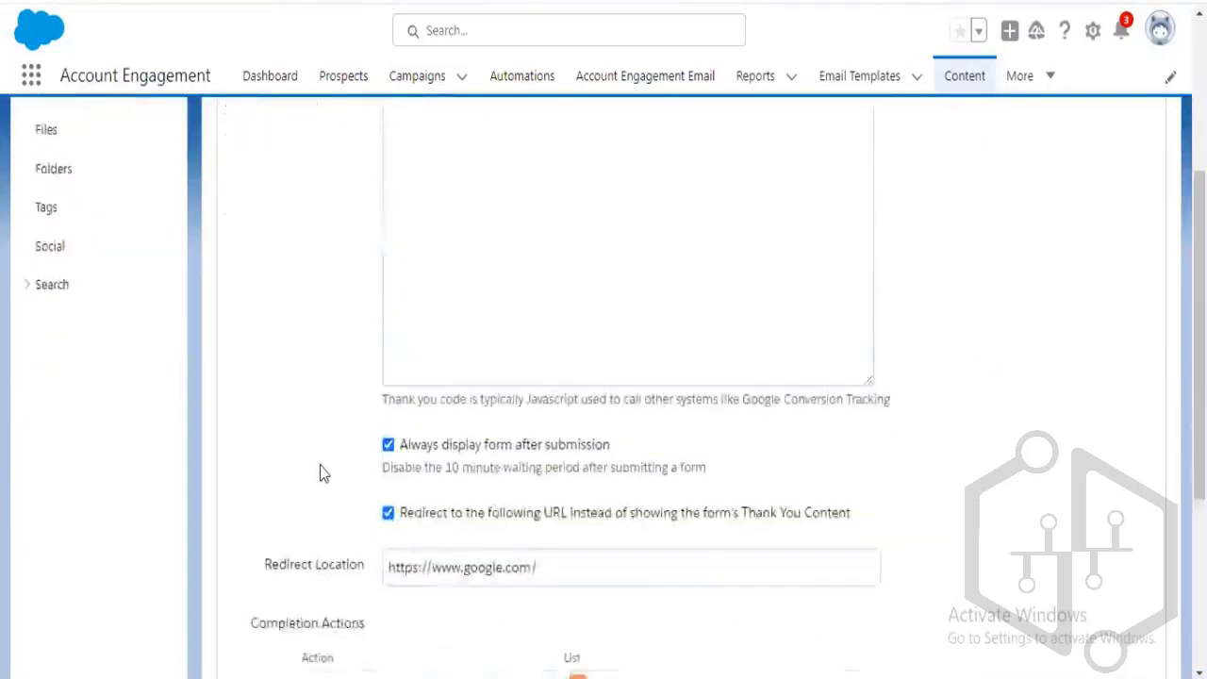
pyautogui.scroll(-1, 319, 472)
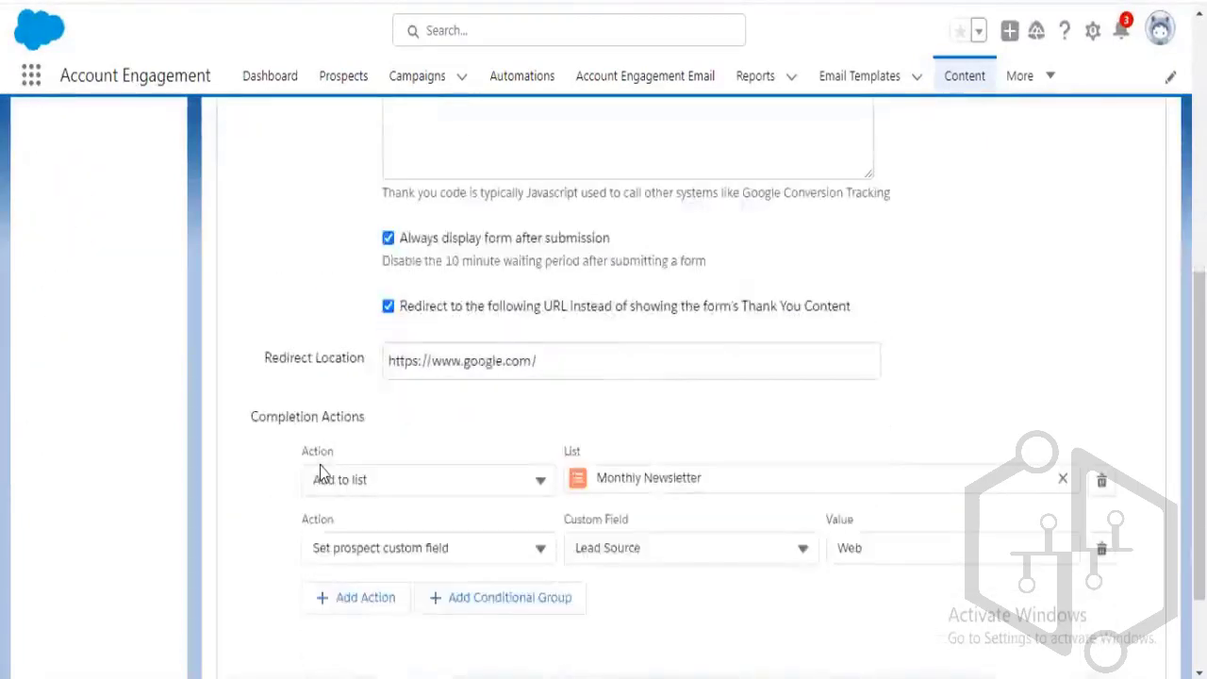
pyautogui.scroll(-1, 320, 471)
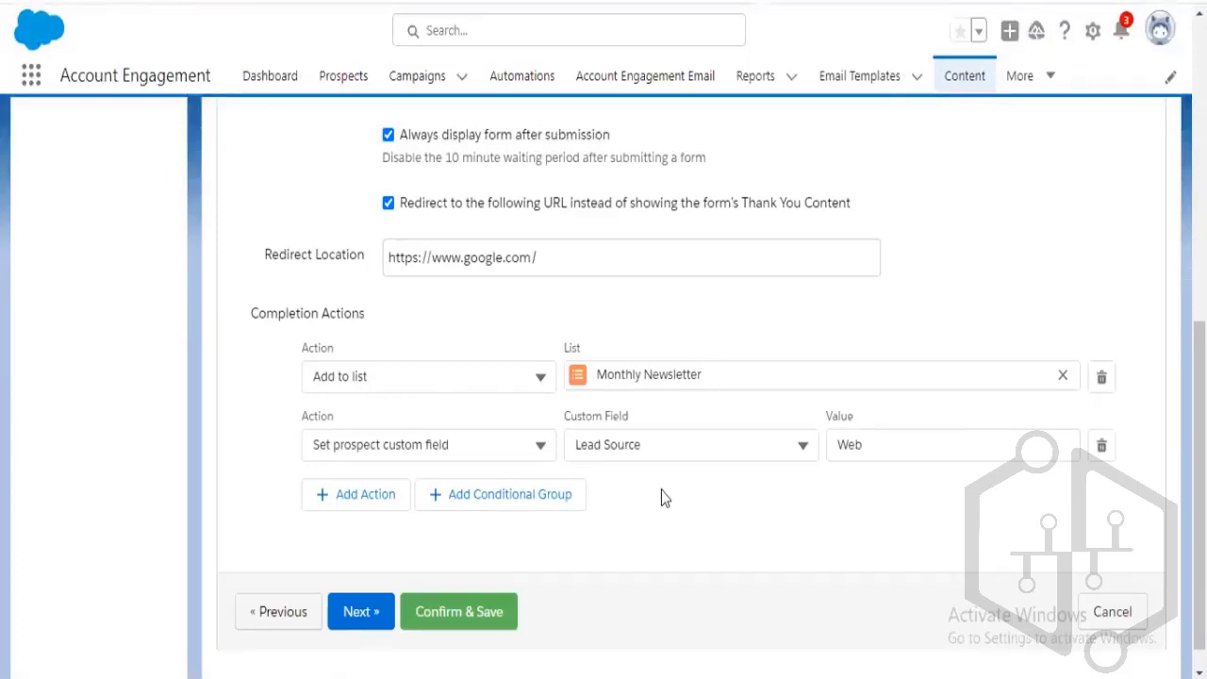
pyautogui.scroll(10, 661, 490)
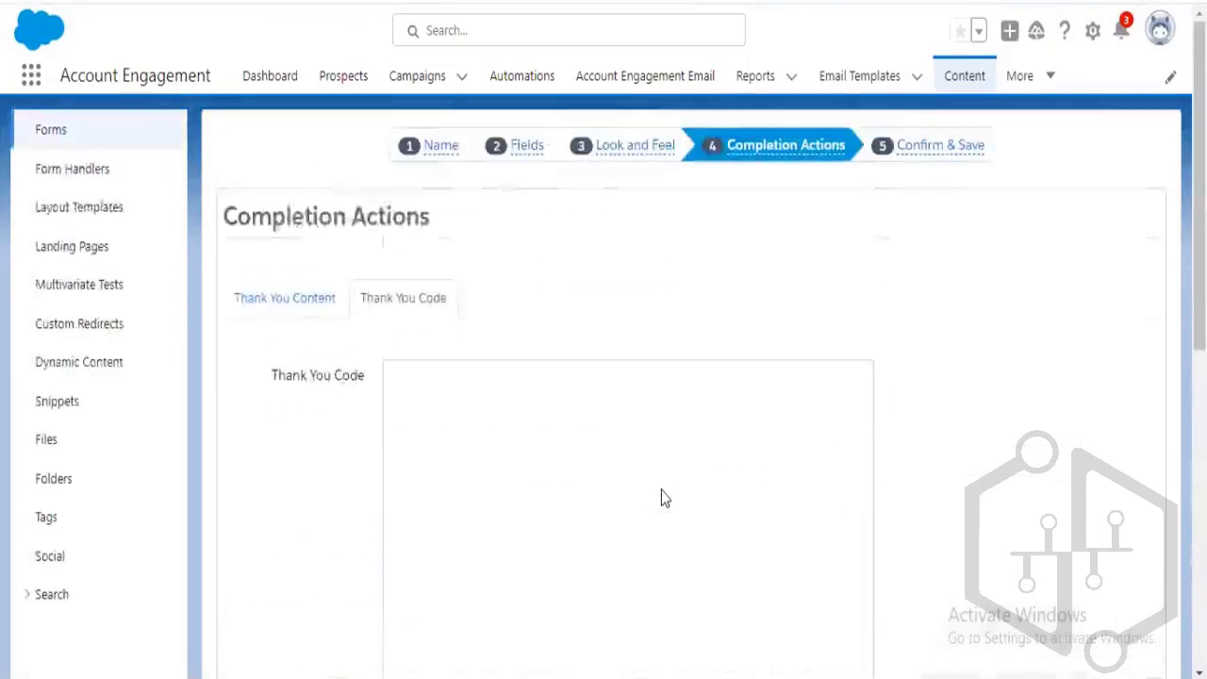
pyautogui.scroll(-5, 661, 490)
pyautogui.scroll(-3, 661, 490)
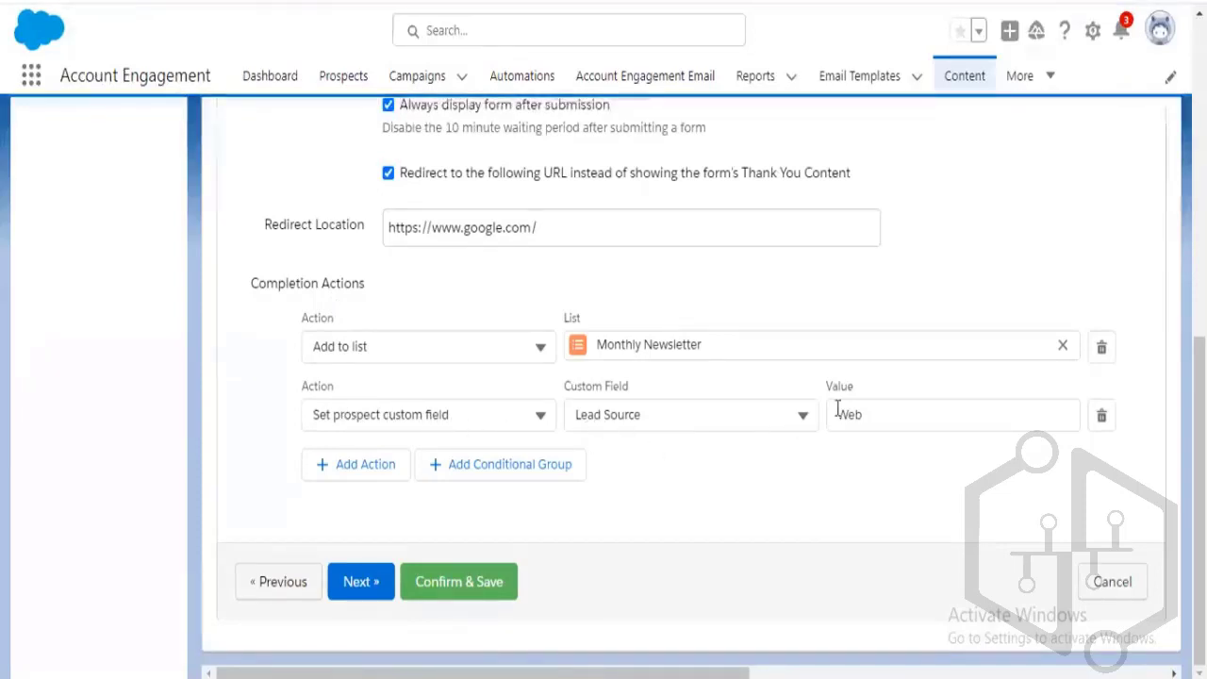
pyautogui.click(1101, 348)
pyautogui.click(688, 101)
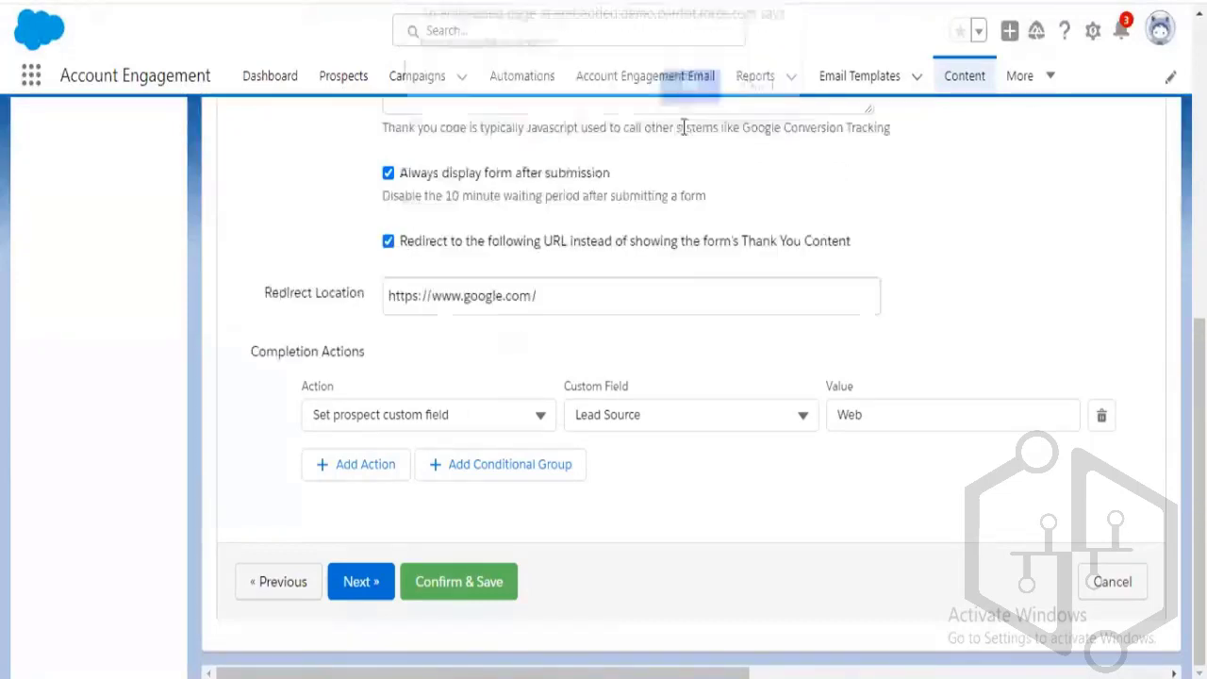
# Add another completion action below the Lead Source one and set its type to Notify user
pyautogui.click(366, 465)
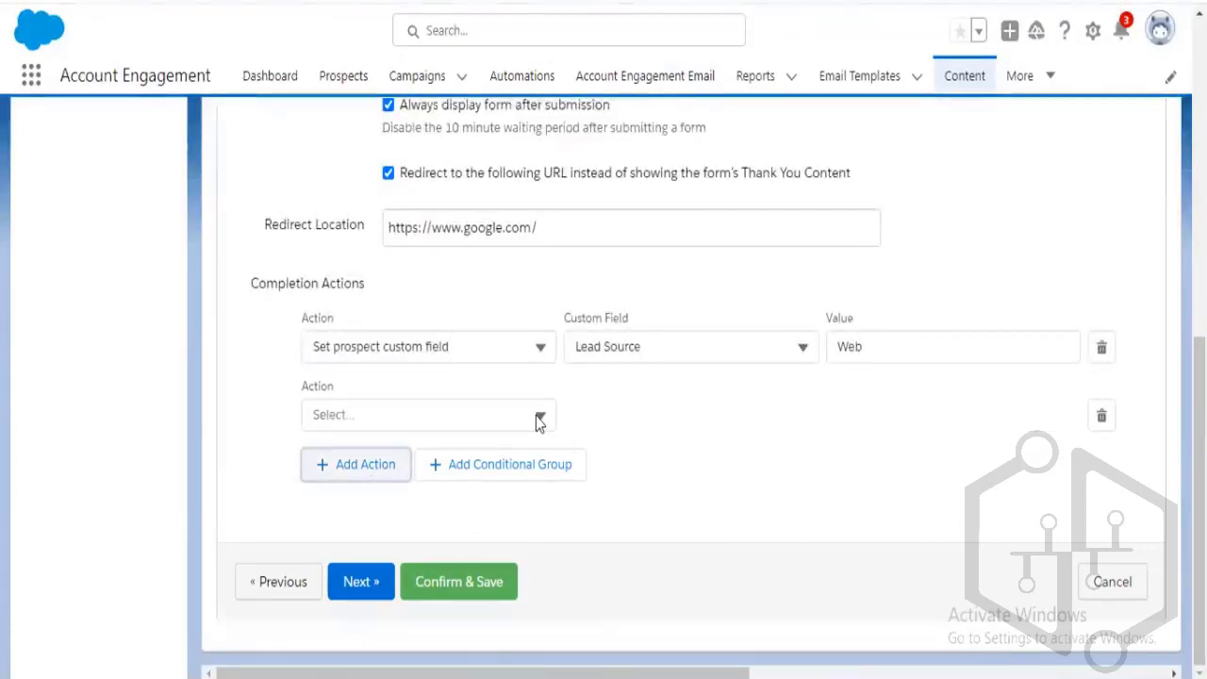
pyautogui.click(540, 422)
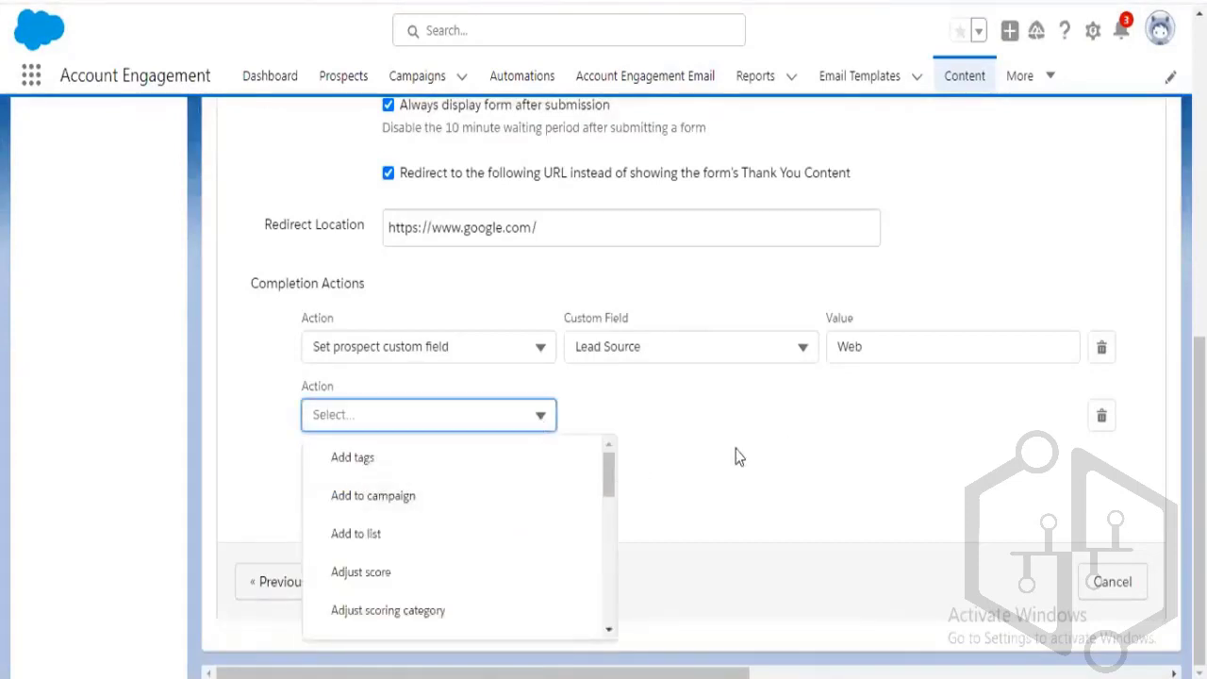
pyautogui.scroll(-1, 602, 472)
pyautogui.scroll(-2, 560, 515)
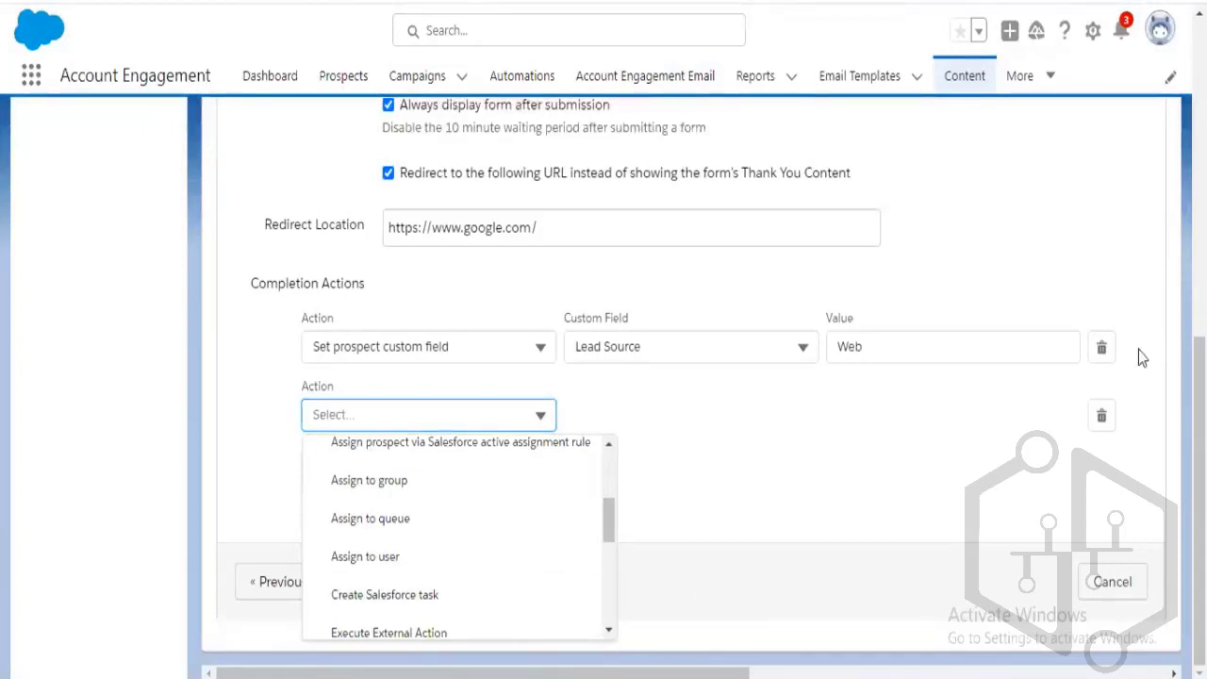
pyautogui.scroll(3, 465, 501)
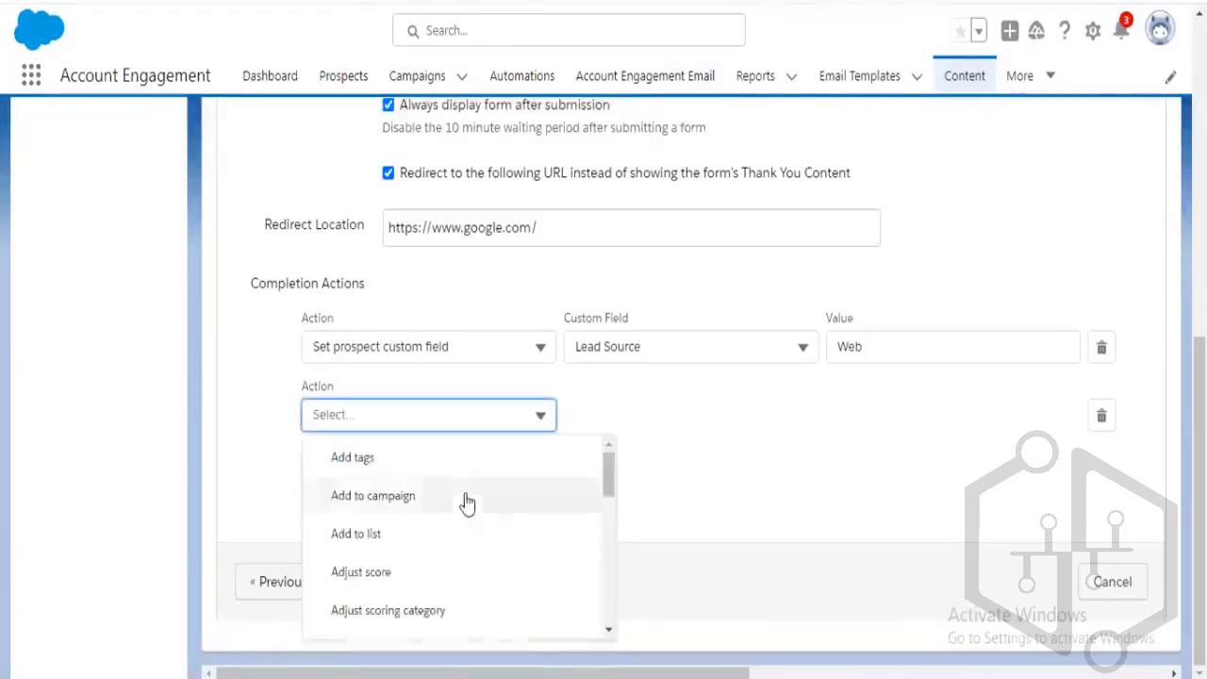
pyautogui.scroll(-1, 478, 535)
pyautogui.scroll(-5, 479, 535)
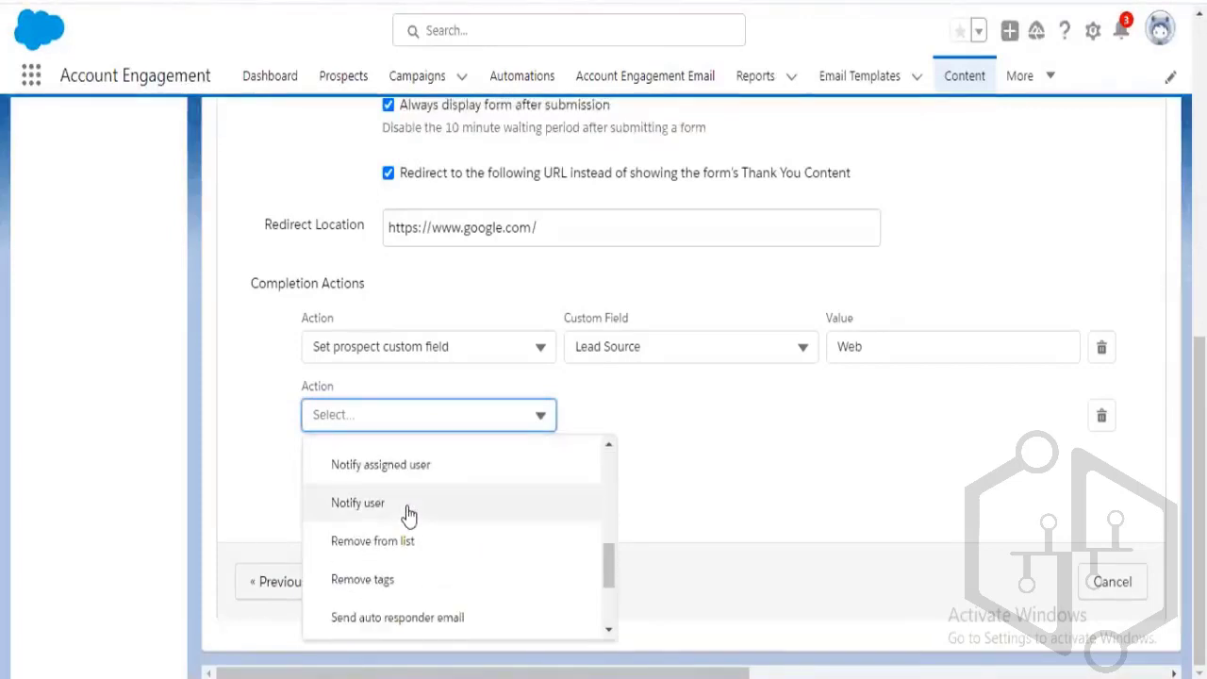
pyautogui.click(408, 514)
# Change the second completion action's type to Notify assigned user
pyautogui.click(451, 409)
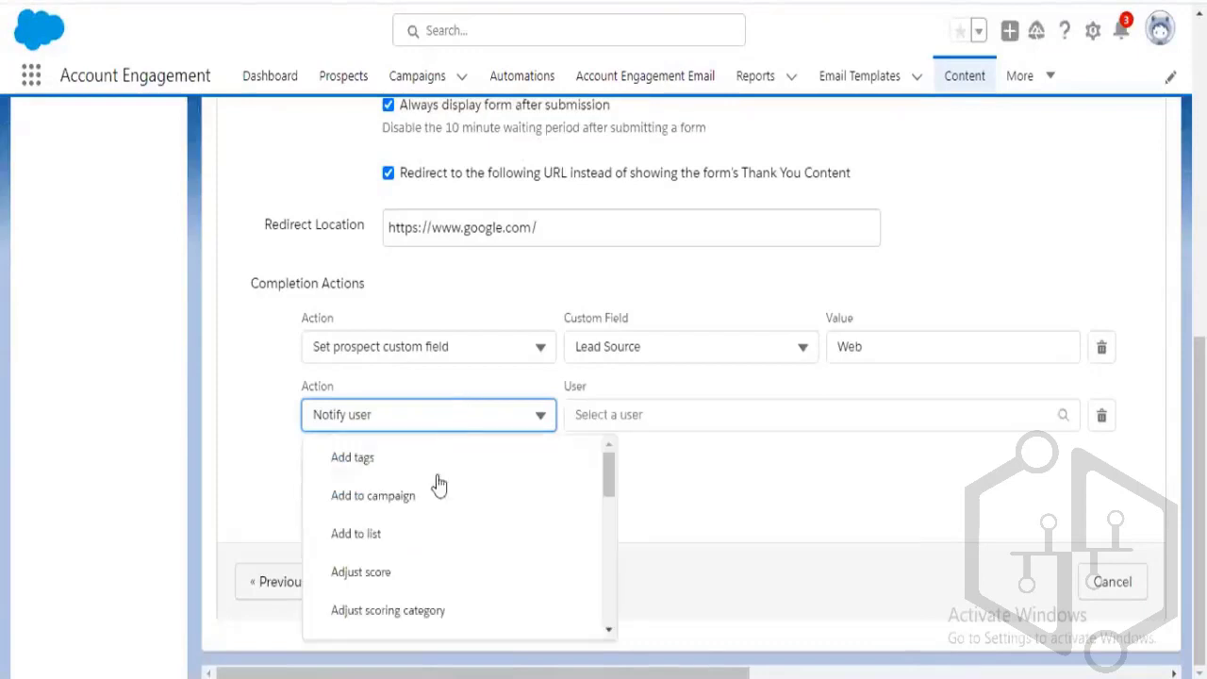
pyautogui.scroll(-5, 446, 547)
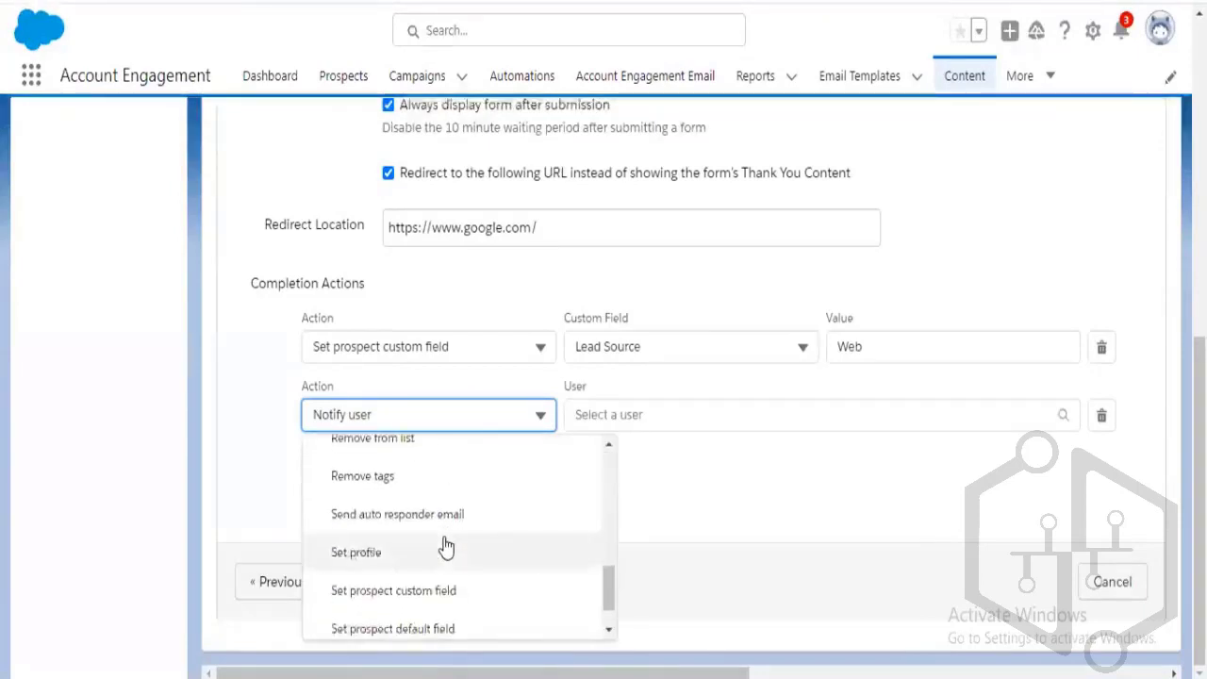
pyautogui.scroll(3, 446, 547)
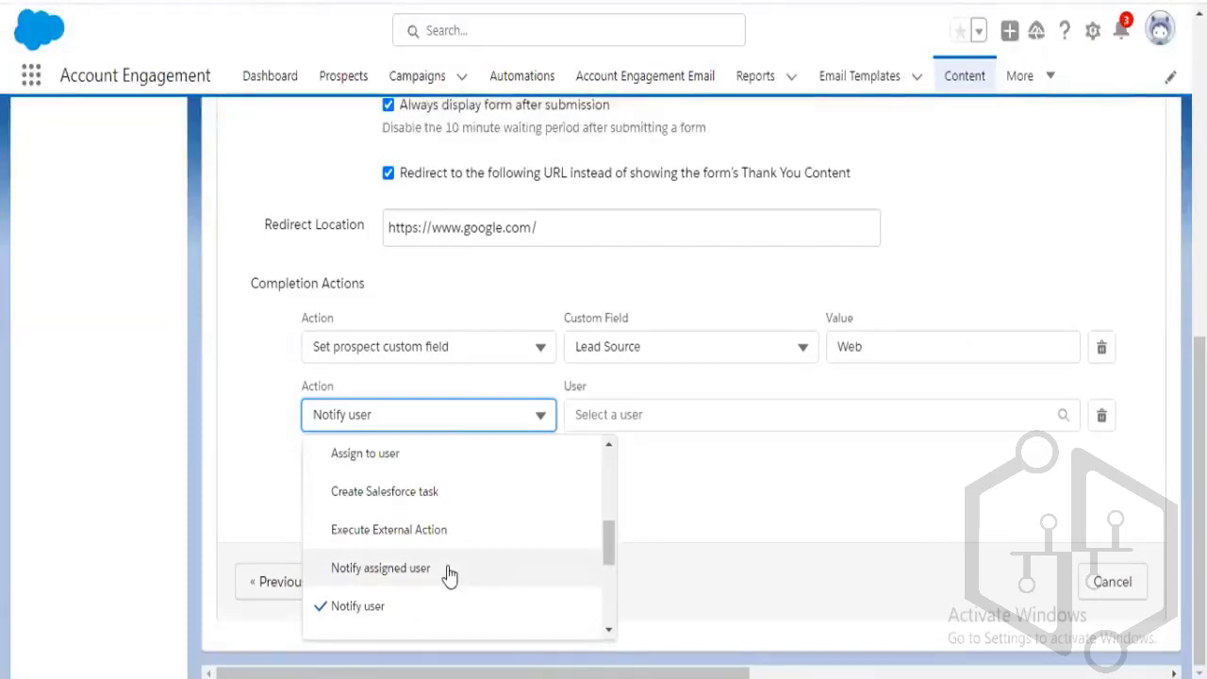
pyautogui.click(448, 570)
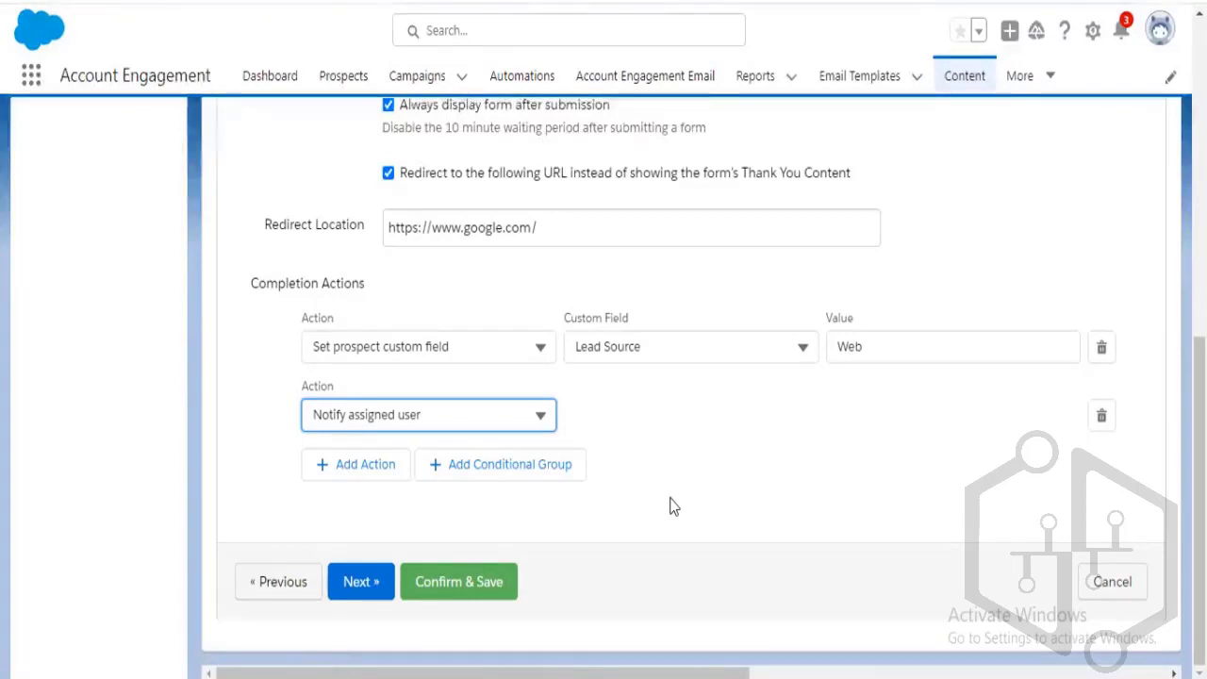
# Set the second completion action to Notify user and choose Integration User as the user to notify
pyautogui.click(544, 417)
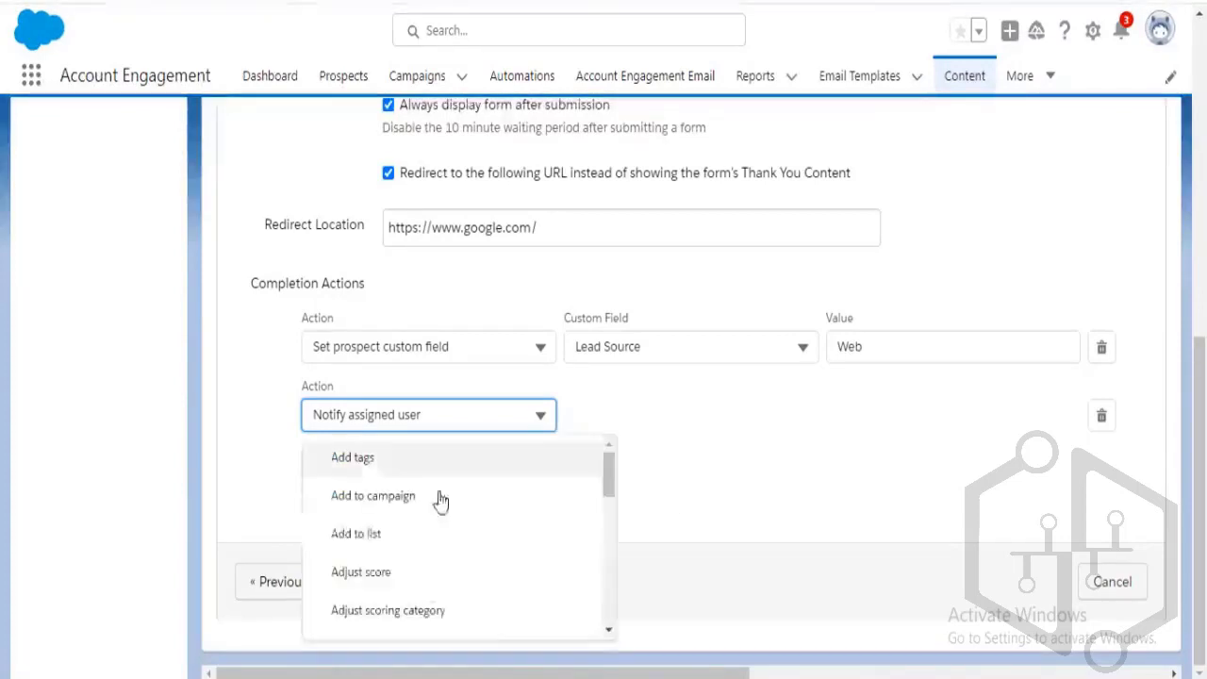
pyautogui.scroll(-5, 423, 570)
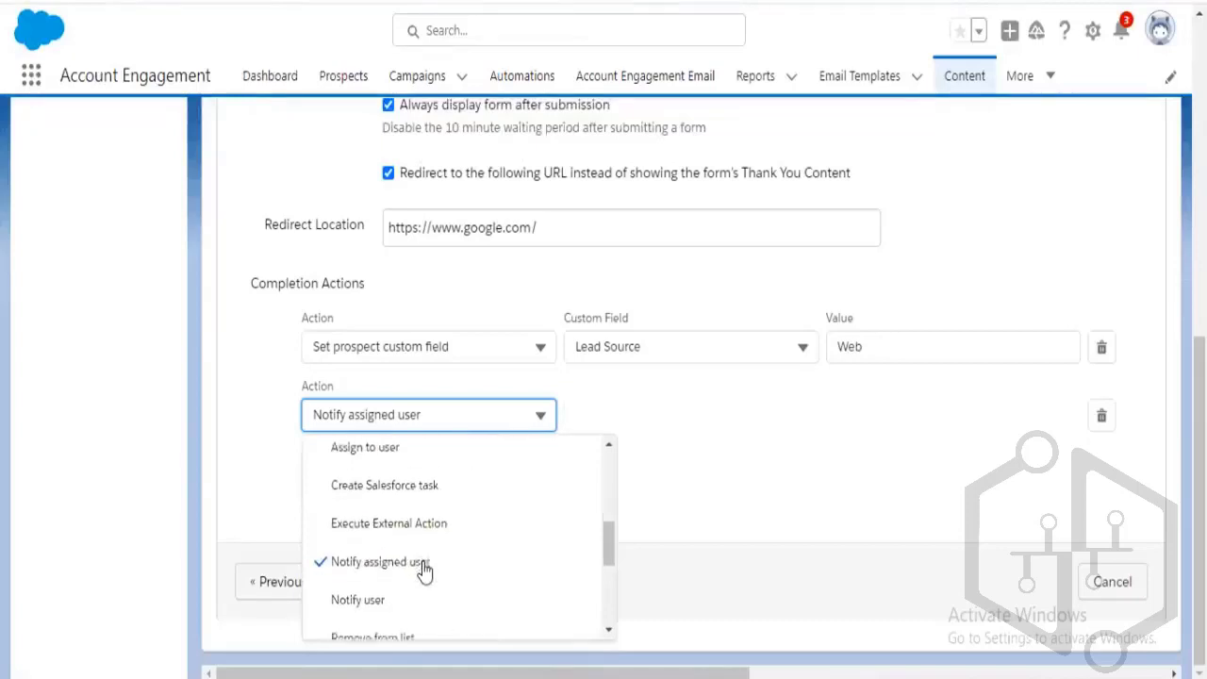
pyautogui.click(420, 511)
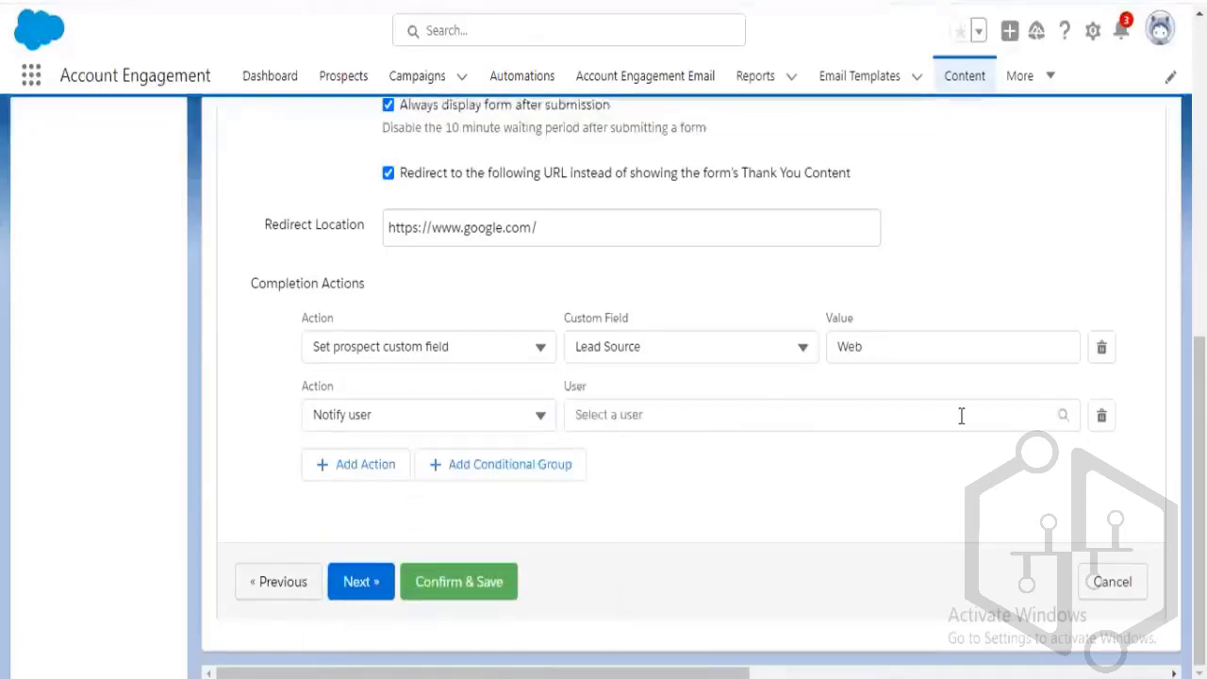
pyautogui.click(1066, 416)
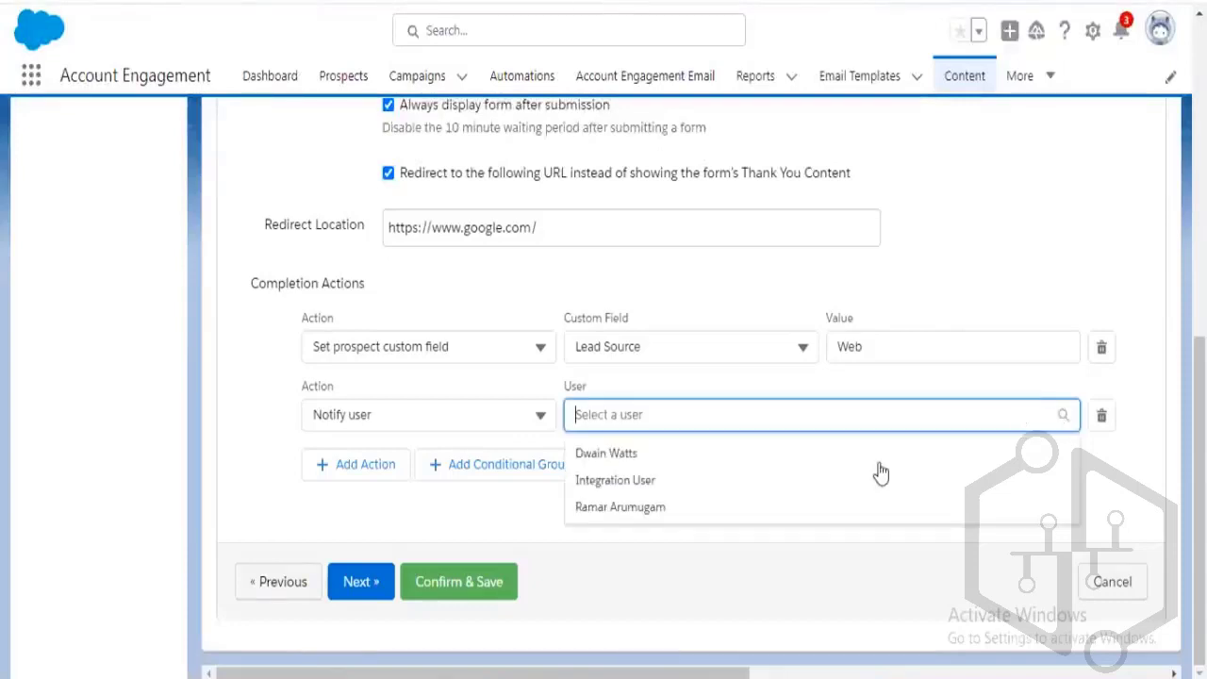
pyautogui.click(688, 482)
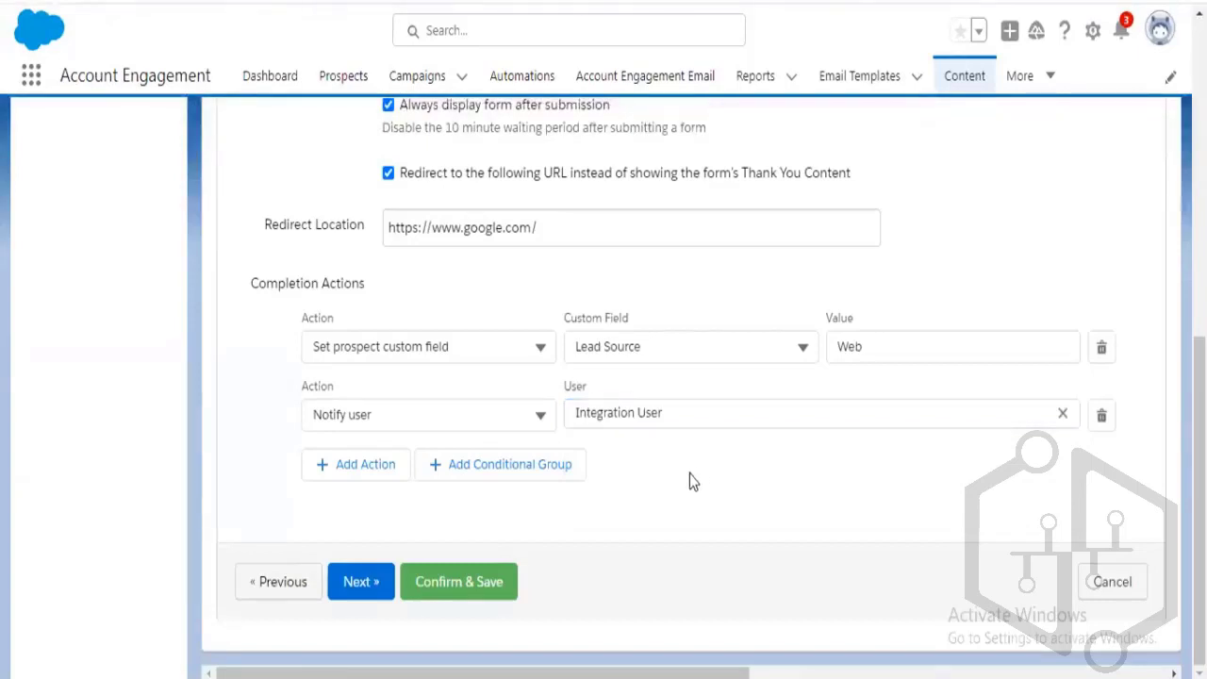
# Open the action type choices for the second completion action and review the available notification types
pyautogui.click(538, 418)
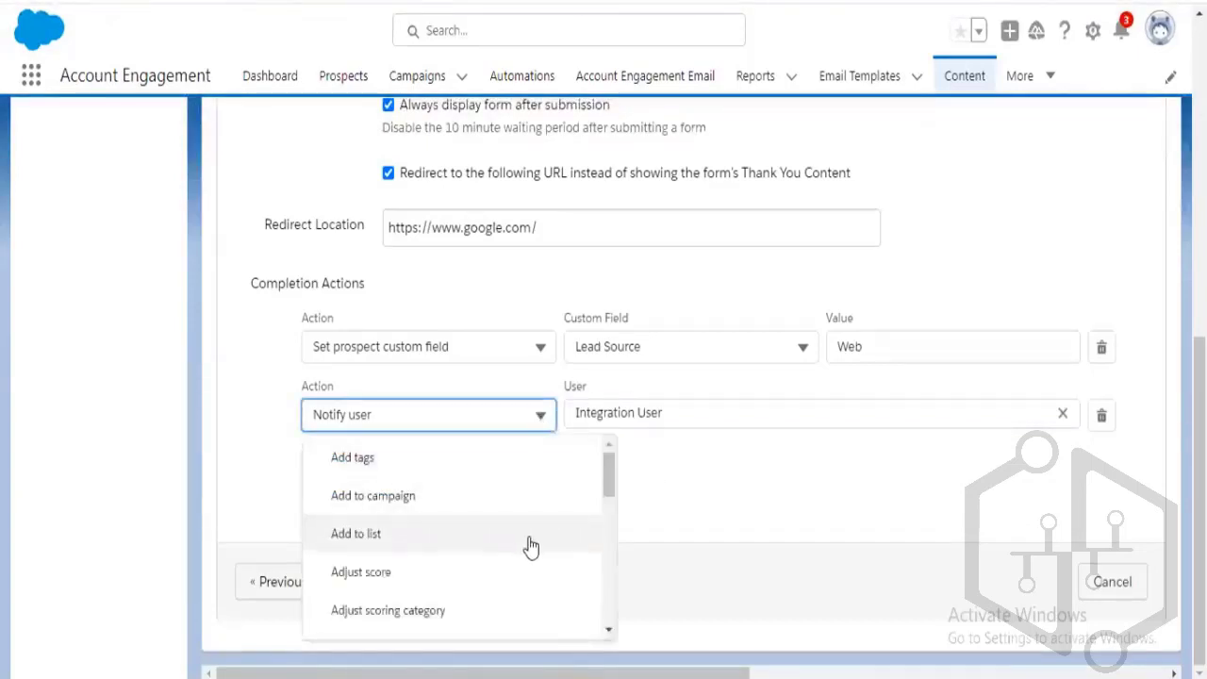
pyautogui.scroll(-5, 531, 546)
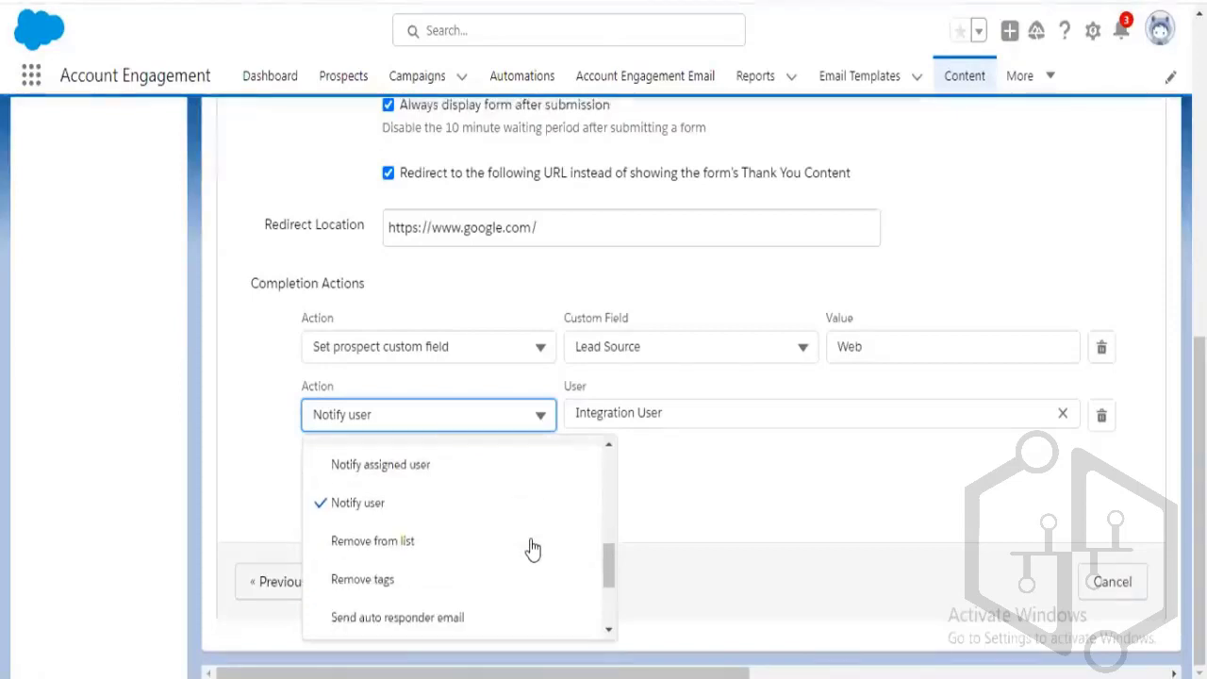
pyautogui.scroll(2, 532, 547)
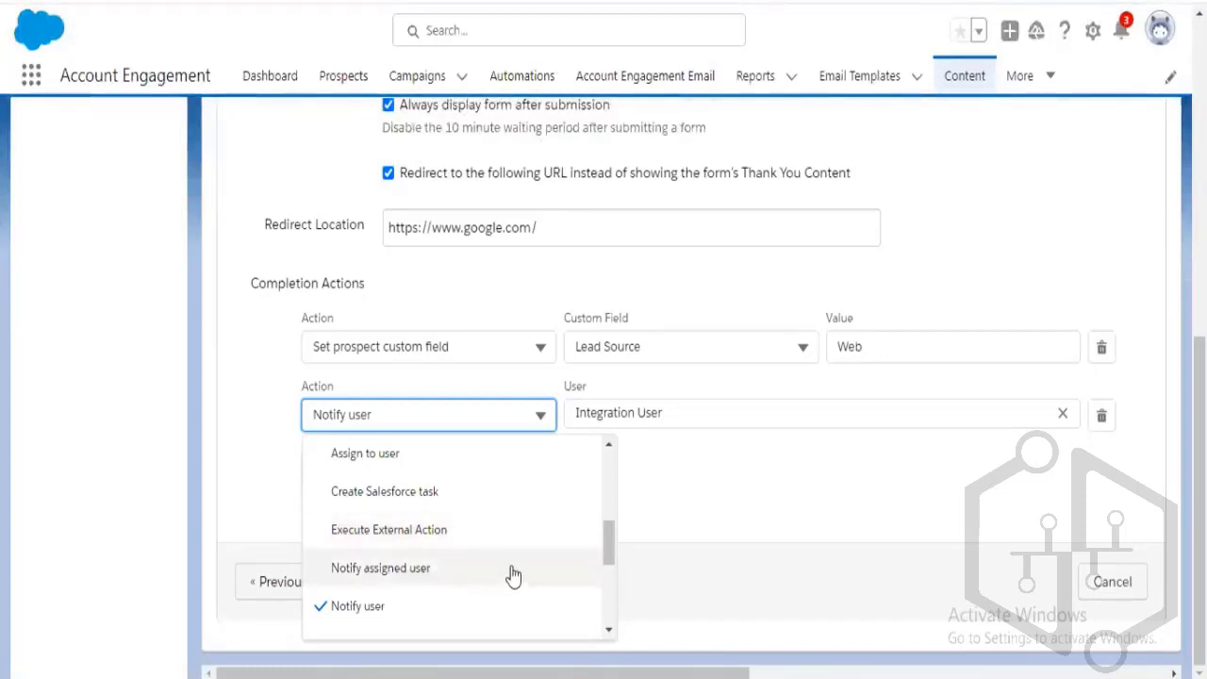
# Set the last user in the list as the recipient of the form's Notify user completion action
pyautogui.click(712, 422)
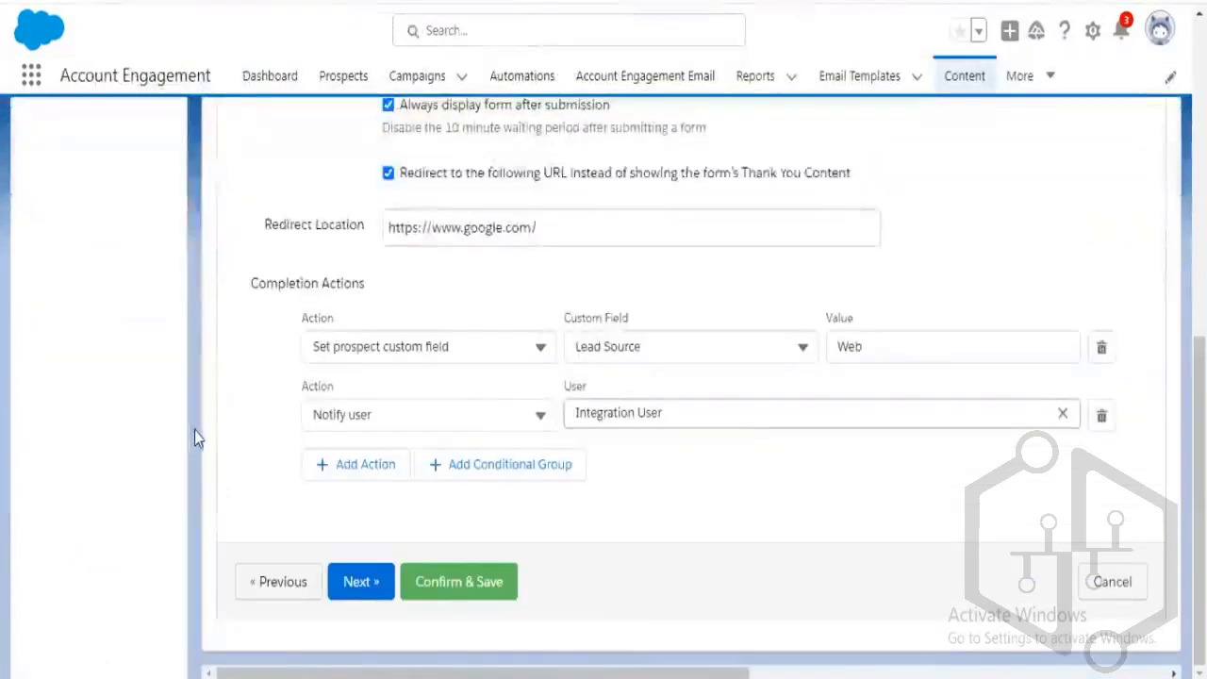
pyautogui.click(699, 464)
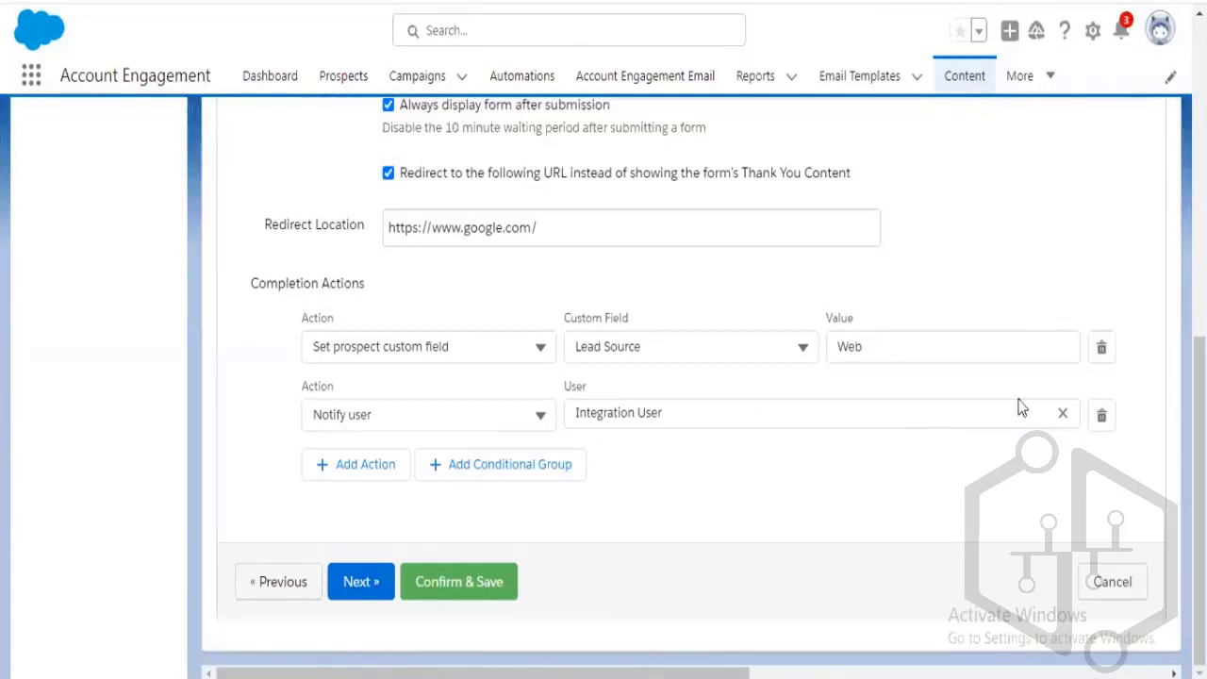
pyautogui.click(1061, 413)
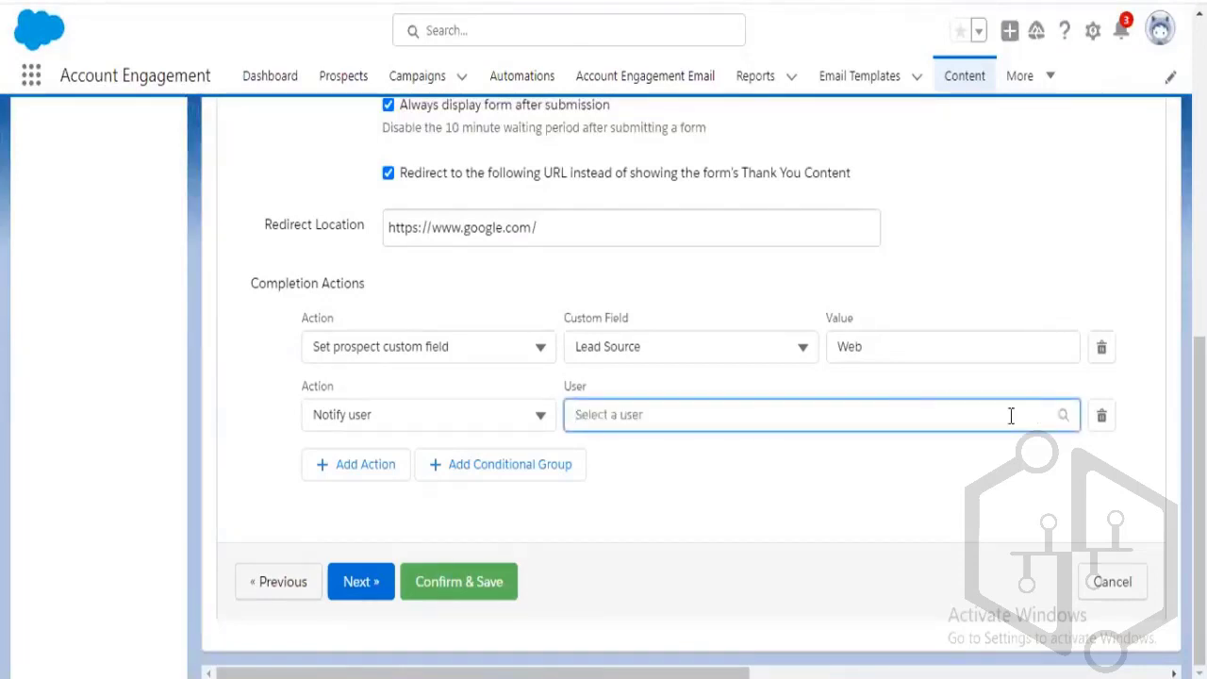
pyautogui.click(1064, 415)
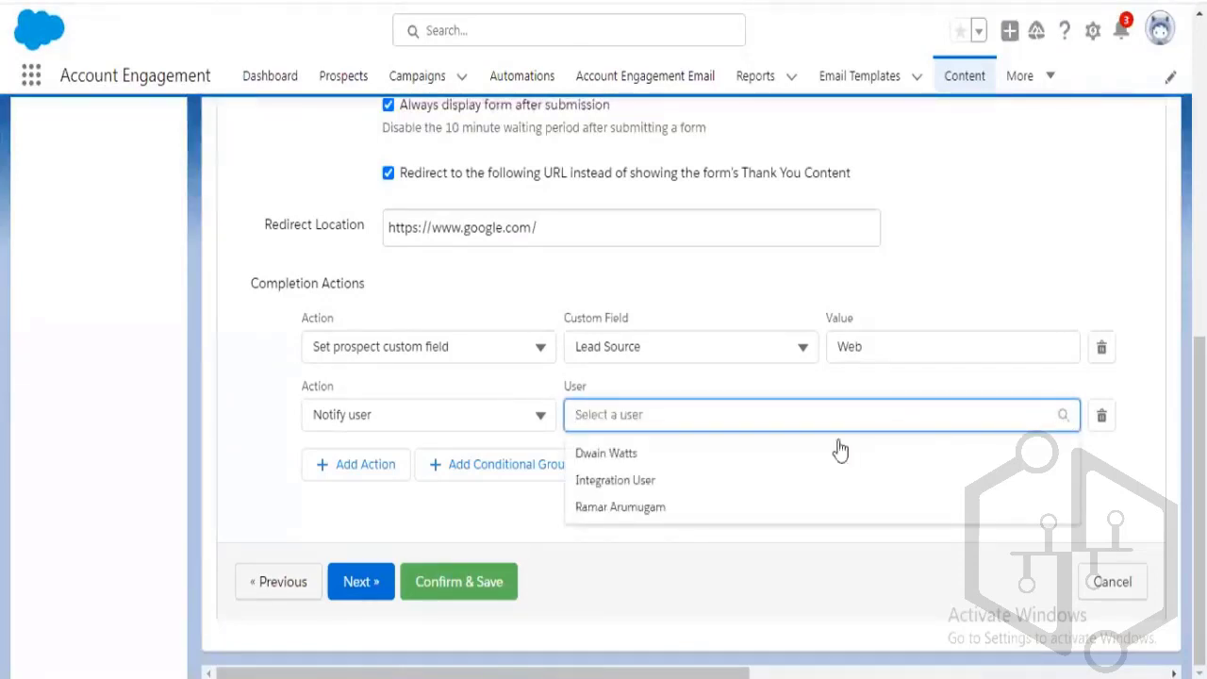
pyautogui.click(674, 505)
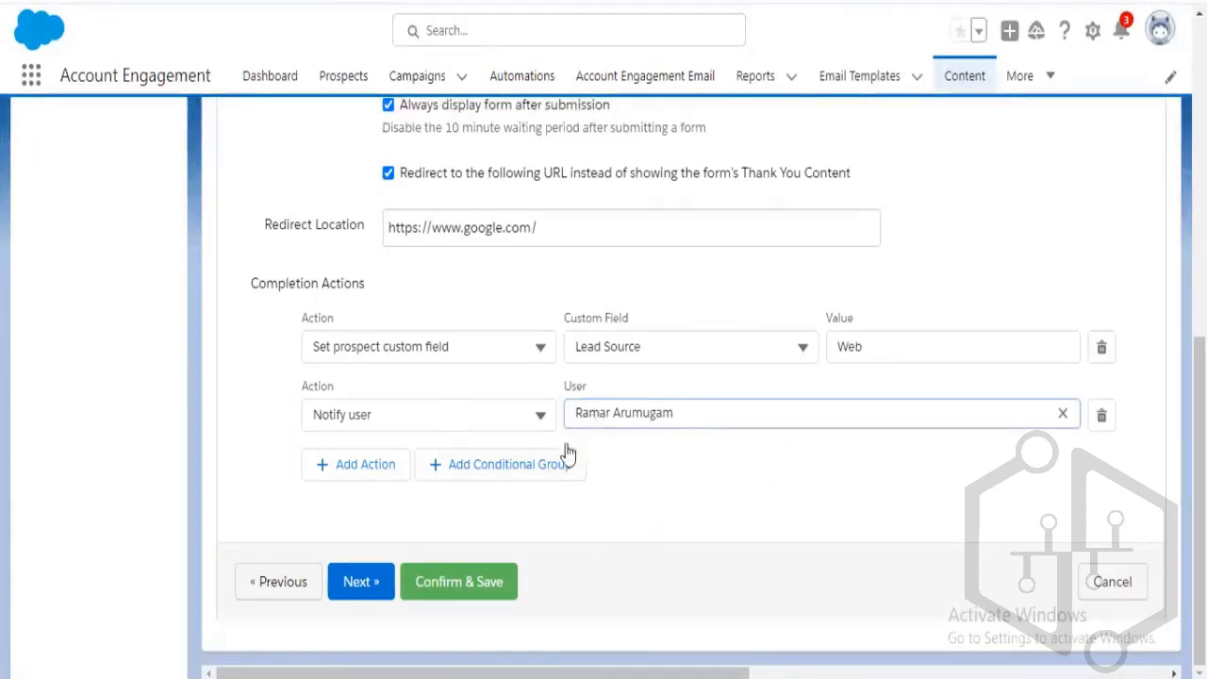
pyautogui.click(543, 417)
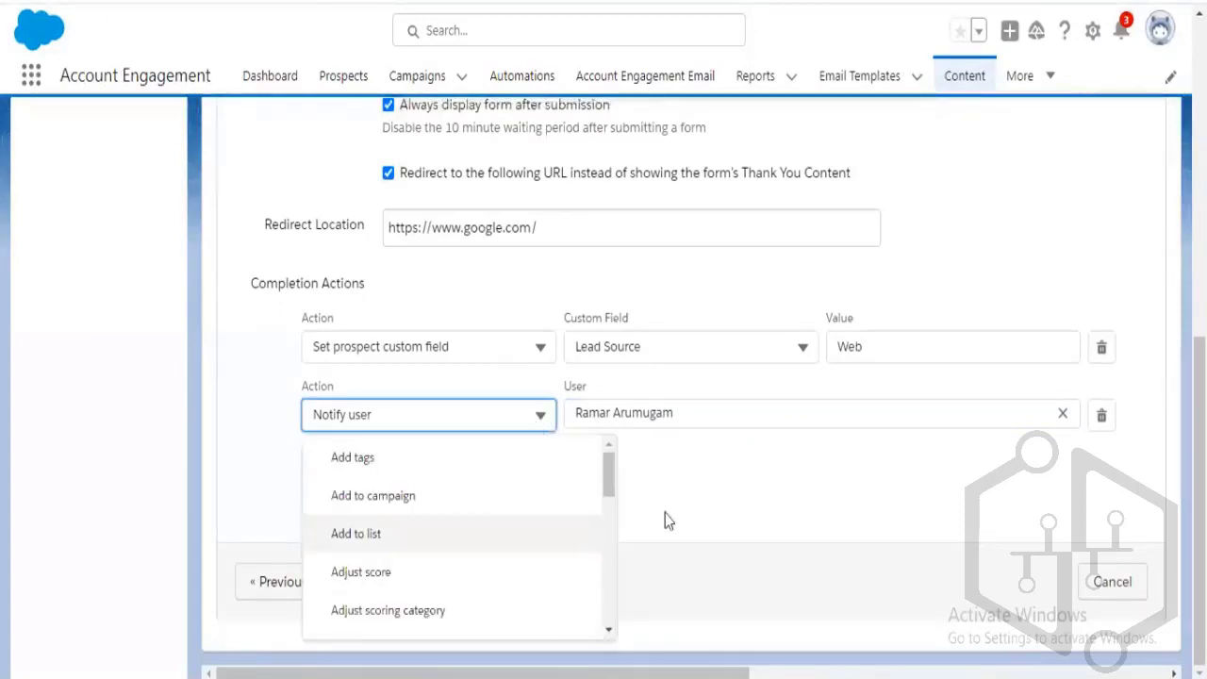
pyautogui.click(782, 514)
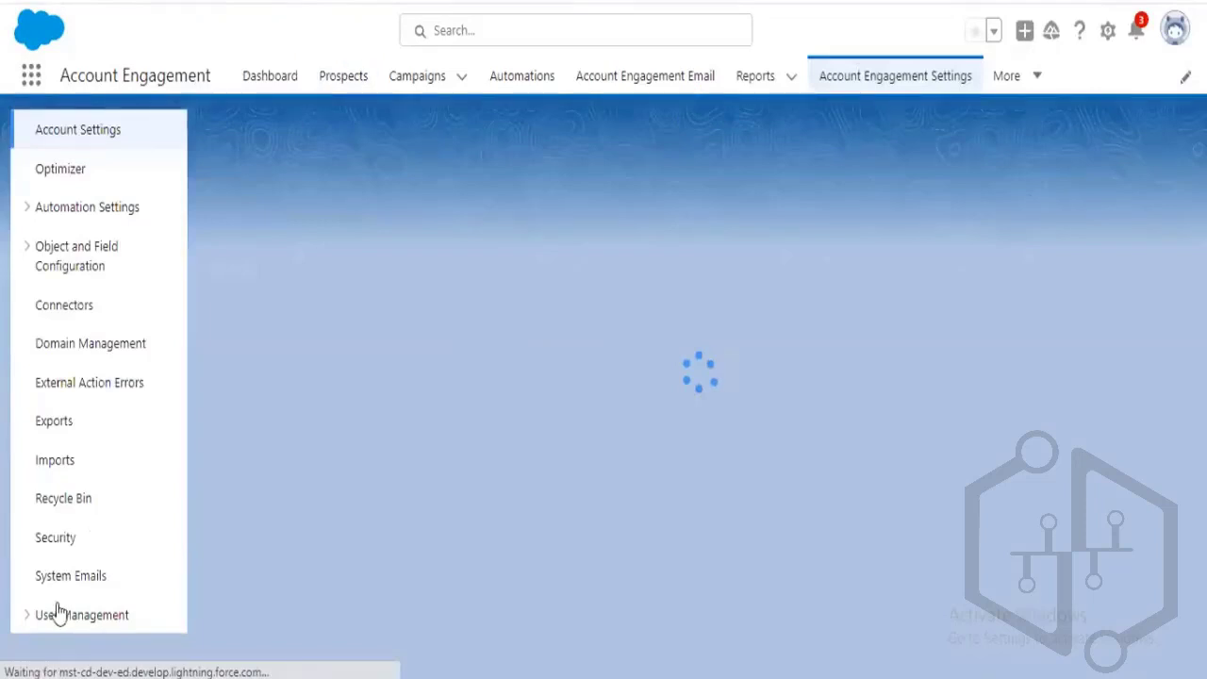
# Open the Users list under User Management in the Account Engagement settings
pyautogui.click(29, 618)
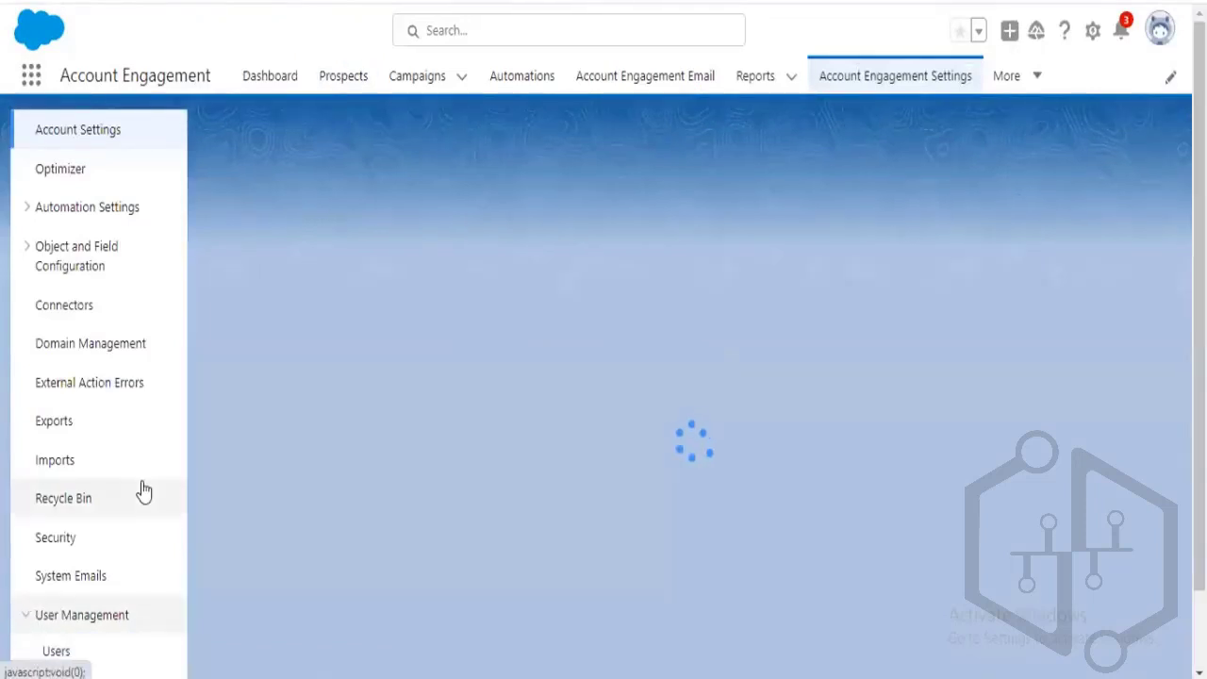
pyautogui.scroll(-1, 141, 488)
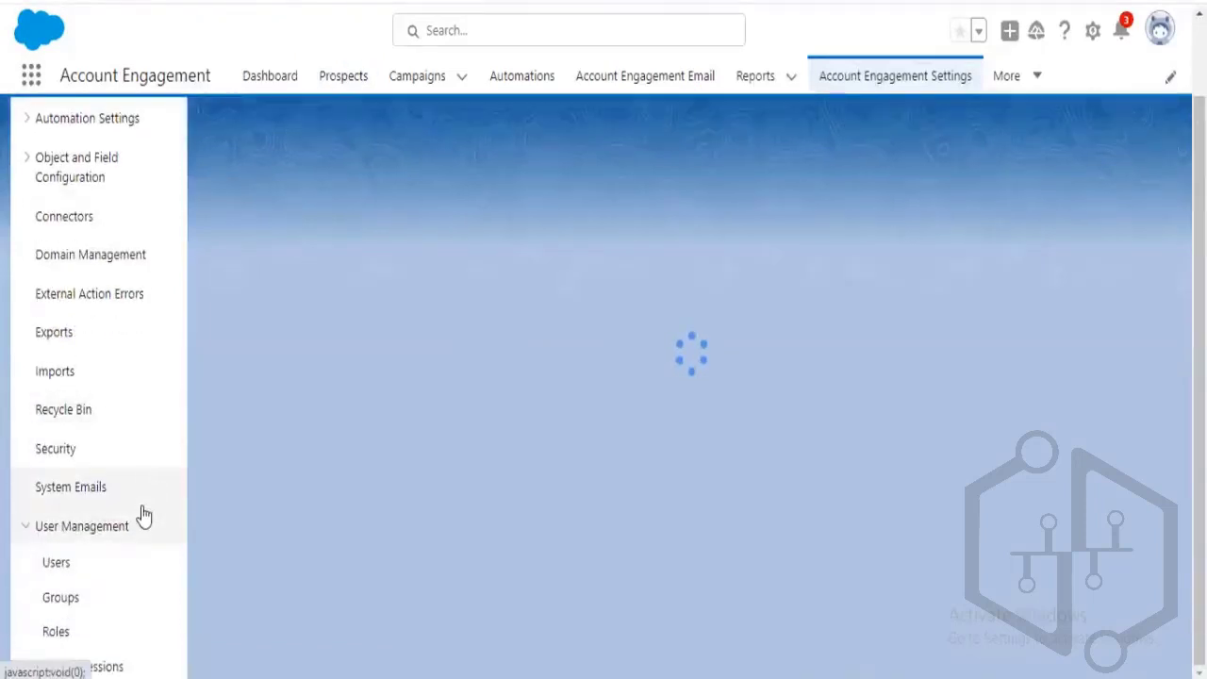
pyautogui.click(78, 569)
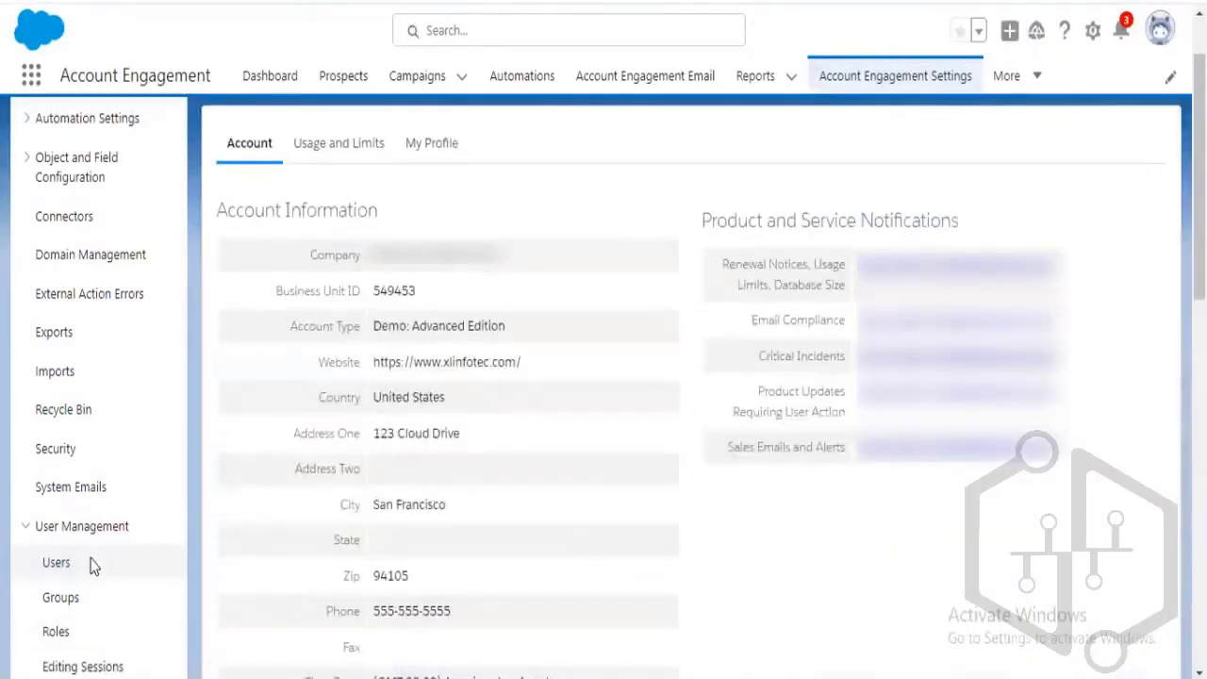
pyautogui.click(93, 563)
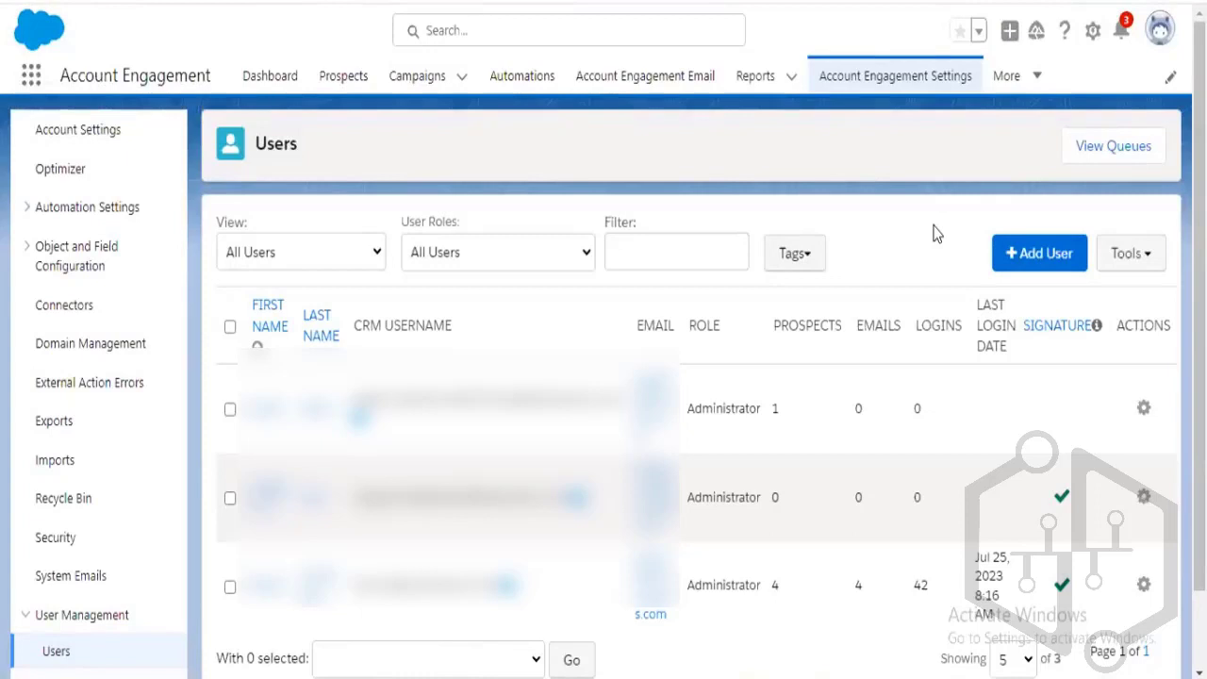
# Start creating a new user and fill in the user's first name, last name and e-mail address
pyautogui.click(1018, 255)
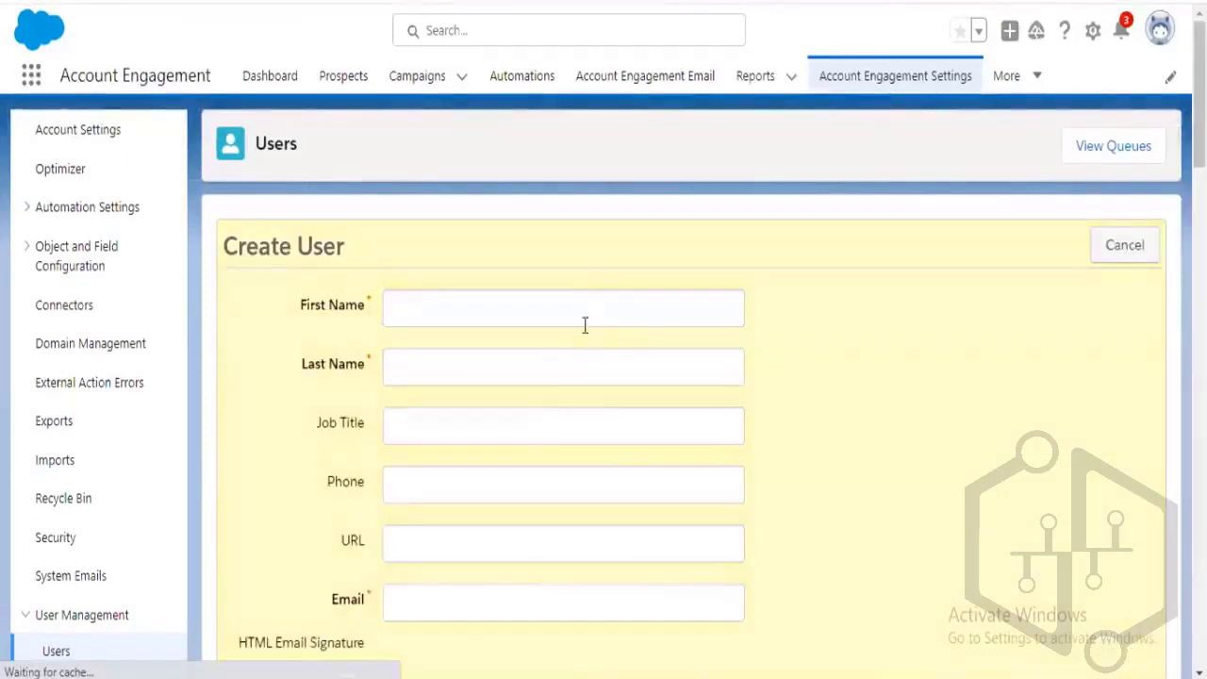
pyautogui.click(585, 307)
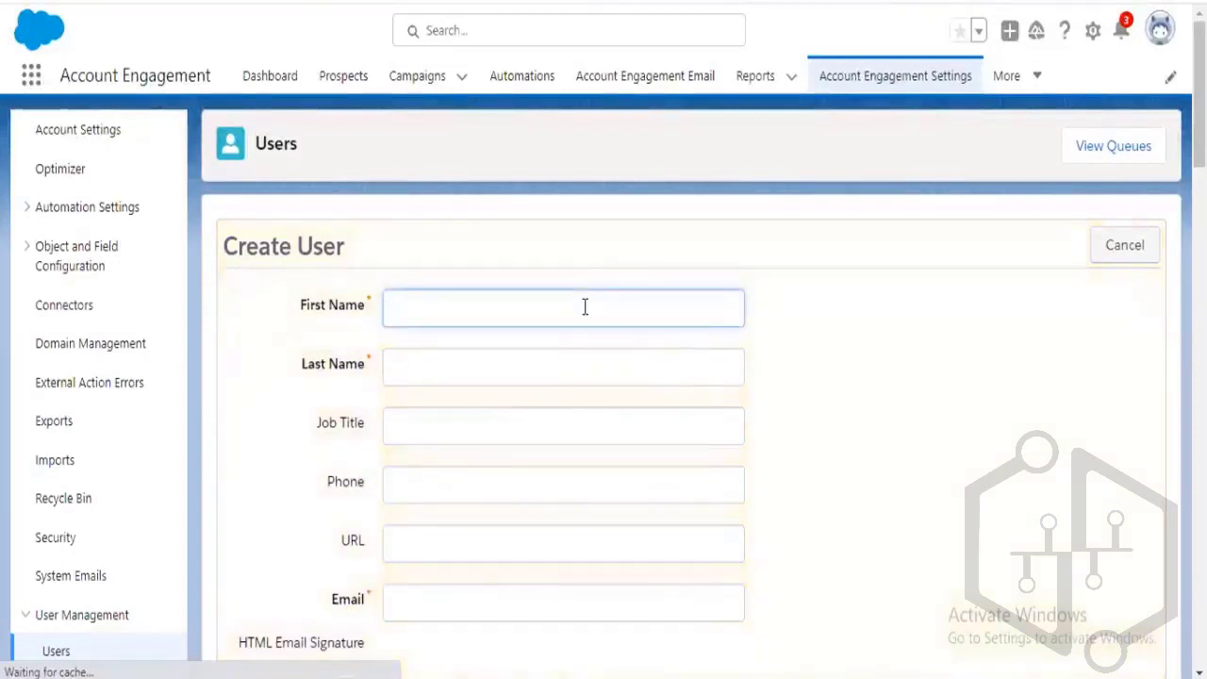
pyautogui.write('Test')
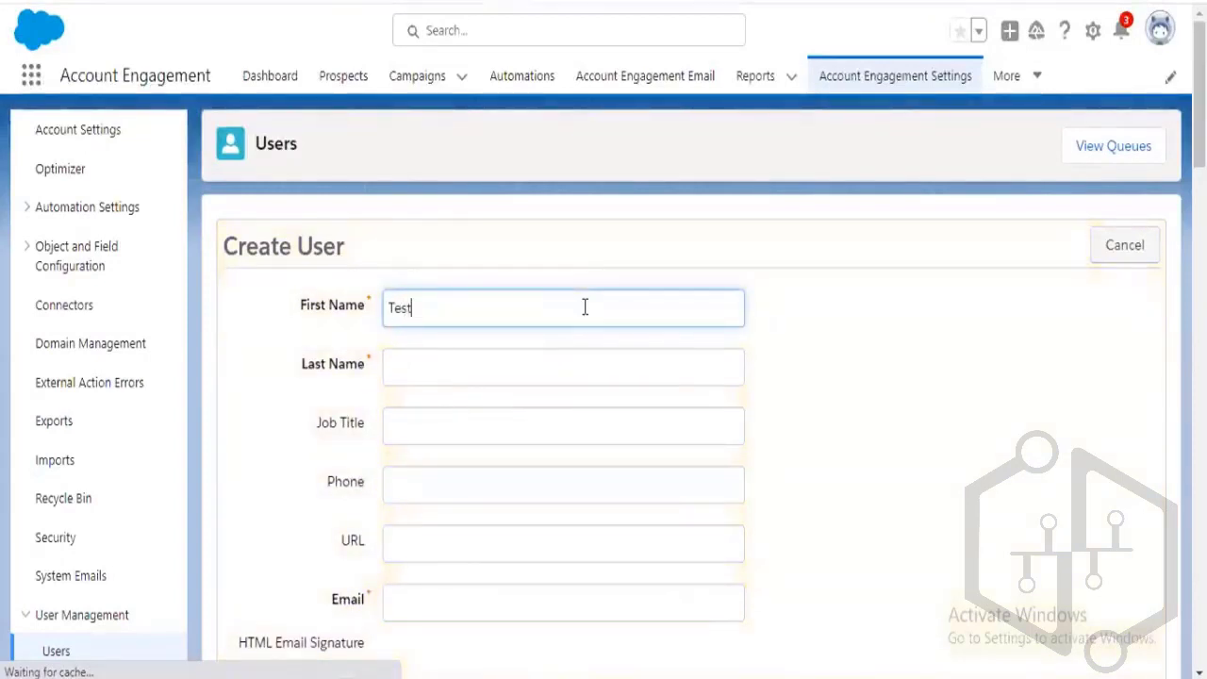
pyautogui.press('Tab')
pyautogui.write('test')
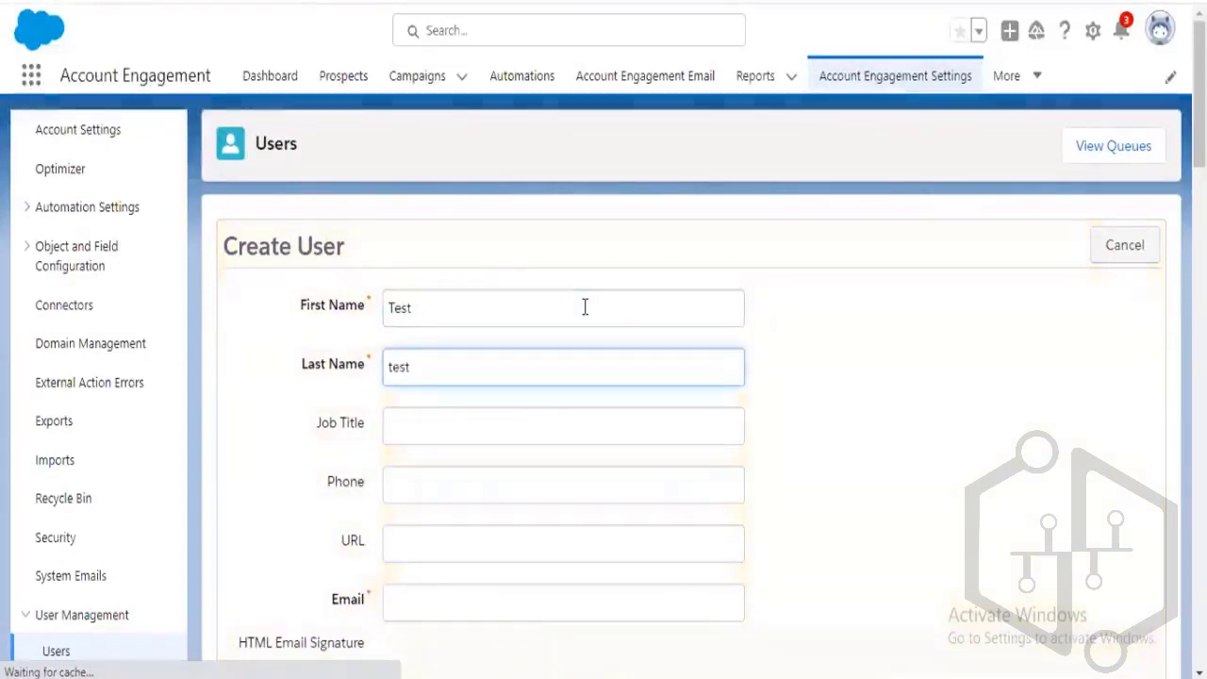
pyautogui.scroll(-2, 516, 480)
pyautogui.click(465, 397)
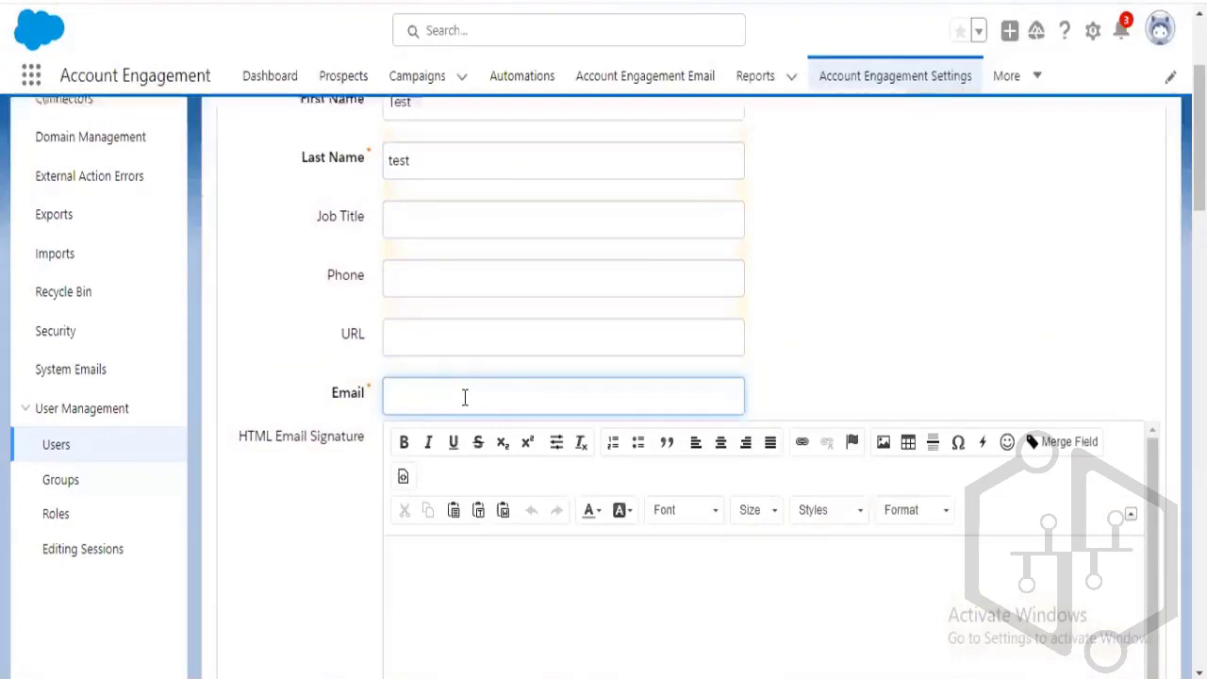
pyautogui.write('test@tes')
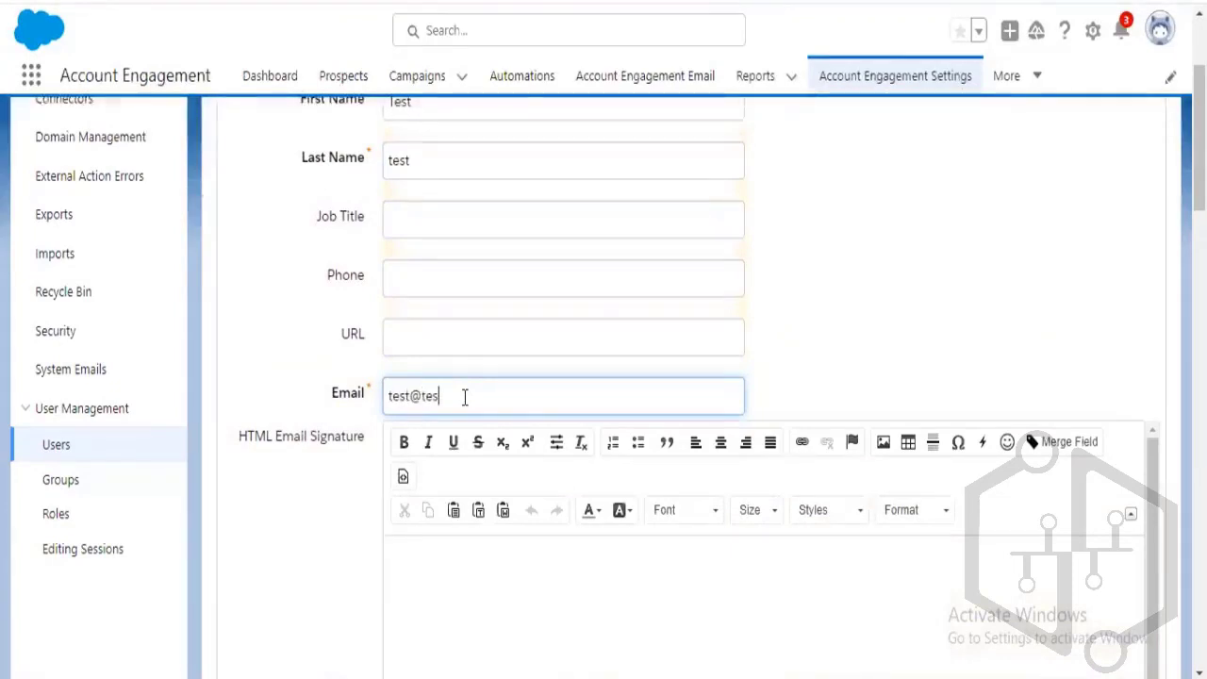
pyautogui.write('t.co')
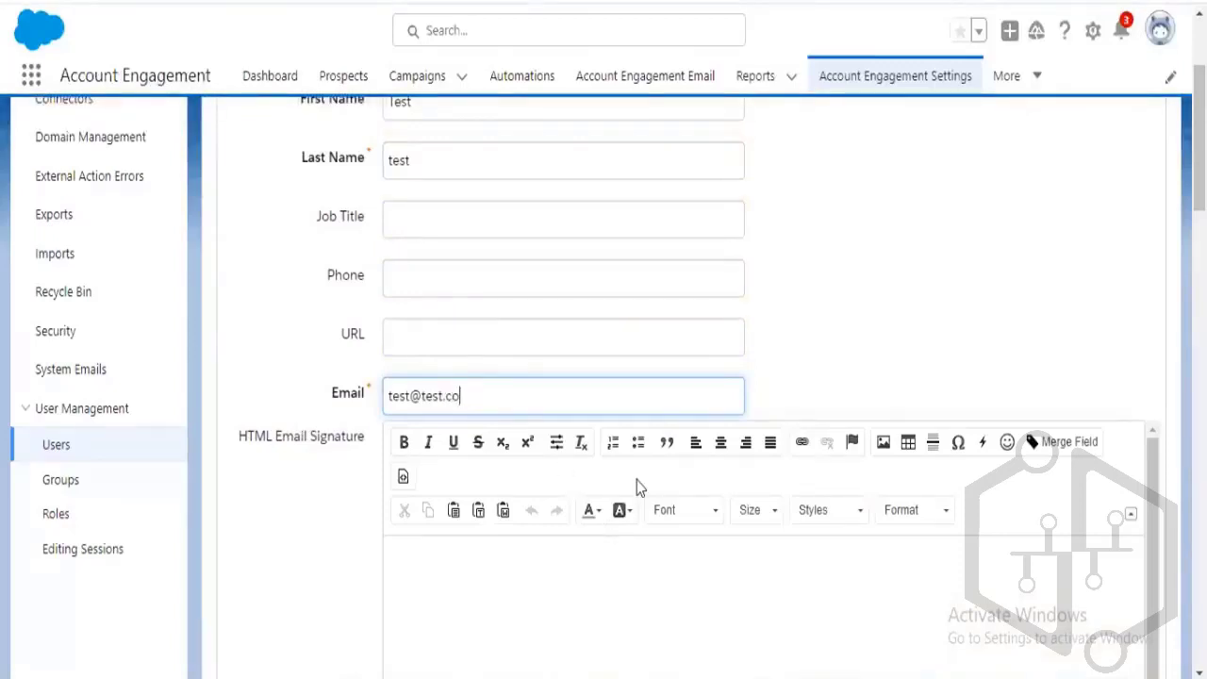
pyautogui.write('m')
# Choose the insightssecurity account as the new user's CRM username
pyautogui.scroll(-6, 310, 520)
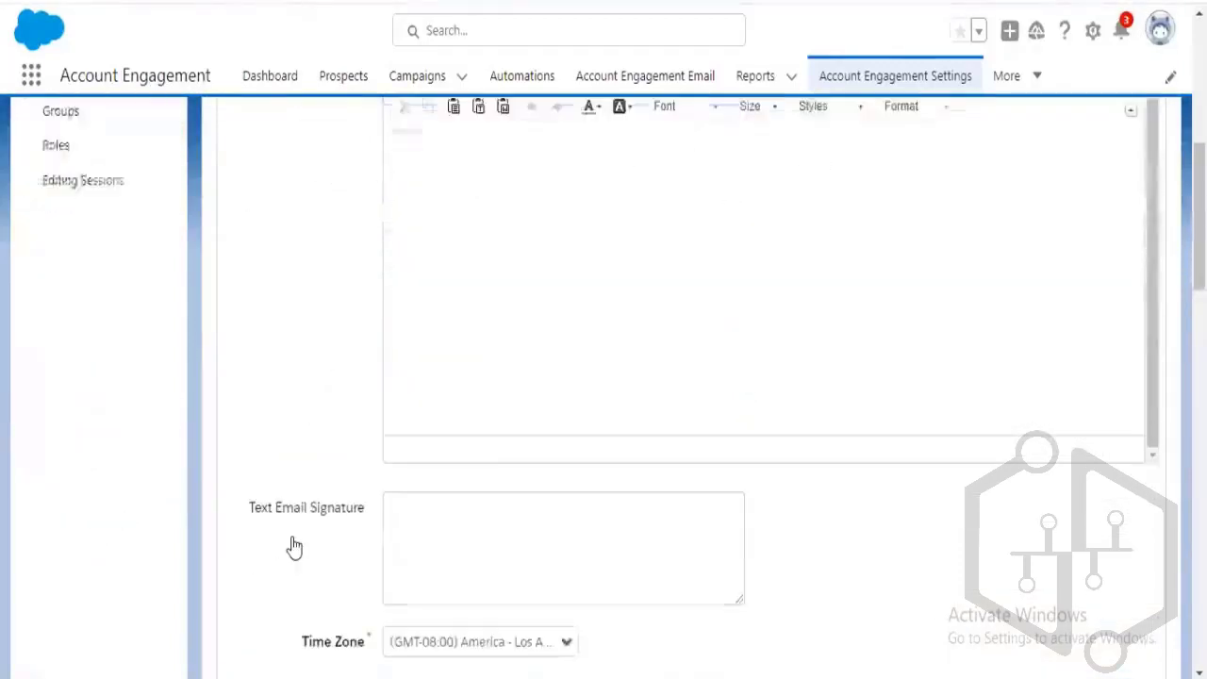
pyautogui.scroll(-2, 295, 547)
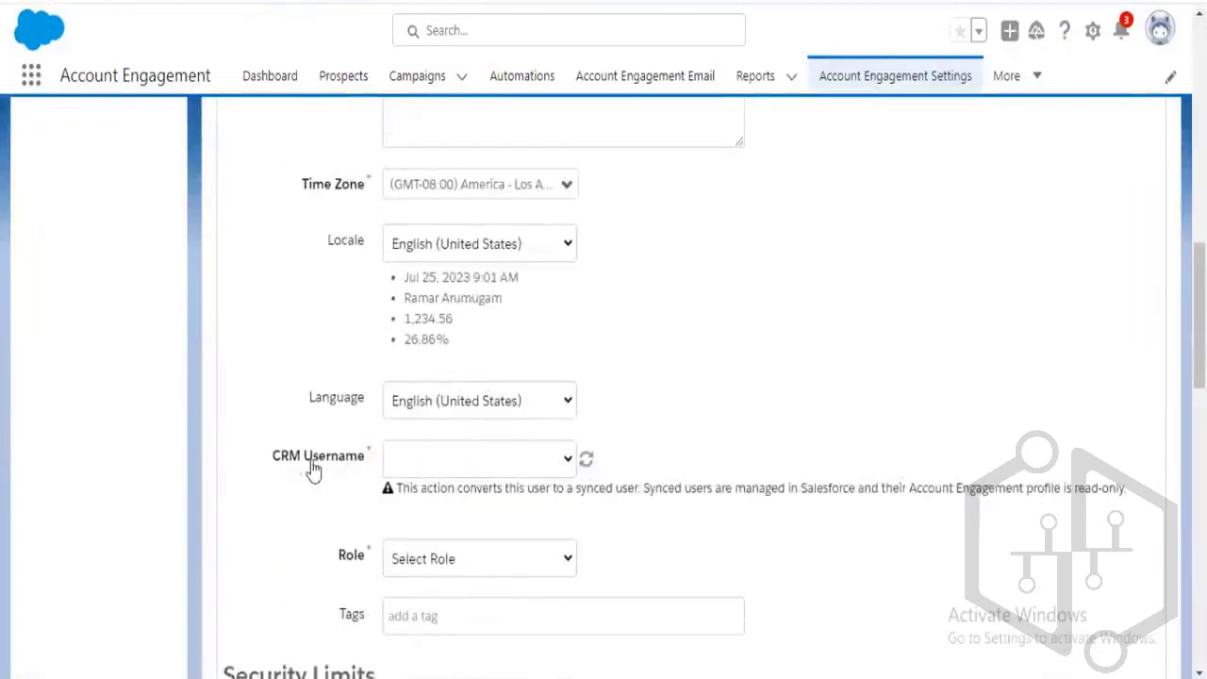
pyautogui.click(569, 462)
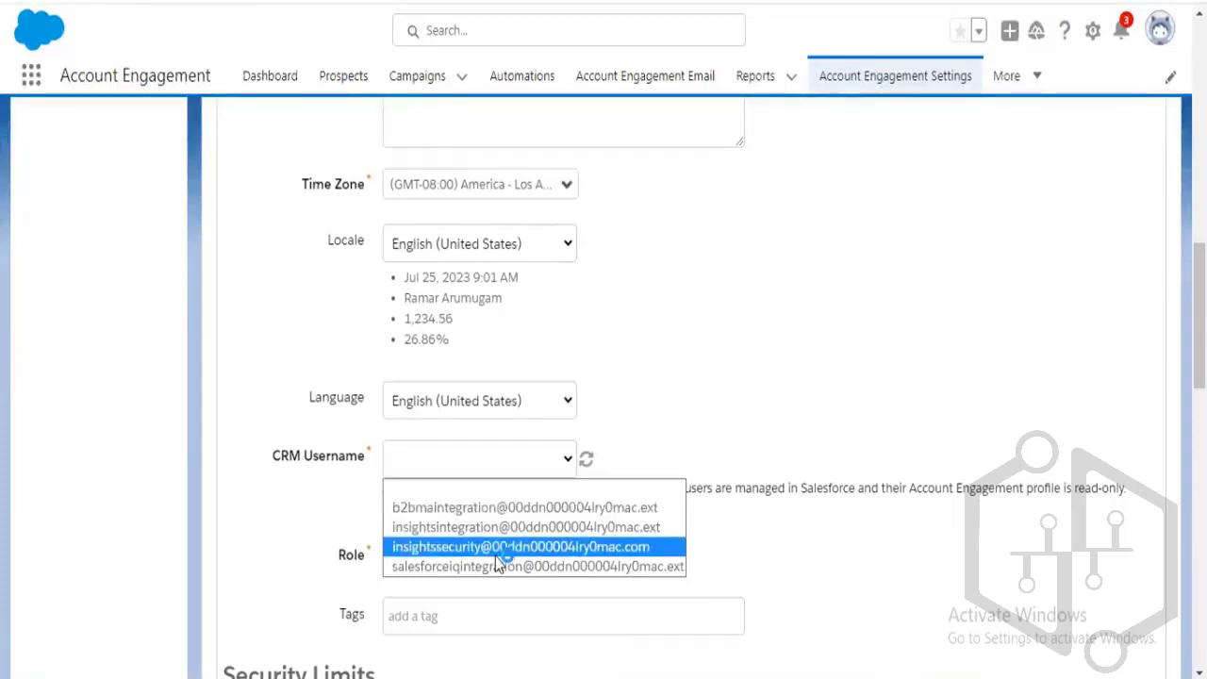
pyautogui.click(586, 548)
pyautogui.scroll(-2, 472, 571)
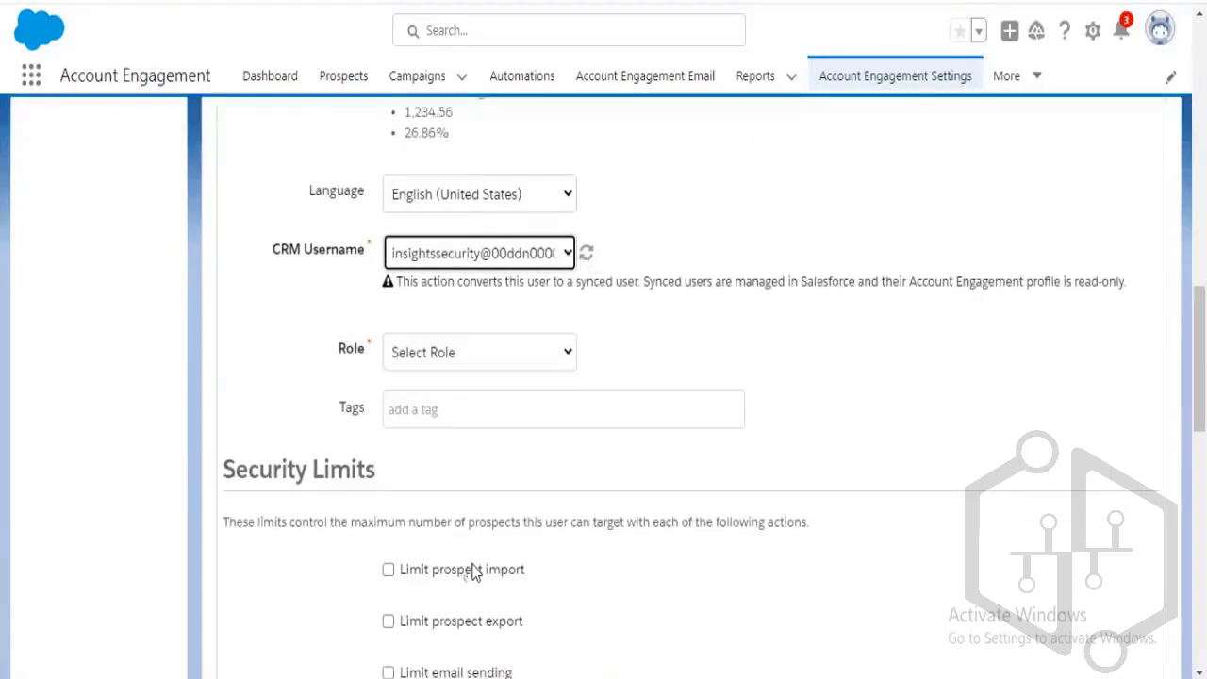
pyautogui.scroll(6, 556, 361)
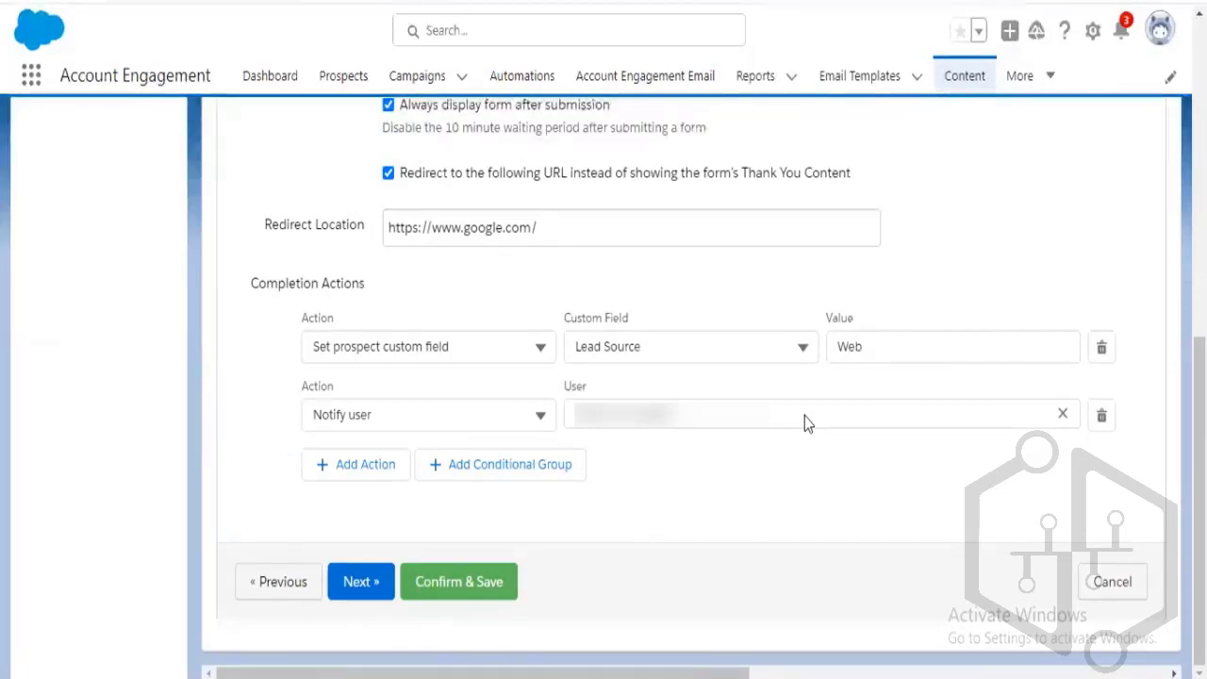
# Back on the form's completion actions, add an Adjust score action below the Notify user action
pyautogui.scroll(3, 760, 527)
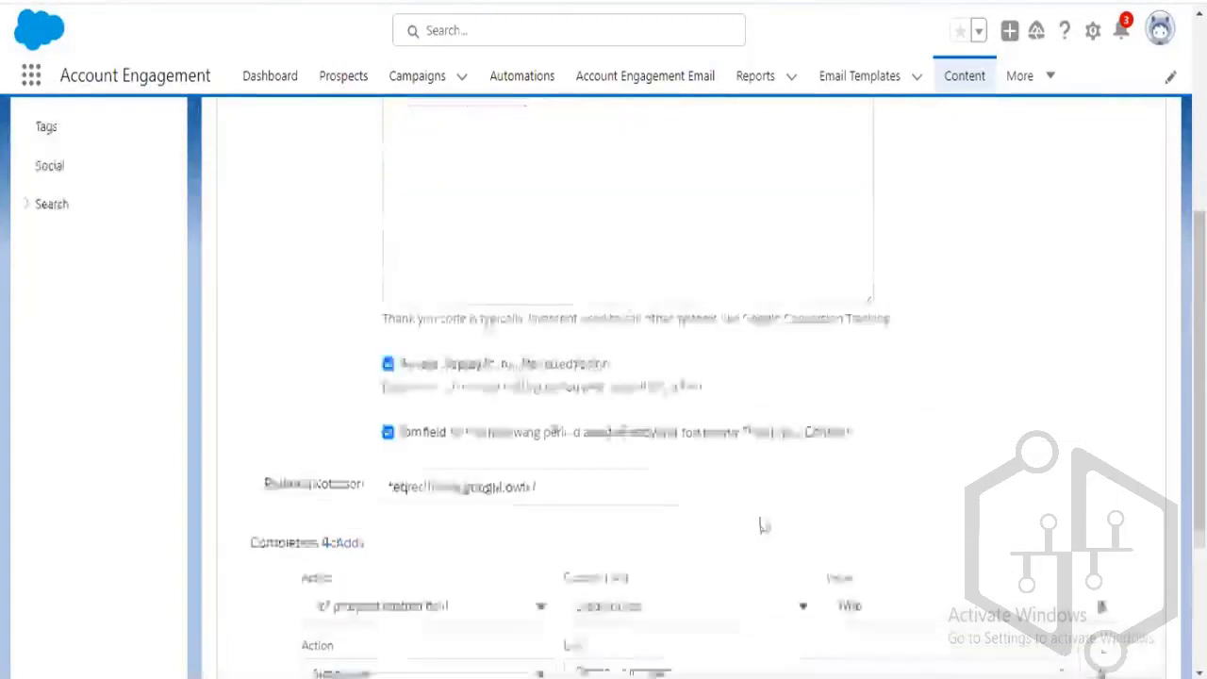
pyautogui.scroll(-3, 789, 503)
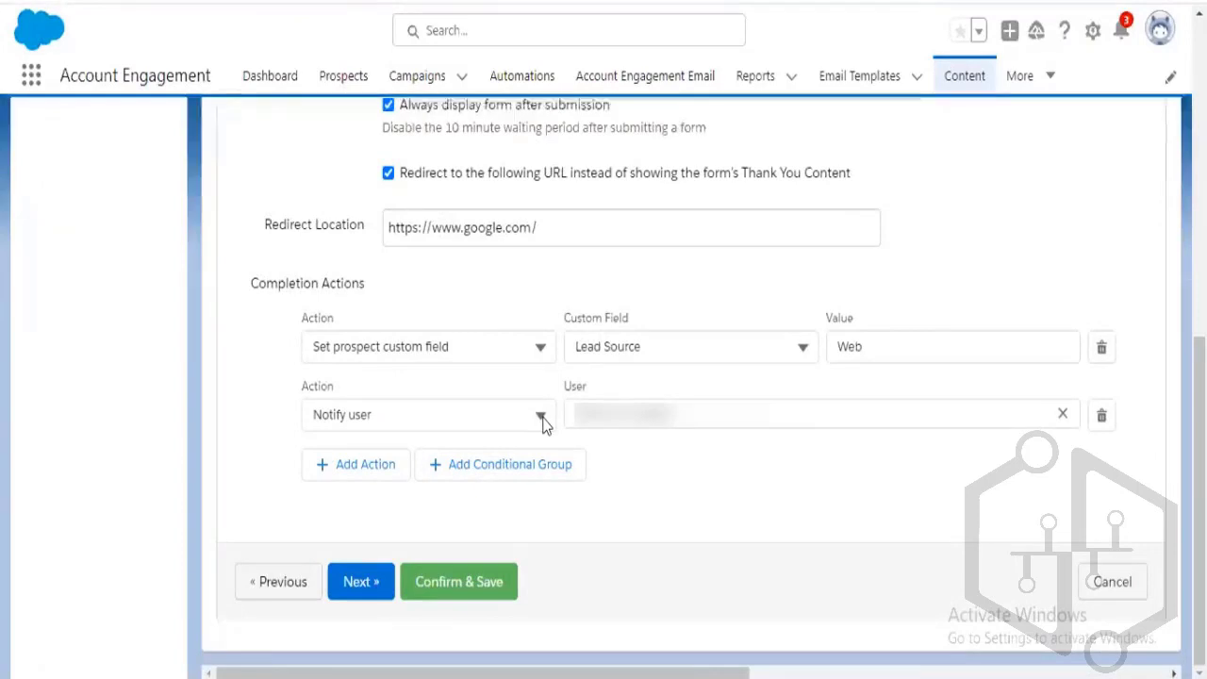
pyautogui.click(384, 472)
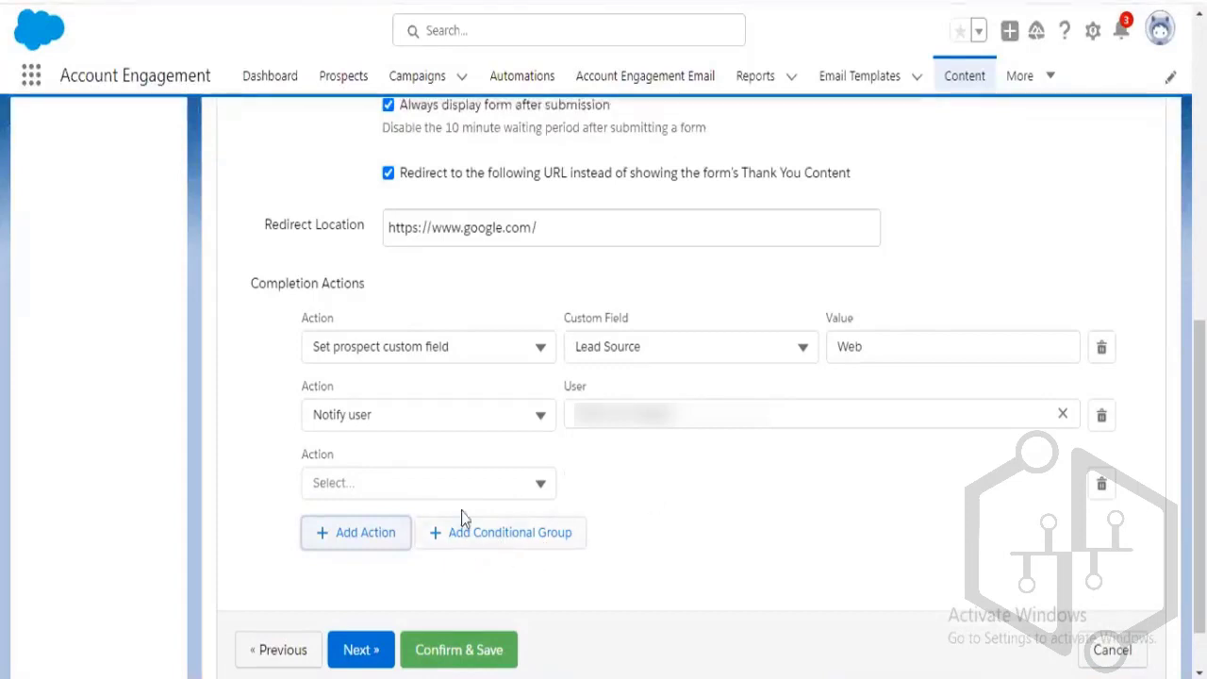
pyautogui.click(507, 486)
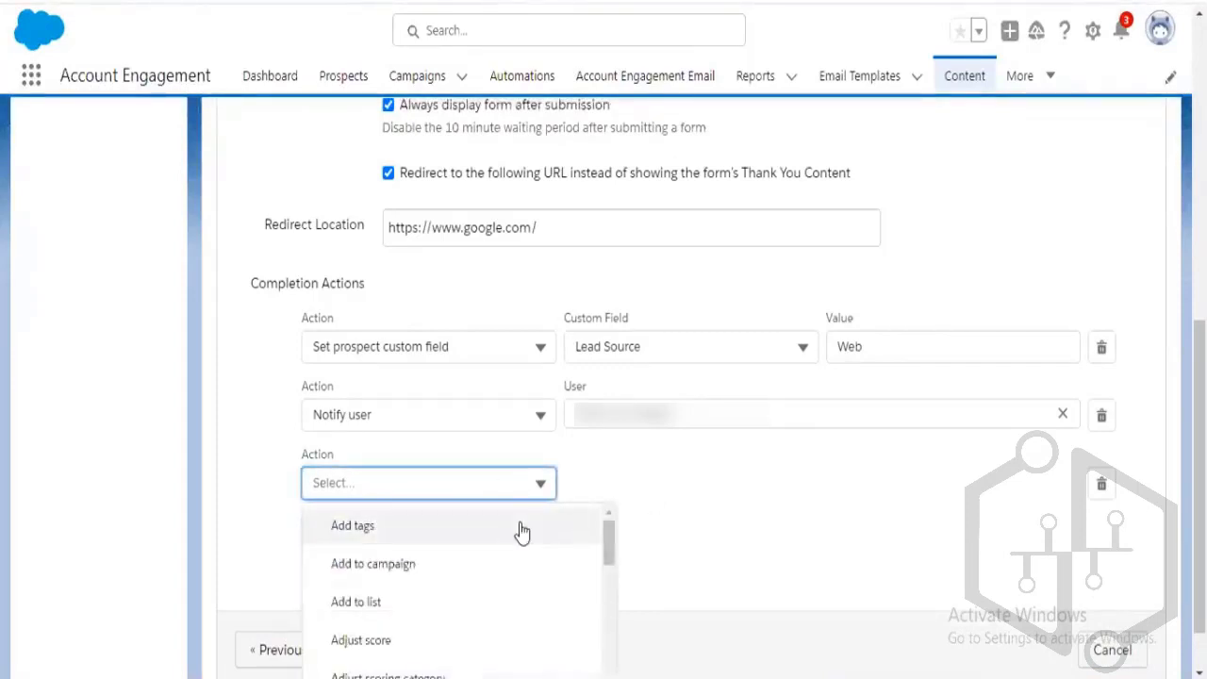
pyautogui.scroll(-1, 717, 483)
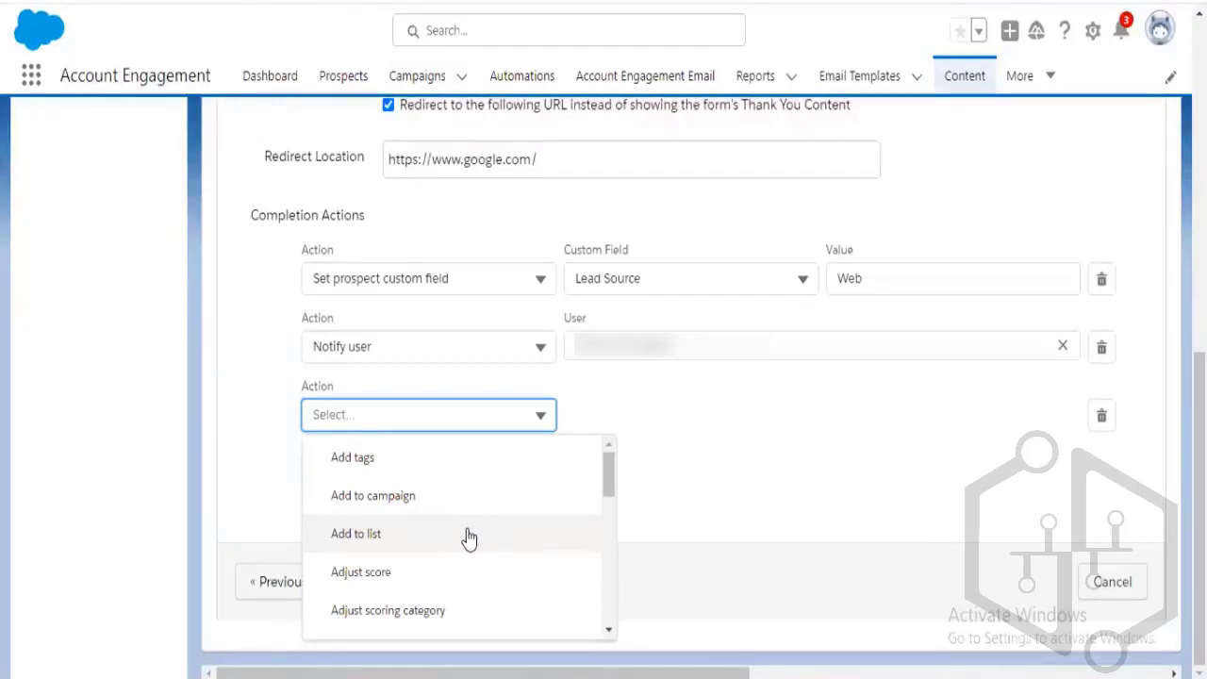
pyautogui.scroll(-1, 467, 538)
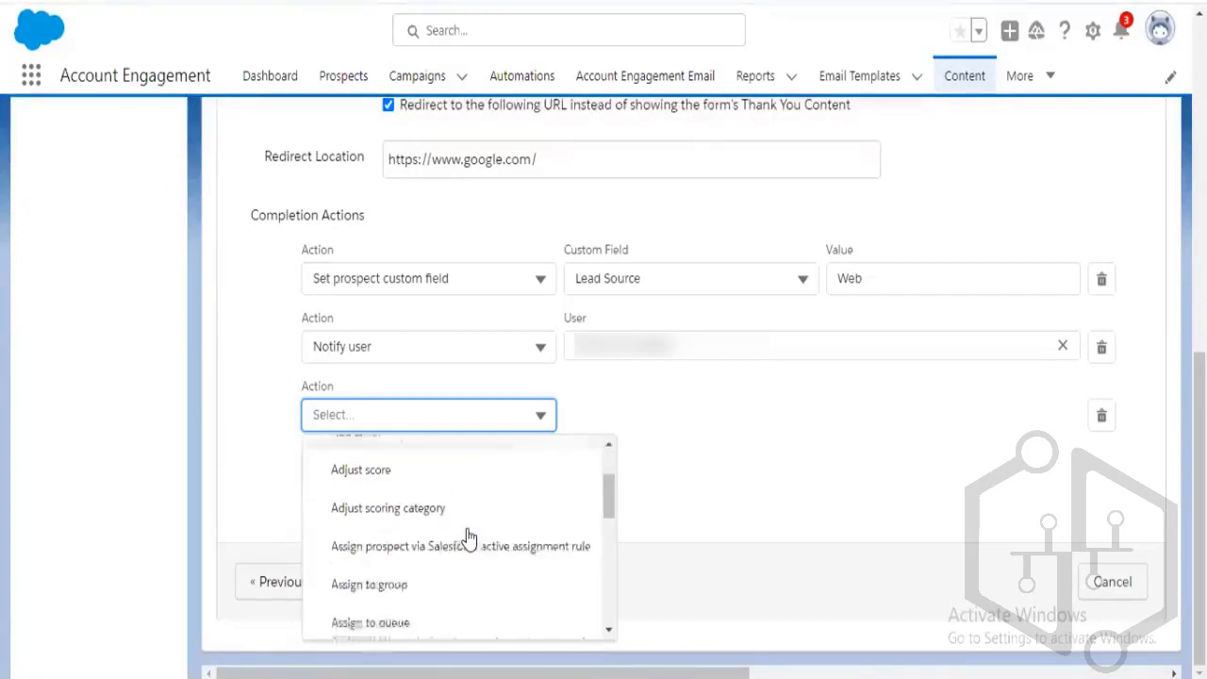
pyautogui.click(427, 471)
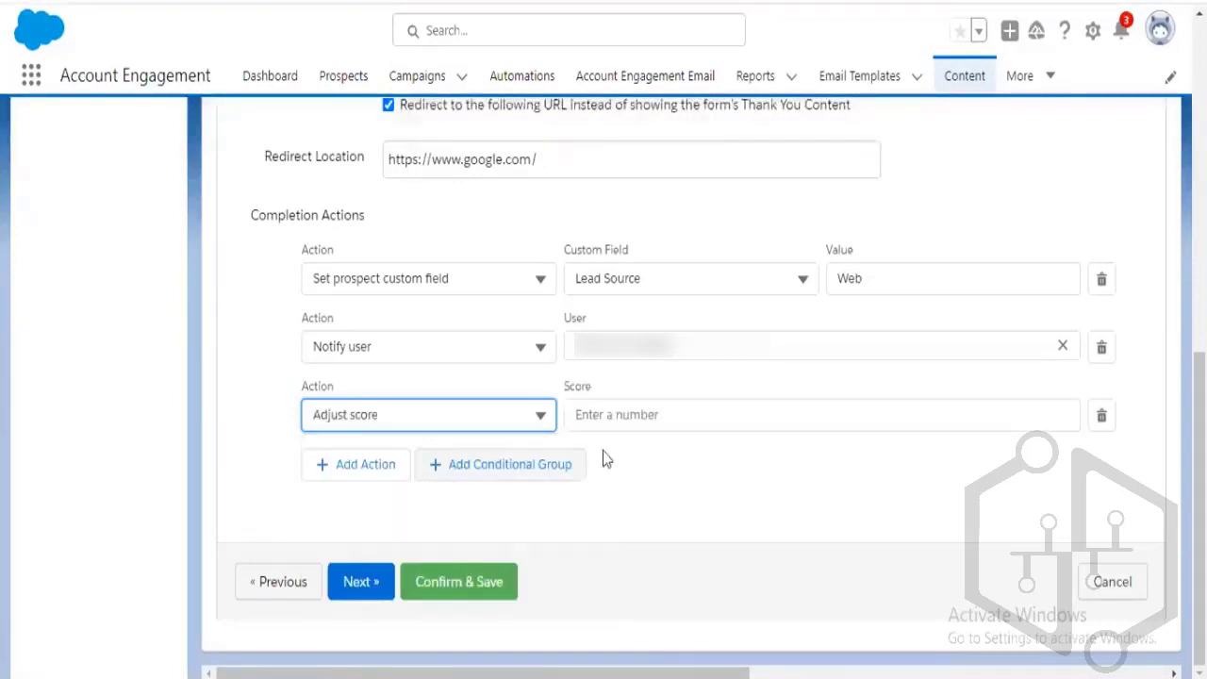
# Set the score of the Adjust score completion action to +20
pyautogui.click(757, 420)
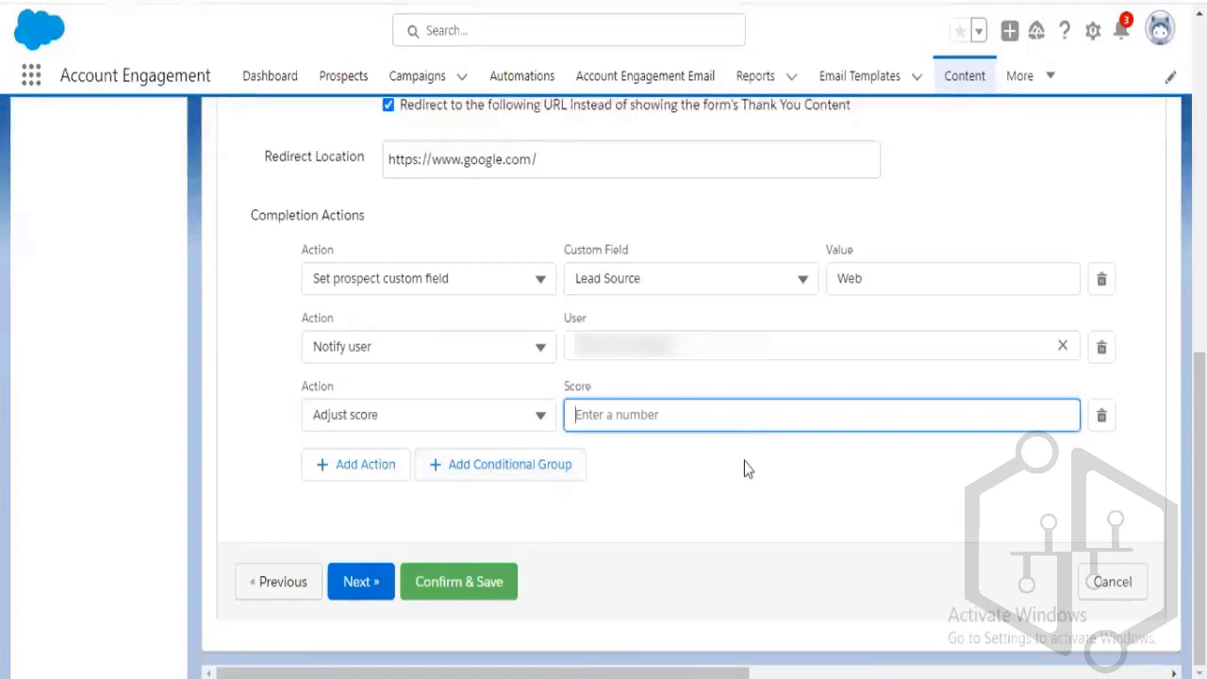
pyautogui.click(744, 462)
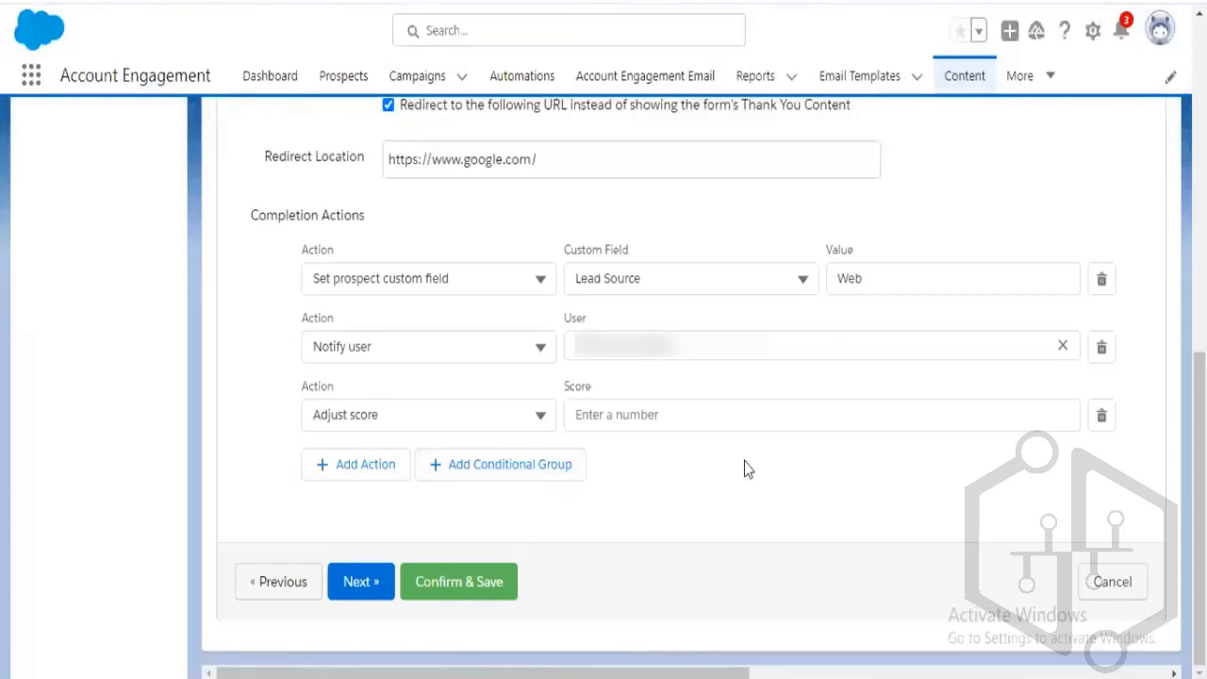
pyautogui.click(726, 418)
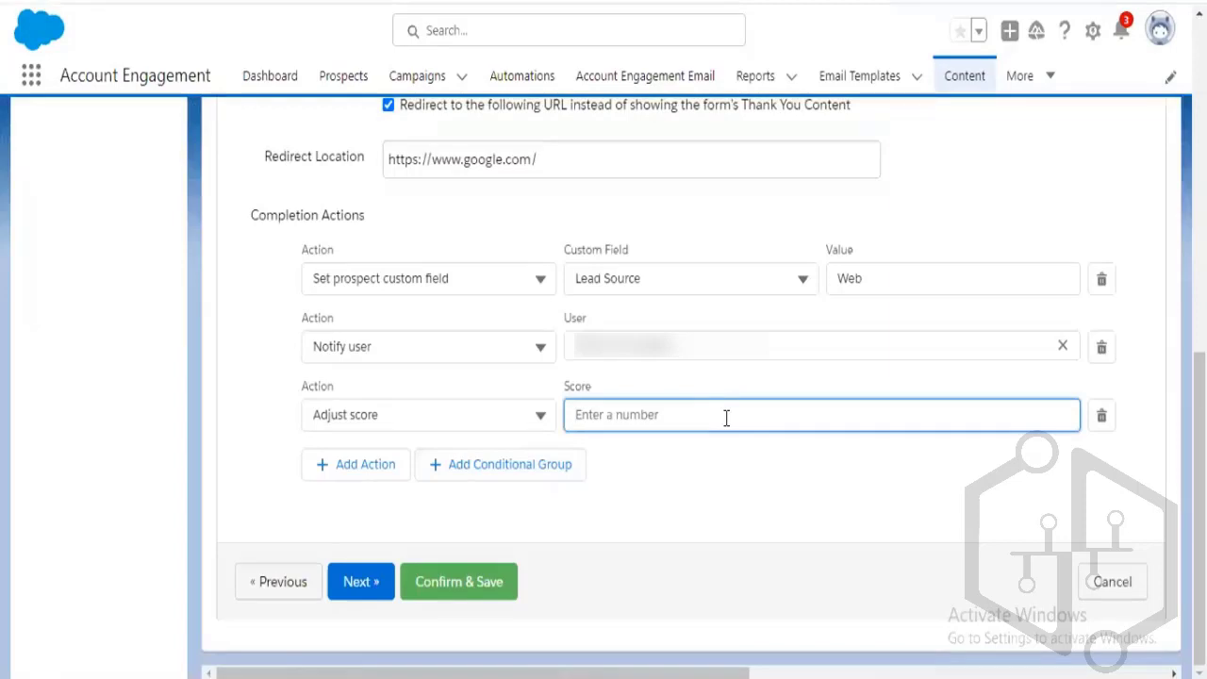
pyautogui.write('+20')
pyautogui.click(819, 481)
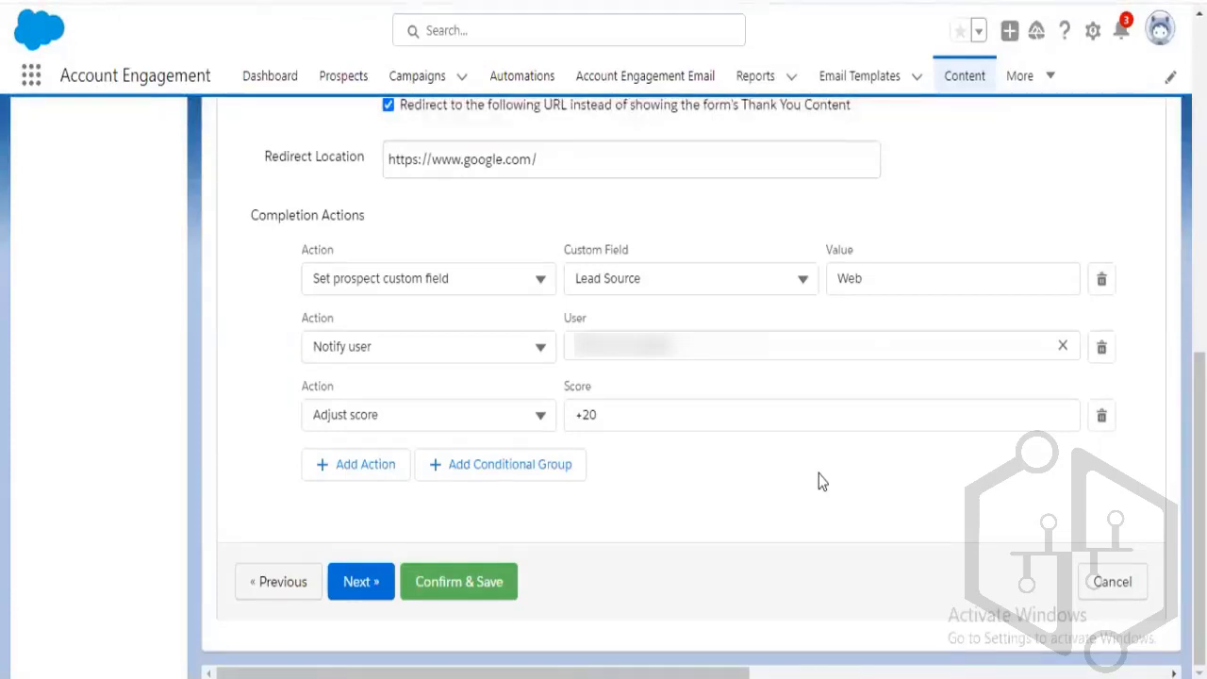
pyautogui.click(643, 410)
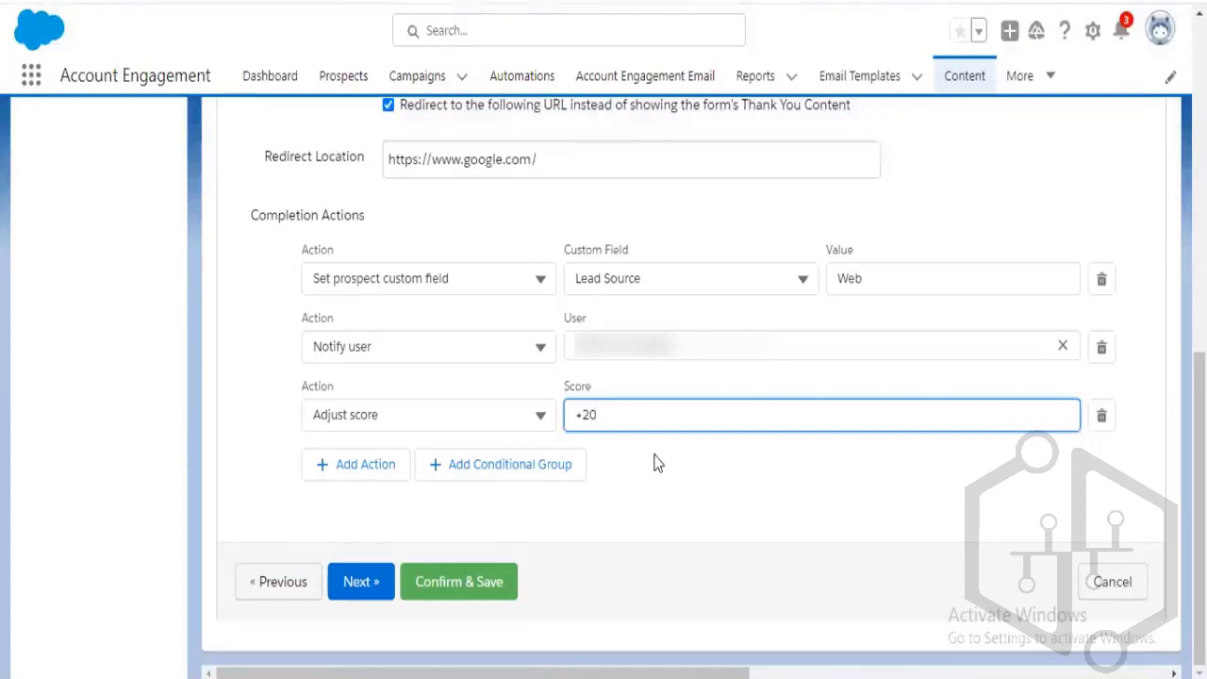
# Clear the Adjust score action's value, try +1, and enter the score as +20 again
pyautogui.moveTo(657, 415); pyautogui.dragTo(561, 424)
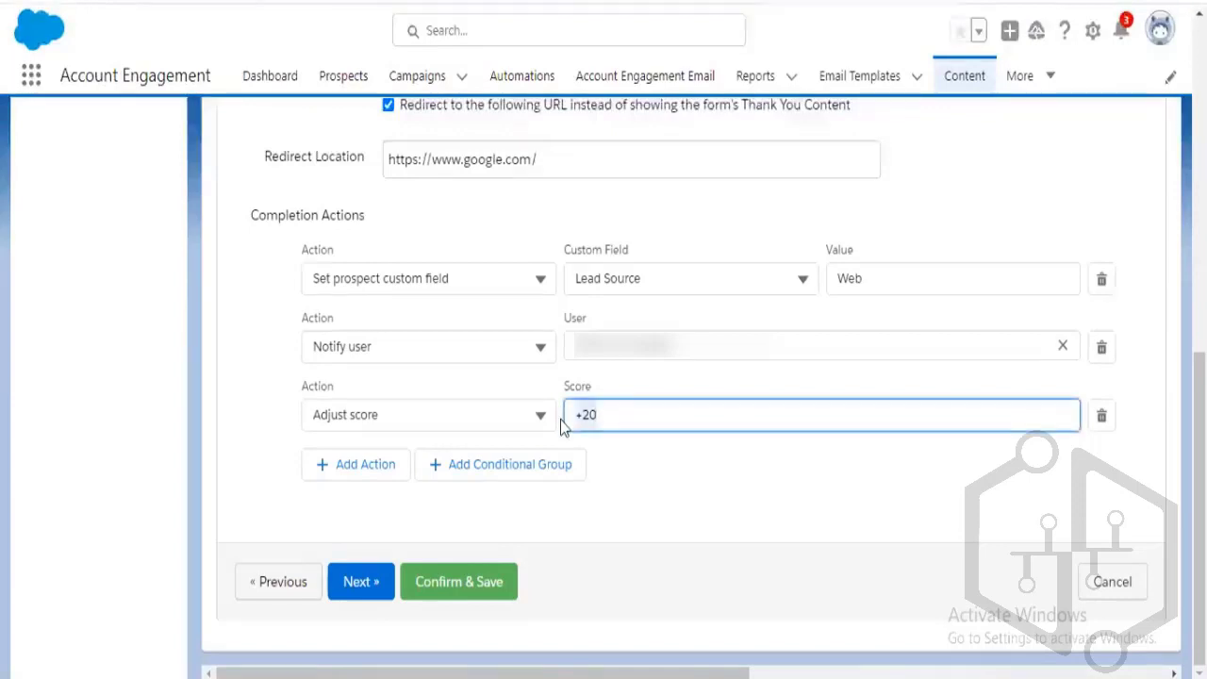
pyautogui.press('BackSpace')
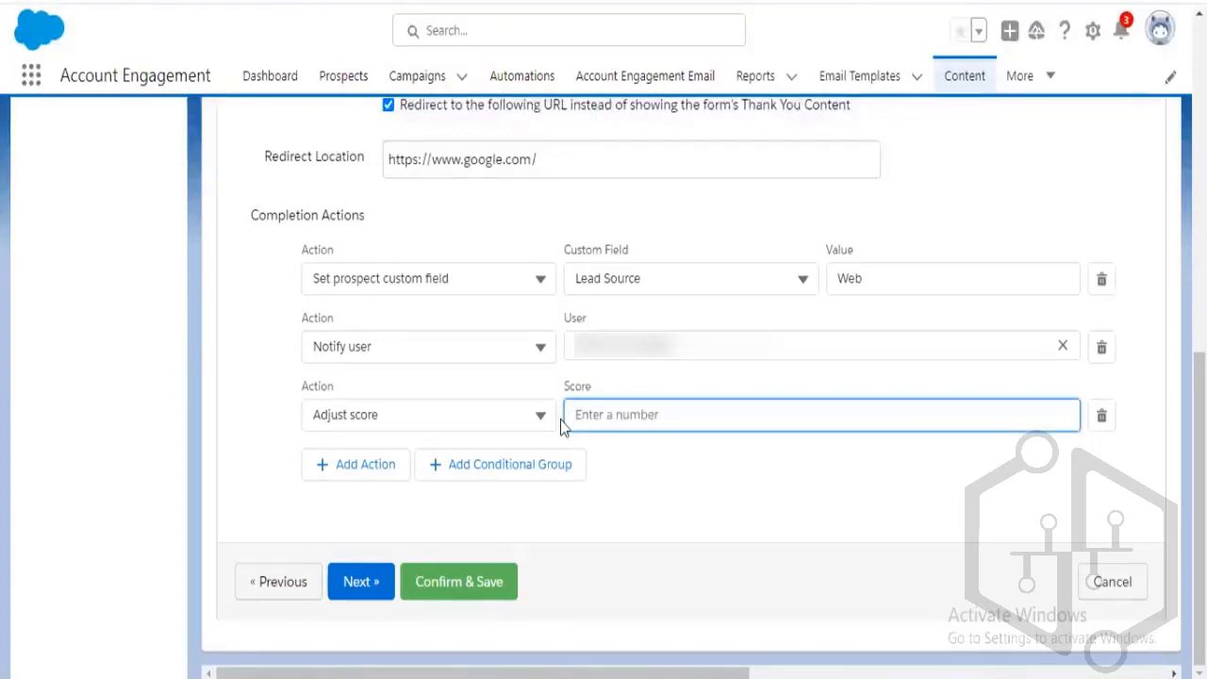
pyautogui.write('+1')
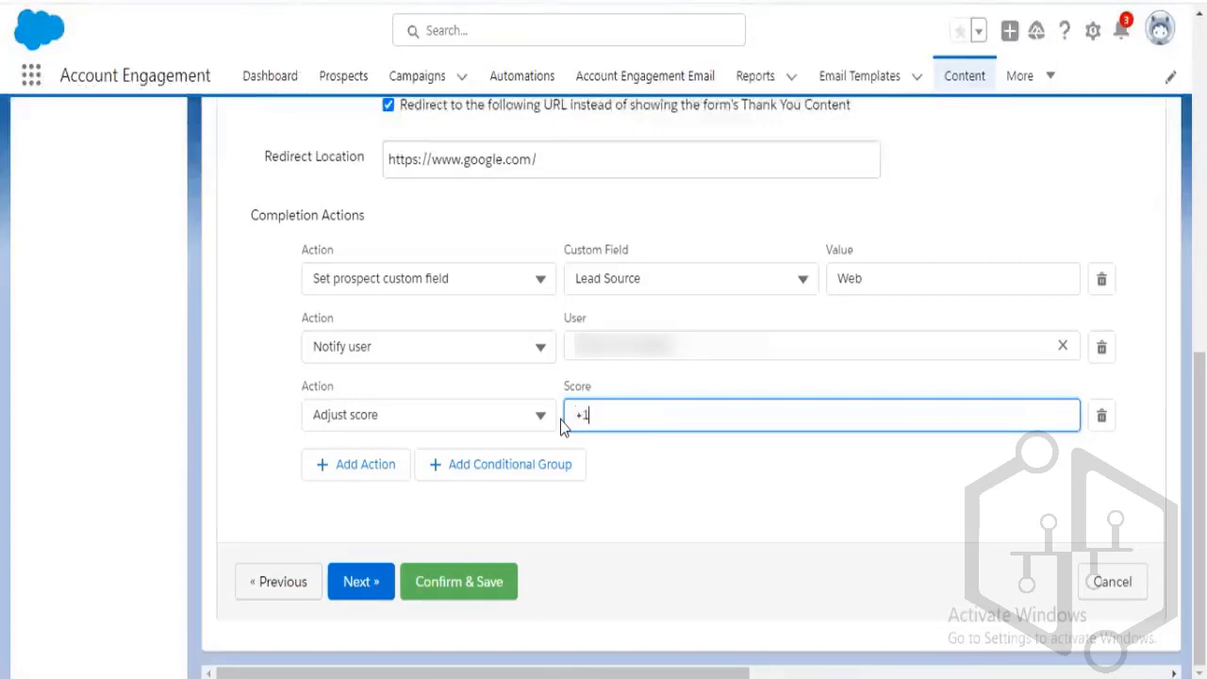
pyautogui.press('BackSpace')
pyautogui.press('BackSpace')
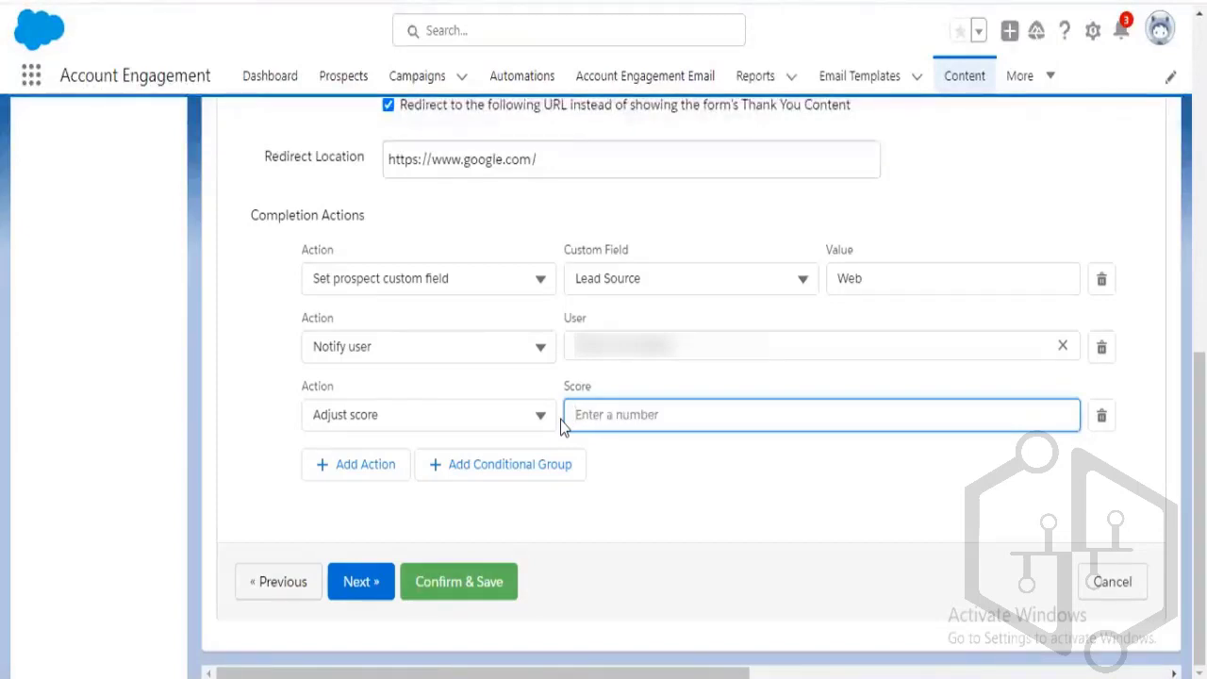
pyautogui.write('+2')
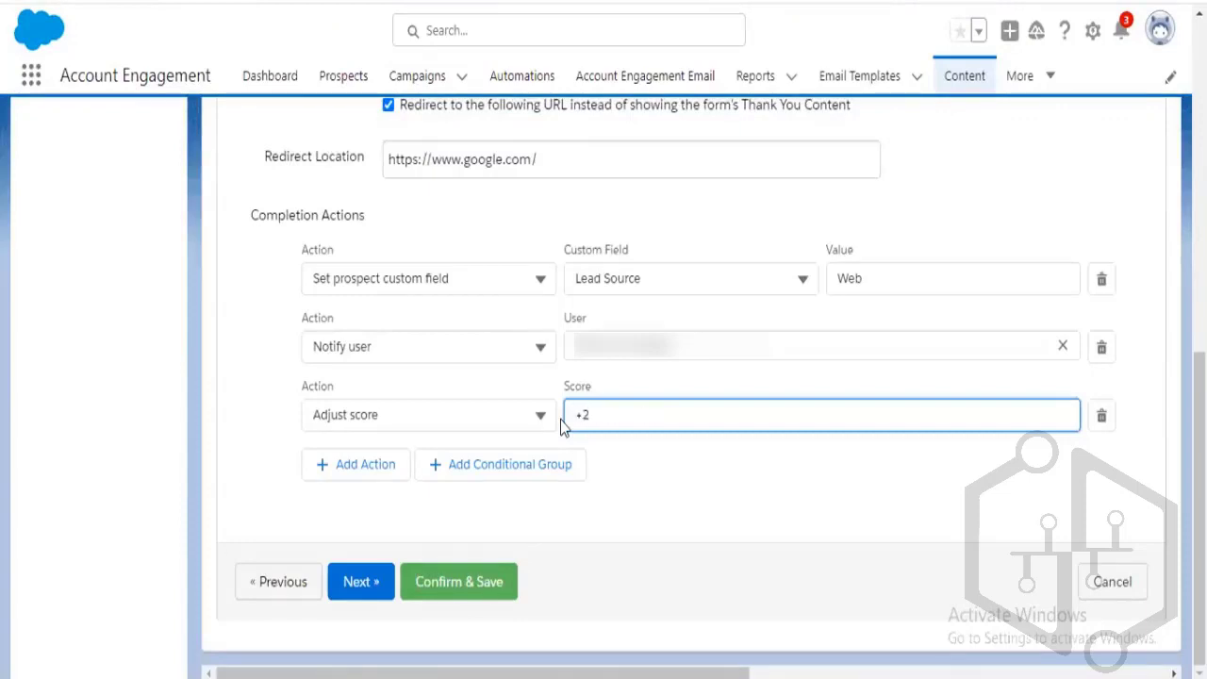
pyautogui.write('0')
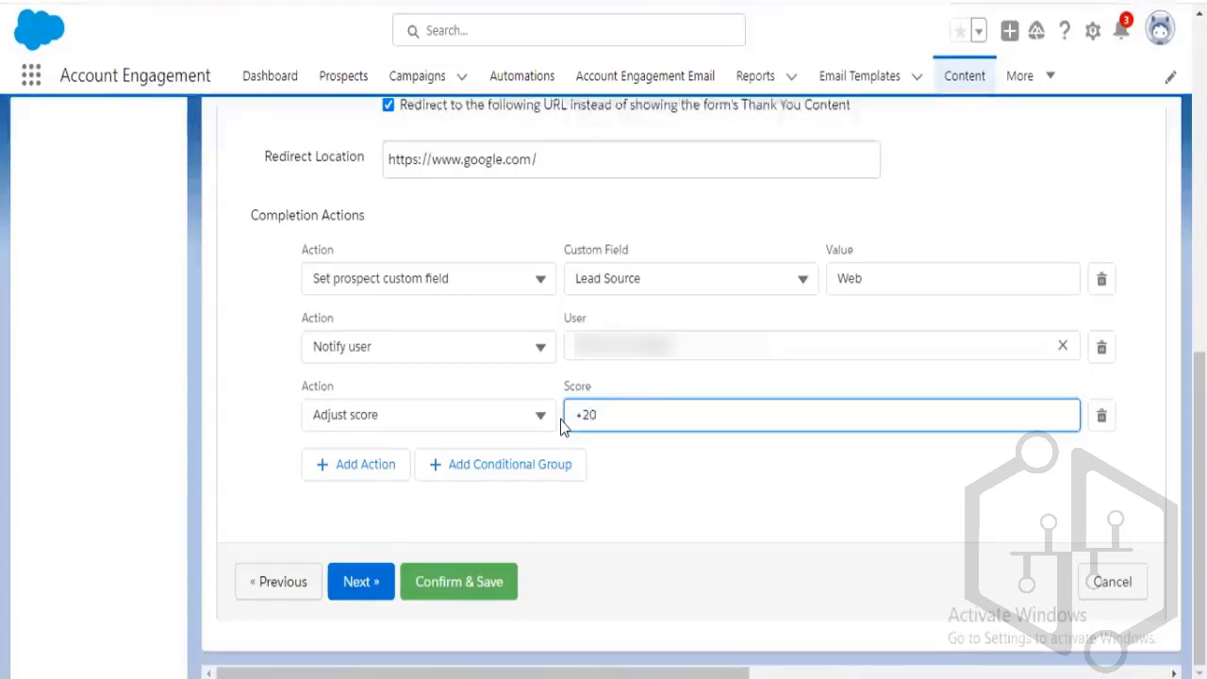
# Add a fourth completion action set to Assign prospect via Salesforce active assignment rule
pyautogui.click(380, 469)
pyautogui.scroll(-1, 516, 495)
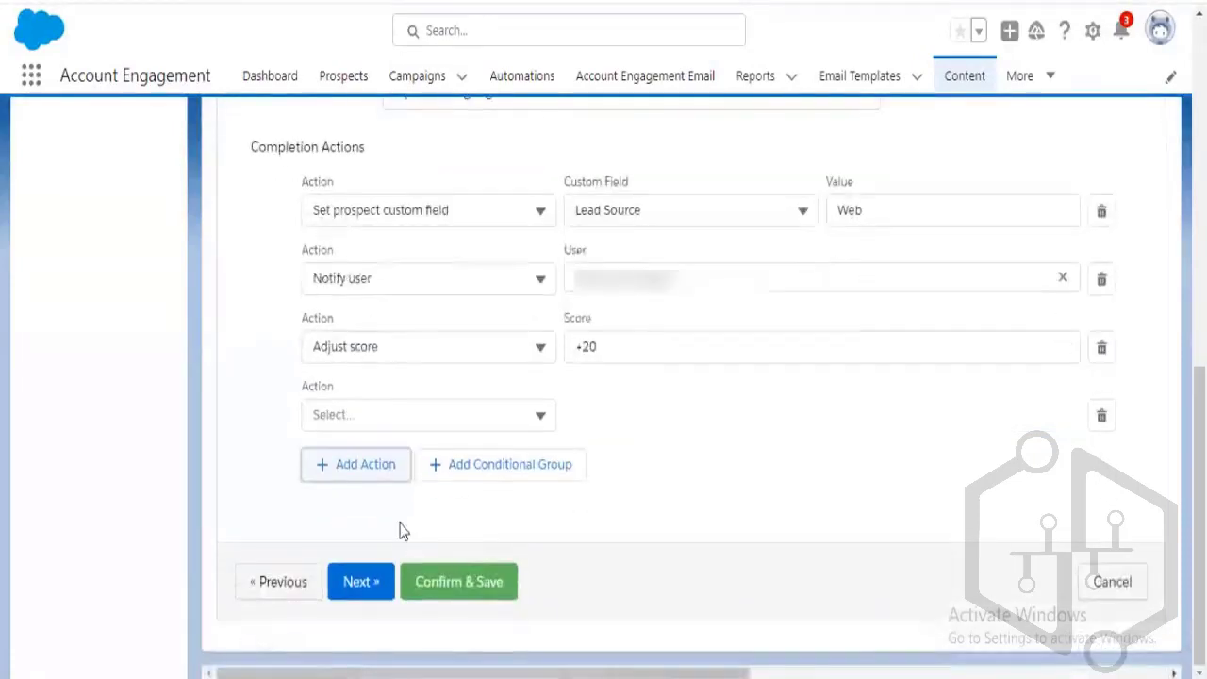
pyautogui.click(445, 424)
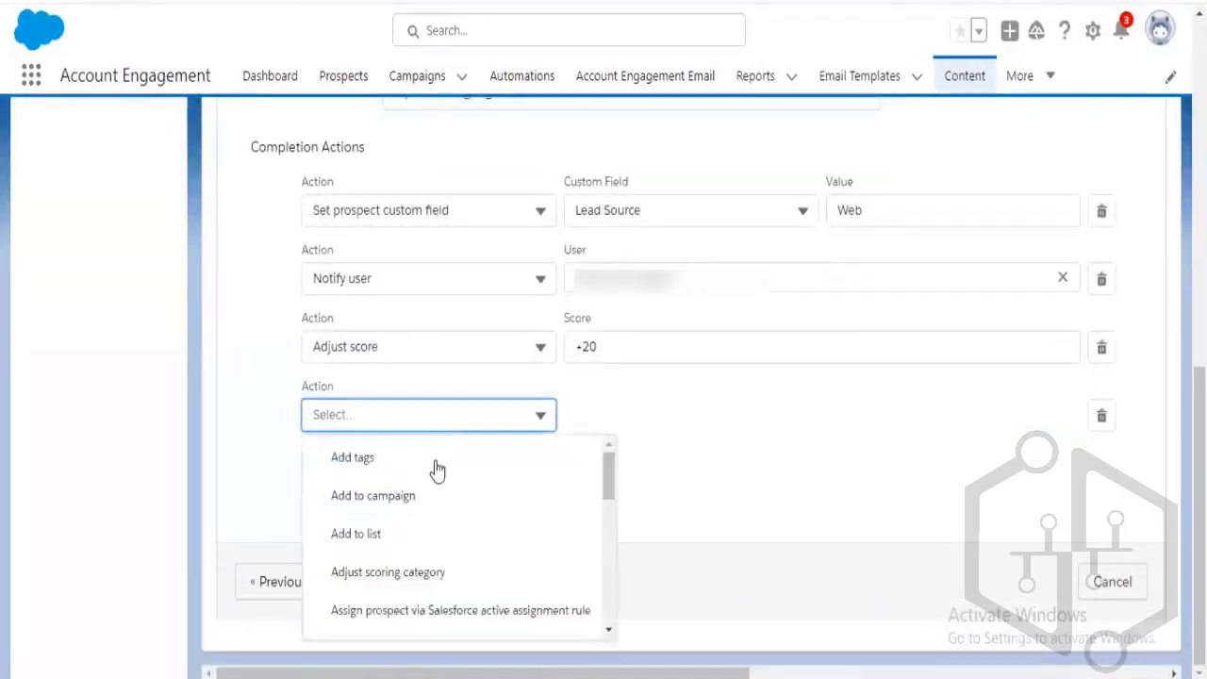
pyautogui.scroll(-1, 520, 541)
pyautogui.scroll(1, 481, 554)
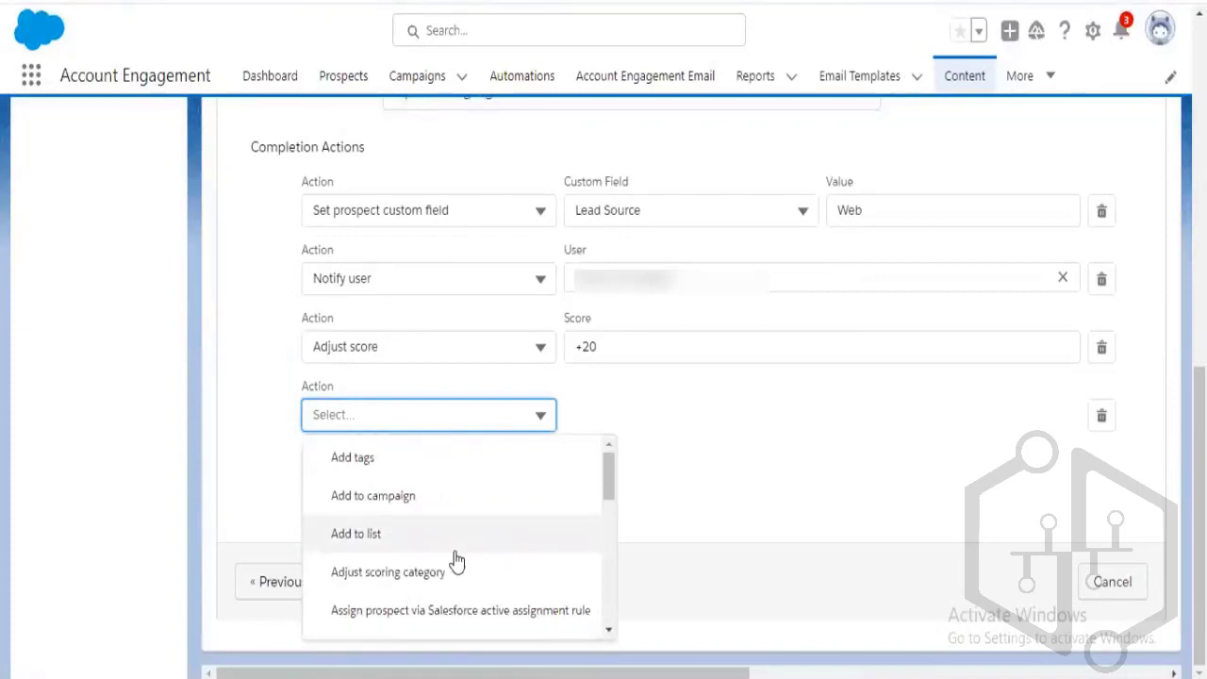
pyautogui.scroll(-1, 453, 563)
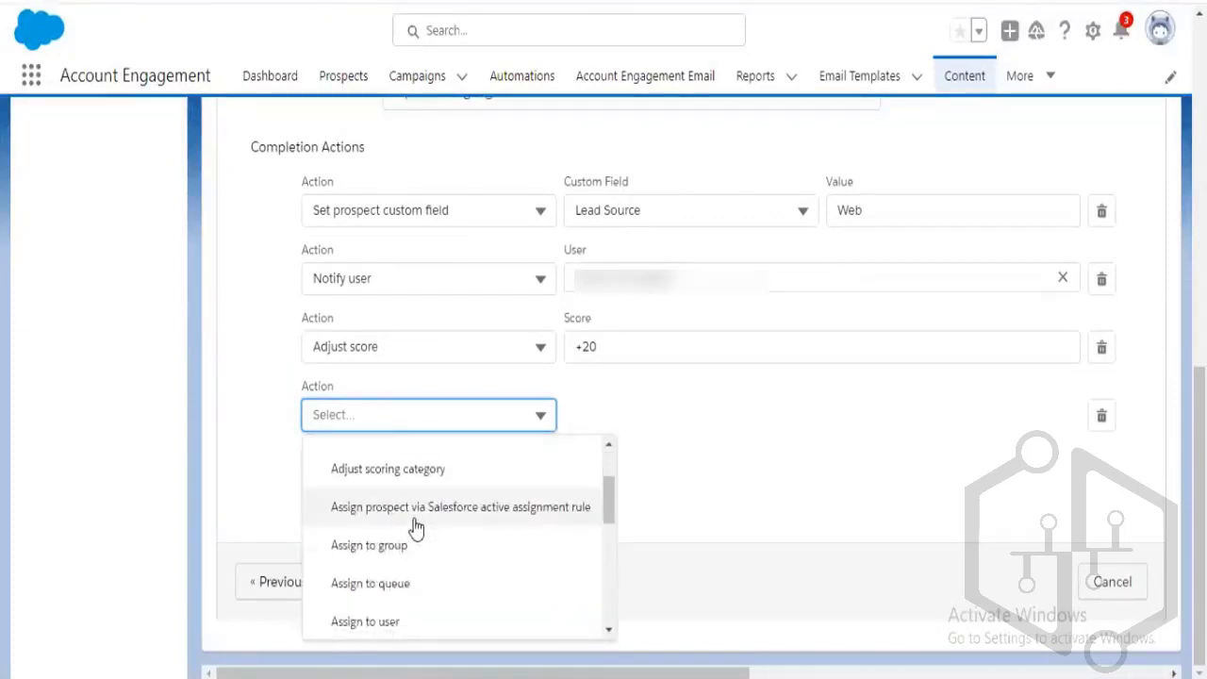
pyautogui.click(525, 520)
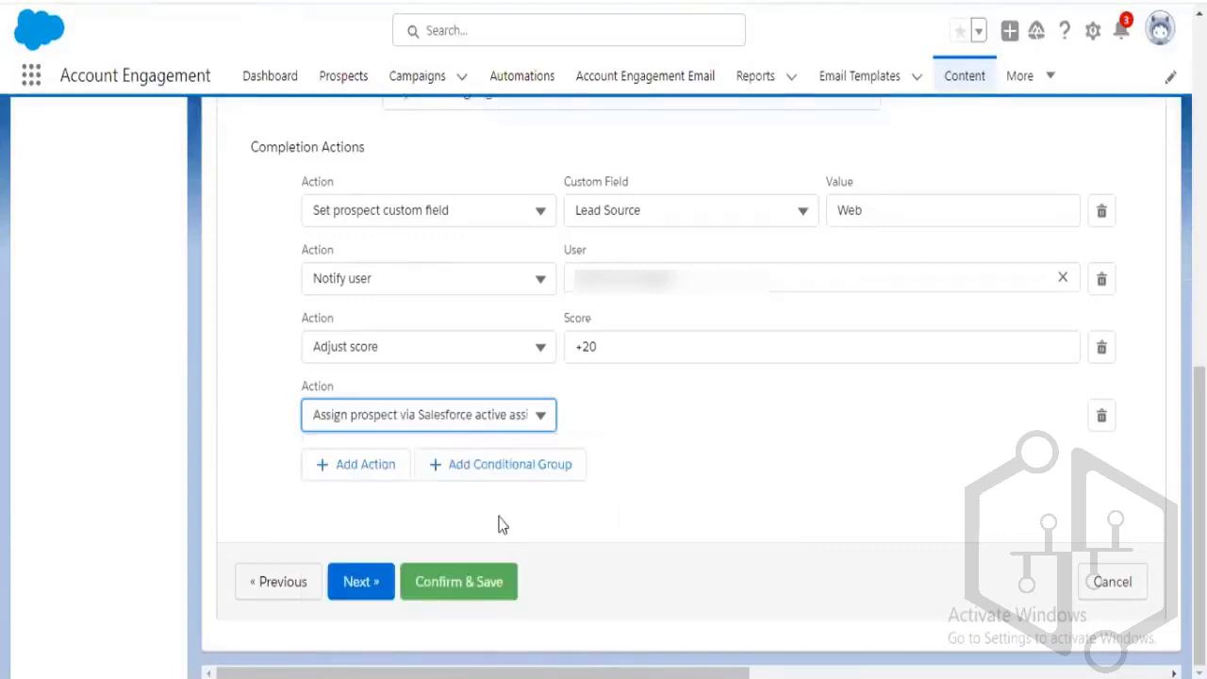
pyautogui.click(641, 462)
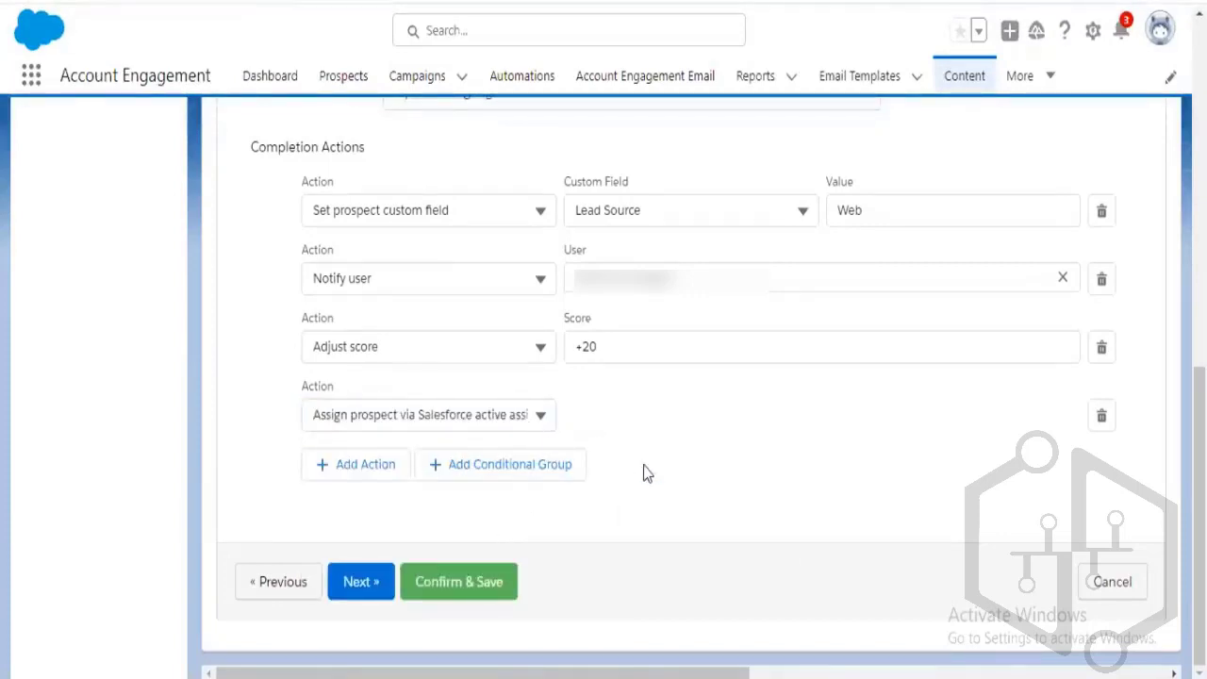
pyautogui.scroll(1, 649, 473)
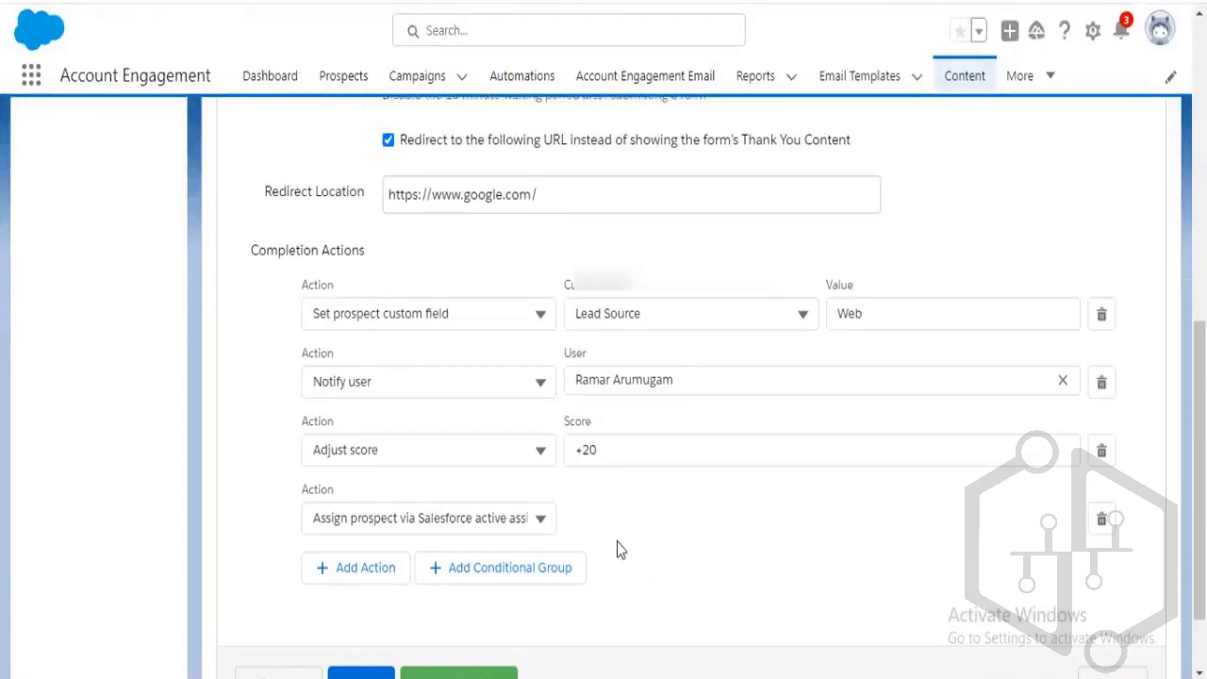
pyautogui.scroll(-1, 604, 536)
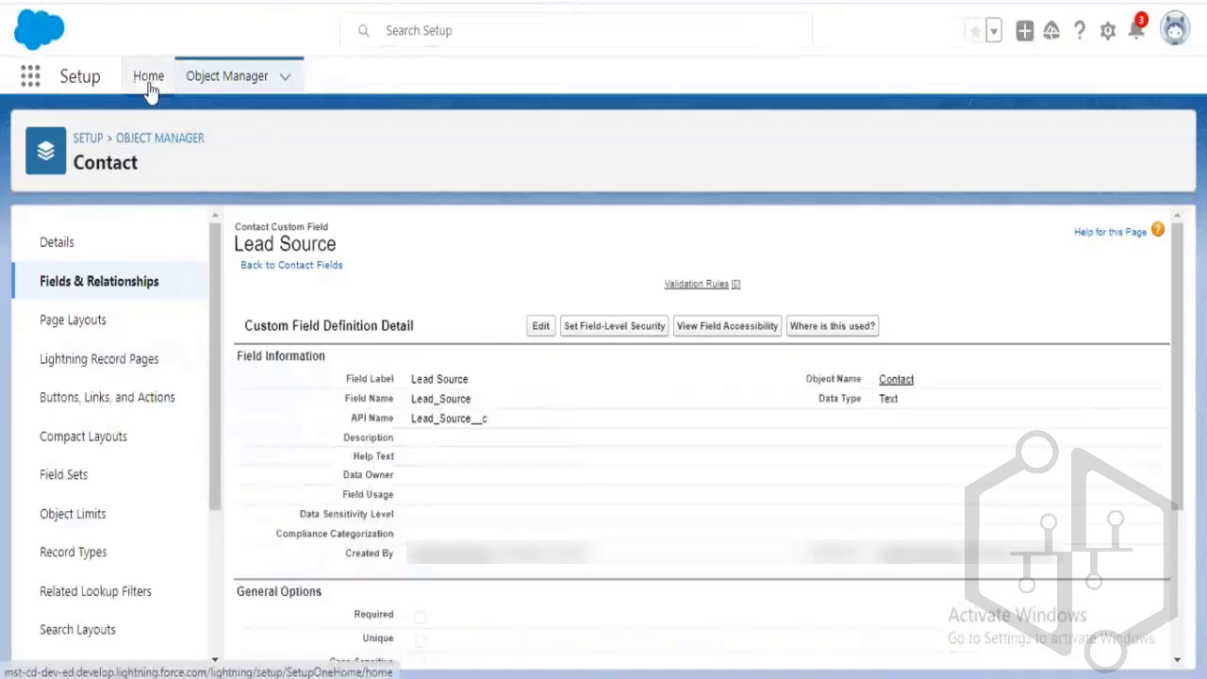
# In Salesforce Setup, search for "lead" from the home page and open Lead Assignment Rules
pyautogui.click(149, 81)
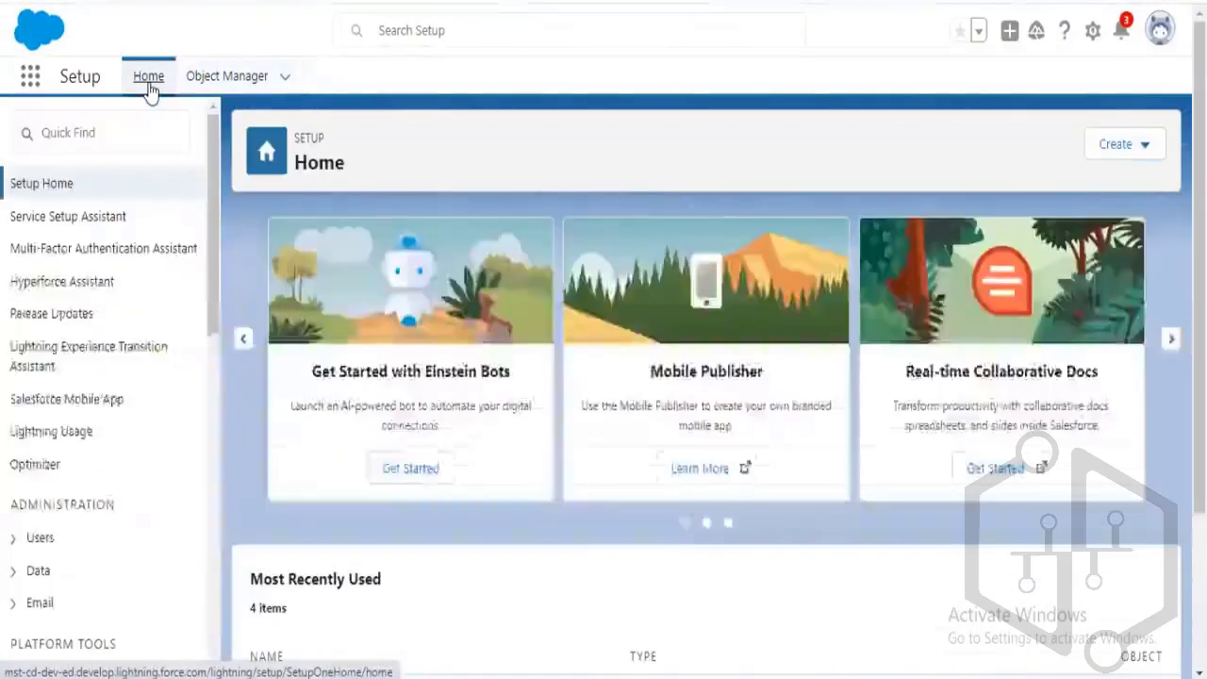
pyautogui.click(120, 145)
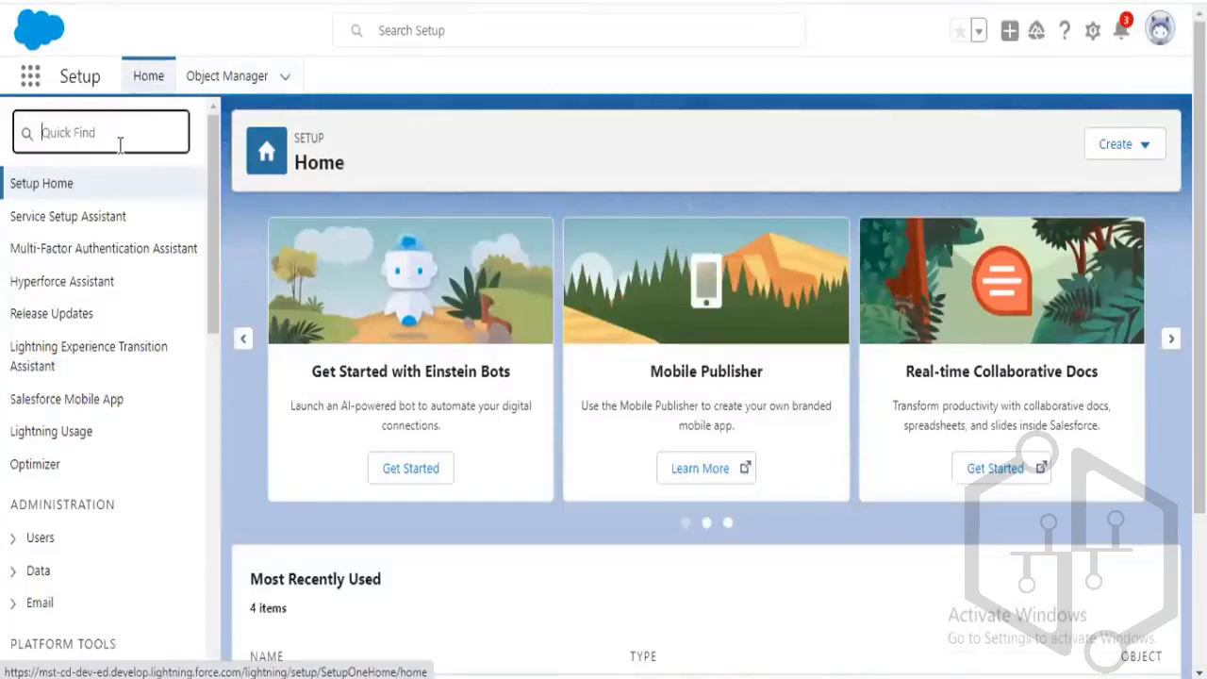
pyautogui.click(158, 88)
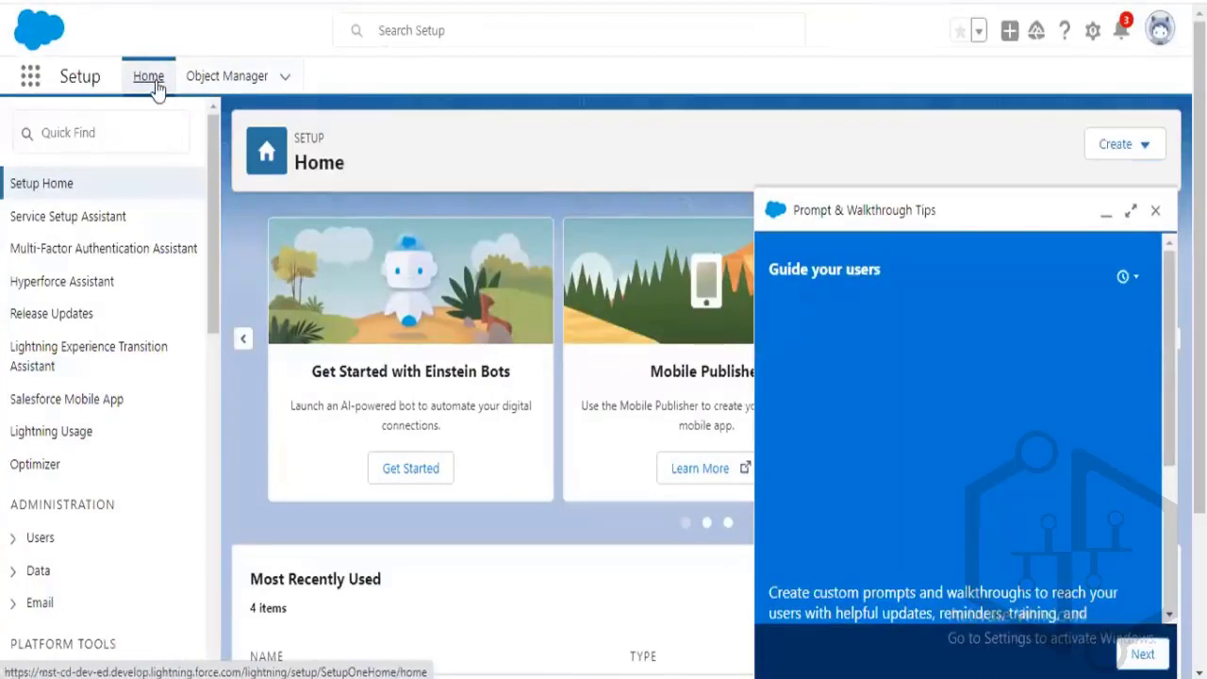
pyautogui.click(1155, 210)
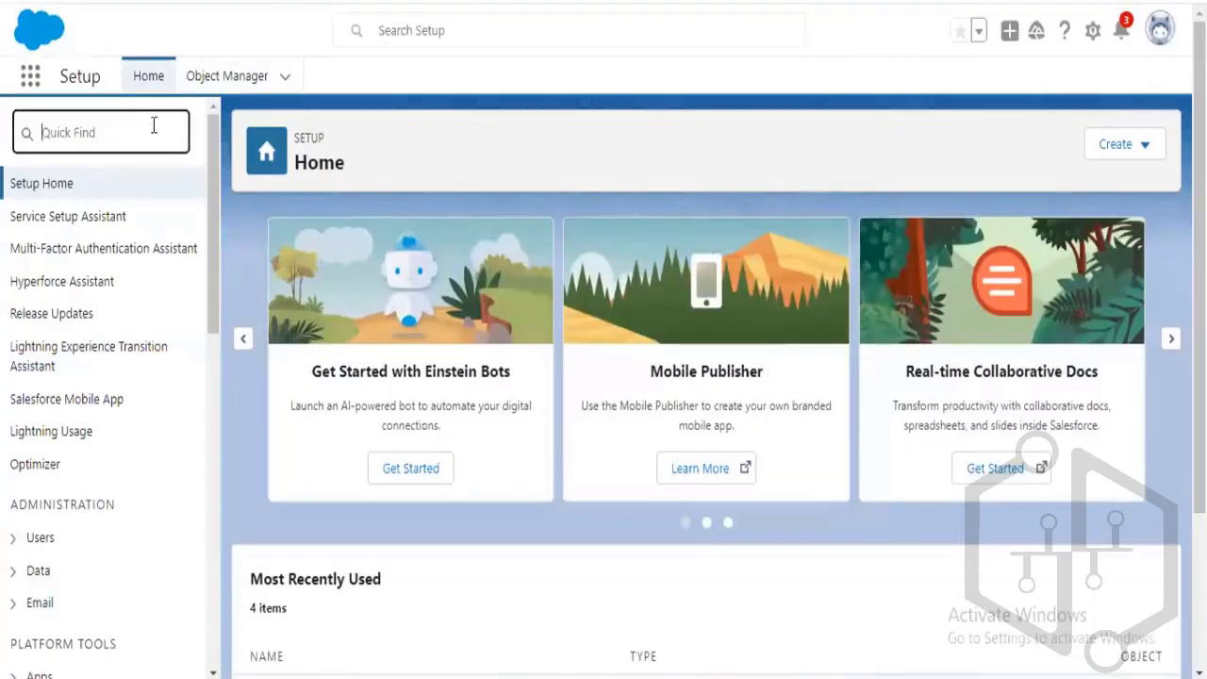
pyautogui.write('lead')
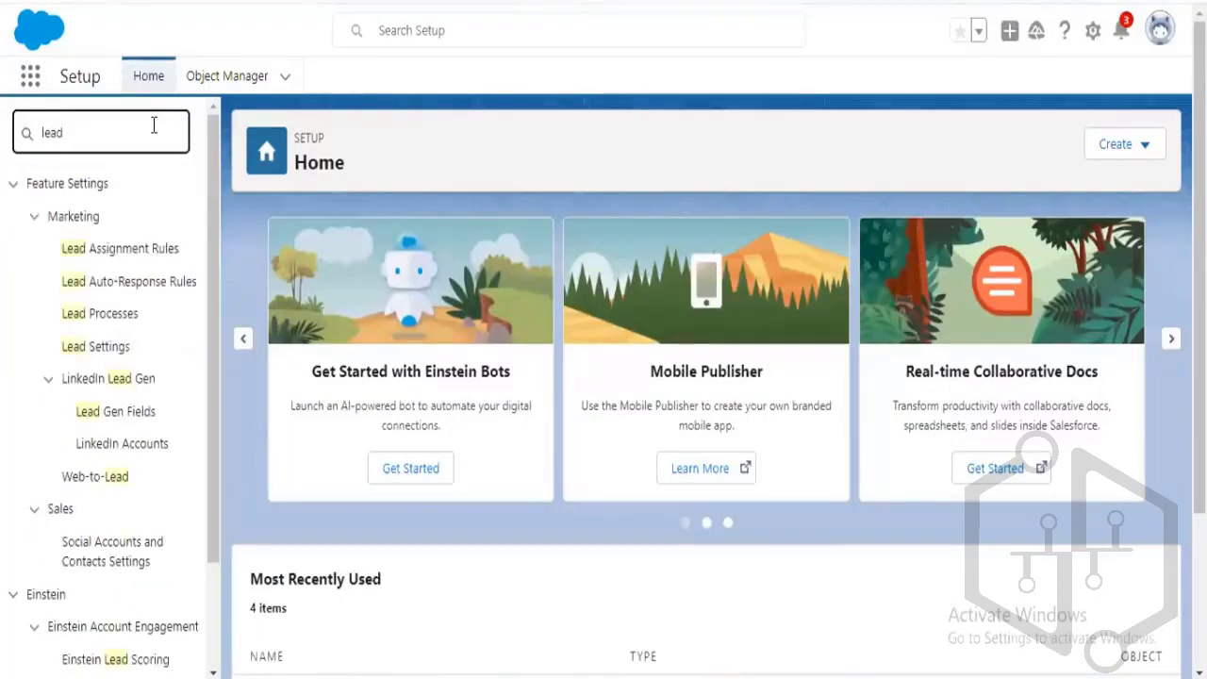
pyautogui.click(142, 251)
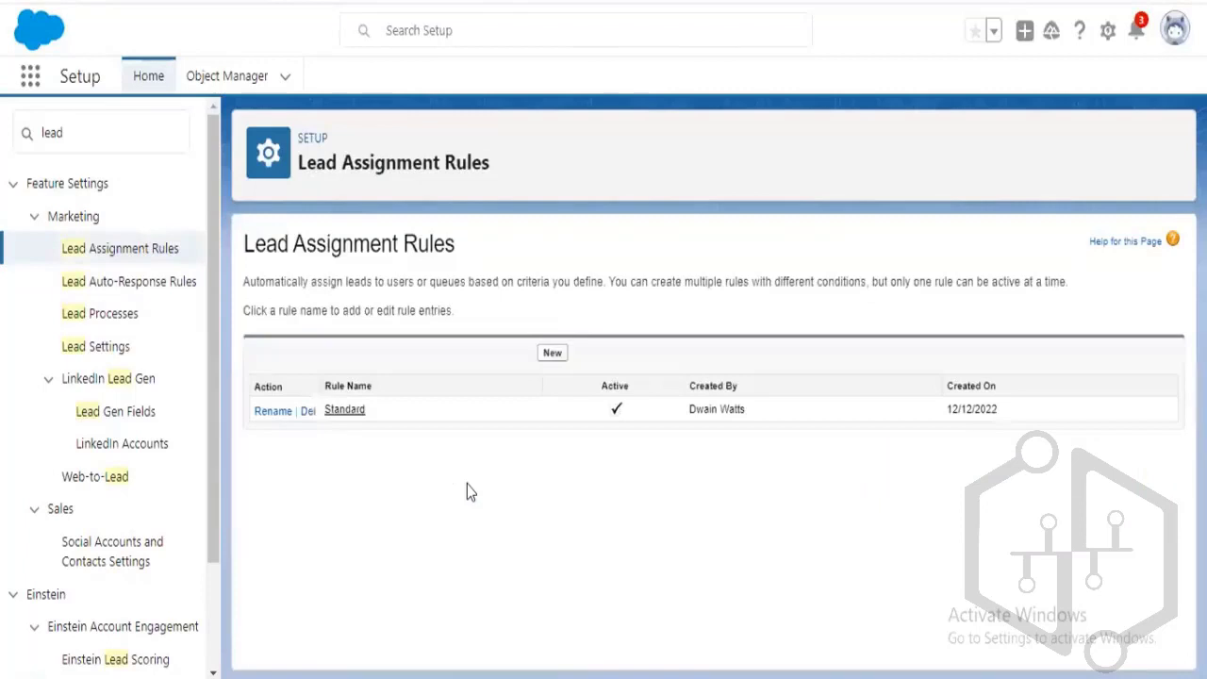
# Open the Standard lead assignment rule and examine its rule entries and assignment criteria
pyautogui.scroll(-3, 127, 498)
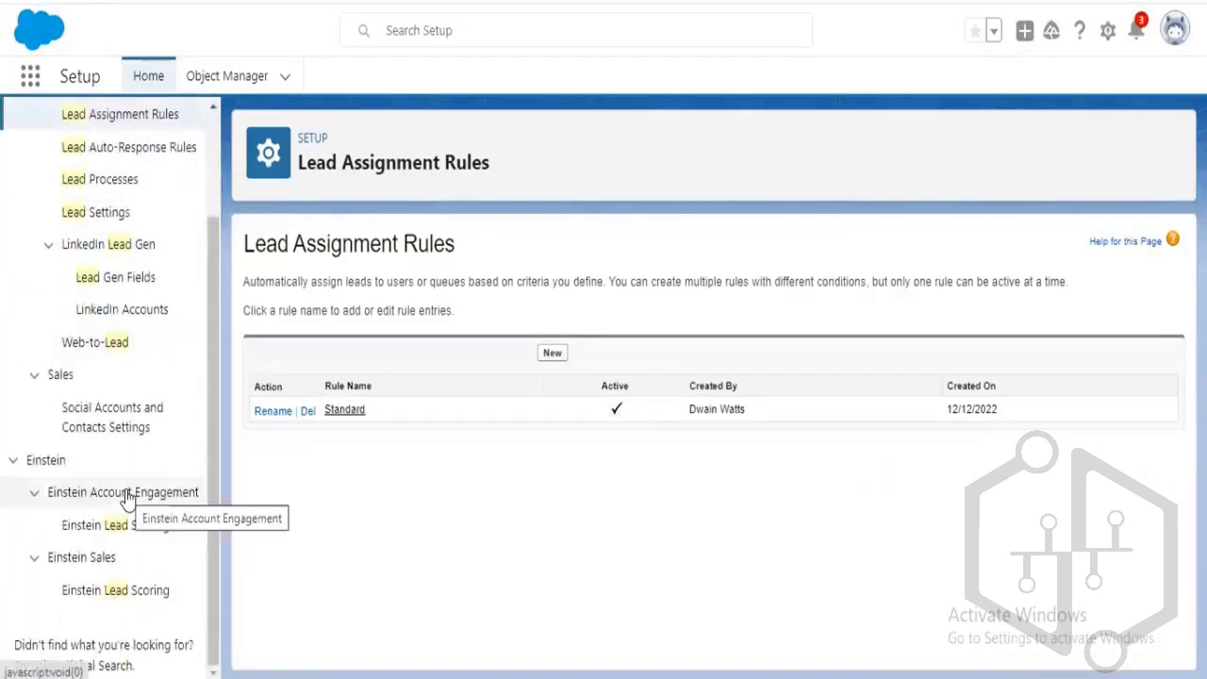
pyautogui.scroll(3, 127, 498)
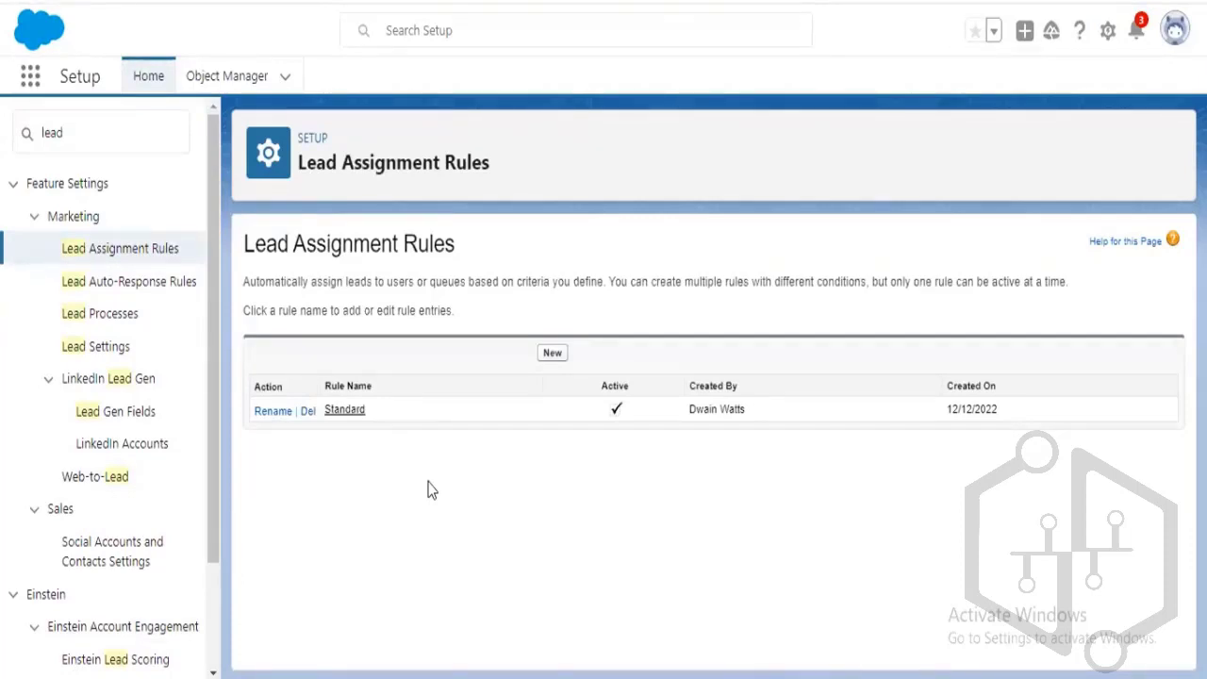
pyautogui.click(347, 415)
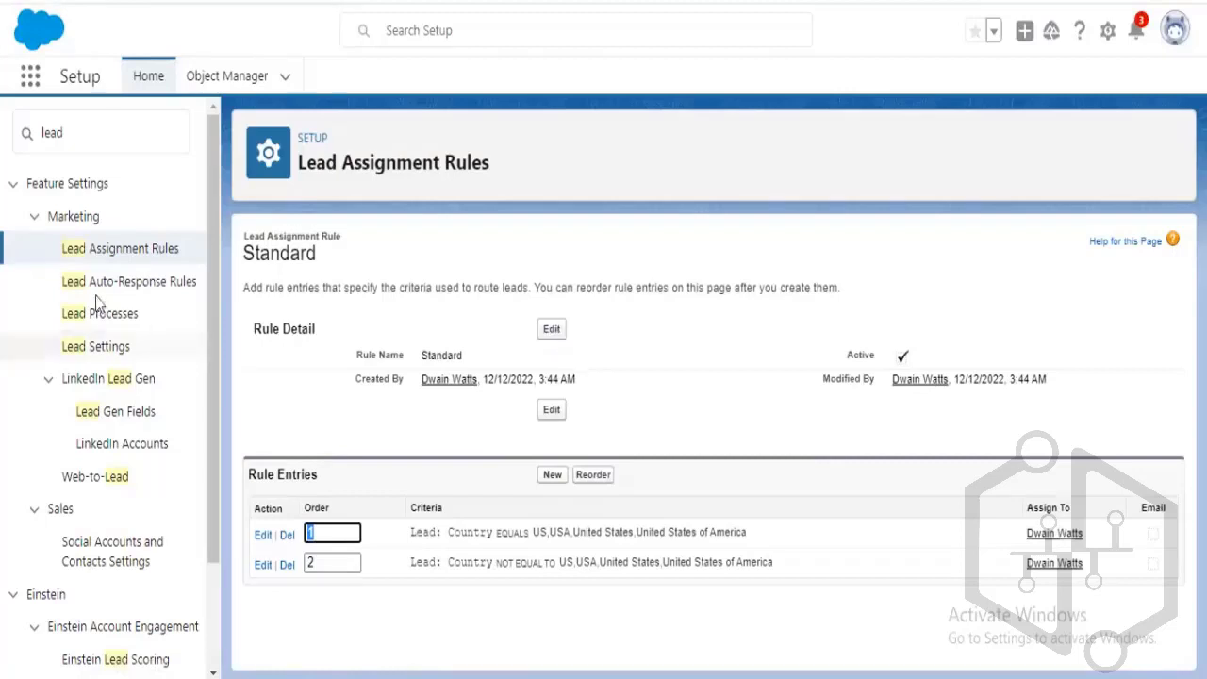
pyautogui.moveTo(301, 164)
pyautogui.mouseDown()
pyautogui.moveTo(492, 166)
pyautogui.moveTo(302, 154)
pyautogui.mouseUp()
# Back on the form's completion actions, change the fourth action to Assign to group
pyautogui.click(496, 167)
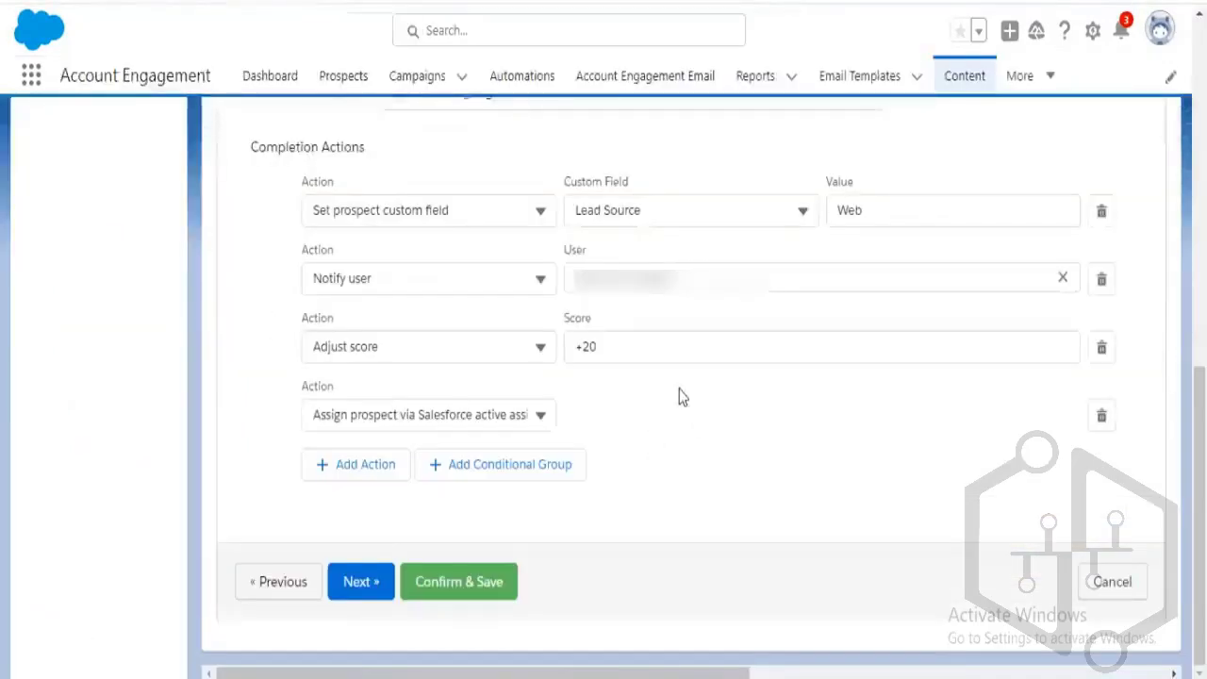
pyautogui.scroll(3, 679, 396)
pyautogui.scroll(-3, 679, 396)
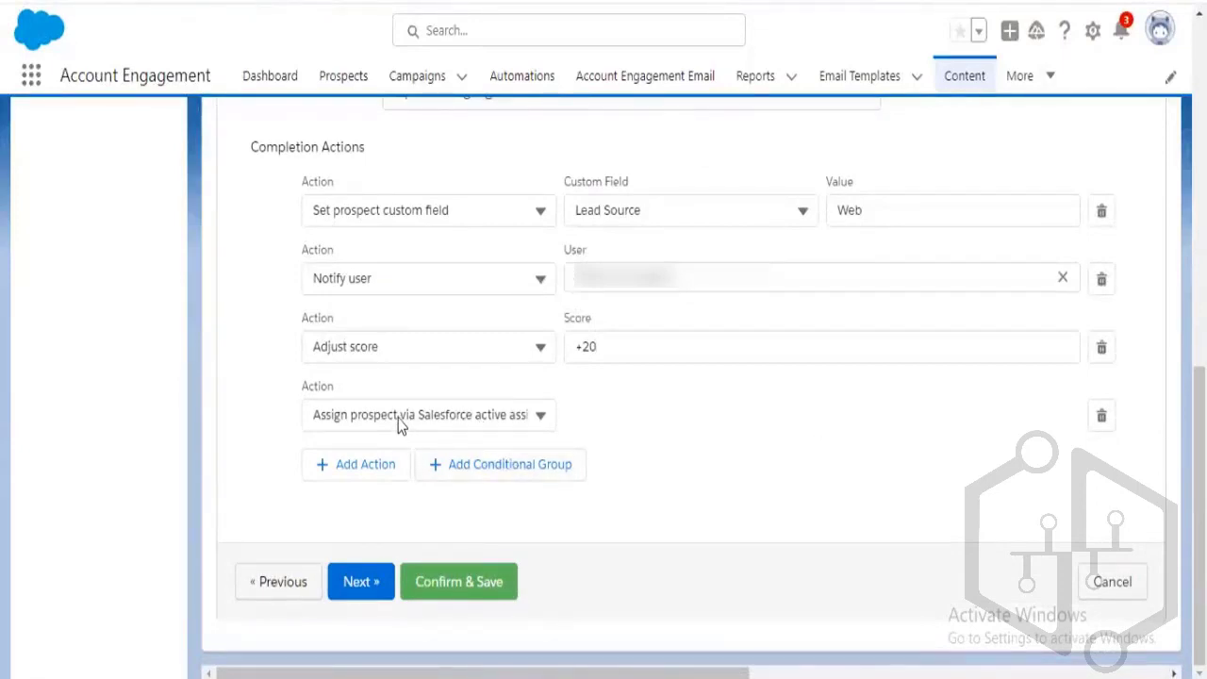
pyautogui.click(450, 419)
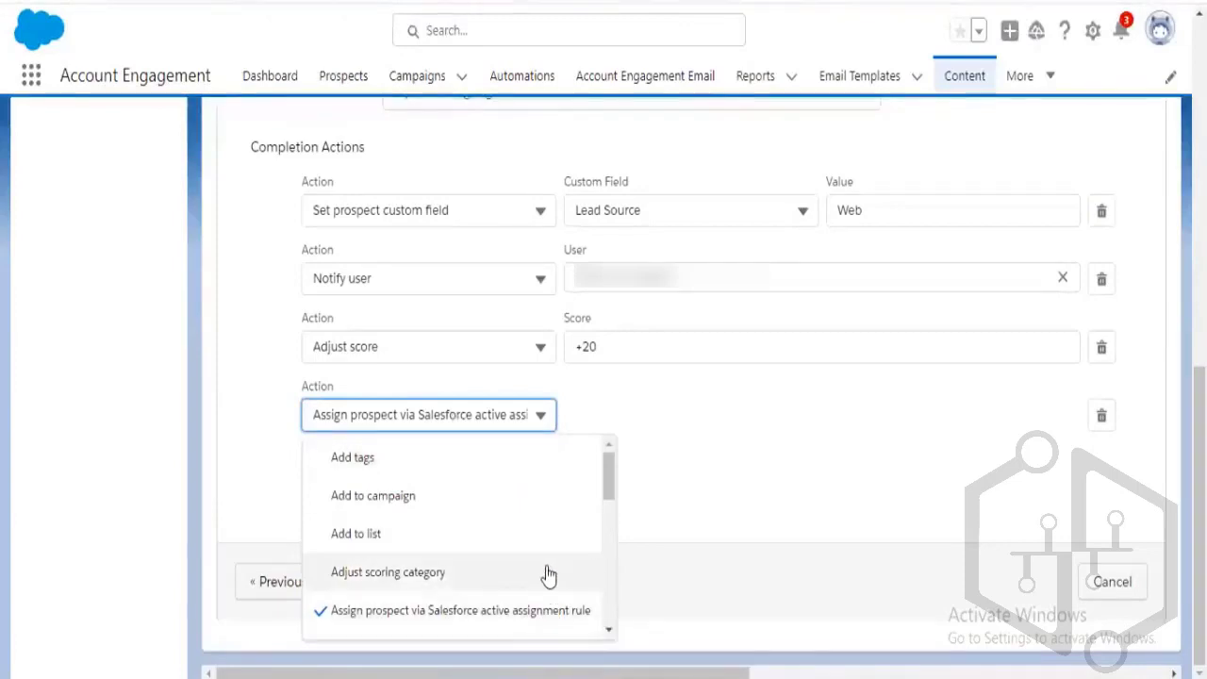
pyautogui.scroll(-2, 549, 575)
pyautogui.scroll(-2, 545, 574)
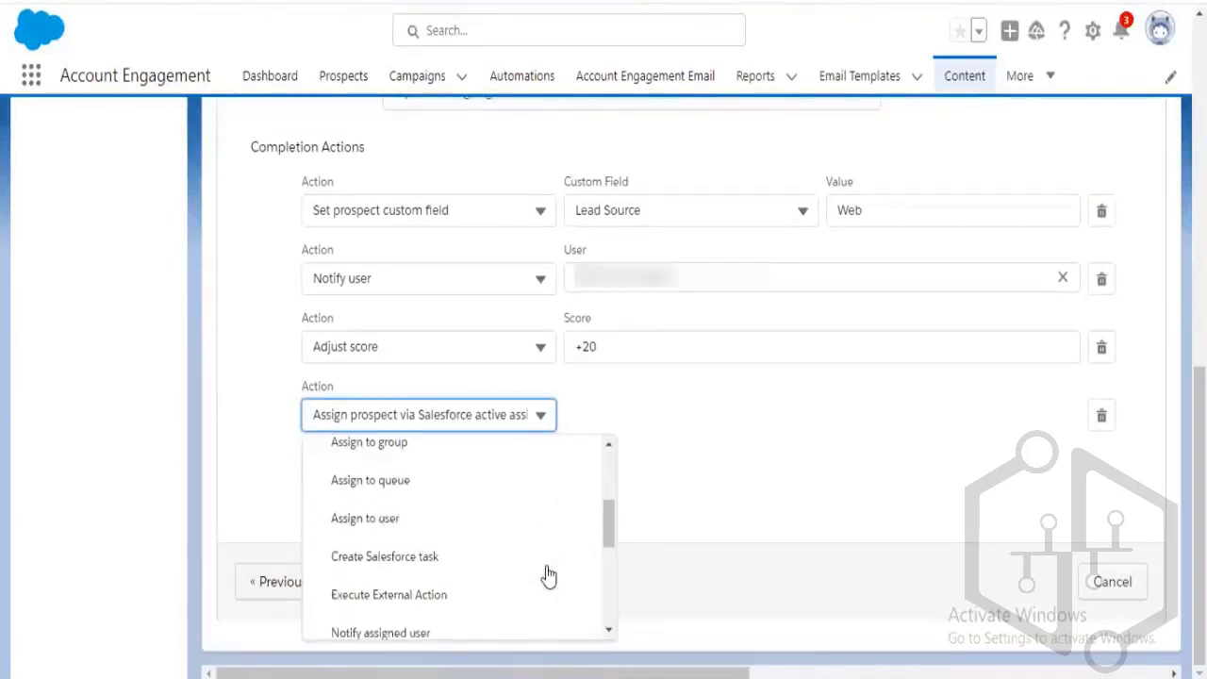
pyautogui.scroll(2, 537, 572)
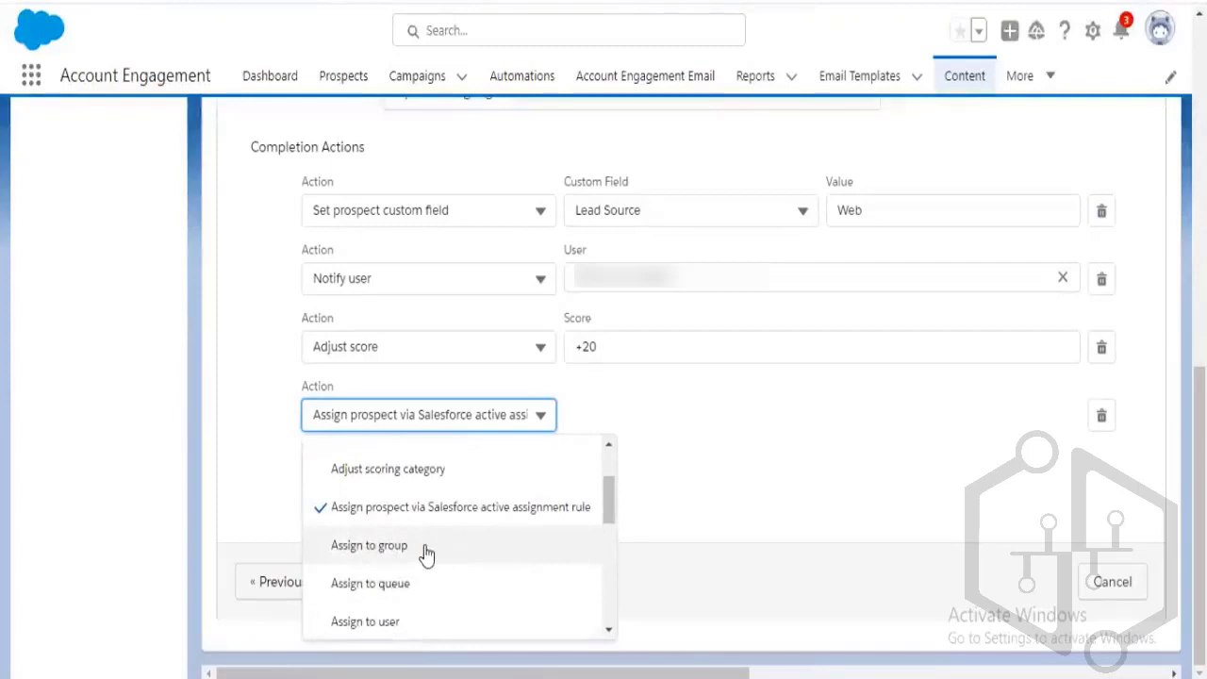
pyautogui.click(425, 548)
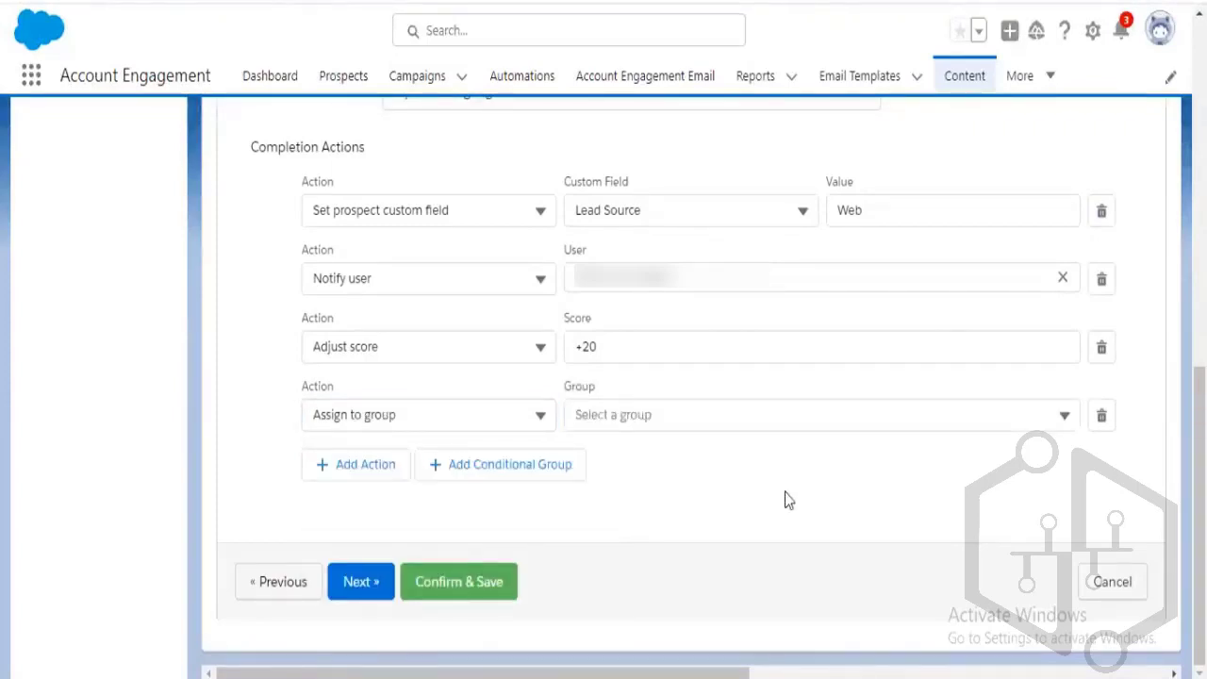
pyautogui.click(396, 420)
pyautogui.scroll(-3, 459, 568)
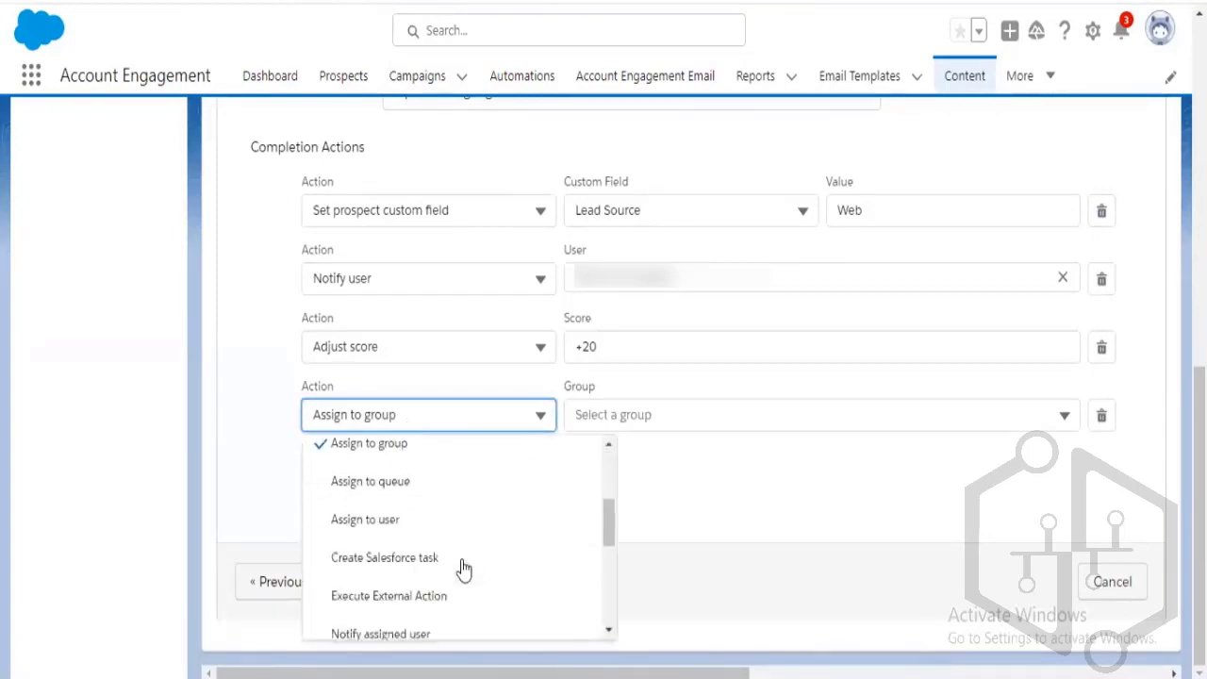
pyautogui.scroll(1, 461, 569)
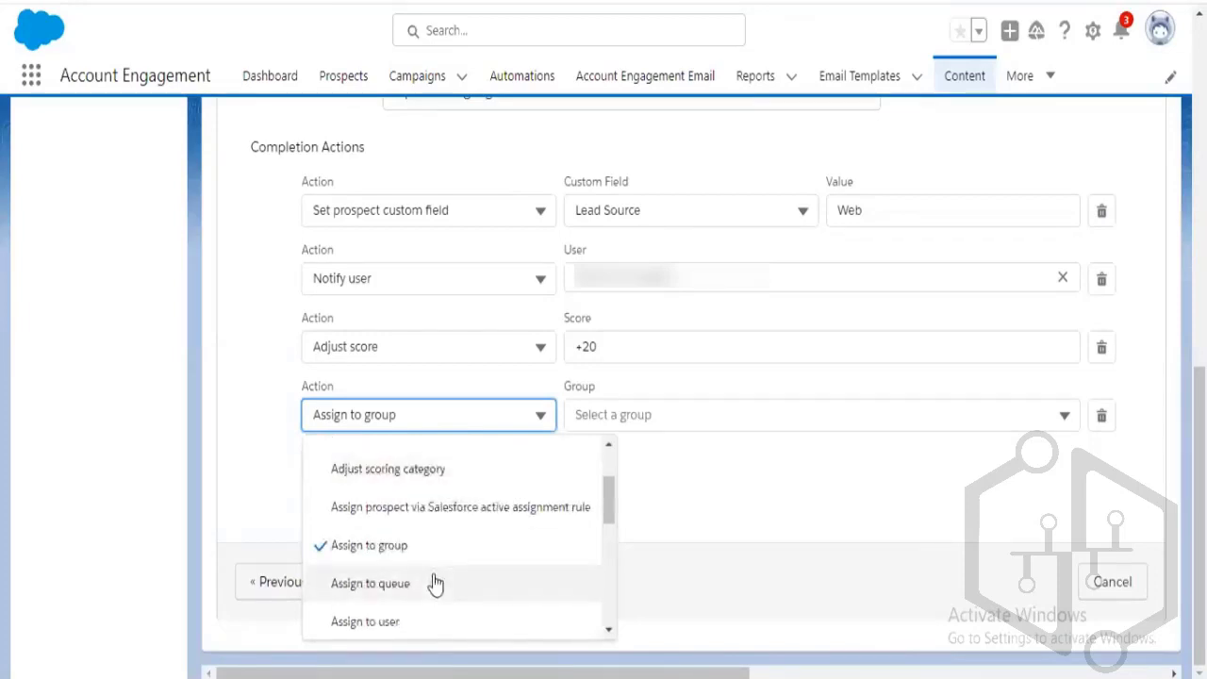
pyautogui.click(756, 552)
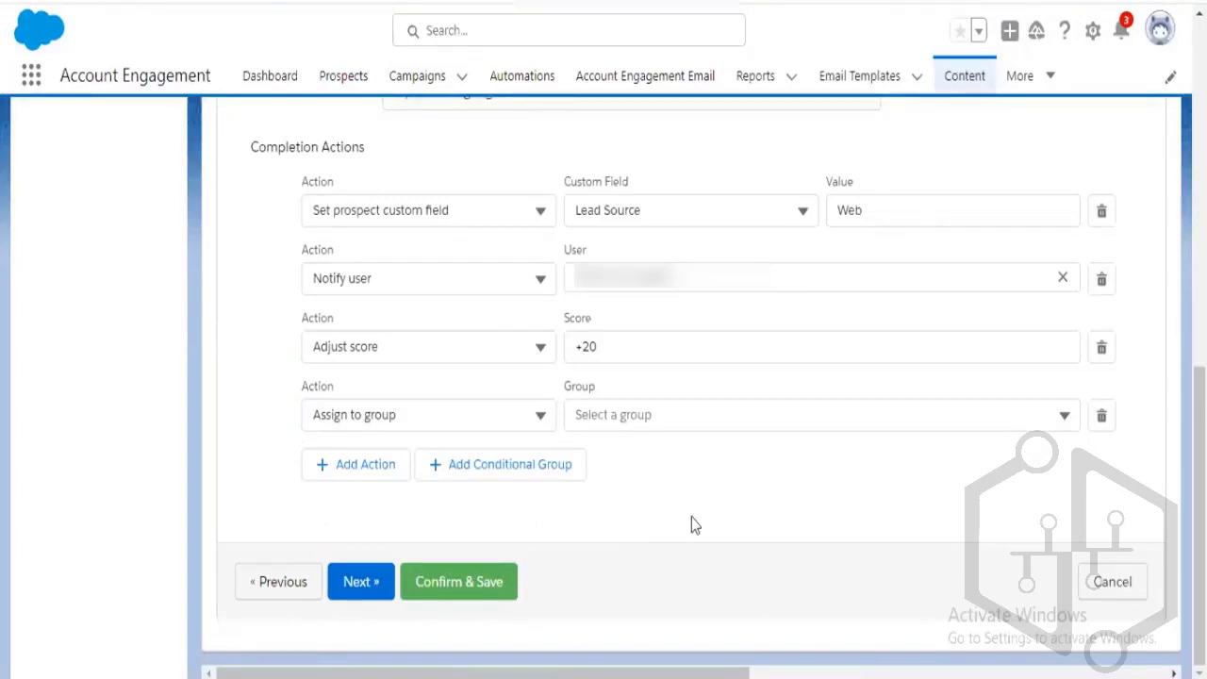
# Change the fourth completion action from group assignment to Assign to user
pyautogui.click(542, 418)
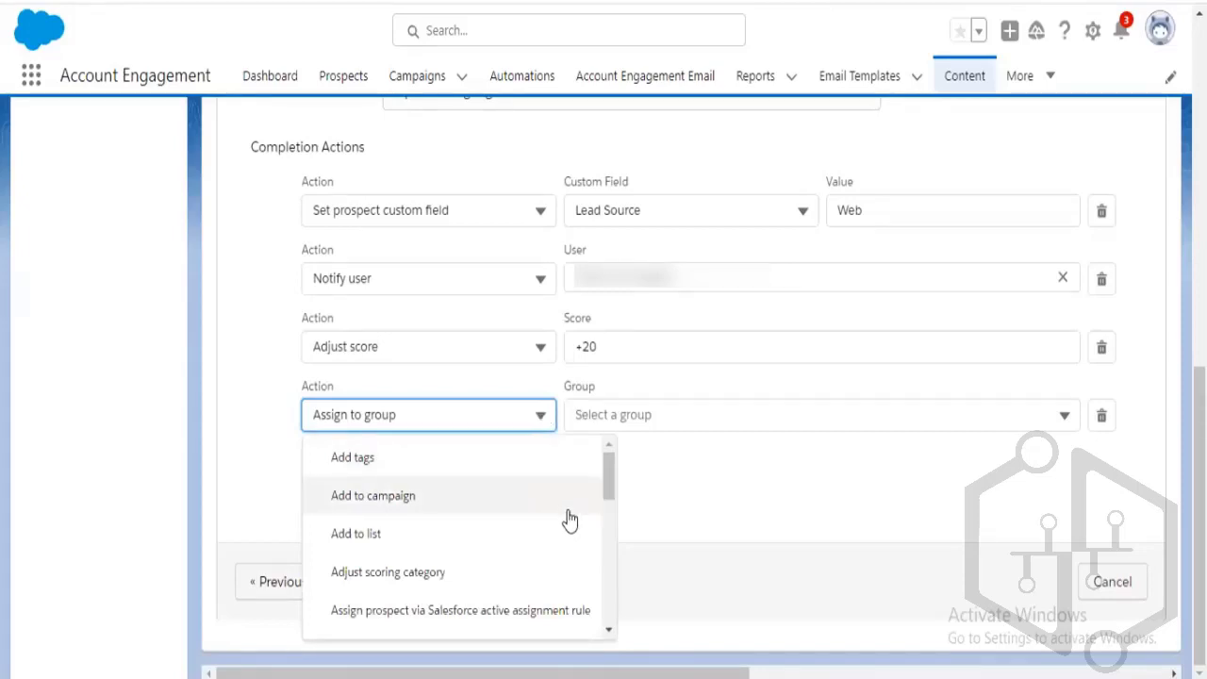
pyautogui.scroll(-1, 570, 518)
pyautogui.scroll(-8, 569, 519)
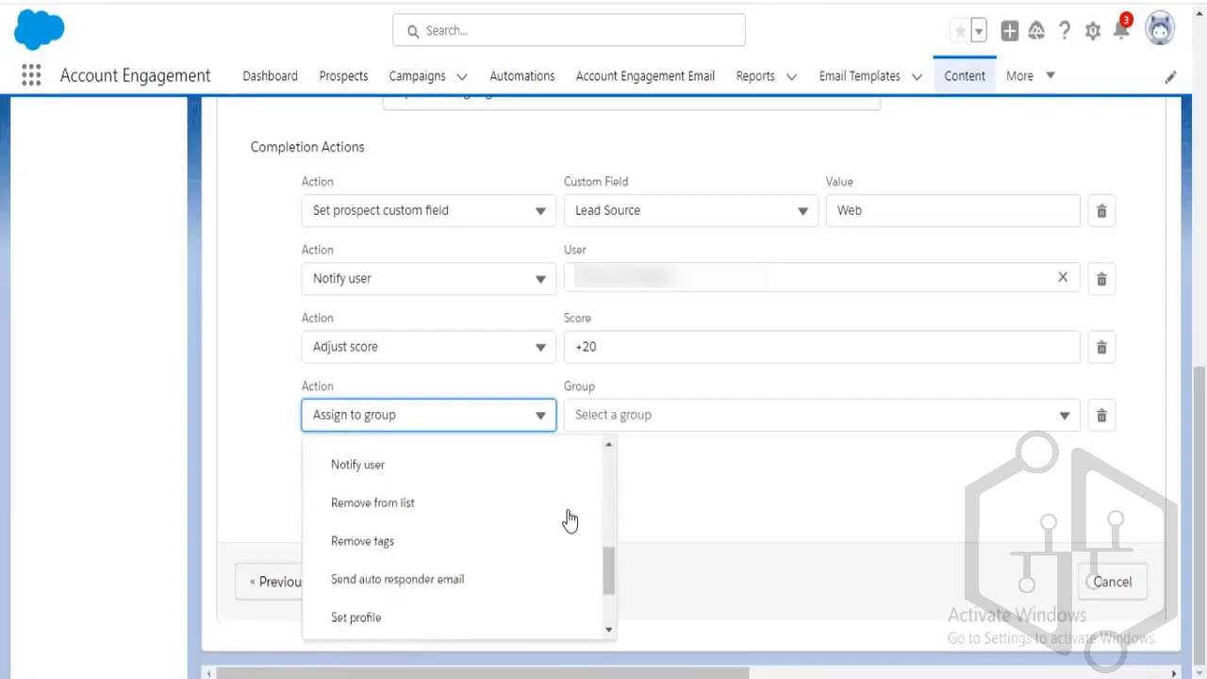
pyautogui.scroll(-1, 569, 519)
pyautogui.scroll(4, 570, 519)
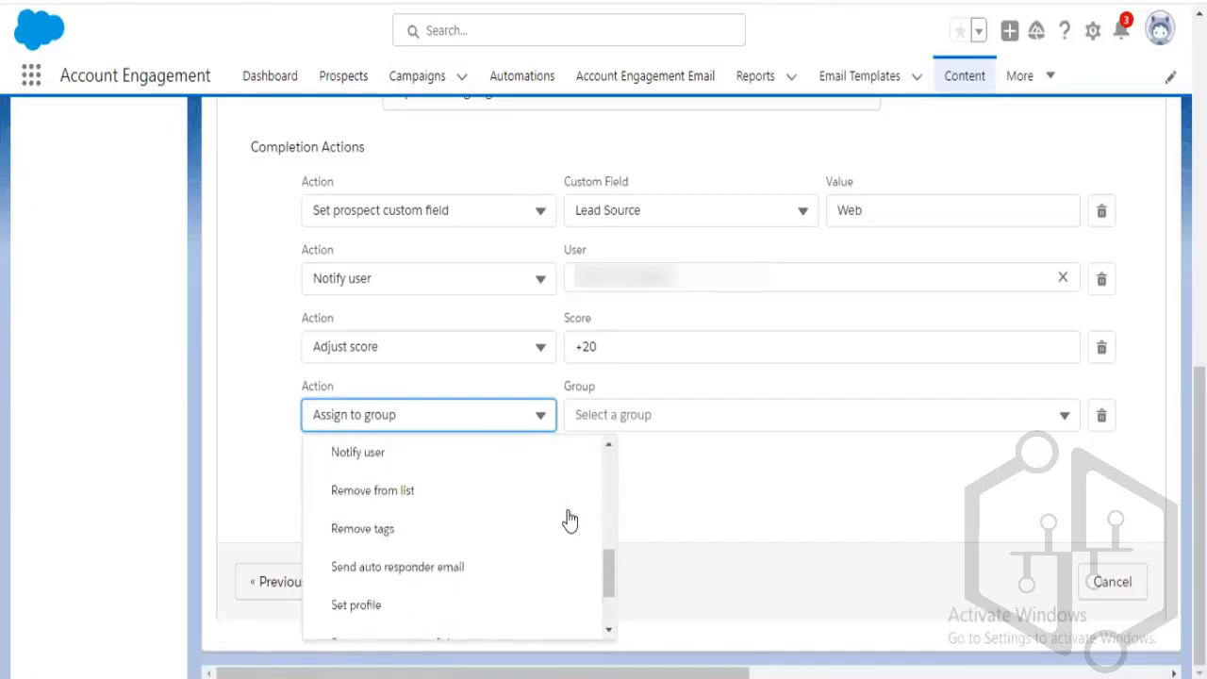
pyautogui.scroll(5, 569, 518)
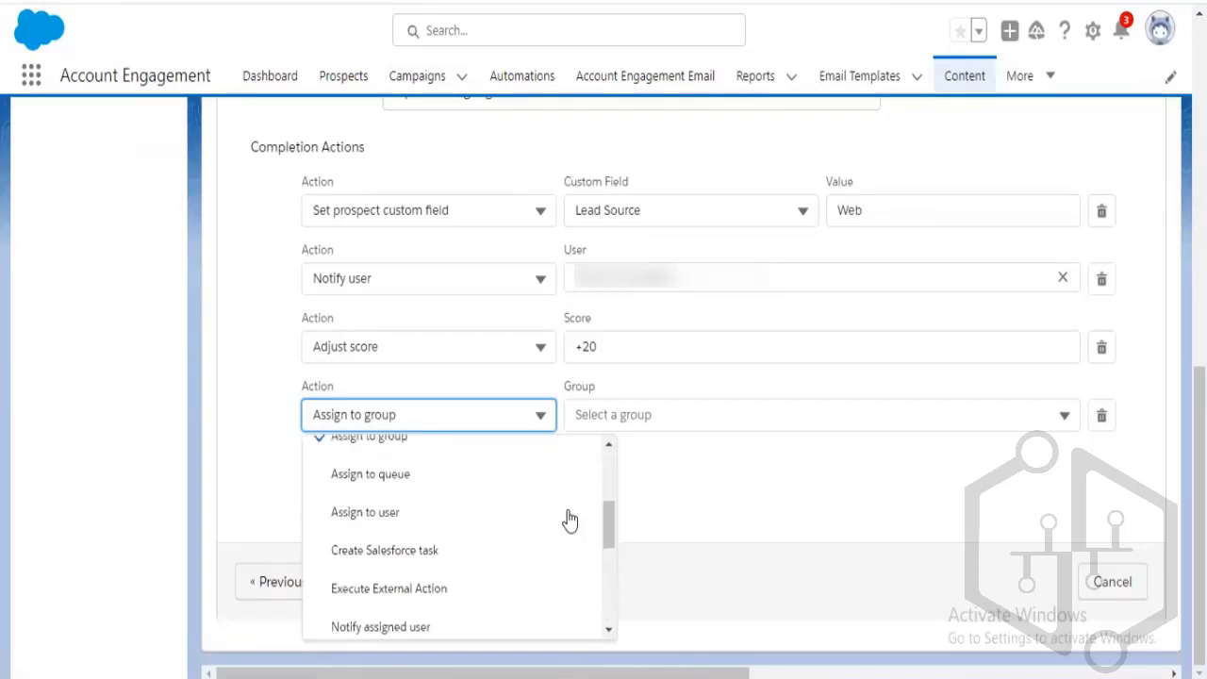
pyautogui.scroll(-3, 538, 574)
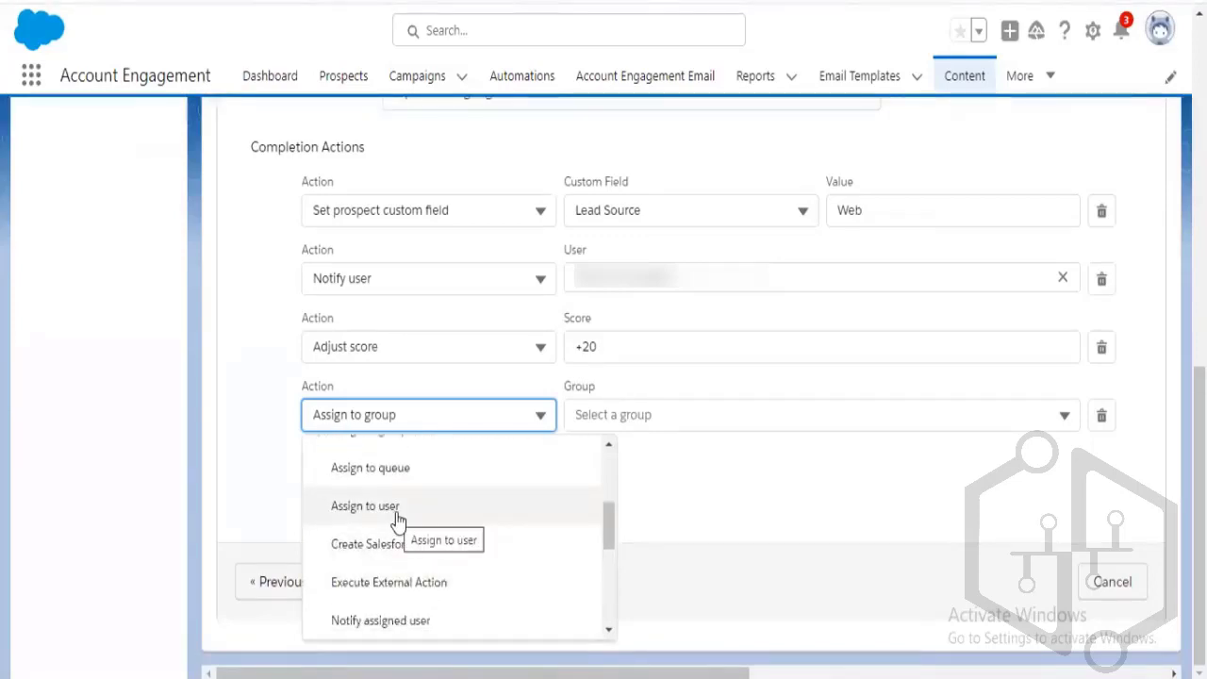
pyautogui.click(397, 509)
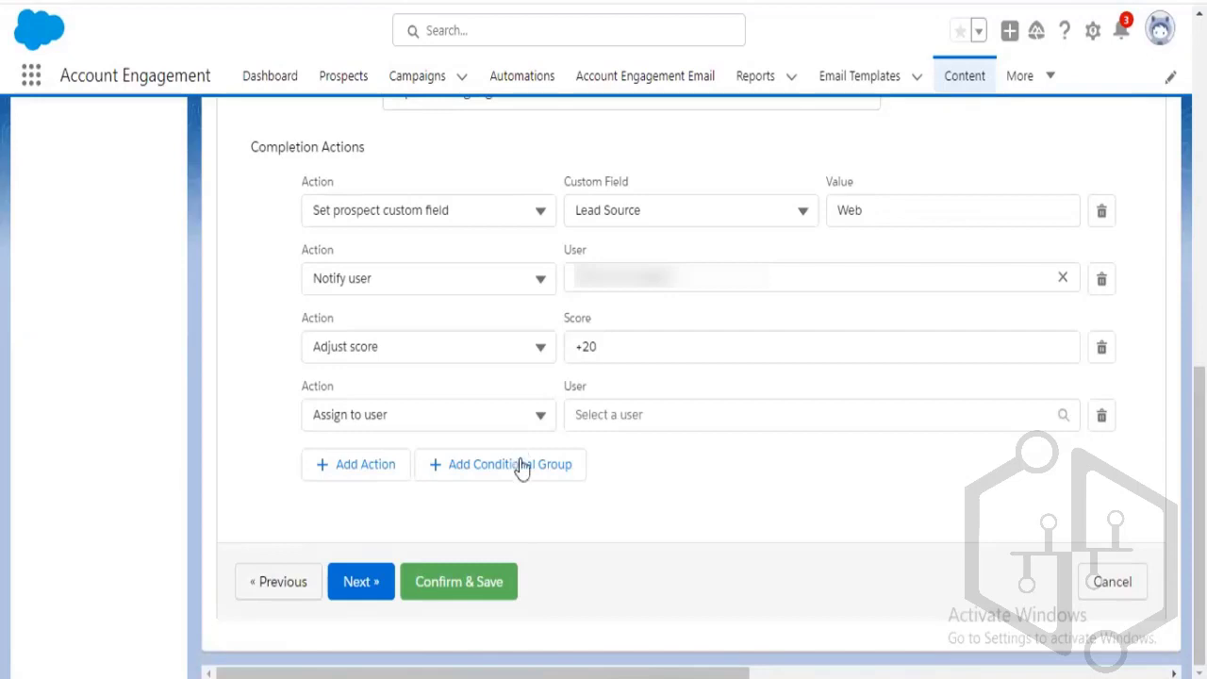
# Set the fourth completion action to Create Salesforce task
pyautogui.click(421, 420)
pyautogui.scroll(-2, 453, 561)
pyautogui.scroll(-5, 481, 566)
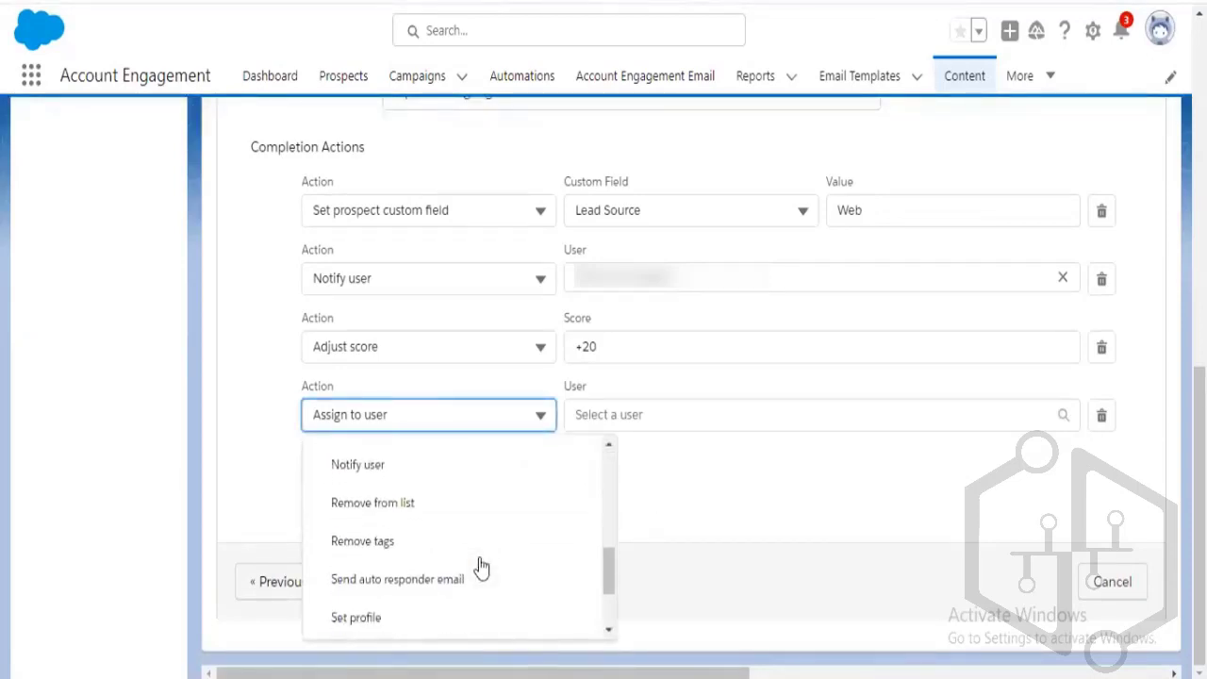
pyautogui.scroll(3, 481, 566)
pyautogui.scroll(2, 481, 566)
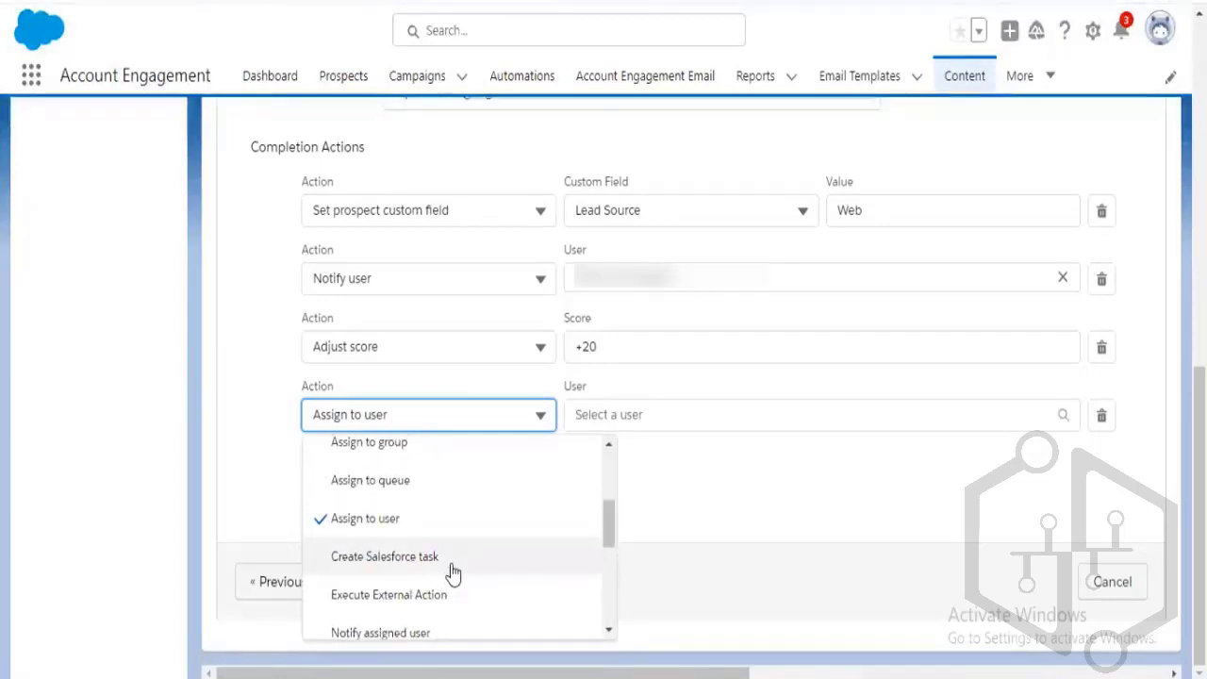
pyautogui.click(452, 566)
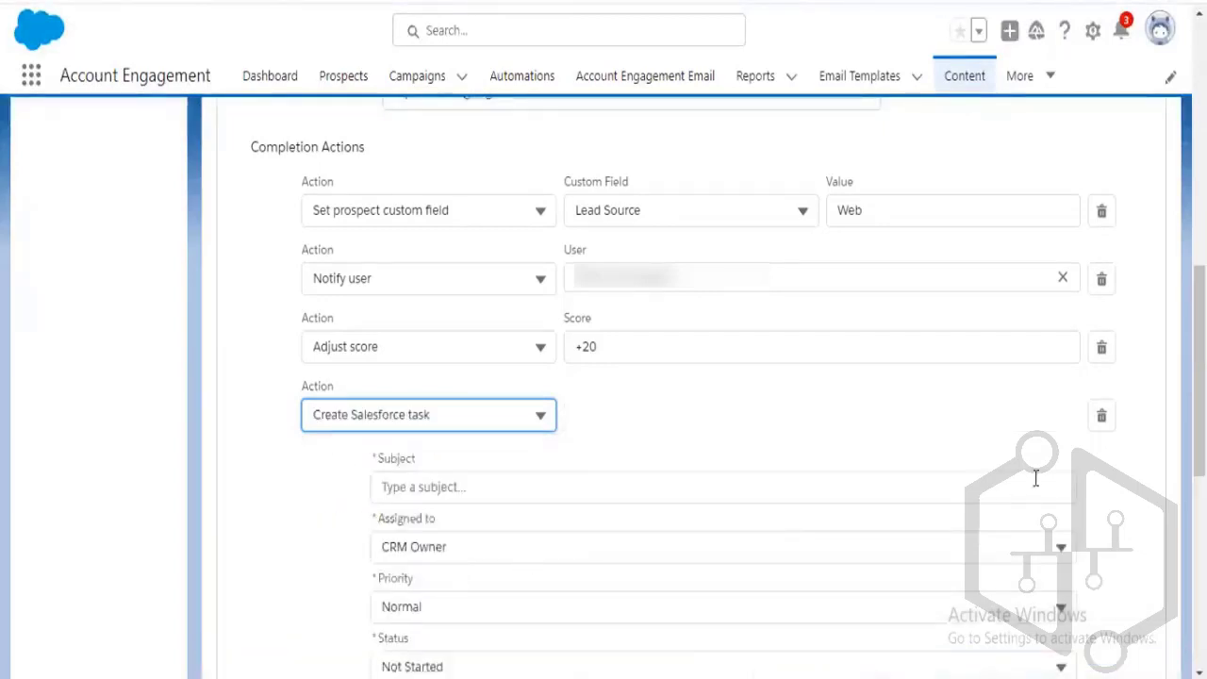
# Enter "Pardot Form Submission" as the subject of the Salesforce task
pyautogui.scroll(-1, 1106, 501)
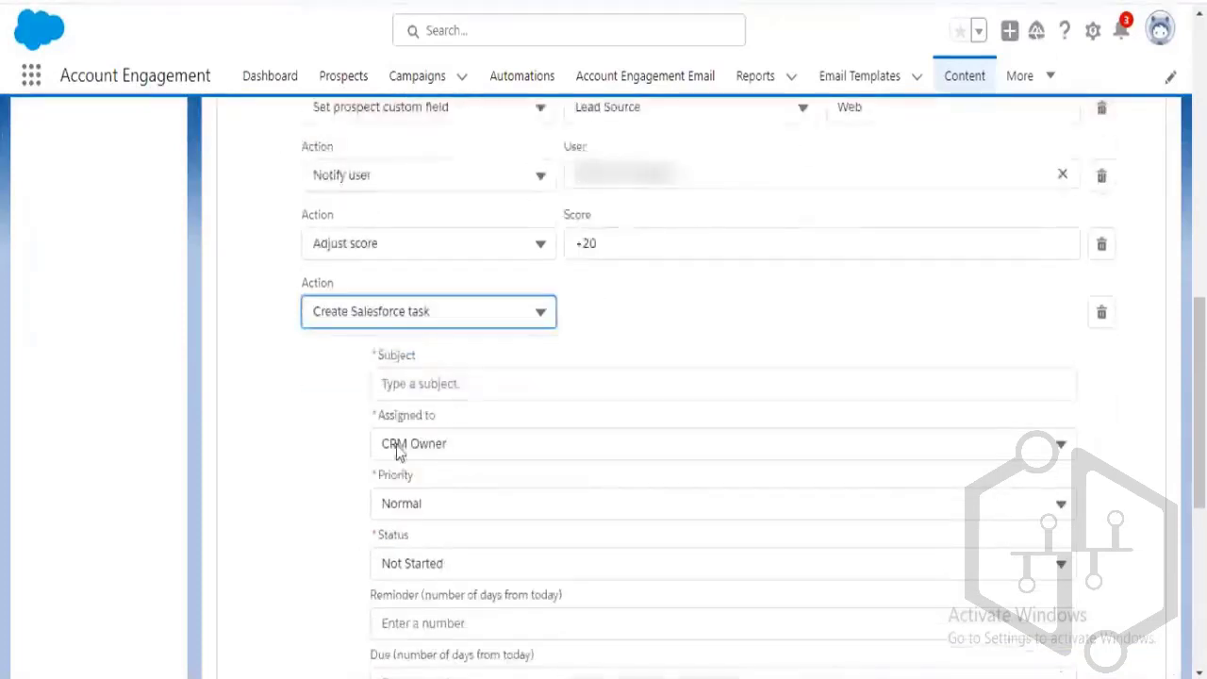
pyautogui.click(472, 380)
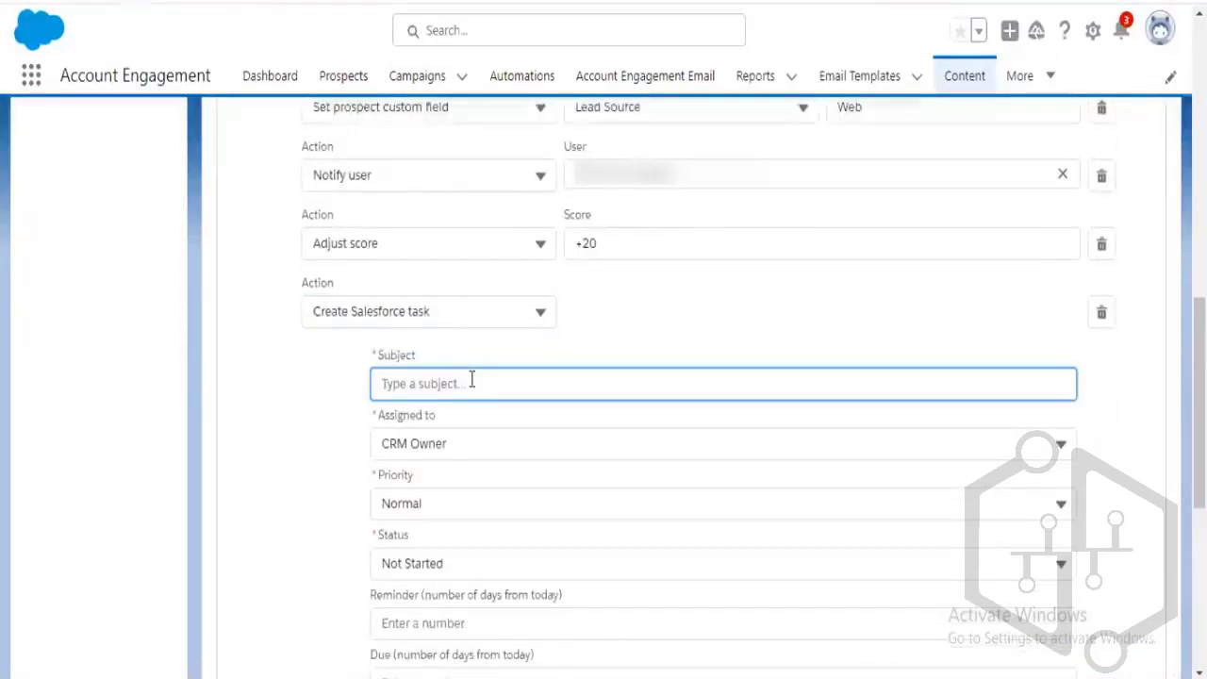
pyautogui.write('Pardo')
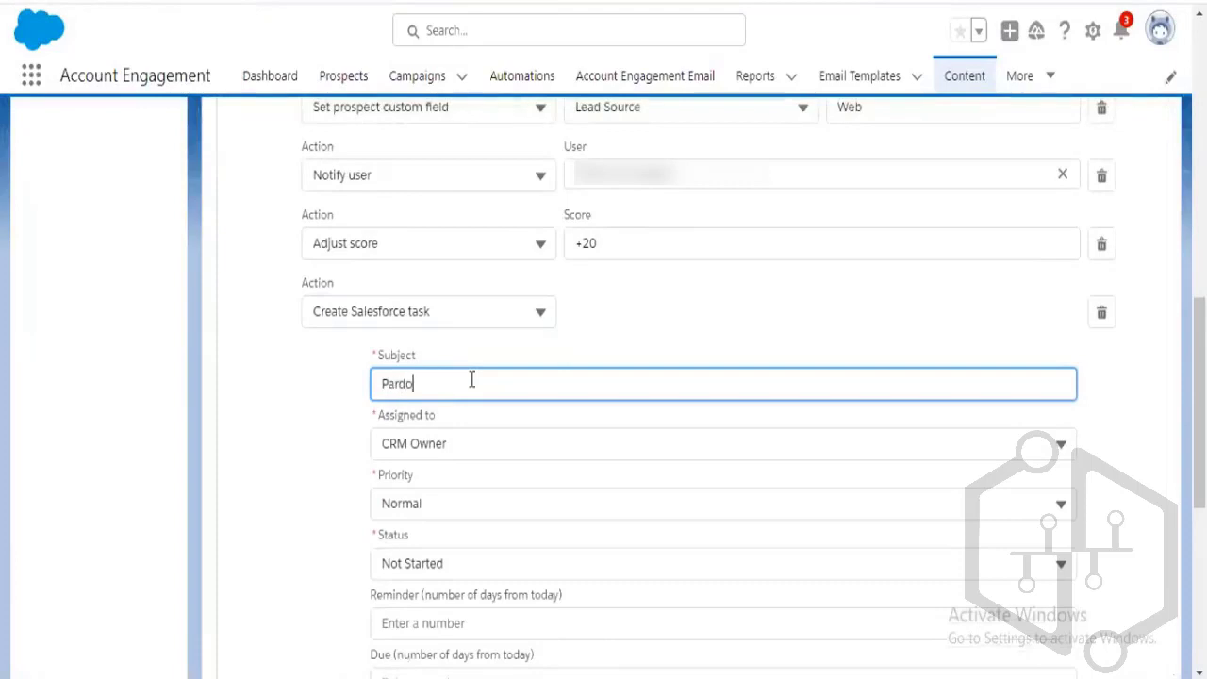
pyautogui.write('t F')
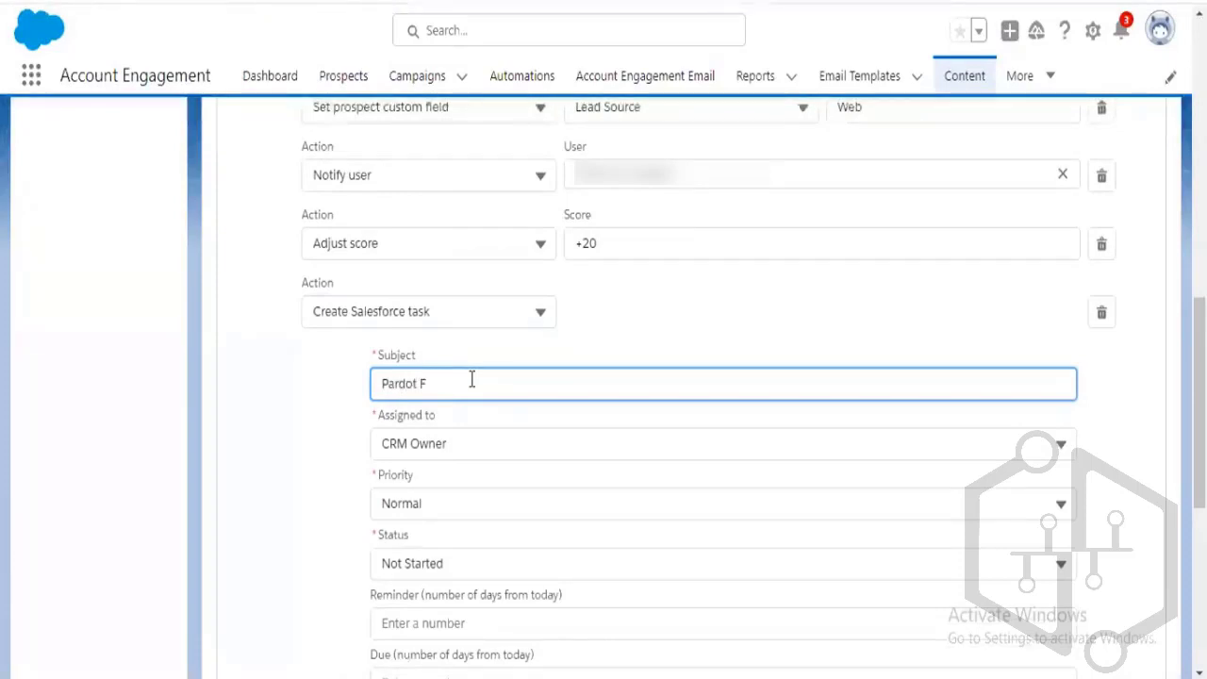
pyautogui.write('orm')
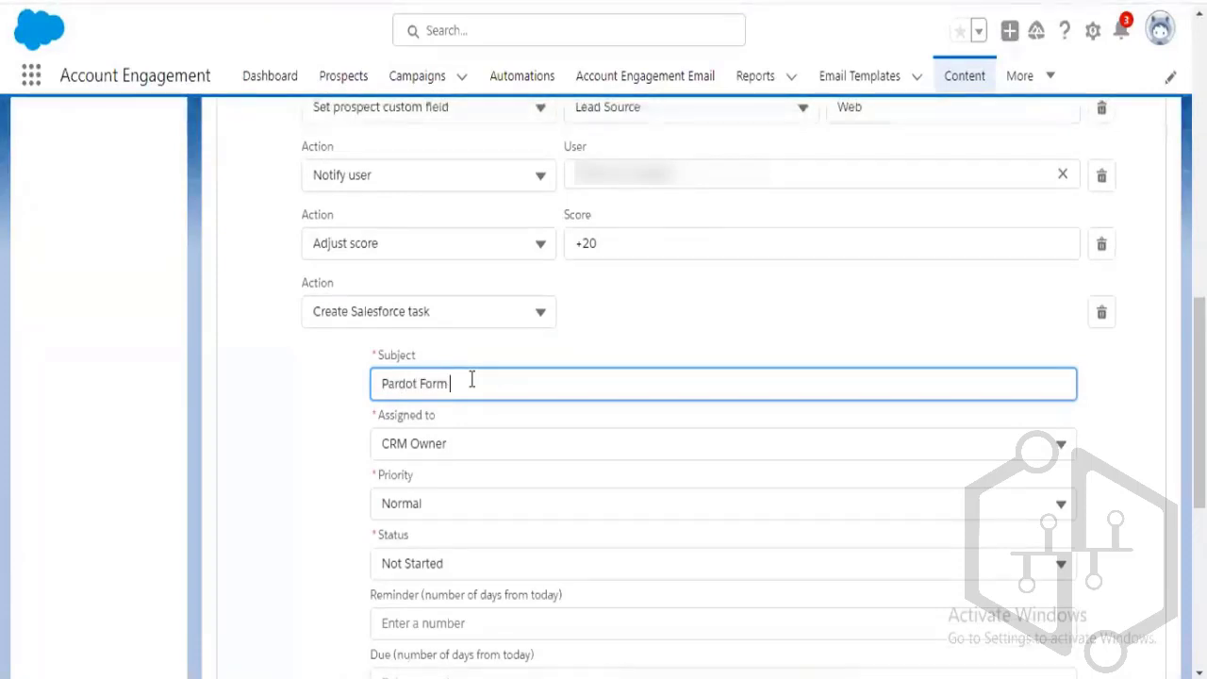
pyautogui.write(' Submission')
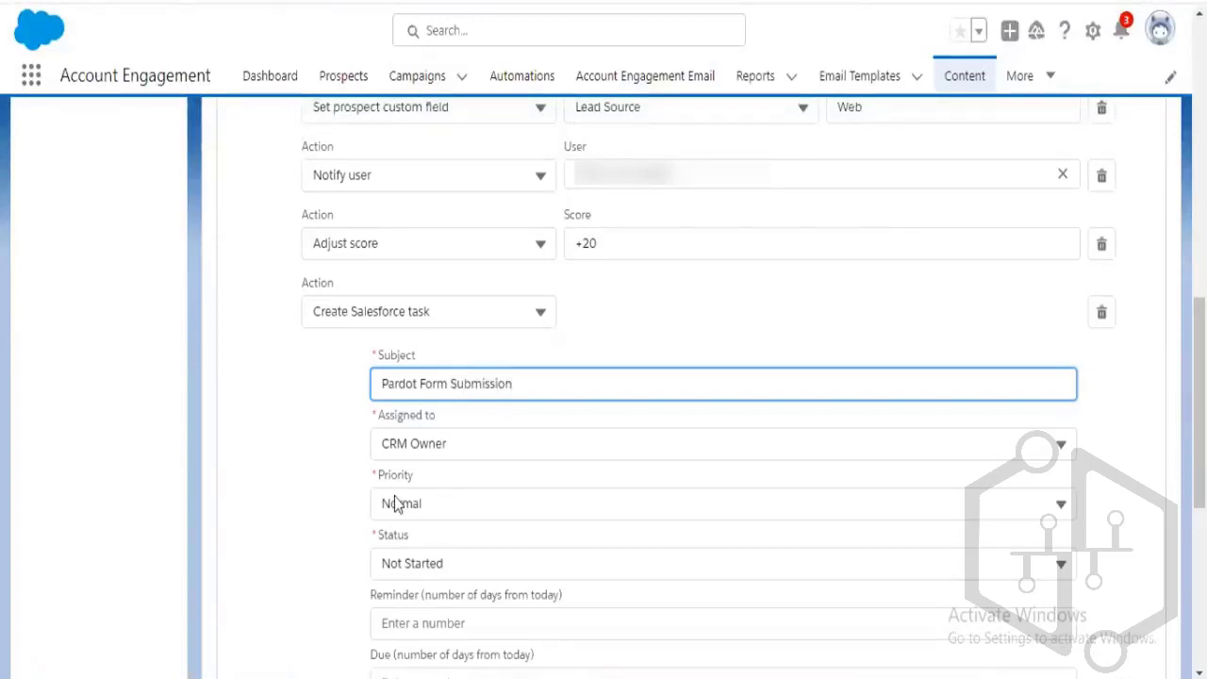
# Examine the priority and status choices available for the Salesforce task
pyautogui.scroll(-1, 288, 464)
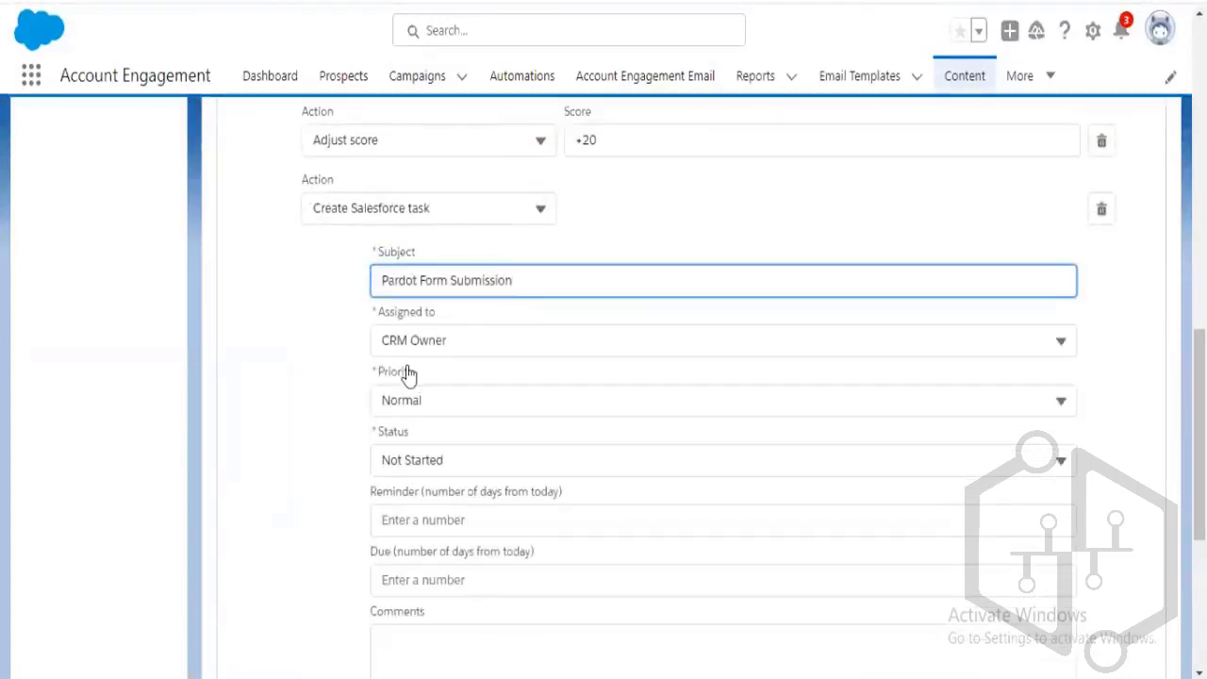
pyautogui.click(419, 400)
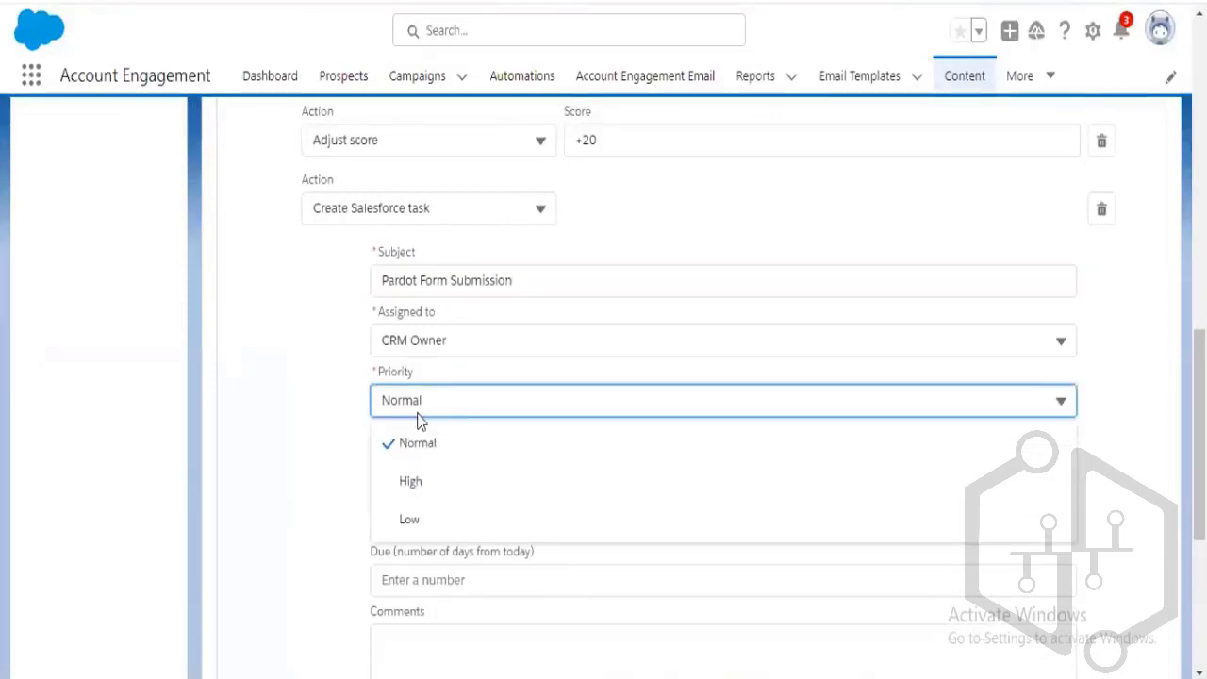
pyautogui.click(331, 438)
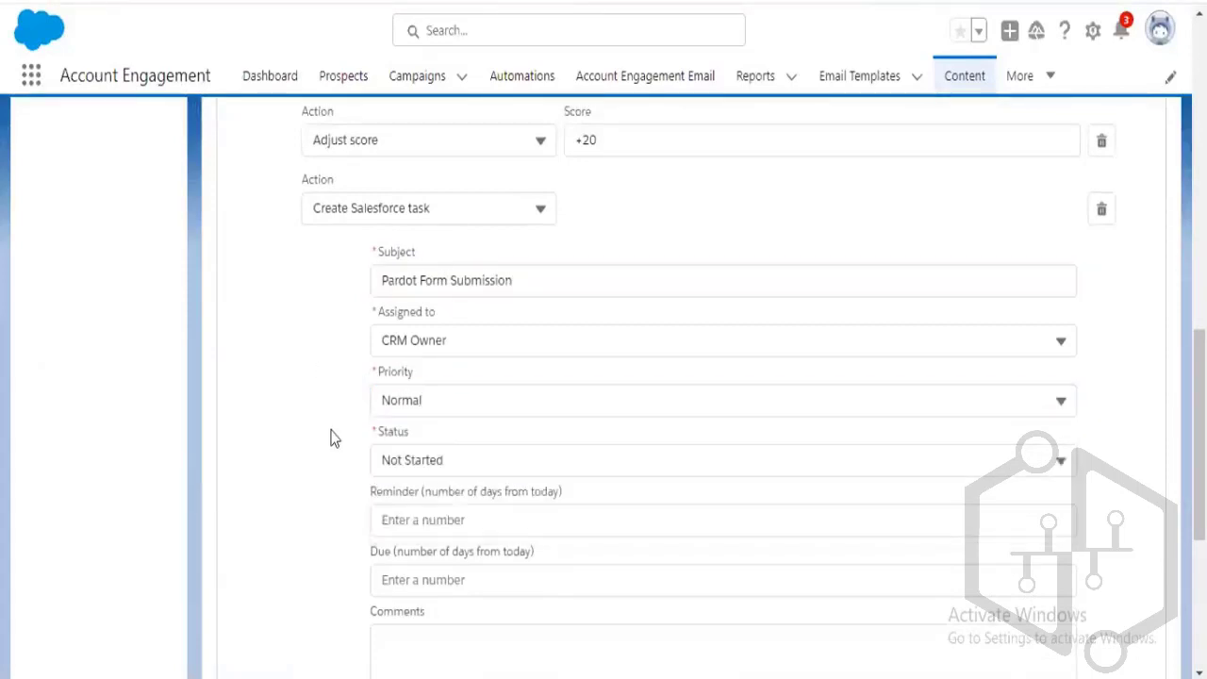
pyautogui.scroll(-1, 331, 438)
pyautogui.click(451, 362)
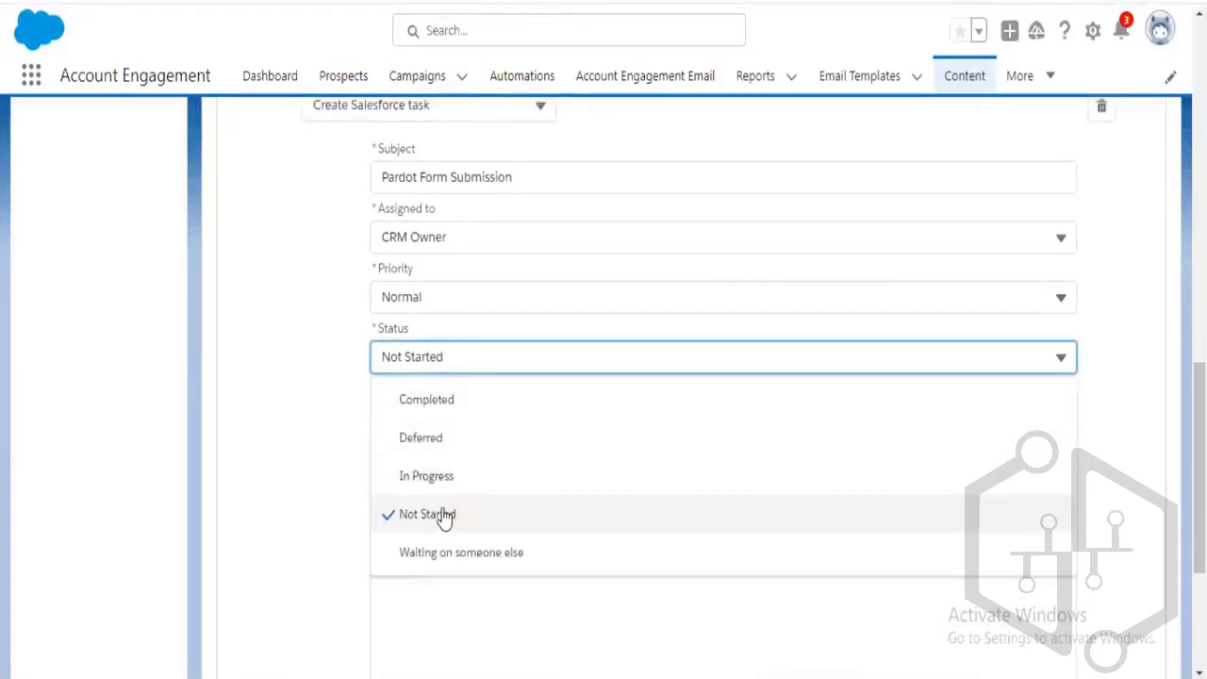
pyautogui.click(330, 493)
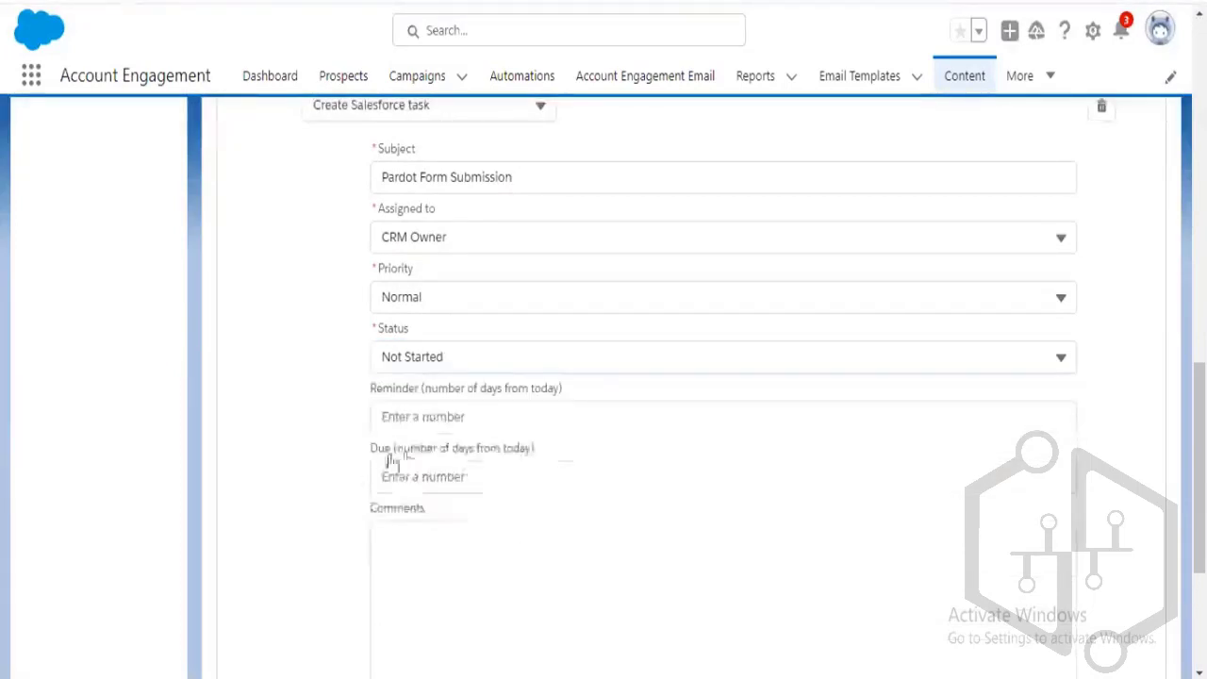
# Set the task's reminder to 3 days from today and its due date to 2 days from today
pyautogui.click(441, 418)
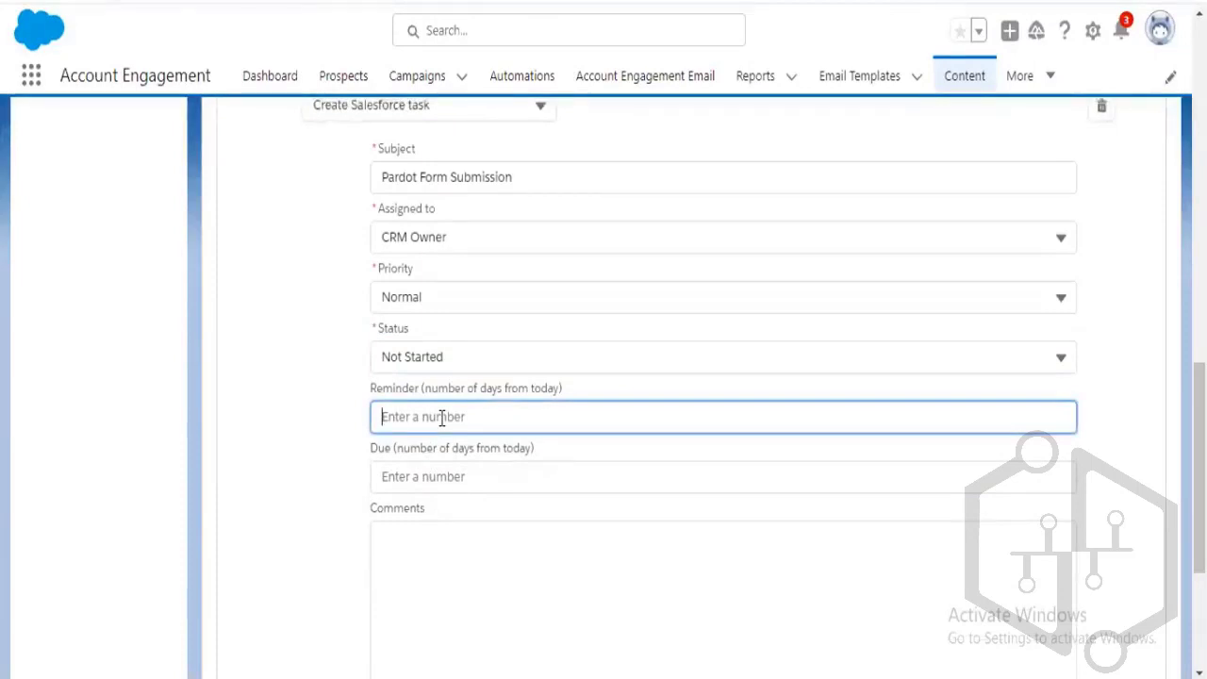
pyautogui.write('3')
pyautogui.click(299, 461)
pyautogui.click(397, 479)
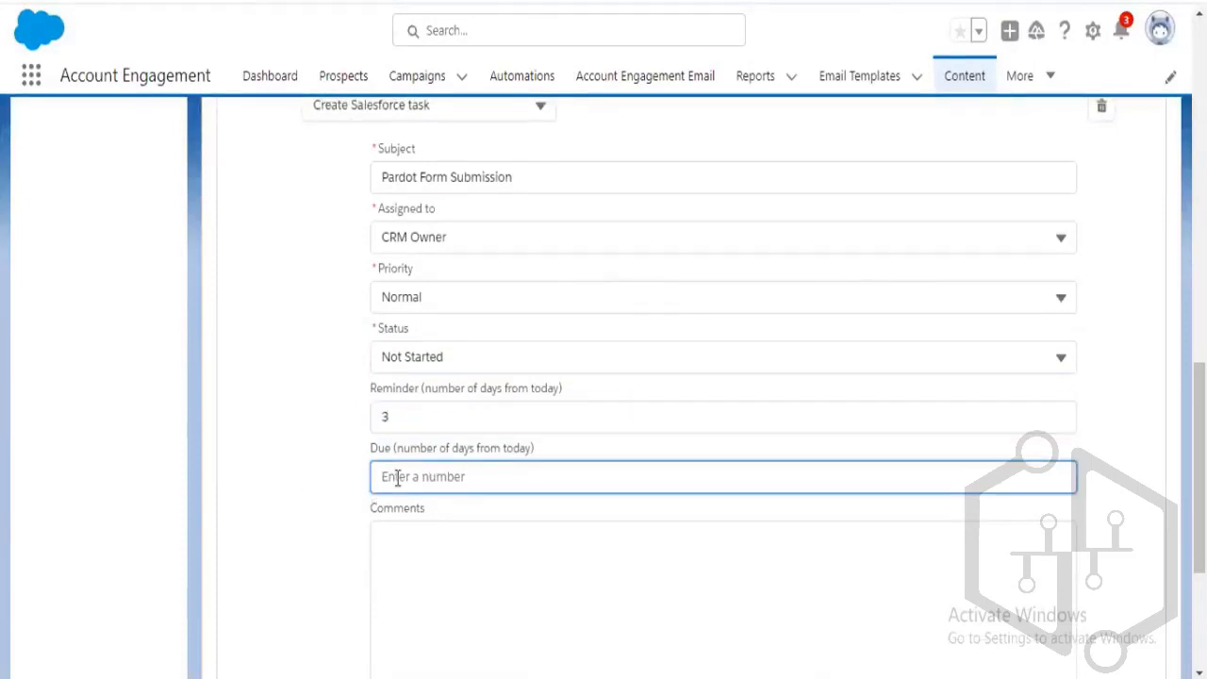
pyautogui.write('2')
pyautogui.click(295, 485)
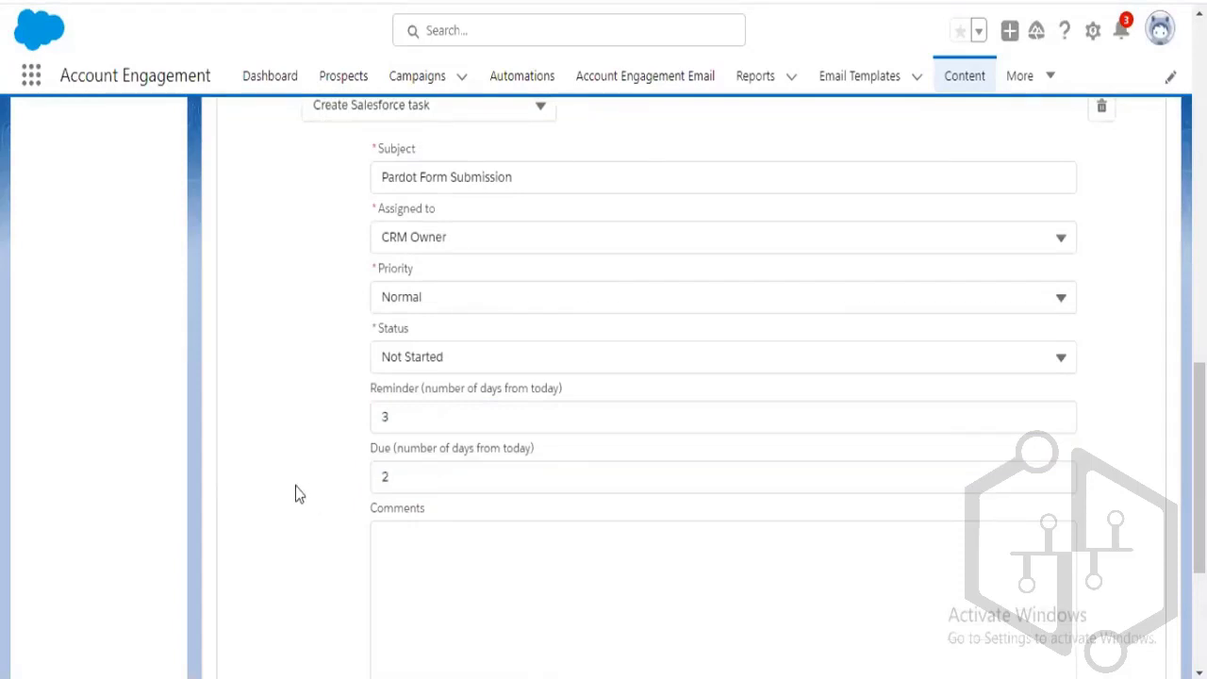
pyautogui.click(430, 419)
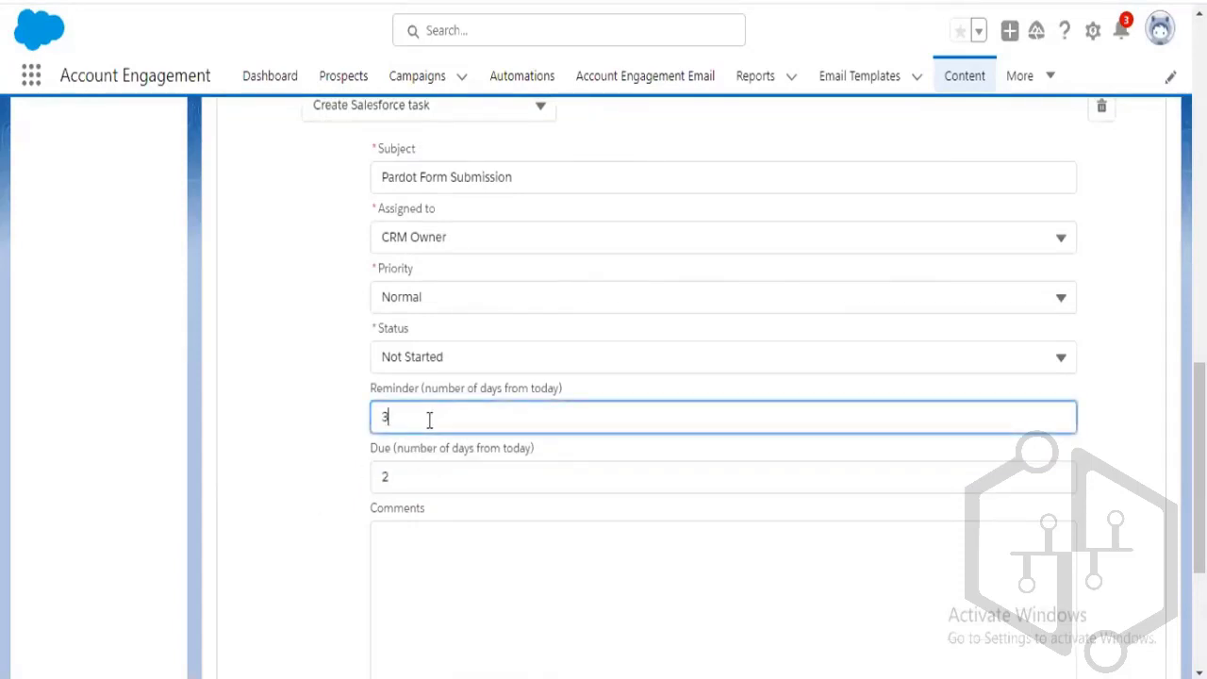
pyautogui.click(427, 484)
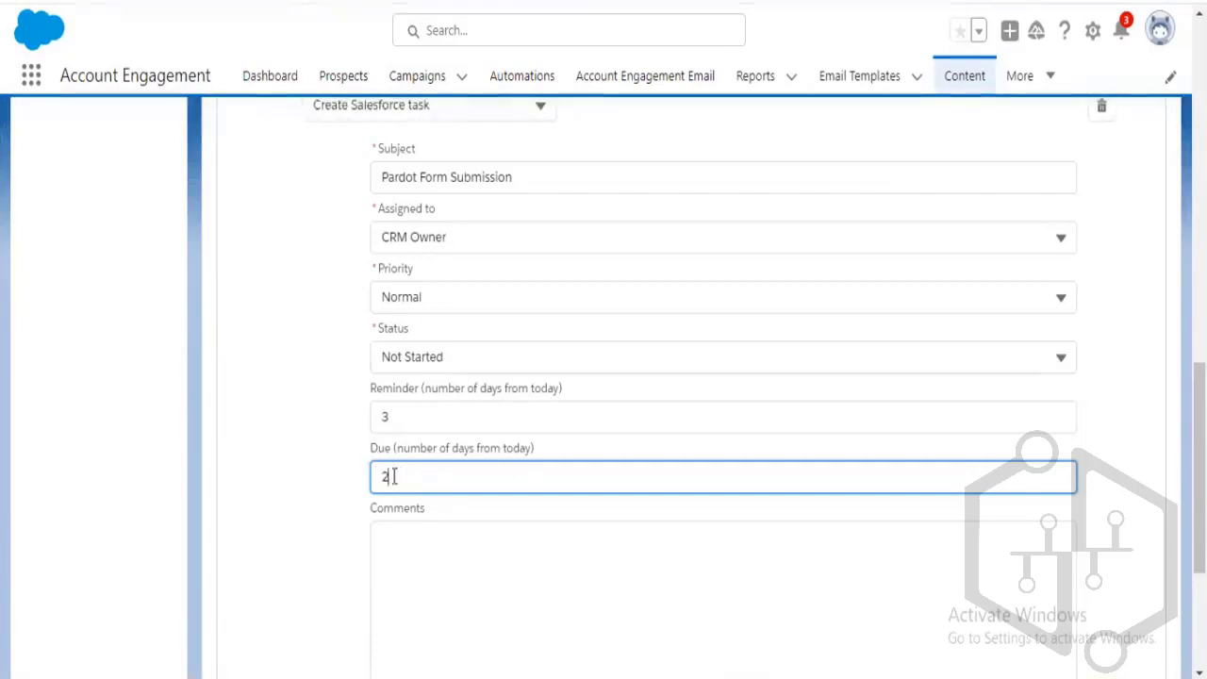
pyautogui.write('2')
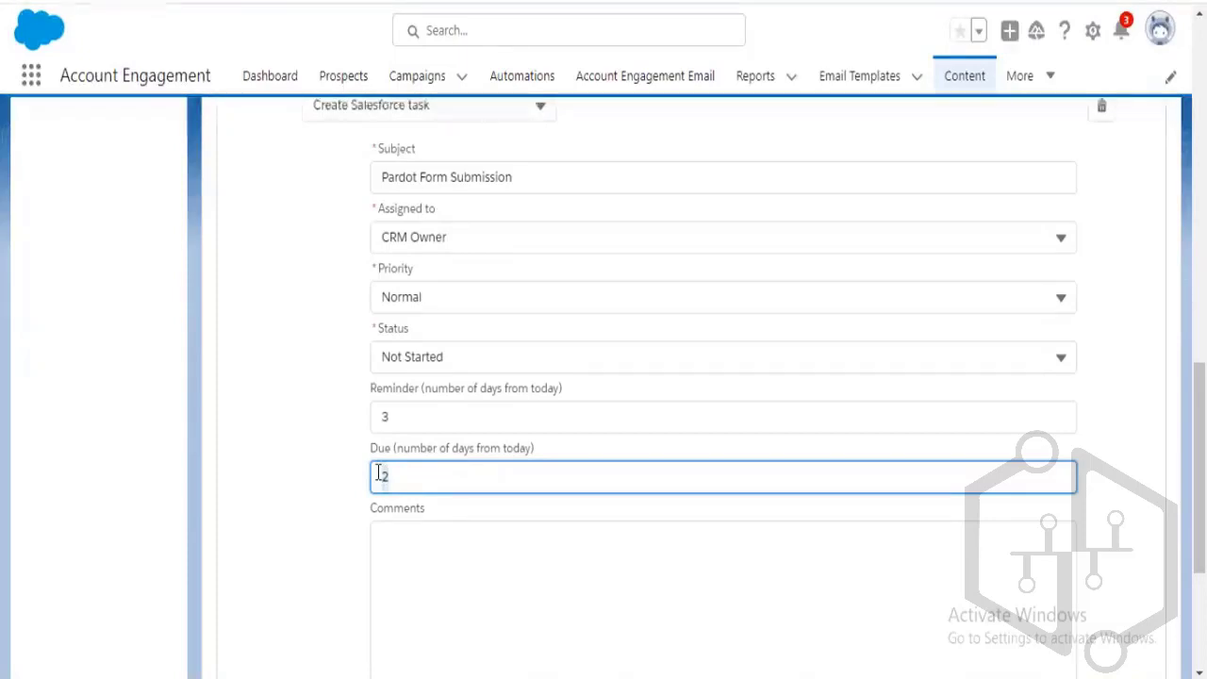
pyautogui.click(421, 415)
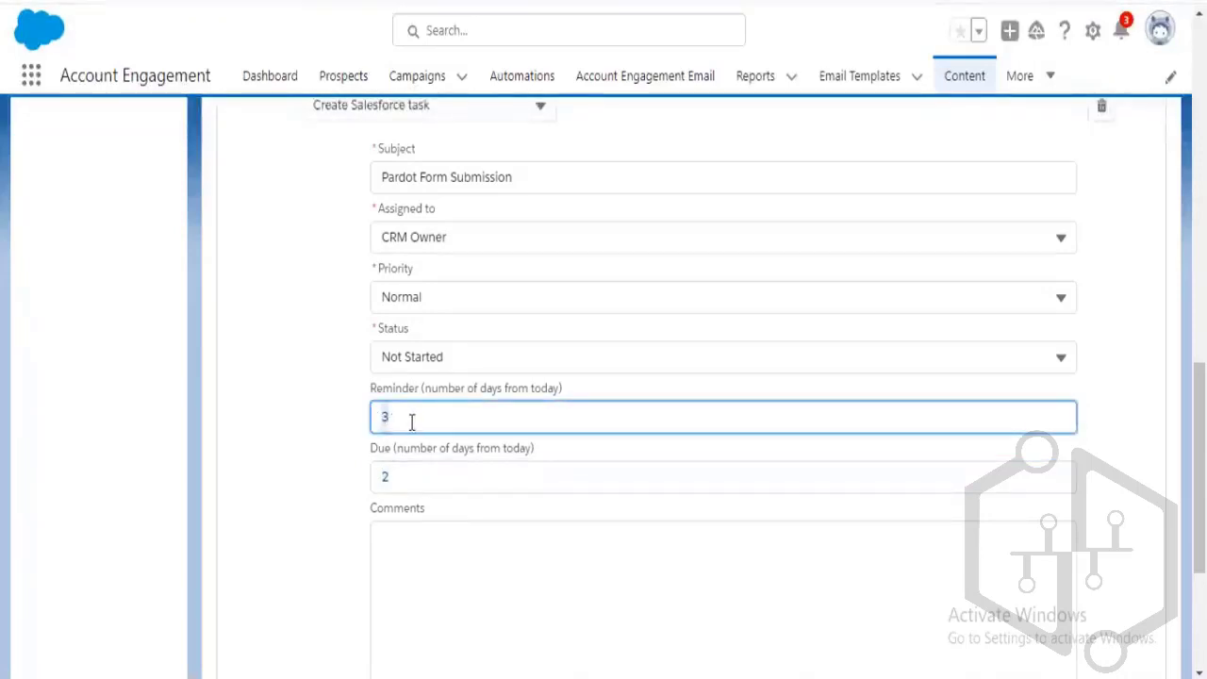
pyautogui.click(341, 431)
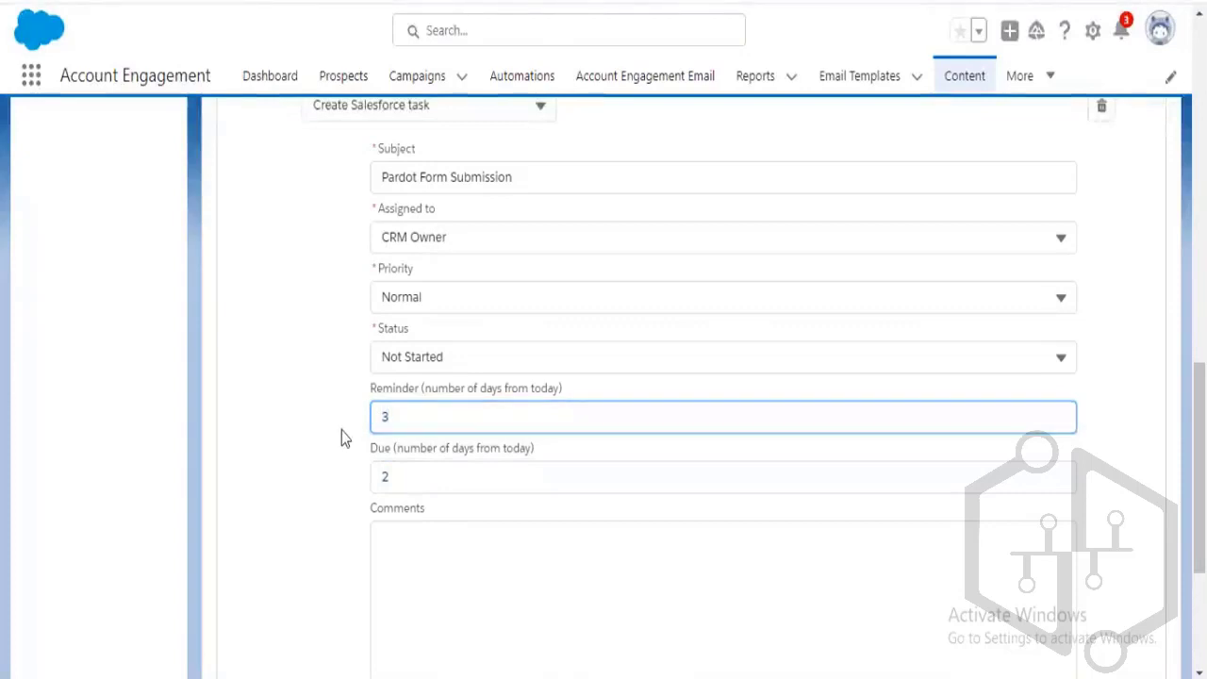
# Enter "Please take care form submission." as the comment of the Salesforce task
pyautogui.scroll(-1, 339, 435)
pyautogui.click(534, 515)
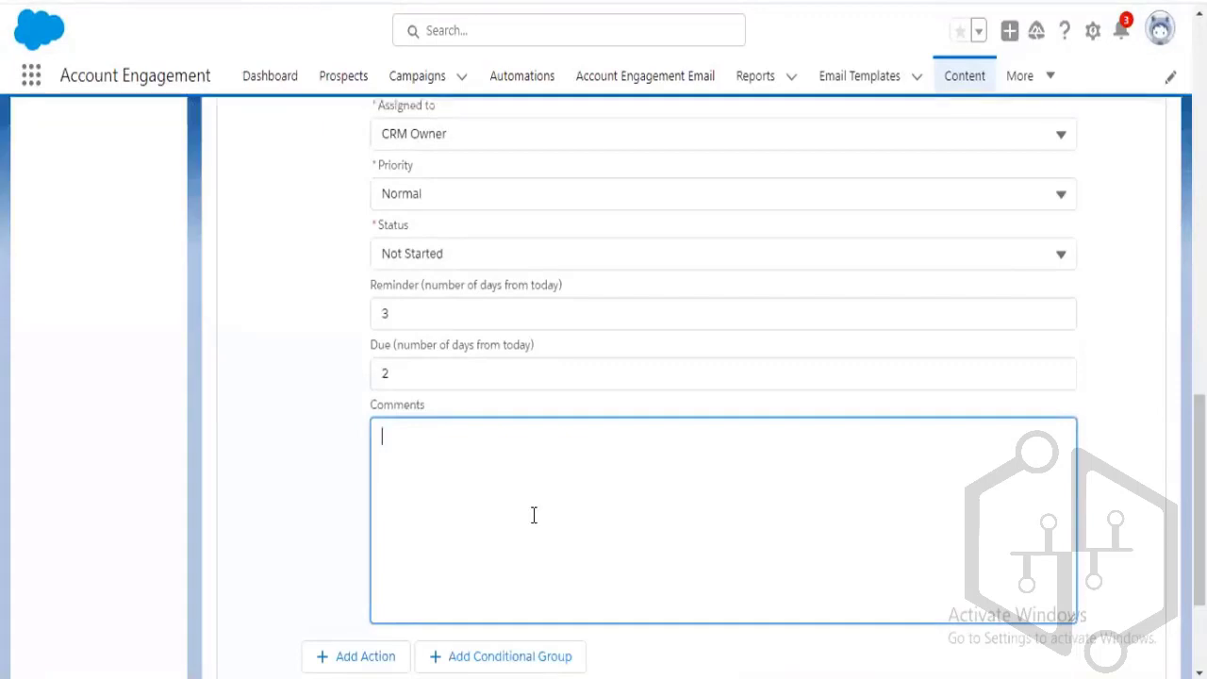
pyautogui.write('Ple')
pyautogui.press('BackSpace')
pyautogui.press('BackSpace')
pyautogui.press('BackSpace')
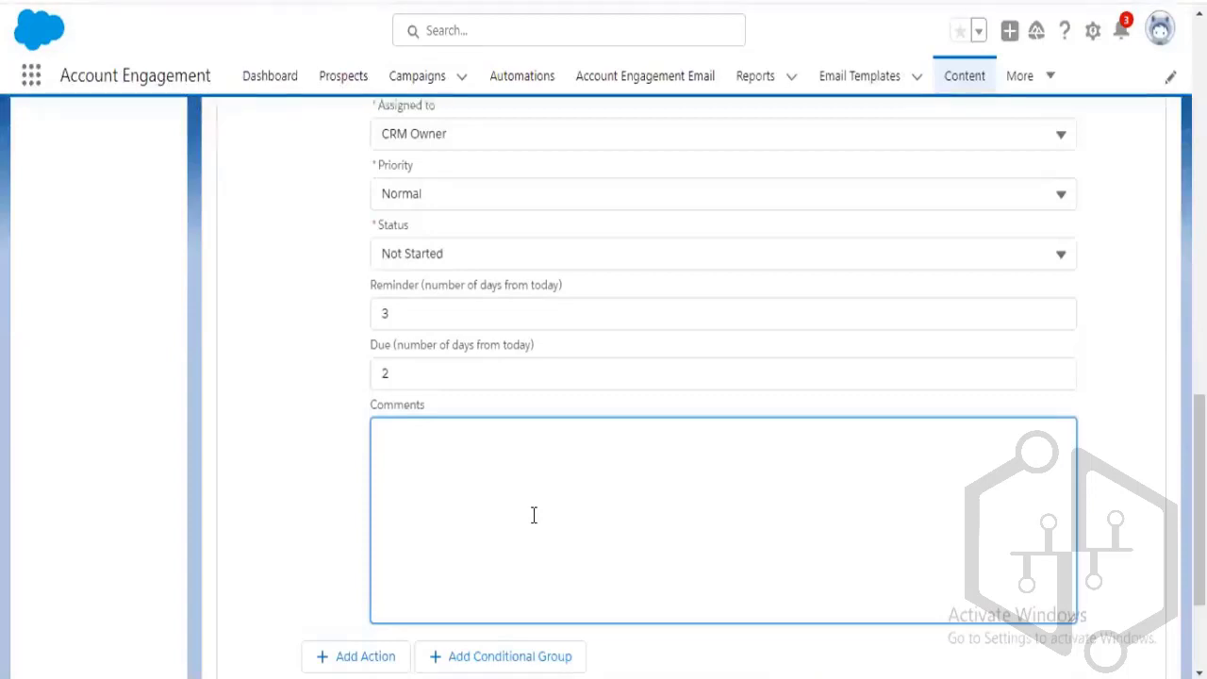
pyautogui.write('Please take care ')
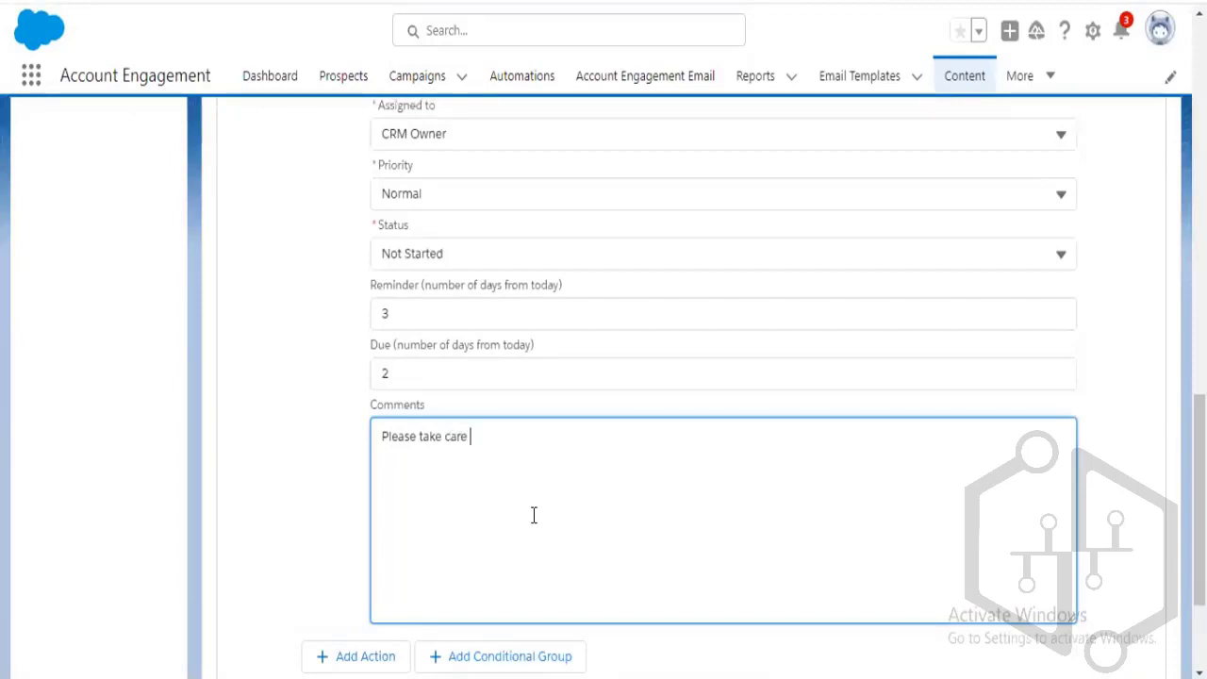
pyautogui.write('form submissio')
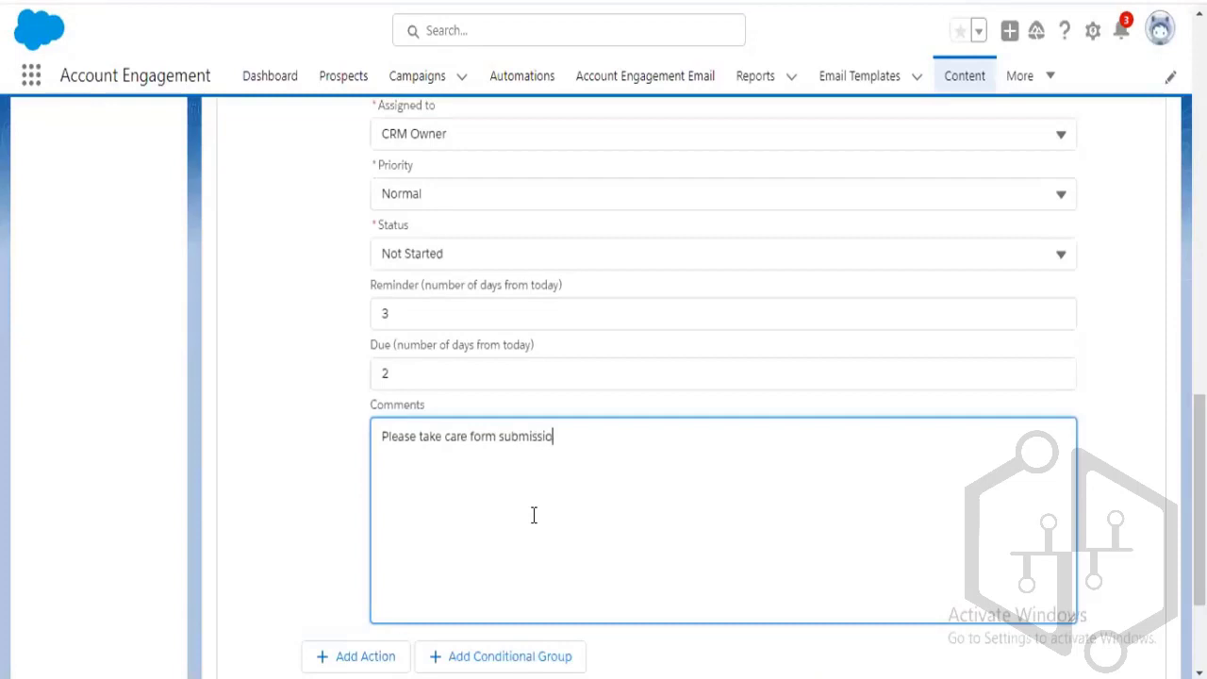
pyautogui.write('n.')
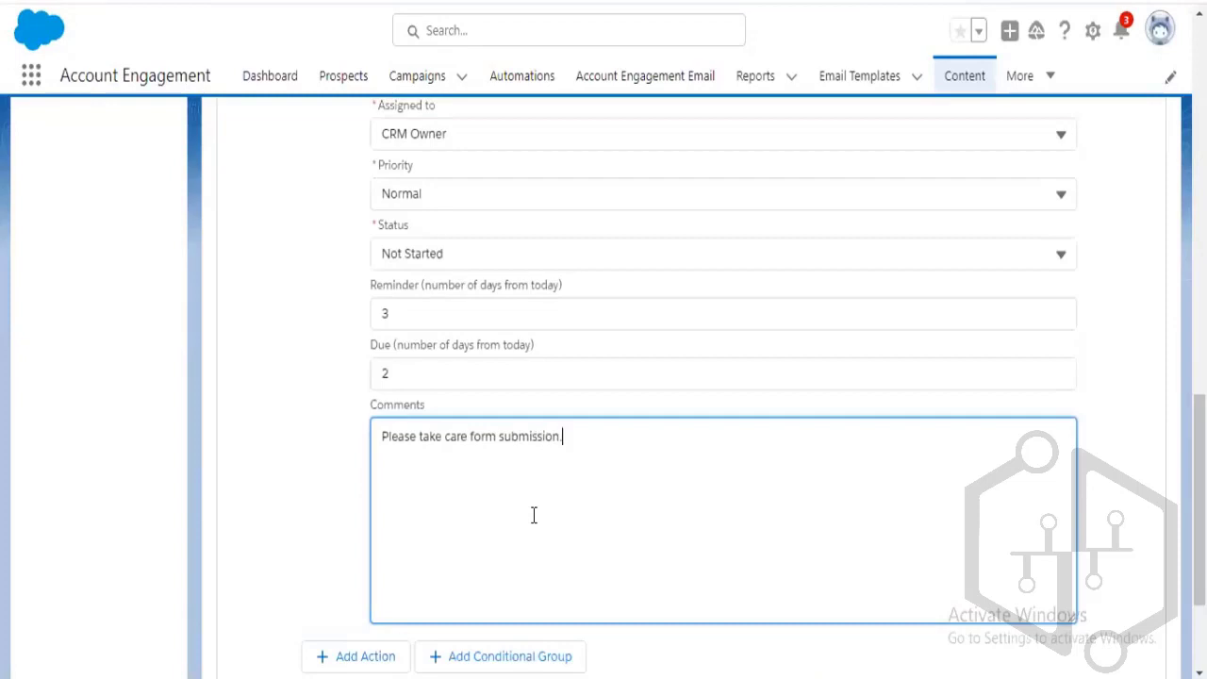
pyautogui.click(262, 534)
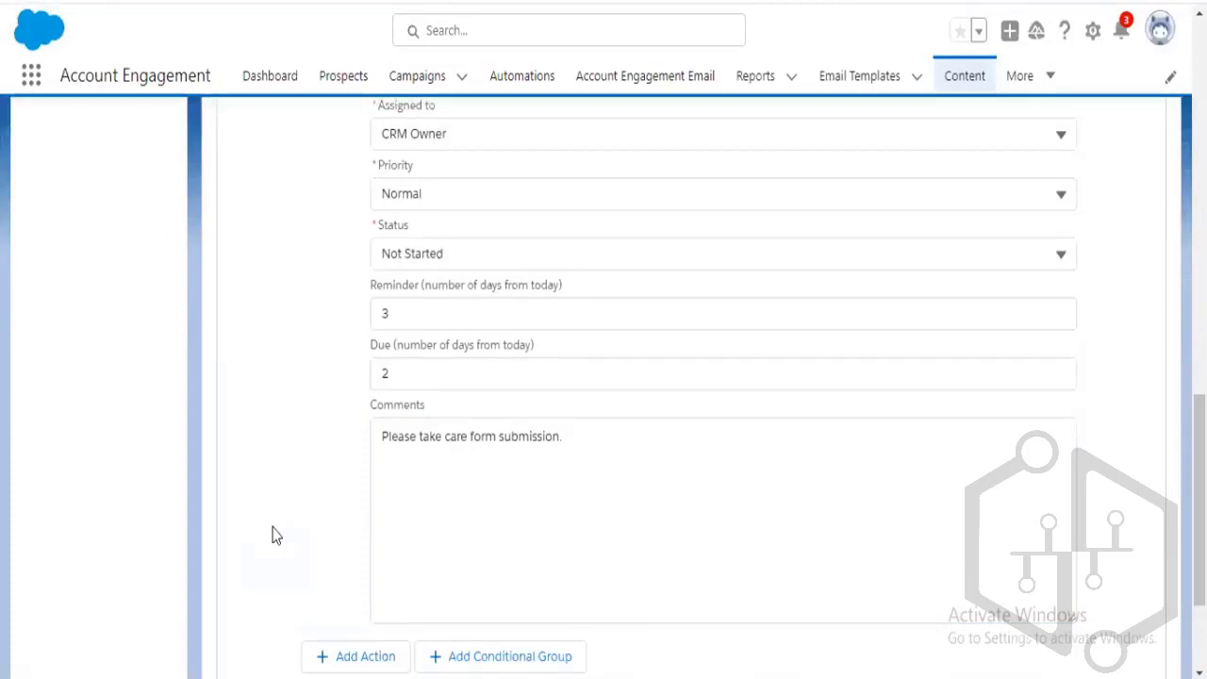
# Change the fourth completion action to Execute External Action and check which external actions are available
pyautogui.scroll(2, 305, 521)
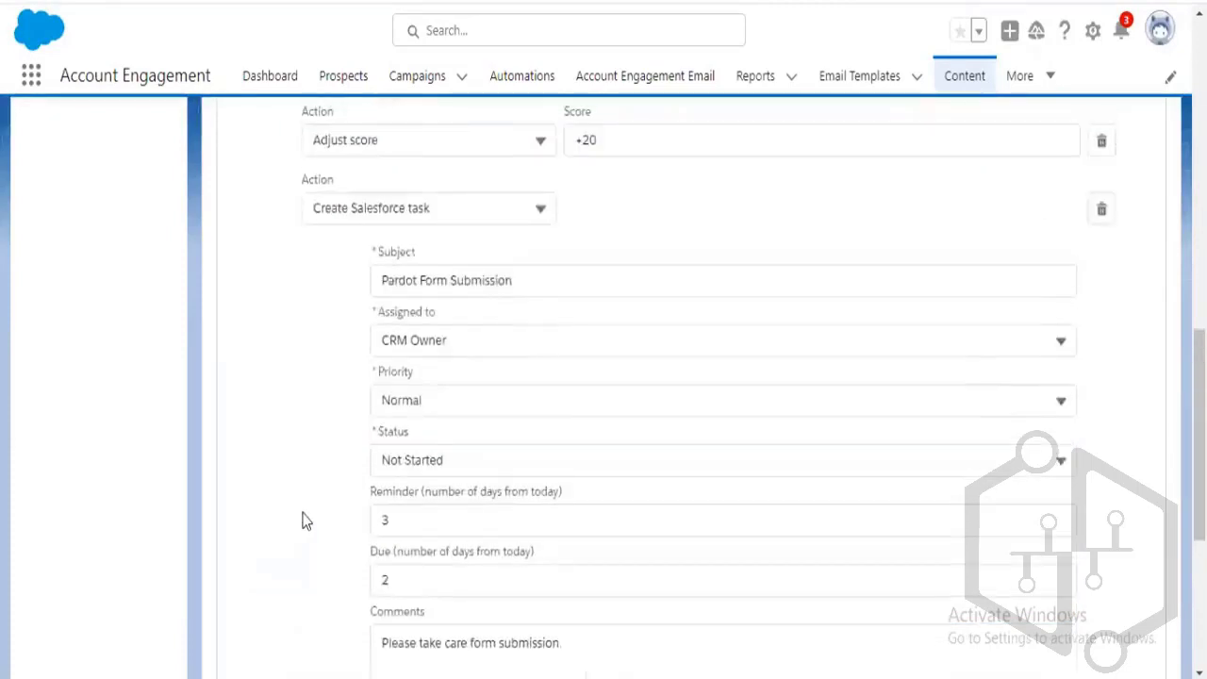
pyautogui.click(544, 210)
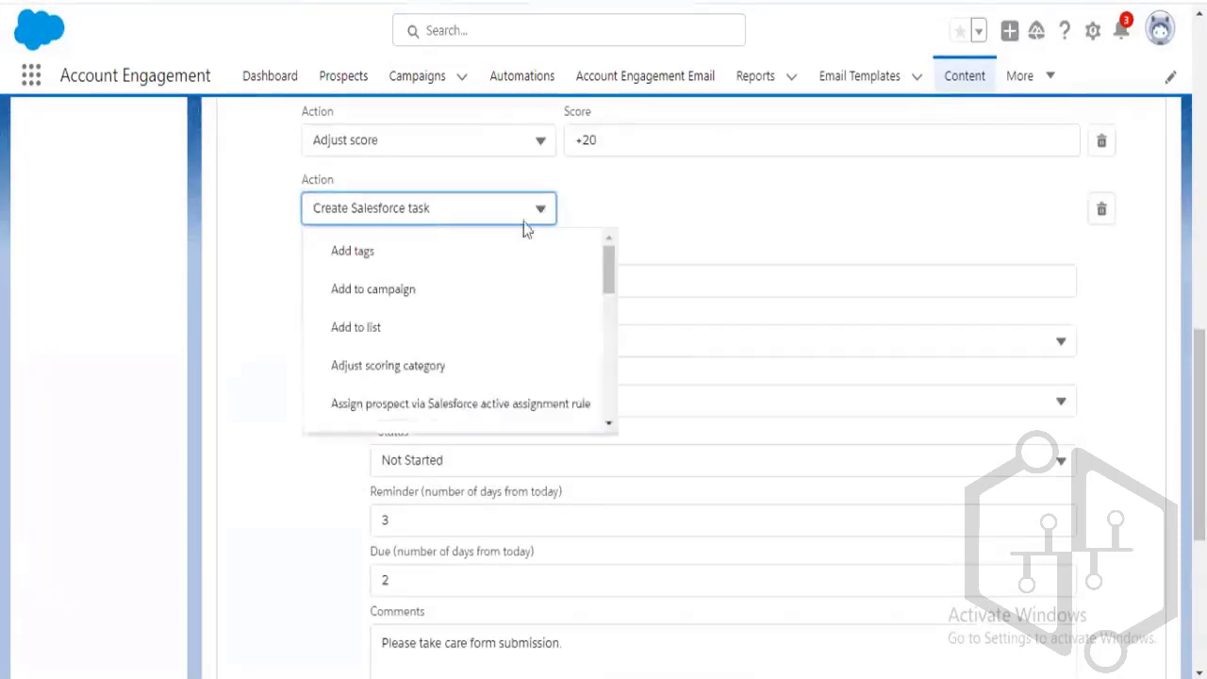
pyautogui.scroll(-3, 458, 385)
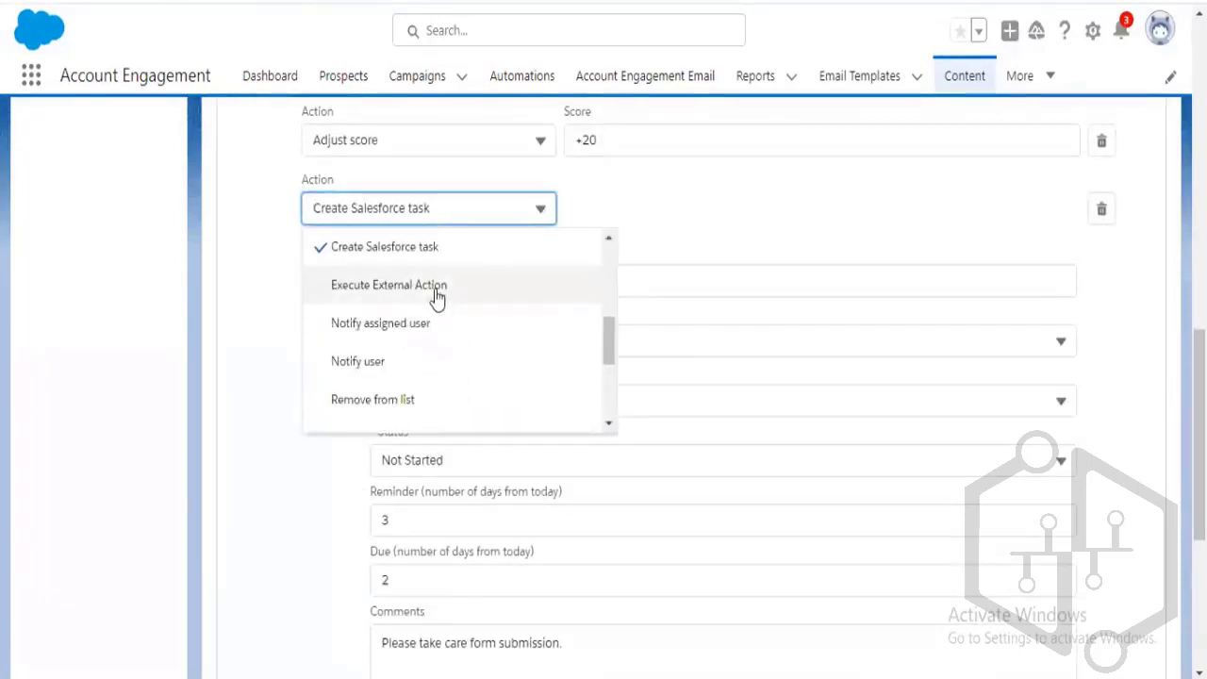
pyautogui.click(436, 295)
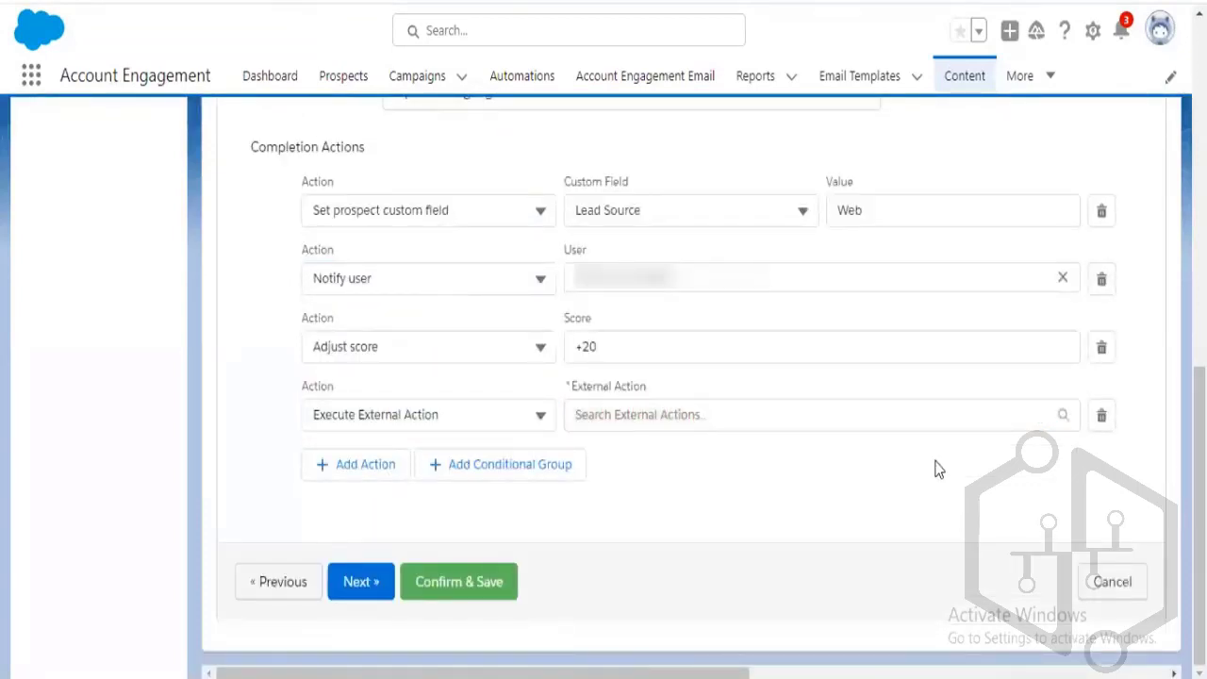
pyautogui.click(1063, 414)
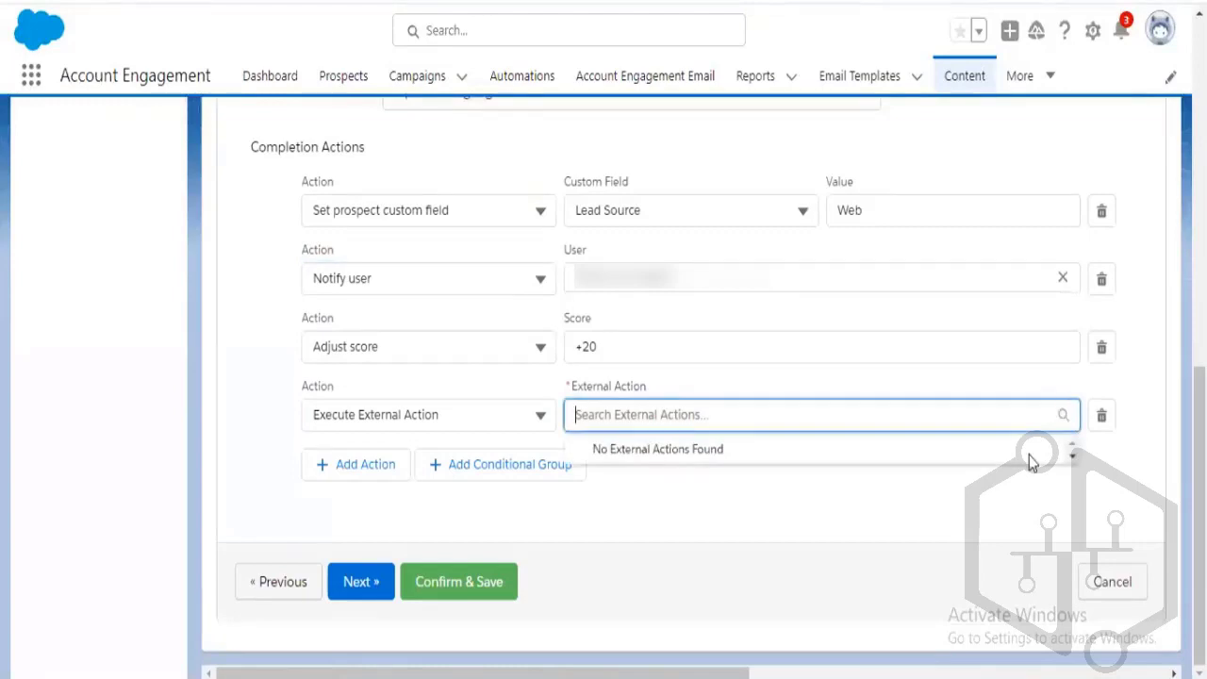
# Change the fourth completion action to Send auto responder email using the "Autoresponder Email" template
pyautogui.click(440, 419)
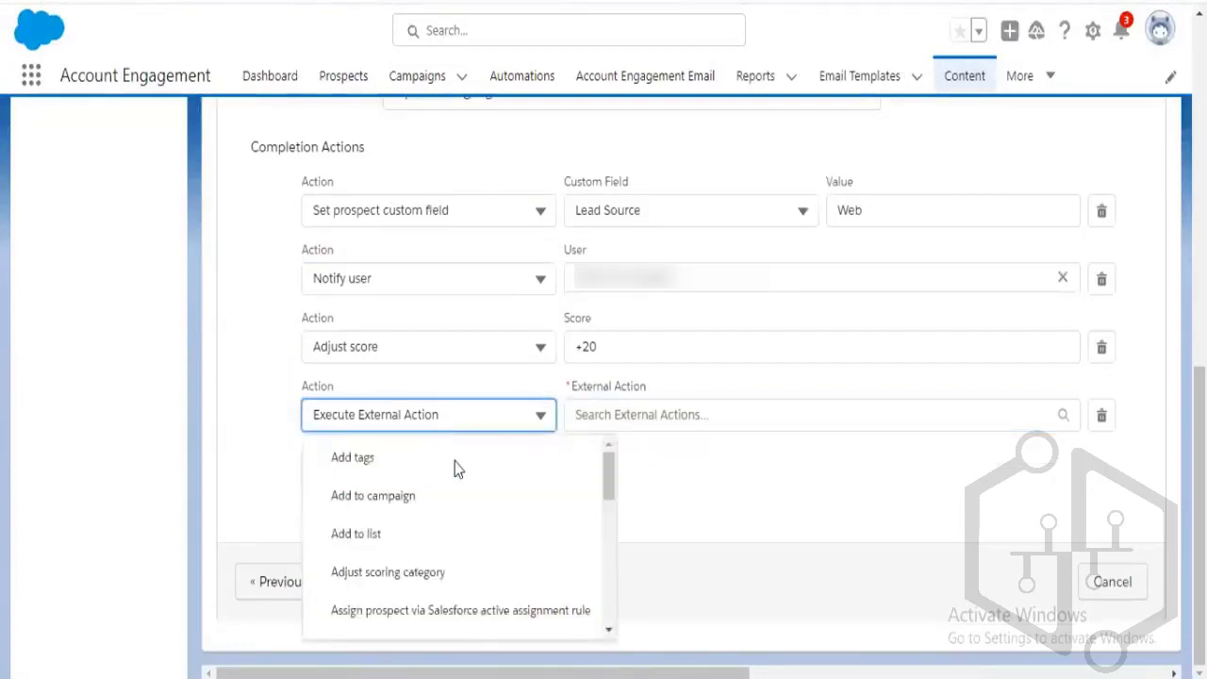
pyautogui.scroll(-1, 500, 540)
pyautogui.scroll(-2, 506, 542)
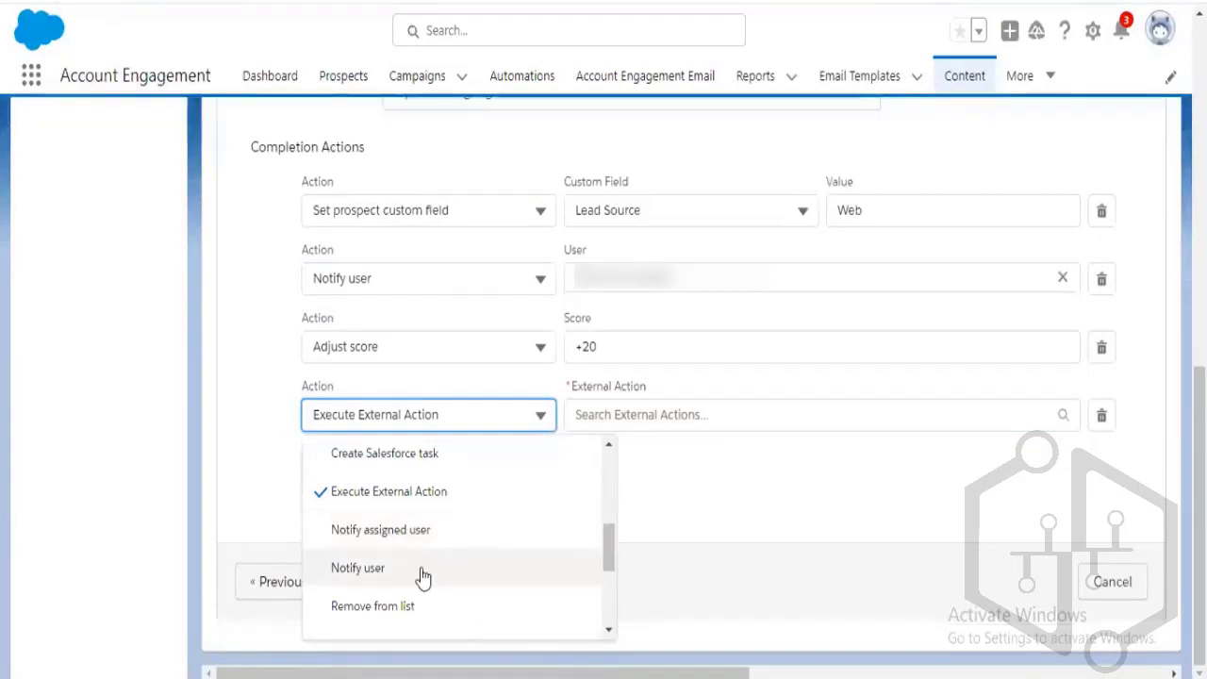
pyautogui.scroll(-1, 422, 575)
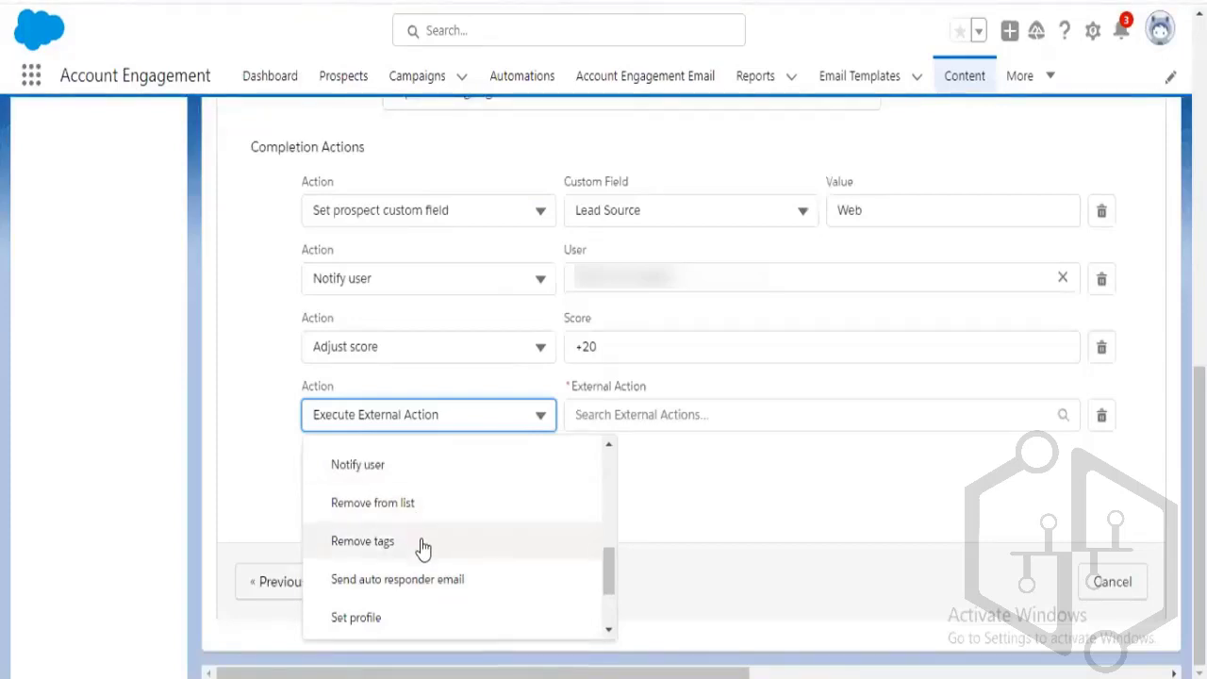
pyautogui.scroll(-3, 422, 547)
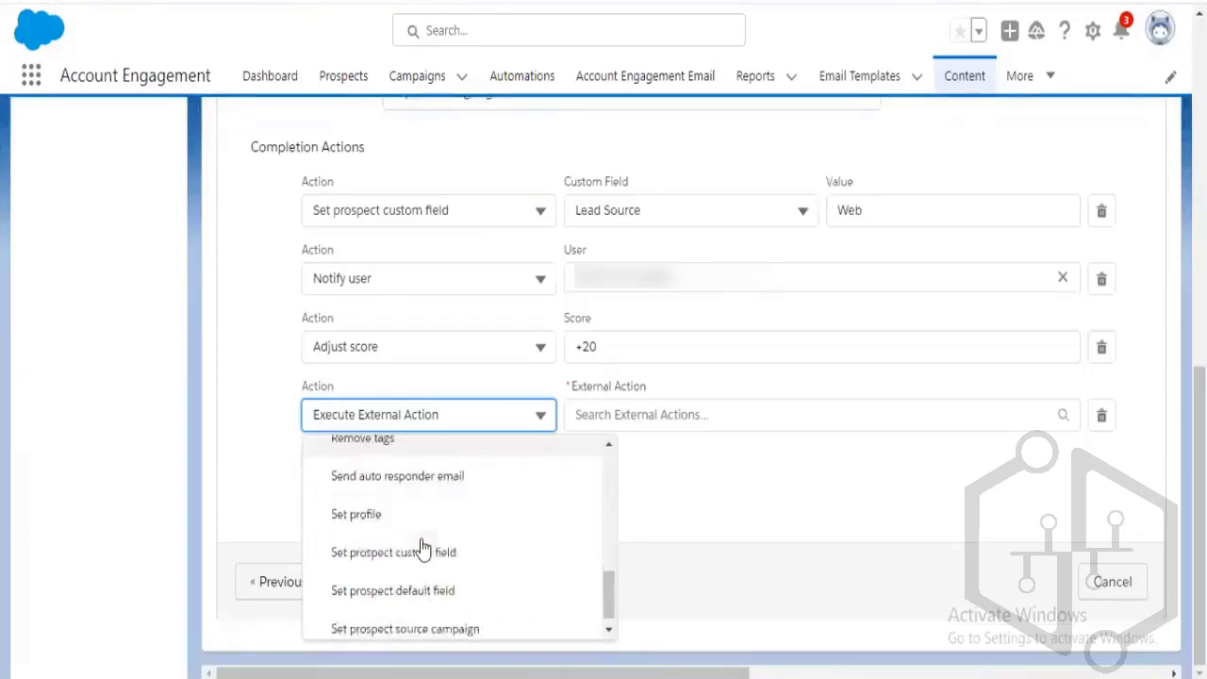
pyautogui.scroll(3, 418, 537)
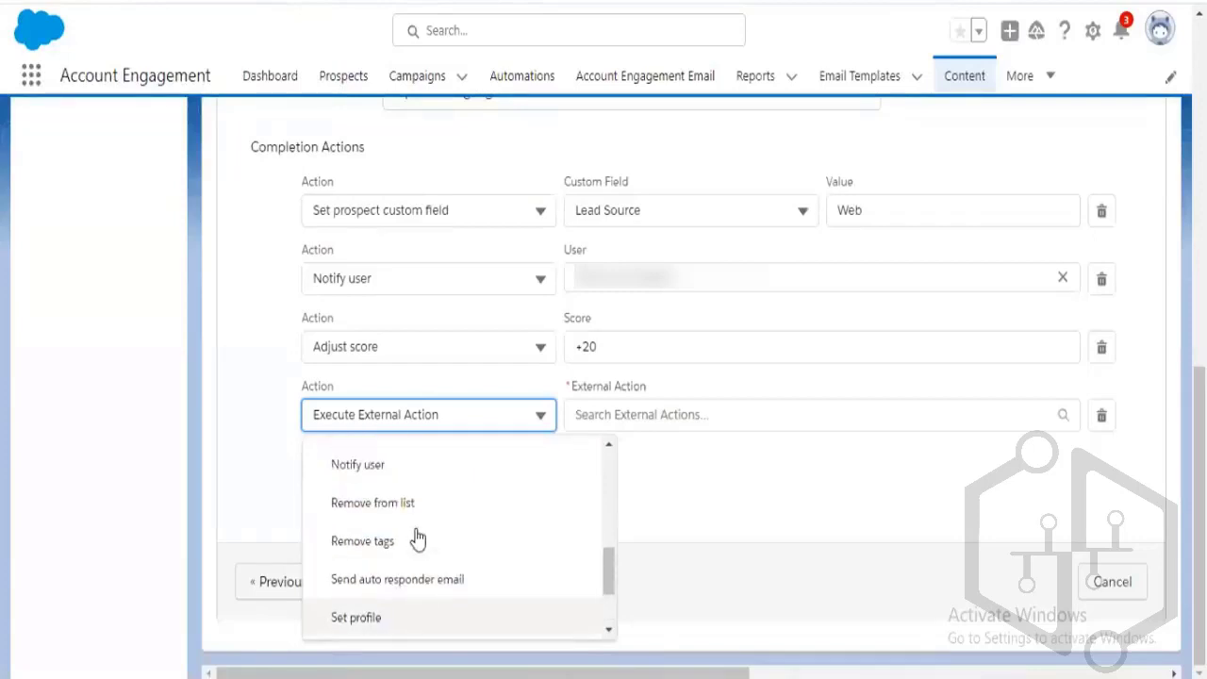
pyautogui.click(419, 580)
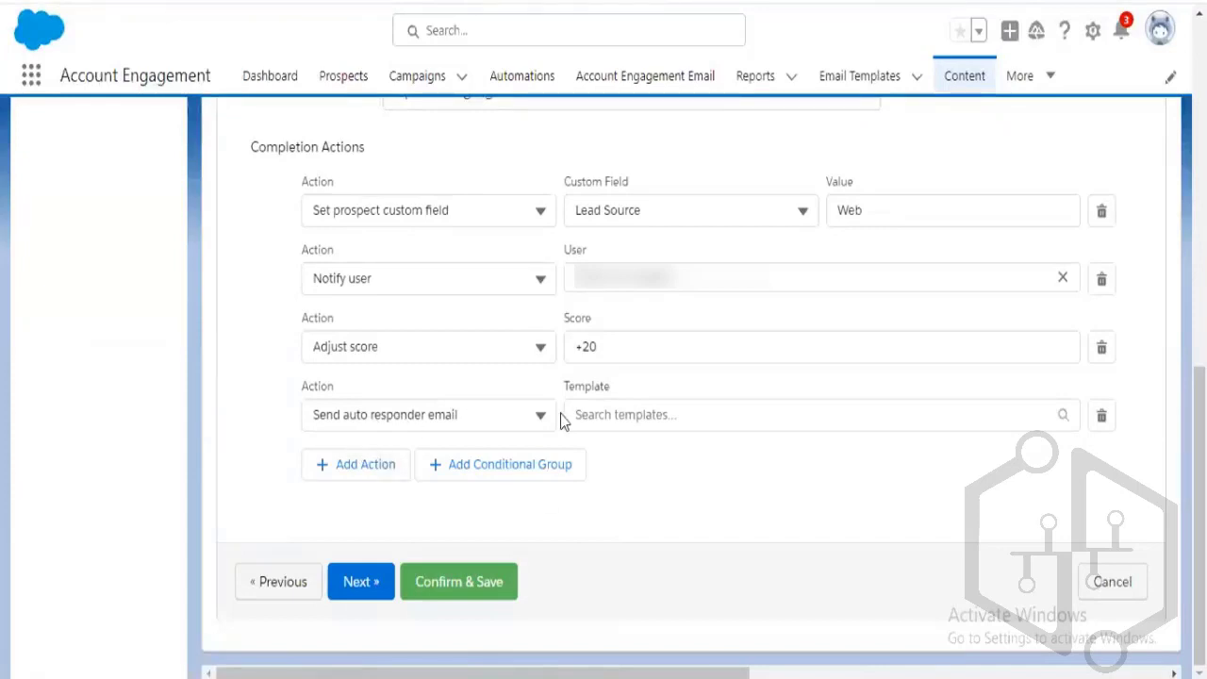
pyautogui.click(604, 413)
pyautogui.click(646, 453)
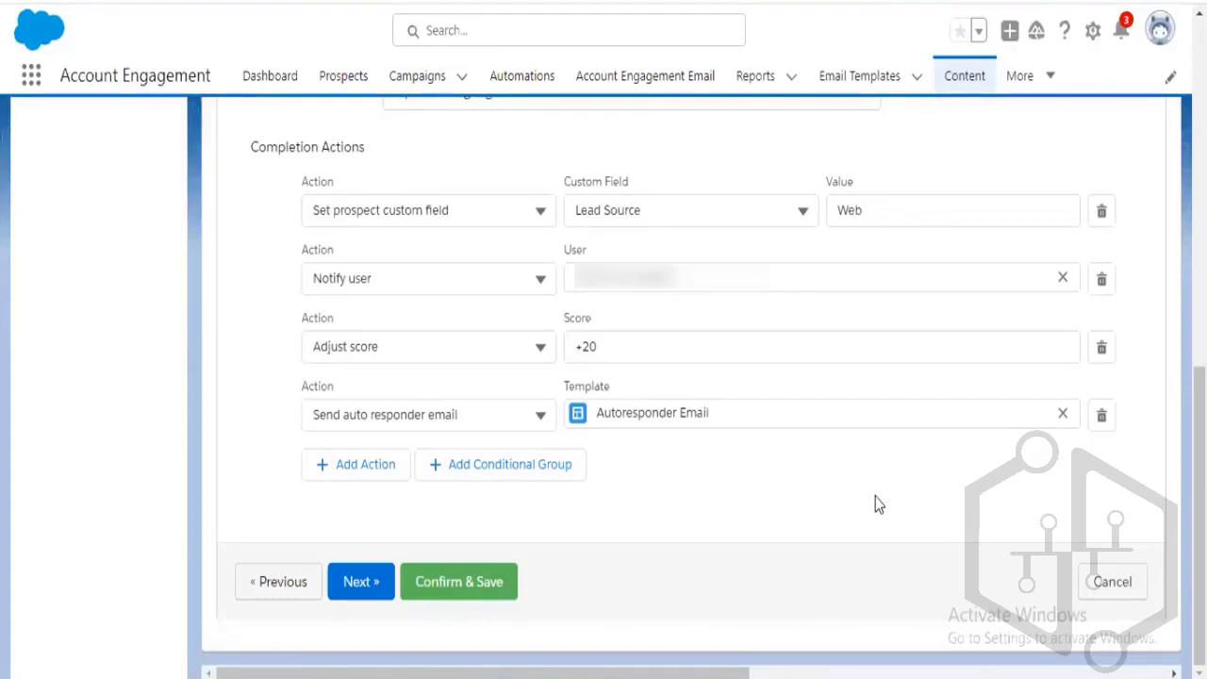
pyautogui.click(807, 421)
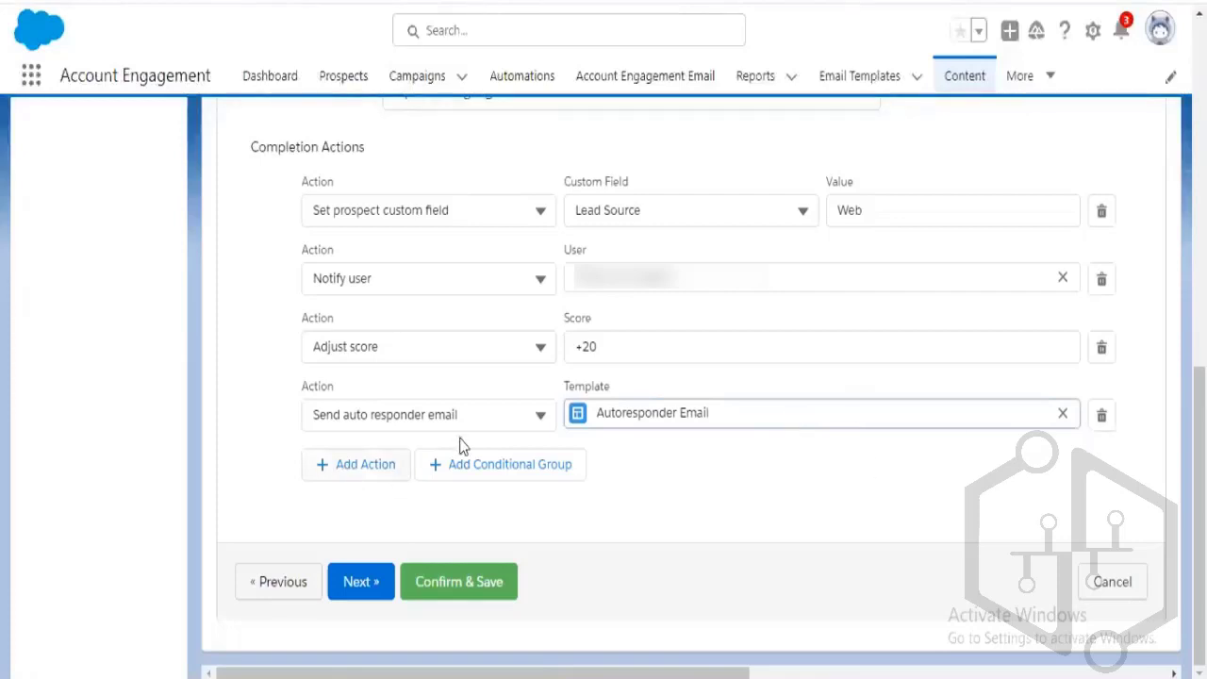
# Change the fourth completion action to Set profile and check the available profiles without choosing one
pyautogui.click(538, 416)
pyautogui.scroll(-5, 491, 547)
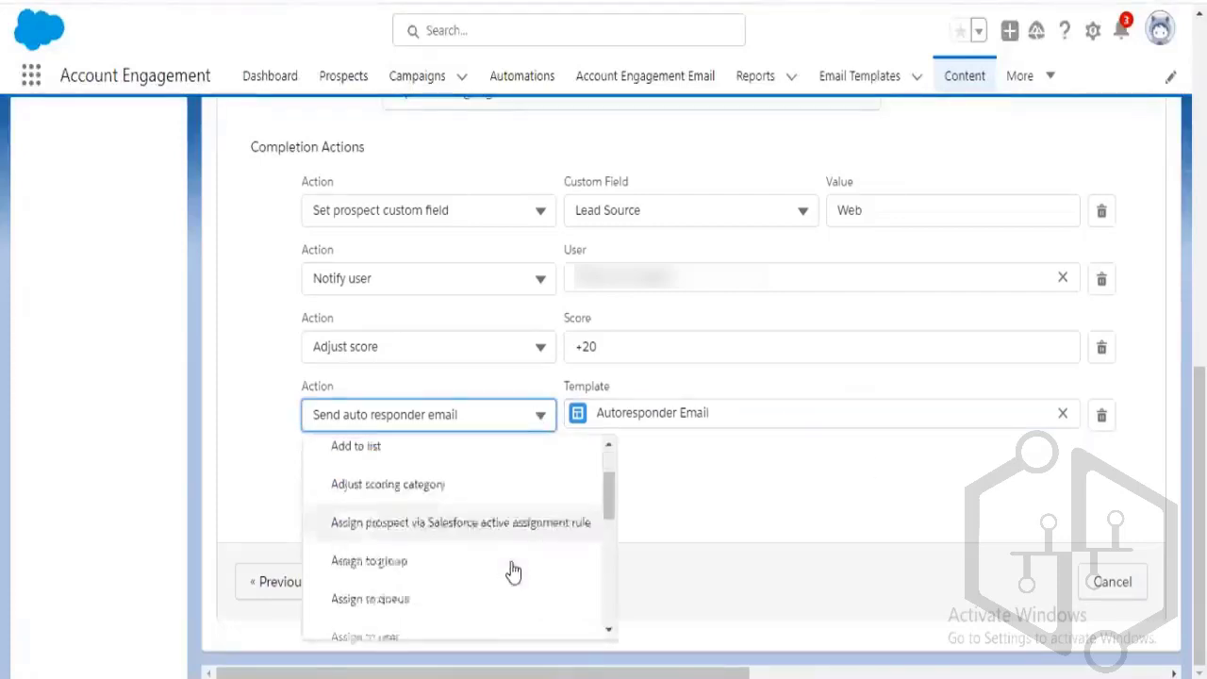
pyautogui.scroll(-3, 512, 572)
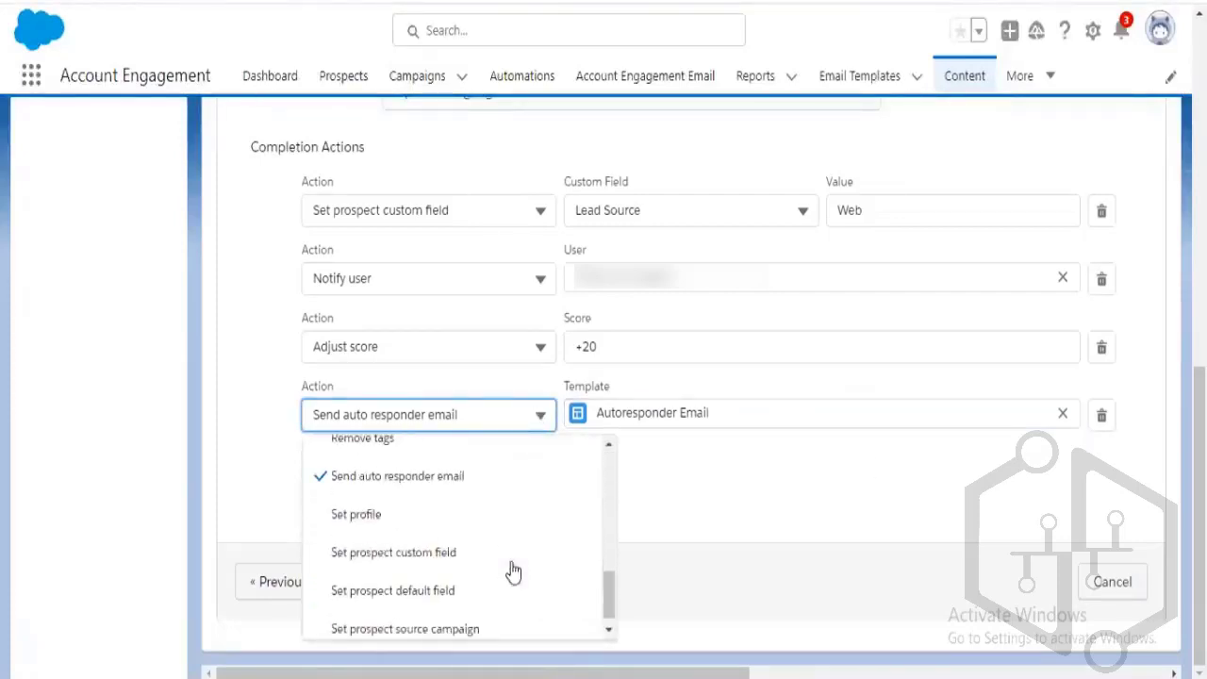
pyautogui.click(439, 517)
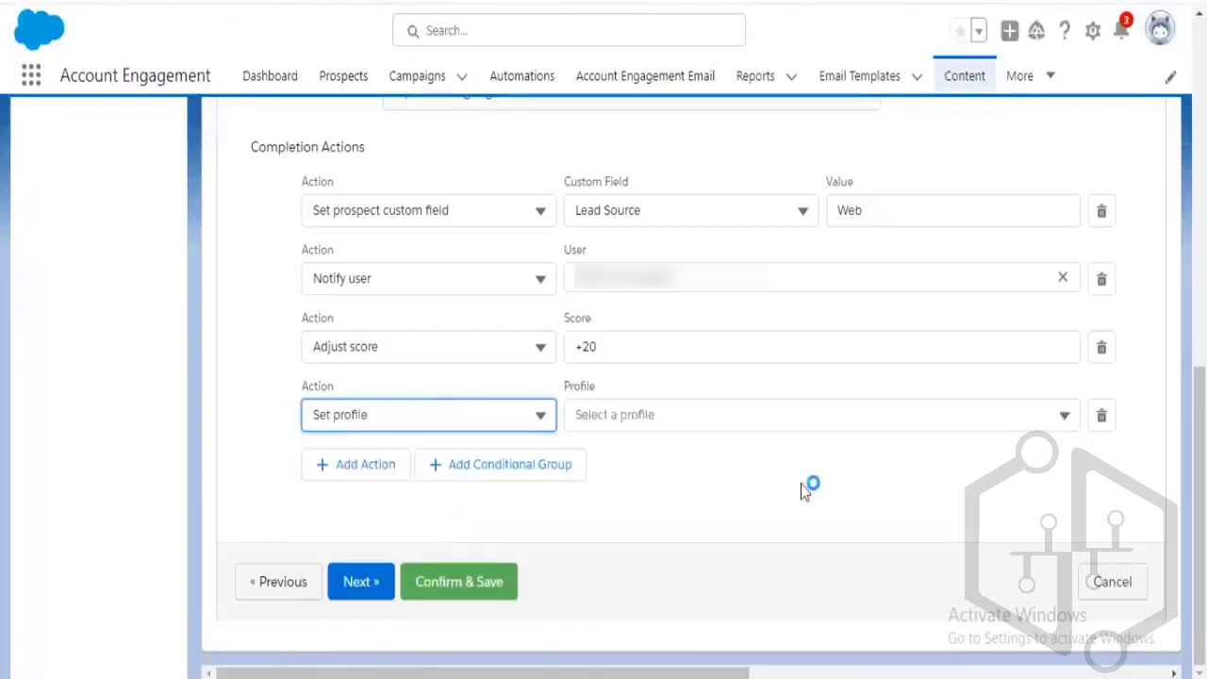
pyautogui.click(1065, 422)
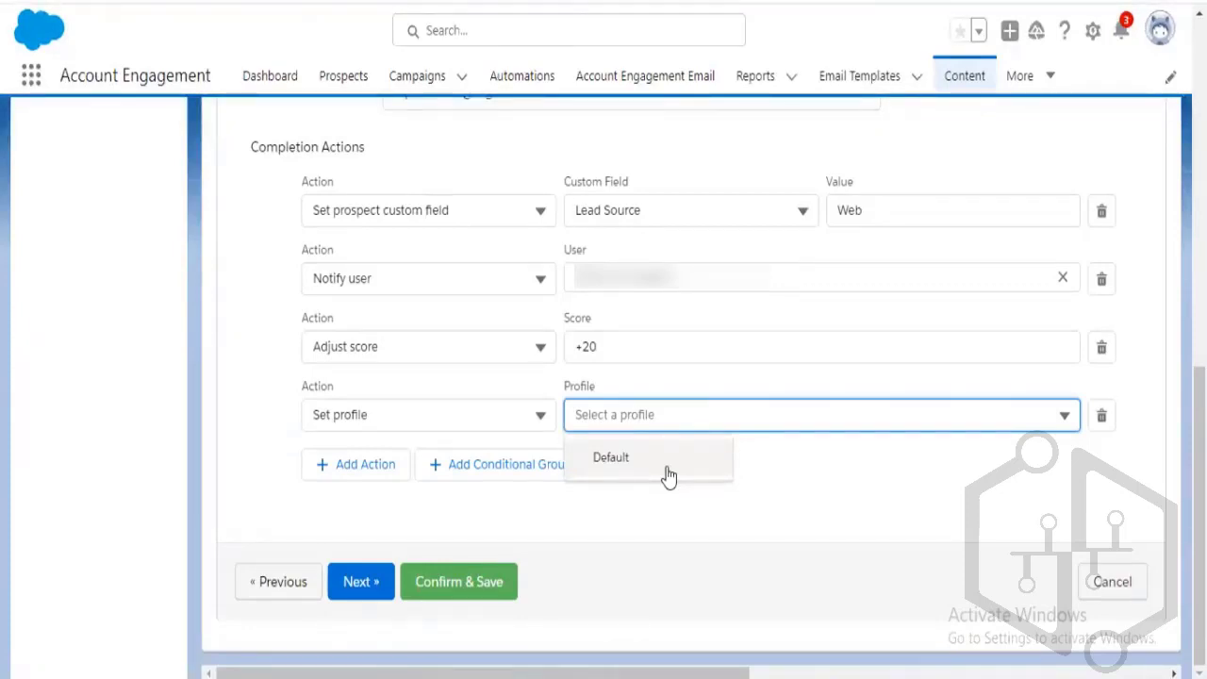
pyautogui.click(747, 485)
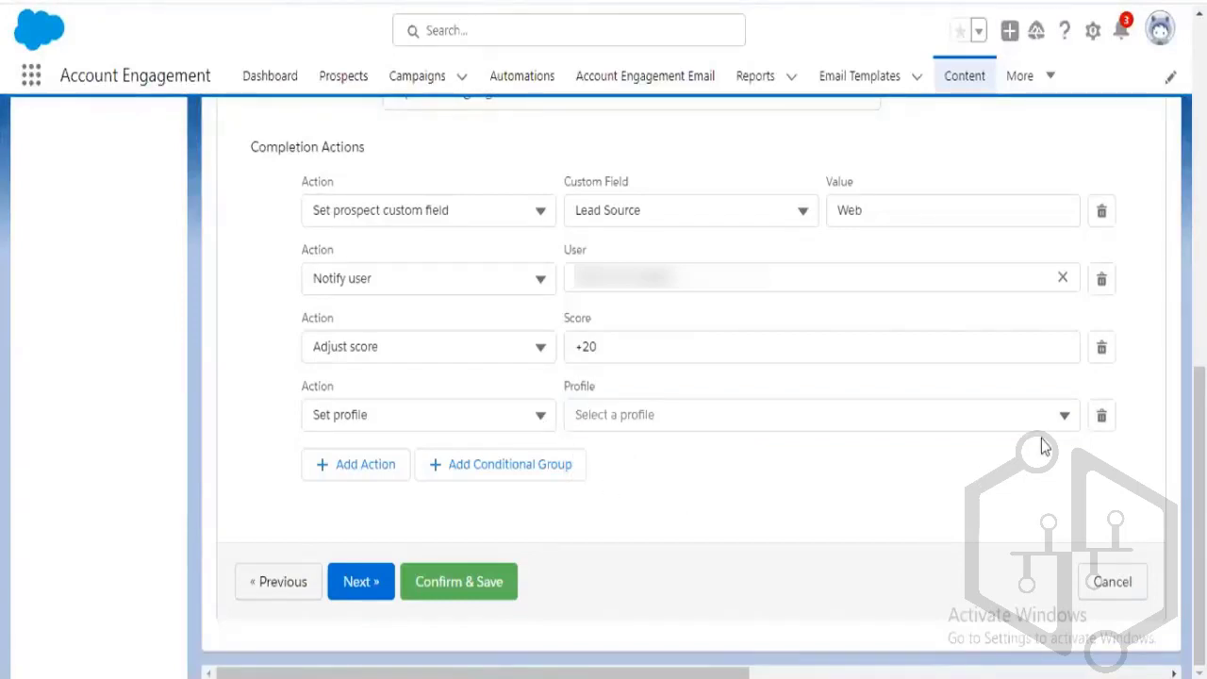
# Change the fourth completion action to Set prospect custom field with Lead Source as the custom field
pyautogui.click(534, 421)
pyautogui.scroll(-8, 417, 599)
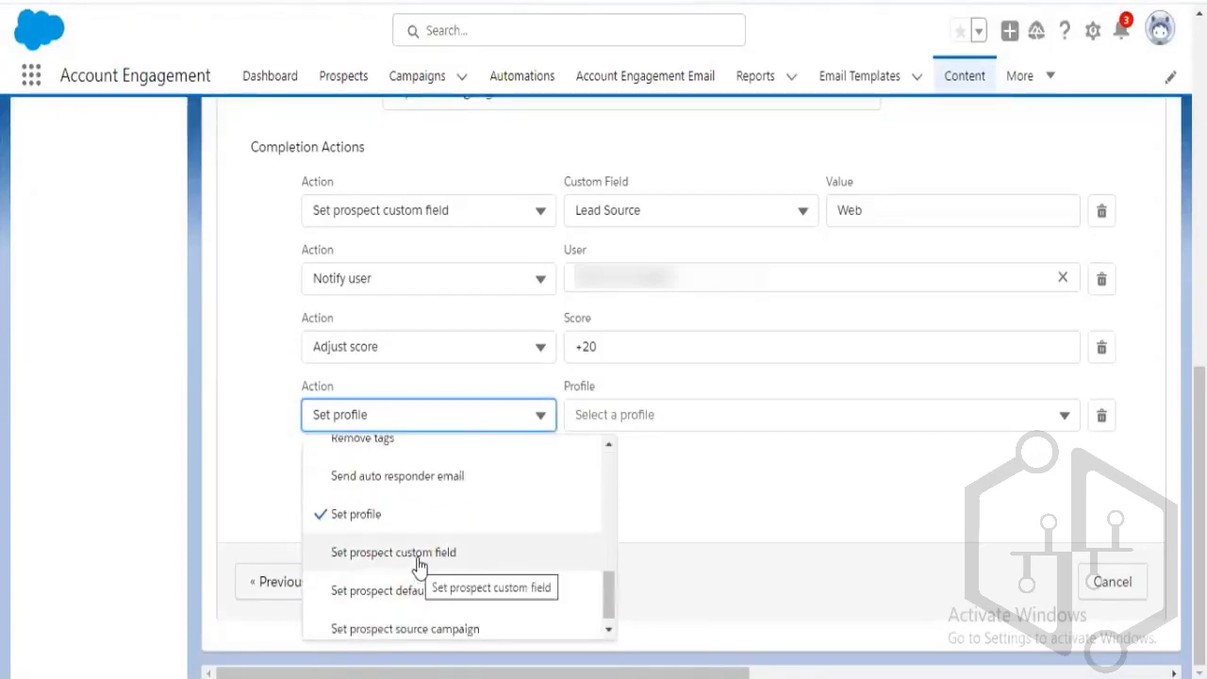
pyautogui.click(416, 560)
pyautogui.click(779, 433)
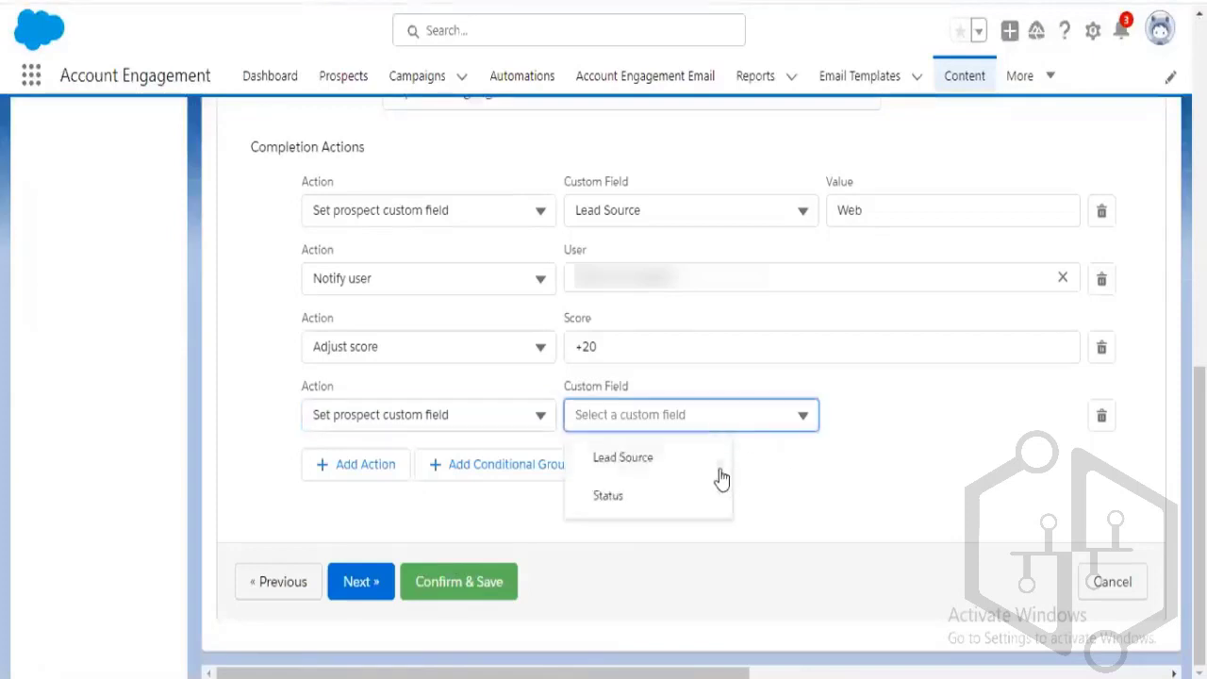
pyautogui.click(720, 469)
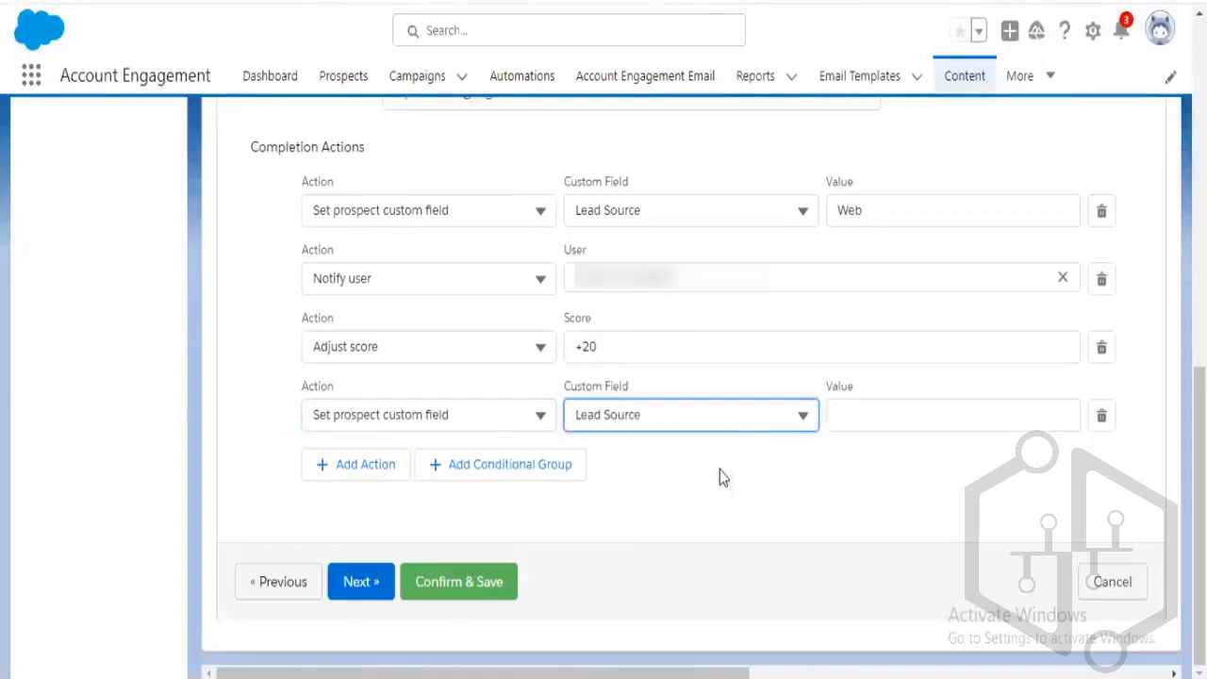
pyautogui.click(861, 424)
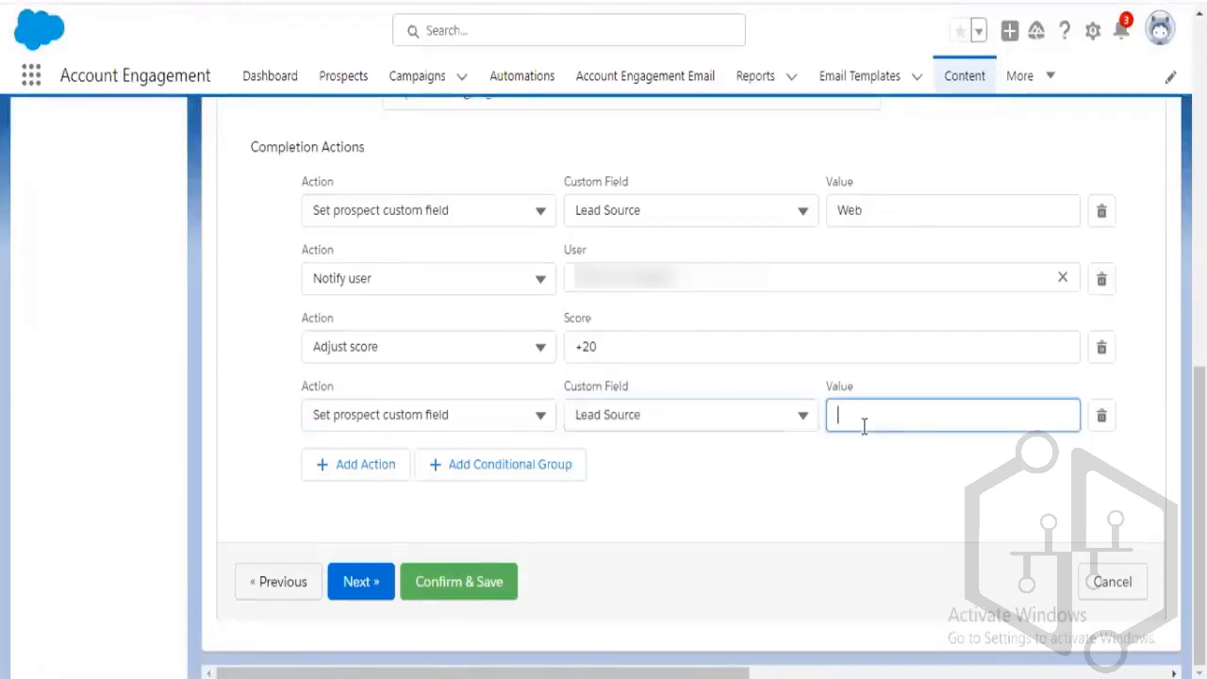
# Change the fourth completion action to Set prospect default field, with Source as the field type and "Web" as the value
pyautogui.click(505, 419)
pyautogui.scroll(-5, 480, 571)
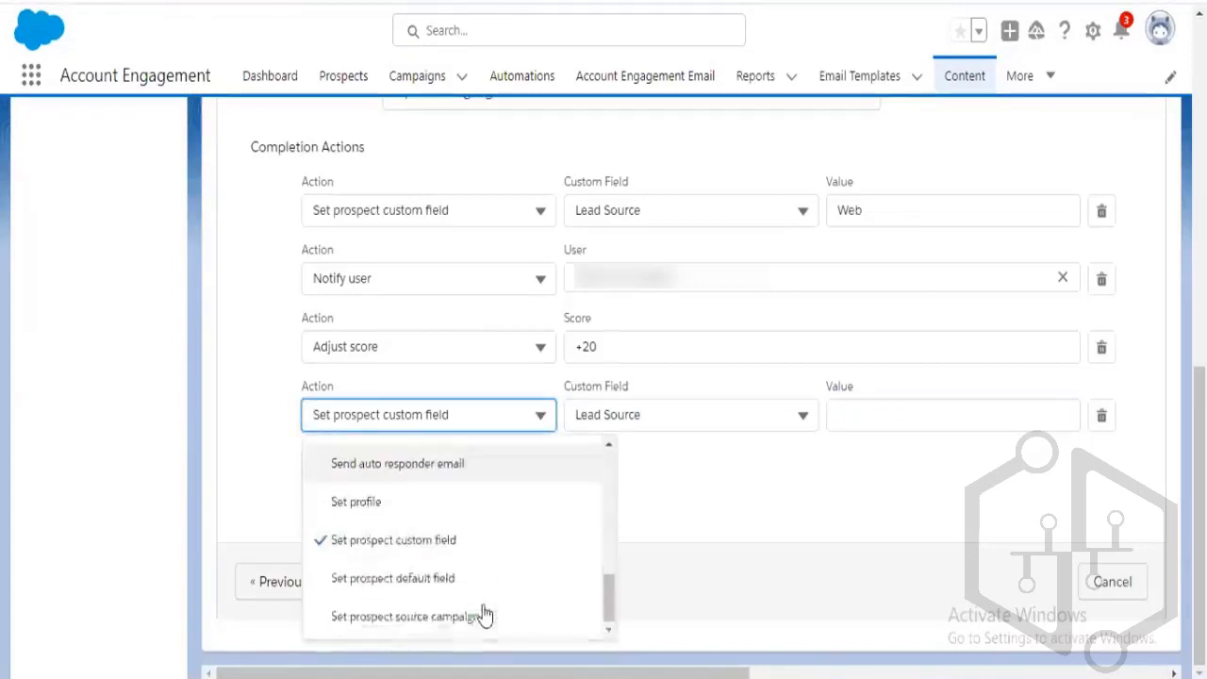
pyautogui.click(438, 586)
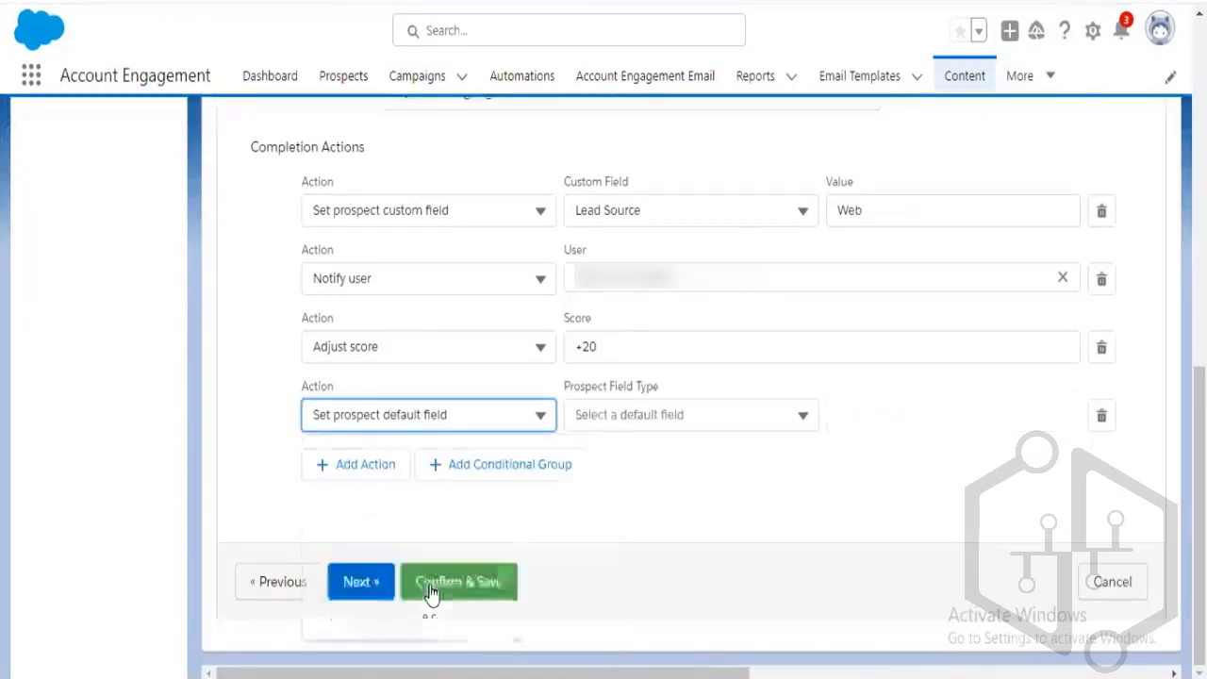
pyautogui.click(714, 425)
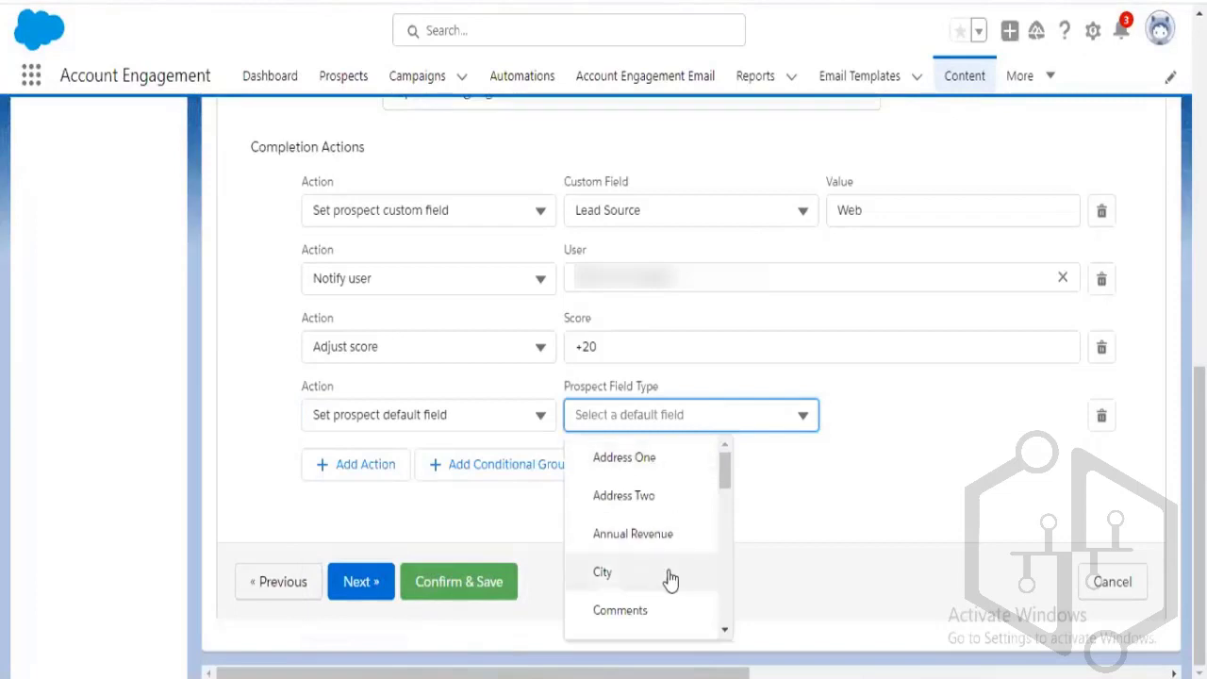
pyautogui.scroll(-4, 668, 577)
pyautogui.scroll(-8, 672, 582)
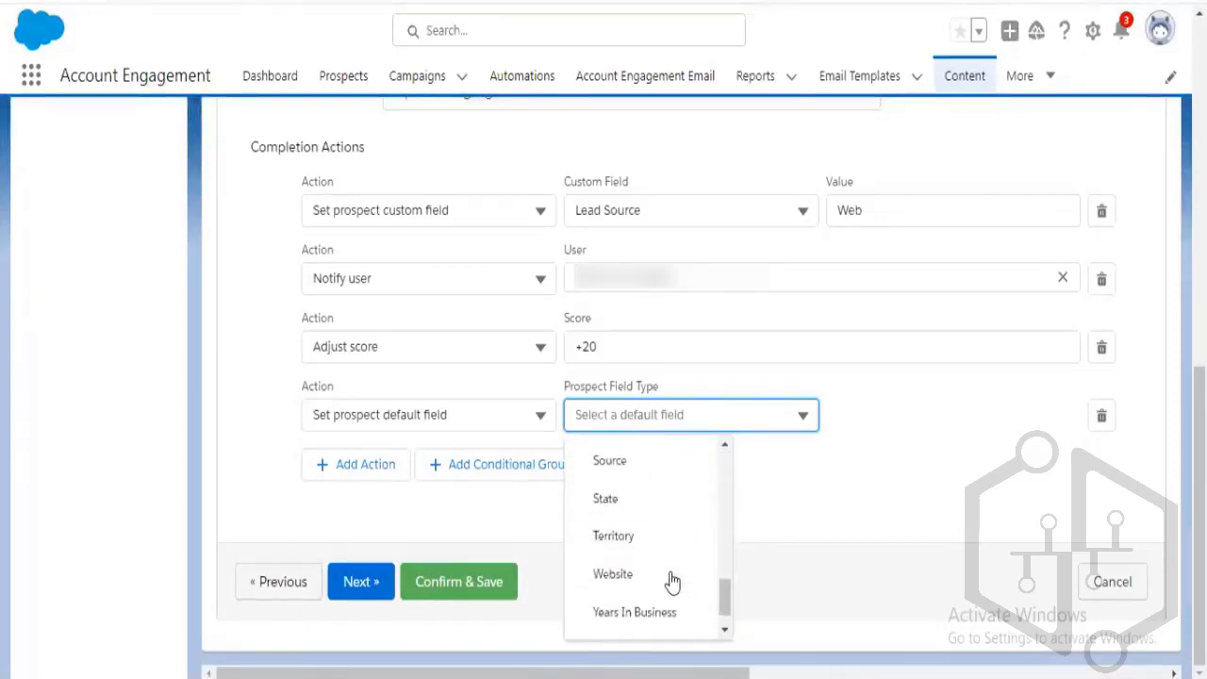
pyautogui.scroll(3, 672, 582)
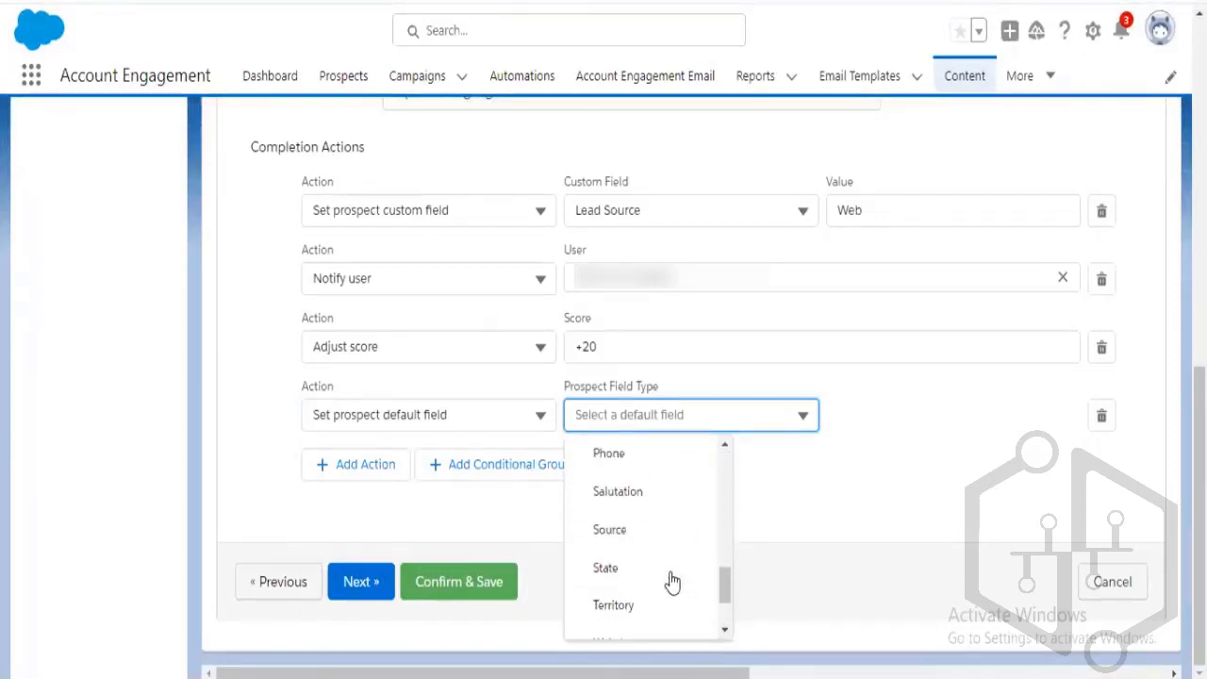
pyautogui.click(691, 538)
pyautogui.click(908, 425)
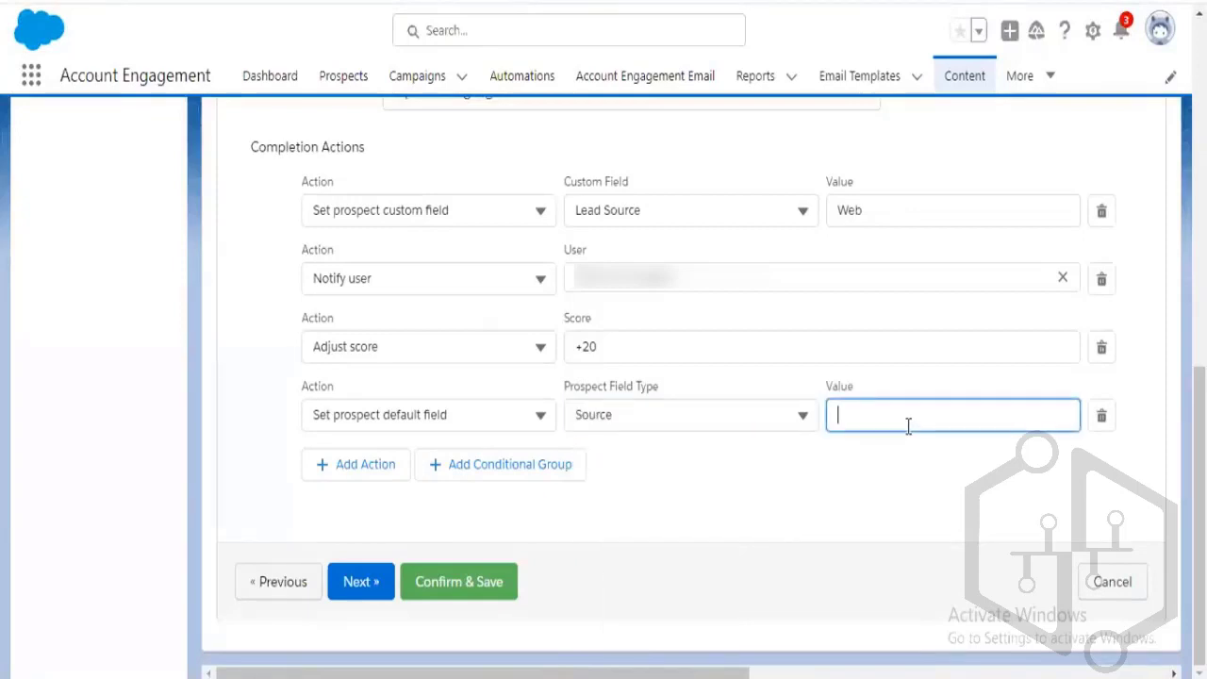
pyautogui.write('We')
pyautogui.write('b')
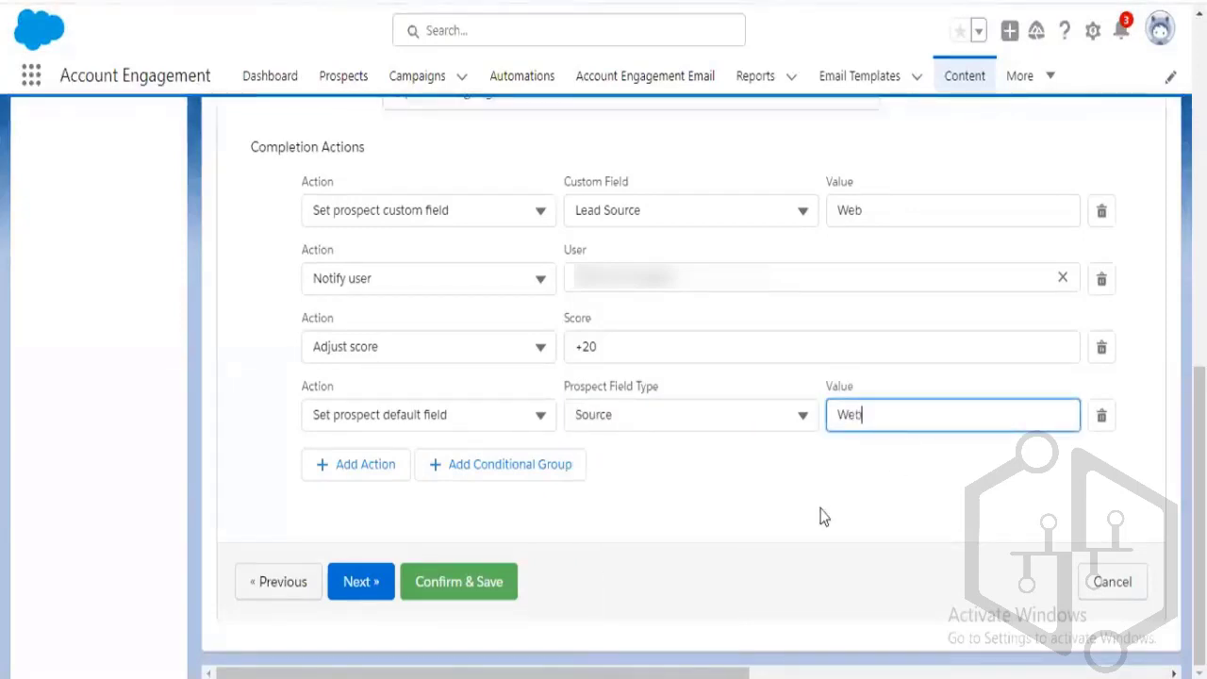
pyautogui.click(792, 514)
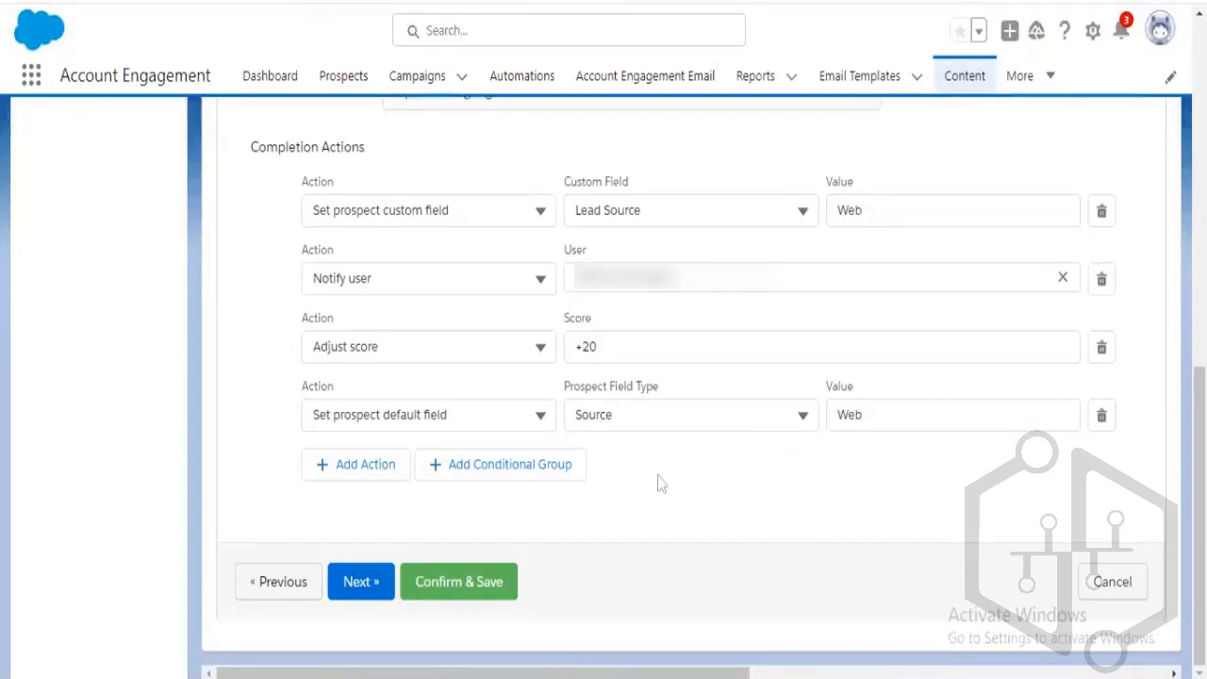
pyautogui.click(388, 477)
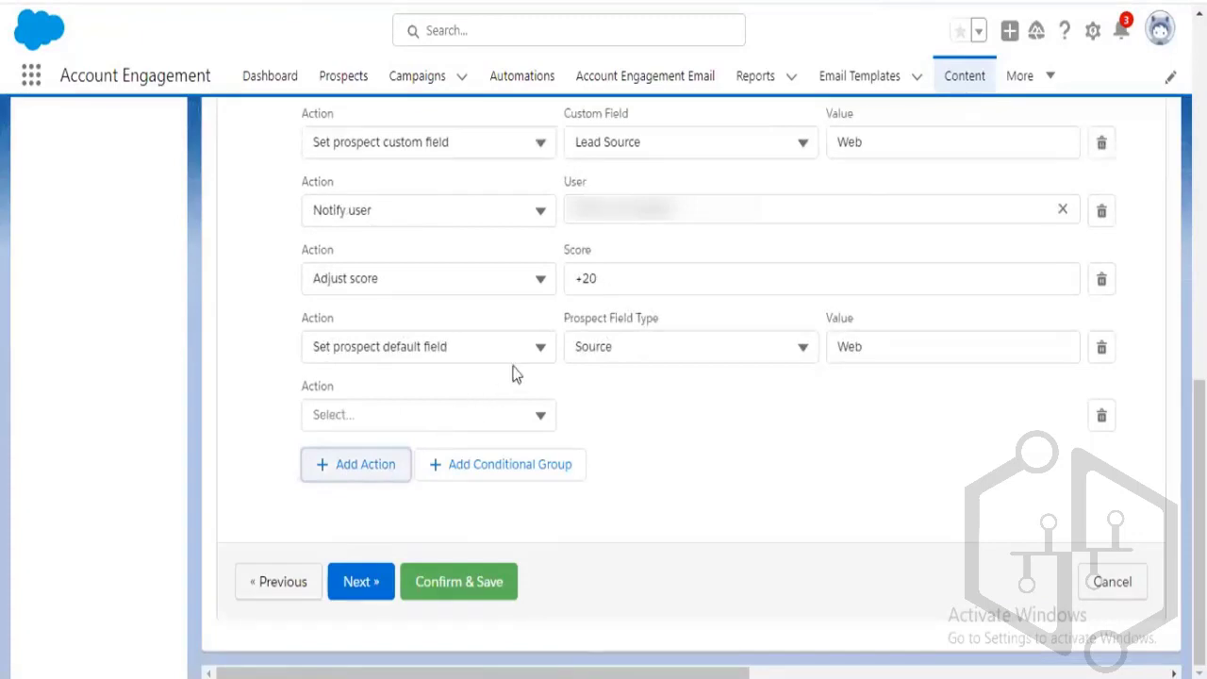
pyautogui.click(1107, 421)
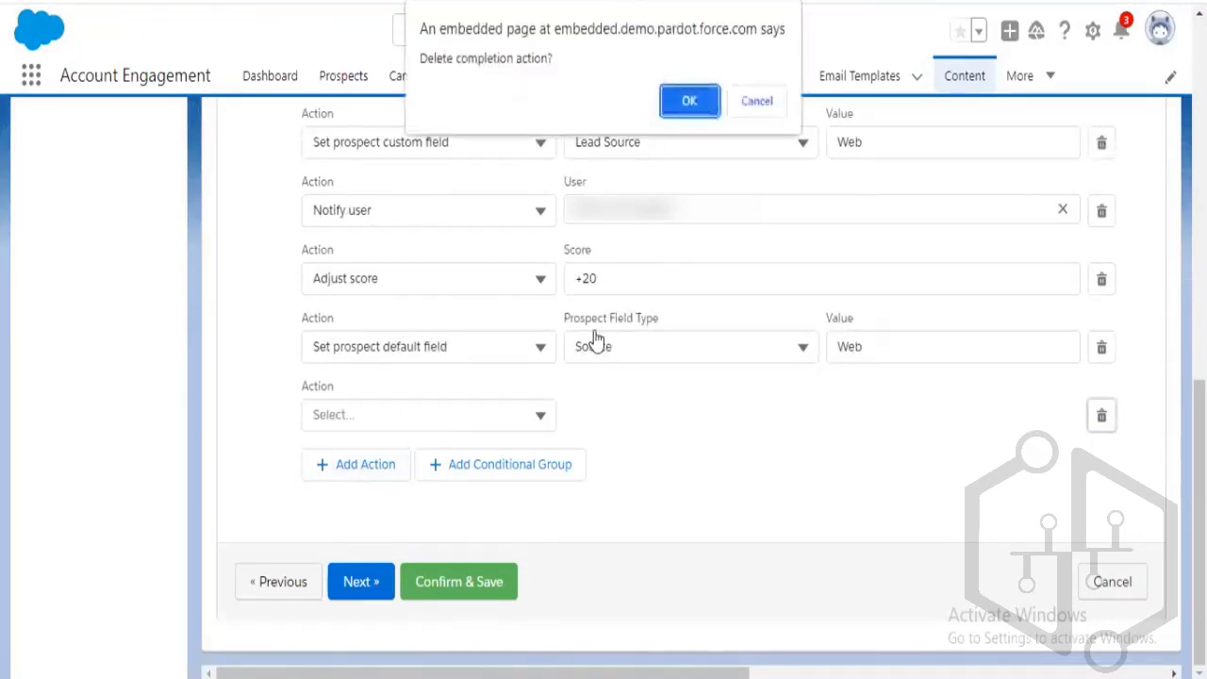
pyautogui.click(691, 103)
# Change the fourth completion action to Set prospect source campaign with Website Tracking as the campaign
pyautogui.click(543, 418)
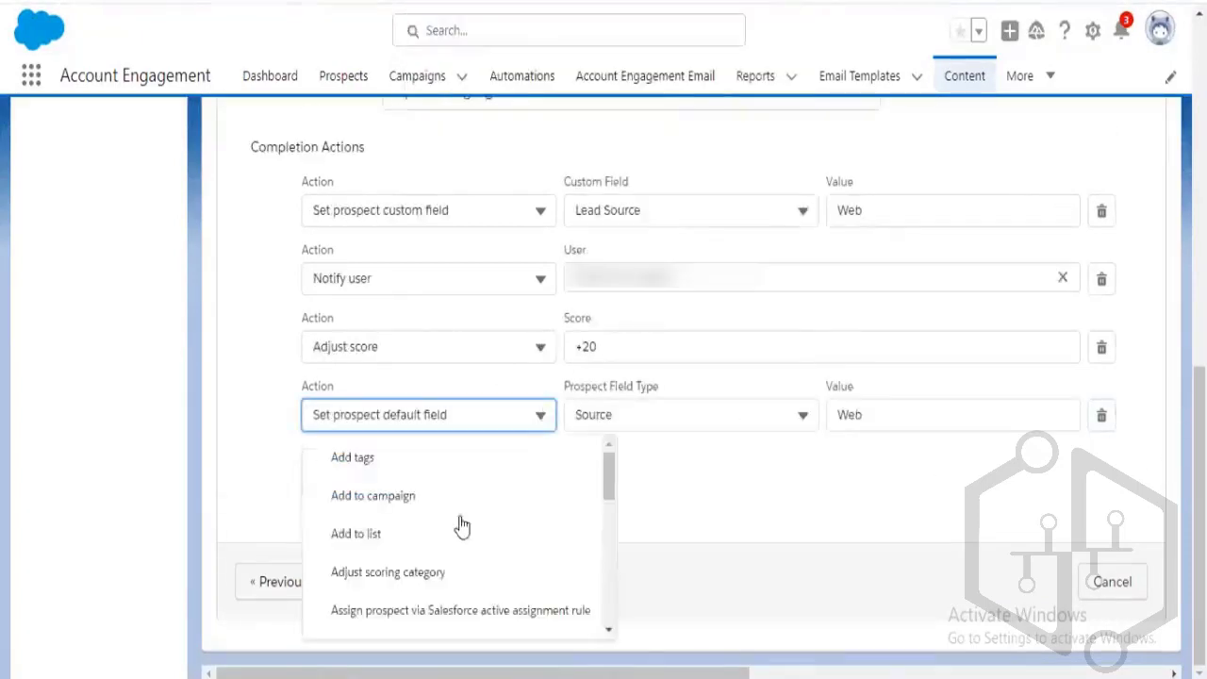
pyautogui.scroll(-5, 458, 525)
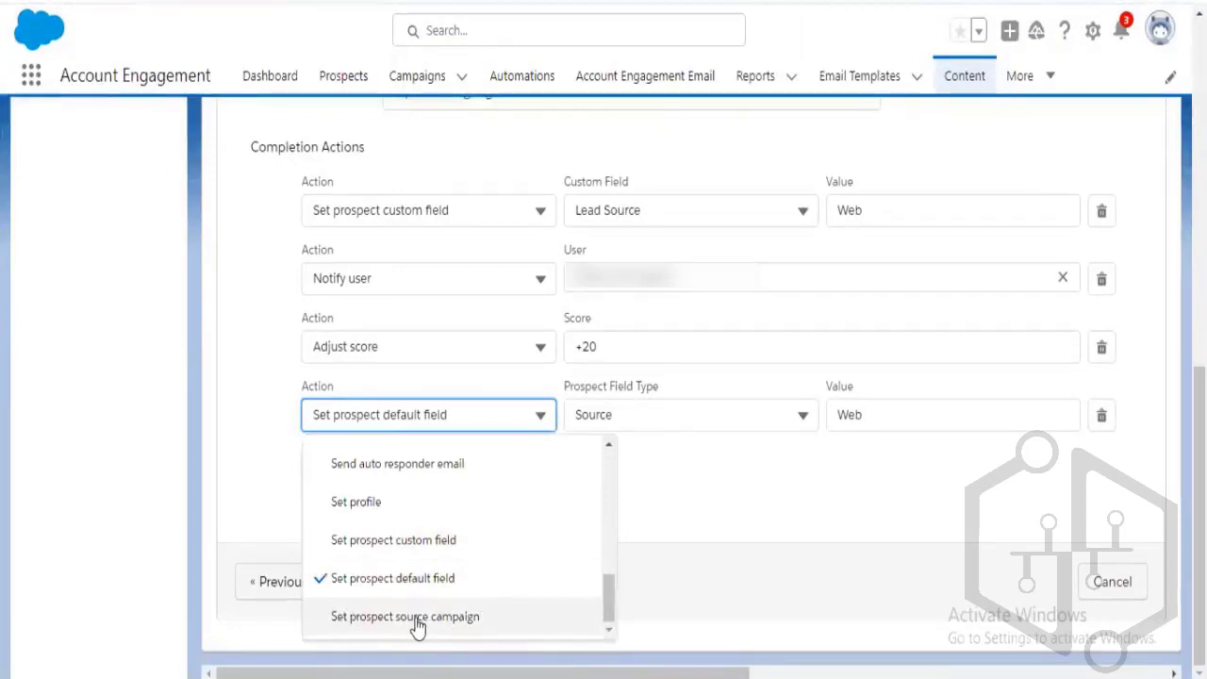
pyautogui.click(491, 620)
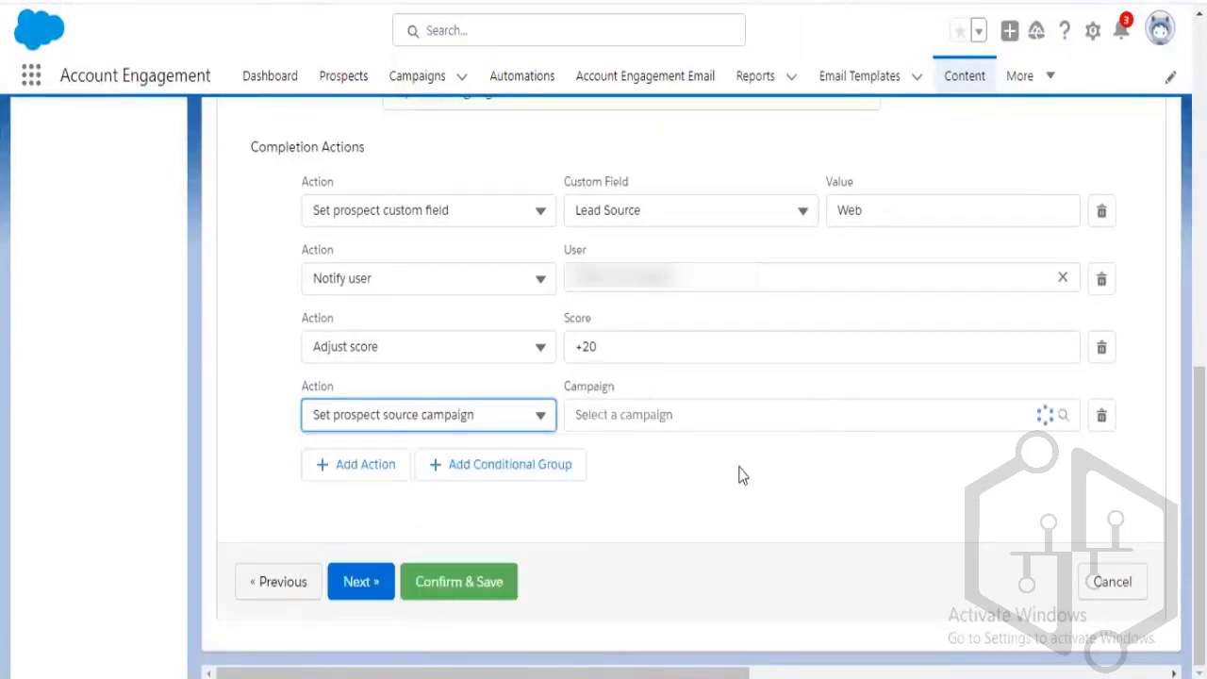
pyautogui.click(1064, 416)
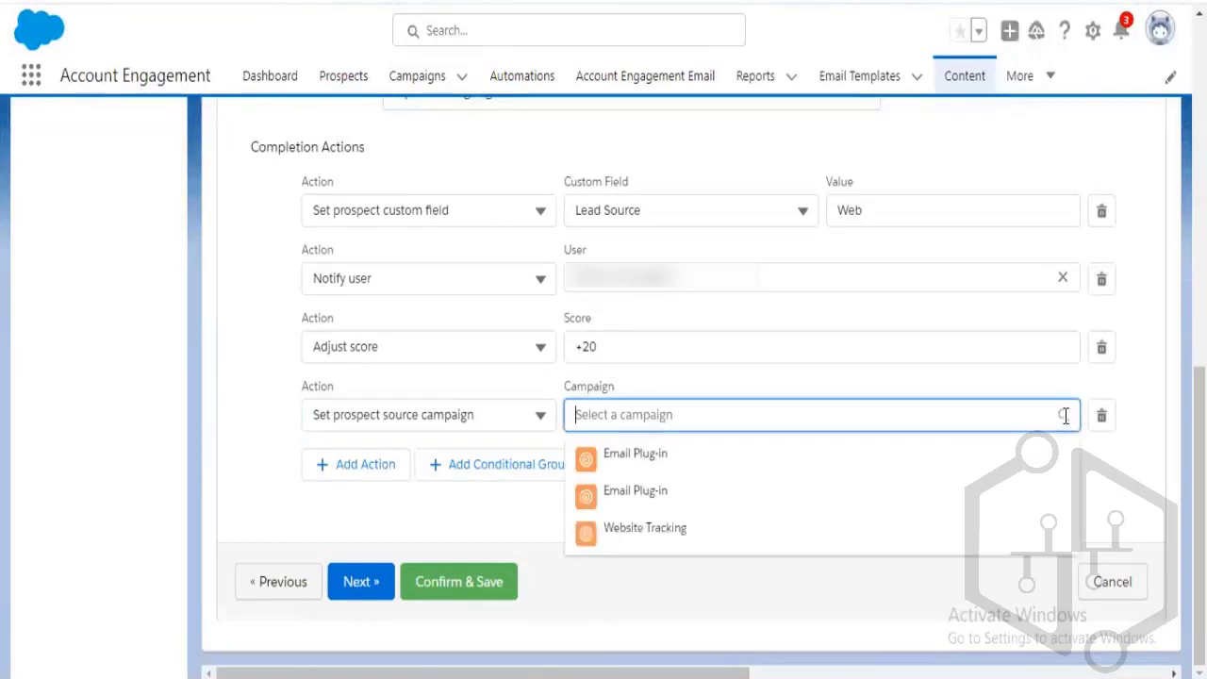
pyautogui.click(706, 531)
pyautogui.click(691, 492)
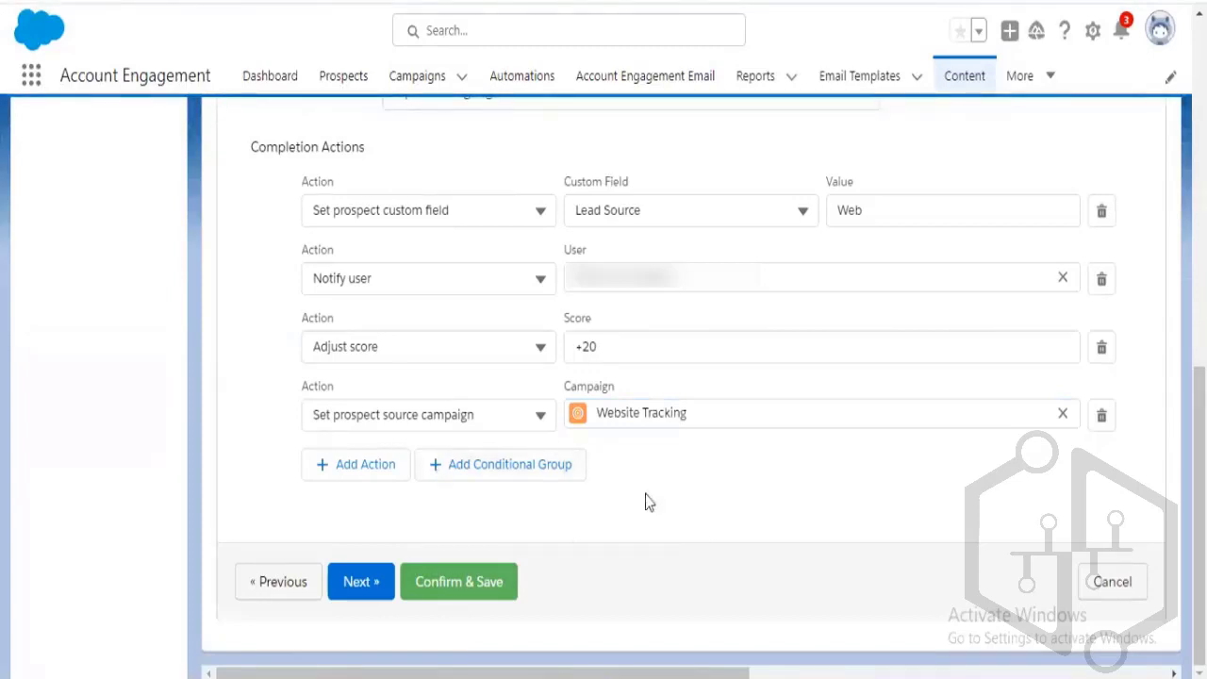
# Open the prospect from company Test in the prospects list and check the Source Campaign on its overview
pyautogui.scroll(1, 645, 497)
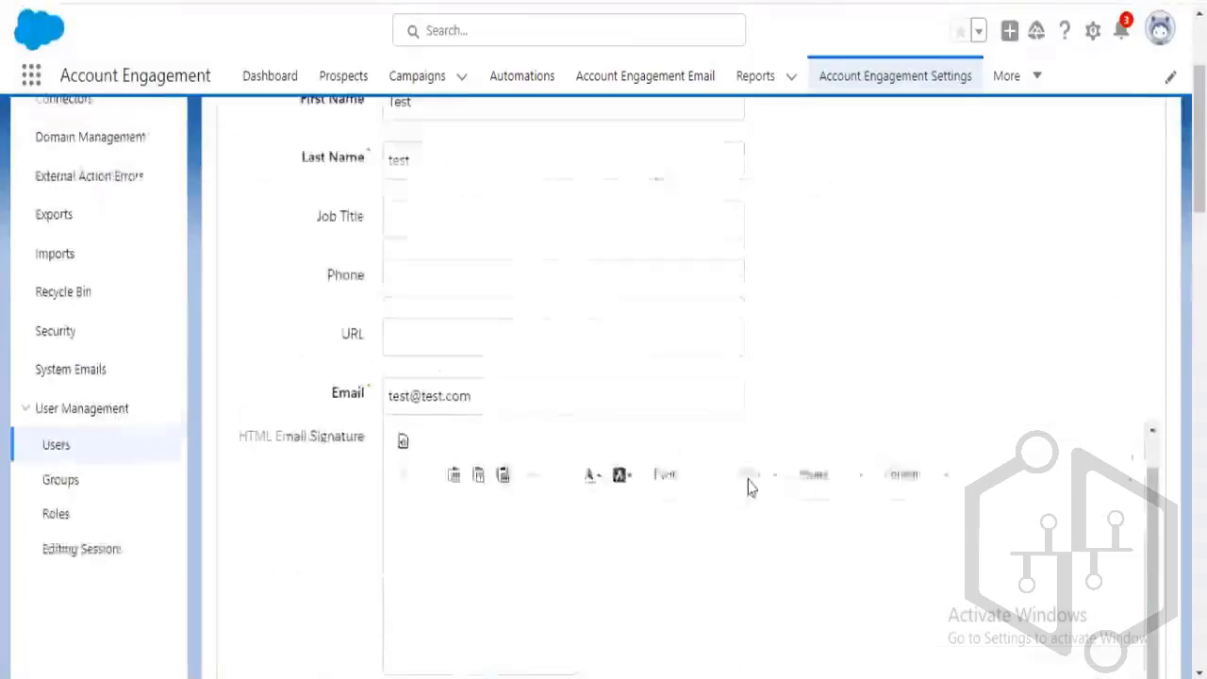
pyautogui.scroll(2, 1051, 404)
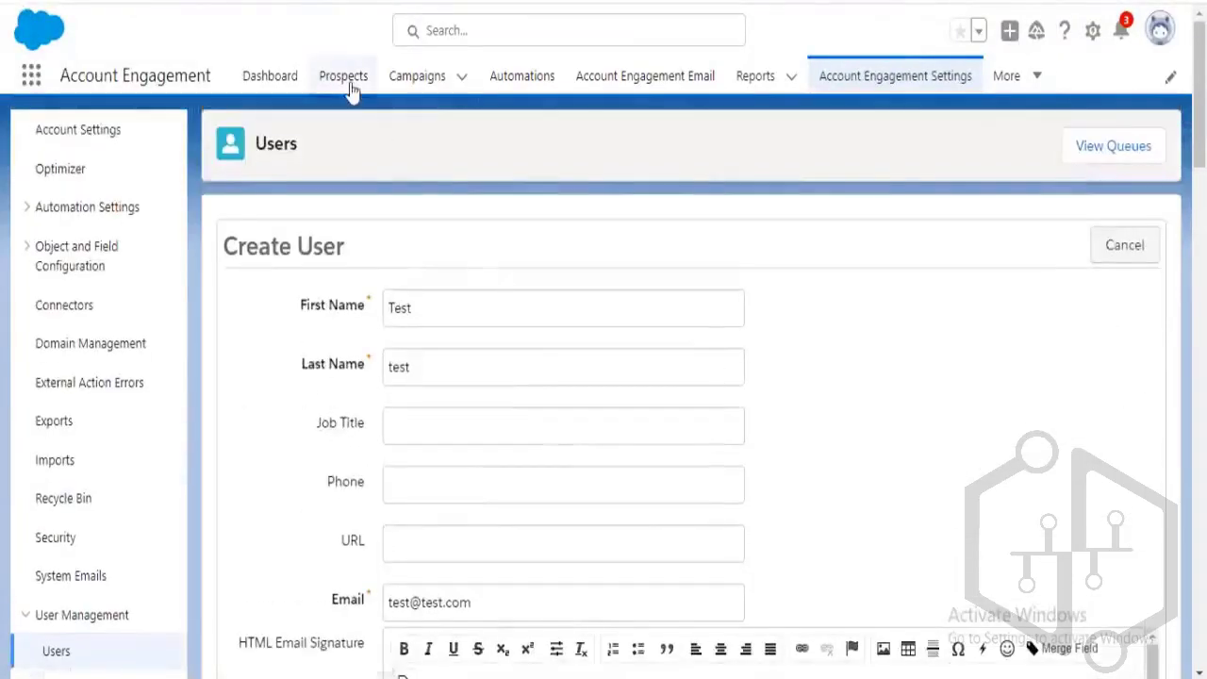
pyautogui.click(349, 87)
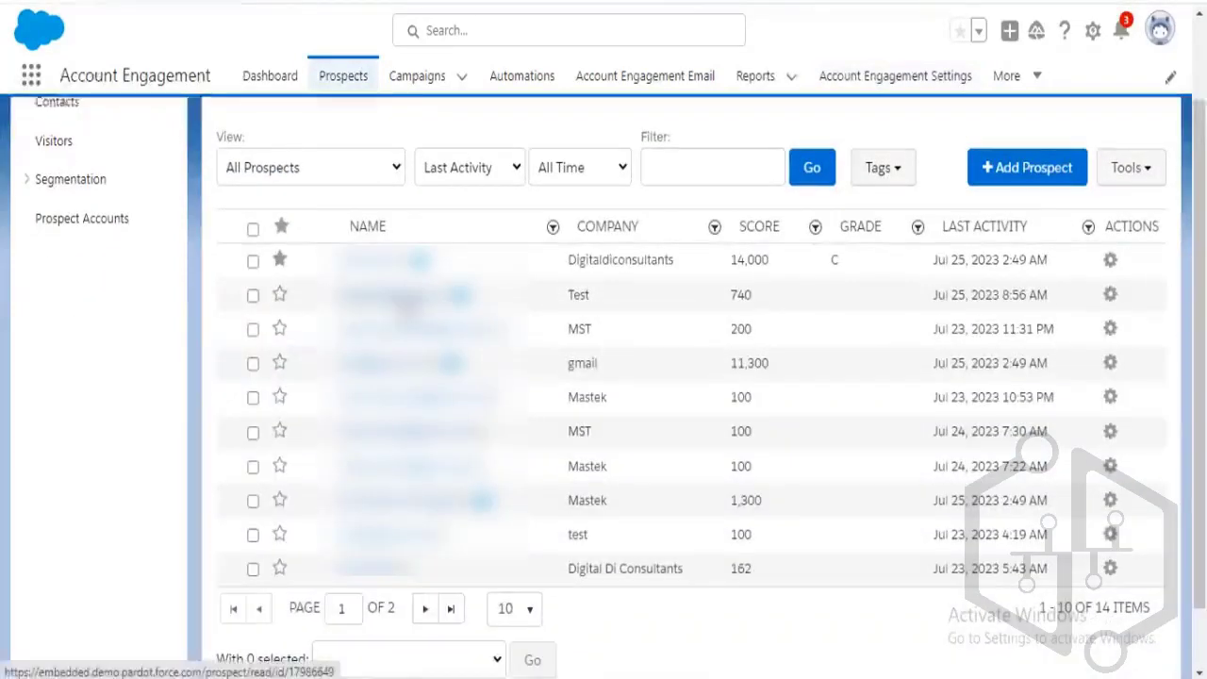
pyautogui.click(410, 303)
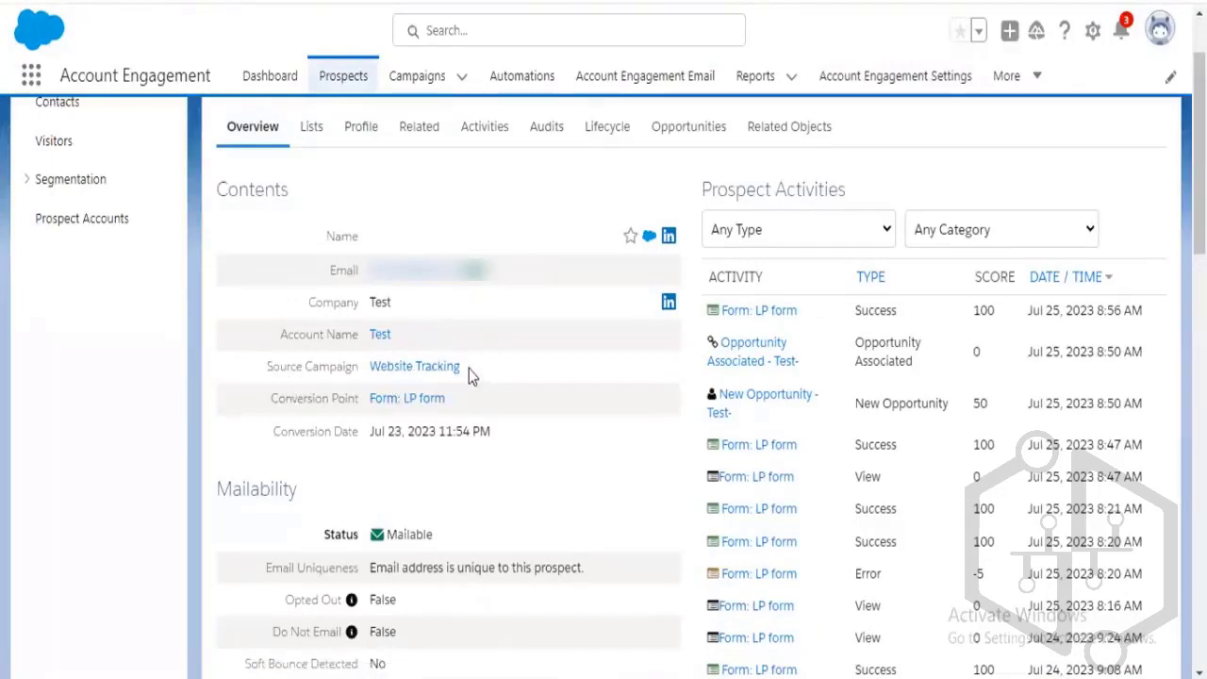
pyautogui.moveTo(461, 368); pyautogui.dragTo(372, 366)
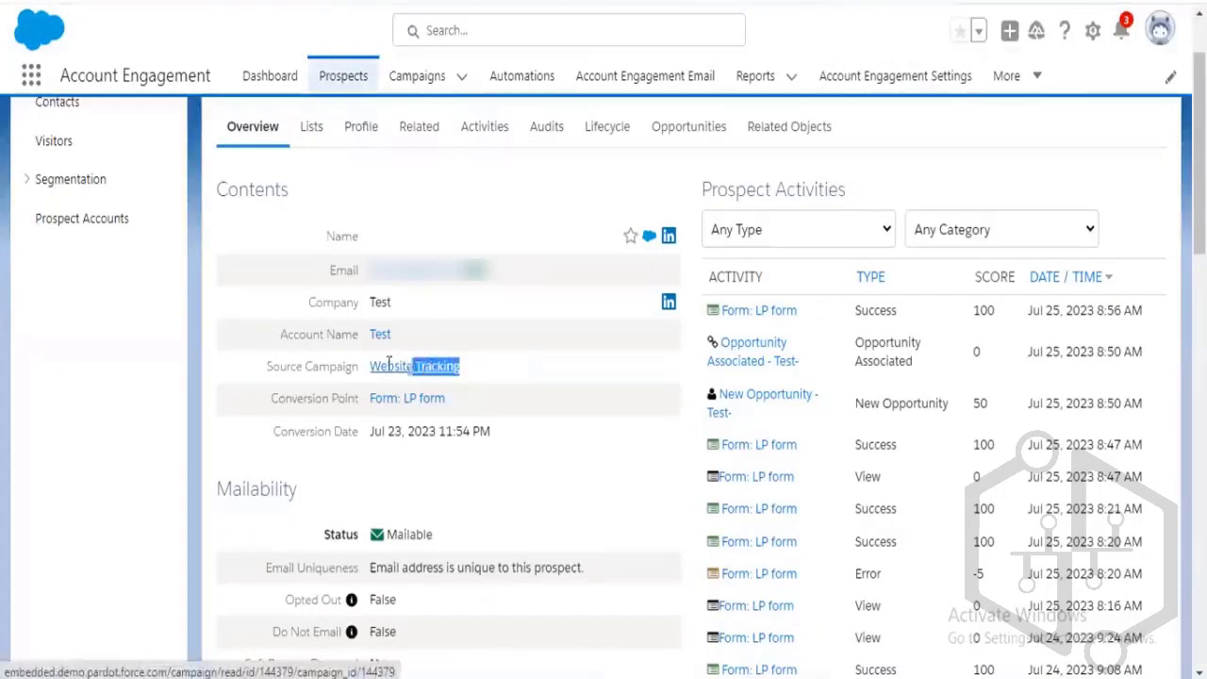
pyautogui.click(530, 378)
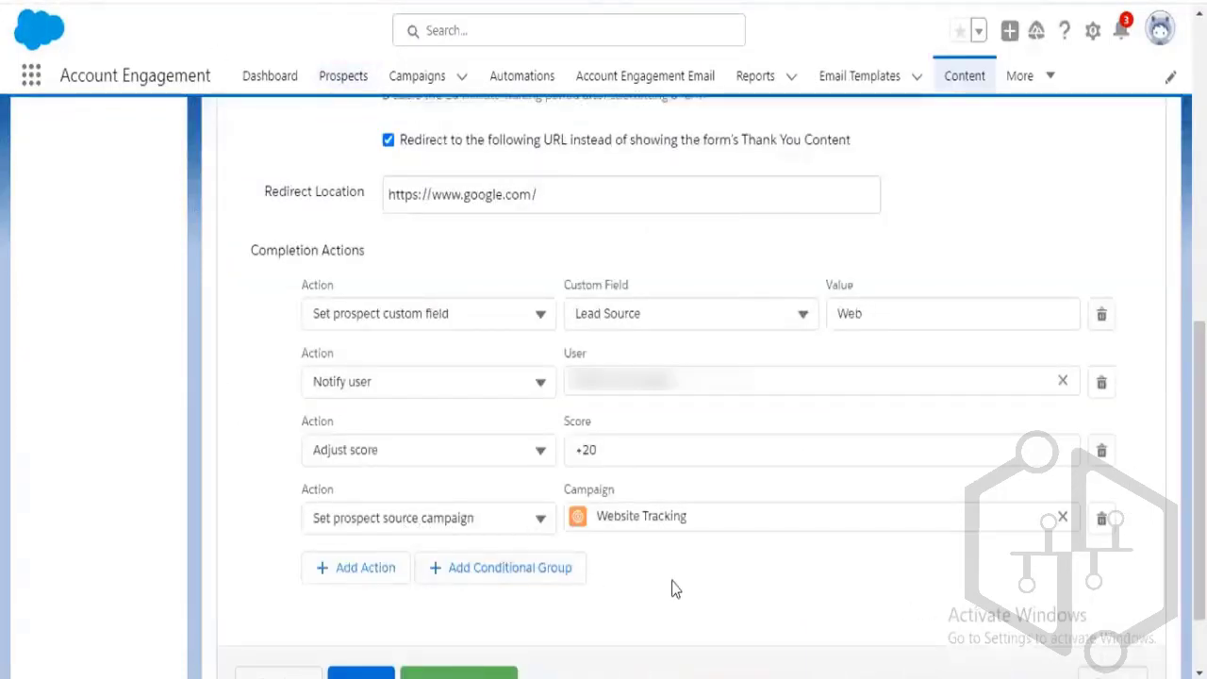
# Add a conditional group that takes action when Prospect Assigned User is the first user offered
pyautogui.scroll(-1, 636, 585)
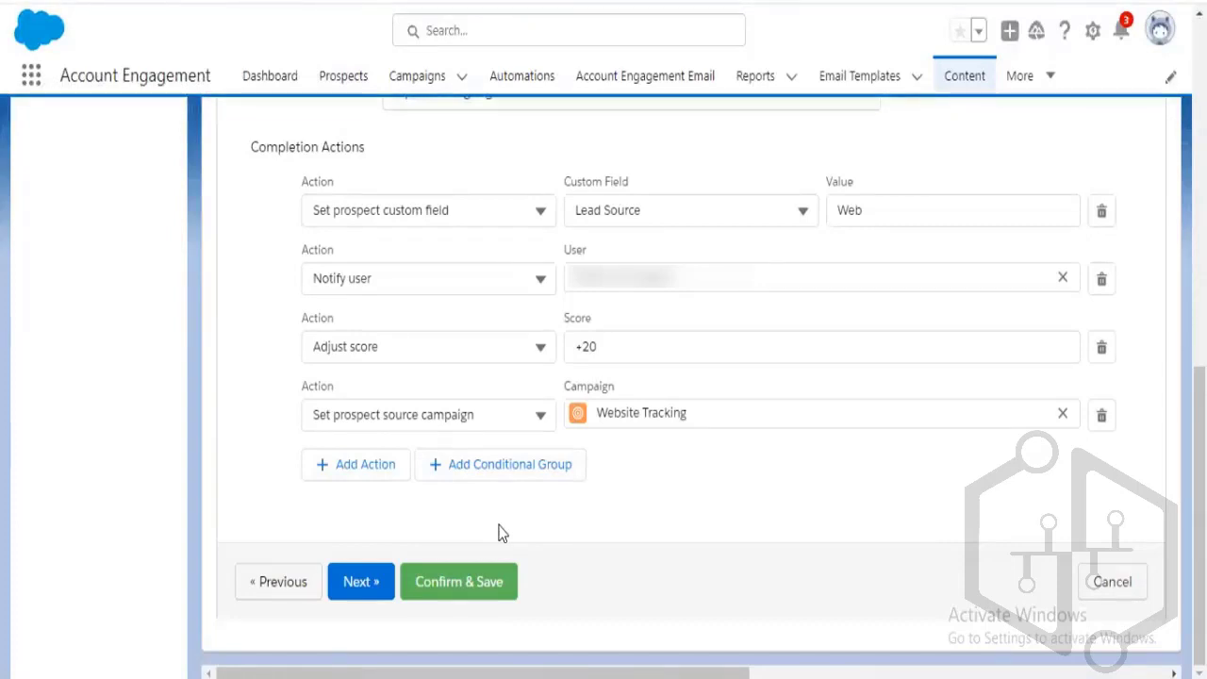
pyautogui.click(504, 467)
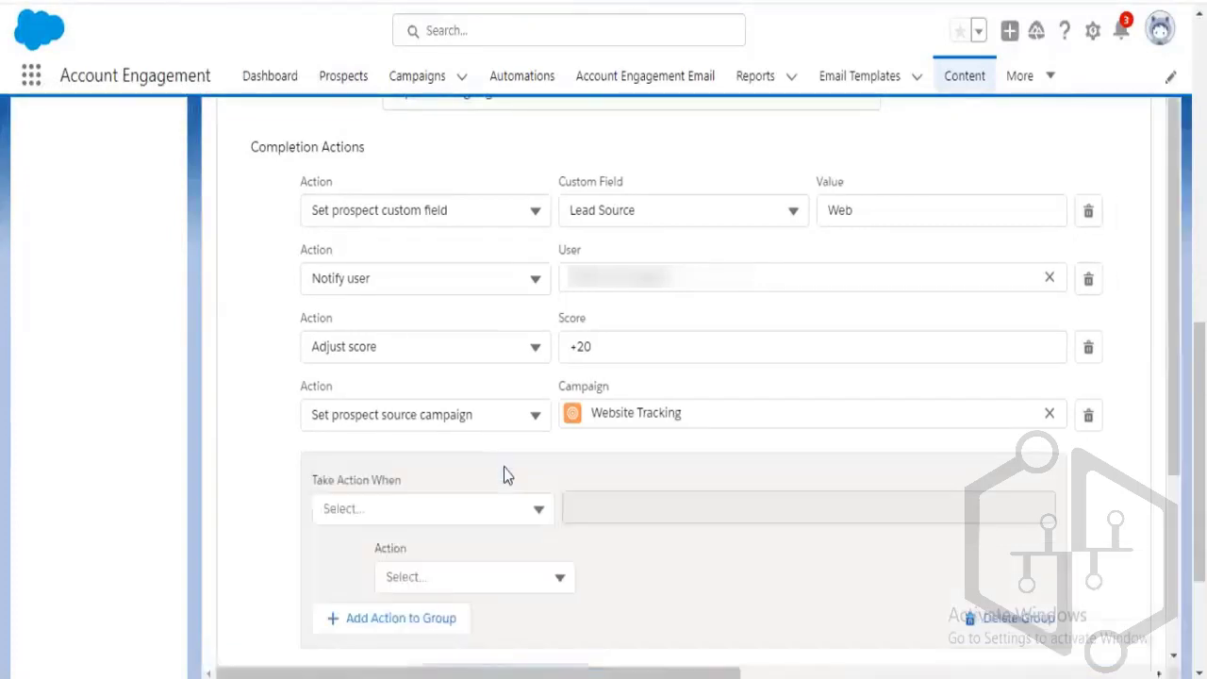
pyautogui.scroll(-1, 261, 487)
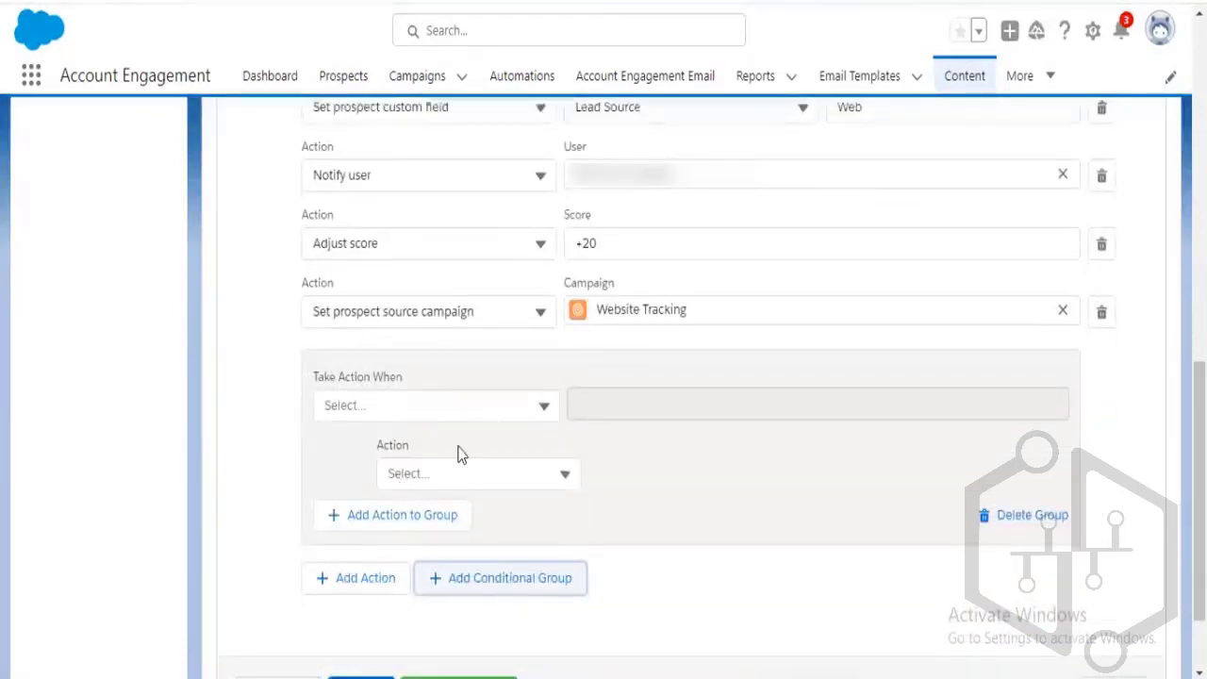
pyautogui.click(531, 407)
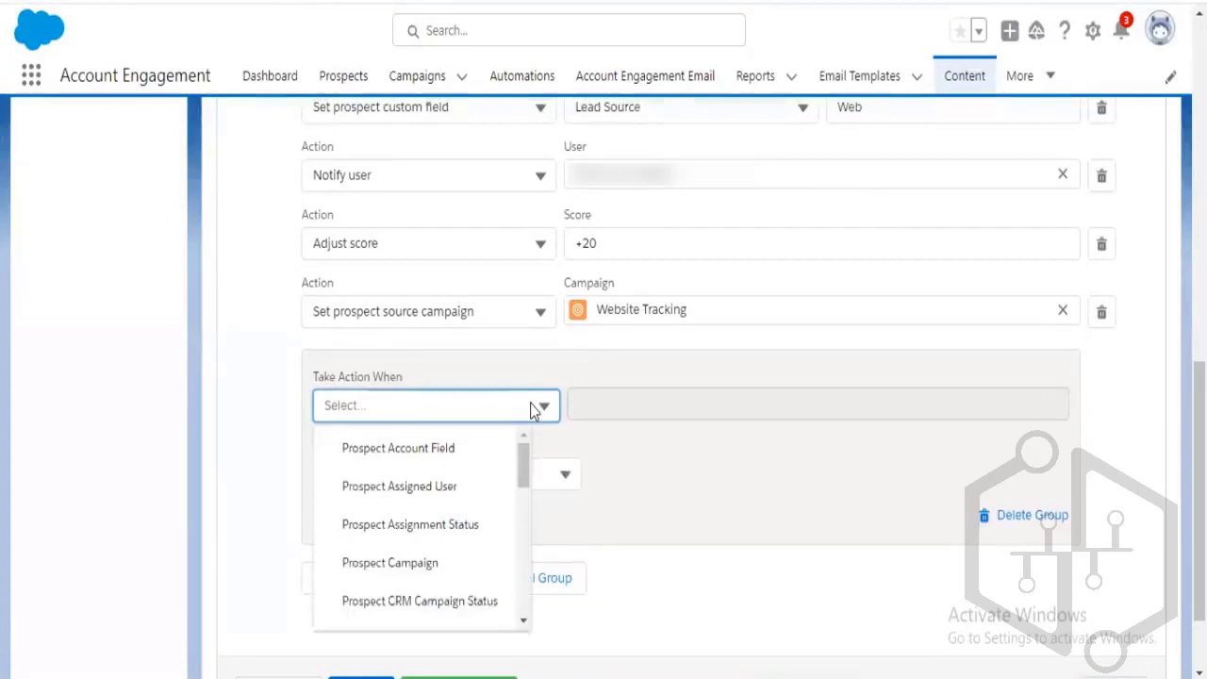
pyautogui.click(471, 485)
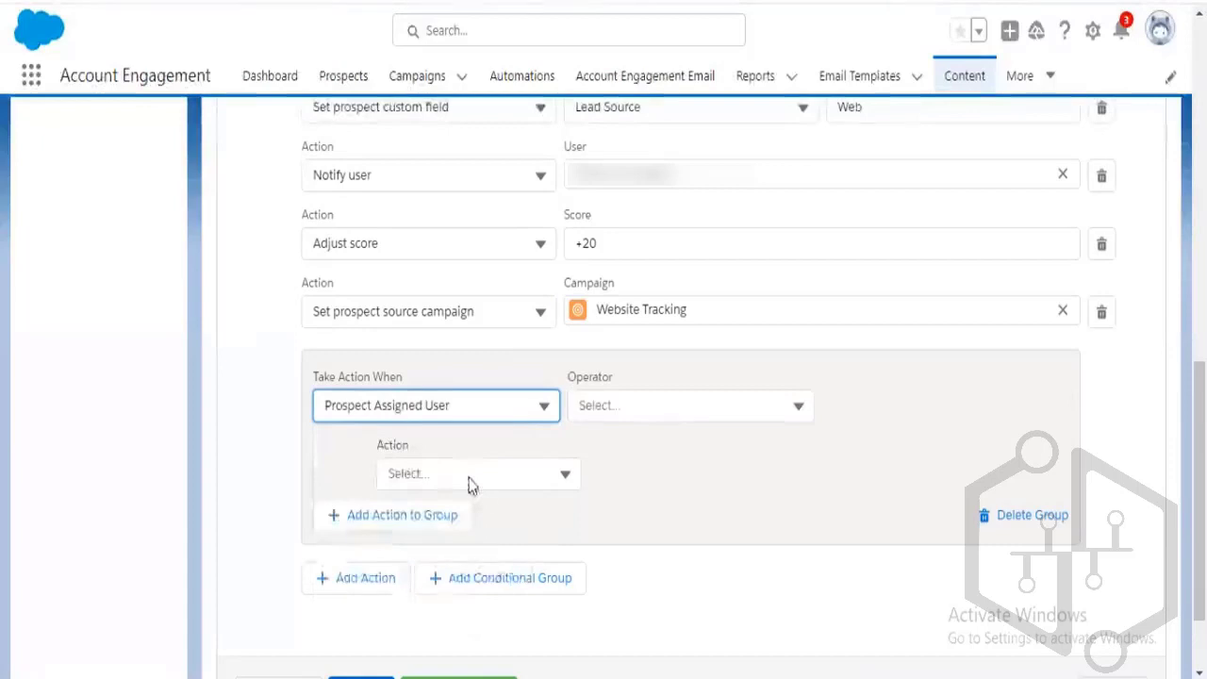
pyautogui.click(776, 408)
pyautogui.click(660, 460)
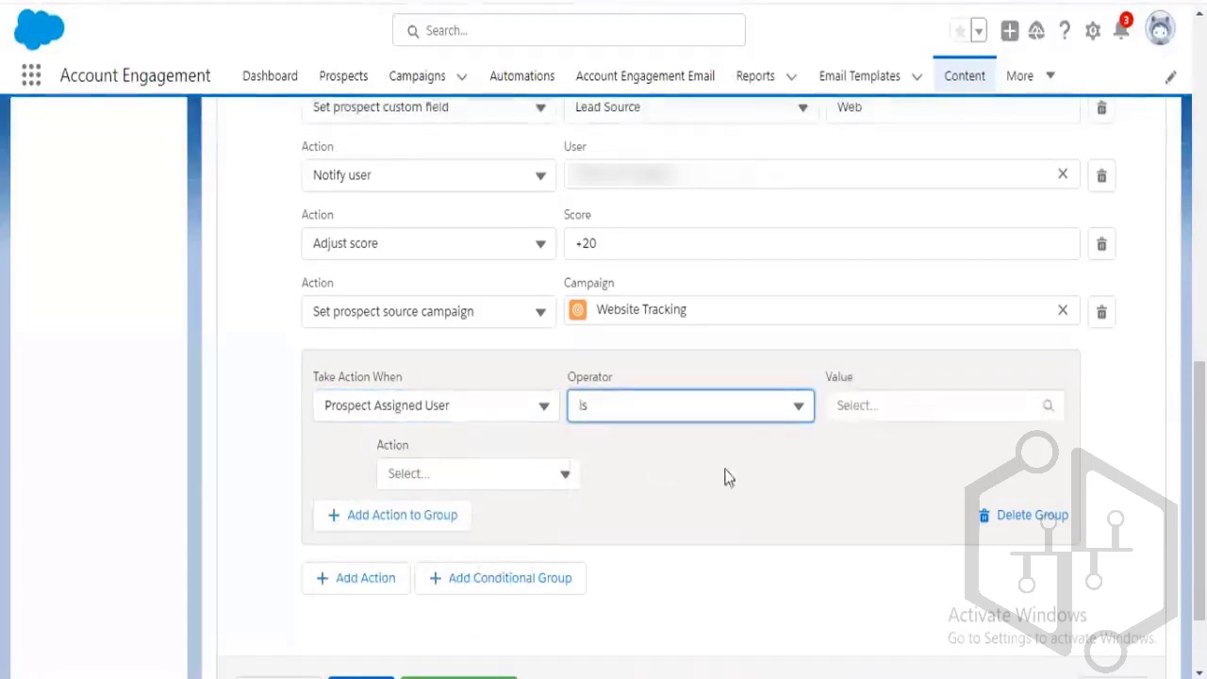
pyautogui.click(1045, 404)
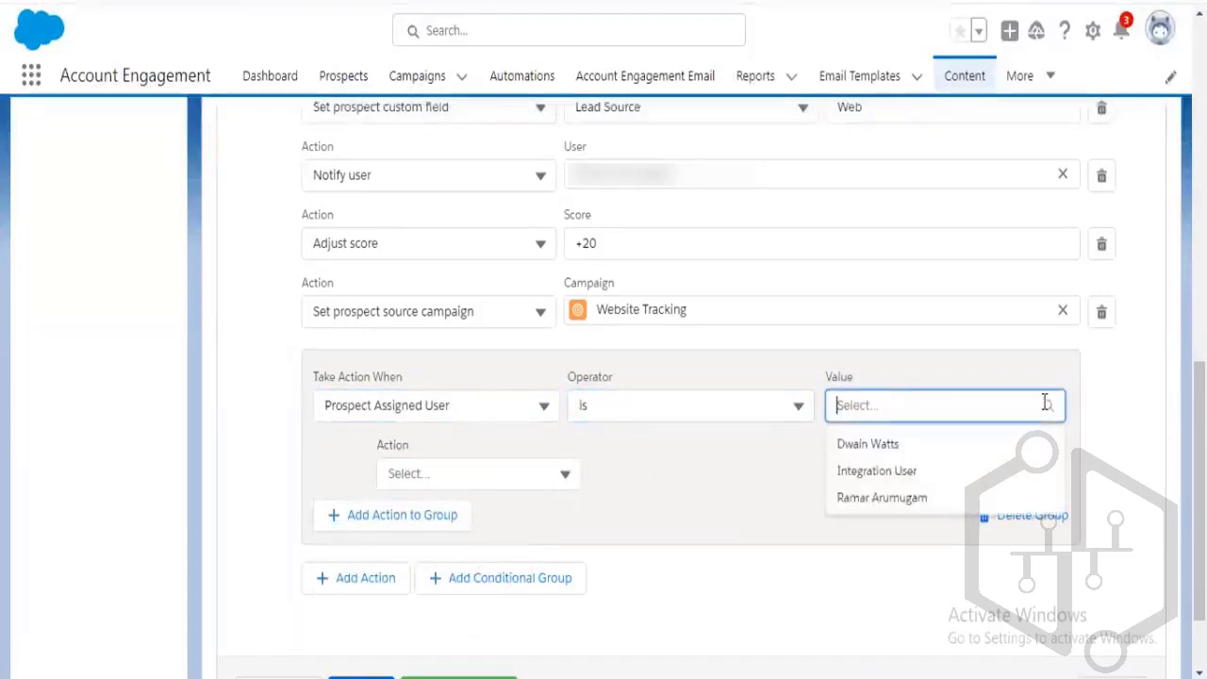
pyautogui.click(909, 447)
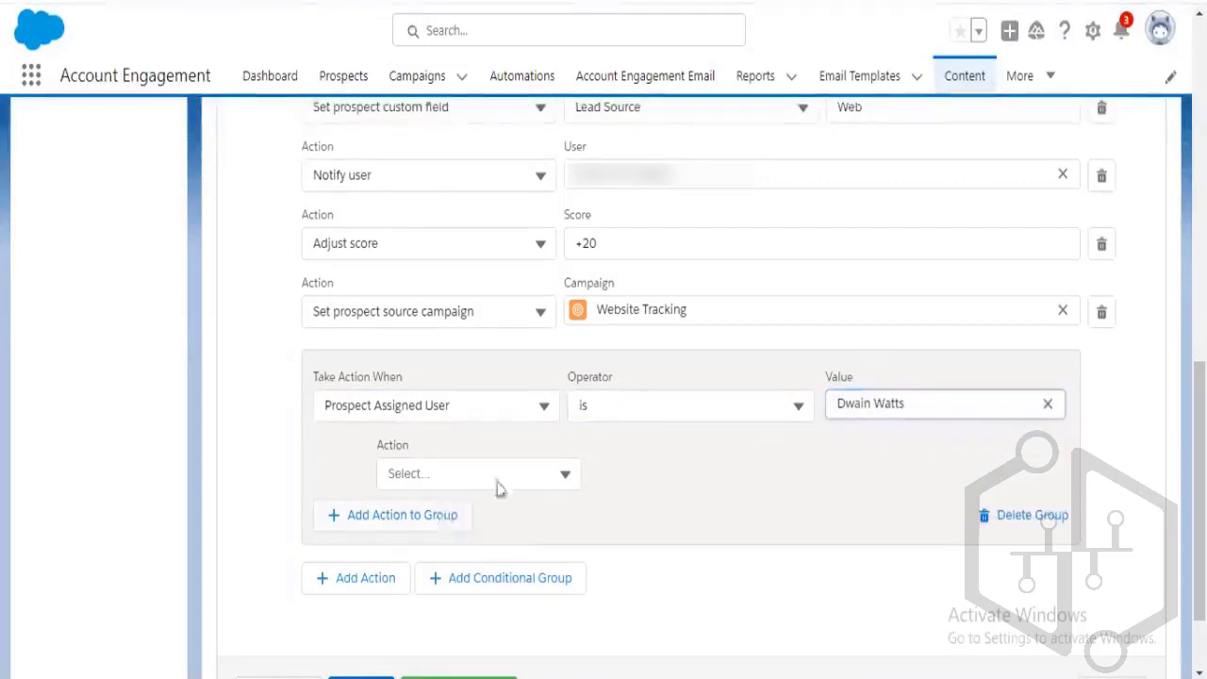
# Set the conditional group's action to Adjust score with a score of +50
pyautogui.click(576, 478)
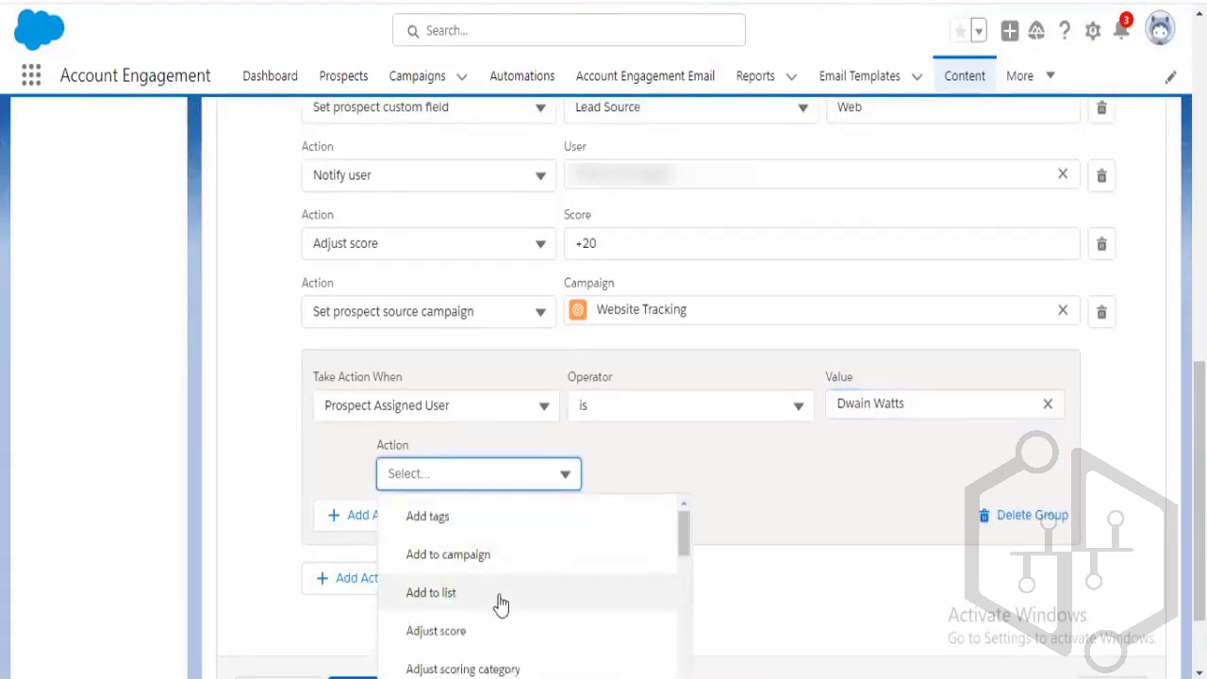
pyautogui.click(501, 633)
pyautogui.click(671, 484)
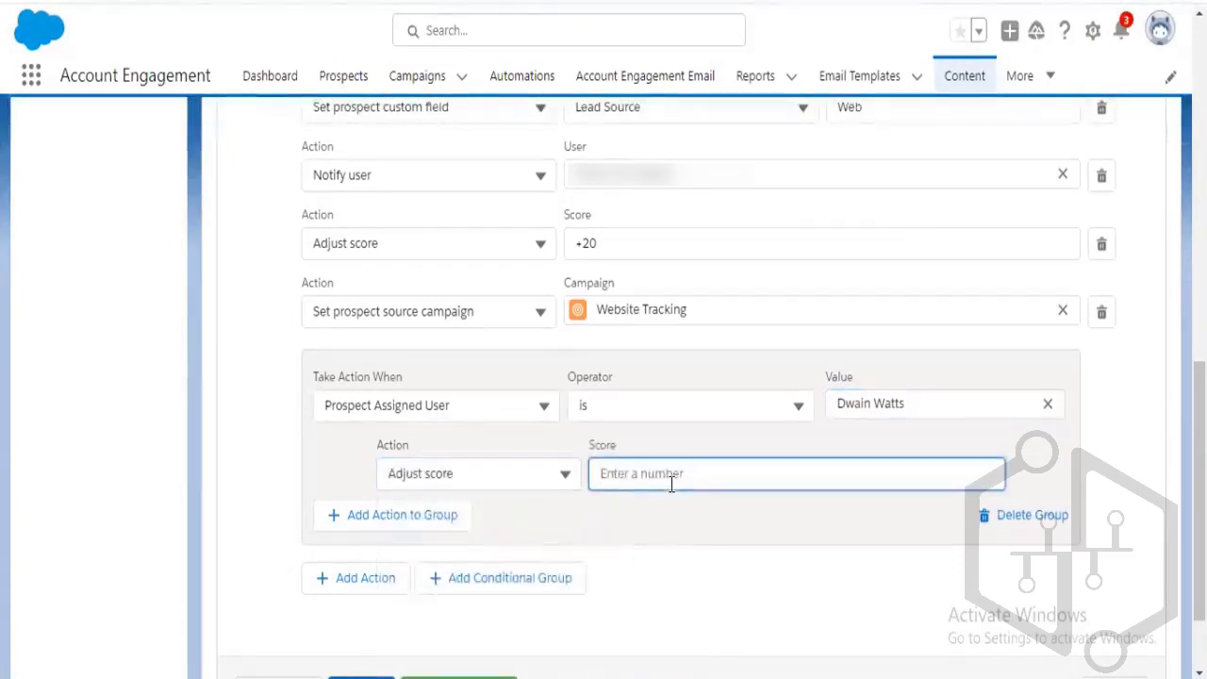
pyautogui.write('+50')
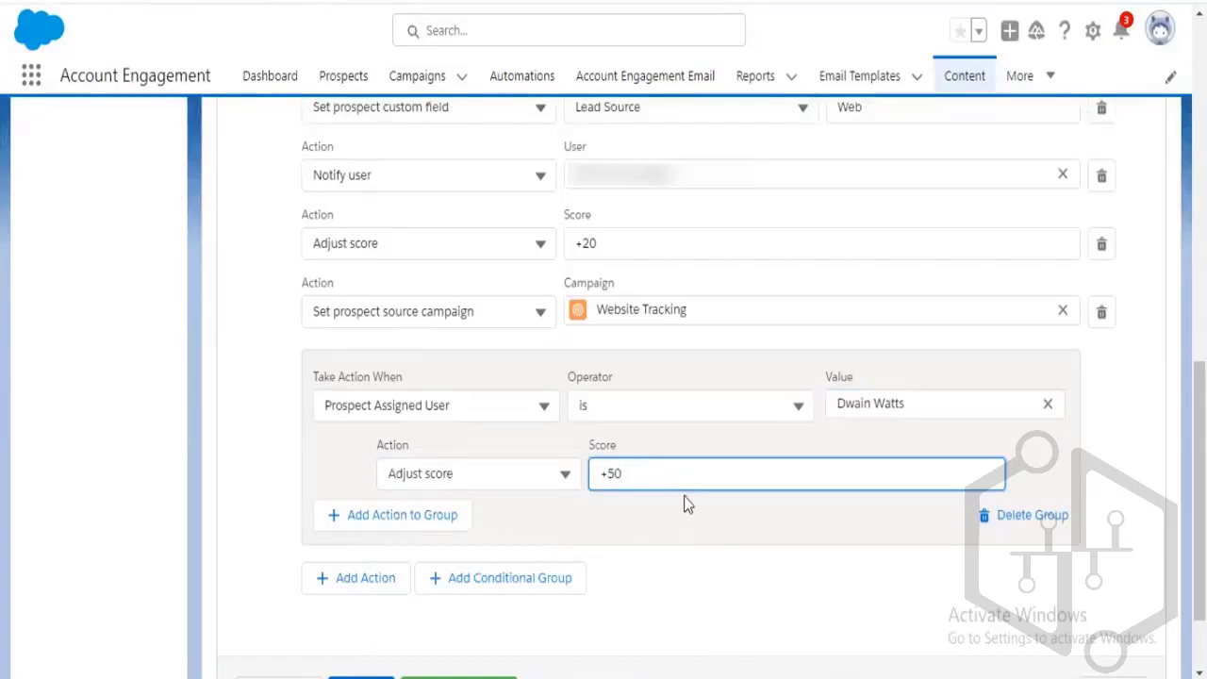
pyautogui.click(686, 517)
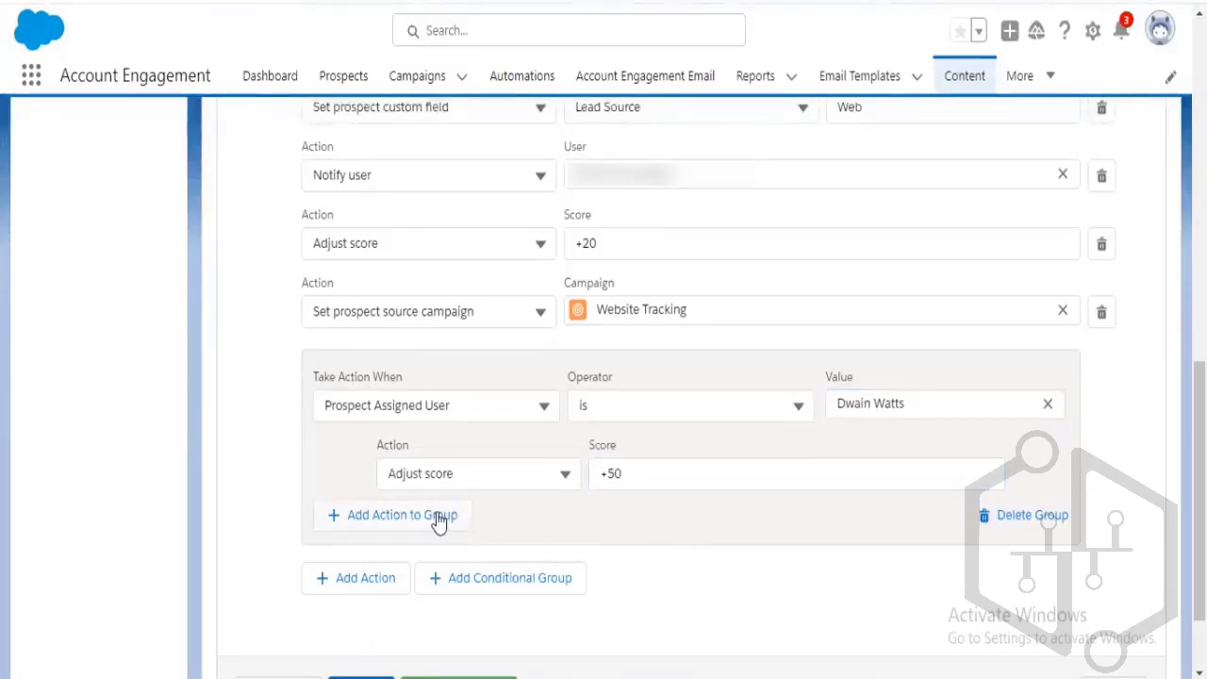
pyautogui.click(437, 517)
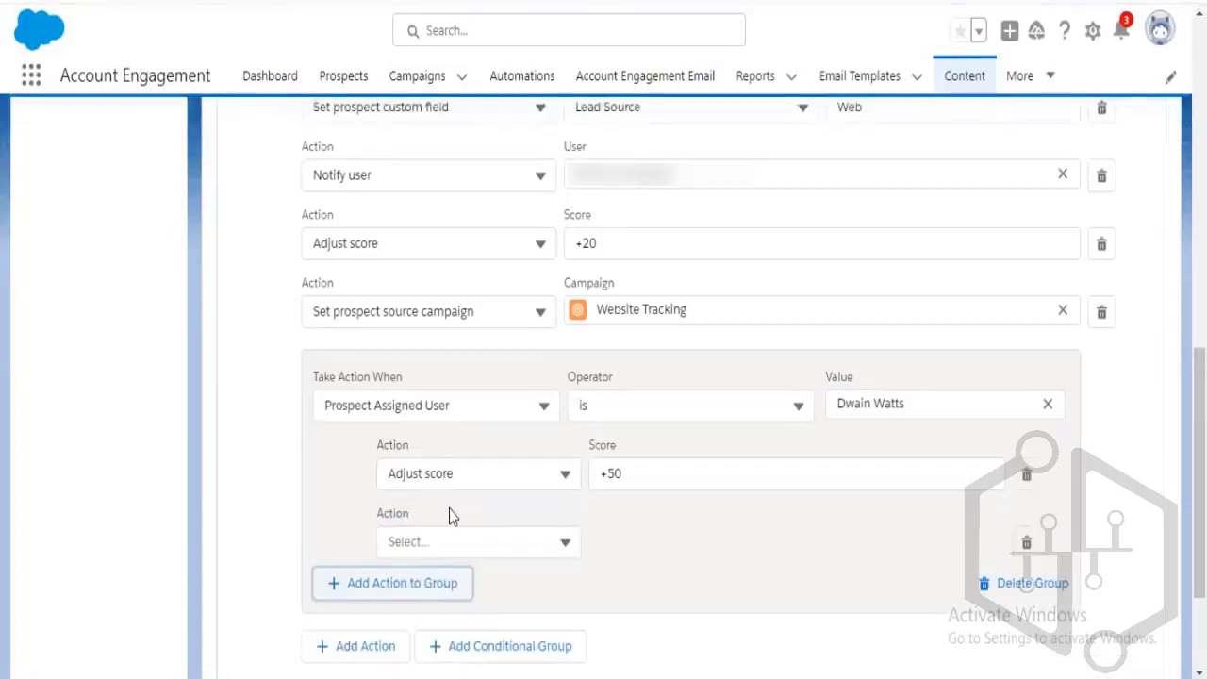
pyautogui.scroll(-1, 481, 509)
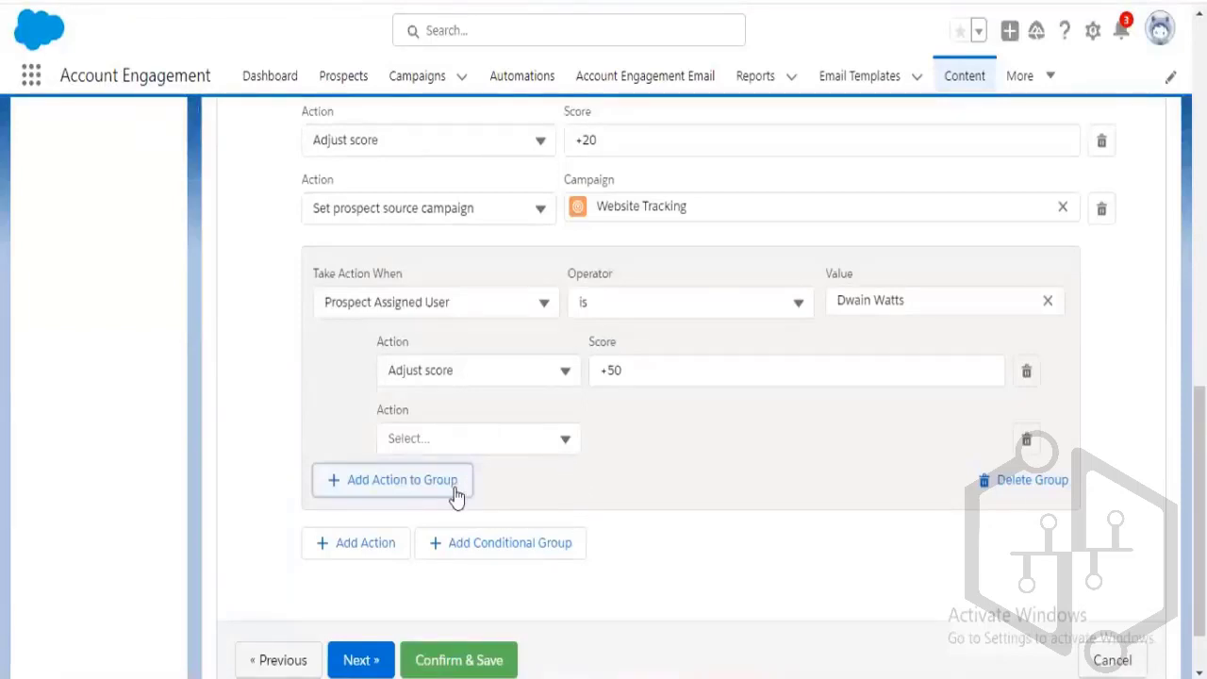
pyautogui.click(1025, 445)
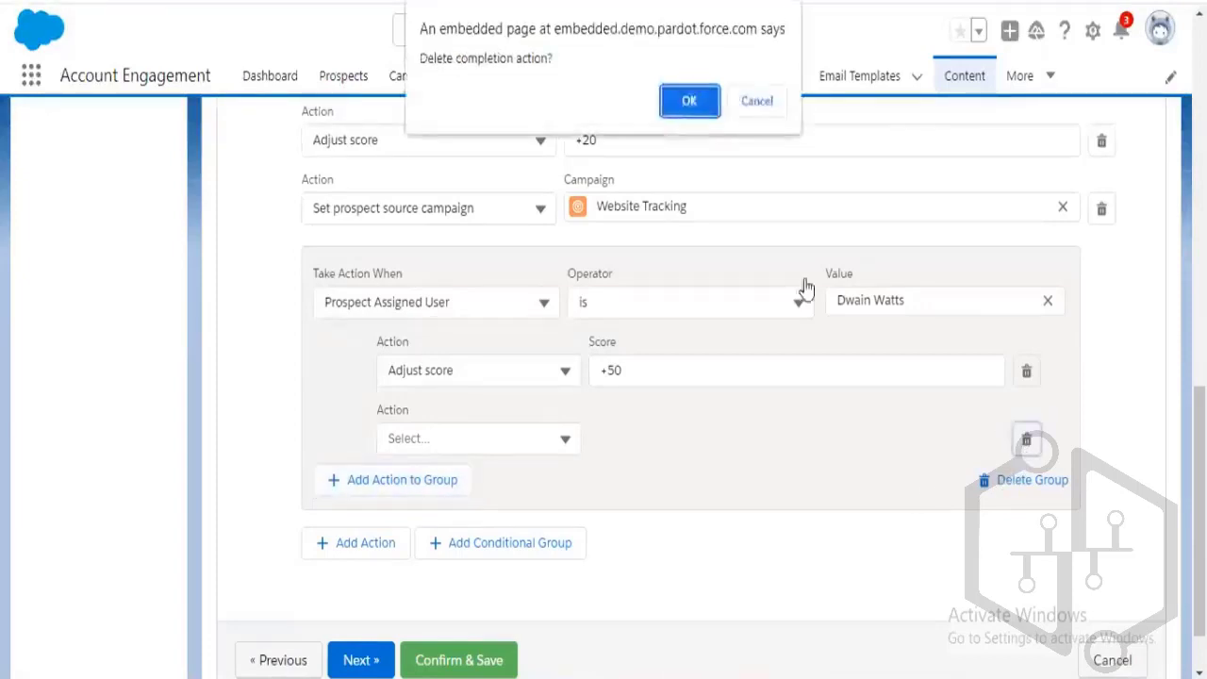
pyautogui.click(689, 101)
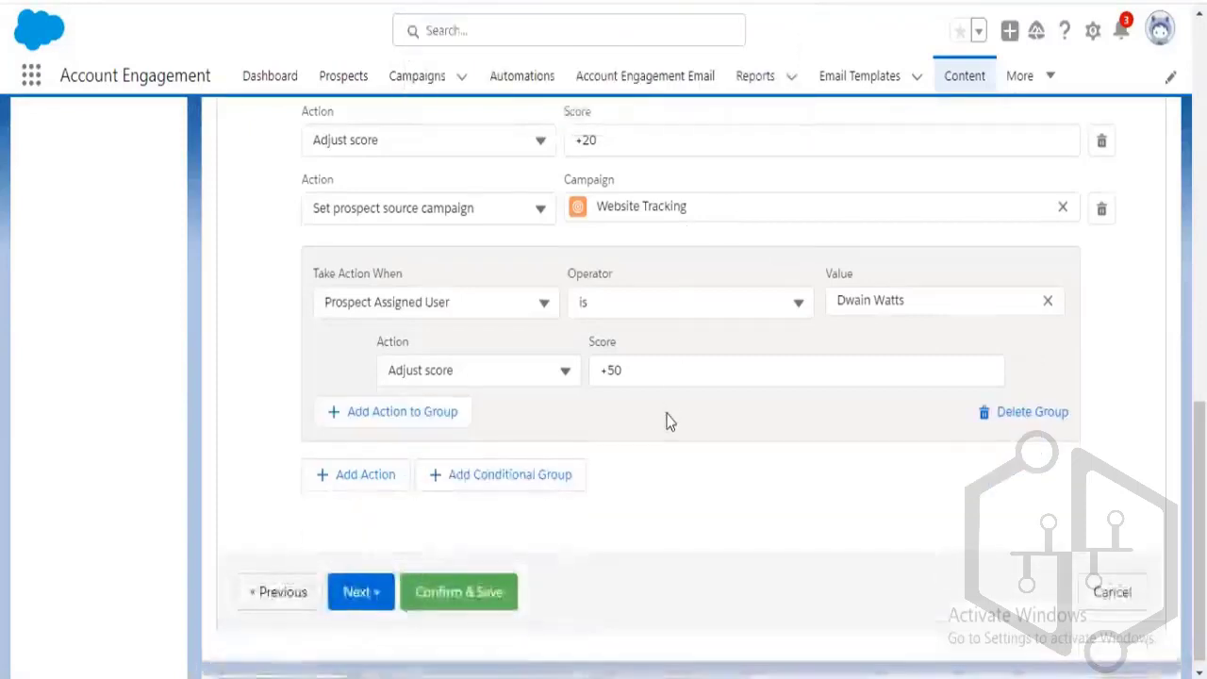
# Add a second action to the conditional group that adds the prospect to the Partners list
pyautogui.scroll(2, 666, 421)
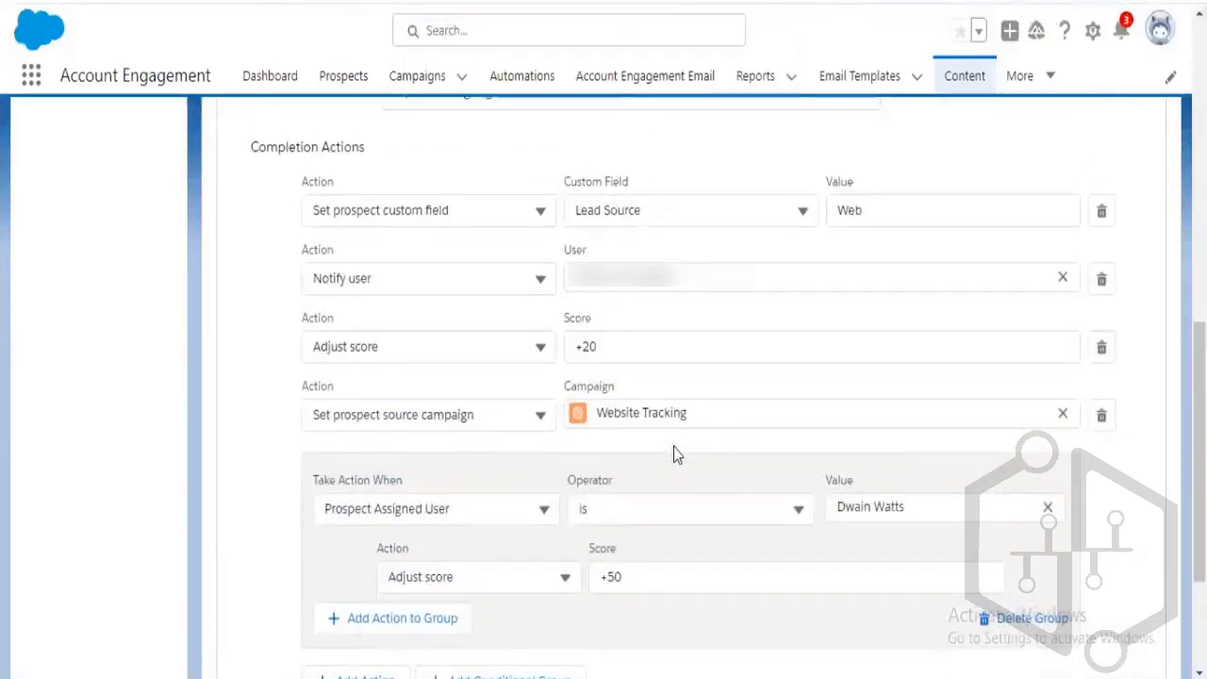
pyautogui.scroll(-1, 673, 453)
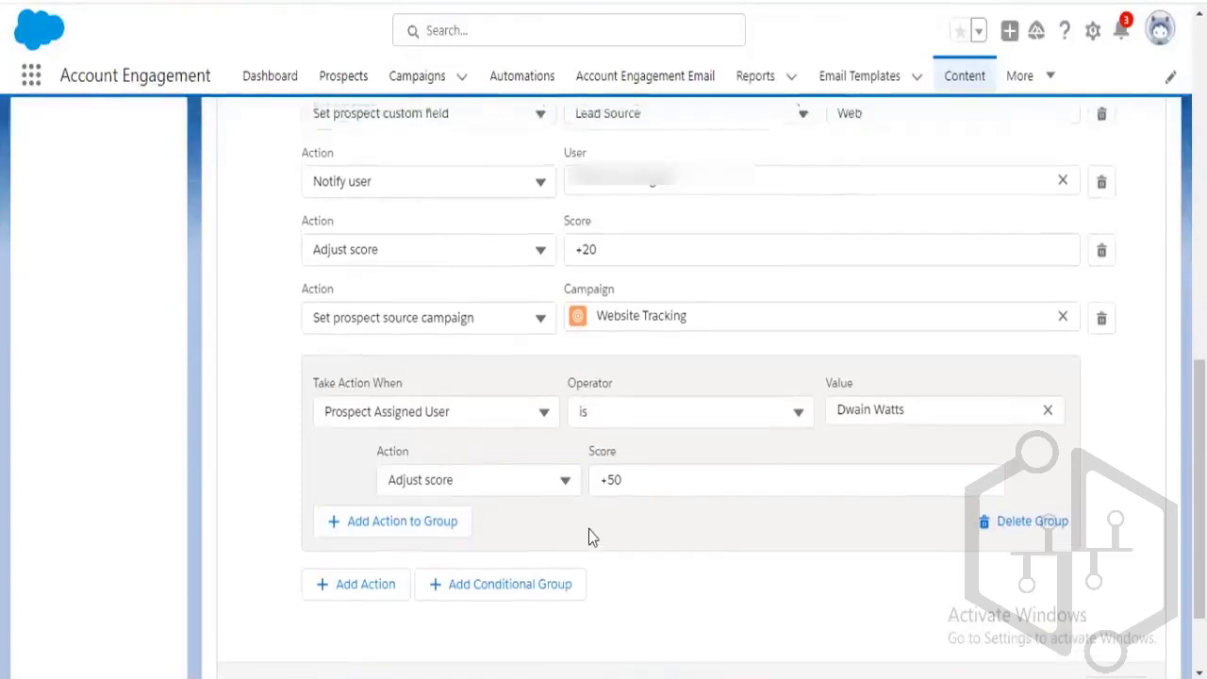
pyautogui.scroll(1, 588, 531)
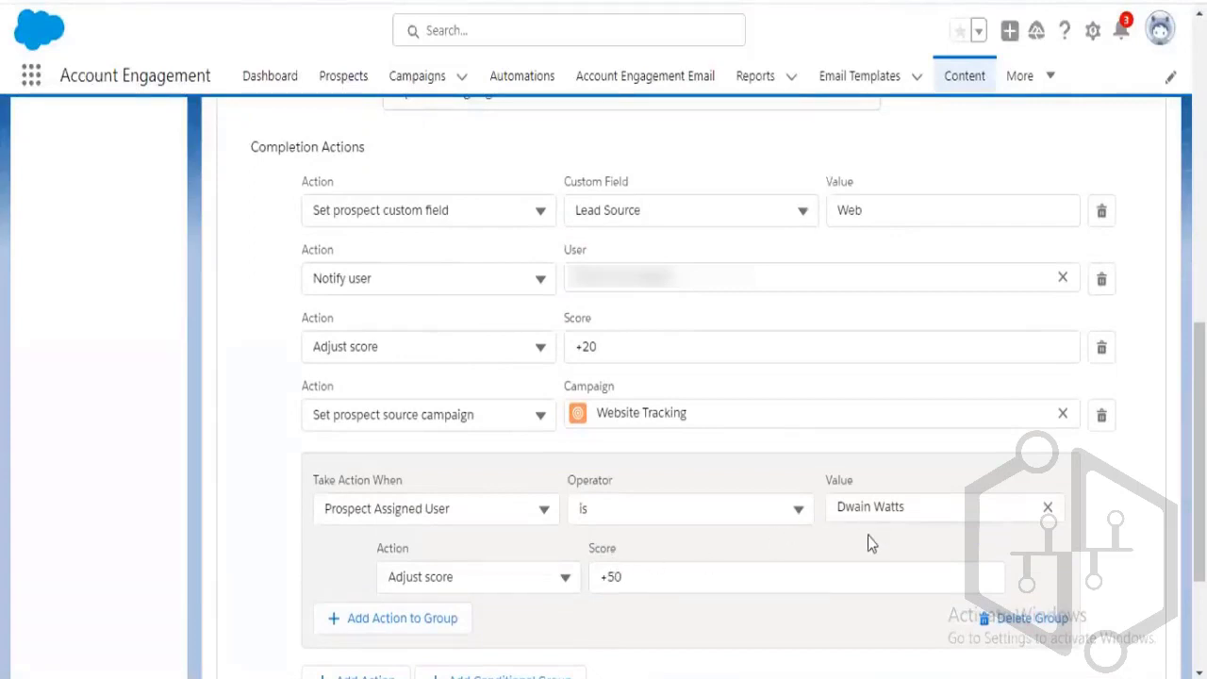
pyautogui.scroll(-1, 779, 563)
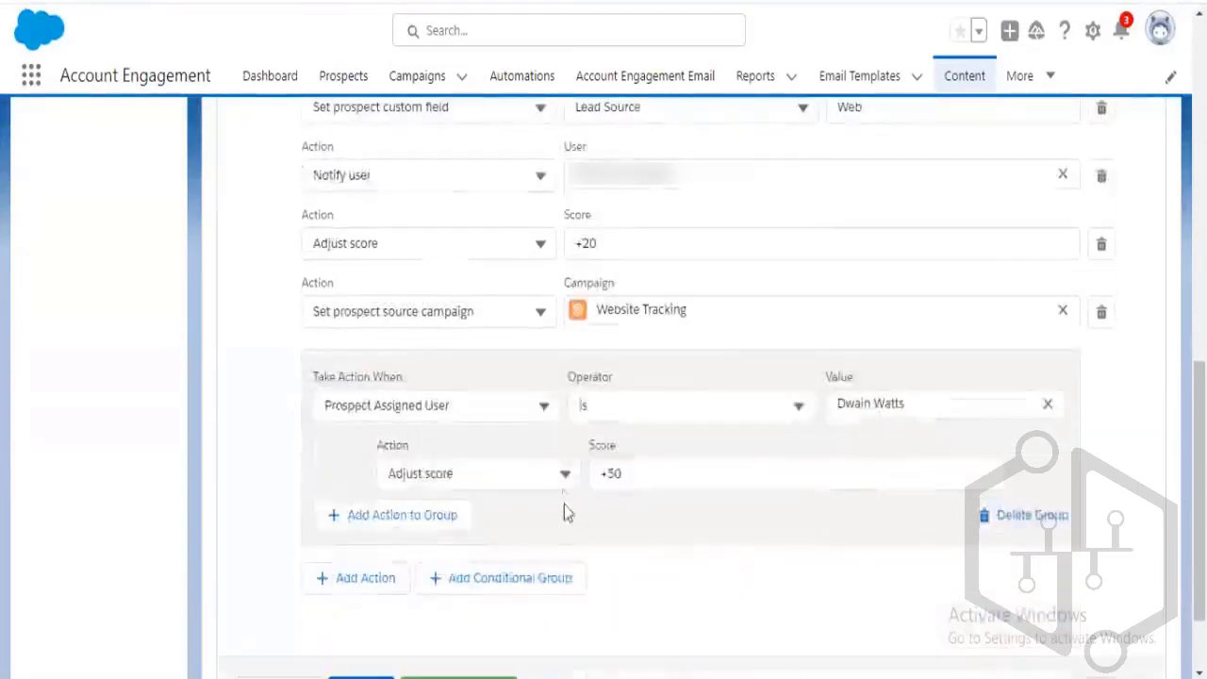
pyautogui.click(438, 519)
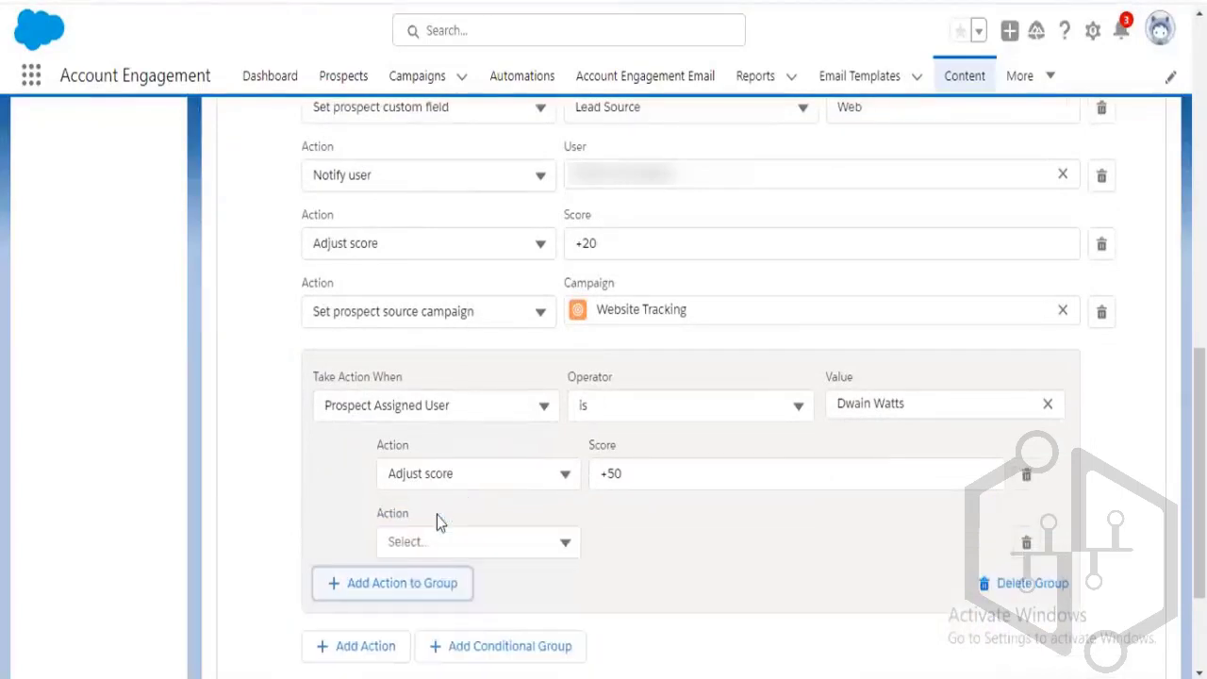
pyautogui.click(565, 542)
pyautogui.scroll(-1, 738, 525)
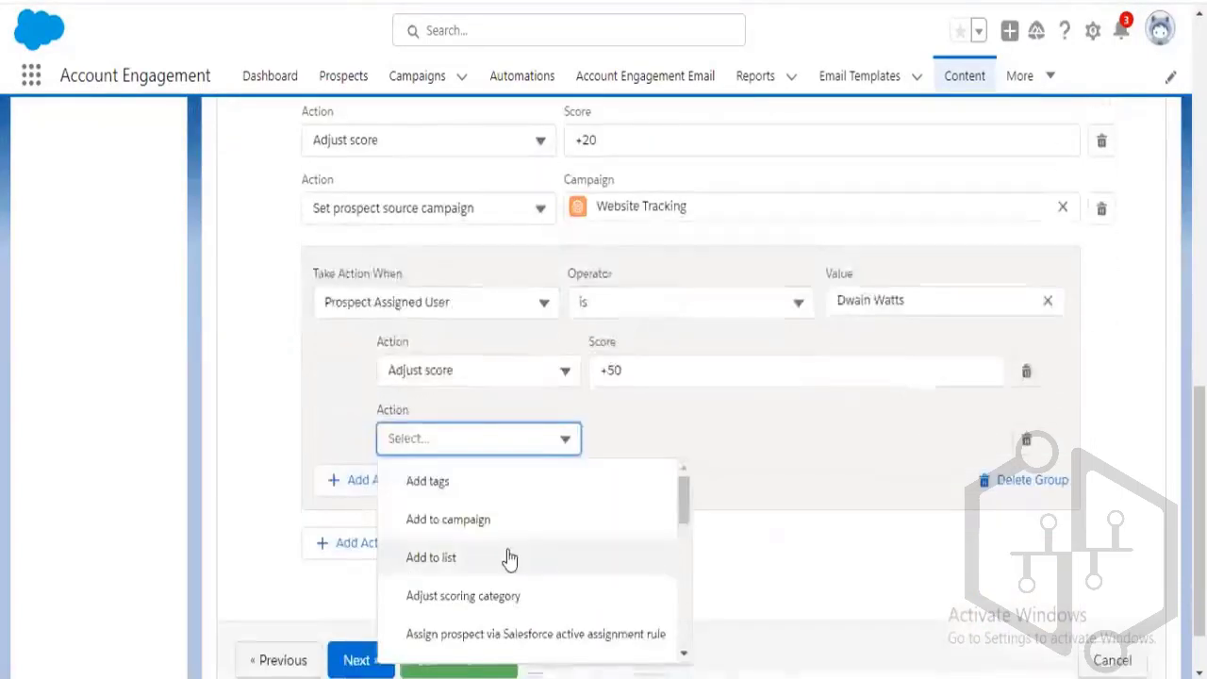
pyautogui.click(509, 558)
pyautogui.click(985, 441)
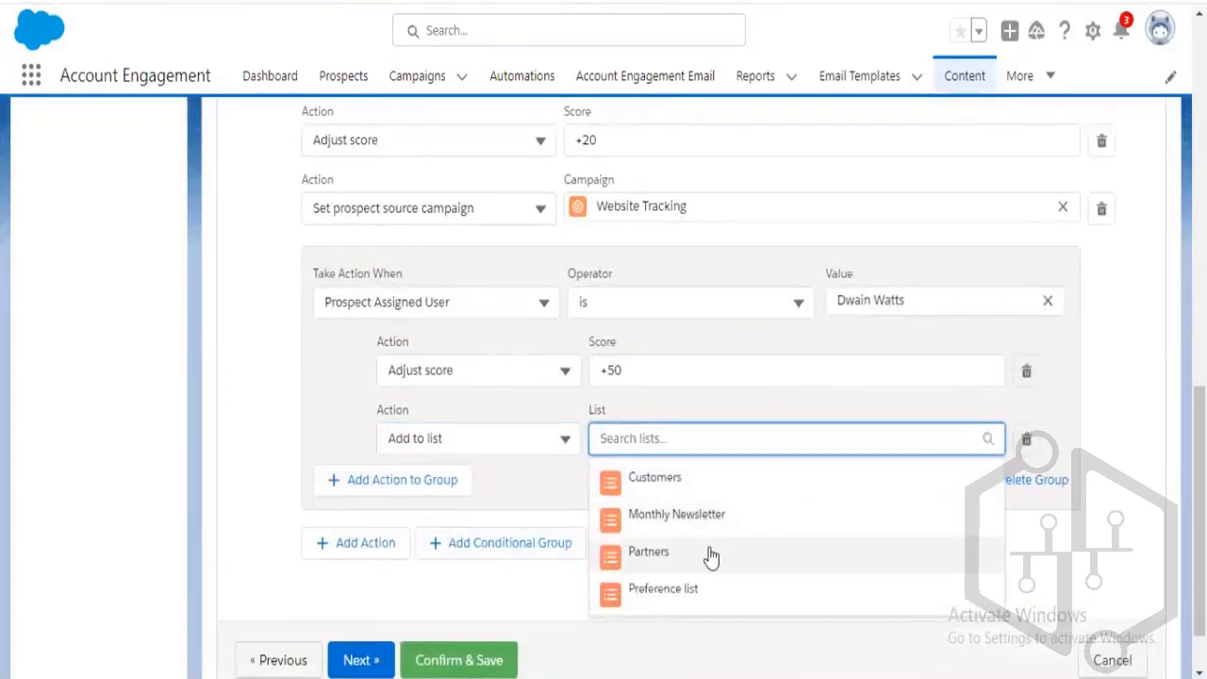
pyautogui.click(709, 555)
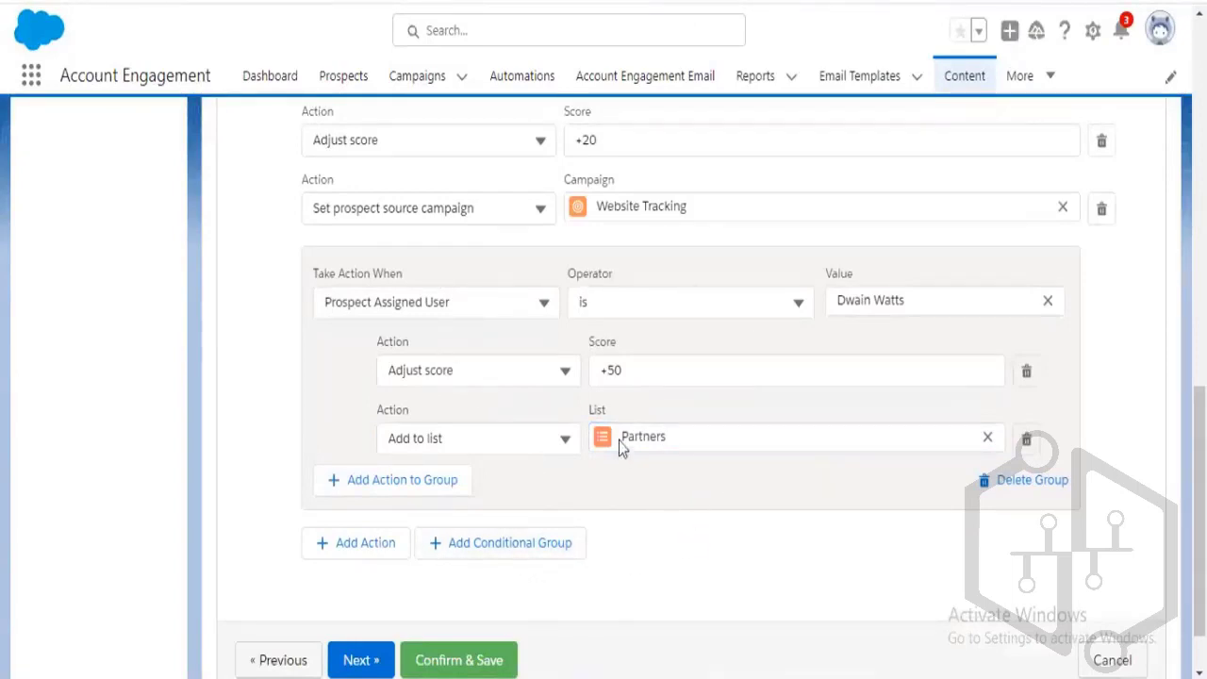
# Clear the conditional group's Prospect Assigned User value and select the first user offered again
pyautogui.scroll(1, 708, 512)
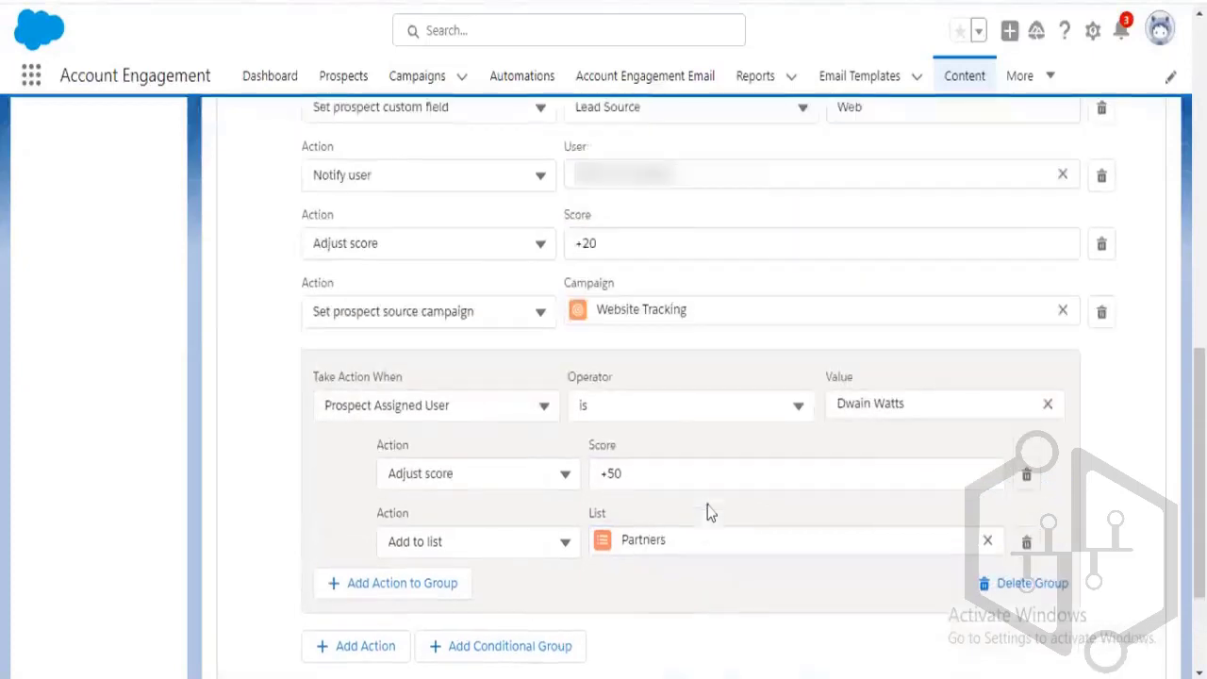
pyautogui.scroll(-1, 546, 460)
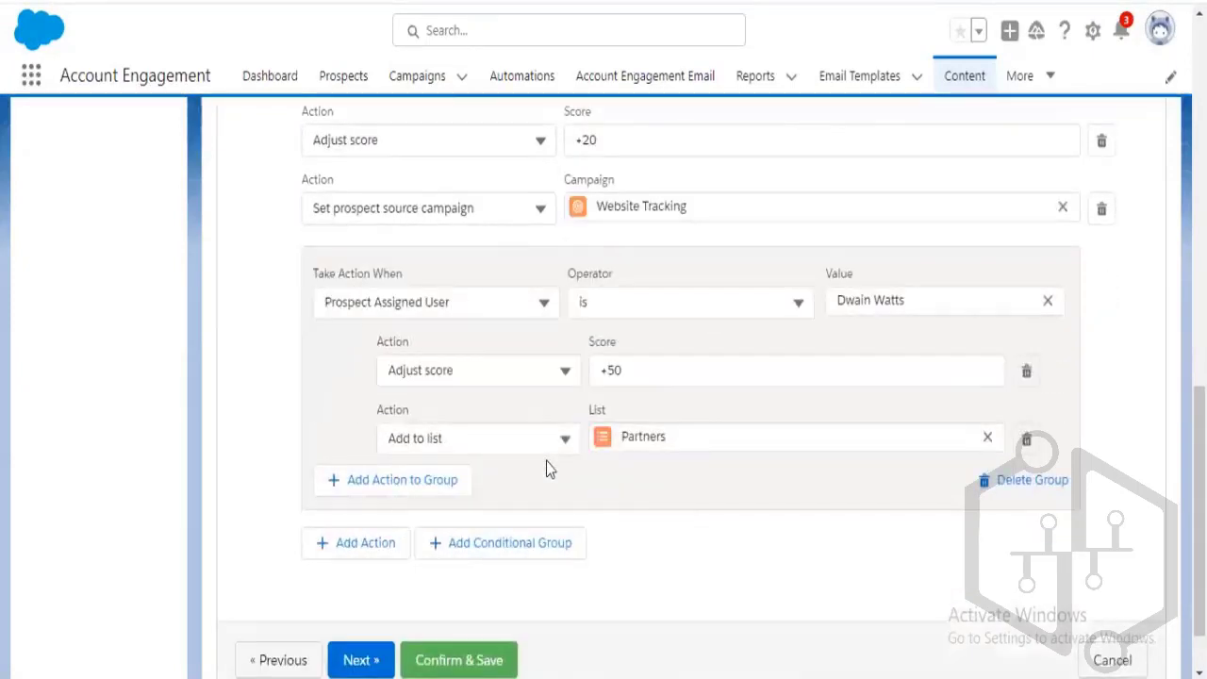
pyautogui.scroll(1, 552, 463)
pyautogui.scroll(1, 542, 409)
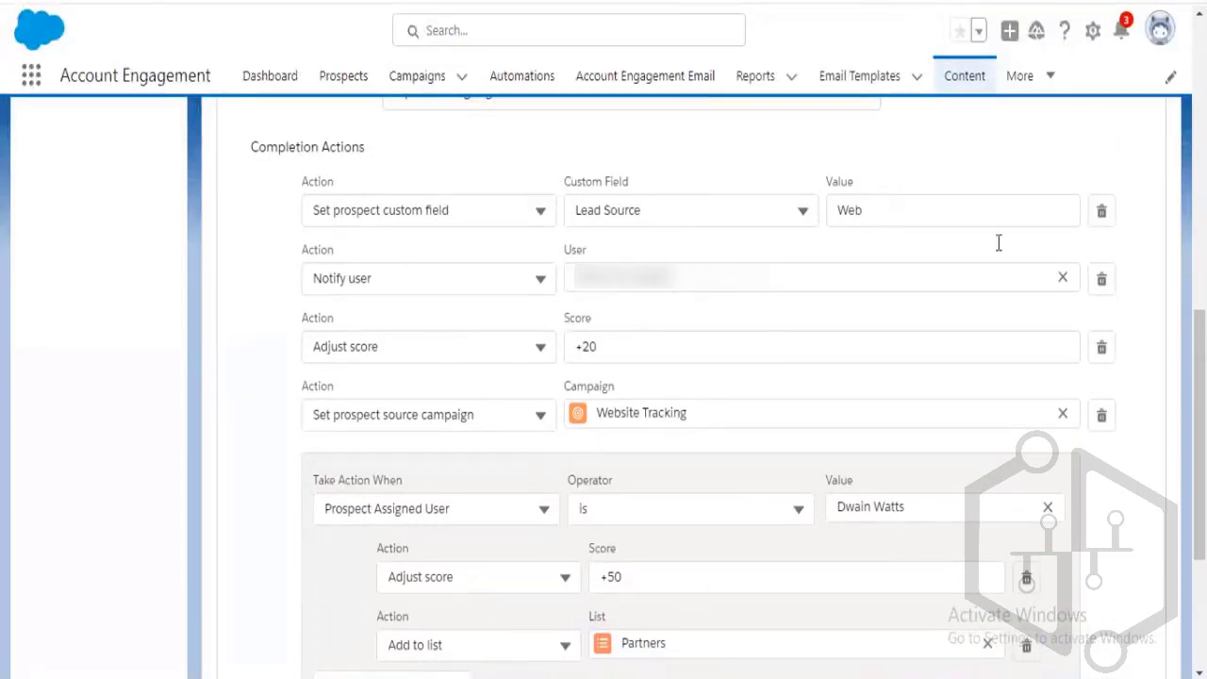
pyautogui.scroll(-1, 559, 438)
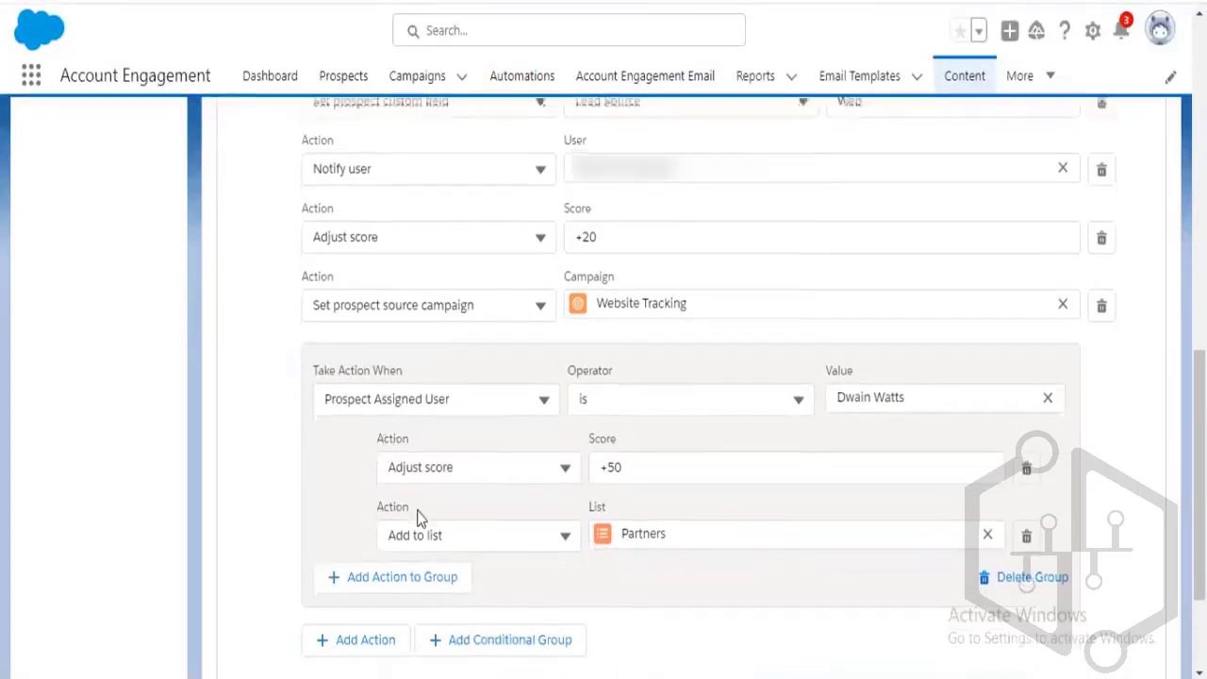
pyautogui.scroll(-1, 420, 519)
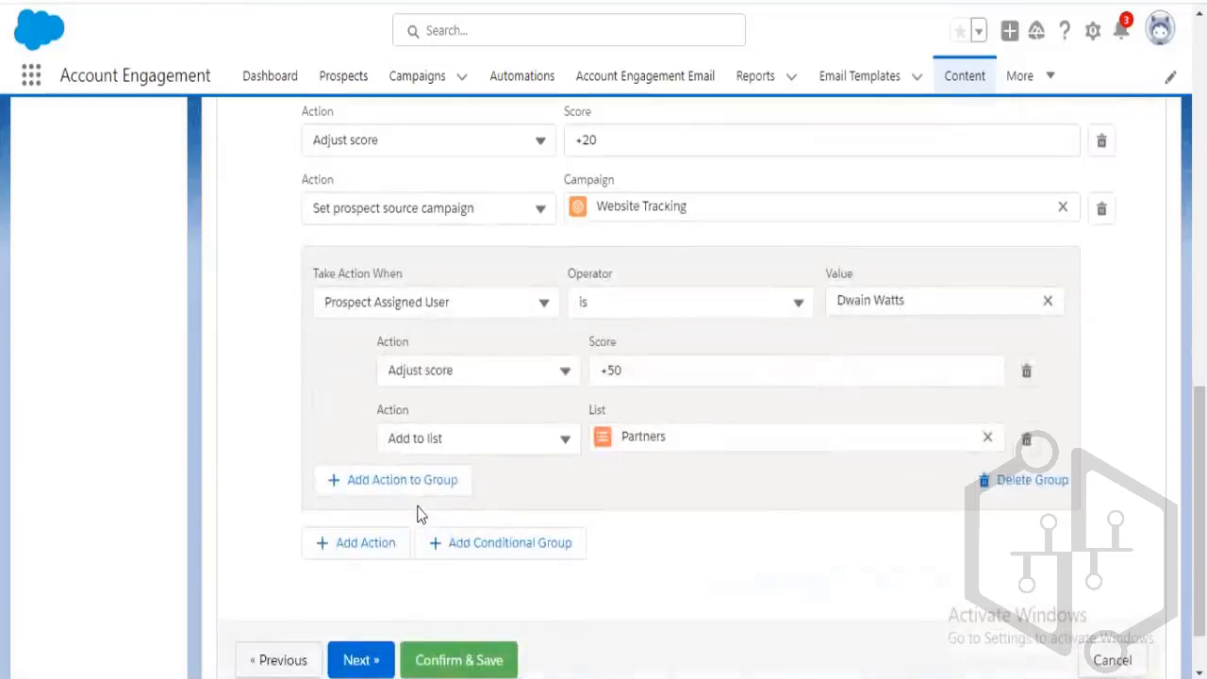
pyautogui.scroll(1, 760, 527)
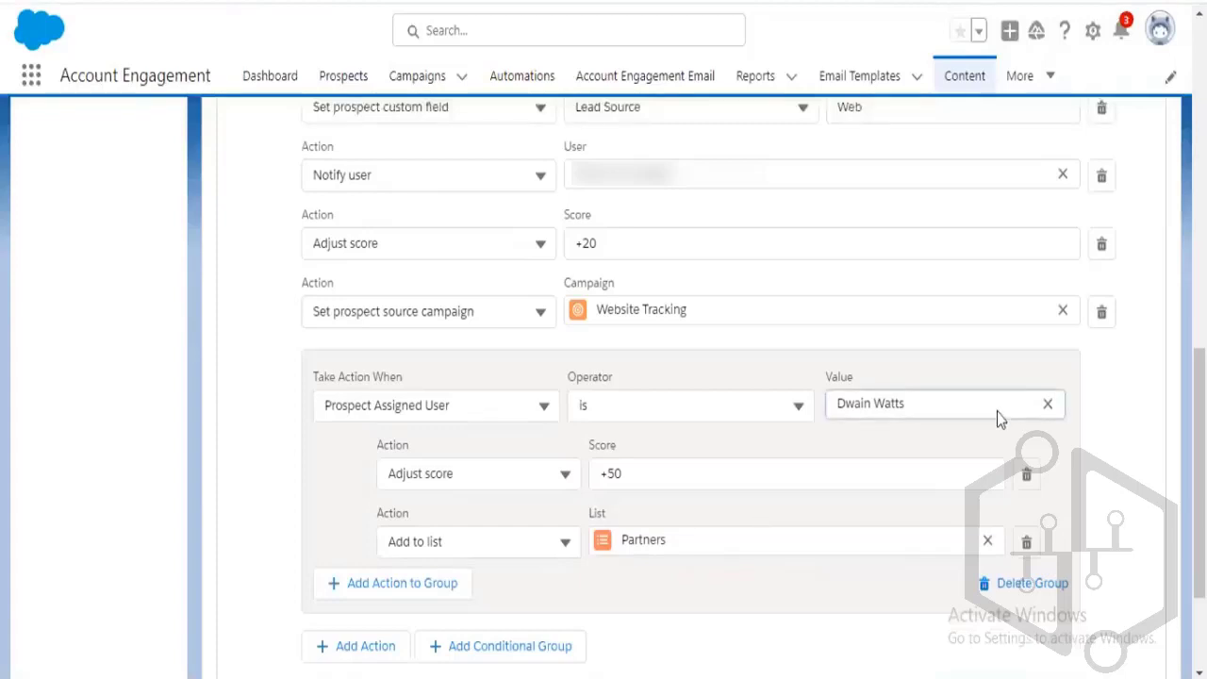
pyautogui.click(1047, 404)
pyautogui.click(1047, 405)
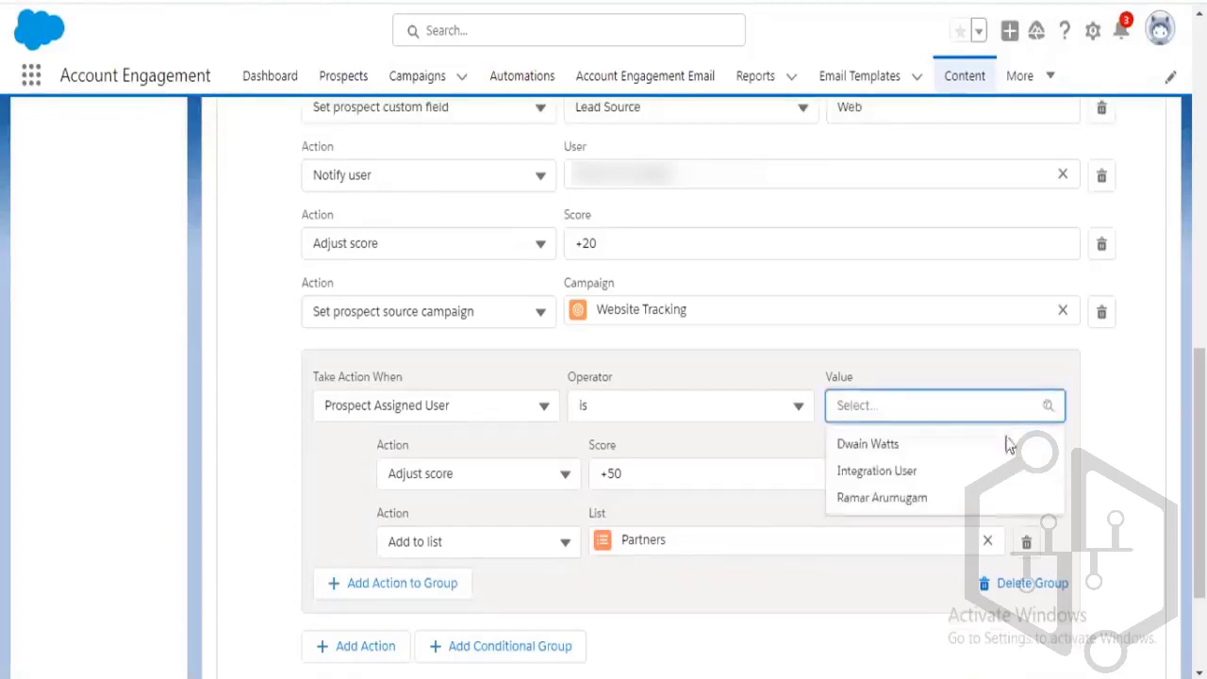
pyautogui.click(934, 453)
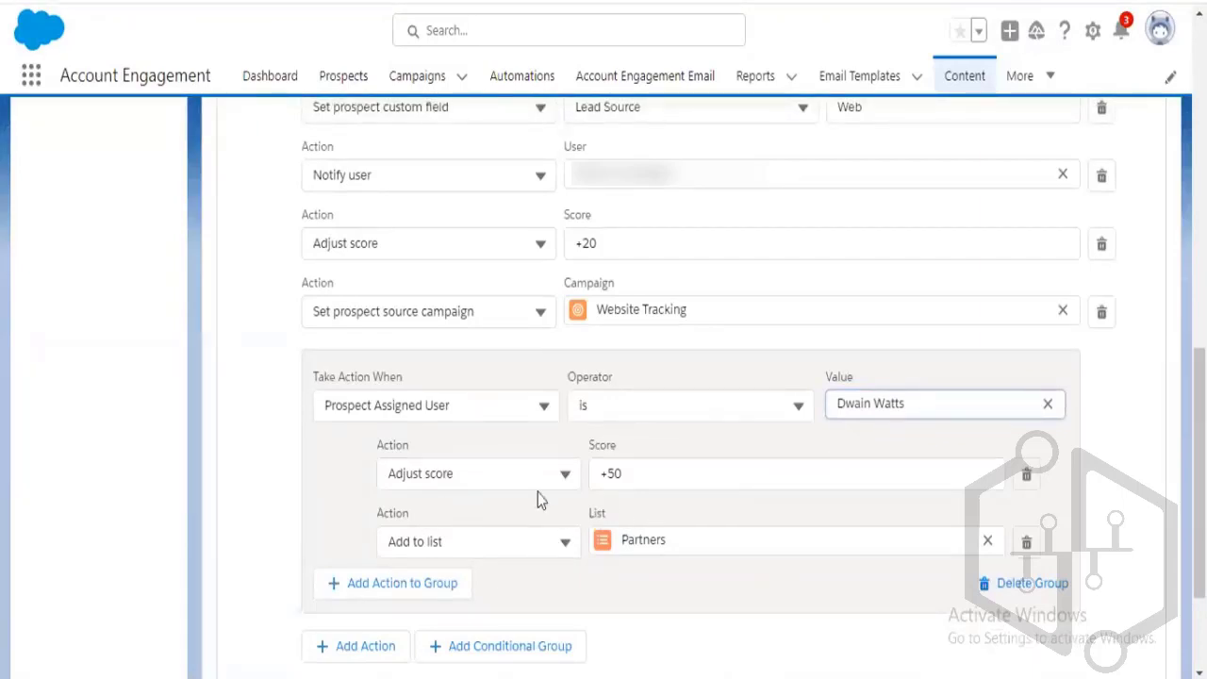
# Review the form's completion actions along with the conditional group's assigned user, score and list settings
pyautogui.click(674, 482)
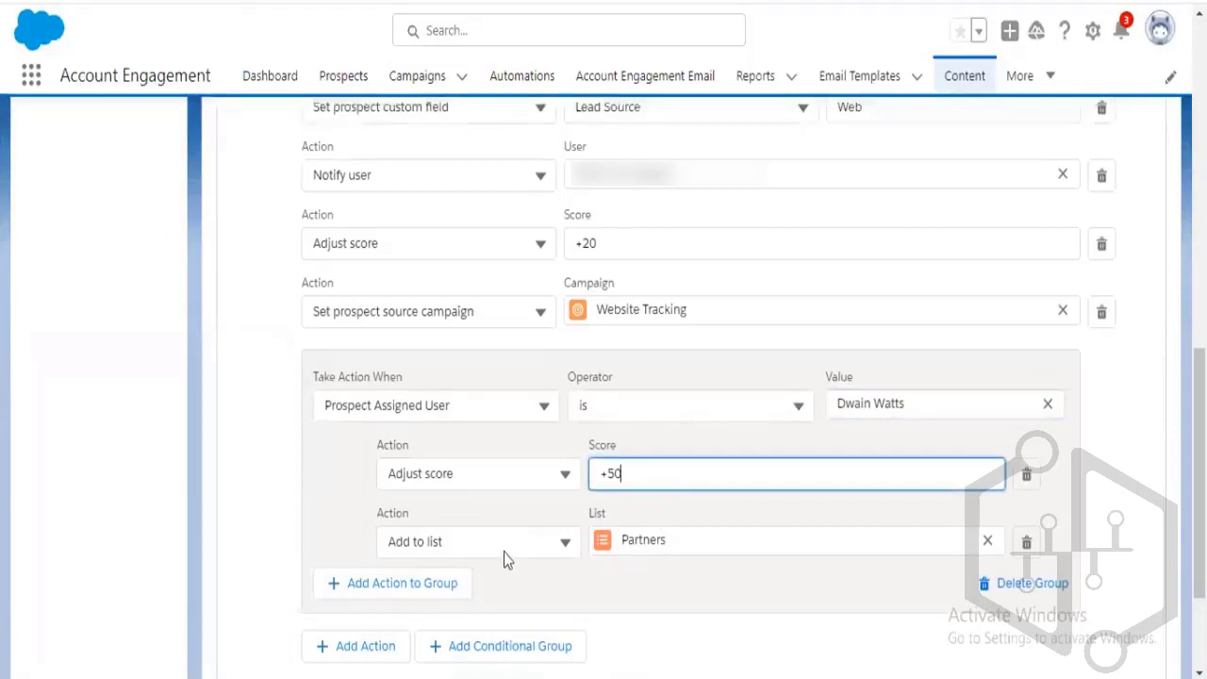
pyautogui.click(685, 548)
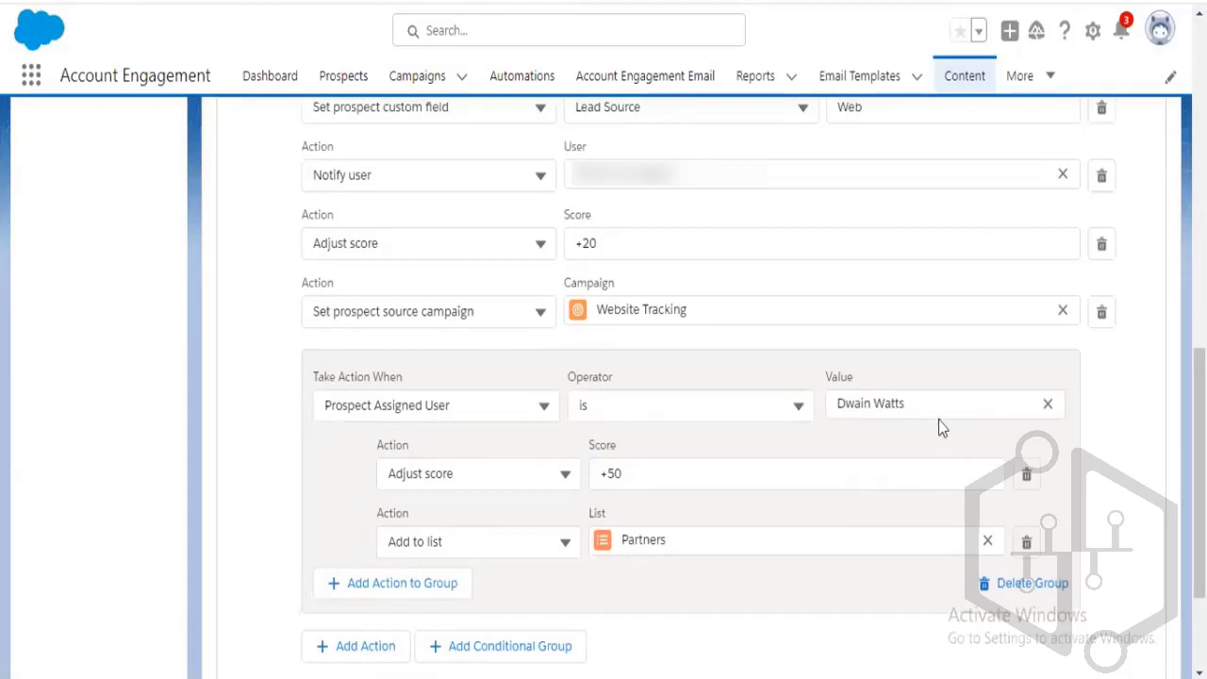
pyautogui.click(660, 474)
pyautogui.click(660, 577)
pyautogui.scroll(1, 637, 594)
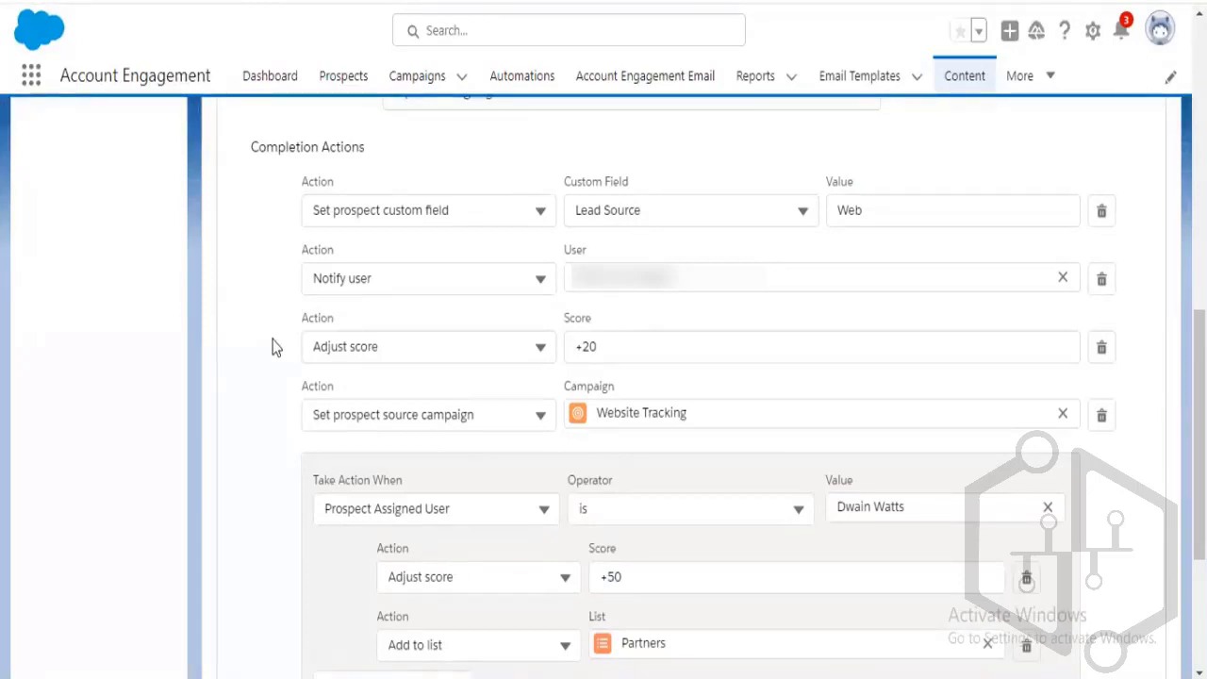
pyautogui.scroll(-3, 272, 346)
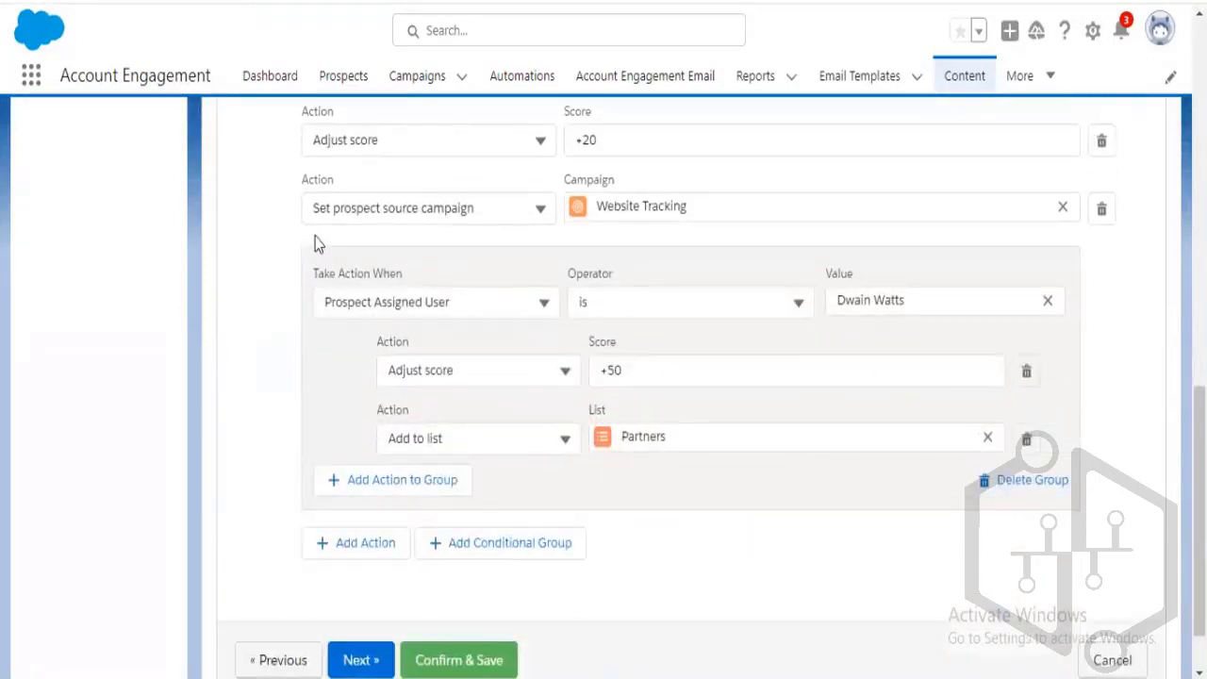
pyautogui.scroll(3, 265, 277)
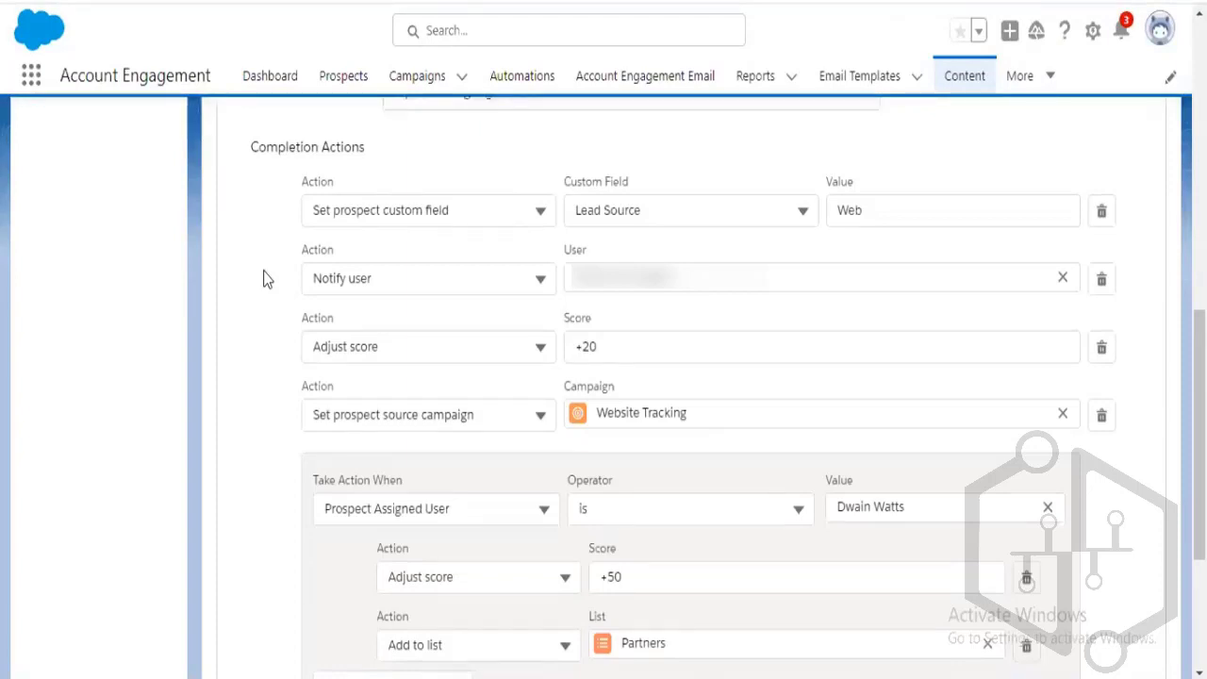
pyautogui.scroll(-1, 264, 279)
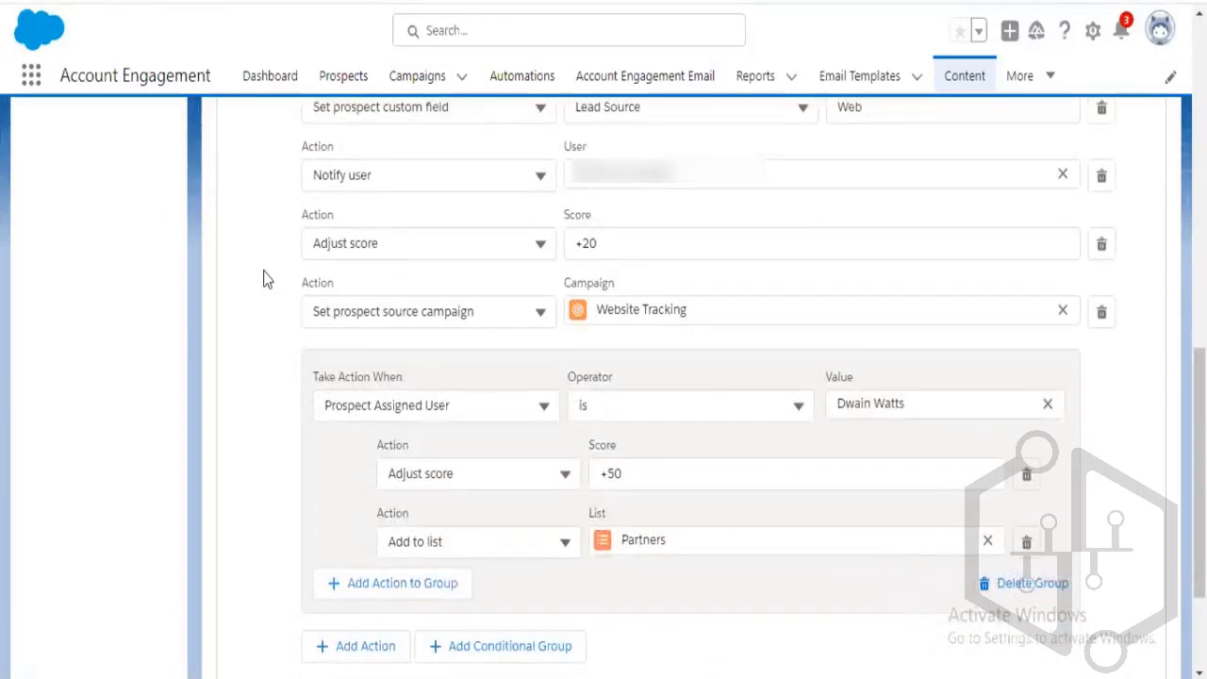
pyautogui.scroll(1, 264, 279)
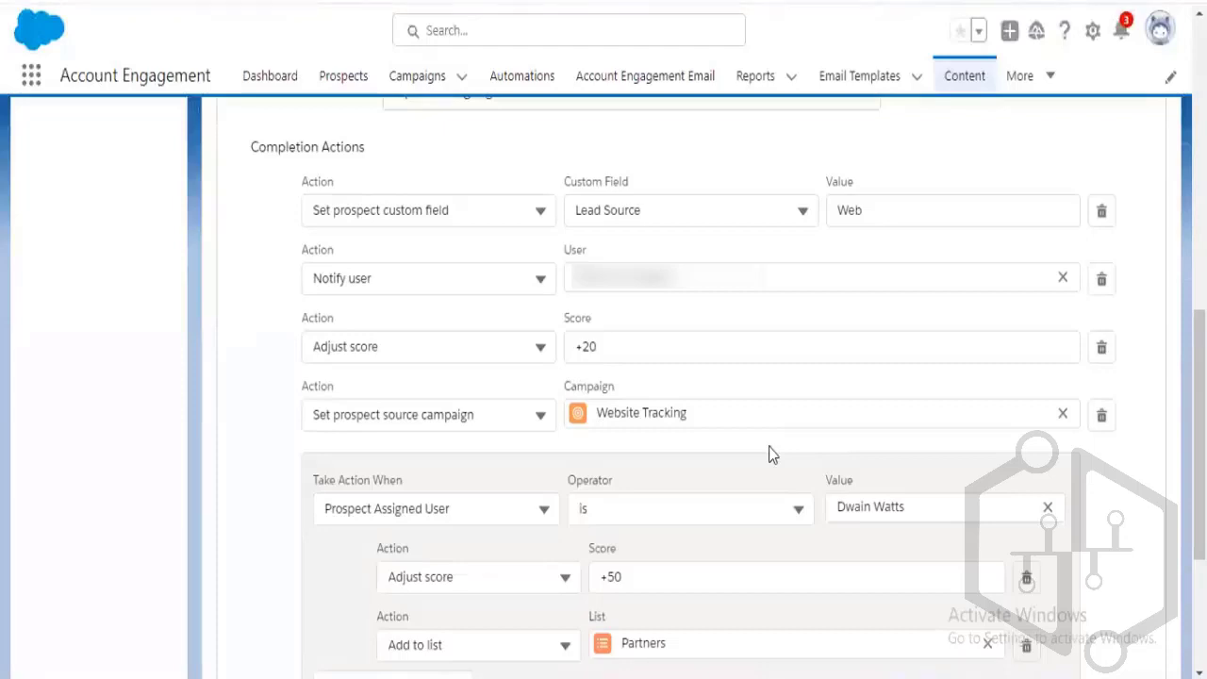
pyautogui.scroll(-1, 769, 454)
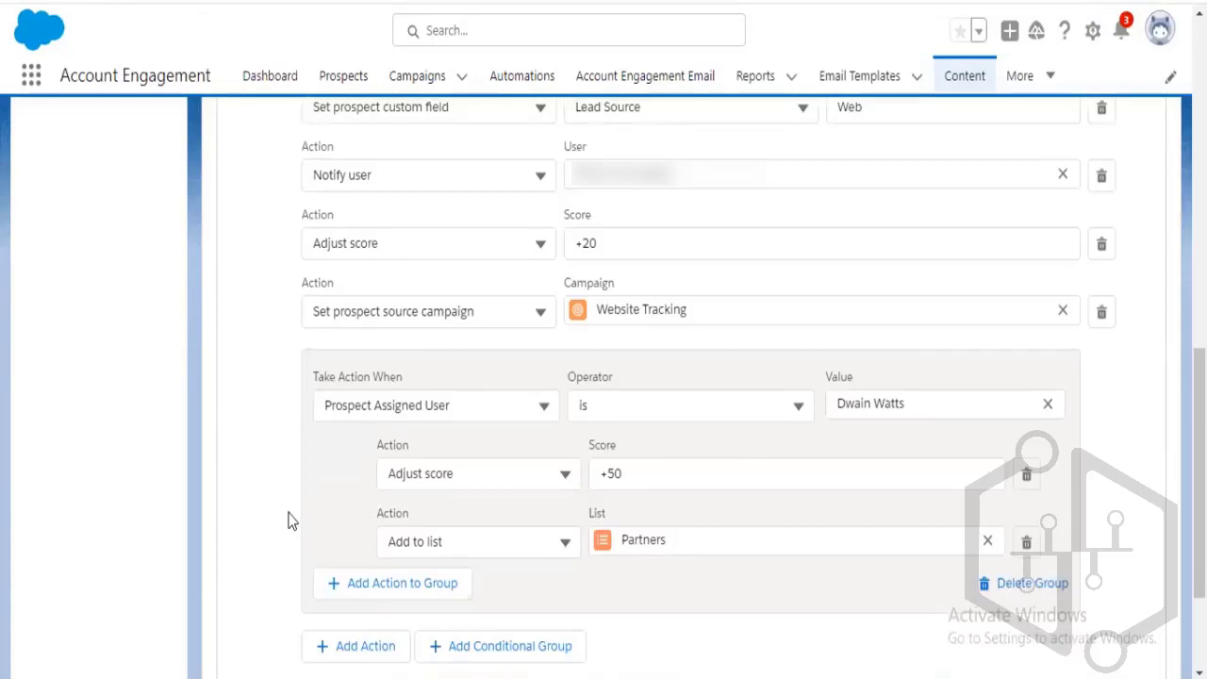
pyautogui.scroll(-2, 288, 522)
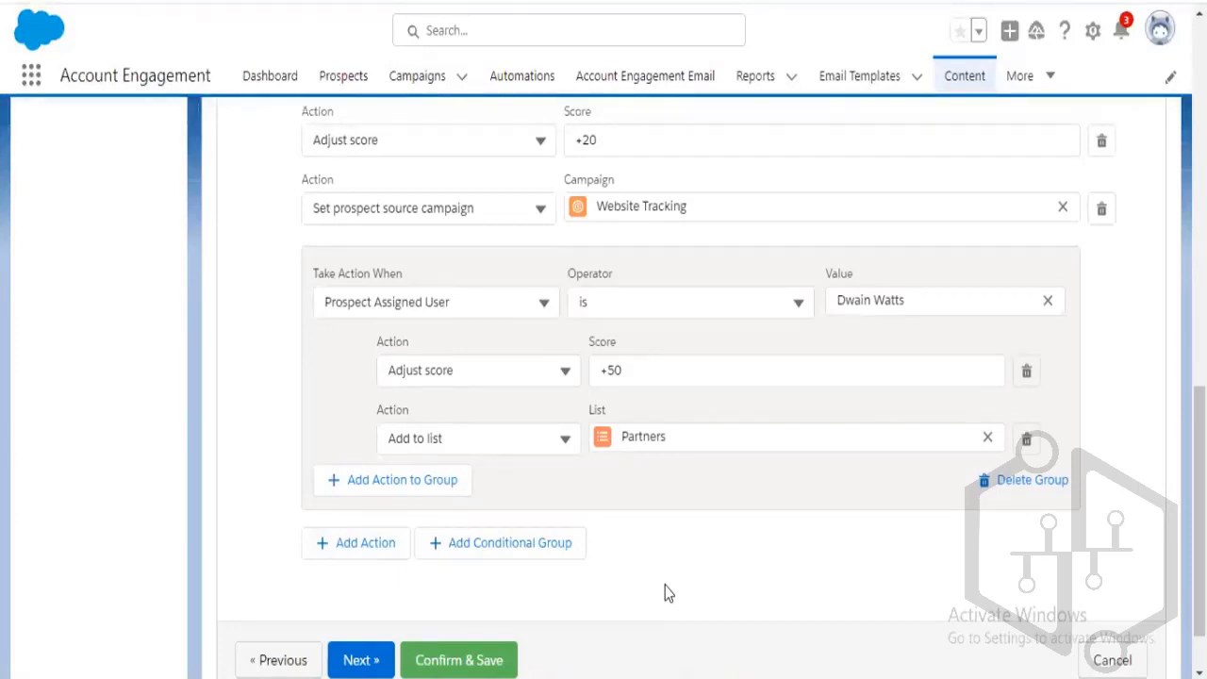
# Change the conditional group's criterion to Prospect Assignment Status with the operator Assigned
pyautogui.click(538, 303)
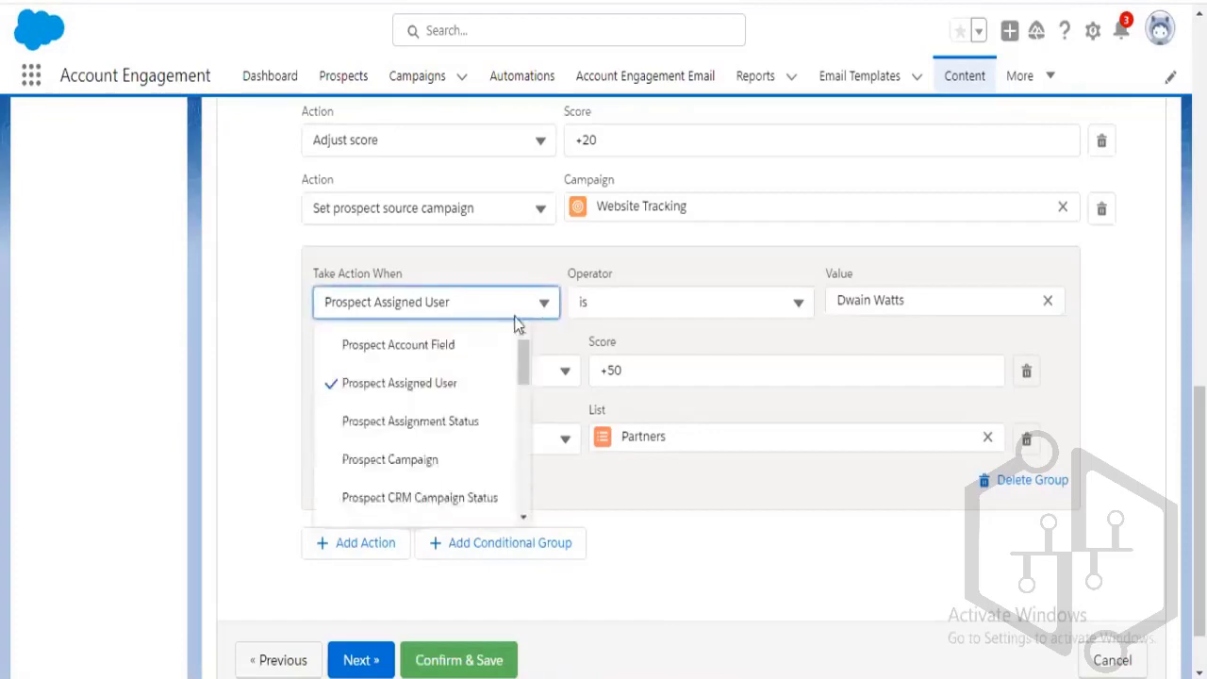
pyautogui.click(474, 346)
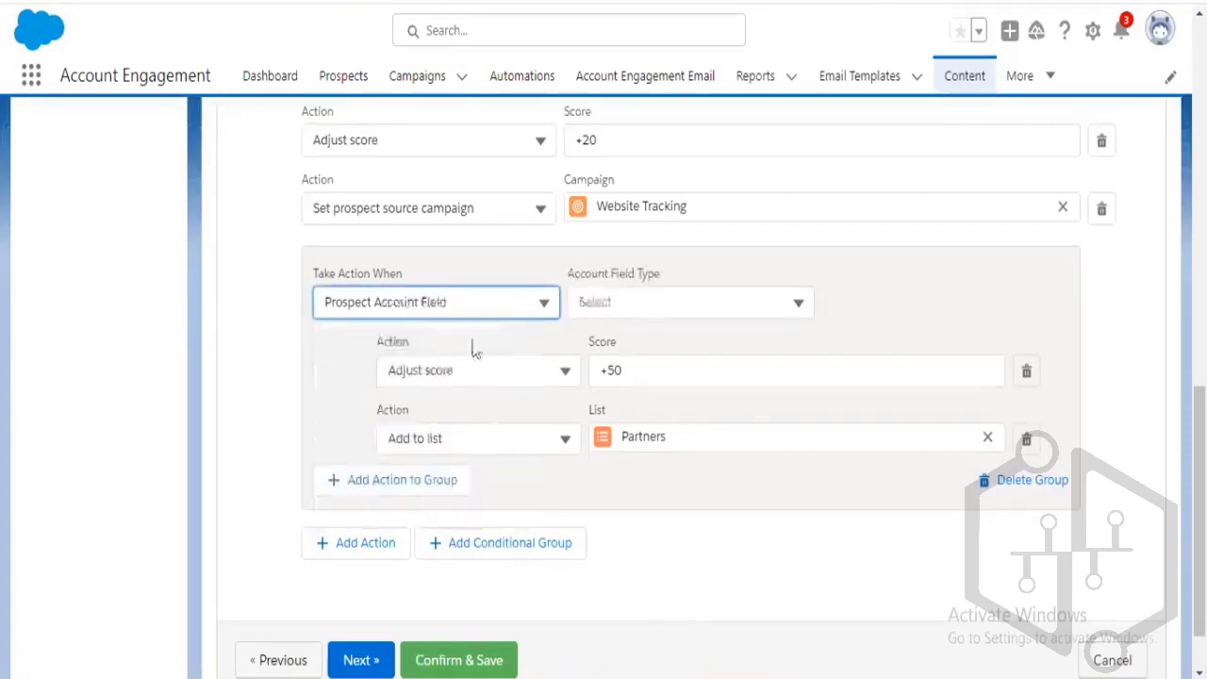
pyautogui.click(517, 304)
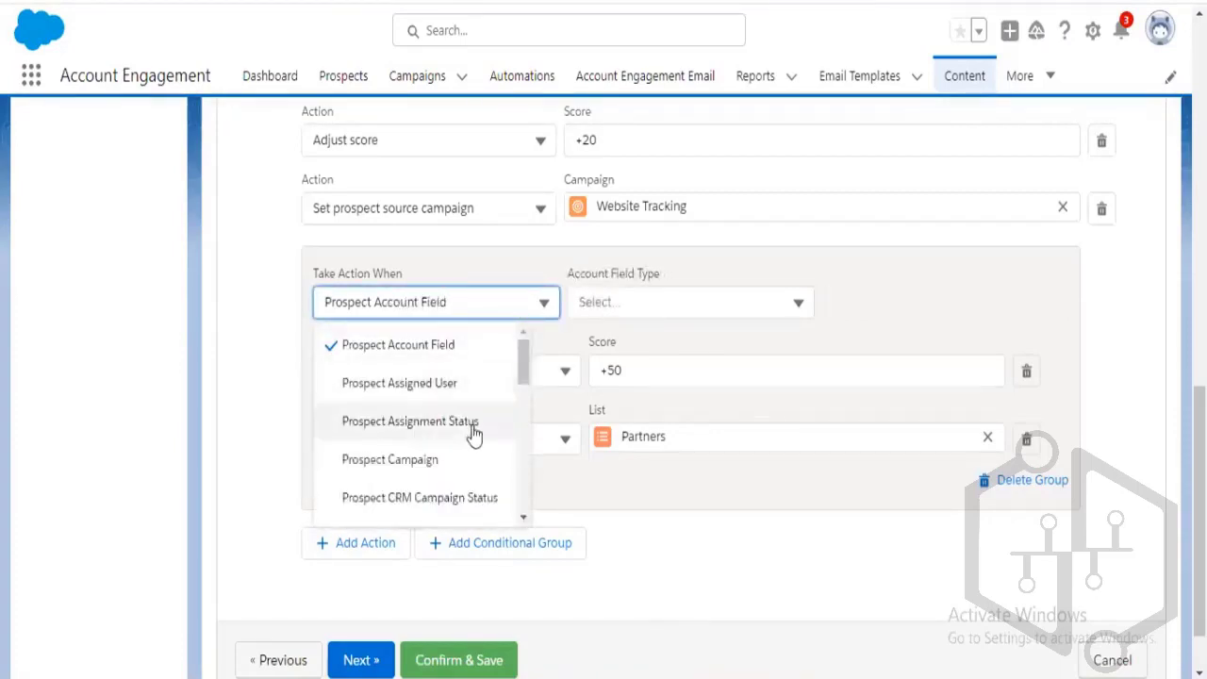
pyautogui.click(475, 427)
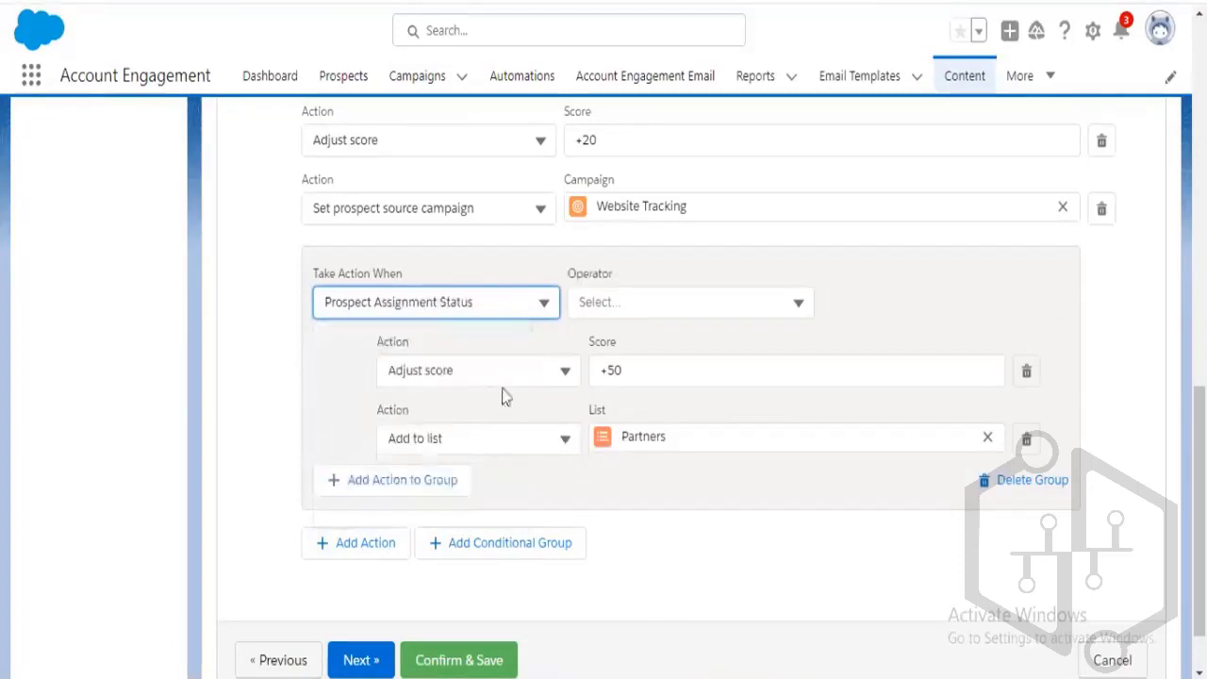
pyautogui.click(623, 307)
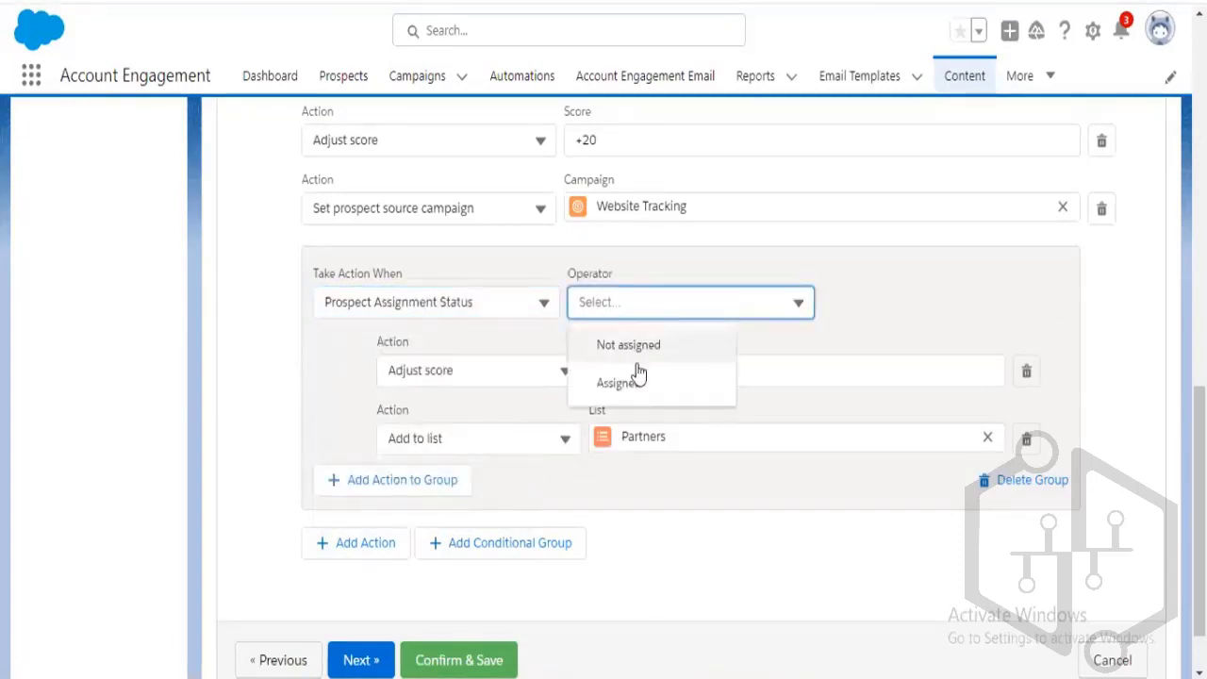
pyautogui.click(639, 381)
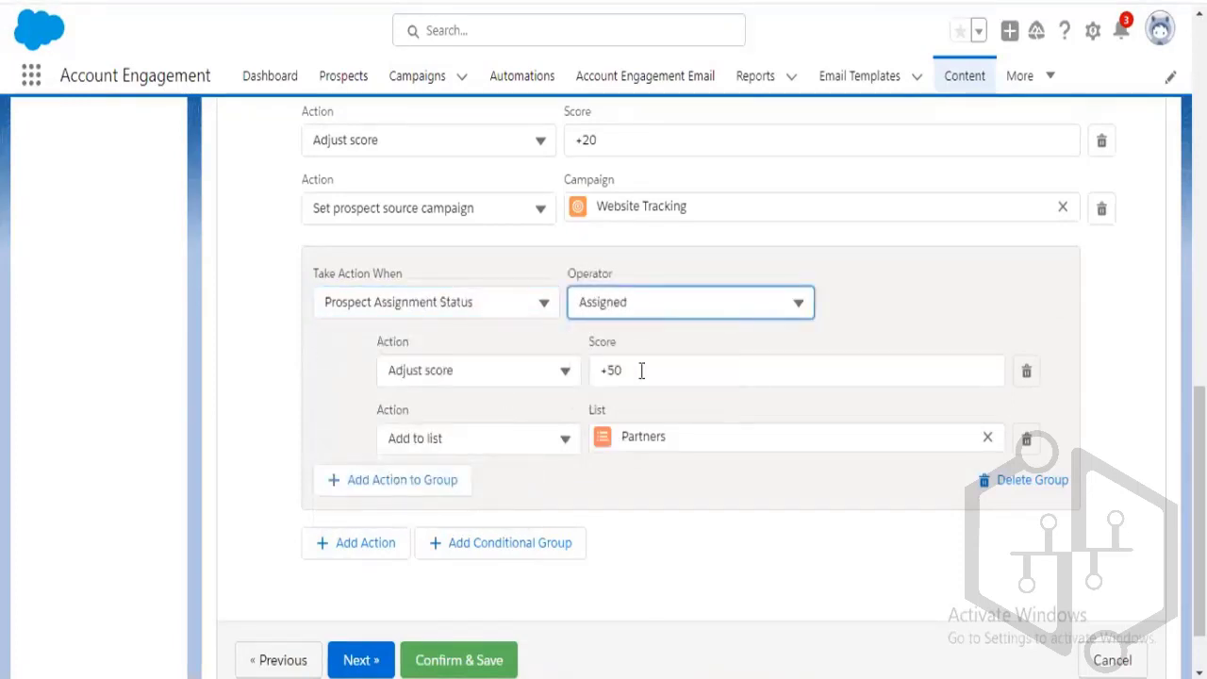
pyautogui.click(530, 311)
pyautogui.click(622, 304)
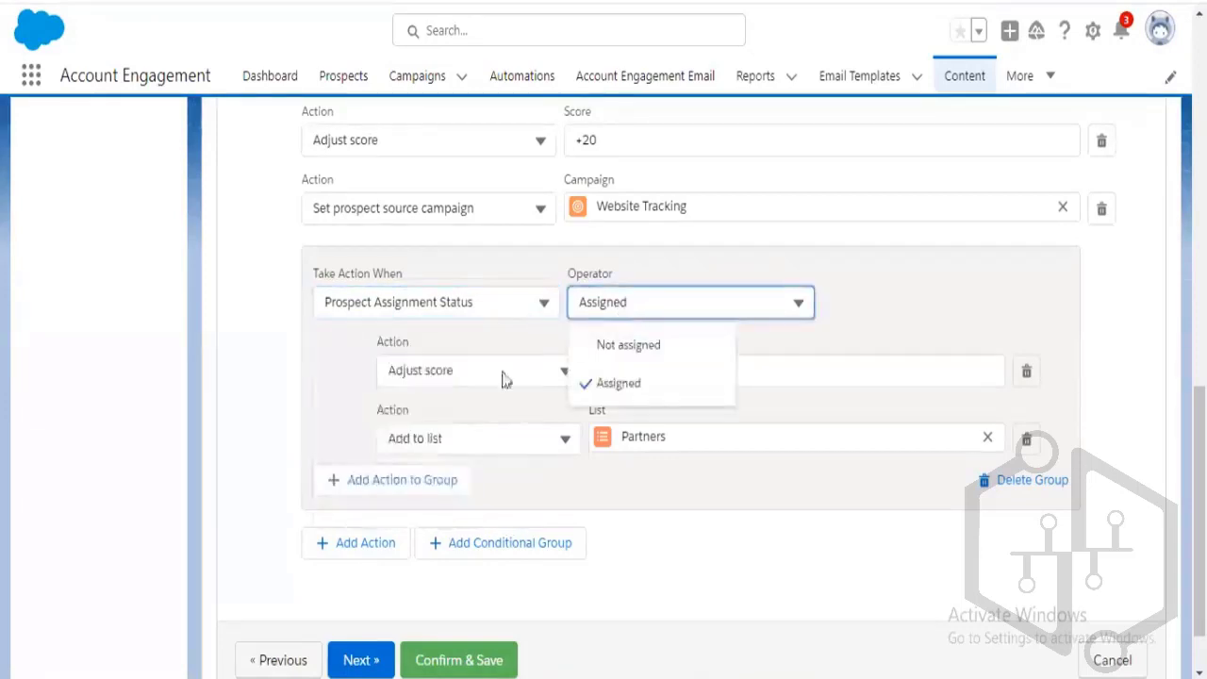
# Change the conditional group's criterion to Prospect CRM Status with the operator is and the value Lead
pyautogui.click(514, 304)
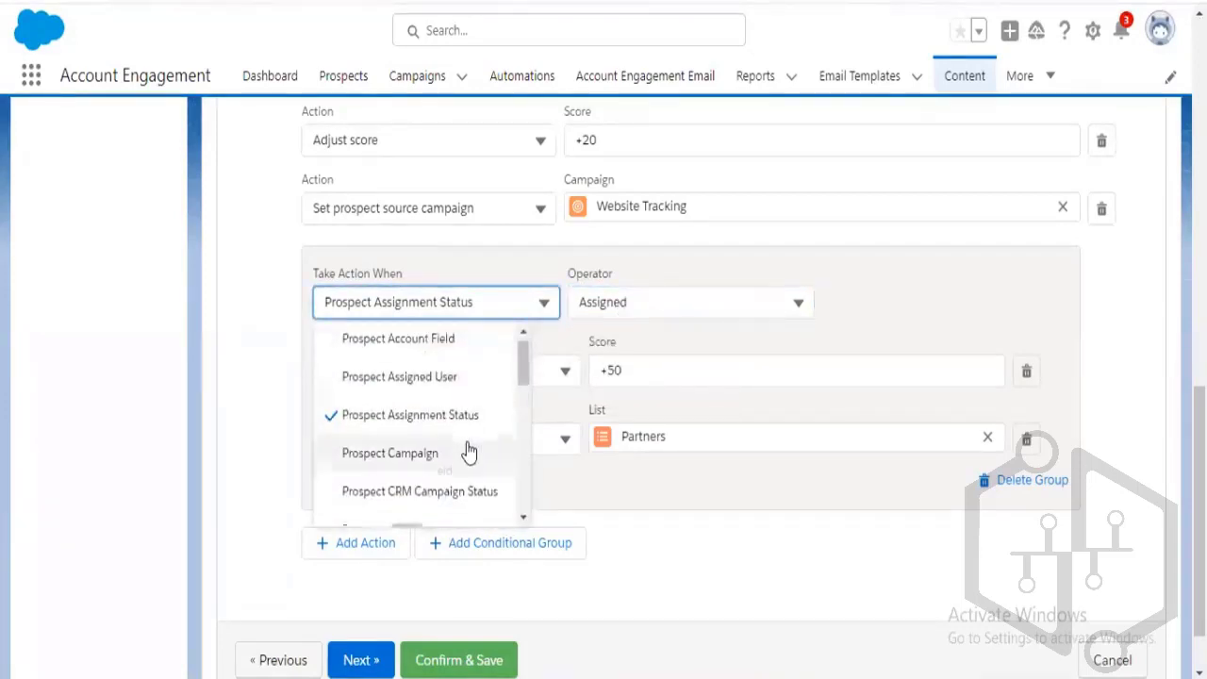
pyautogui.scroll(-1, 469, 452)
pyautogui.click(465, 432)
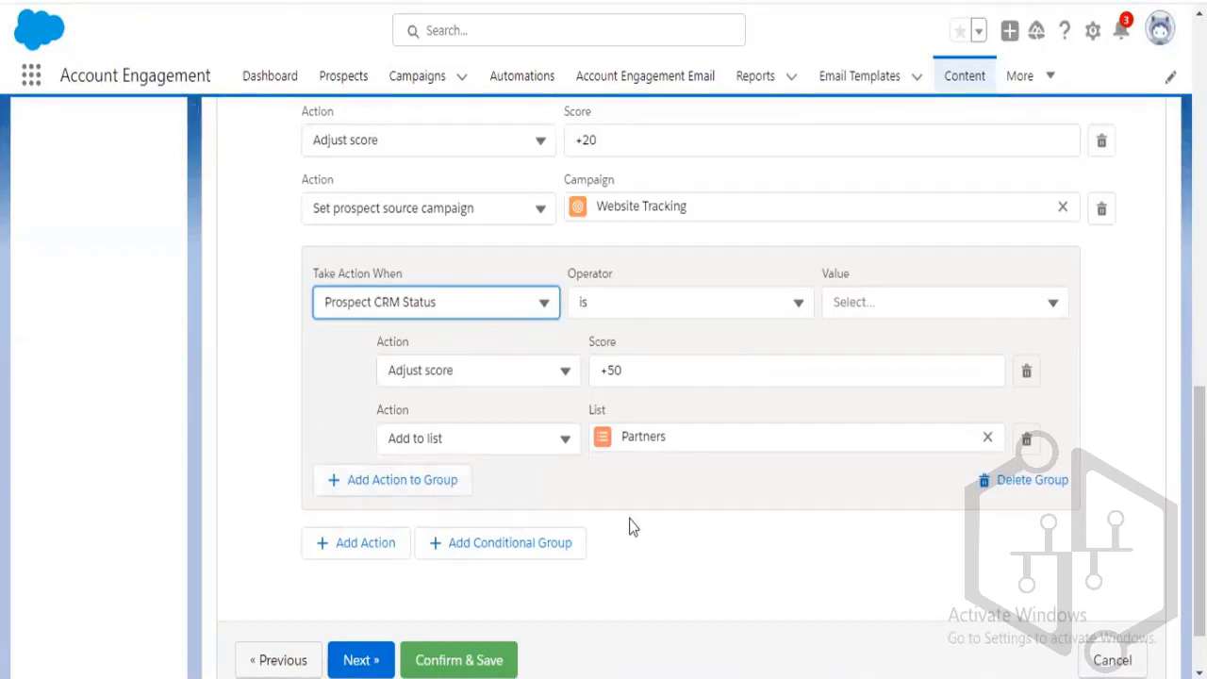
pyautogui.click(1047, 305)
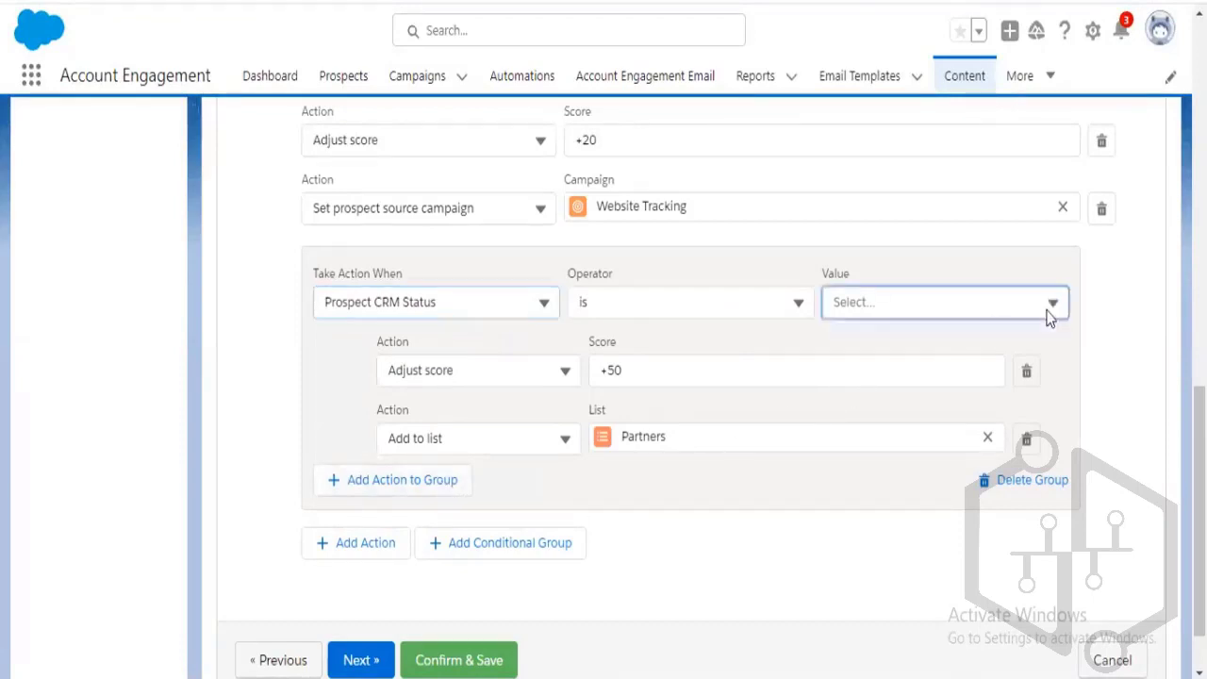
pyautogui.click(901, 384)
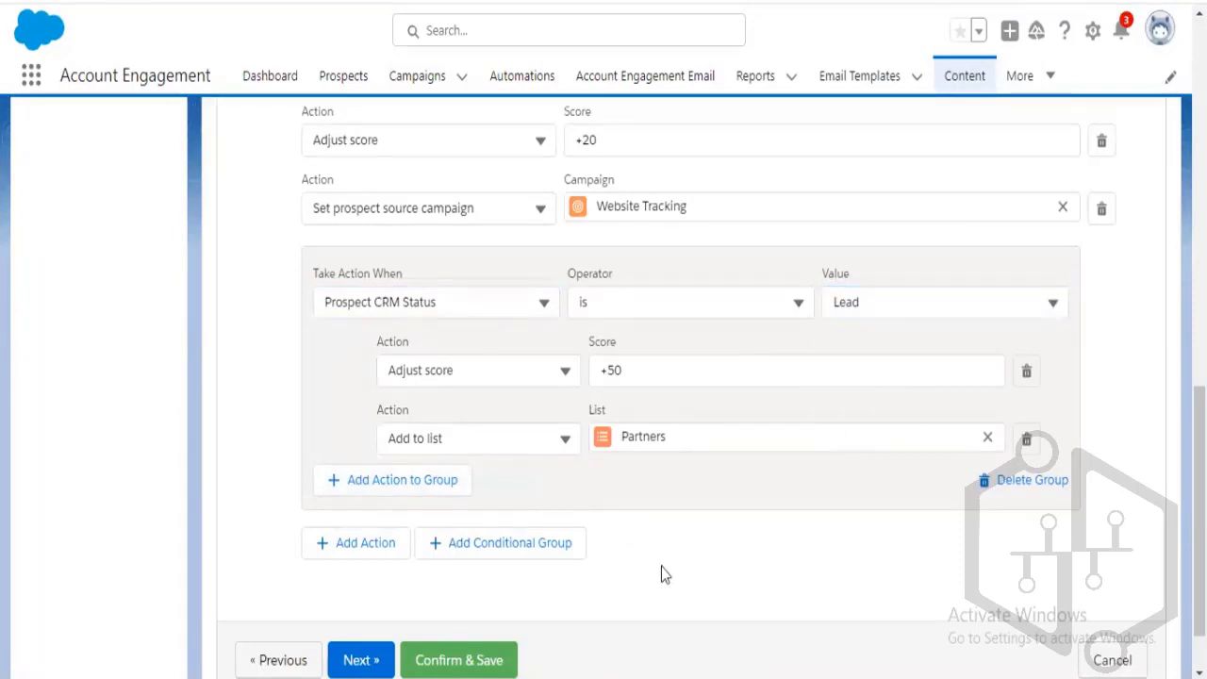
pyautogui.scroll(-1, 661, 568)
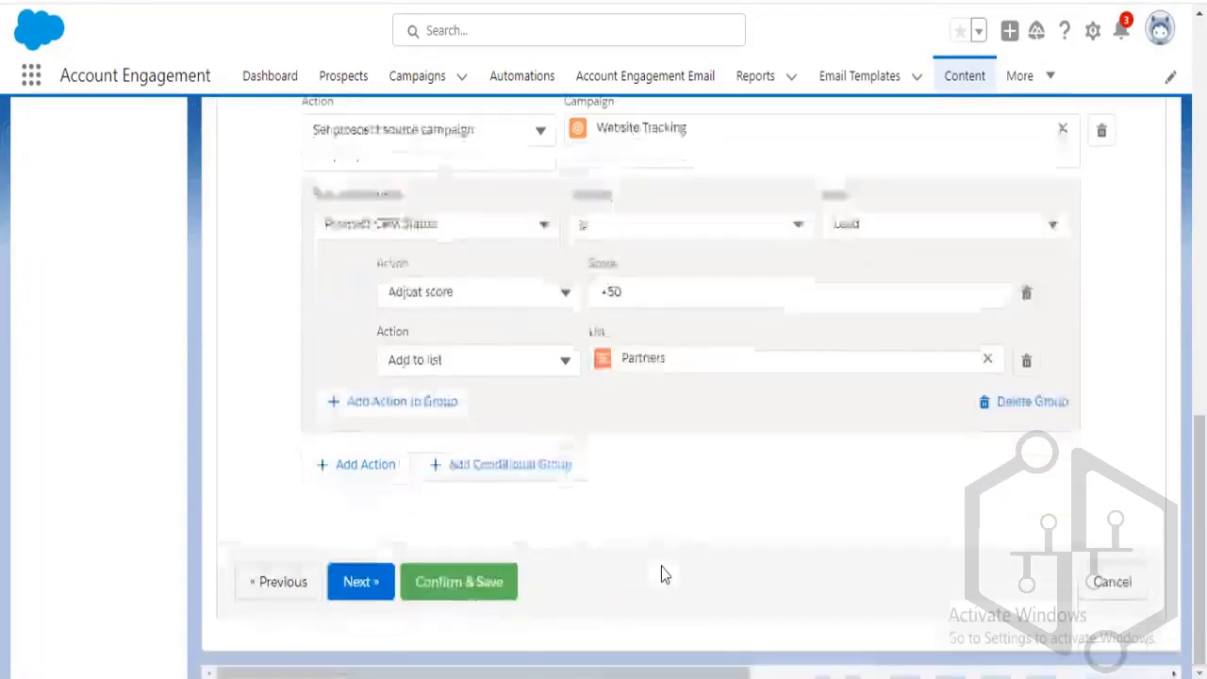
# Proceed to the form's confirmation summary and review its name, folder, campaign, form fields, redirect location and completion actions
pyautogui.click(371, 579)
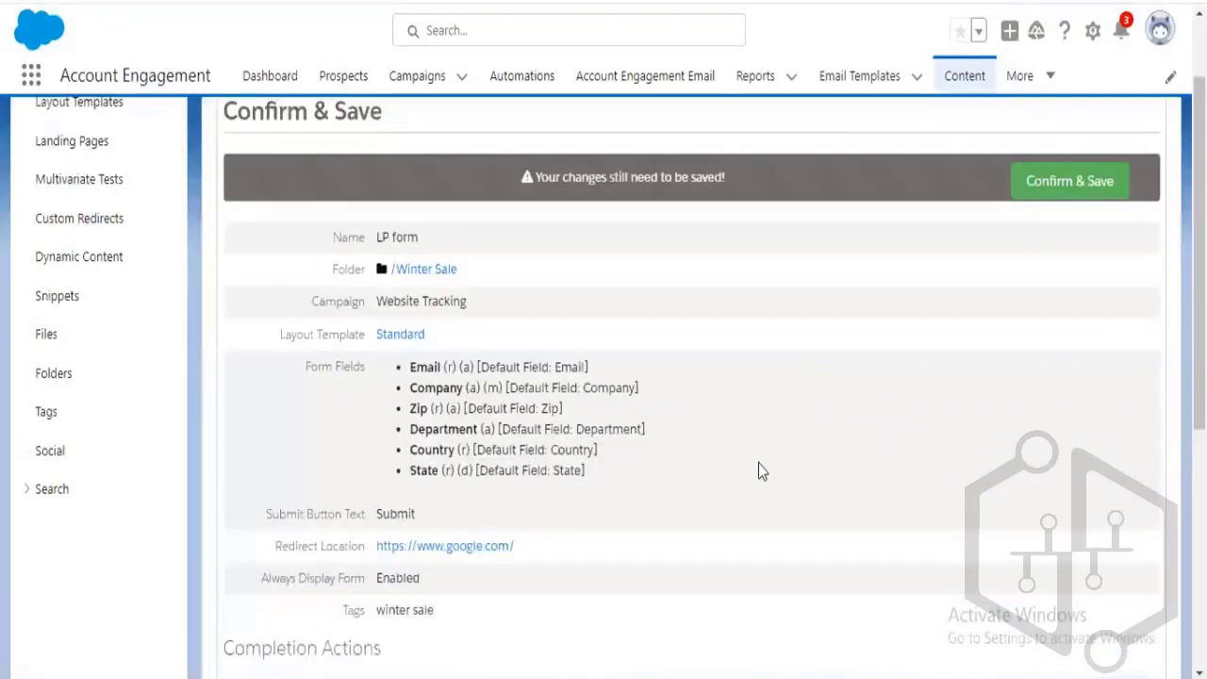
pyautogui.scroll(-6, 758, 463)
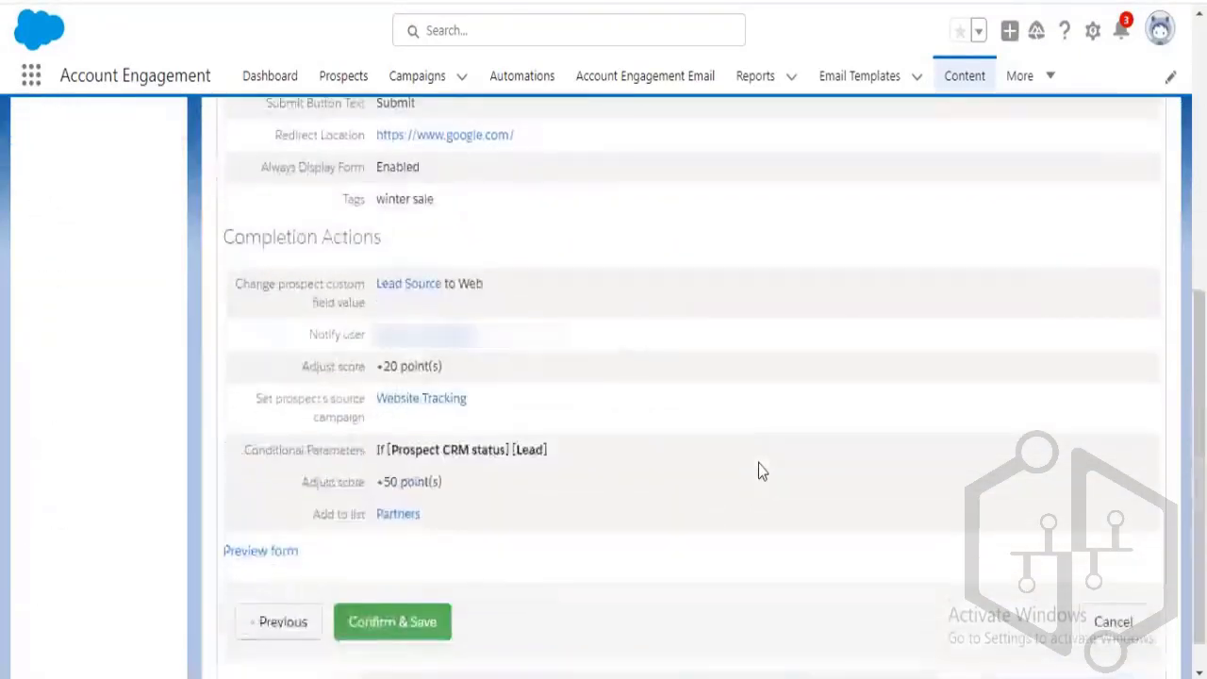
pyautogui.scroll(2, 759, 463)
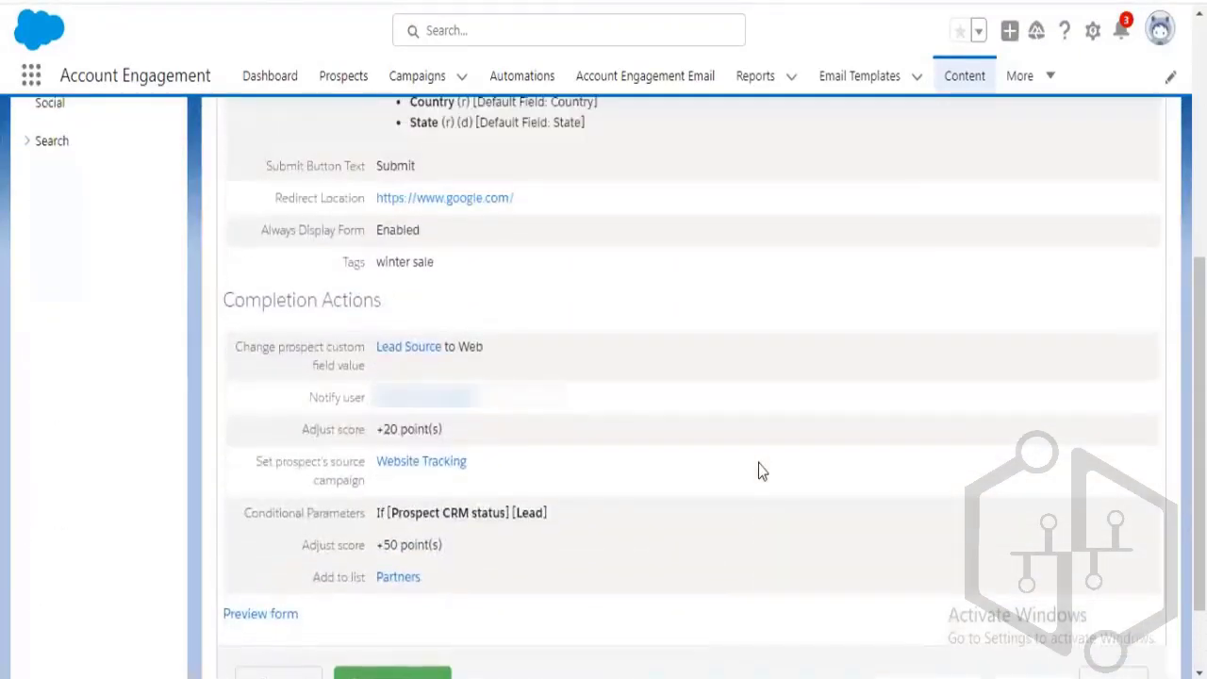
pyautogui.scroll(5, 759, 463)
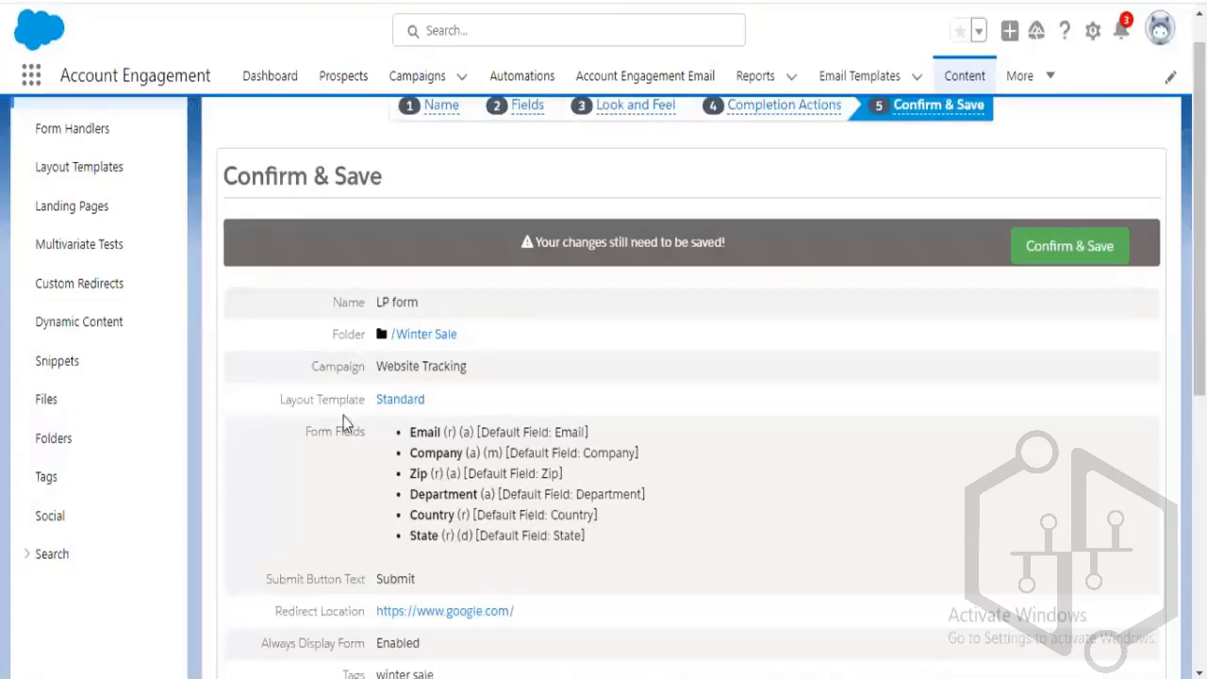
pyautogui.scroll(-2, 385, 436)
pyautogui.scroll(-1, 394, 375)
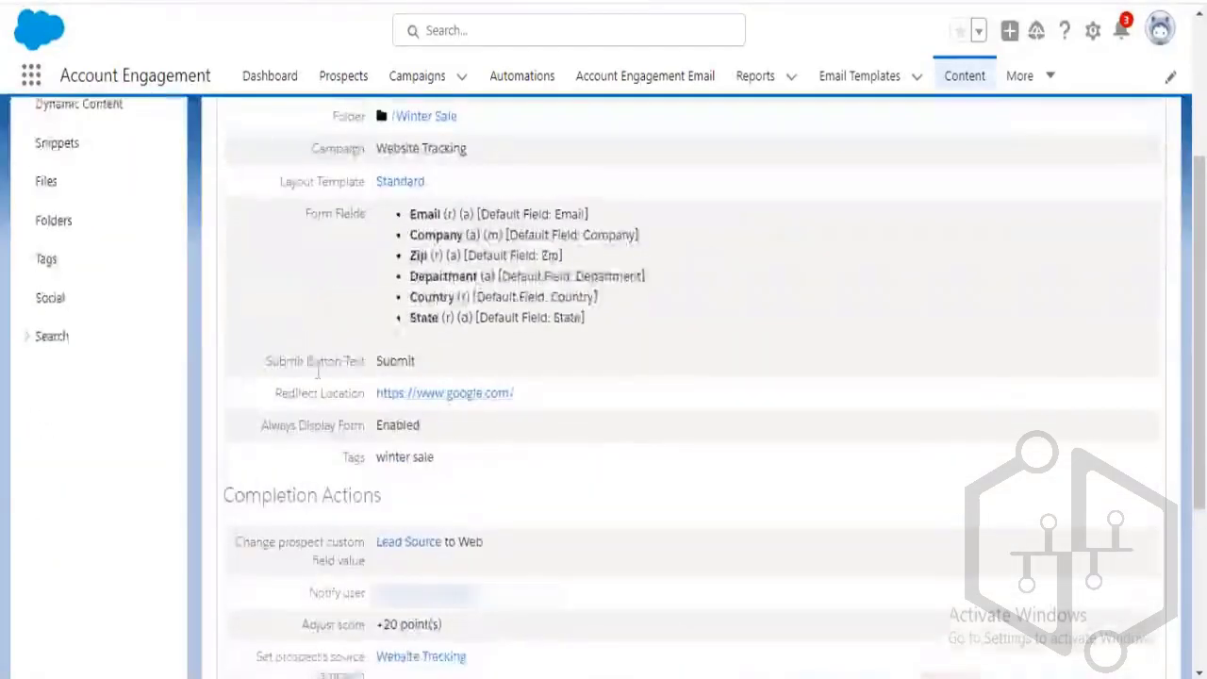
pyautogui.scroll(-1, 361, 408)
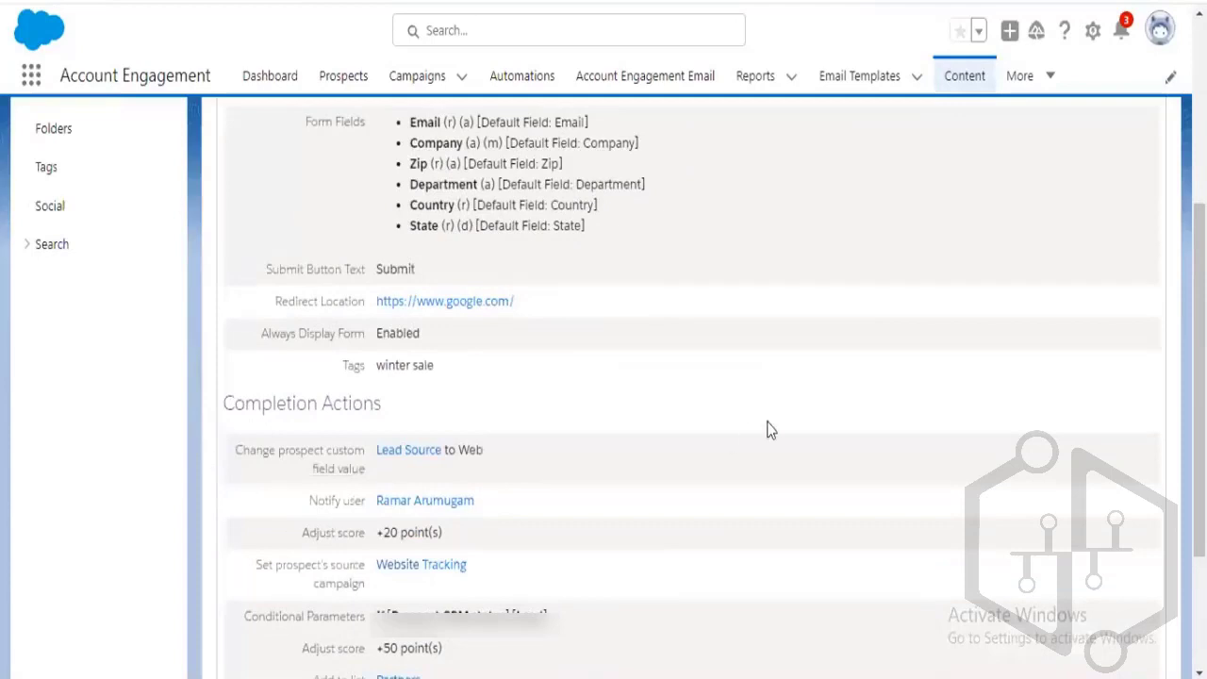
pyautogui.scroll(3, 767, 426)
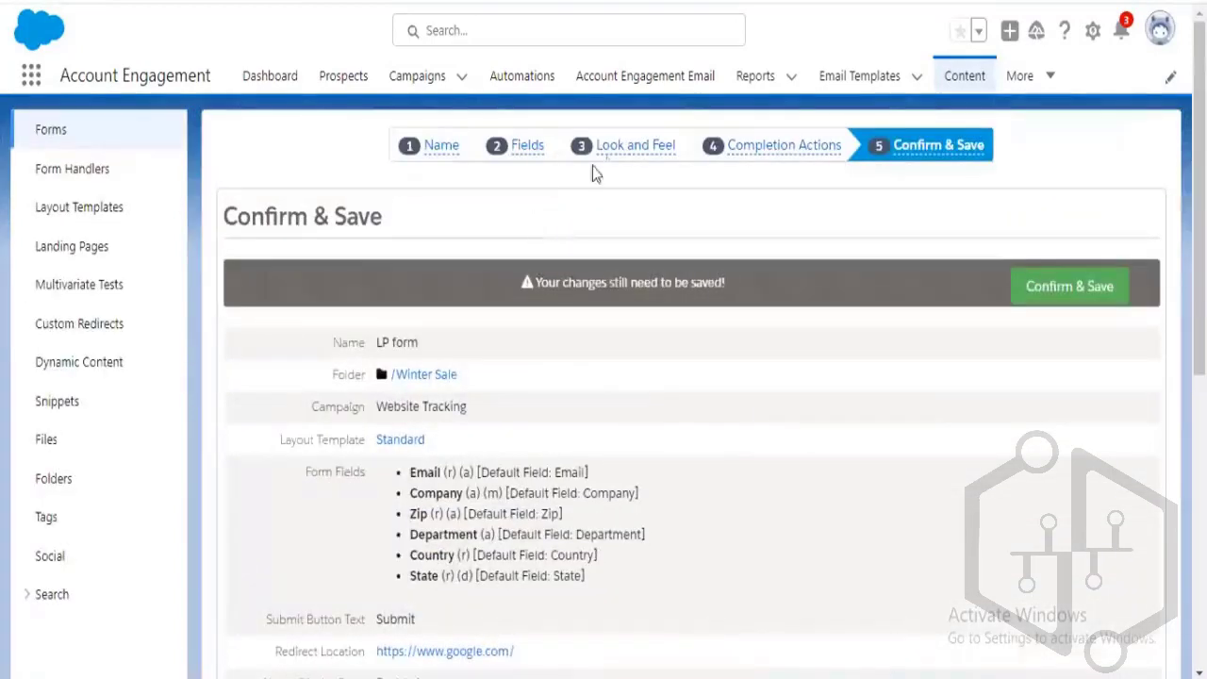
# Revisit the form's Look and Feel settings and its field list to examine the layout template and fields
pyautogui.click(665, 146)
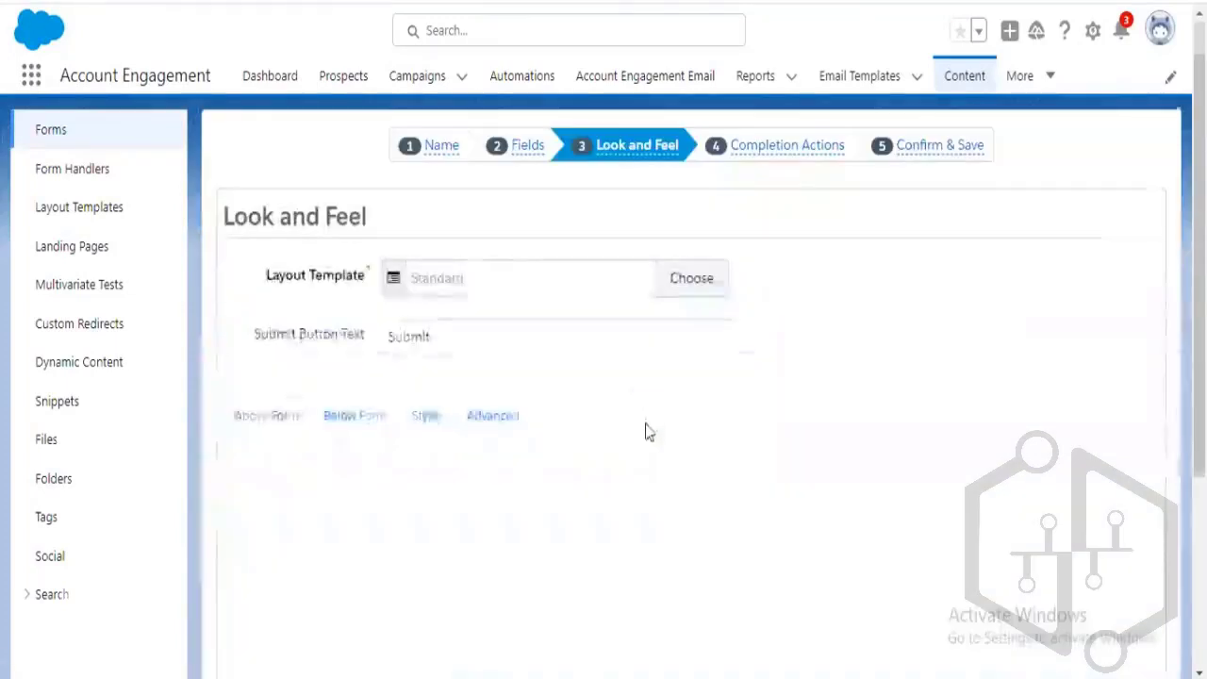
pyautogui.scroll(-3, 645, 412)
pyautogui.scroll(3, 798, 280)
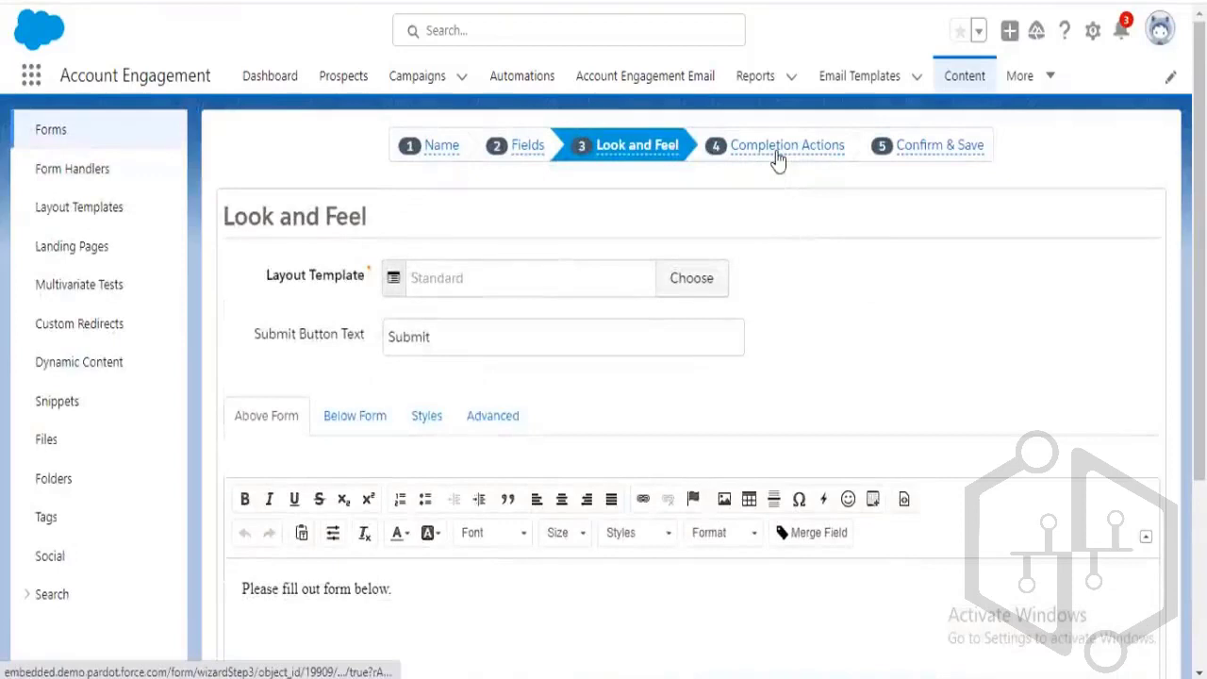
pyautogui.click(521, 151)
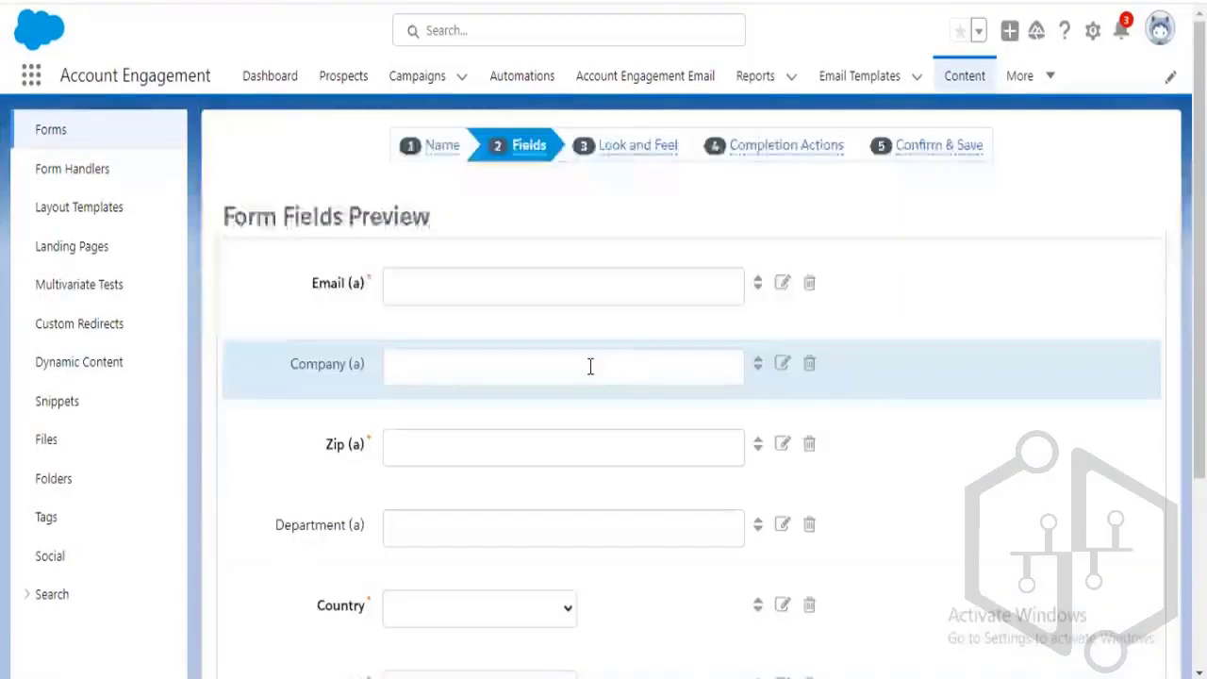
pyautogui.scroll(-3, 660, 418)
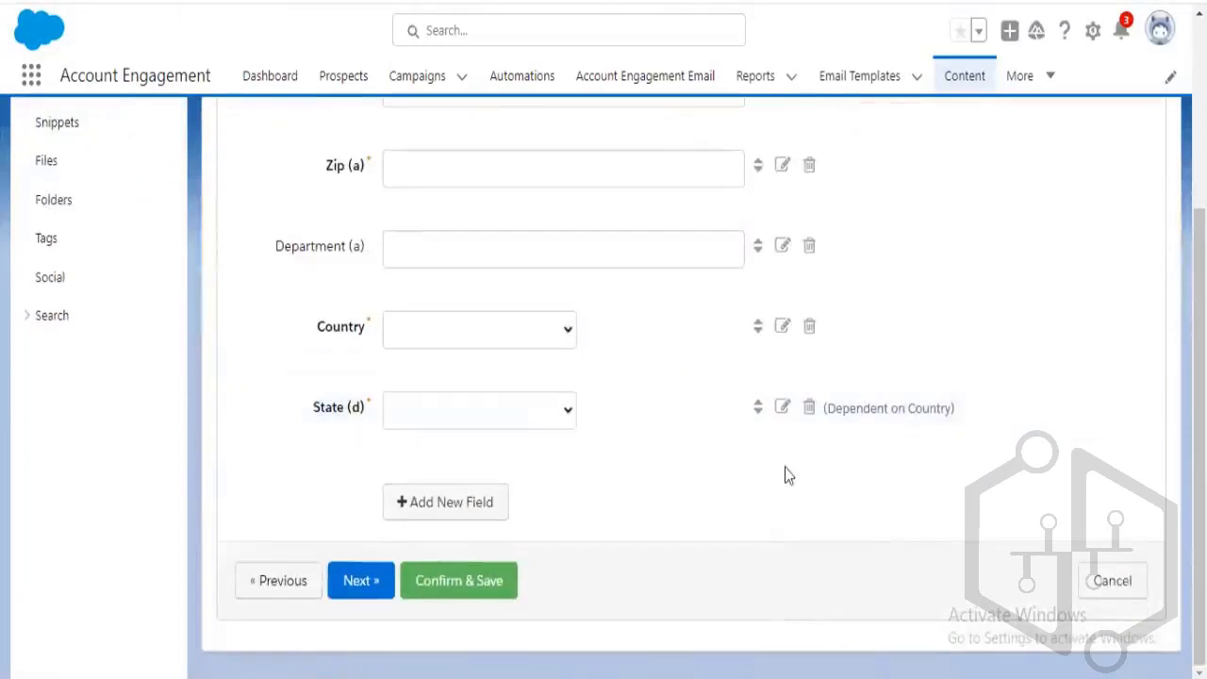
pyautogui.scroll(3, 788, 475)
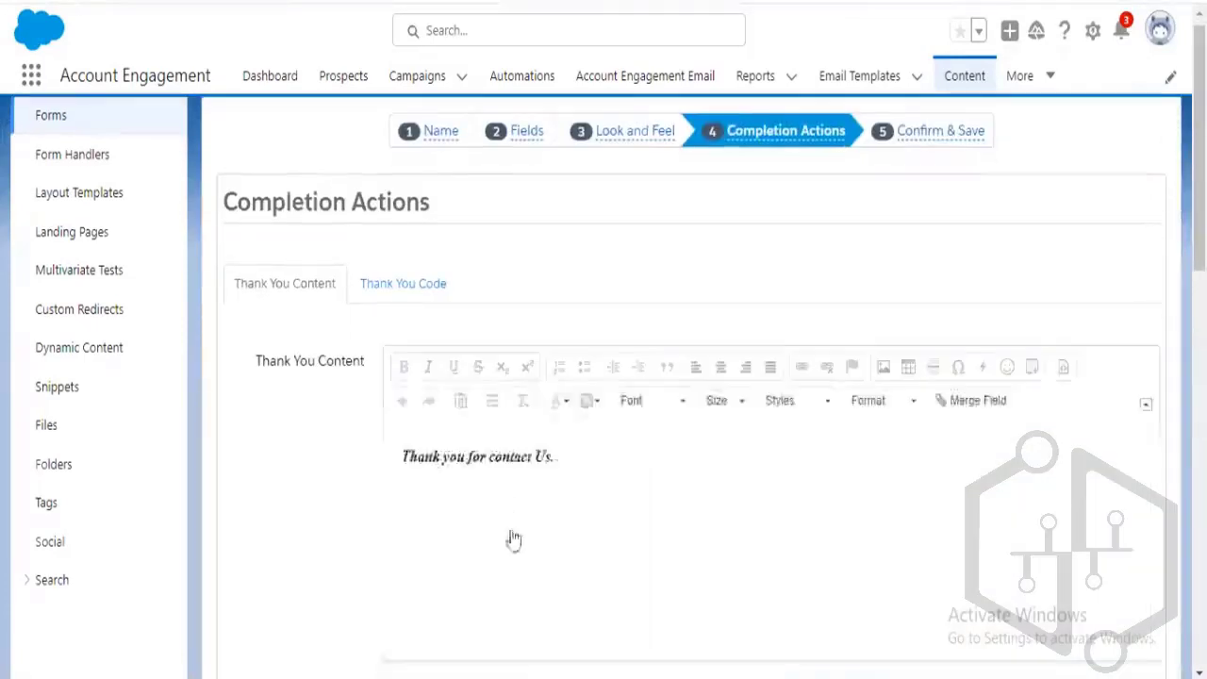
# Turn off Always display form after submission in the form's completion action settings
pyautogui.scroll(-3, 514, 542)
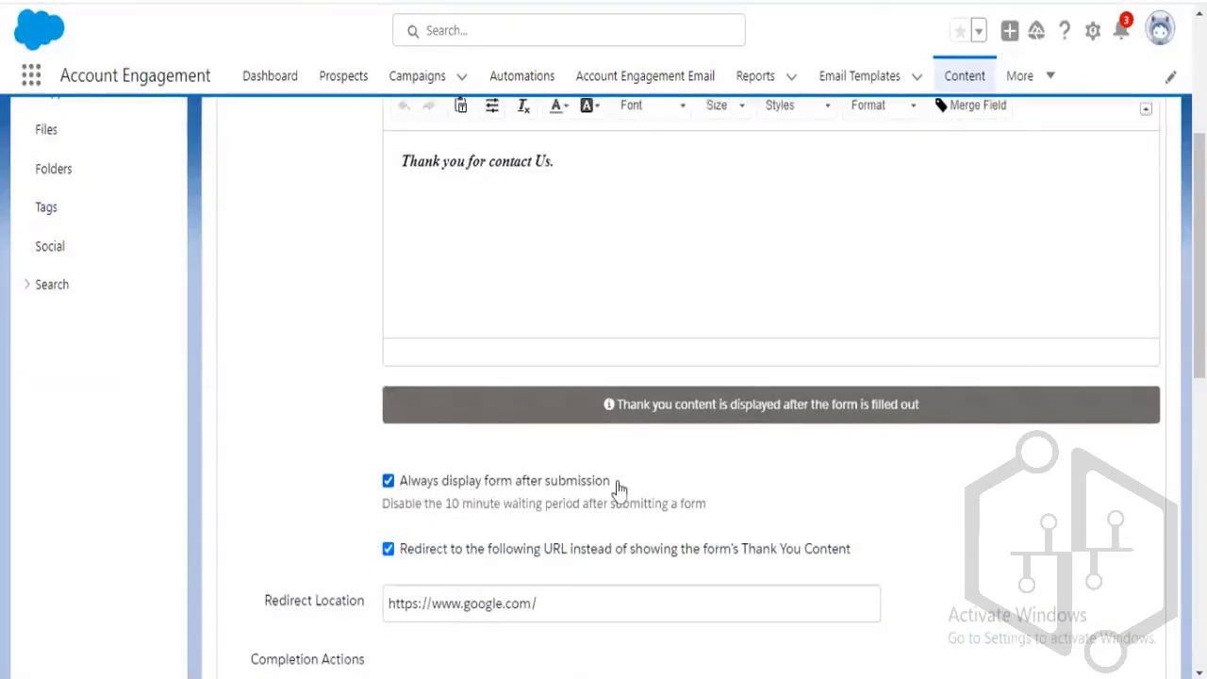
pyautogui.moveTo(706, 504); pyautogui.dragTo(401, 487)
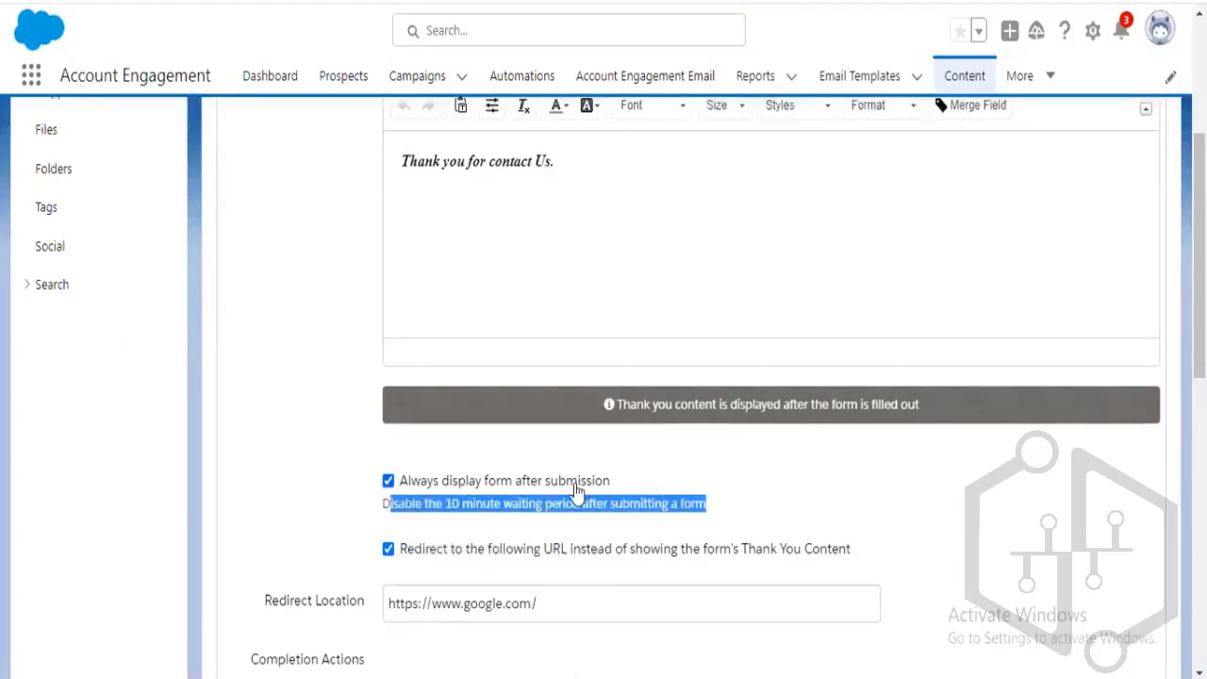
pyautogui.click(297, 496)
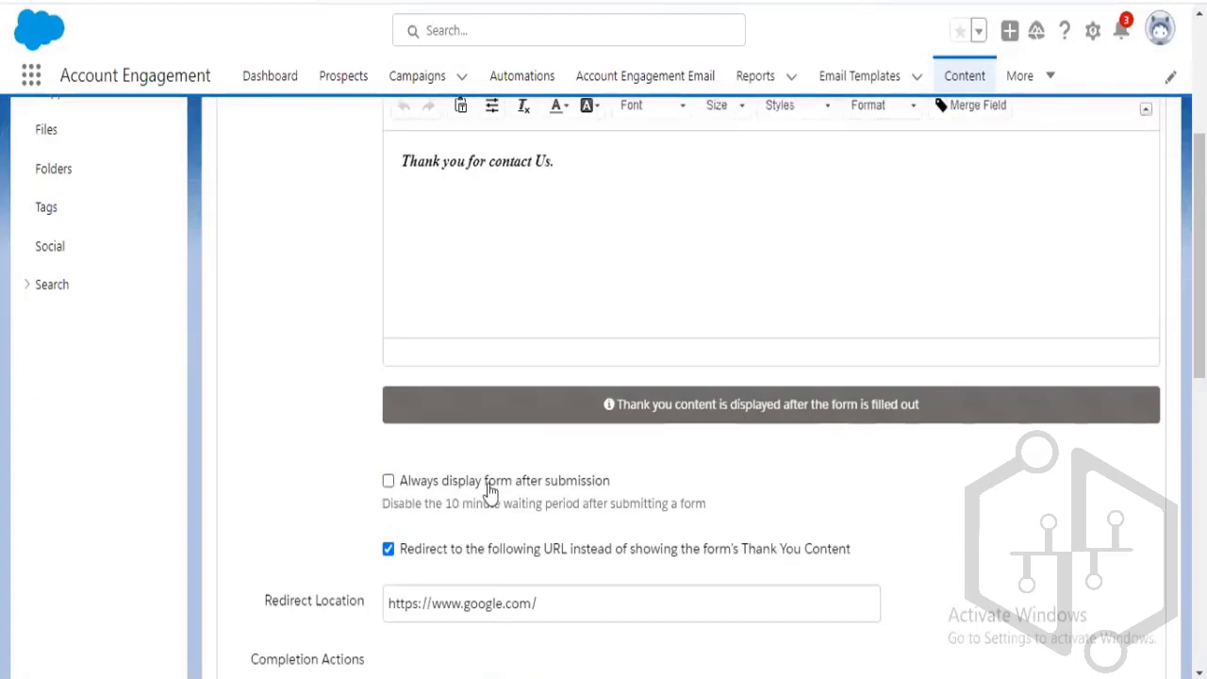
pyautogui.hotkey('alt', 'Tab')
pyautogui.hotkey('alt', 'Tab')
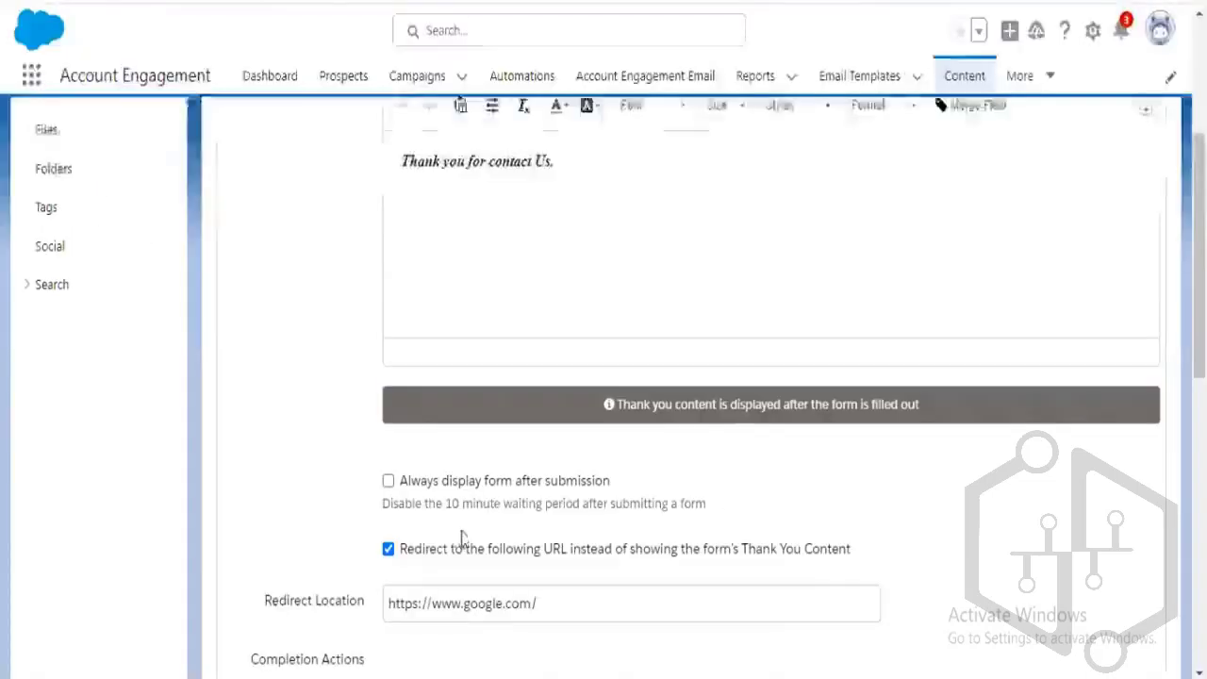
# Confirm and save the form with its updated completion actions
pyautogui.scroll(-5, 472, 524)
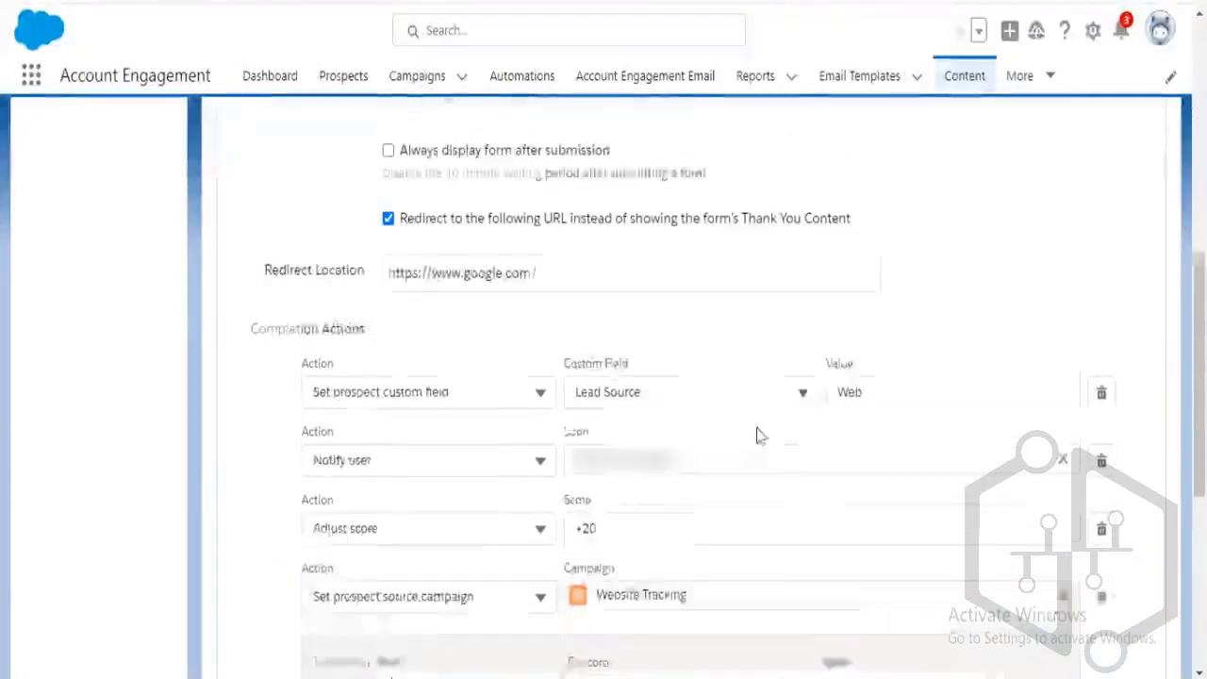
pyautogui.scroll(-5, 754, 453)
pyautogui.click(476, 581)
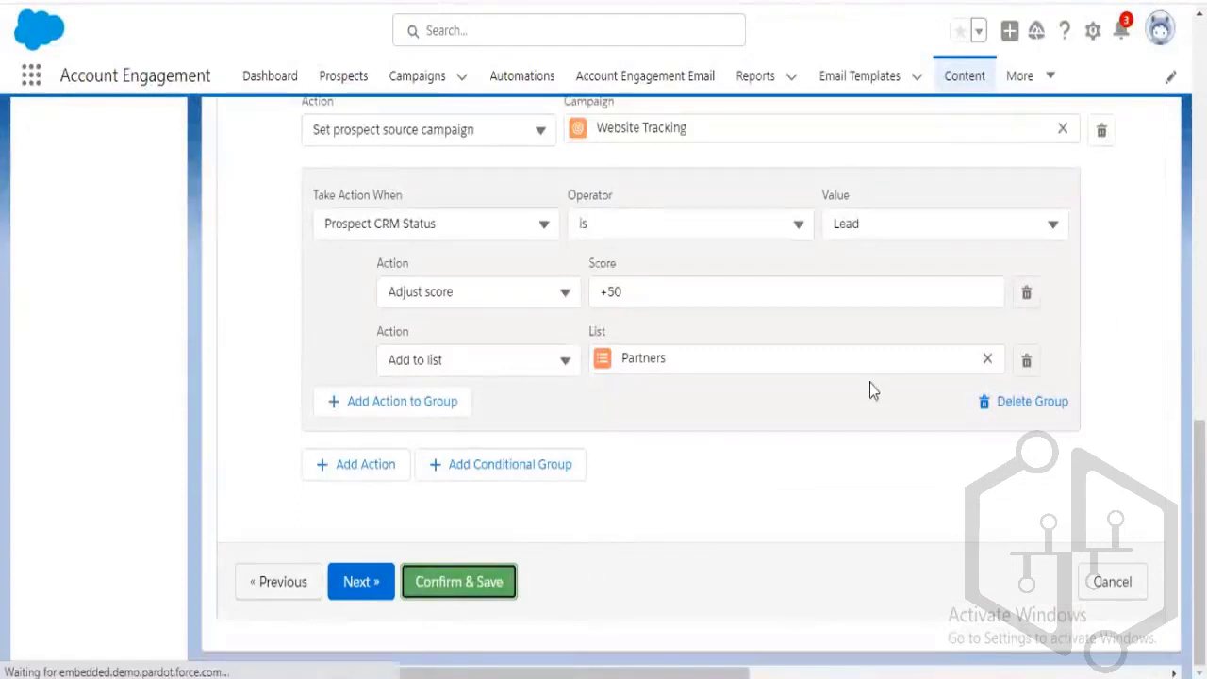
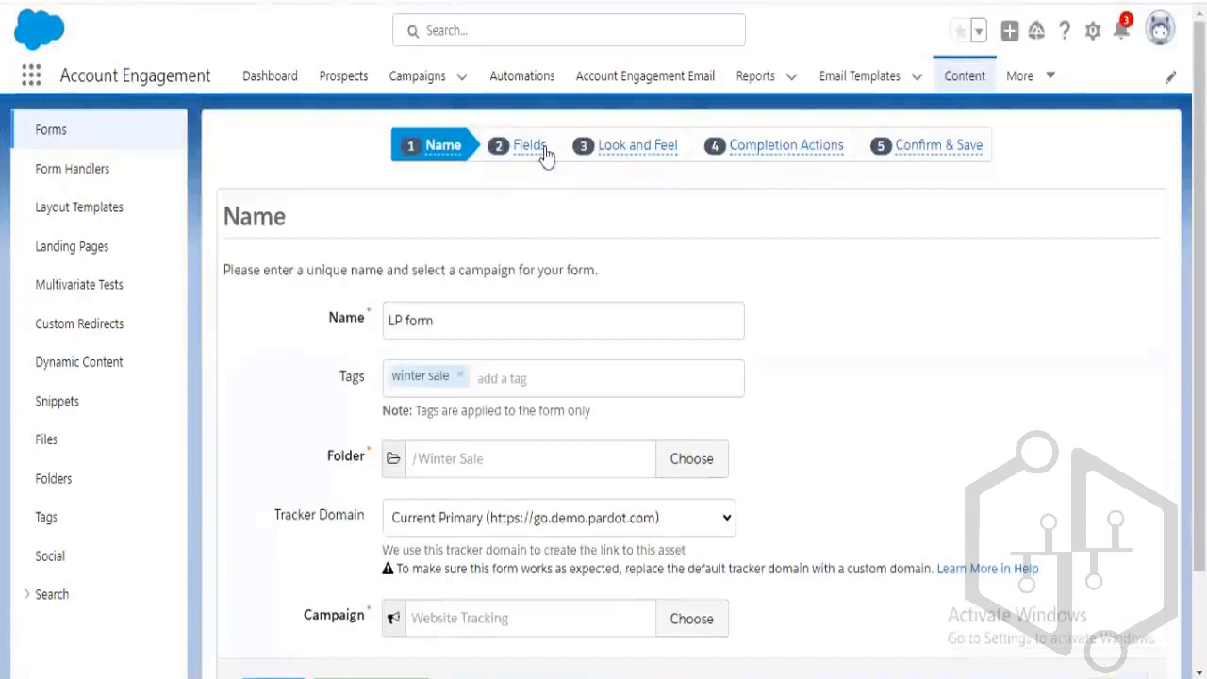
# Try to turn off Always display even if previously completed for the form's Email field, and restore the option
pyautogui.click(540, 151)
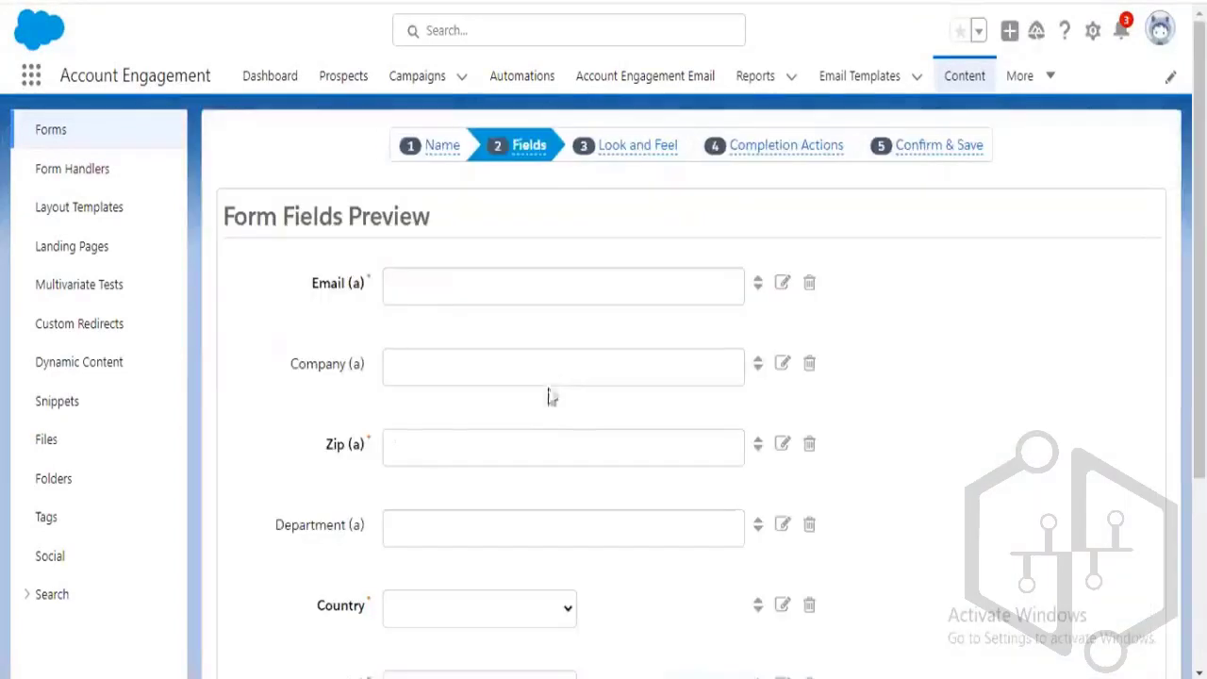
pyautogui.click(783, 283)
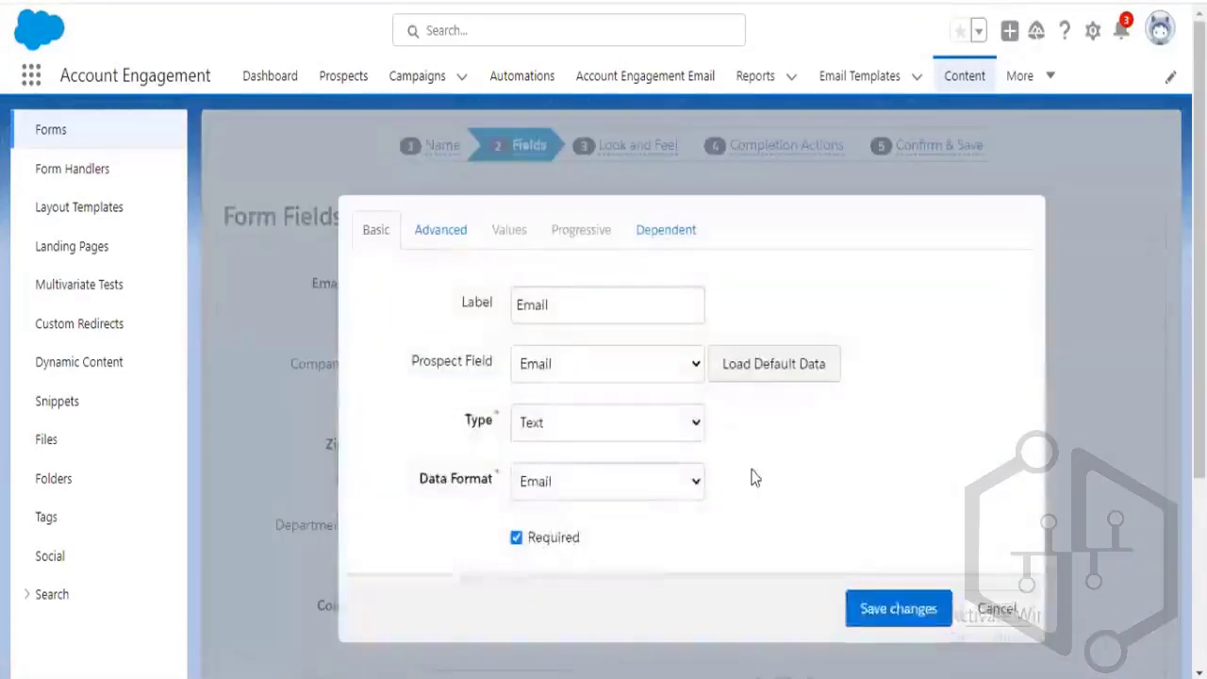
pyautogui.click(445, 233)
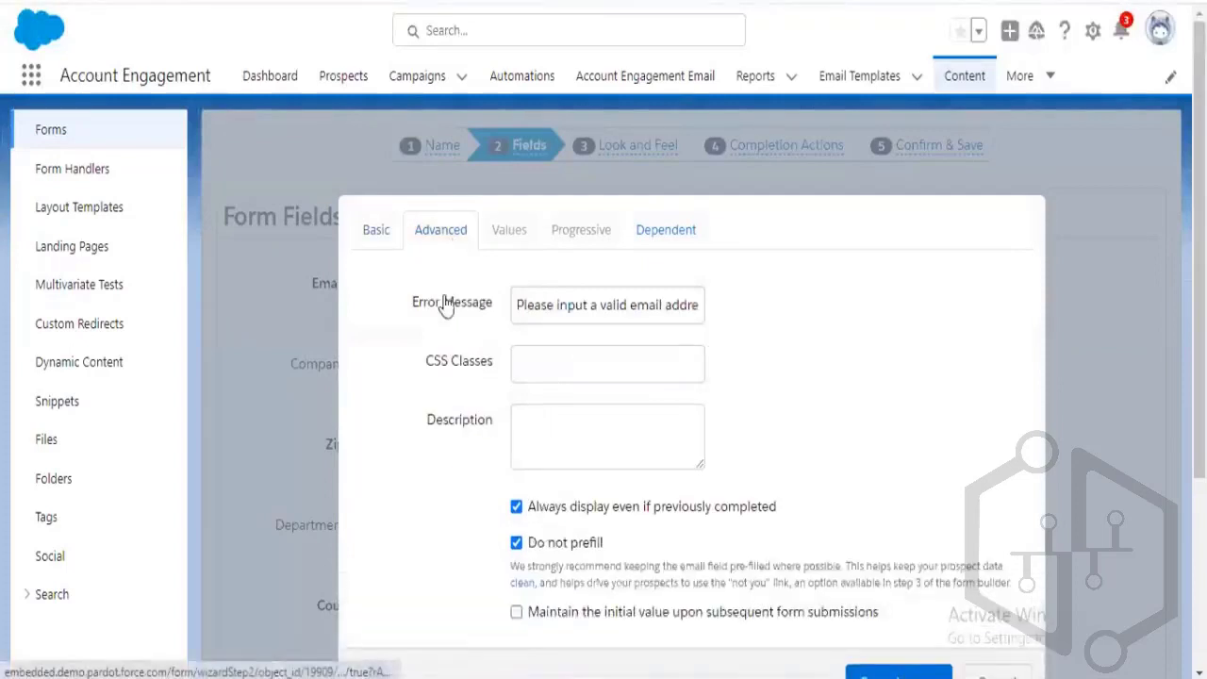
pyautogui.scroll(-1, 791, 444)
pyautogui.click(650, 405)
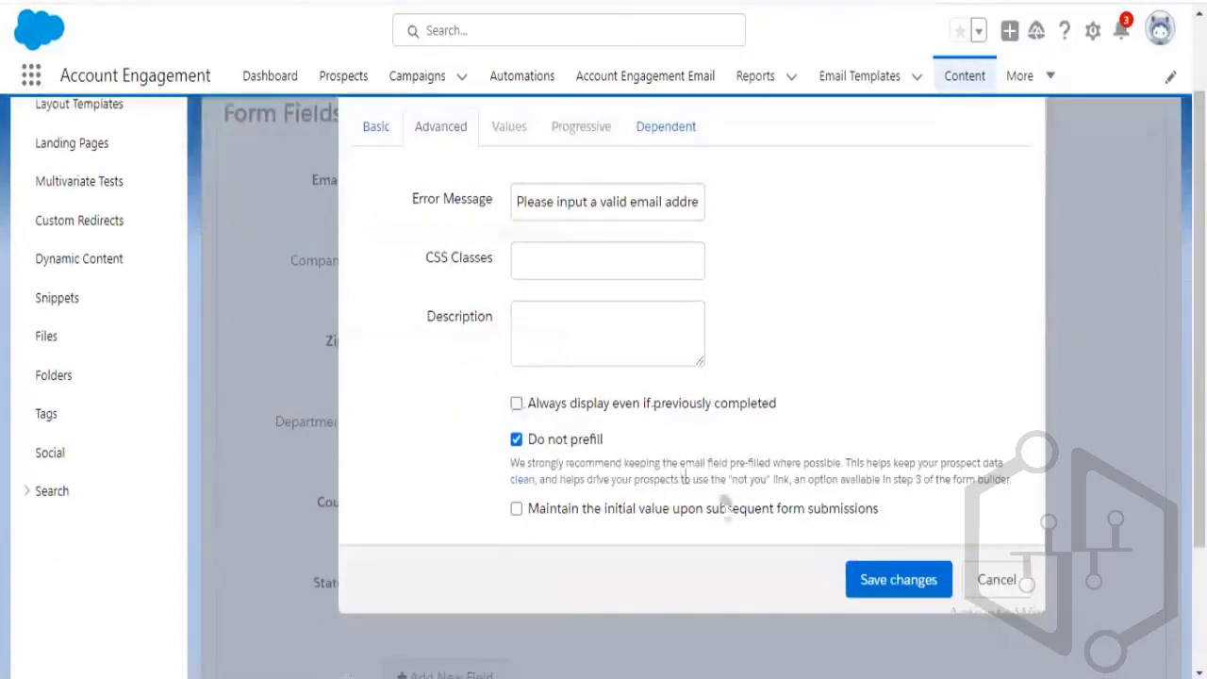
pyautogui.click(893, 588)
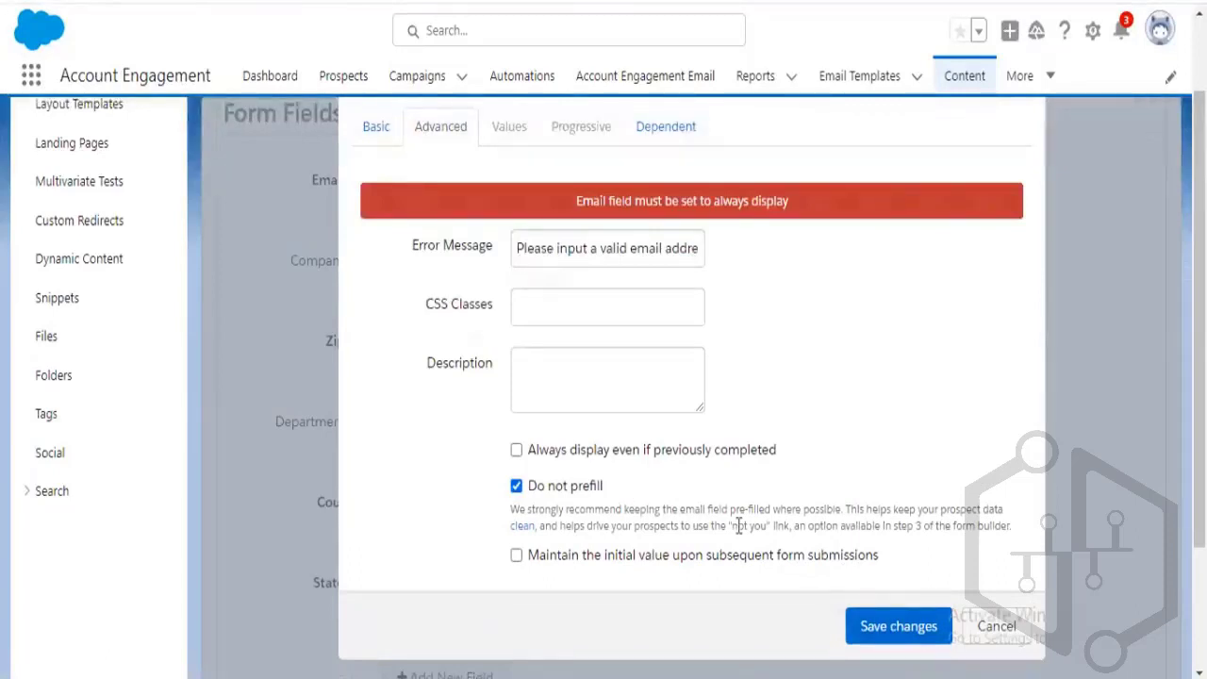
pyautogui.click(611, 458)
pyautogui.click(873, 626)
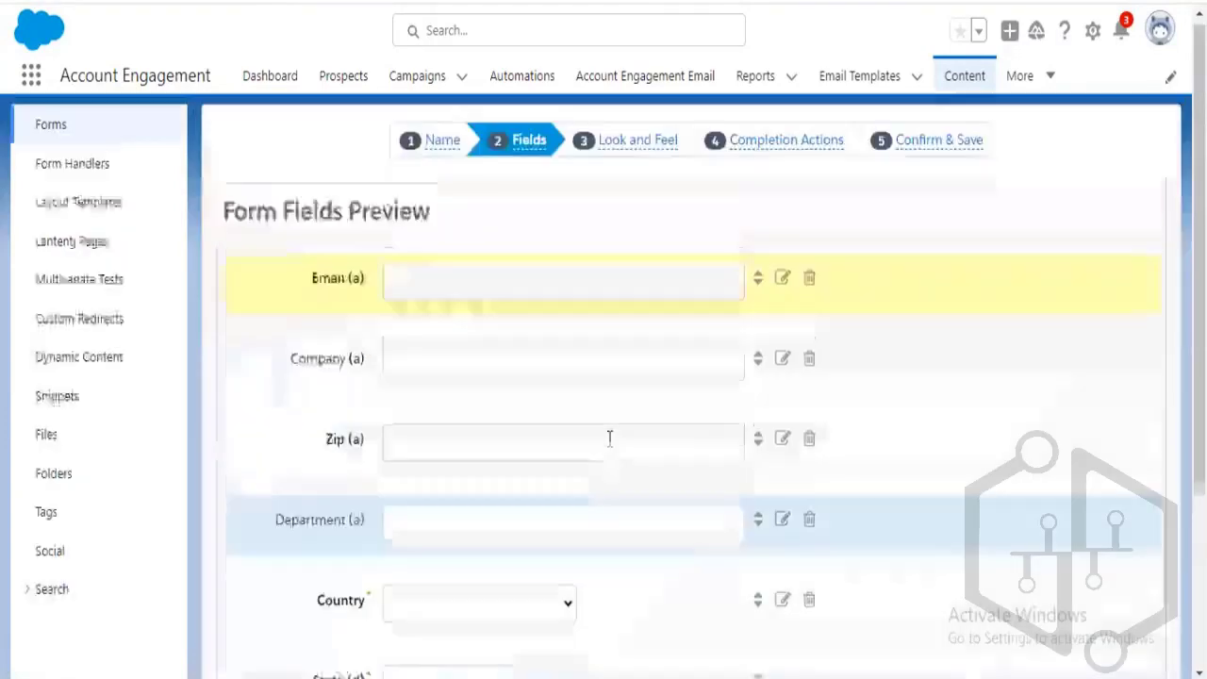
# Turn off Always display even if previously completed for the Company field and save the field
pyautogui.click(779, 370)
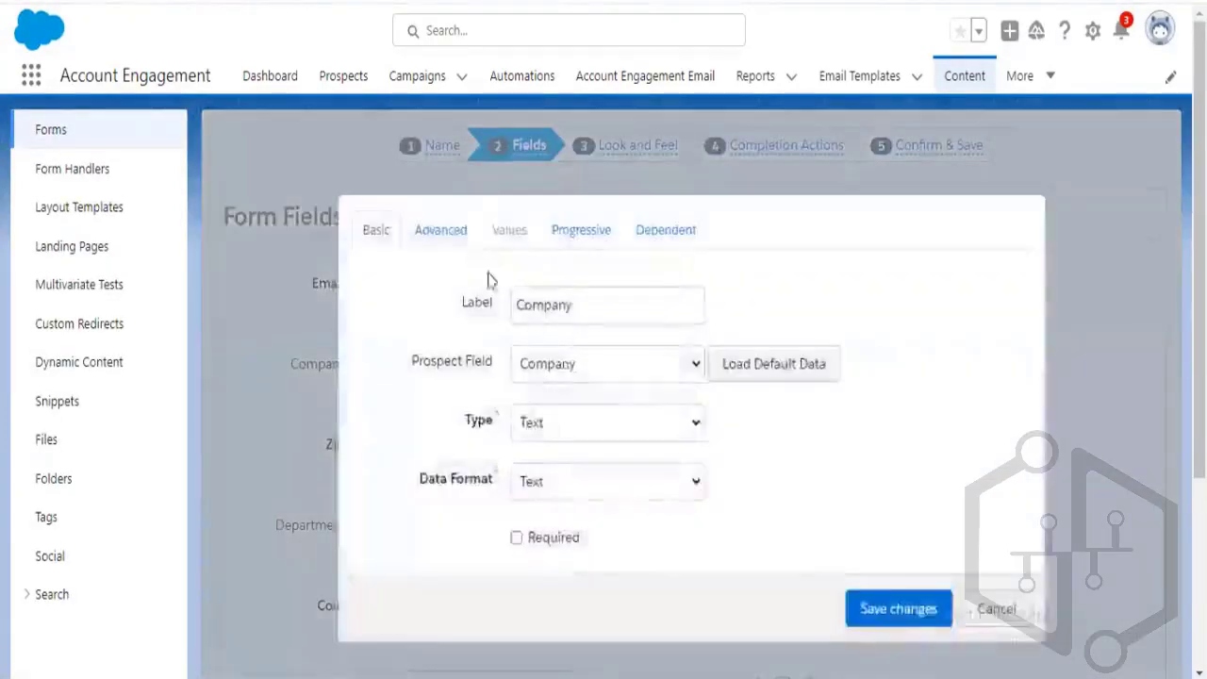
pyautogui.click(455, 240)
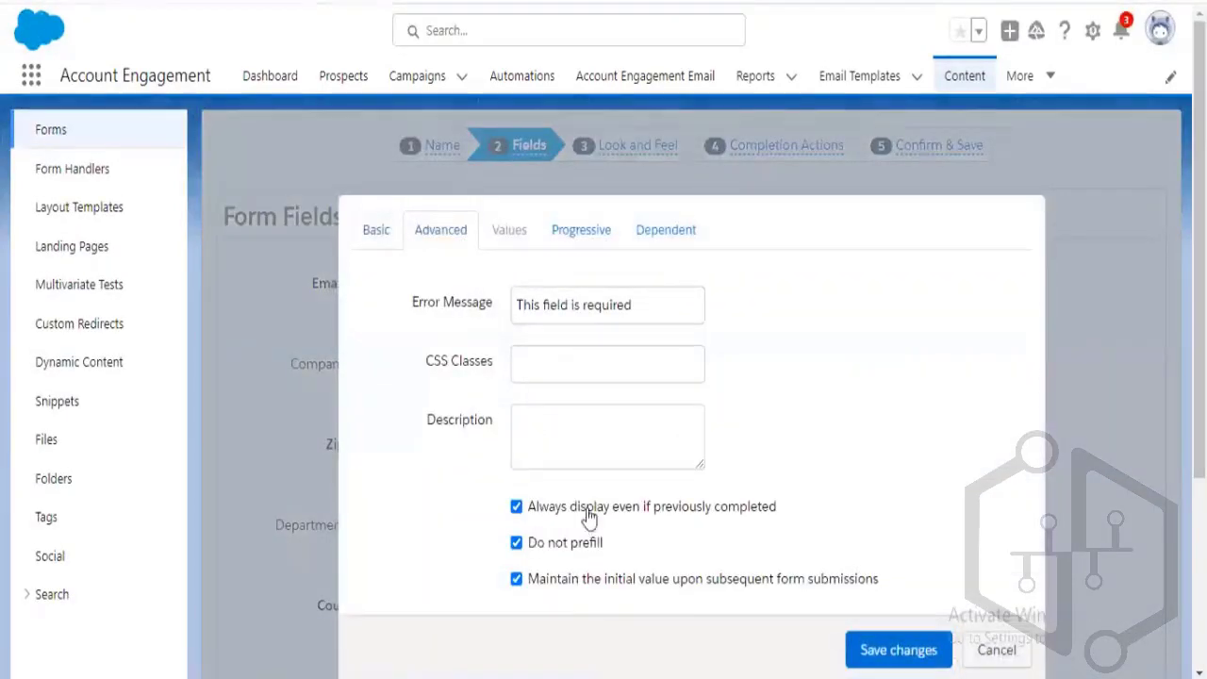
pyautogui.click(517, 506)
pyautogui.click(872, 649)
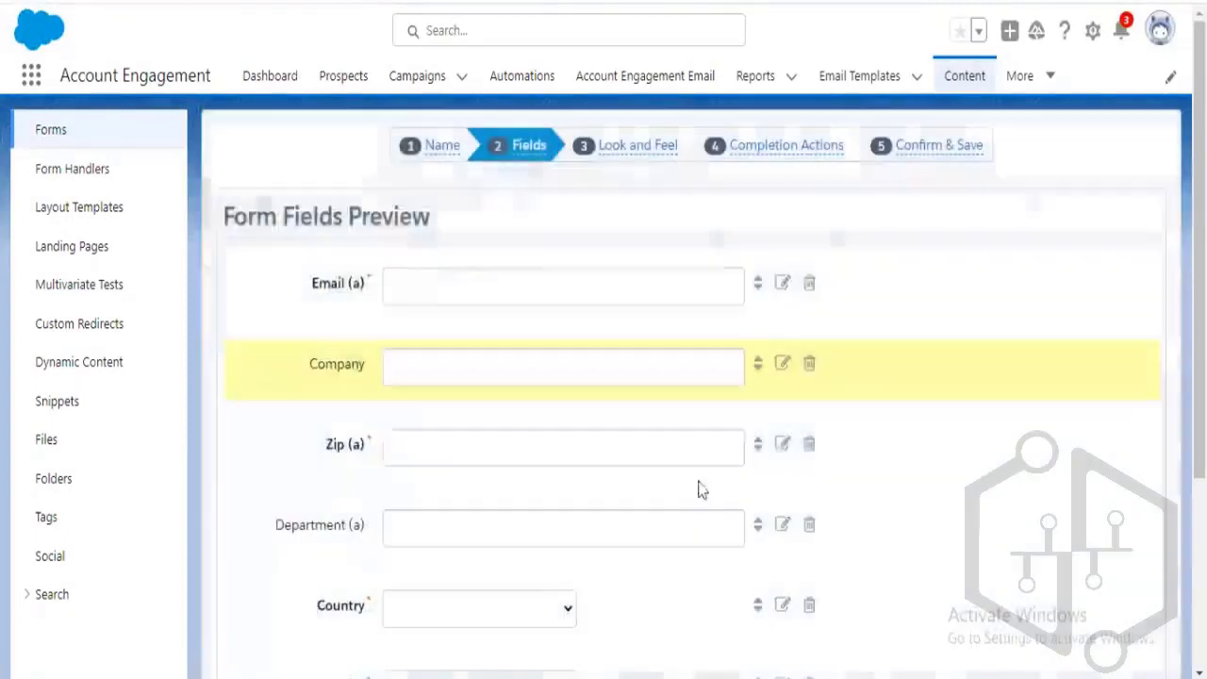
# Turn off Always display even if previously completed for the Zip field and save the field
pyautogui.click(779, 447)
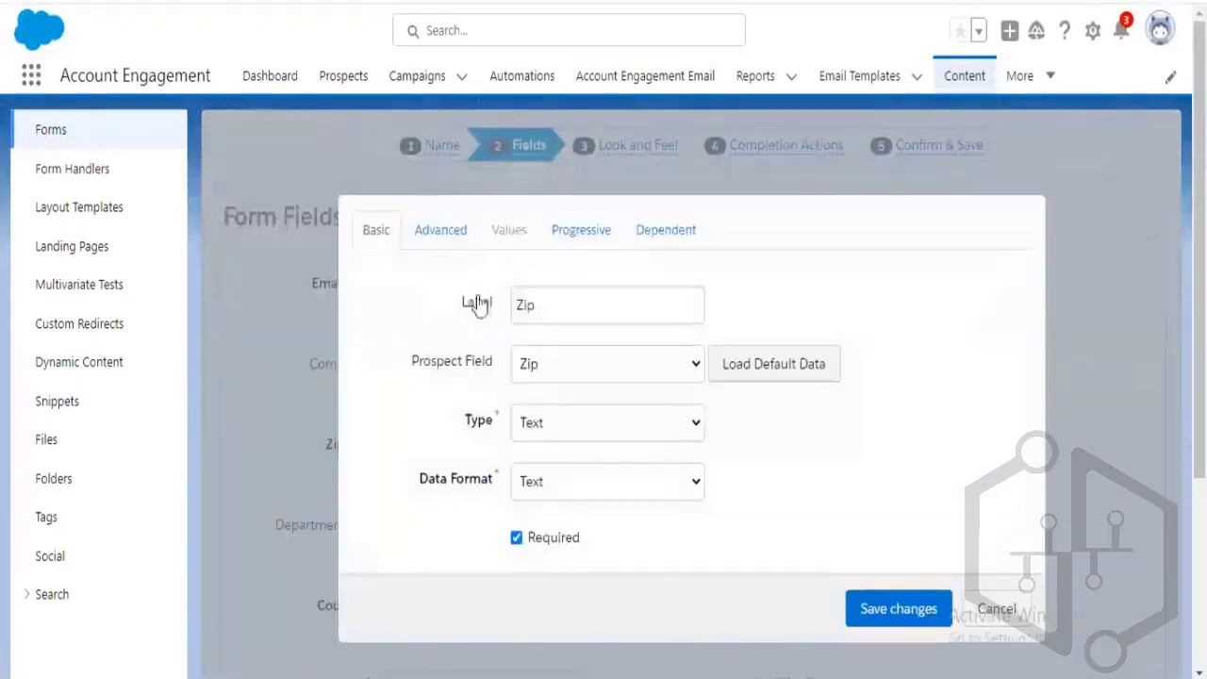
pyautogui.click(451, 238)
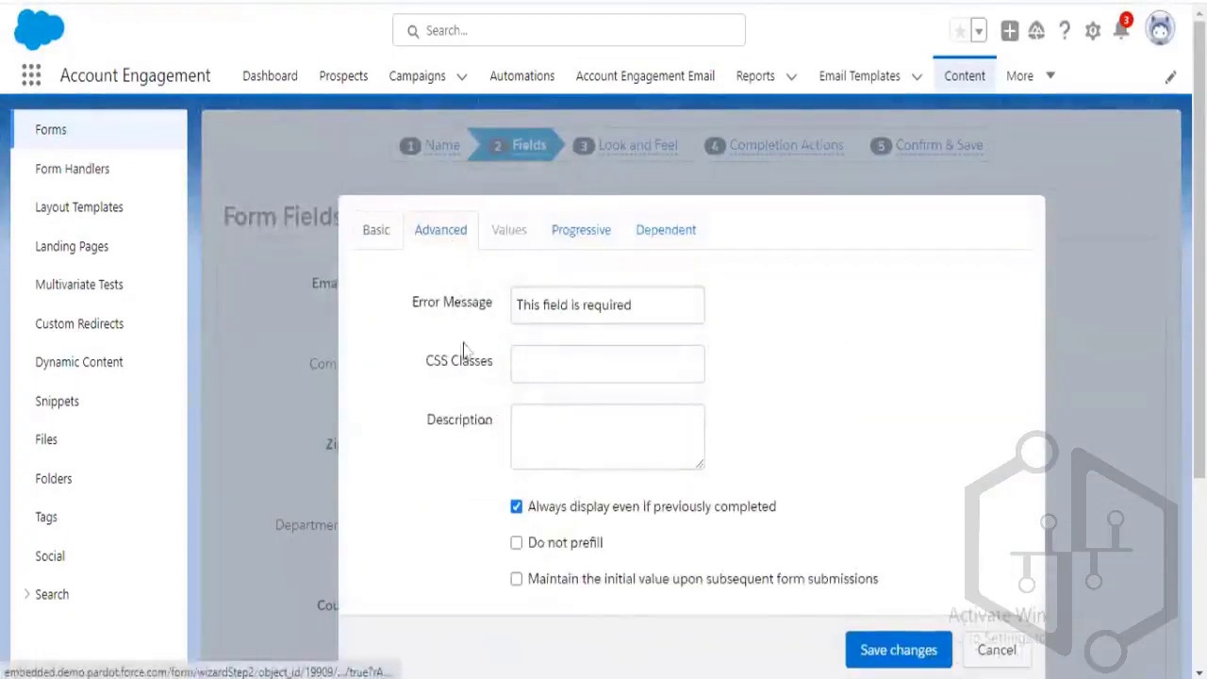
pyautogui.click(578, 510)
pyautogui.click(854, 650)
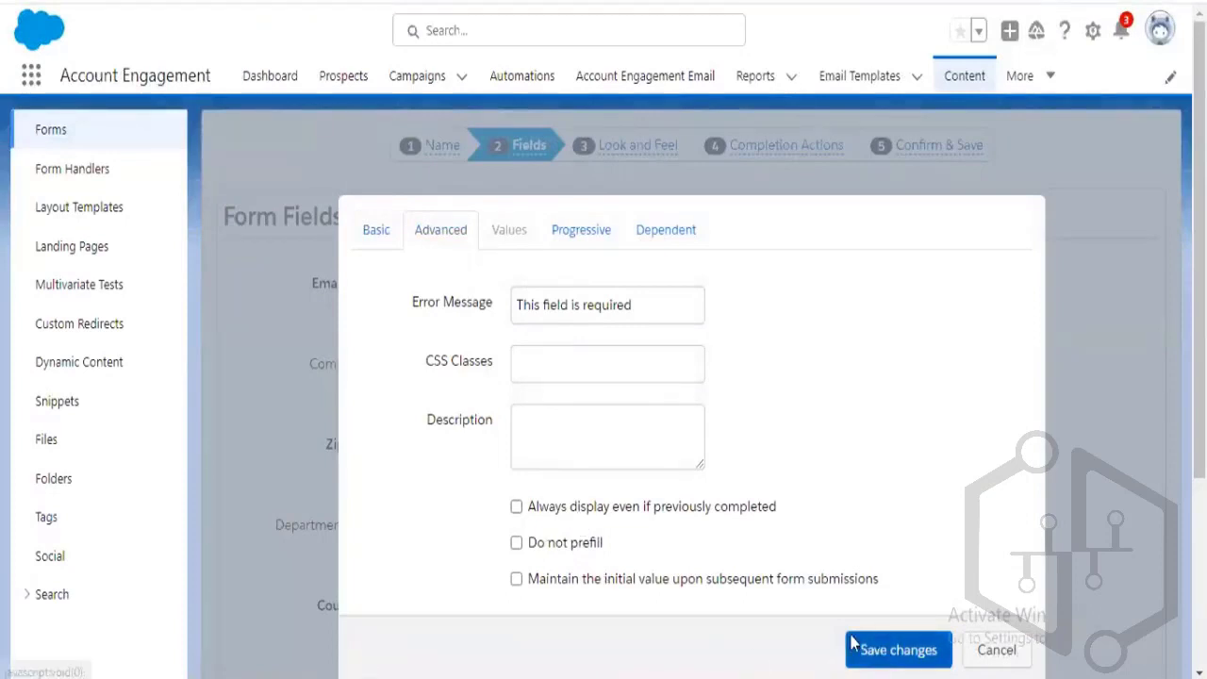
# Turn off Always display even if previously completed for the Department field and save the field
pyautogui.scroll(-1, 583, 481)
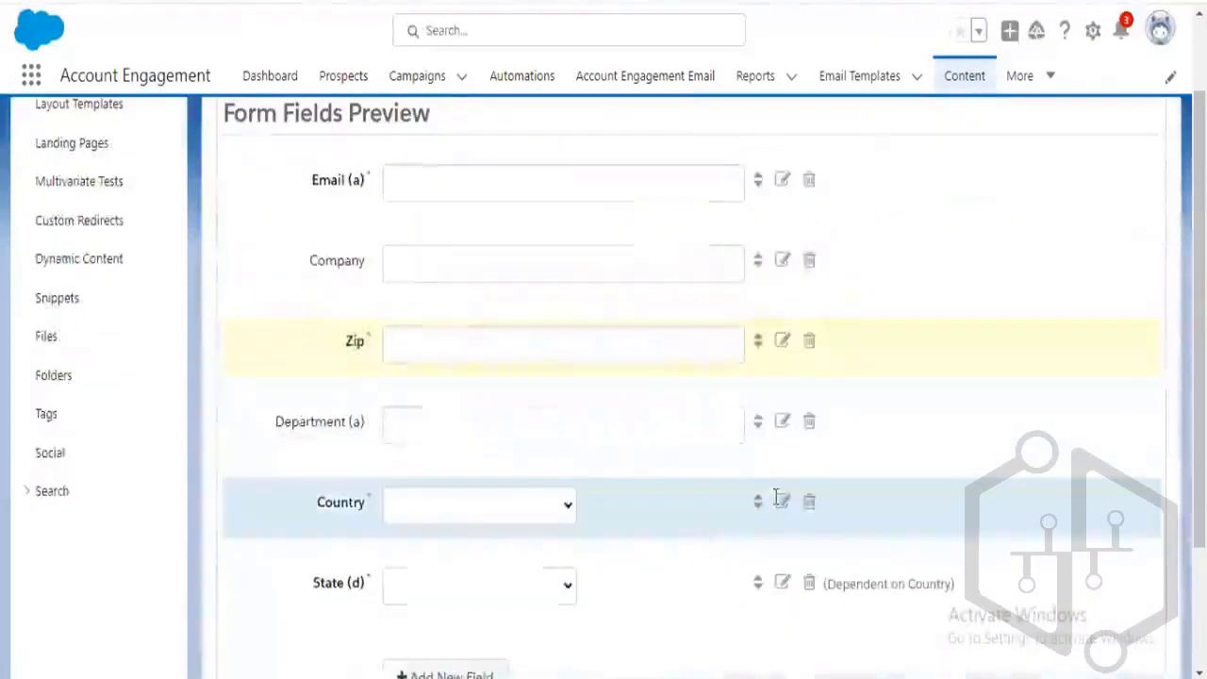
pyautogui.click(786, 424)
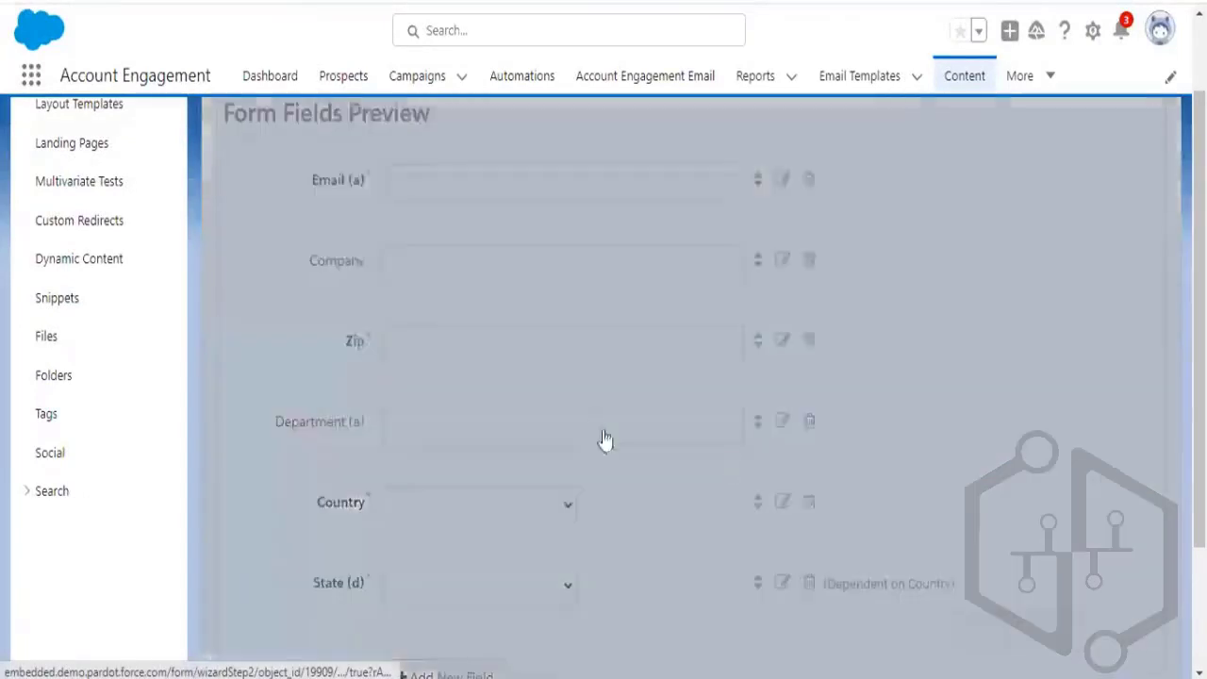
pyautogui.click(441, 130)
pyautogui.click(558, 412)
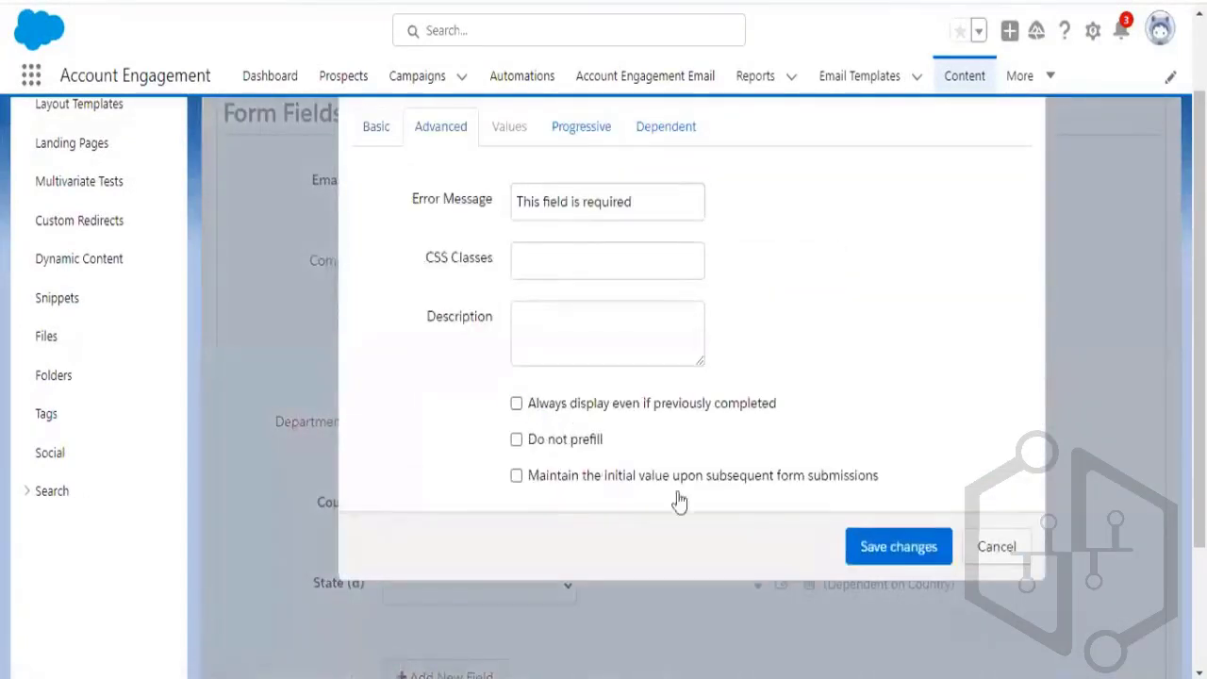
pyautogui.click(874, 557)
# Review the Country field's advanced settings, save the field, and confirm and save the whole form
pyautogui.scroll(-2, 645, 521)
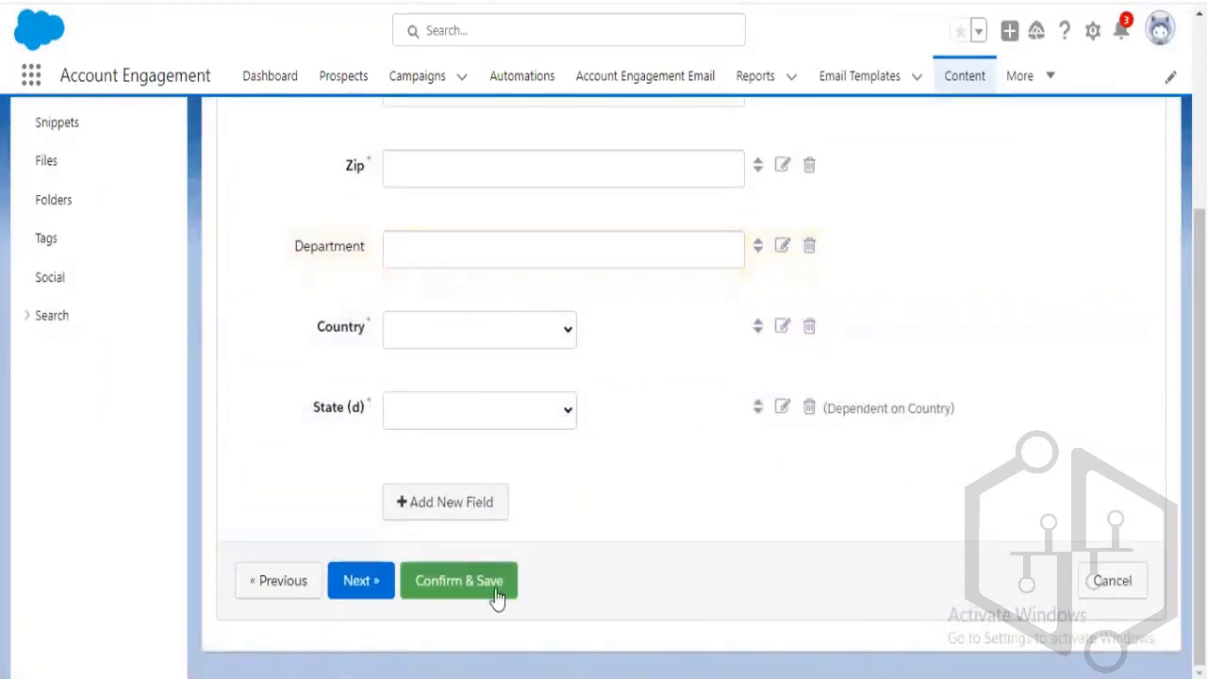
pyautogui.click(788, 330)
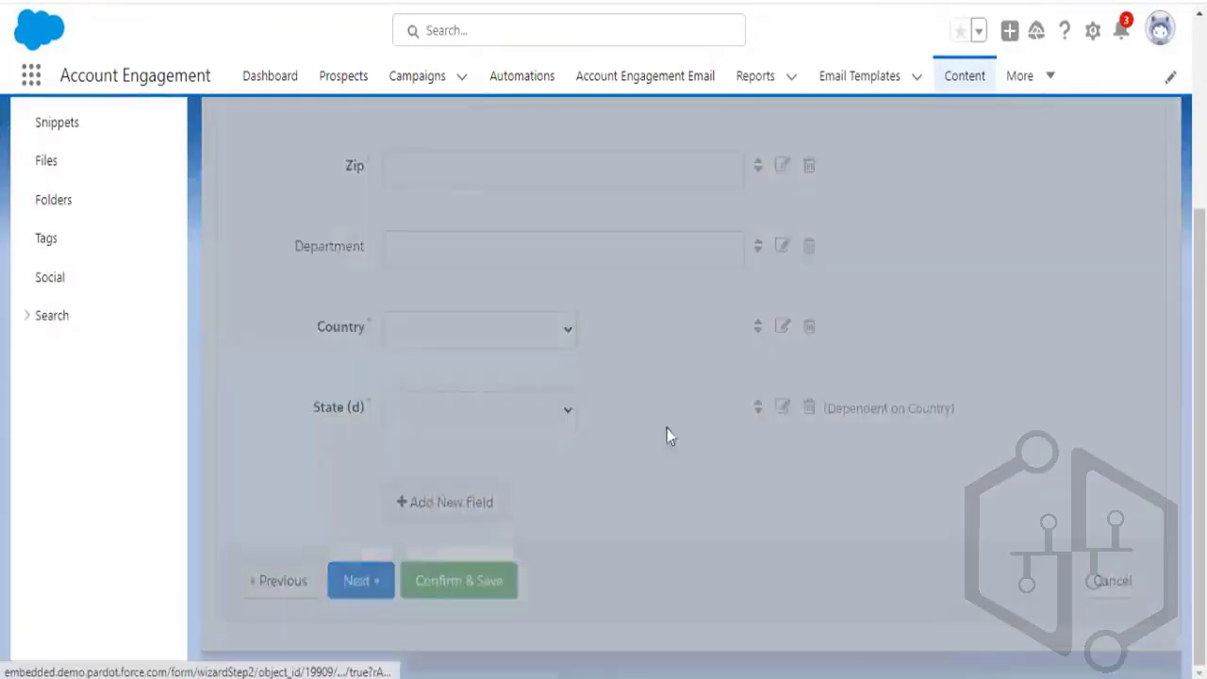
pyautogui.scroll(2, 574, 329)
pyautogui.click(458, 160)
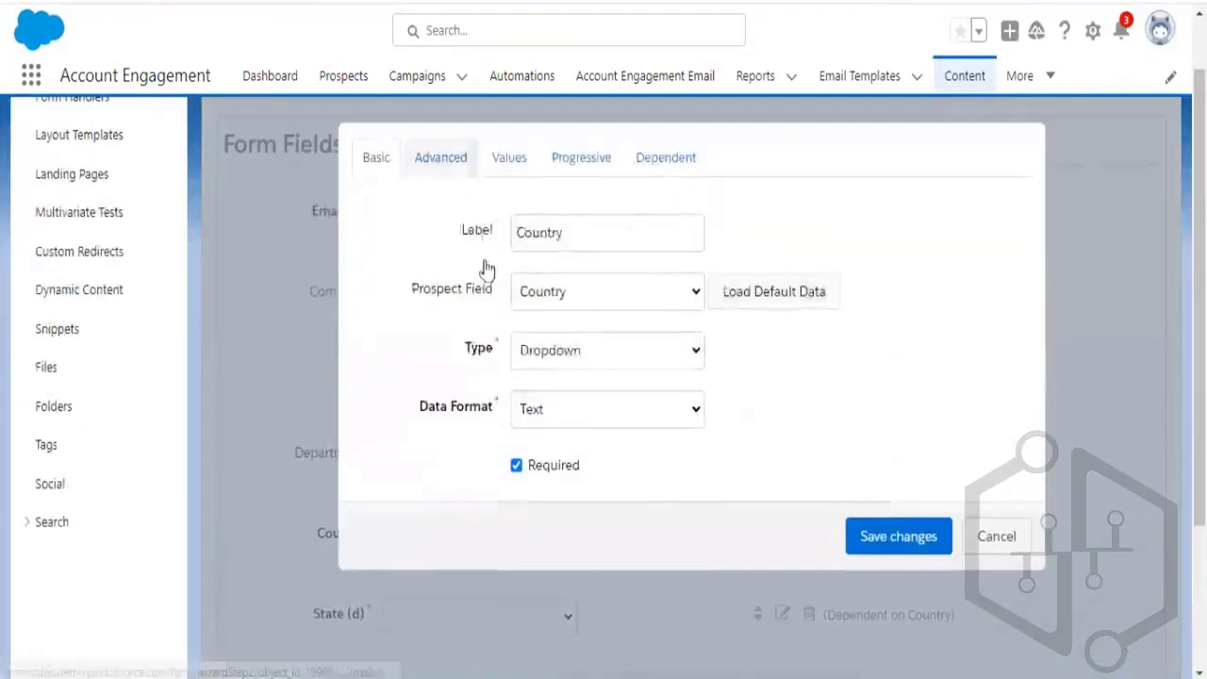
pyautogui.click(888, 575)
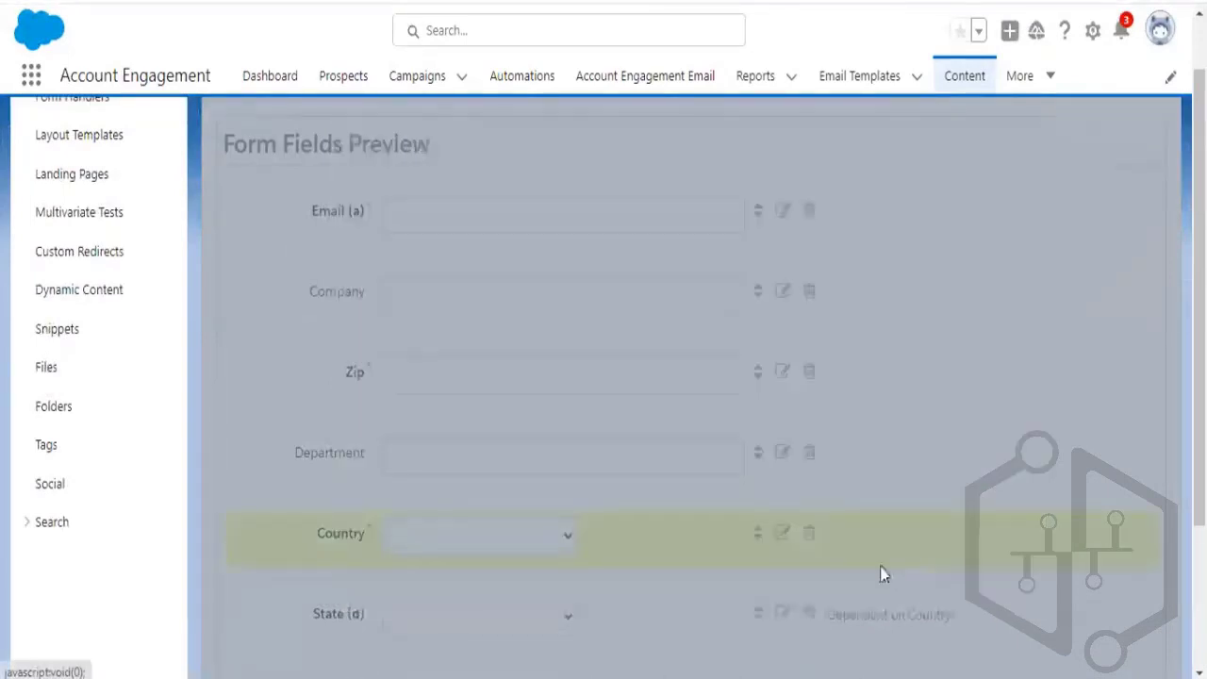
pyautogui.scroll(-3, 558, 607)
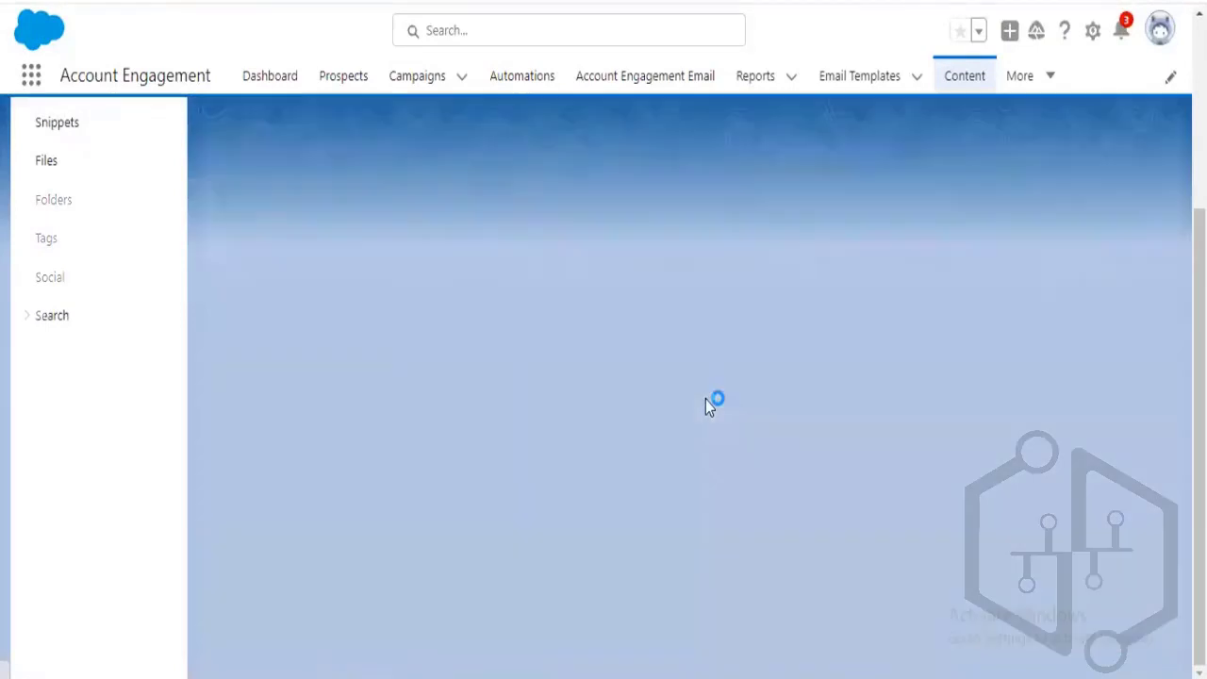
pyautogui.hotkey('alt', 'Tab')
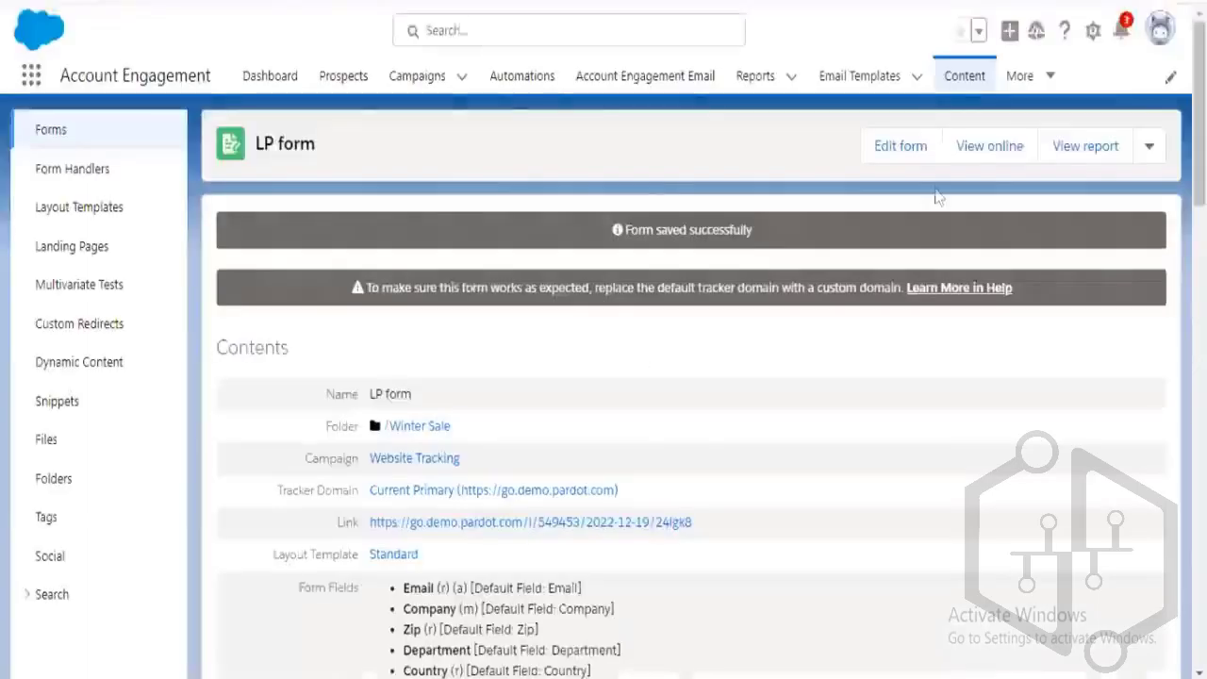
# Turn on Always display form after submission in the LP form's completion action settings and save the form
pyautogui.click(913, 156)
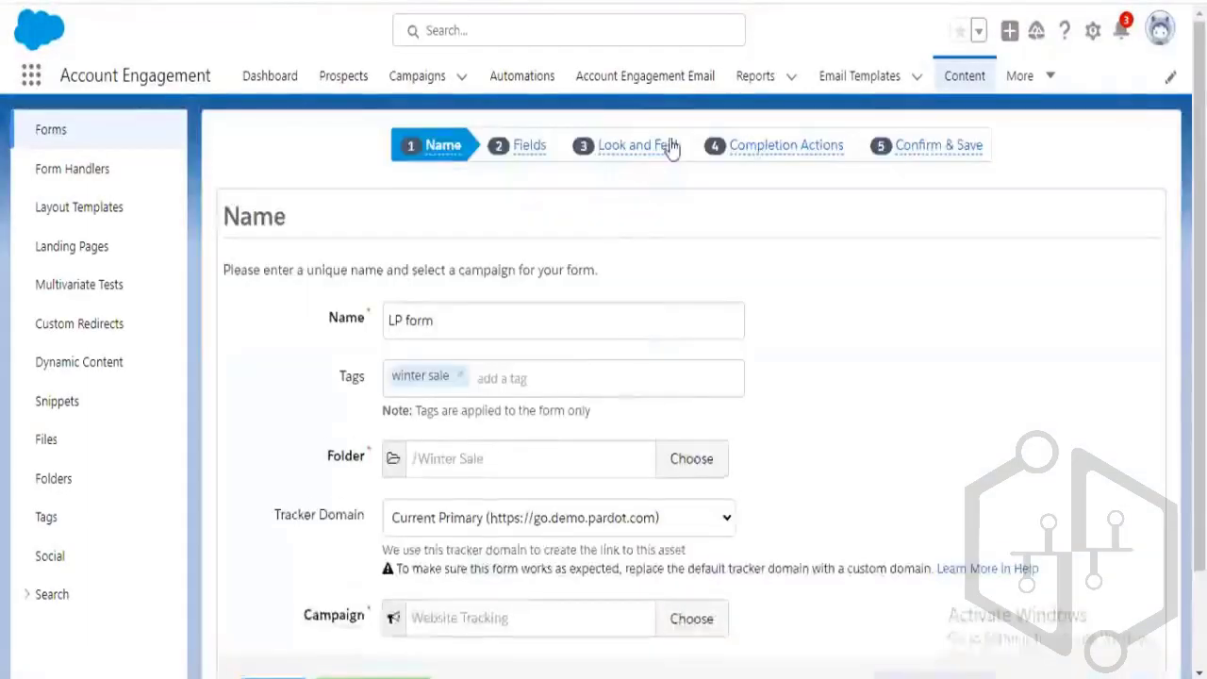
pyautogui.click(755, 149)
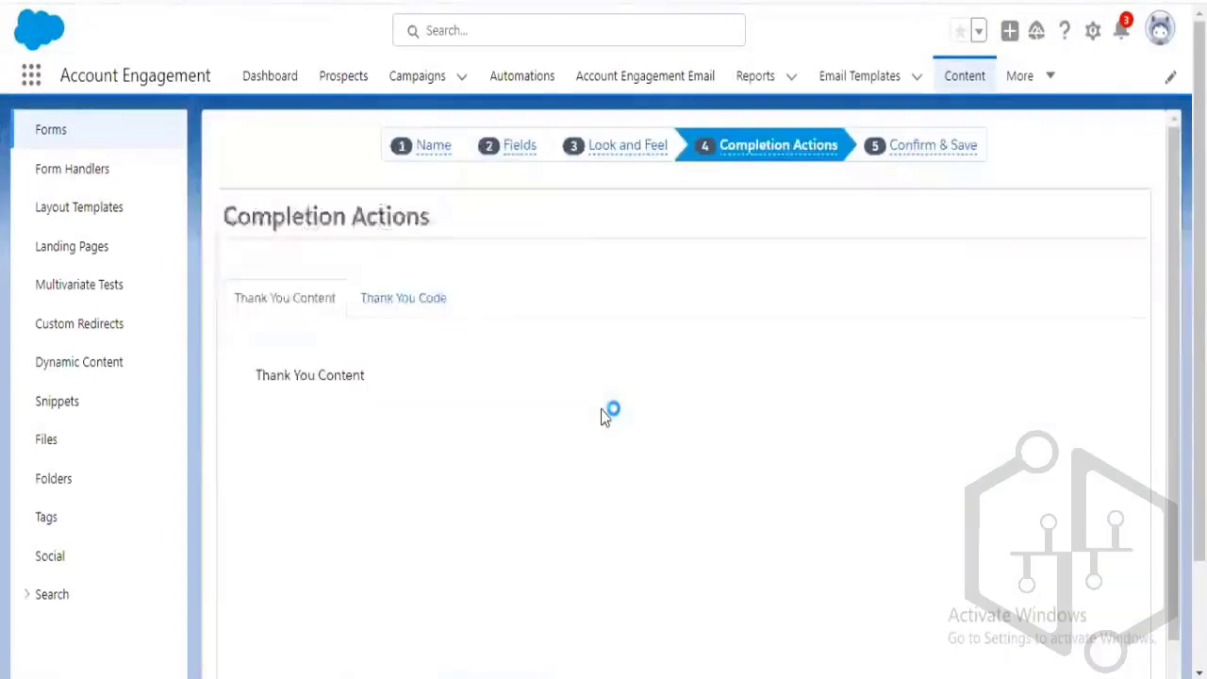
pyautogui.scroll(-5, 603, 471)
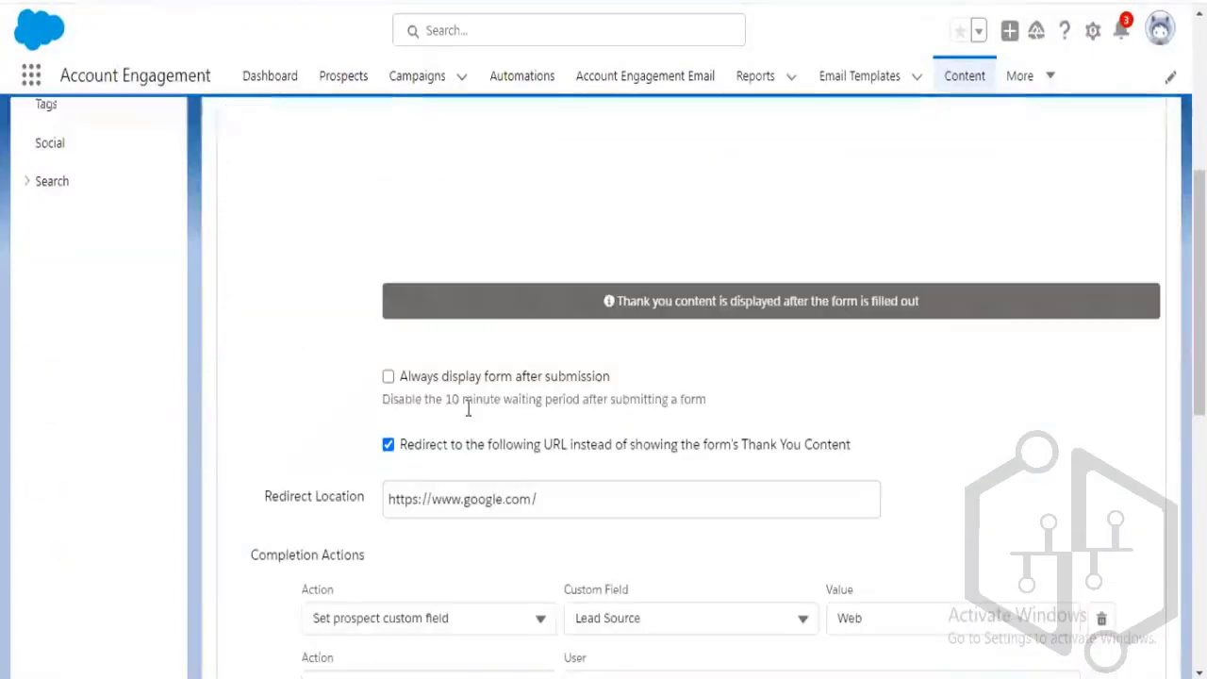
pyautogui.click(478, 385)
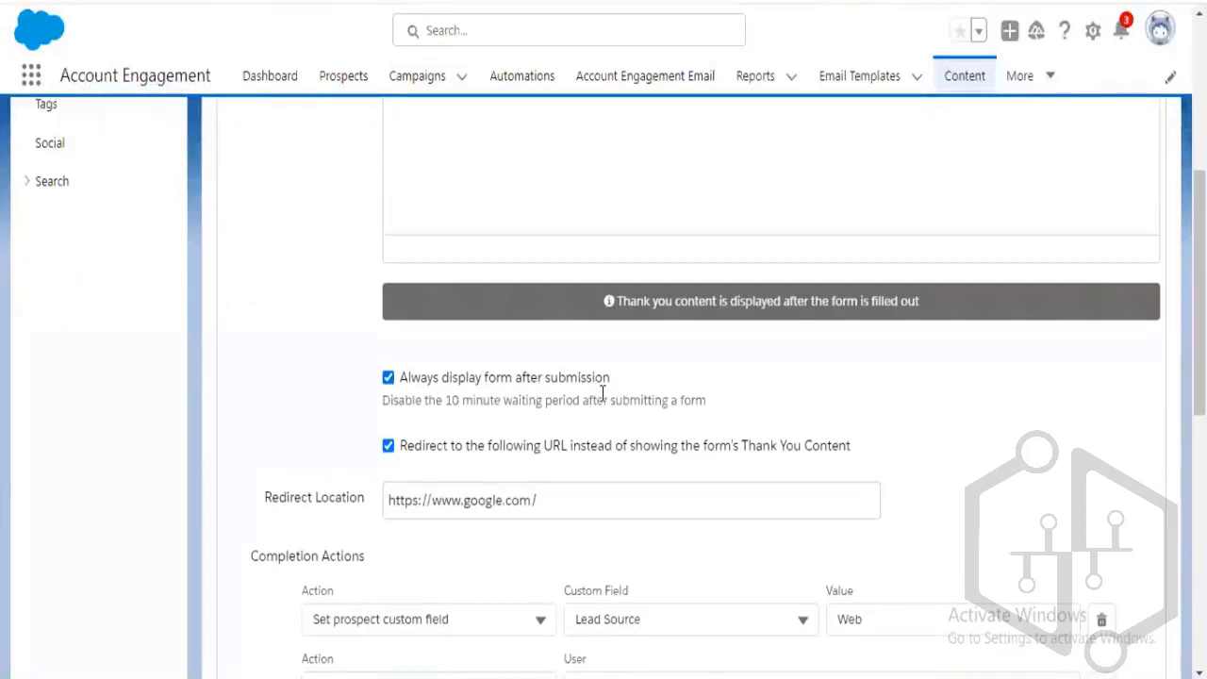
pyautogui.scroll(-3, 598, 395)
pyautogui.scroll(-6, 600, 399)
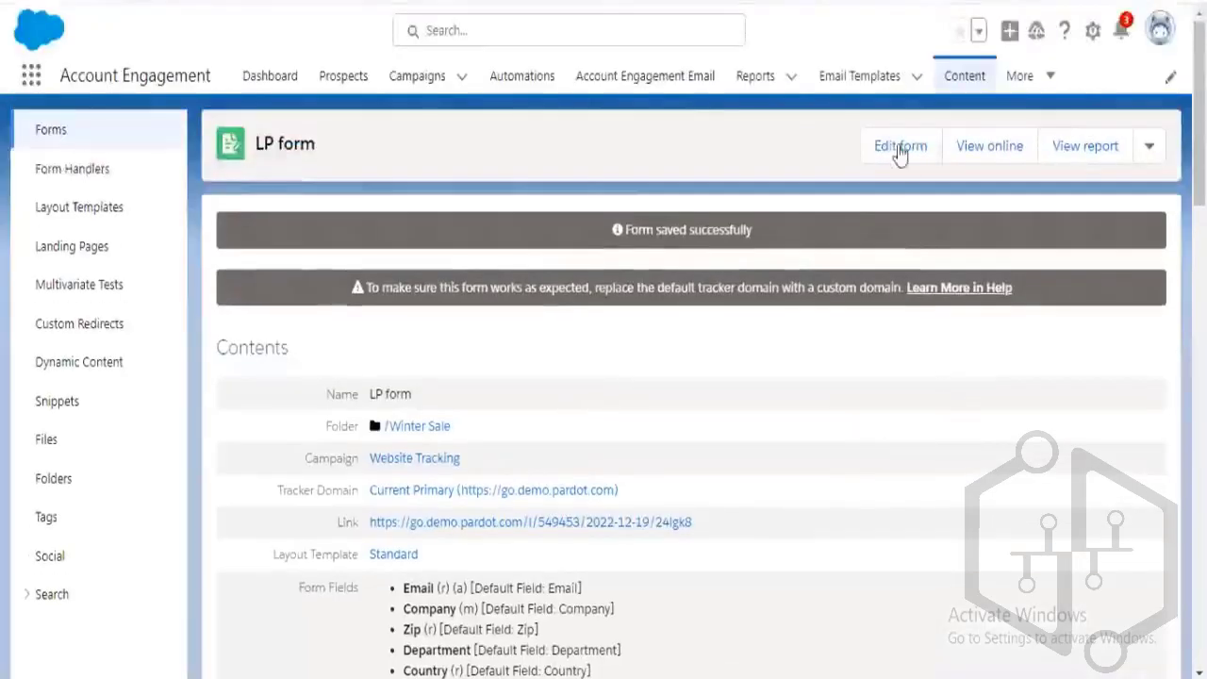
# Reopen the LP form's fields, turn on Always display even if previously completed for Company, and save the field
pyautogui.click(901, 145)
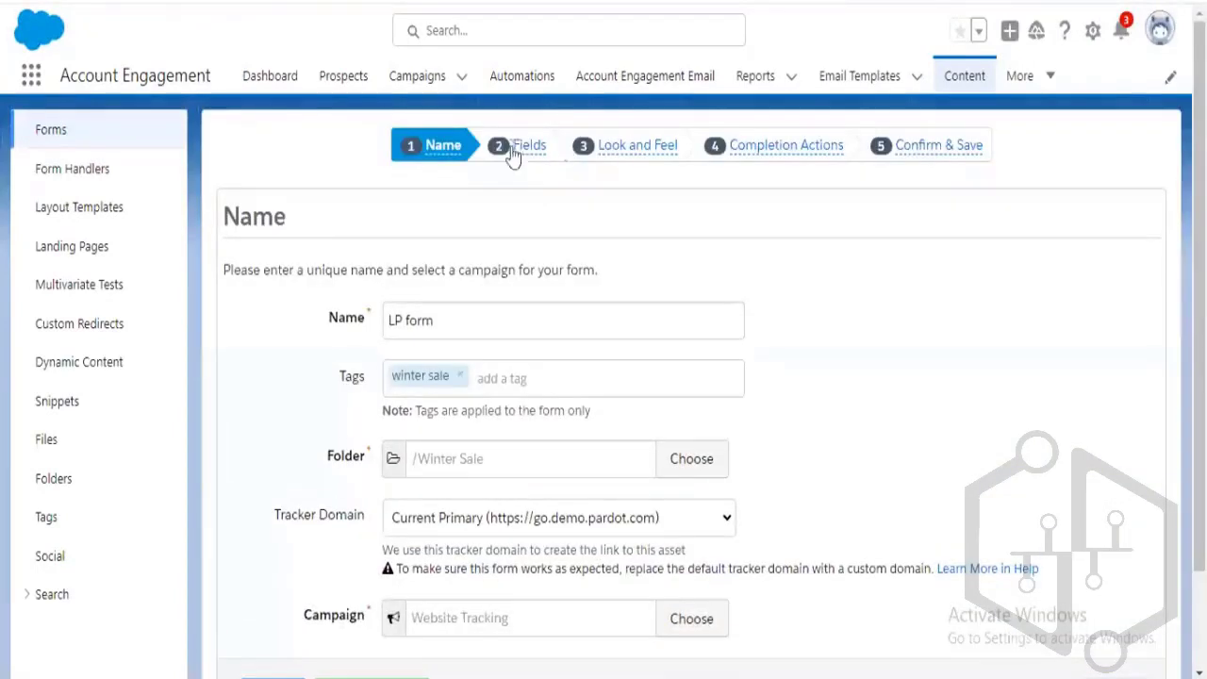
pyautogui.click(523, 151)
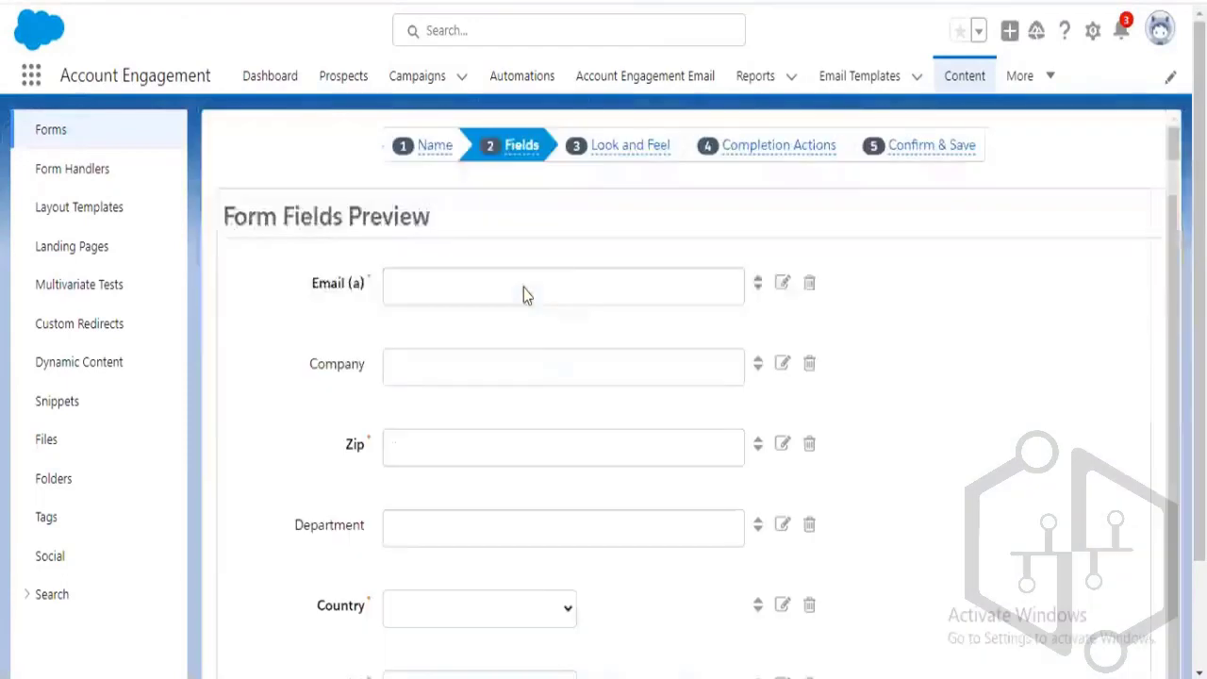
pyautogui.click(782, 363)
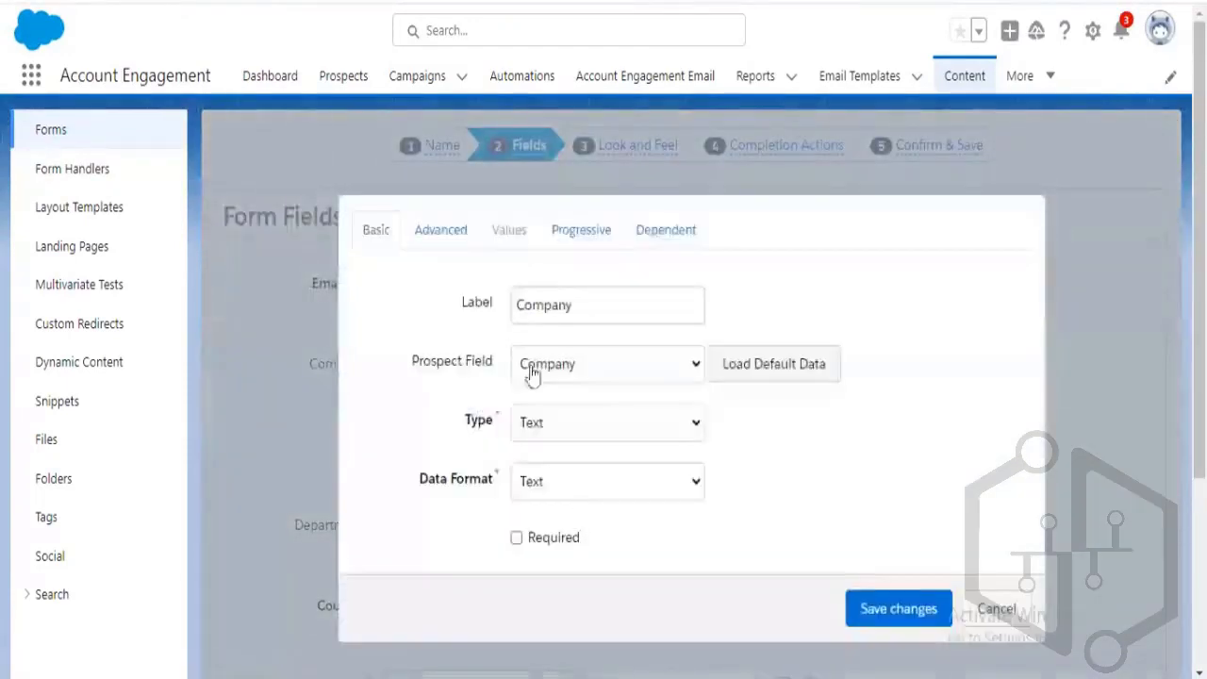
pyautogui.click(456, 240)
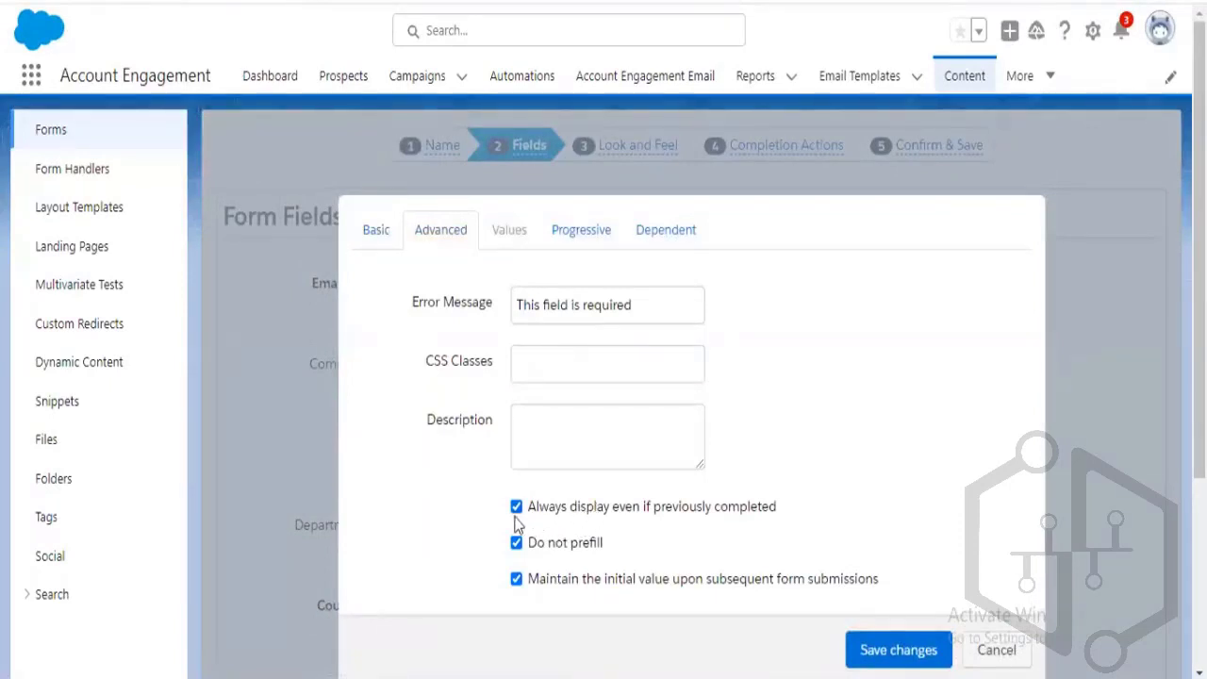
pyautogui.click(863, 655)
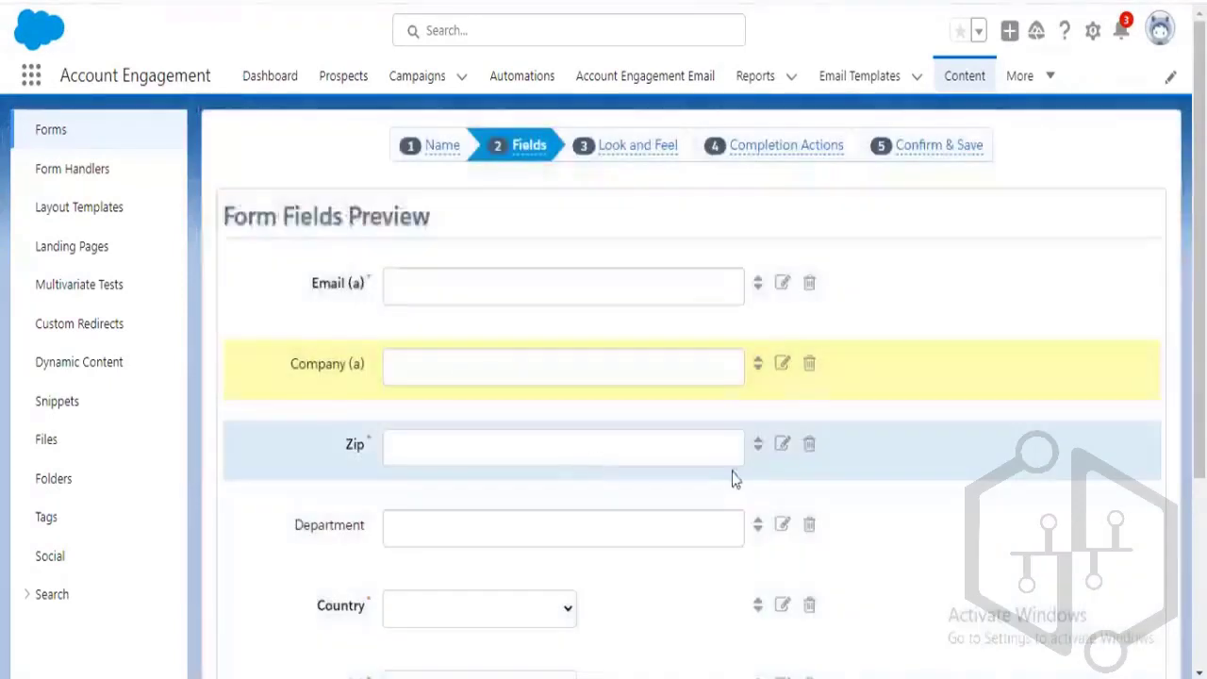
# Turn on Always display even if previously completed for the Zip field and save the field
pyautogui.click(781, 445)
pyautogui.click(440, 230)
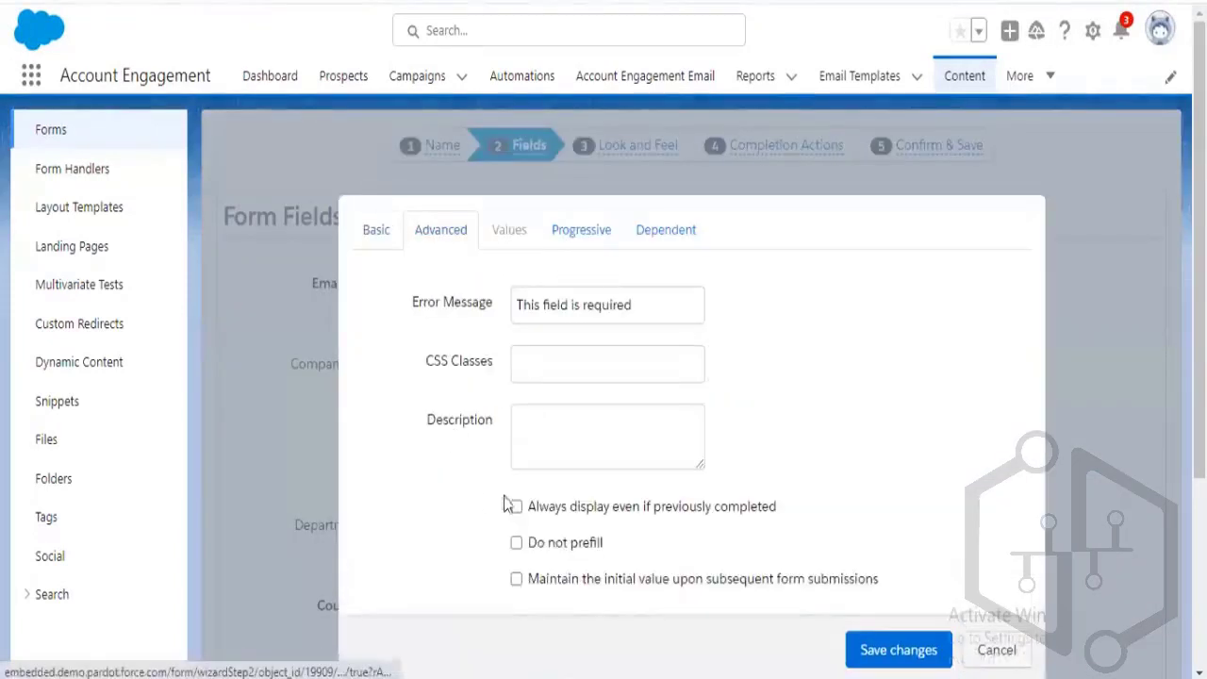
pyautogui.click(558, 509)
pyautogui.click(863, 651)
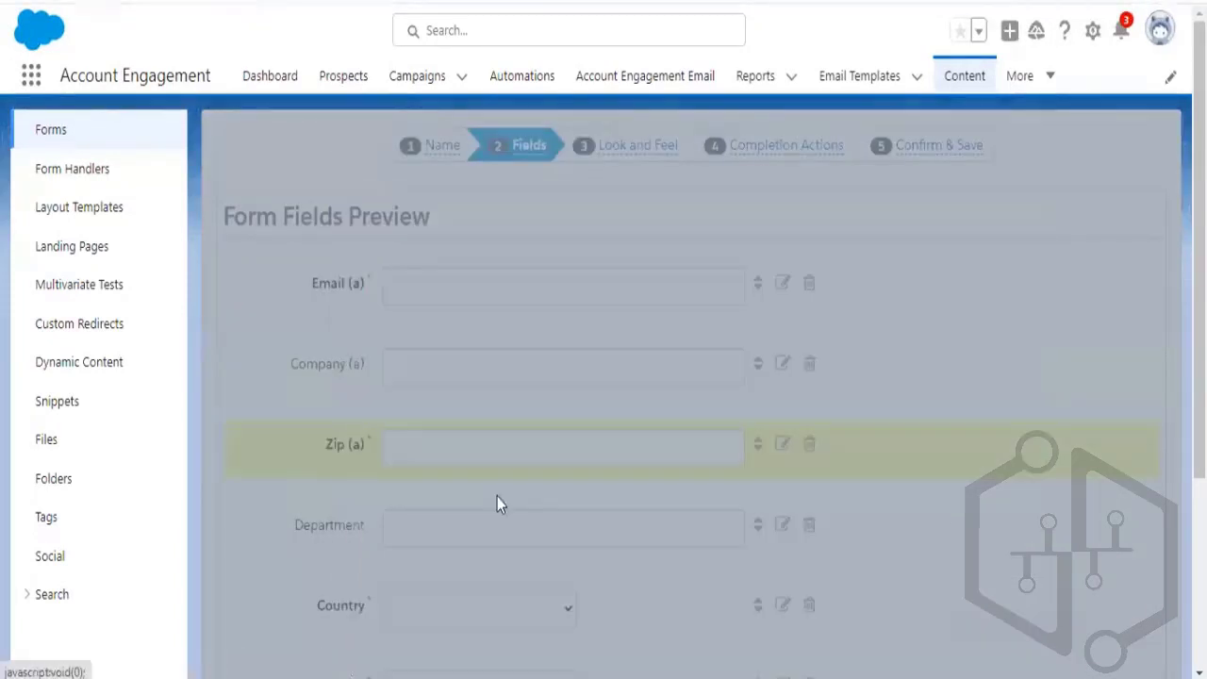
pyautogui.click(781, 452)
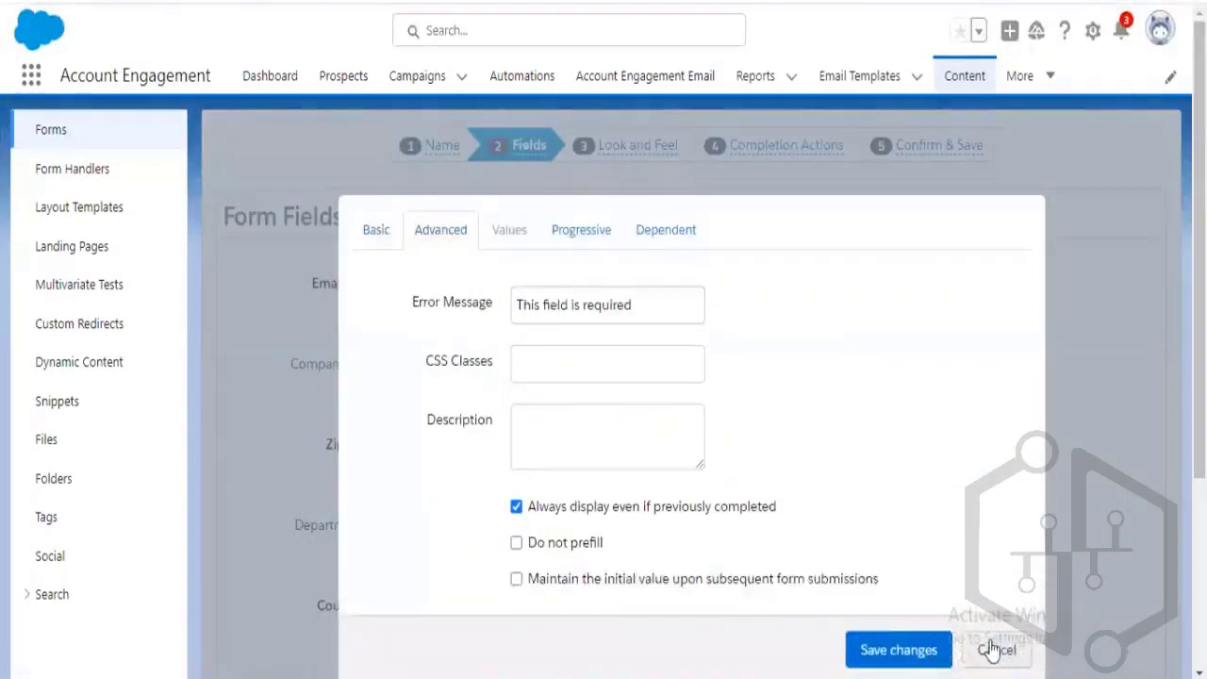
pyautogui.click(991, 647)
# Turn on Always display even if previously completed for the Department field and save the field
pyautogui.scroll(-2, 566, 437)
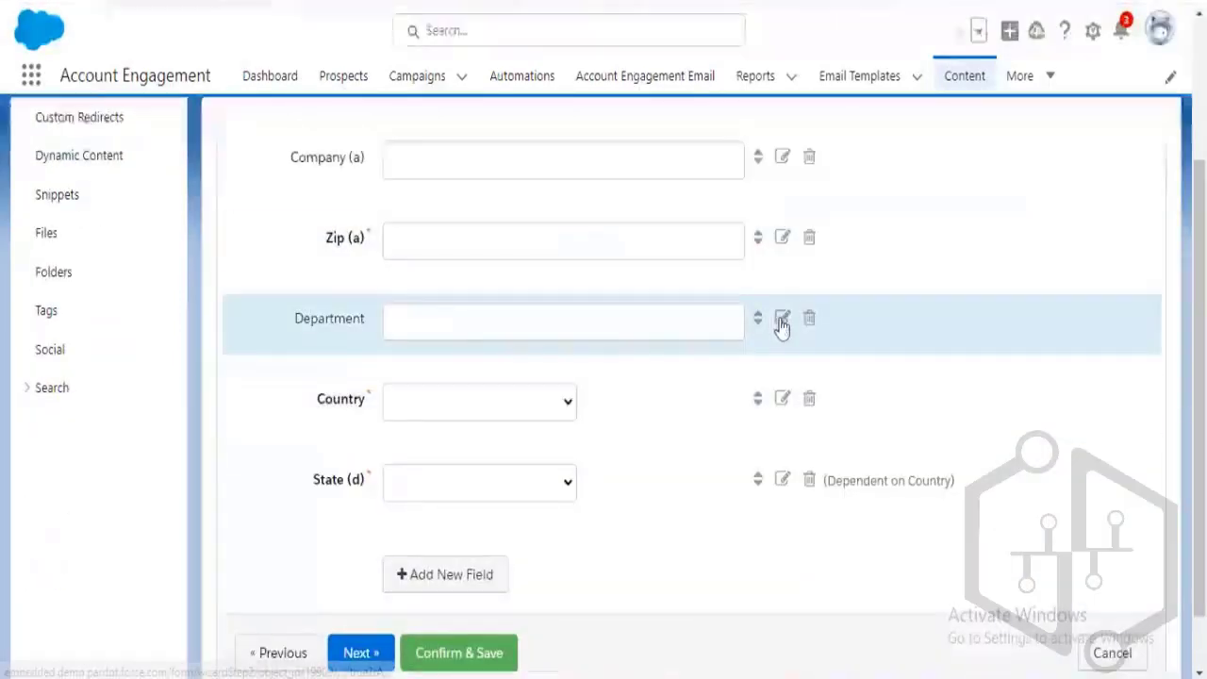
pyautogui.click(782, 318)
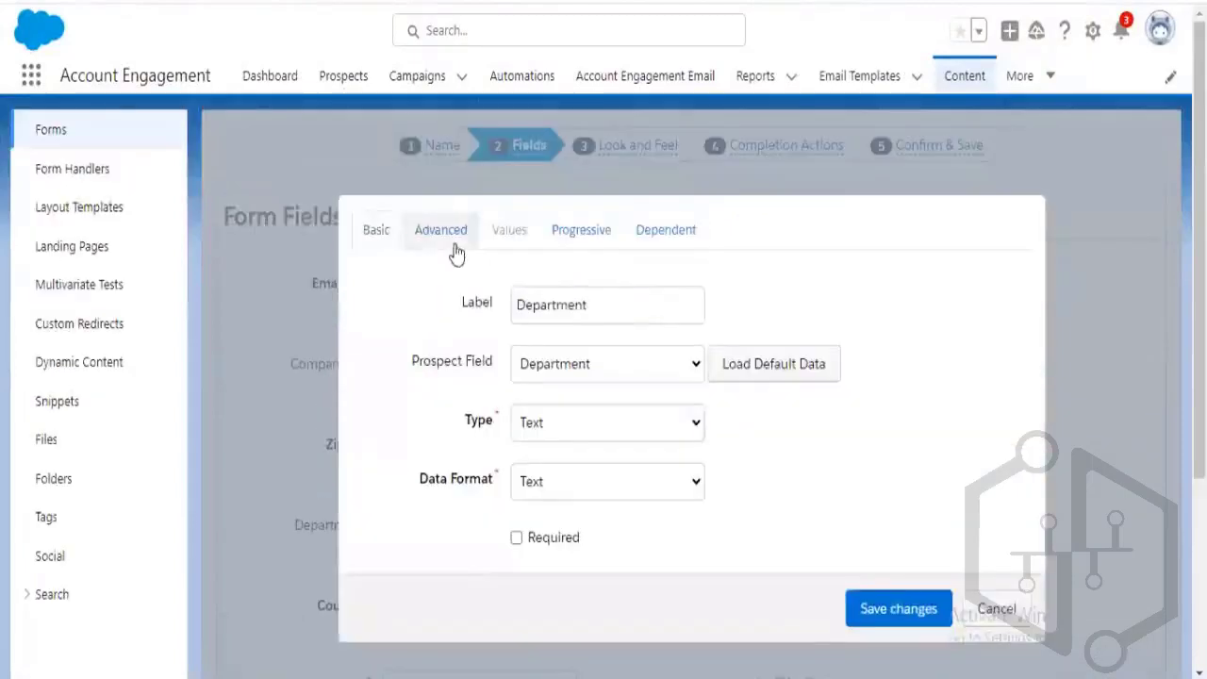
pyautogui.click(451, 241)
pyautogui.click(517, 507)
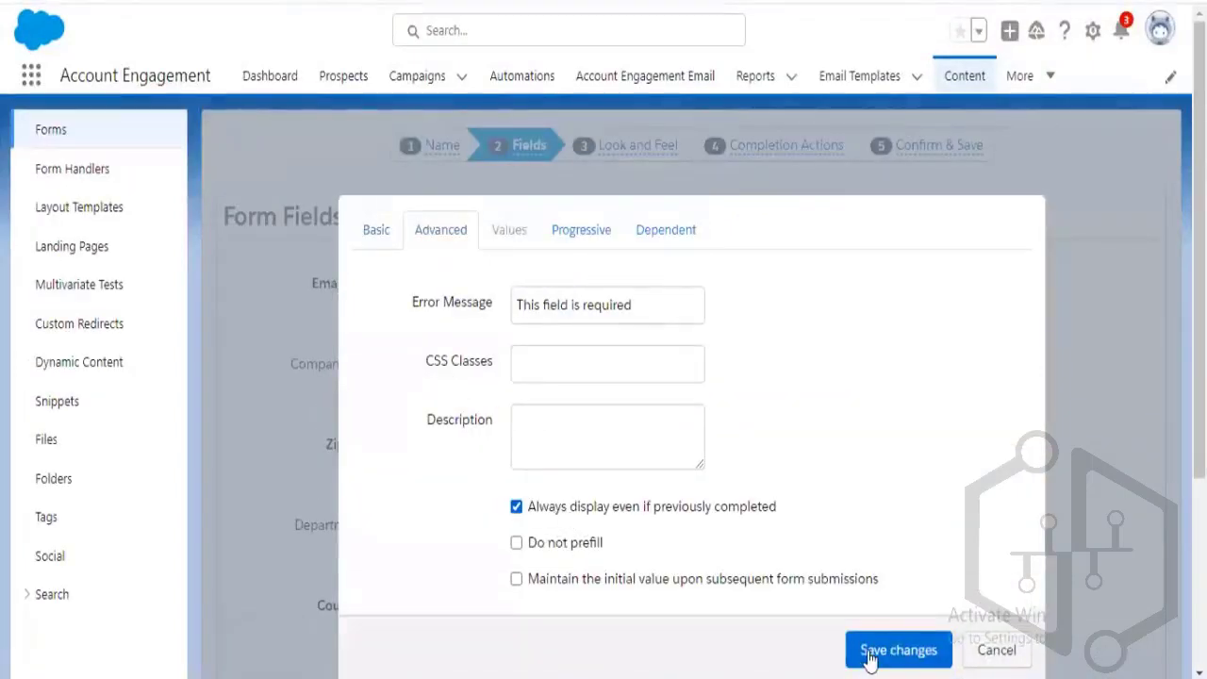
pyautogui.click(859, 649)
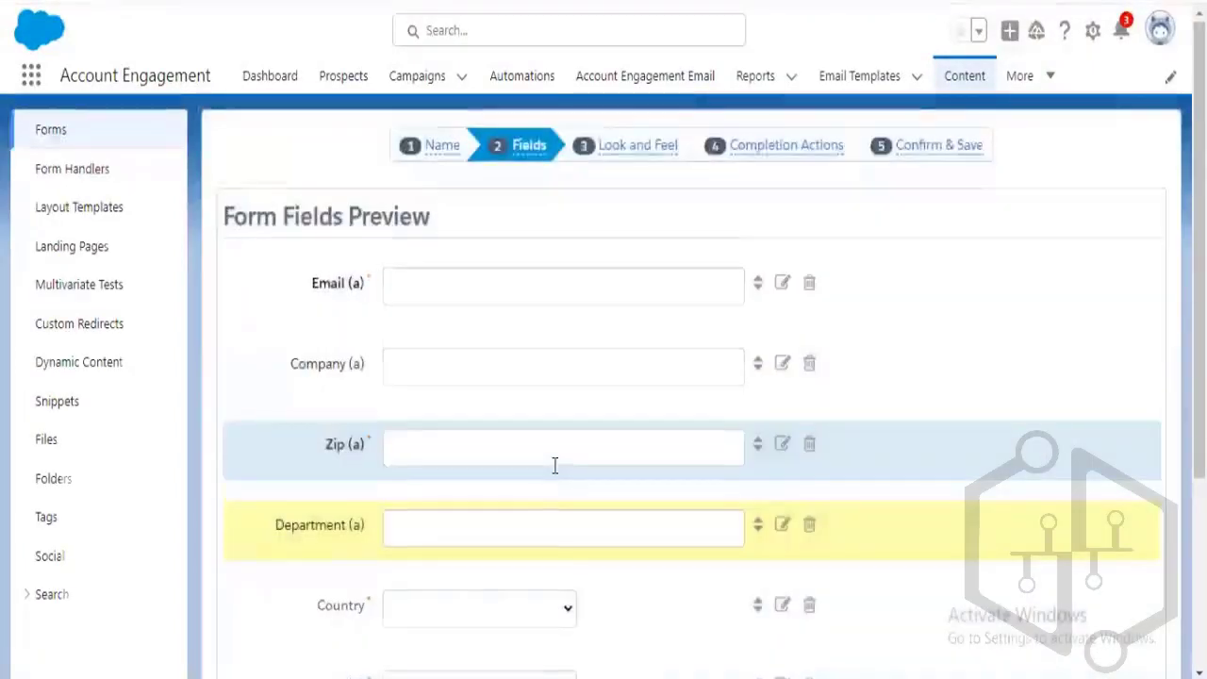
# Turn on Always display even if previously completed for the Country field and save the field
pyautogui.scroll(-3, 550, 476)
pyautogui.click(782, 327)
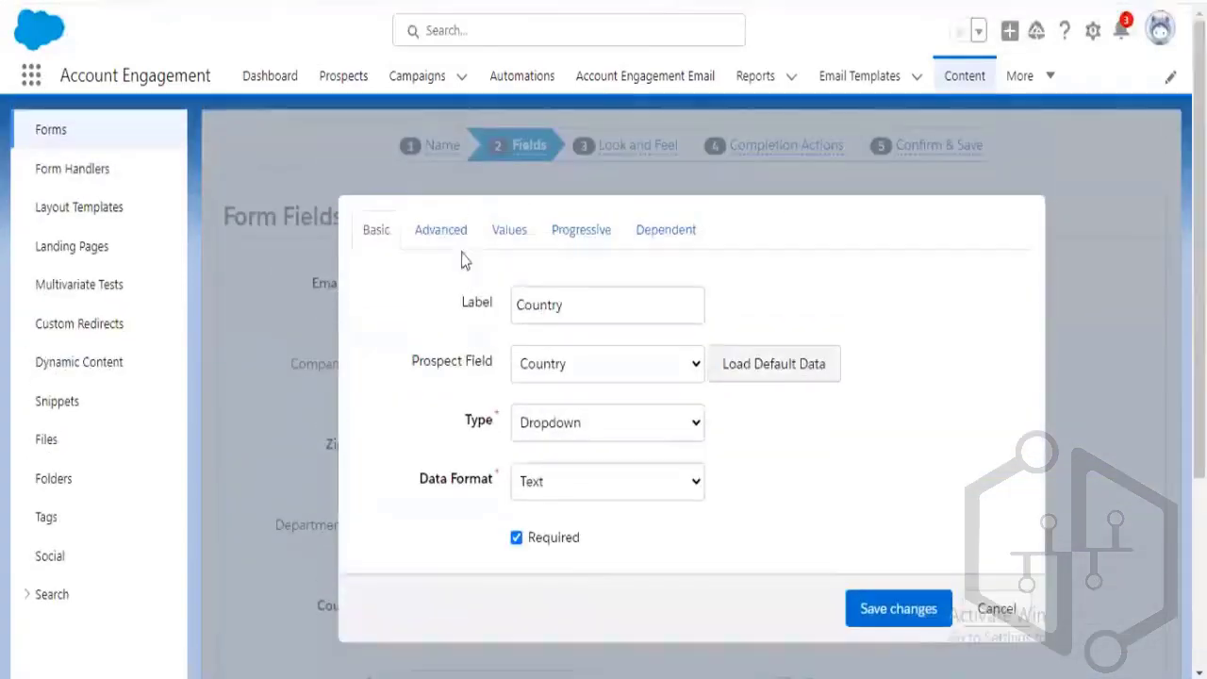
pyautogui.click(445, 232)
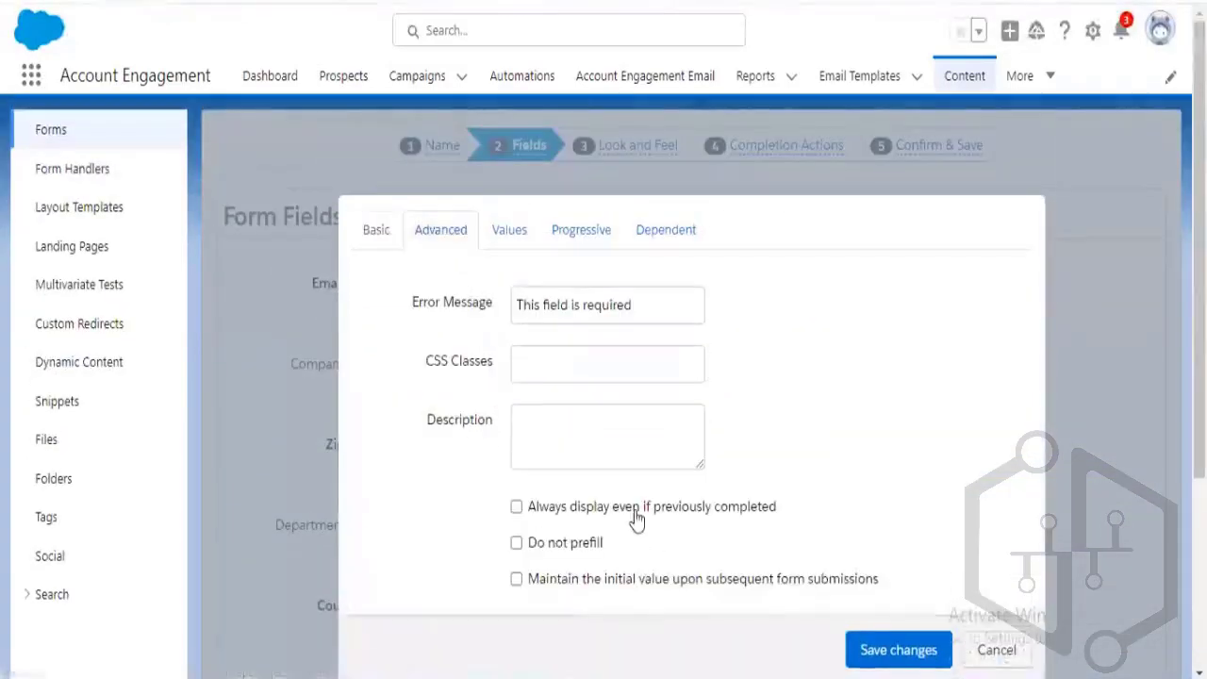
pyautogui.click(517, 506)
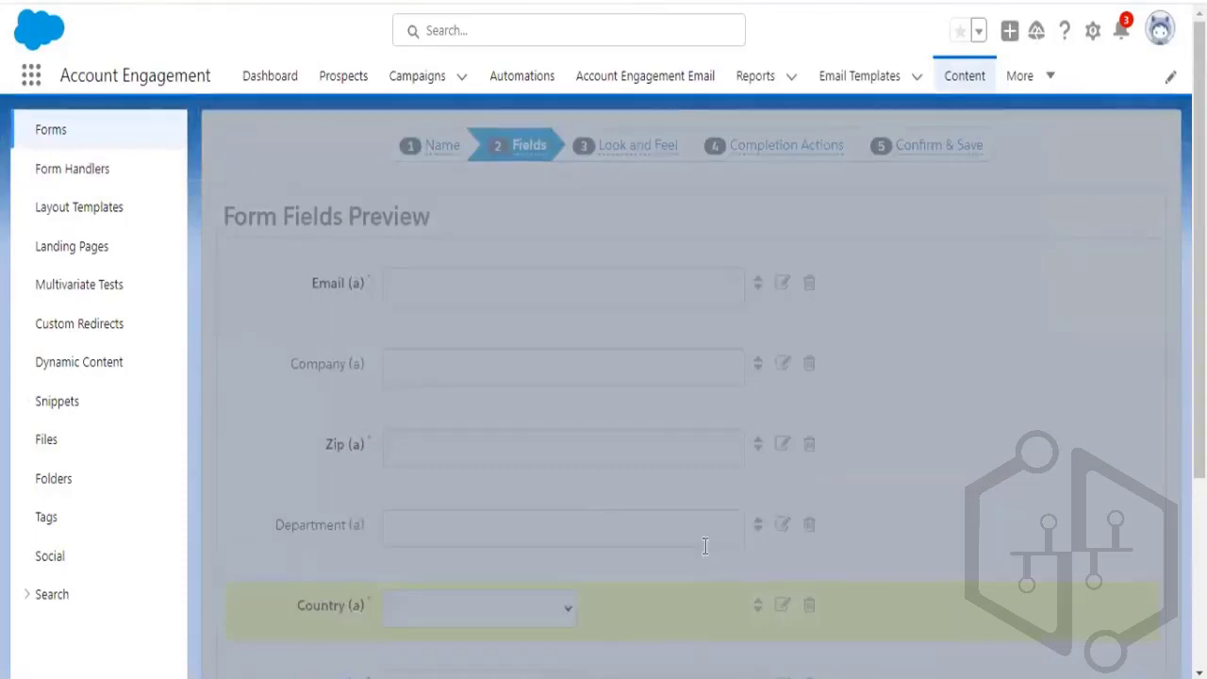
# Confirm and save the form with its updated field display settings, and check its live page
pyautogui.scroll(-3, 712, 558)
pyautogui.click(486, 594)
pyautogui.scroll(4, 708, 540)
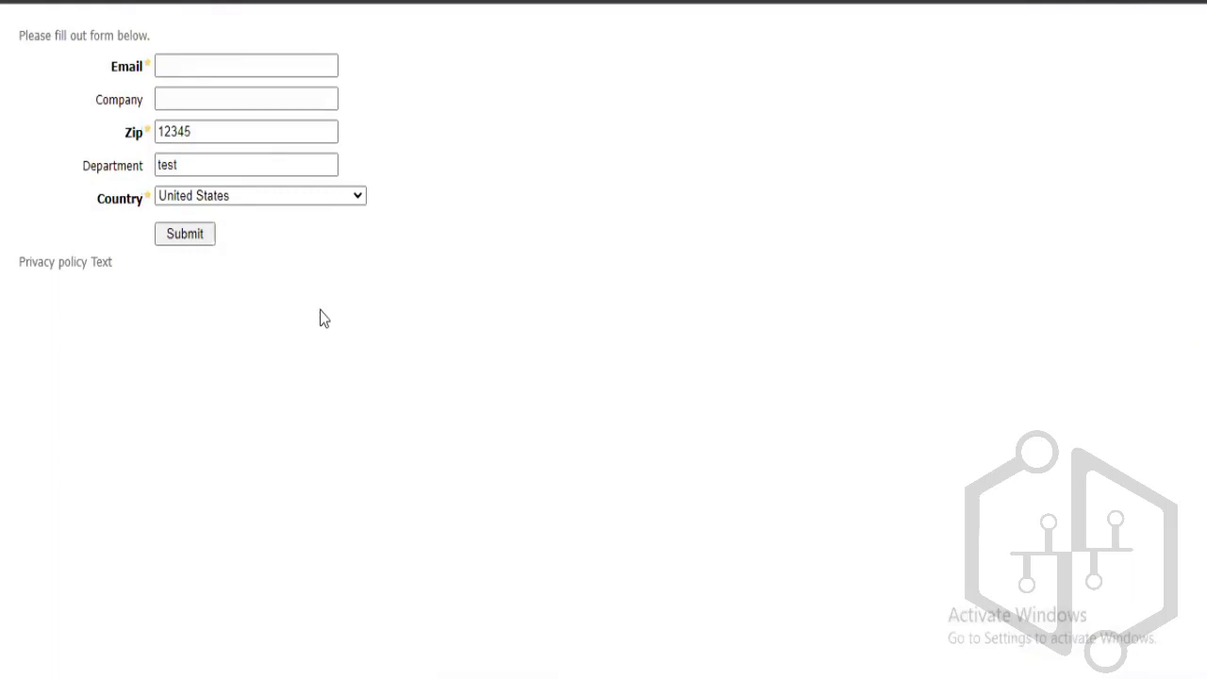
# Return to the LP form in Account Engagement, reopen it for editing, review its final summary, and save the form
pyautogui.hotkey('alt', 'Tab')
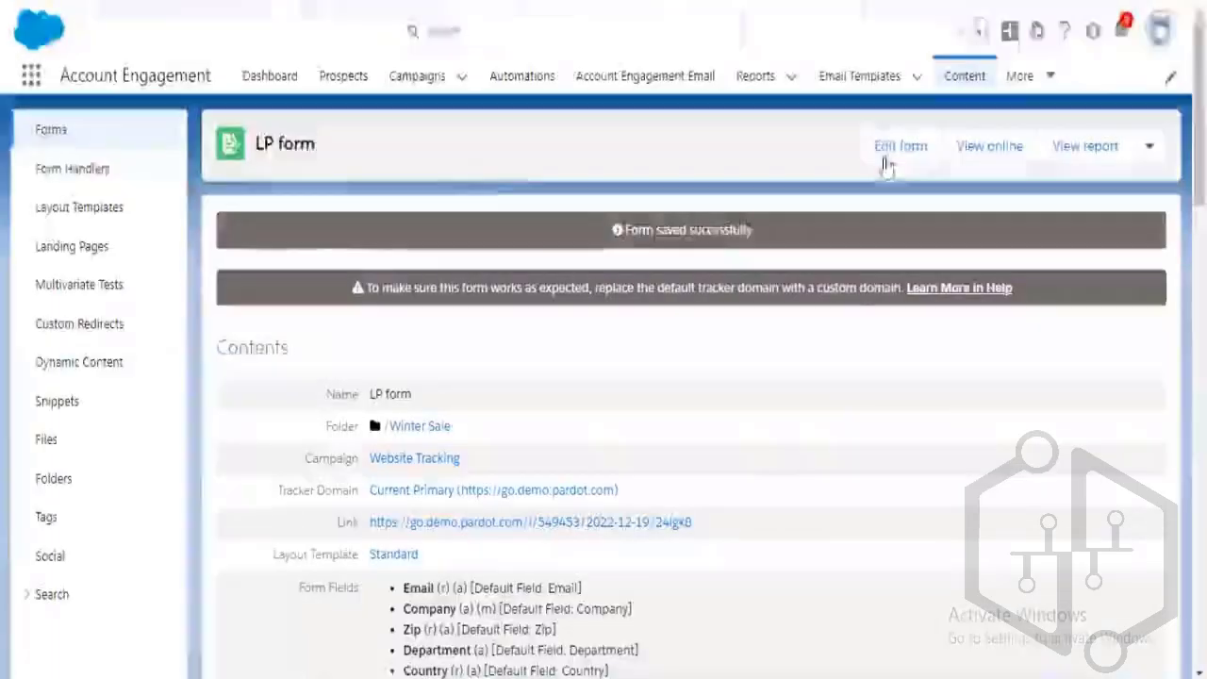
pyautogui.click(896, 151)
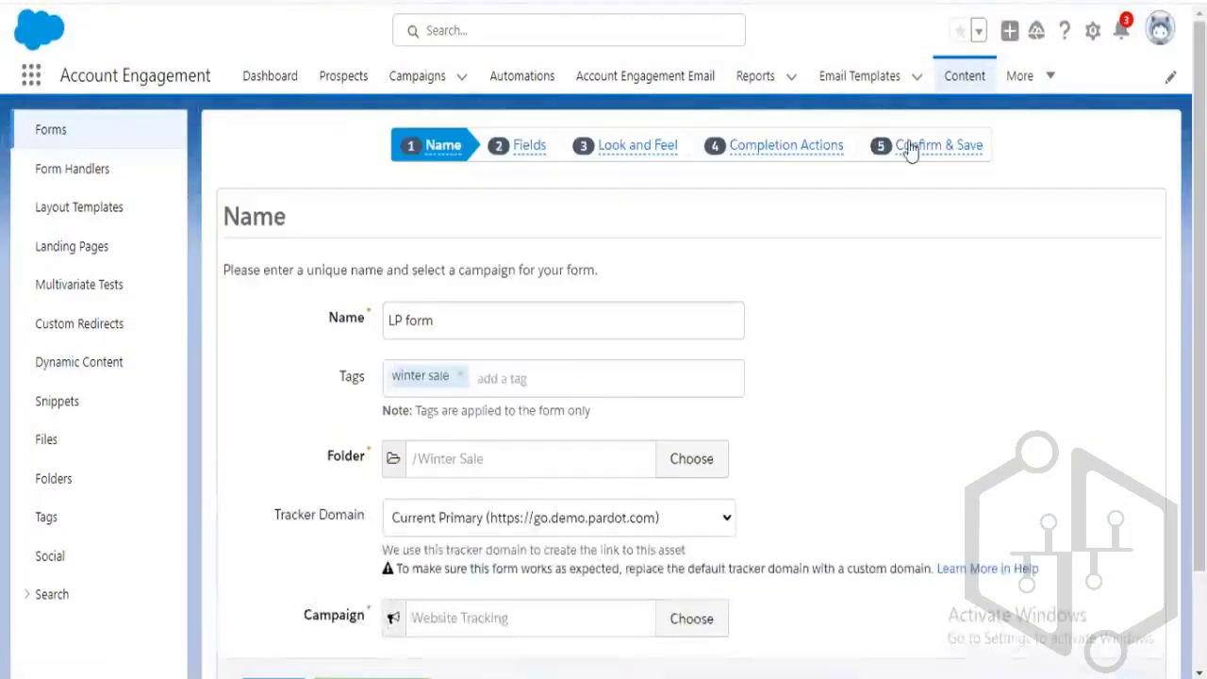
pyautogui.click(909, 146)
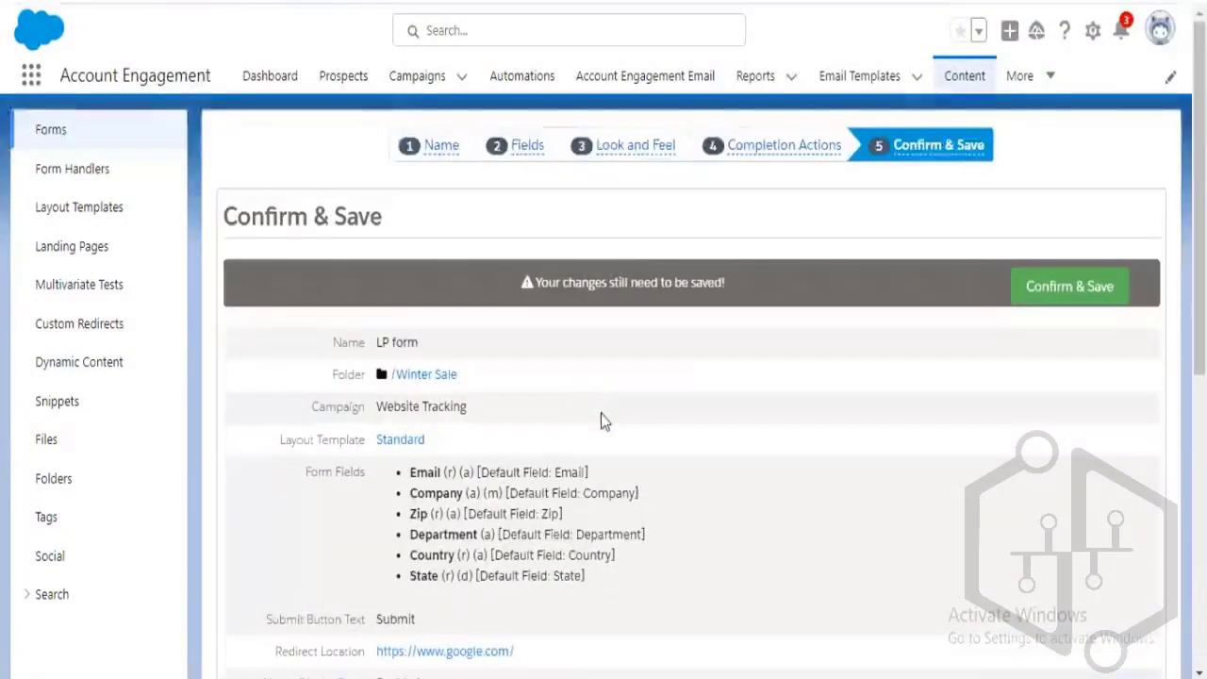
pyautogui.scroll(-5, 604, 438)
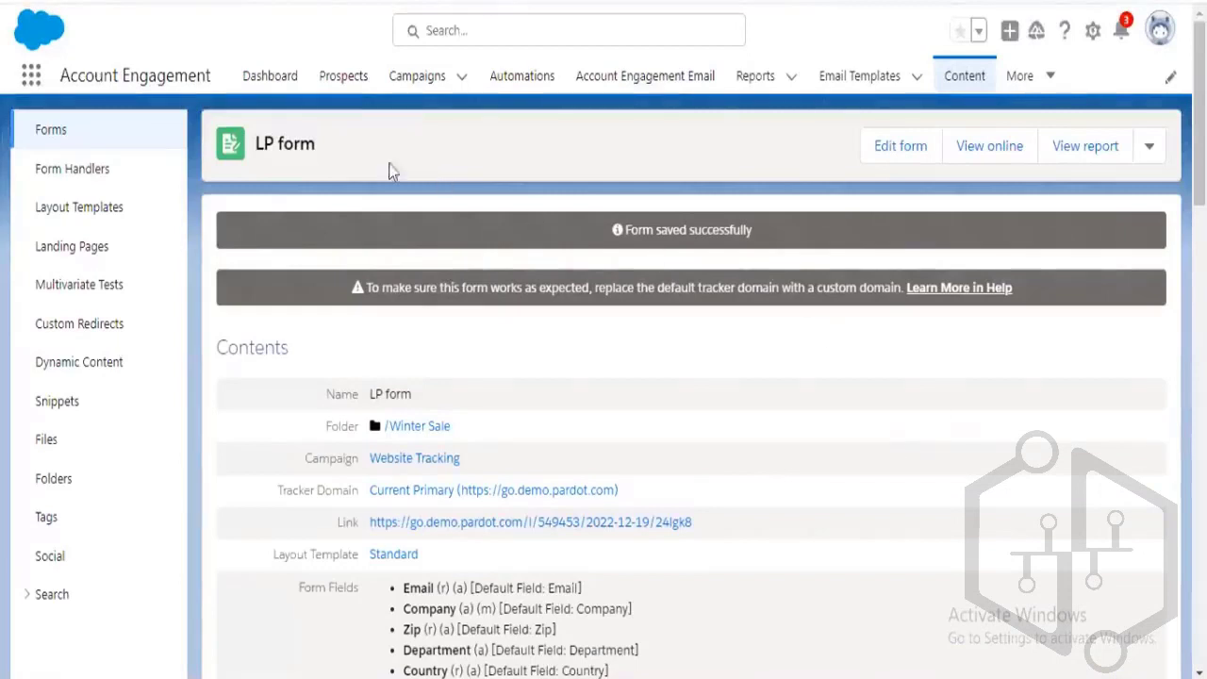
# Start a new list in the prospects' Segmentation Lists and look through its available settings
pyautogui.click(344, 79)
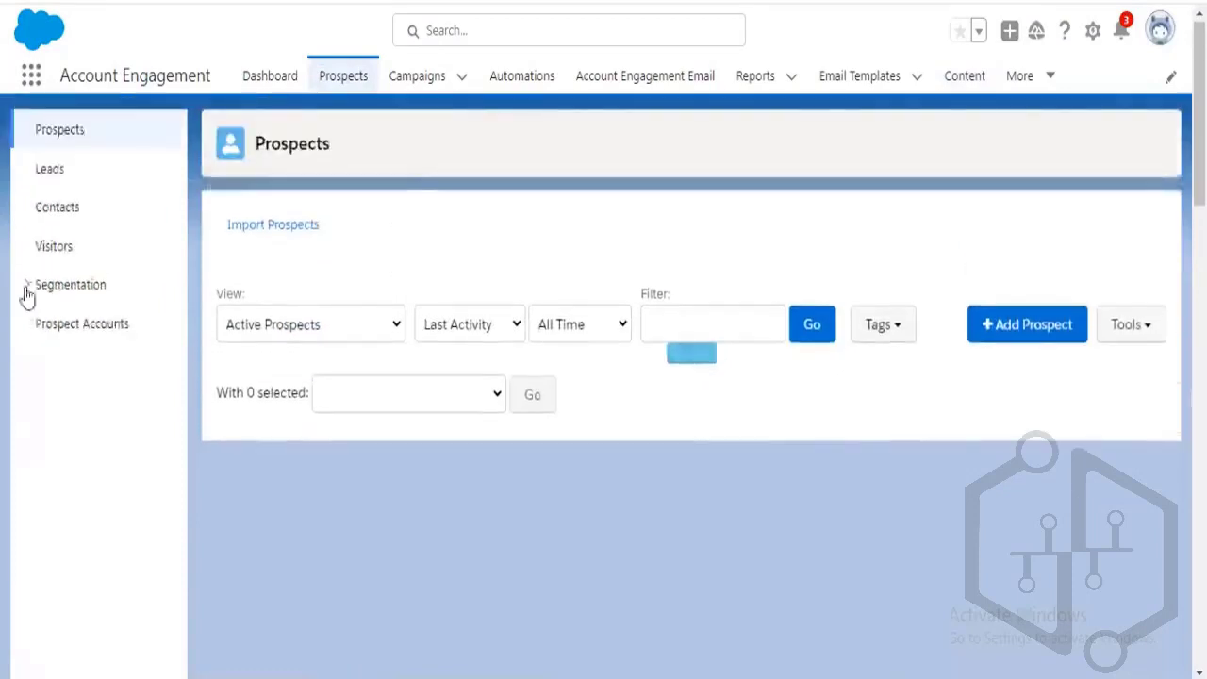
pyautogui.click(35, 287)
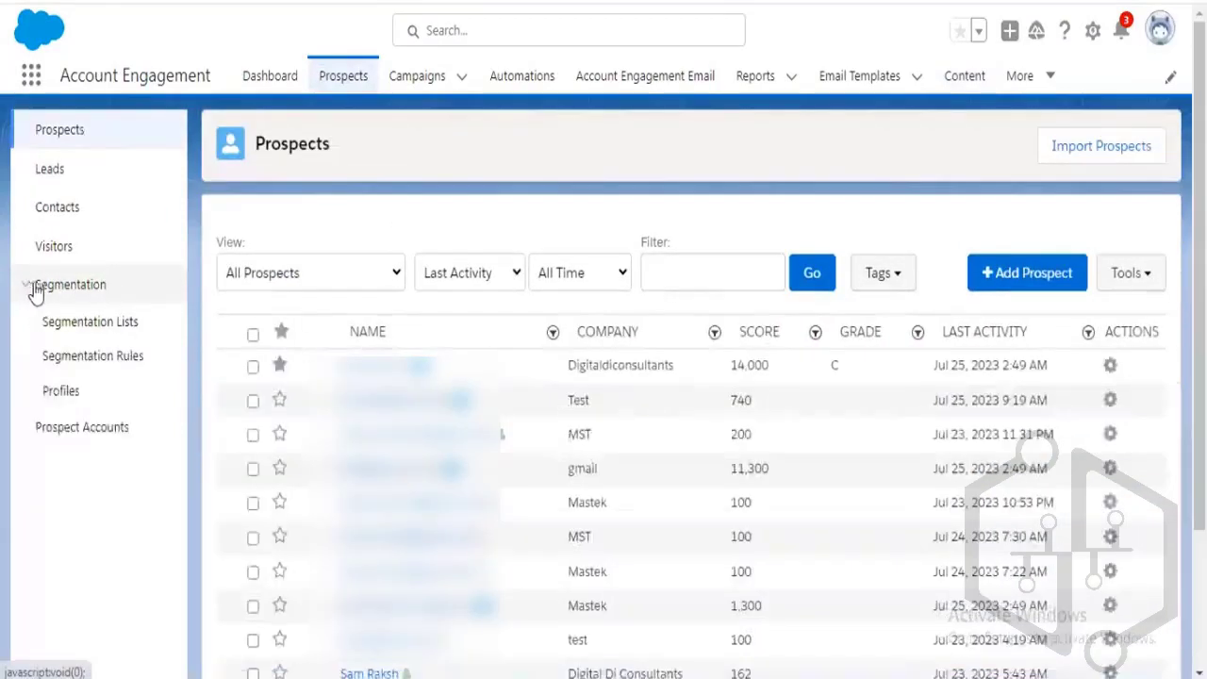
pyautogui.click(98, 324)
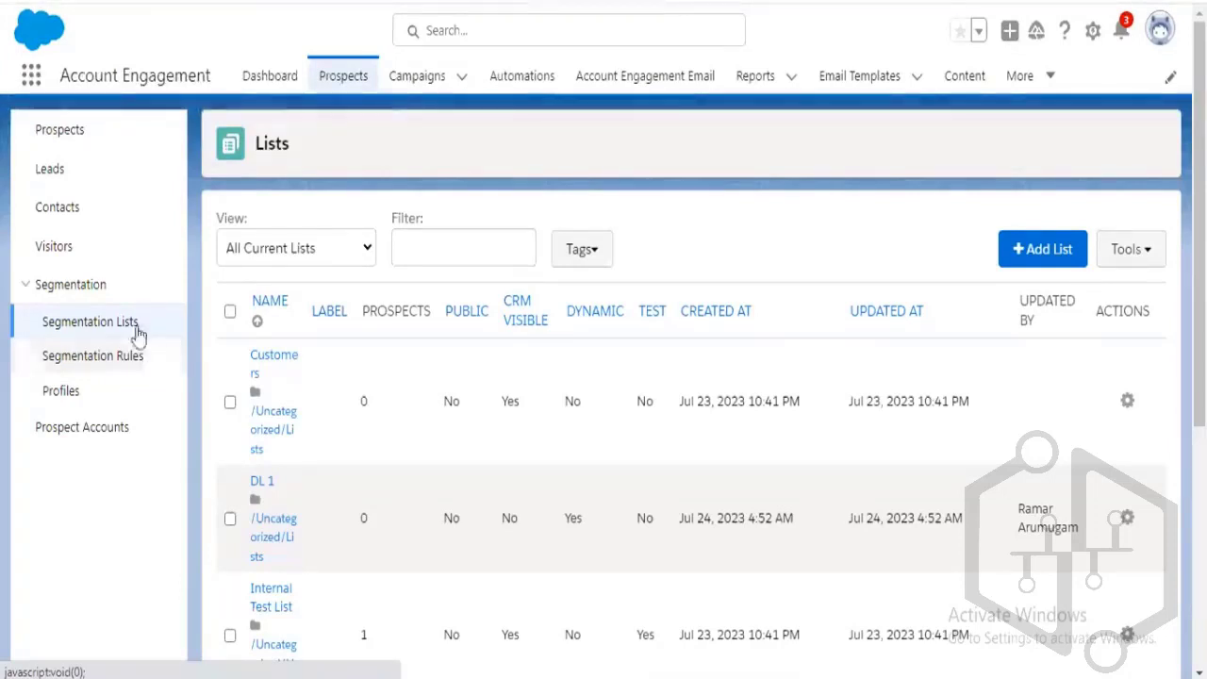
pyautogui.click(1029, 264)
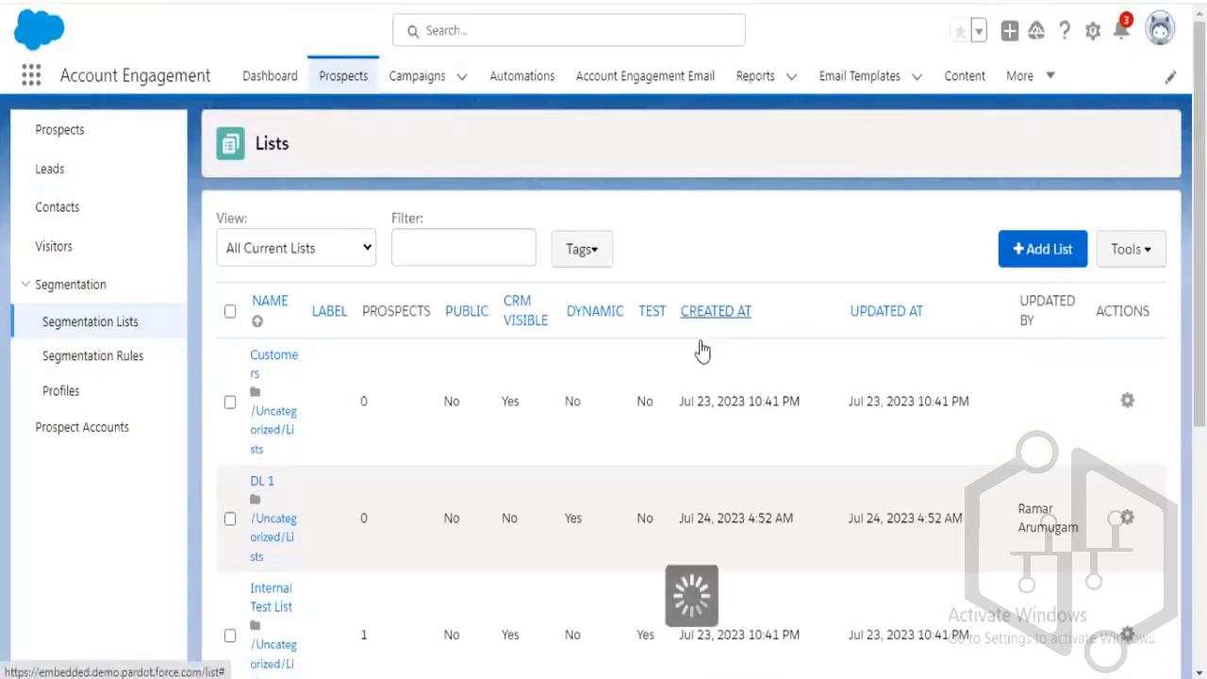
pyautogui.scroll(-3, 623, 382)
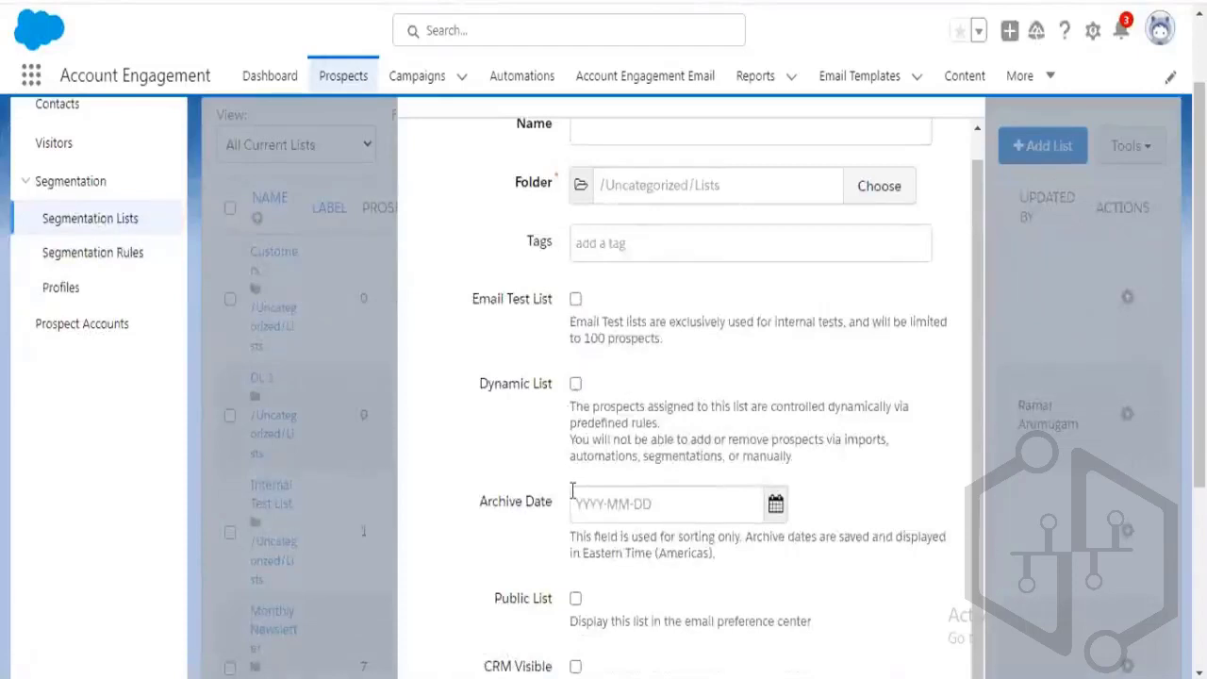
pyautogui.scroll(-2, 573, 489)
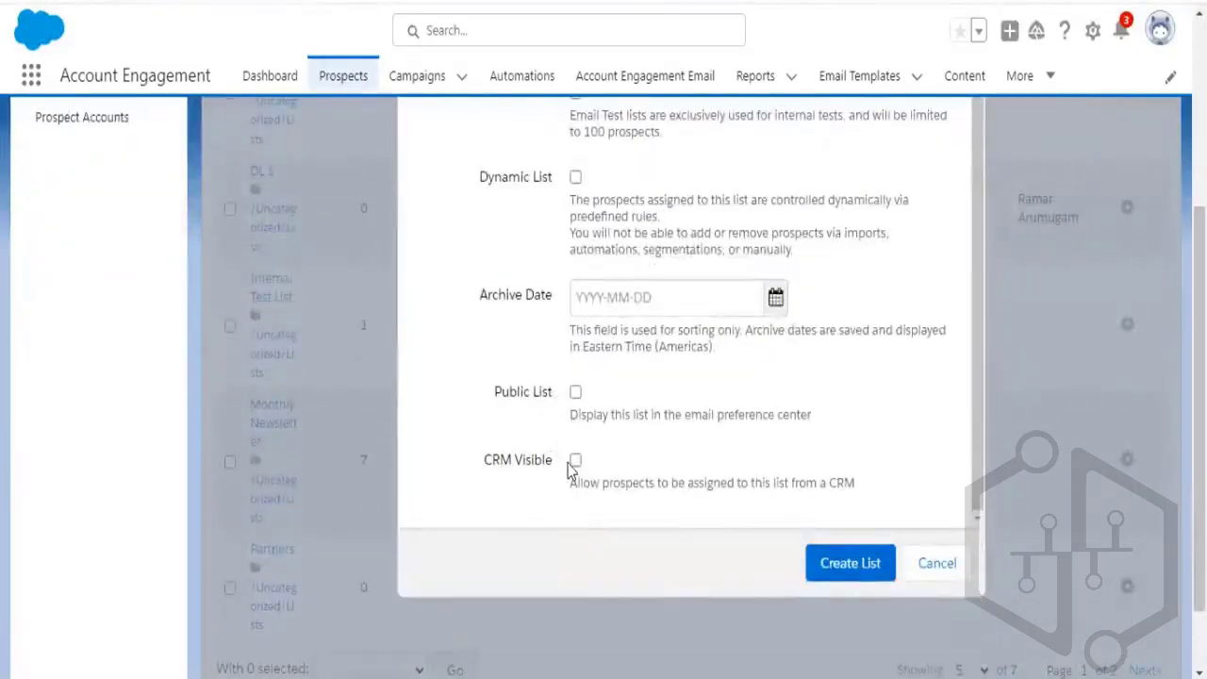
pyautogui.scroll(3, 669, 466)
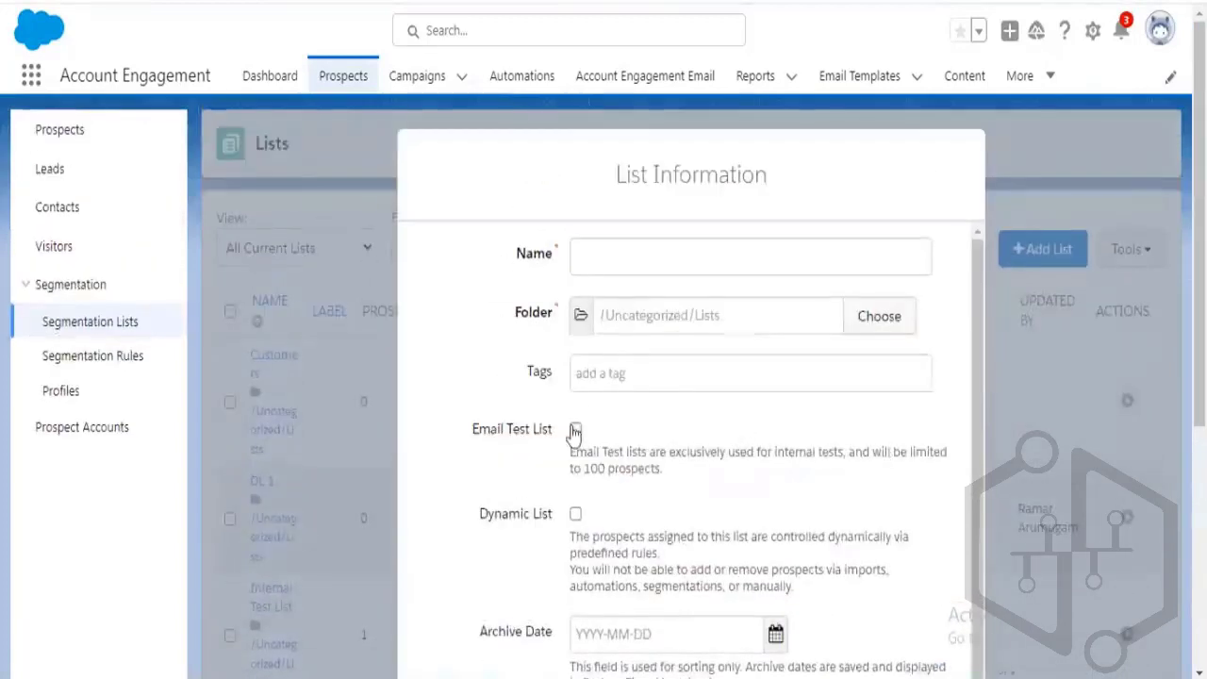
pyautogui.scroll(-1, 614, 439)
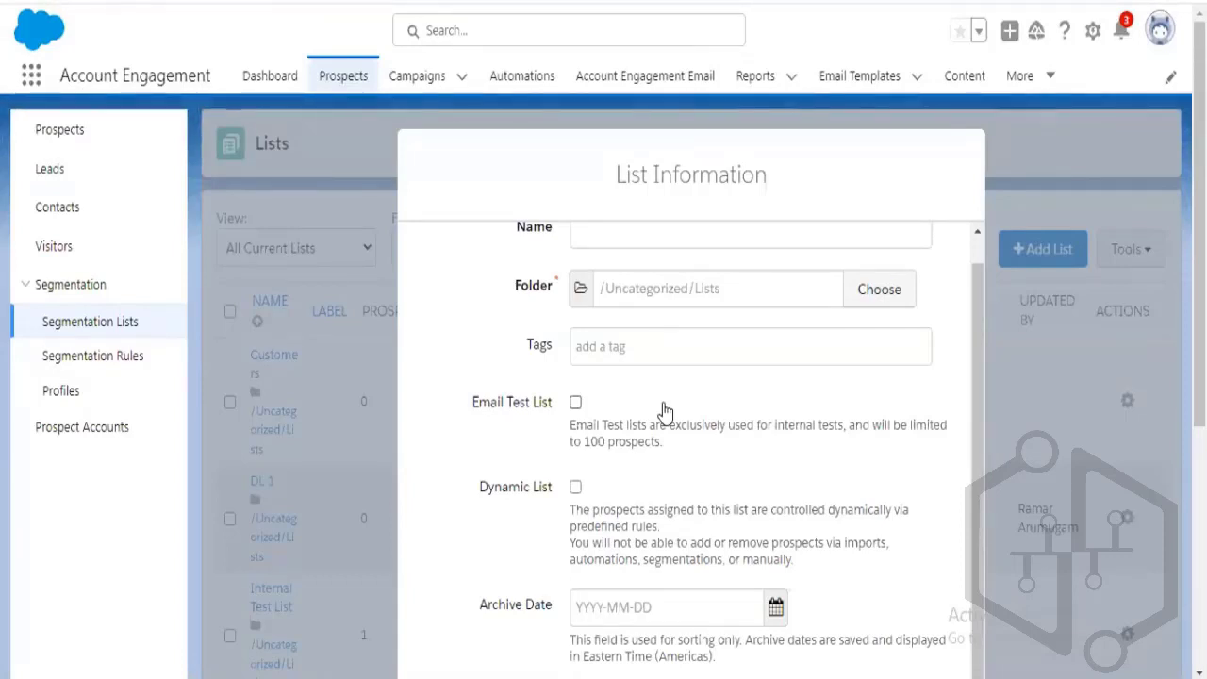
# Turn on Email Test List for the new list, check how it affects the other options, and turn it off again
pyautogui.click(575, 404)
pyautogui.scroll(-4, 639, 422)
pyautogui.scroll(4, 639, 424)
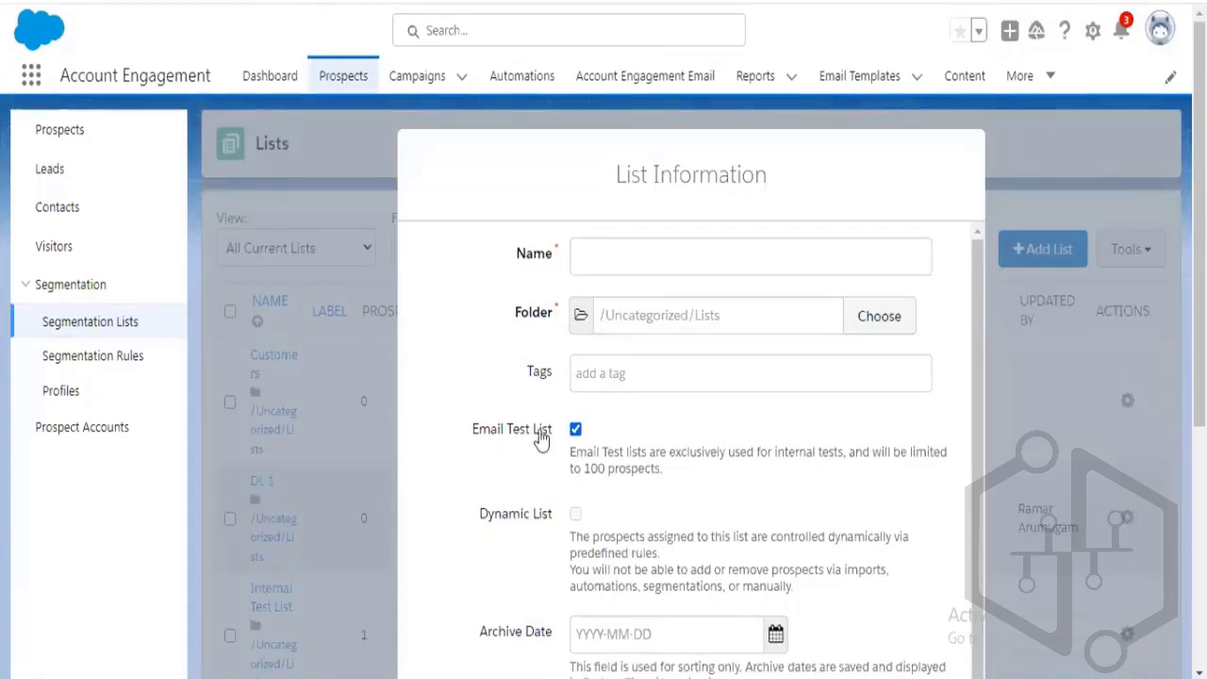
pyautogui.scroll(-5, 540, 442)
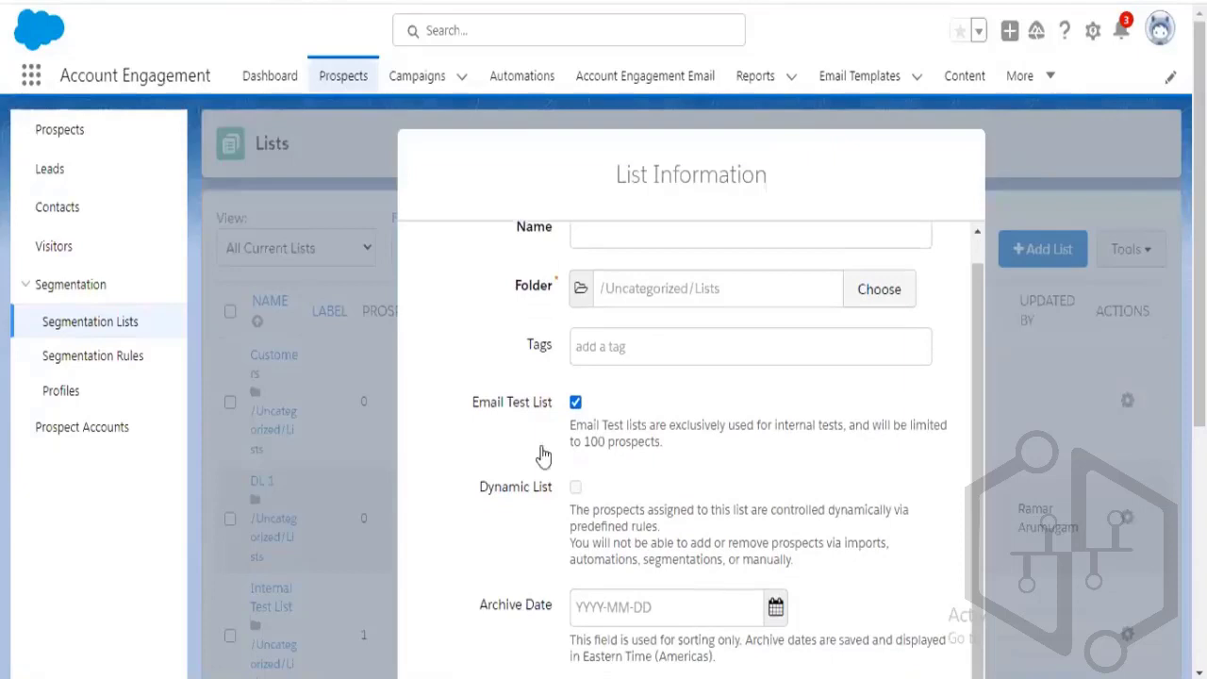
pyautogui.click(575, 196)
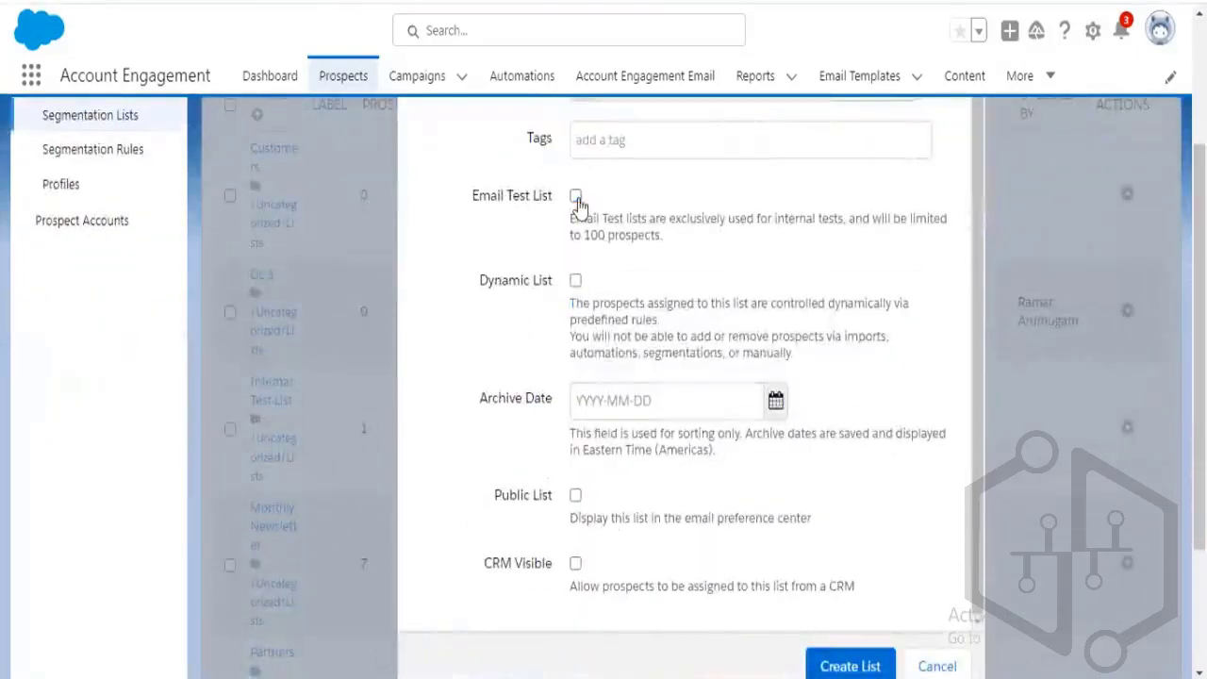
# Turn on Dynamic List for the new list to view its effect, and turn it off again
pyautogui.click(575, 282)
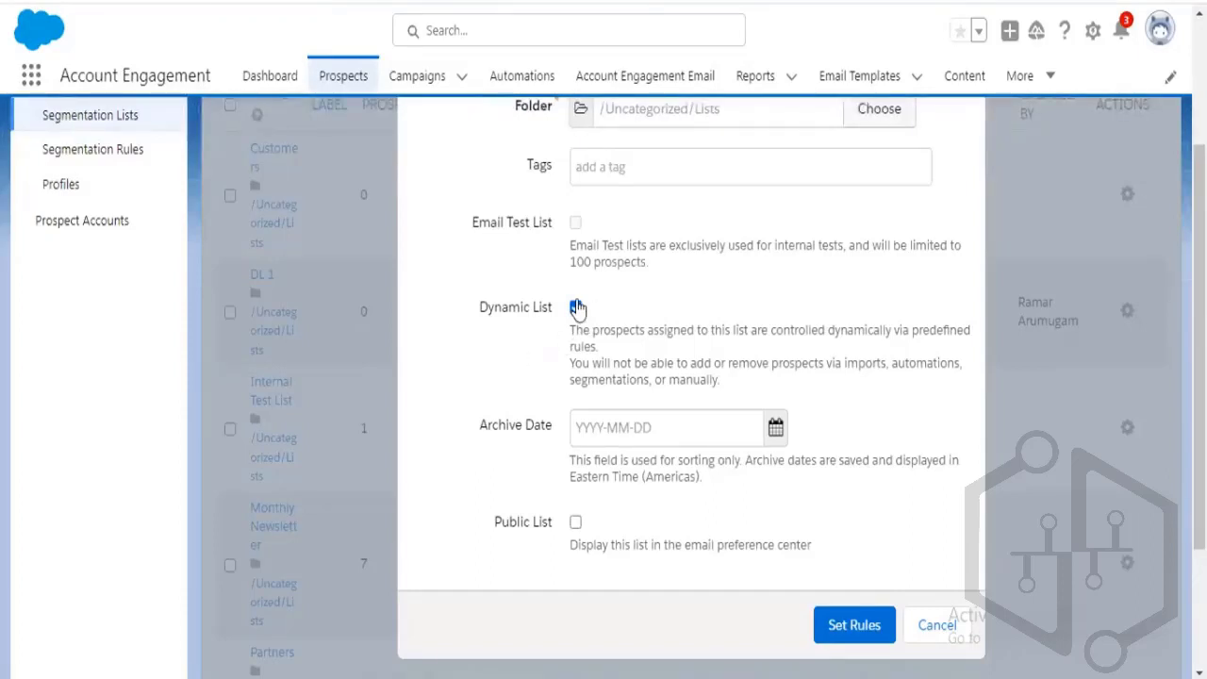
pyautogui.click(576, 308)
pyautogui.scroll(-1, 684, 349)
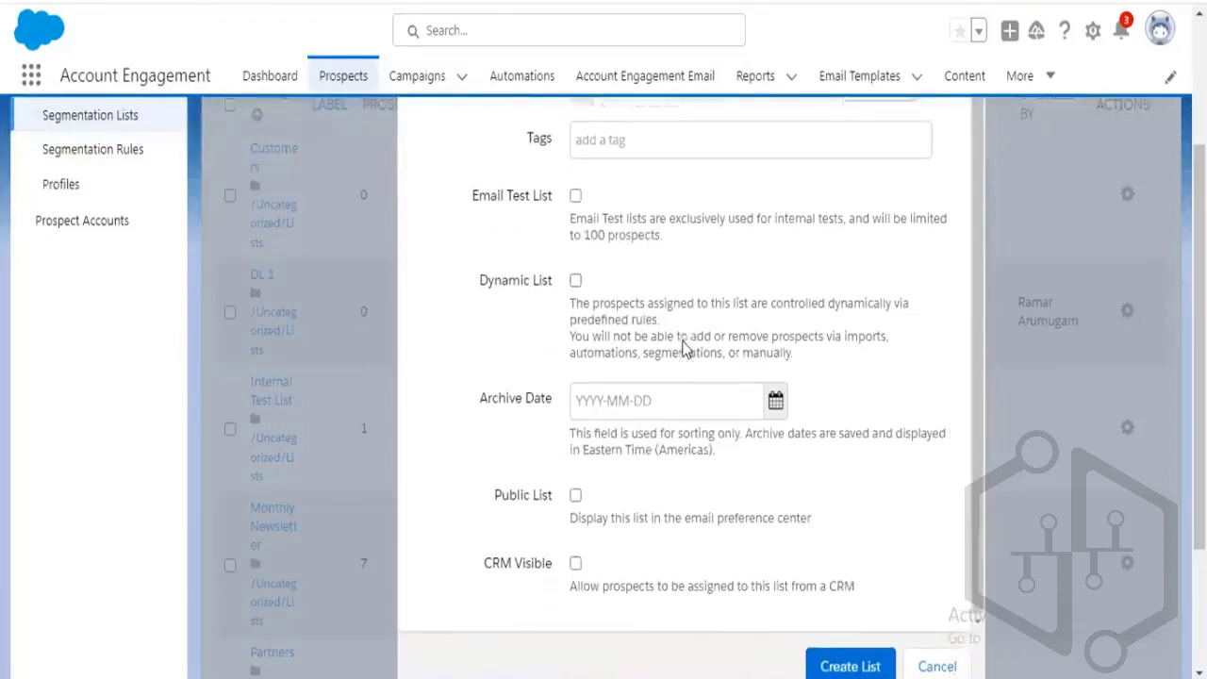
# Mark the new list as a Public List and set its label to Newsletter
pyautogui.click(577, 497)
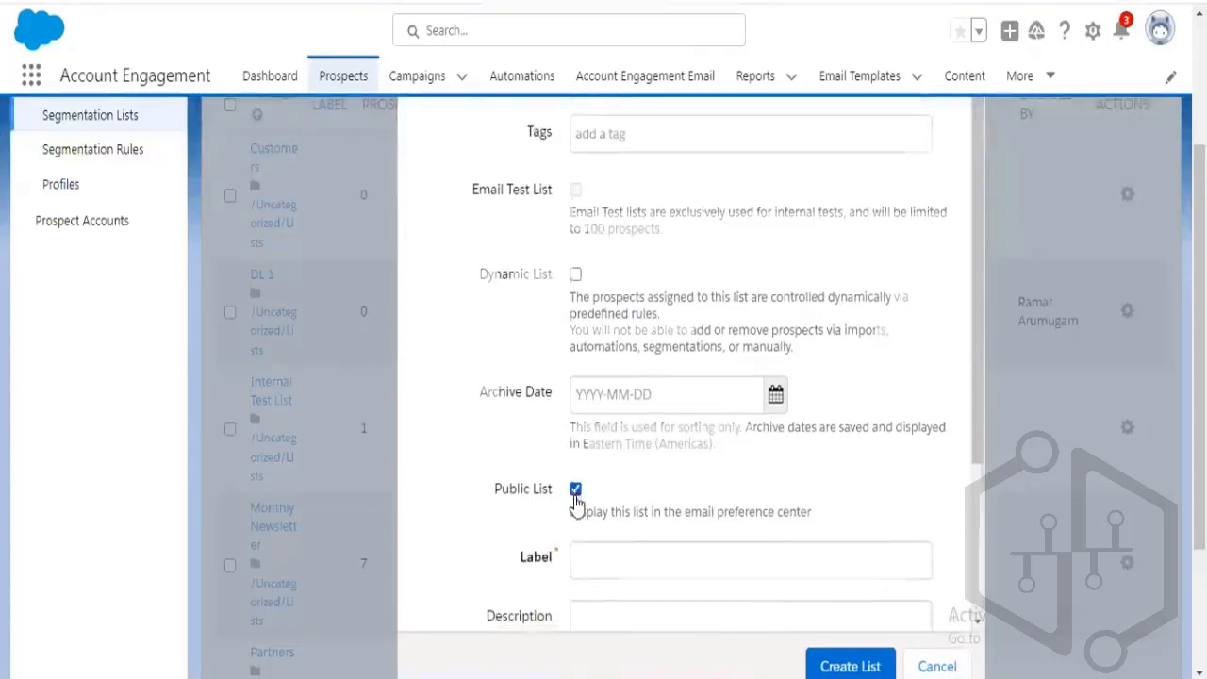
pyautogui.scroll(-1, 575, 502)
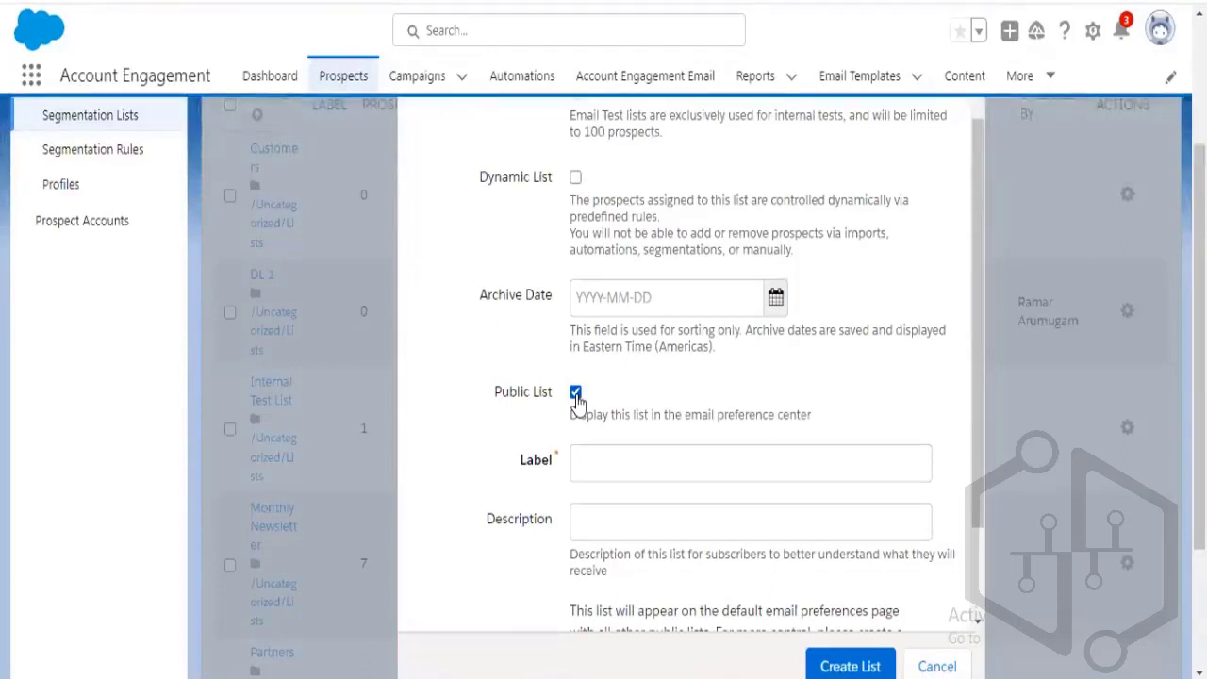
pyautogui.click(605, 463)
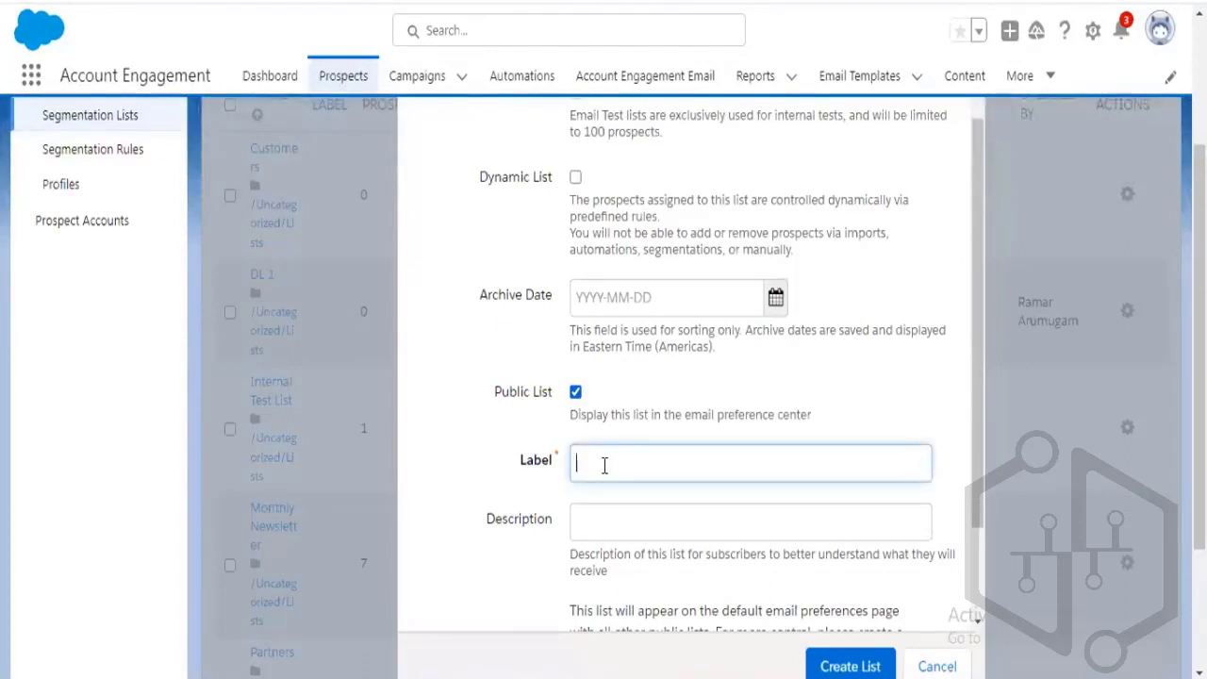
pyautogui.write('New sltter')
pyautogui.click(610, 464)
pyautogui.write('etter')
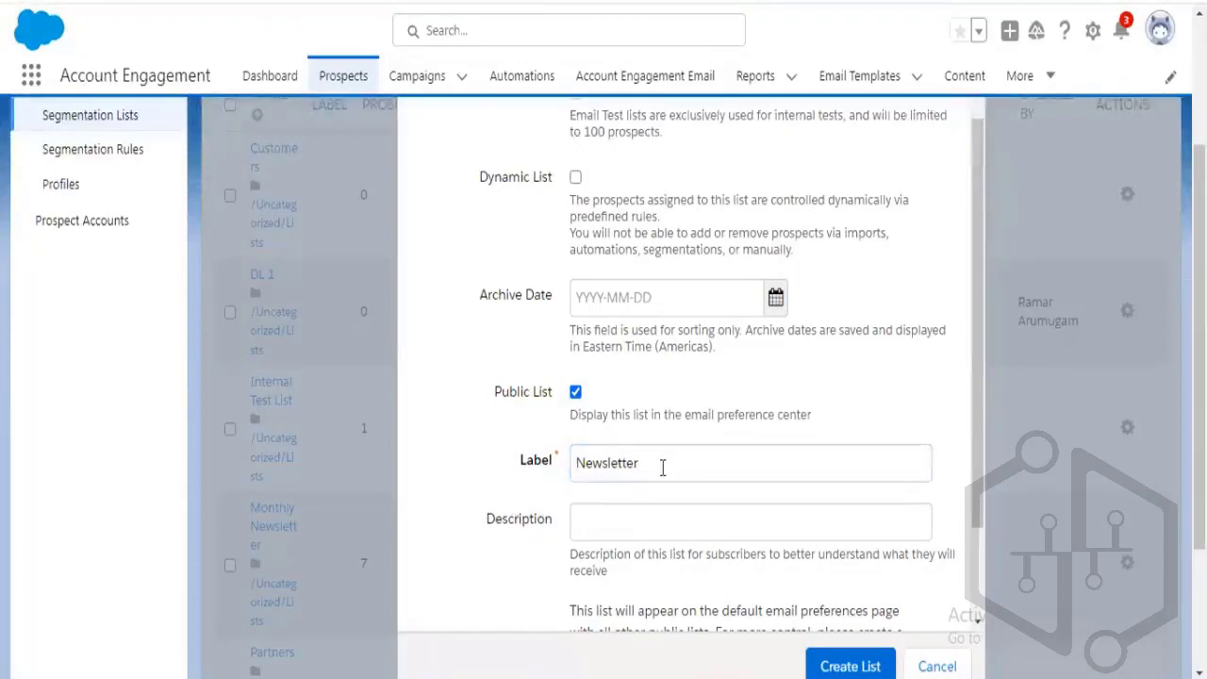
pyautogui.moveTo(655, 463); pyautogui.dragTo(580, 462)
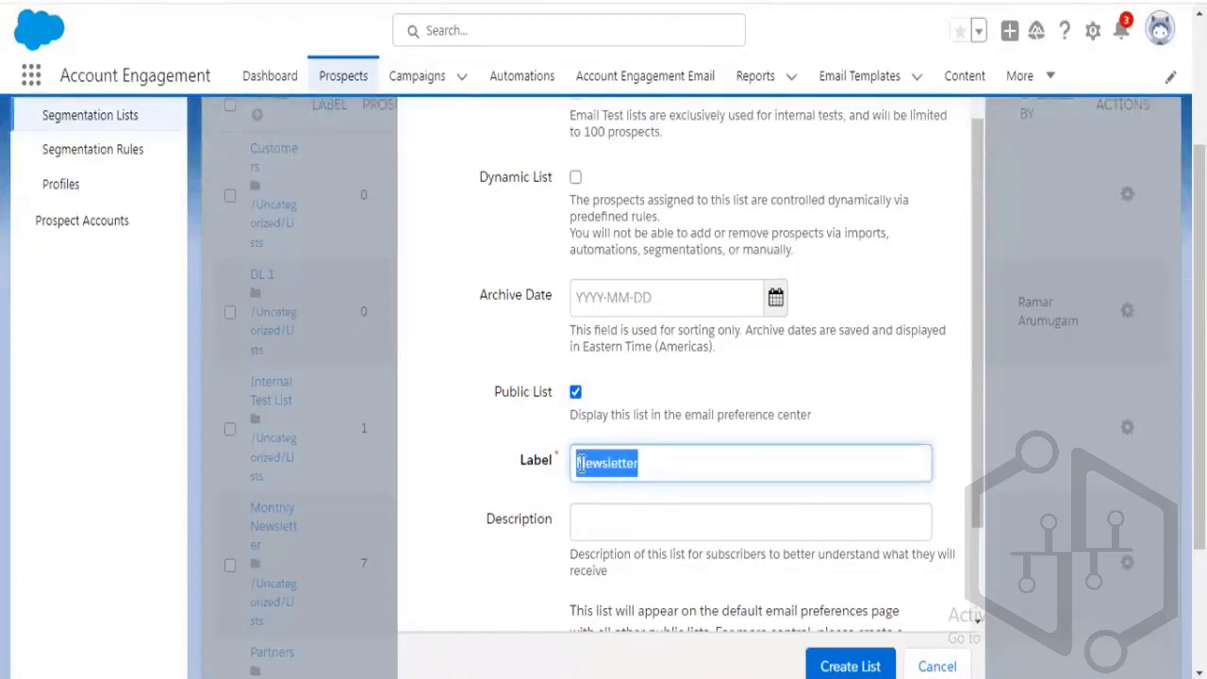
pyautogui.click(647, 466)
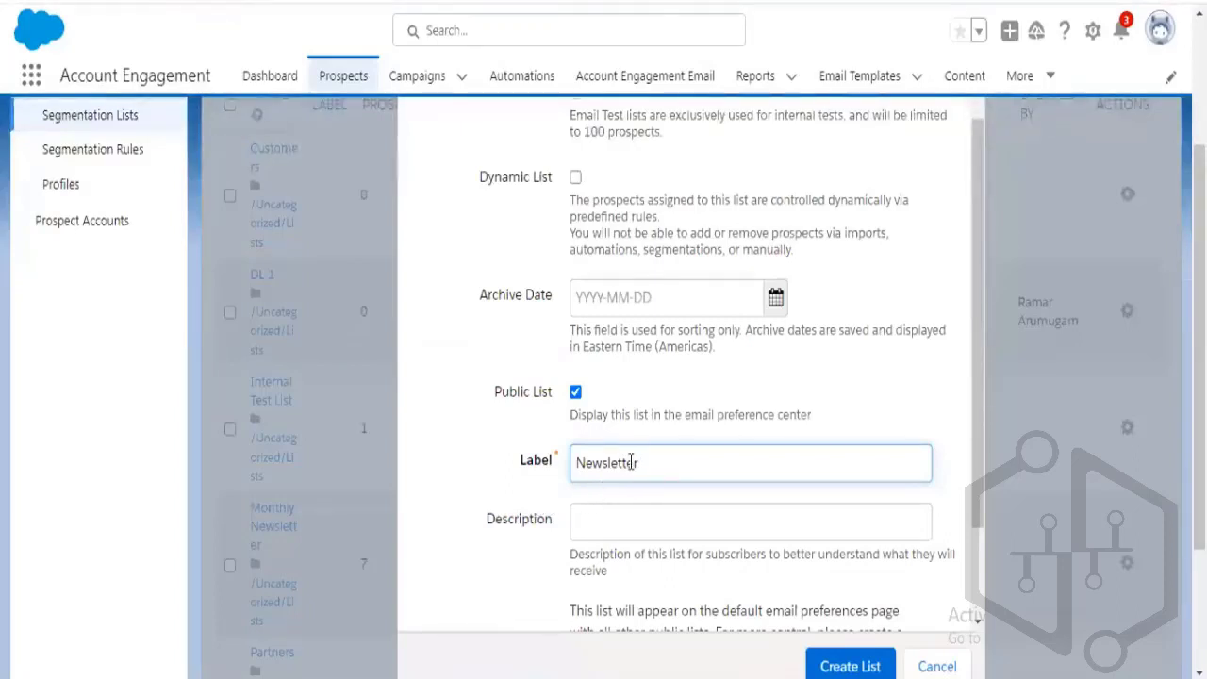
pyautogui.moveTo(641, 464); pyautogui.dragTo(572, 464)
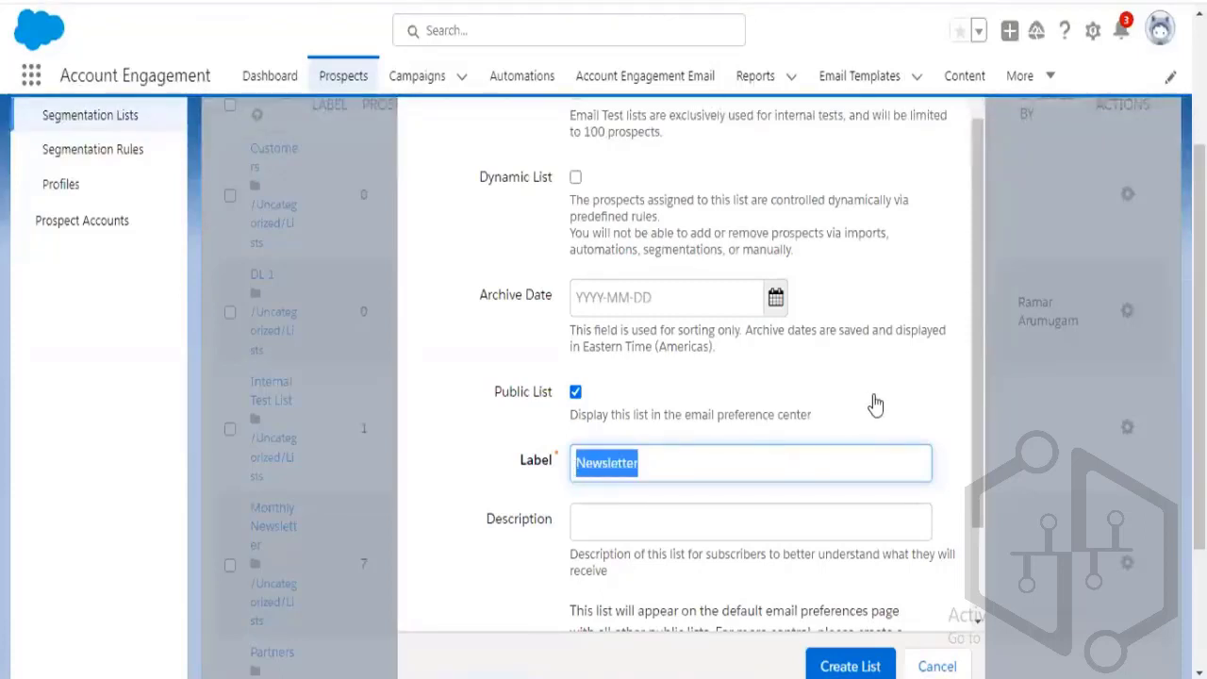
# Check the public list's description and email preference settings, and turn Public List off
pyautogui.scroll(-1, 875, 404)
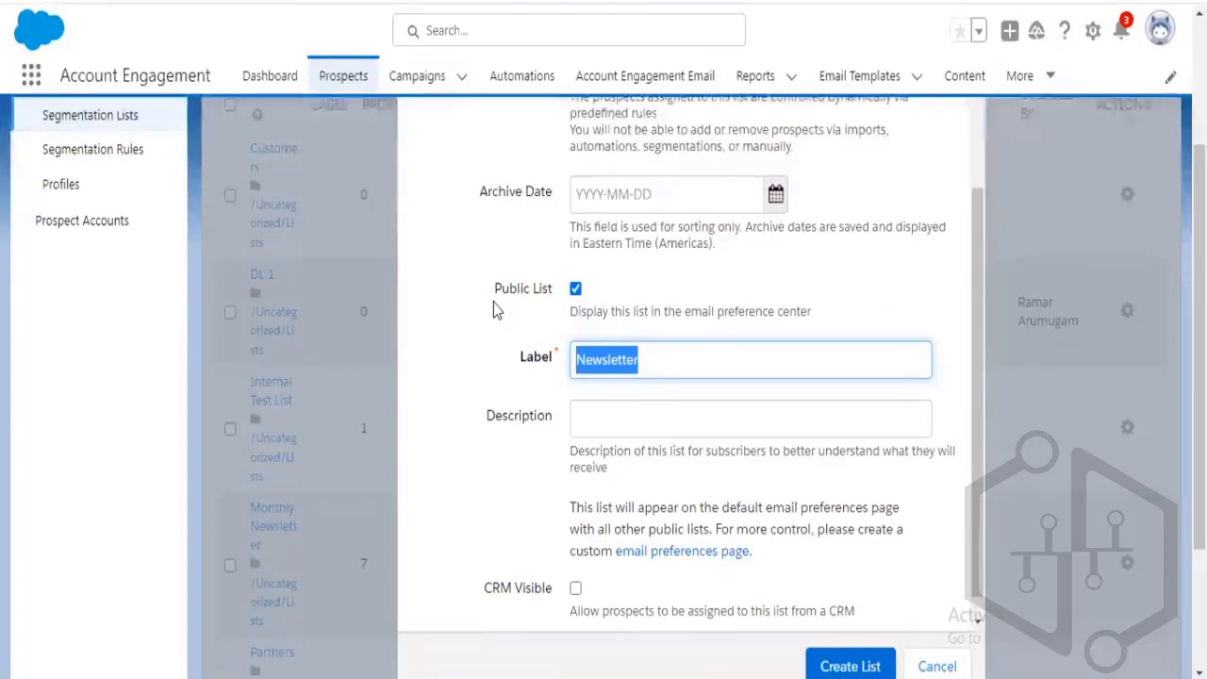
pyautogui.click(436, 399)
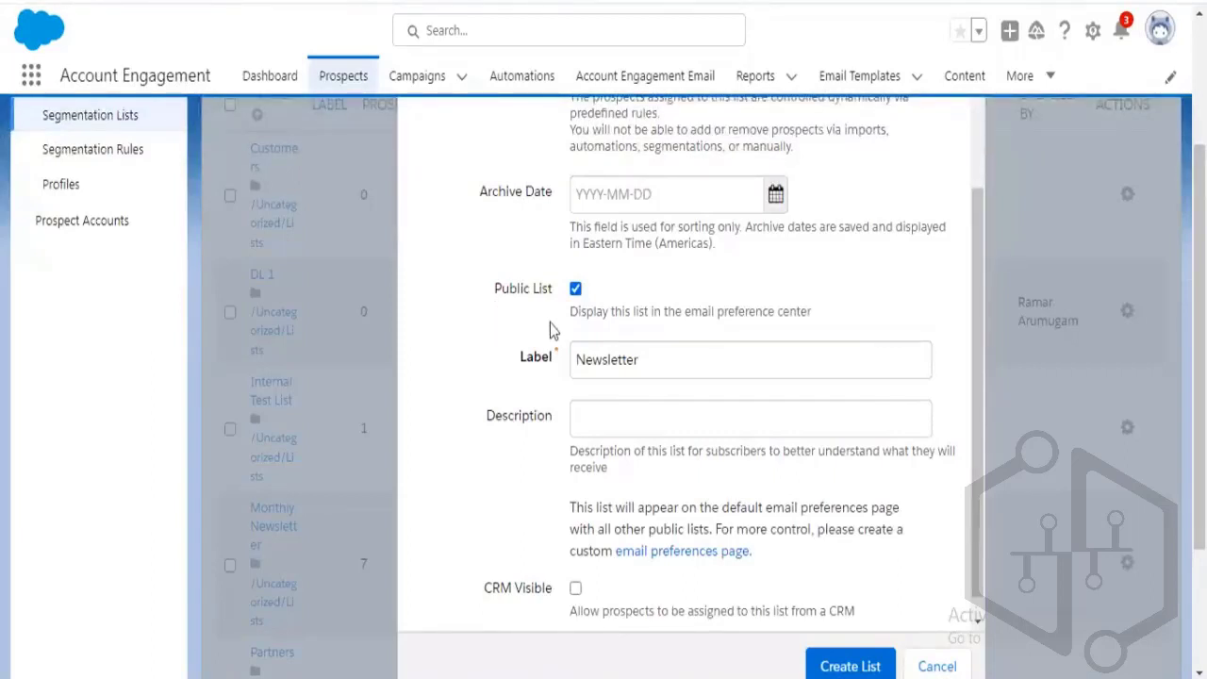
pyautogui.scroll(1, 552, 328)
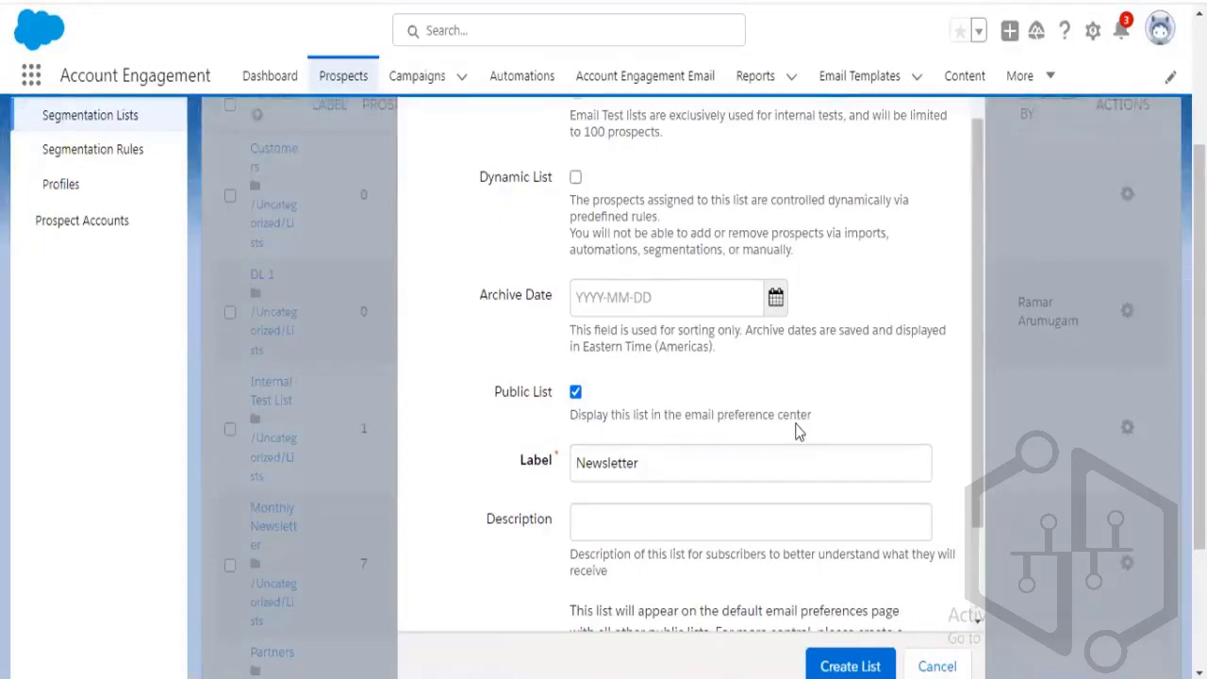
pyautogui.click(576, 392)
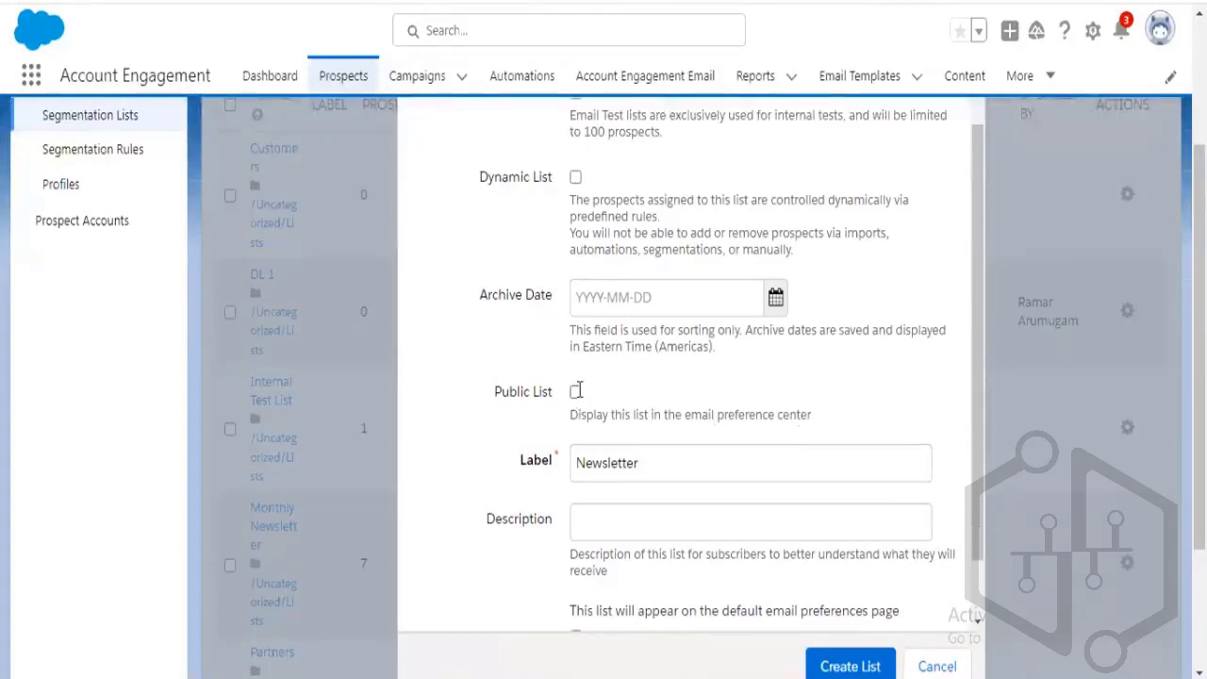
# Turn on CRM Visible for the new list so prospects can be assigned to it from a CRM
pyautogui.scroll(-1, 689, 396)
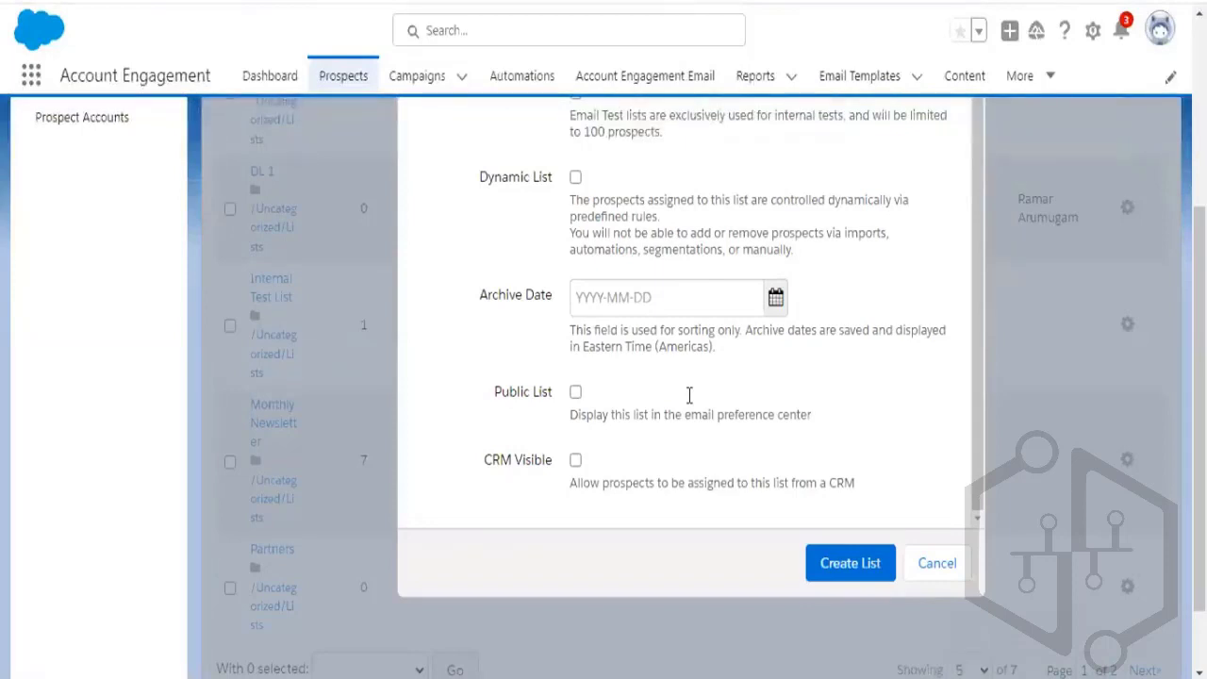
pyautogui.scroll(1, 690, 394)
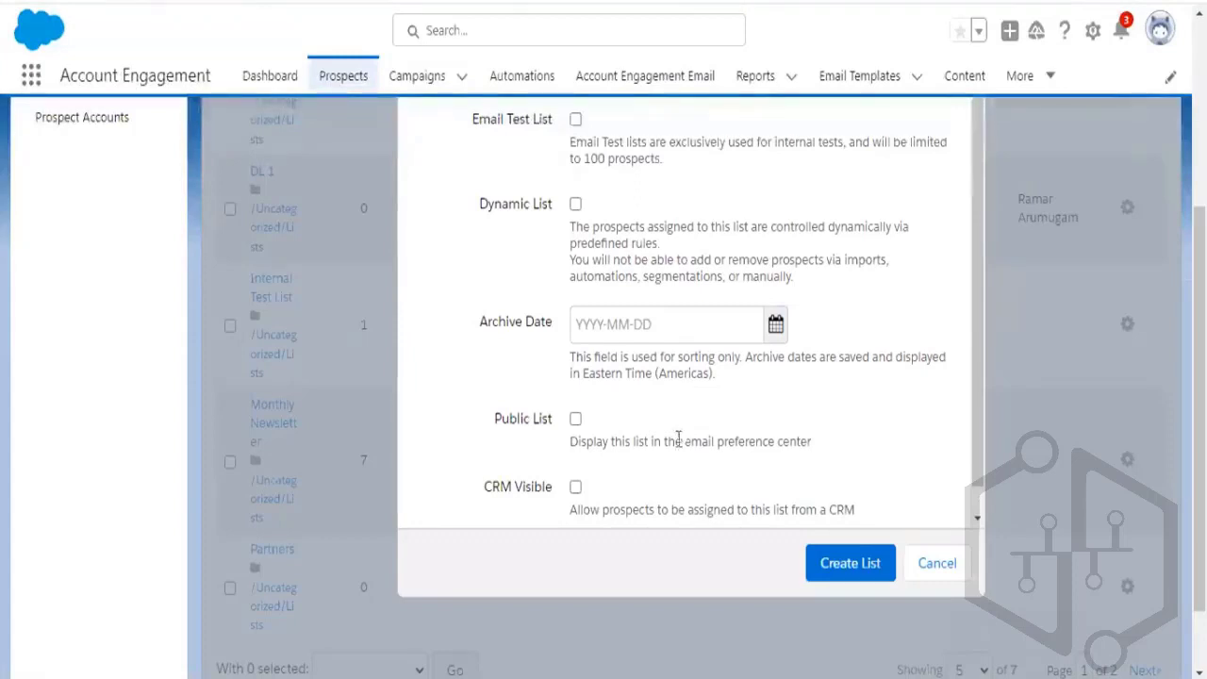
pyautogui.scroll(-1, 676, 438)
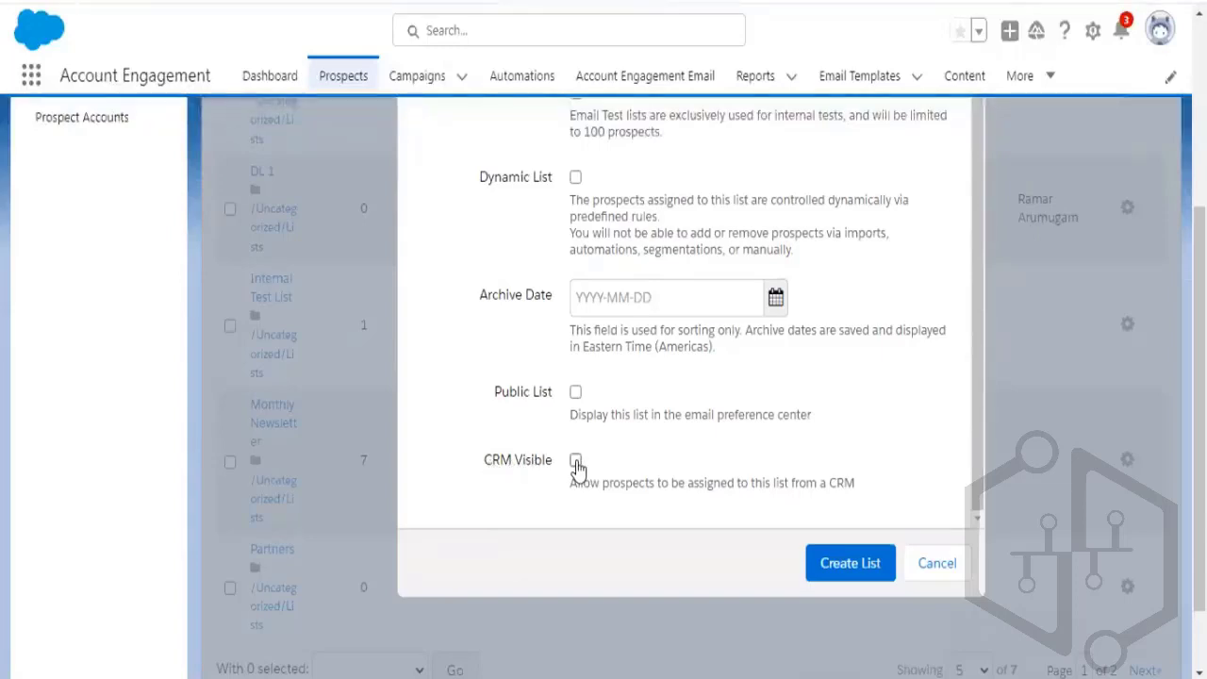
pyautogui.scroll(1, 642, 347)
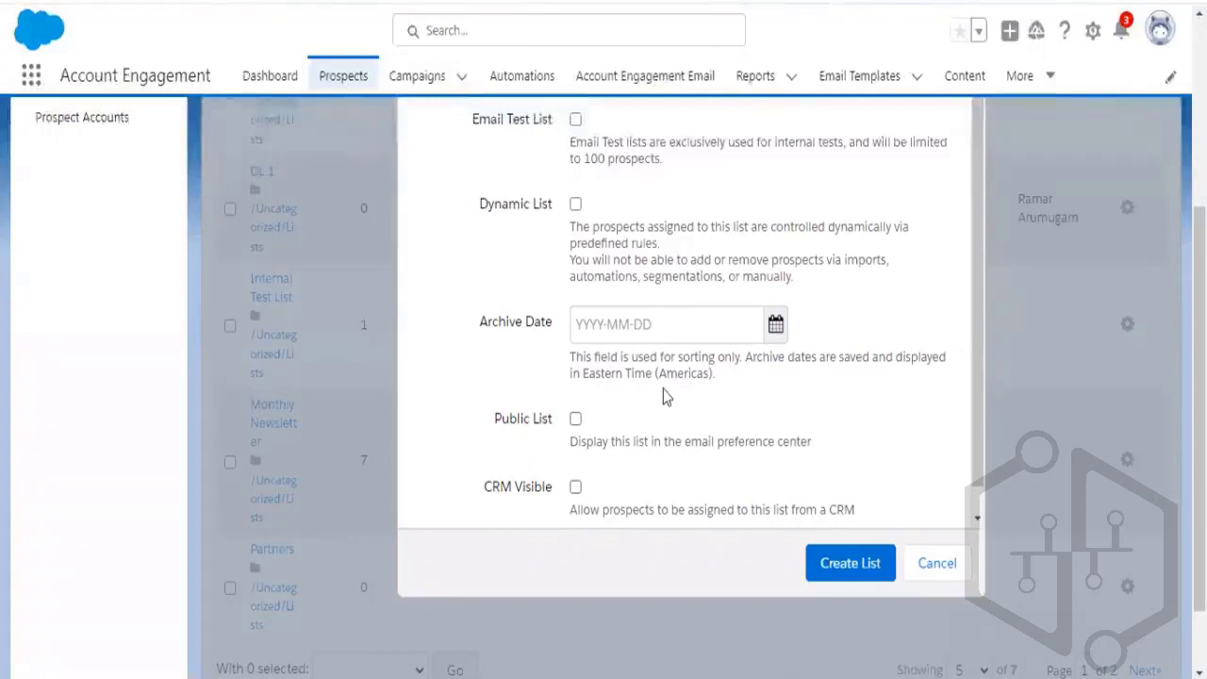
pyautogui.scroll(1, 663, 394)
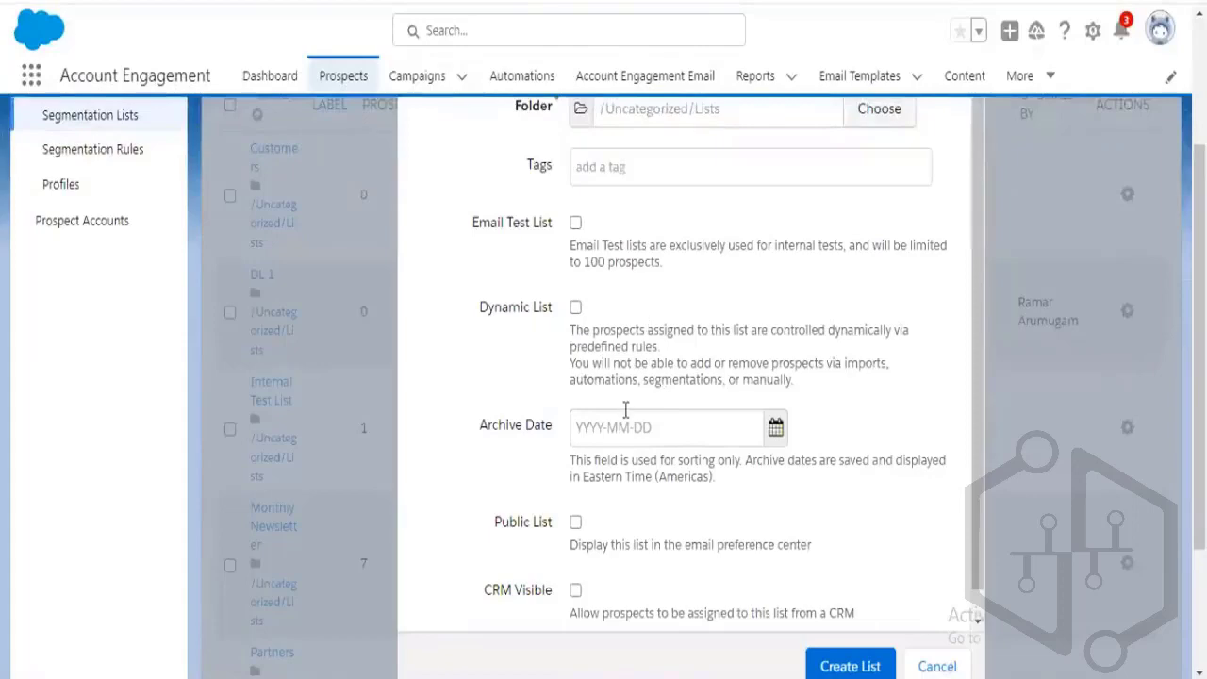
pyautogui.scroll(-1, 625, 409)
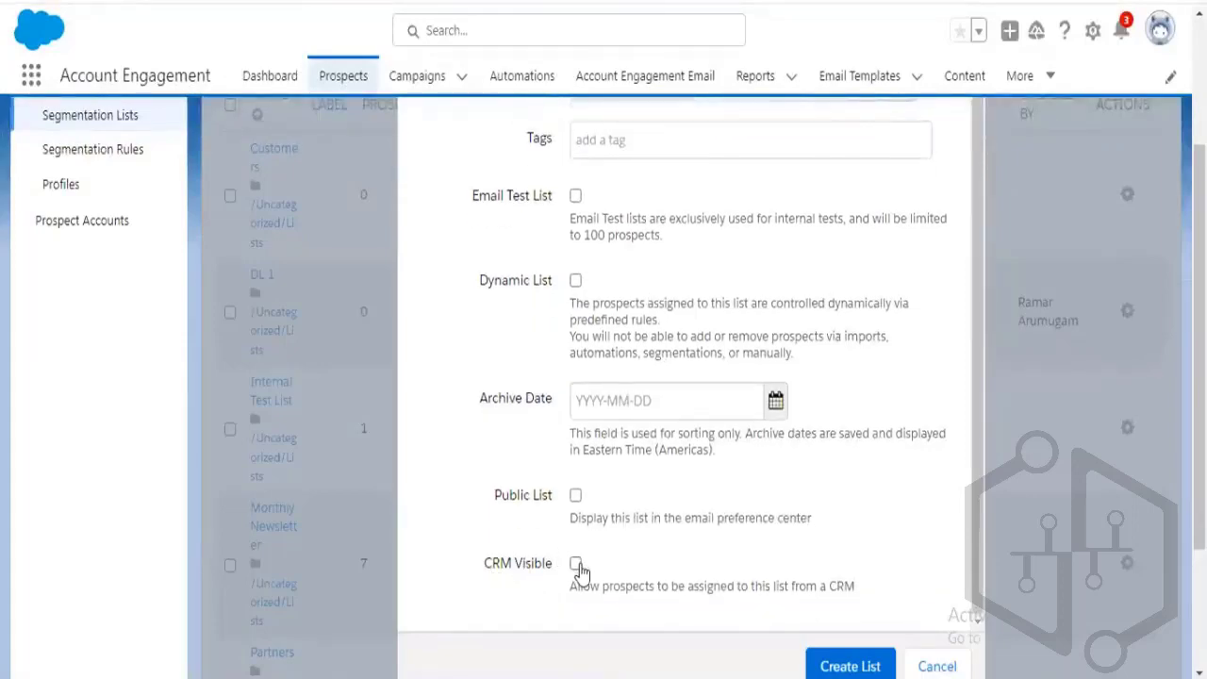
pyautogui.click(576, 563)
pyautogui.scroll(-3, 677, 529)
pyautogui.scroll(1, 677, 529)
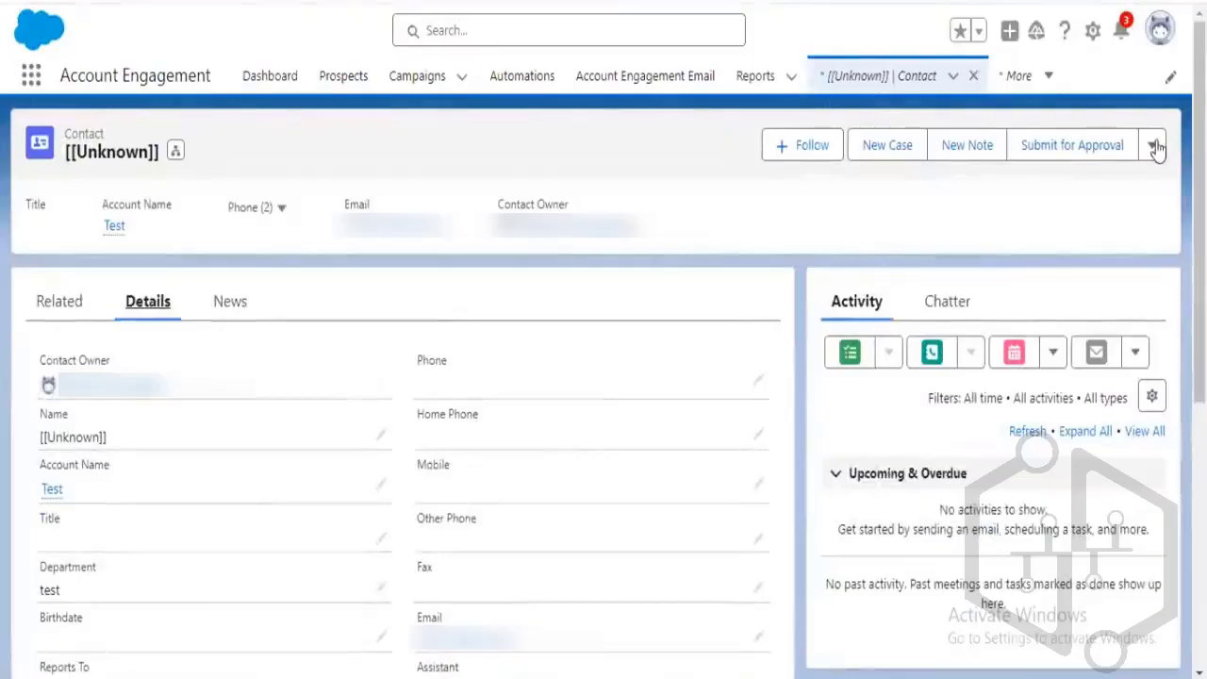
# Look through the additional record actions available on the open contact, then return to the new segmentation list form
pyautogui.click(1154, 146)
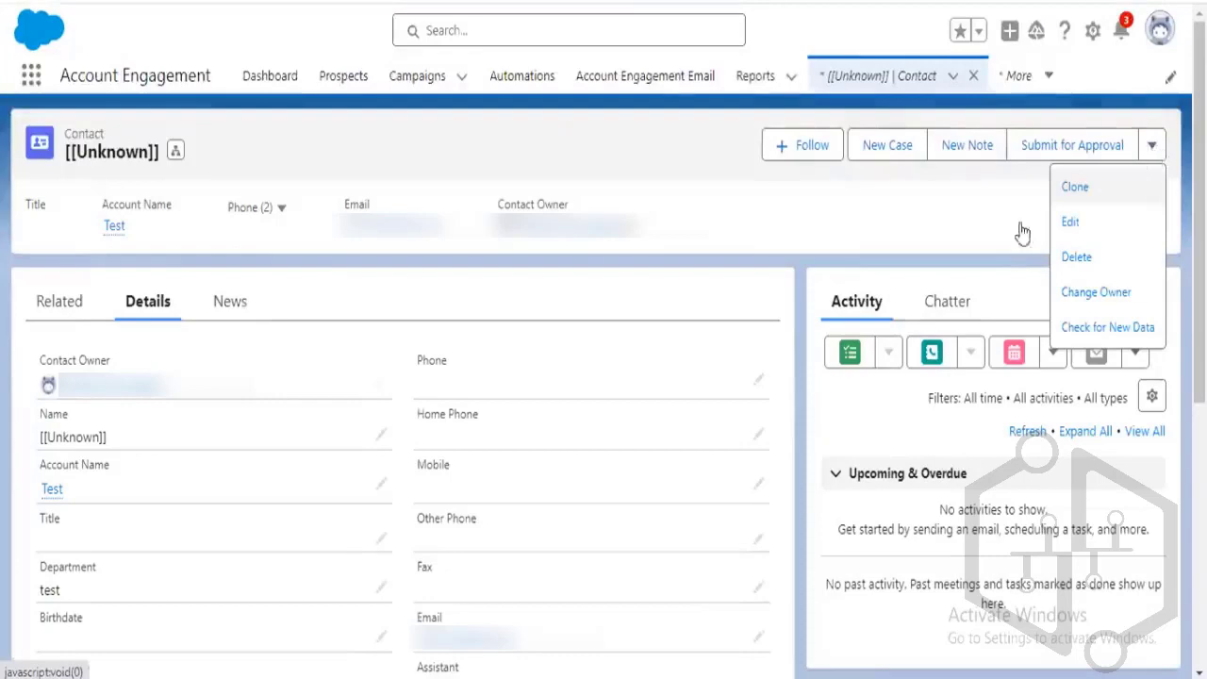
pyautogui.click(1070, 221)
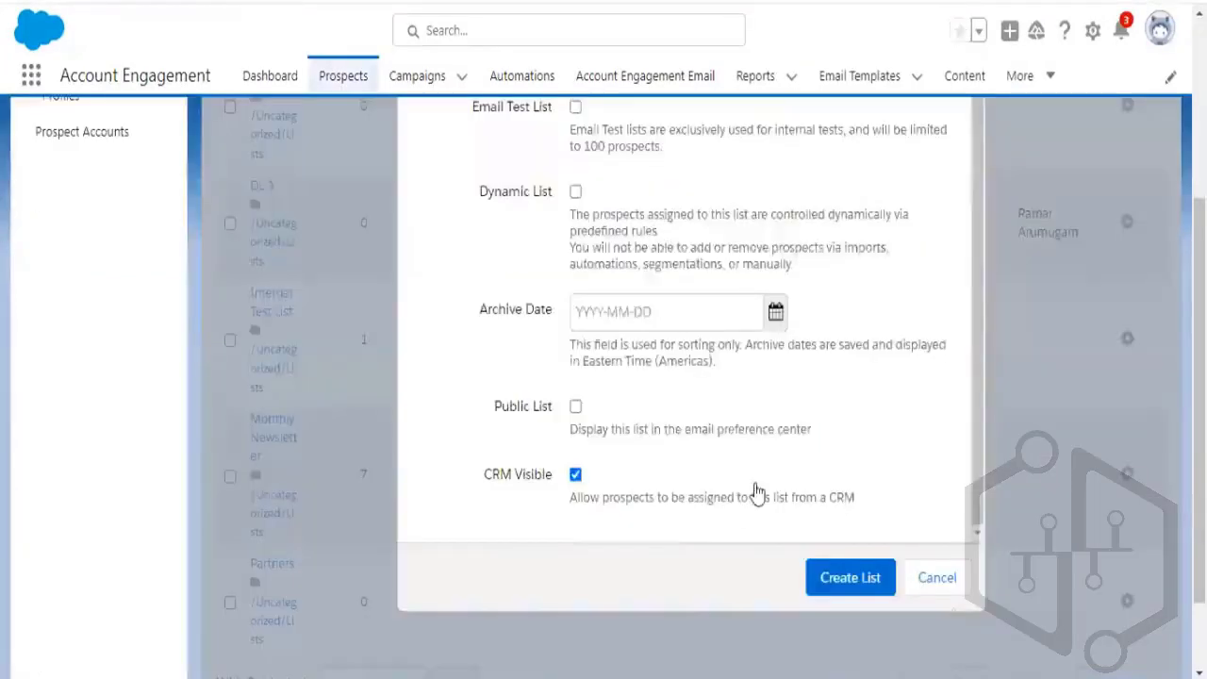
# Review the new segmentation list's settings, from its name and folder through Email Test List, Dynamic List, Archive Date, Public List and CRM Visible
pyautogui.scroll(5, 730, 427)
pyautogui.scroll(-5, 768, 463)
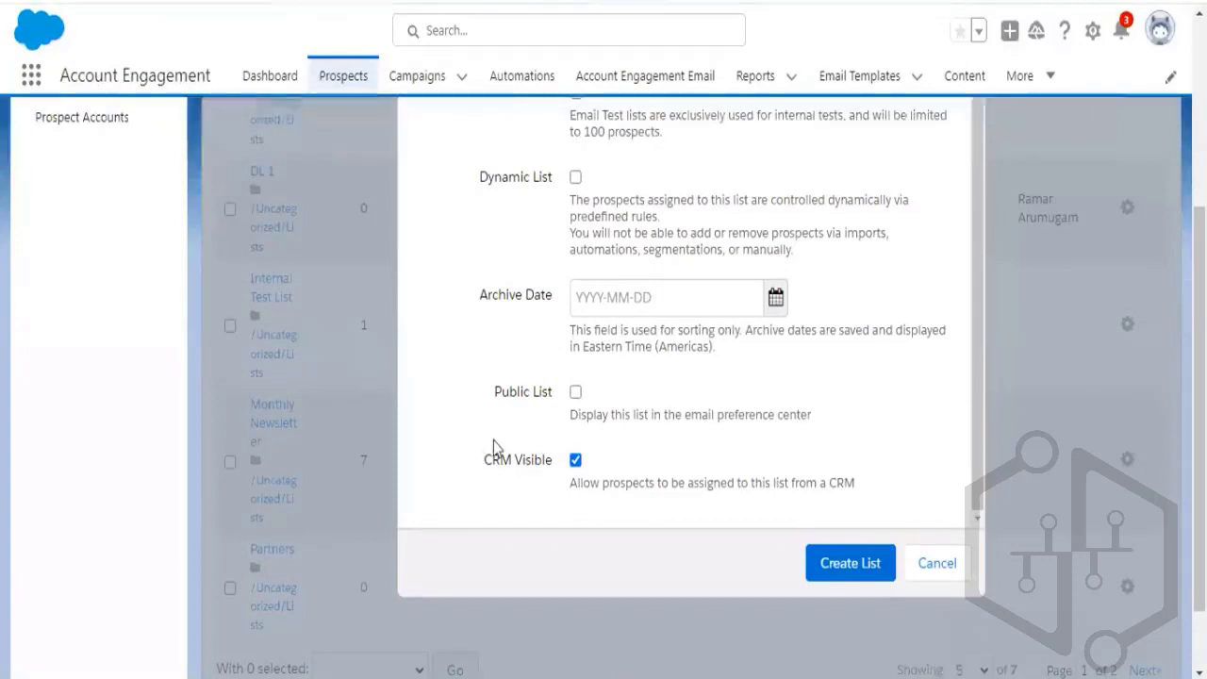
pyautogui.scroll(1, 686, 416)
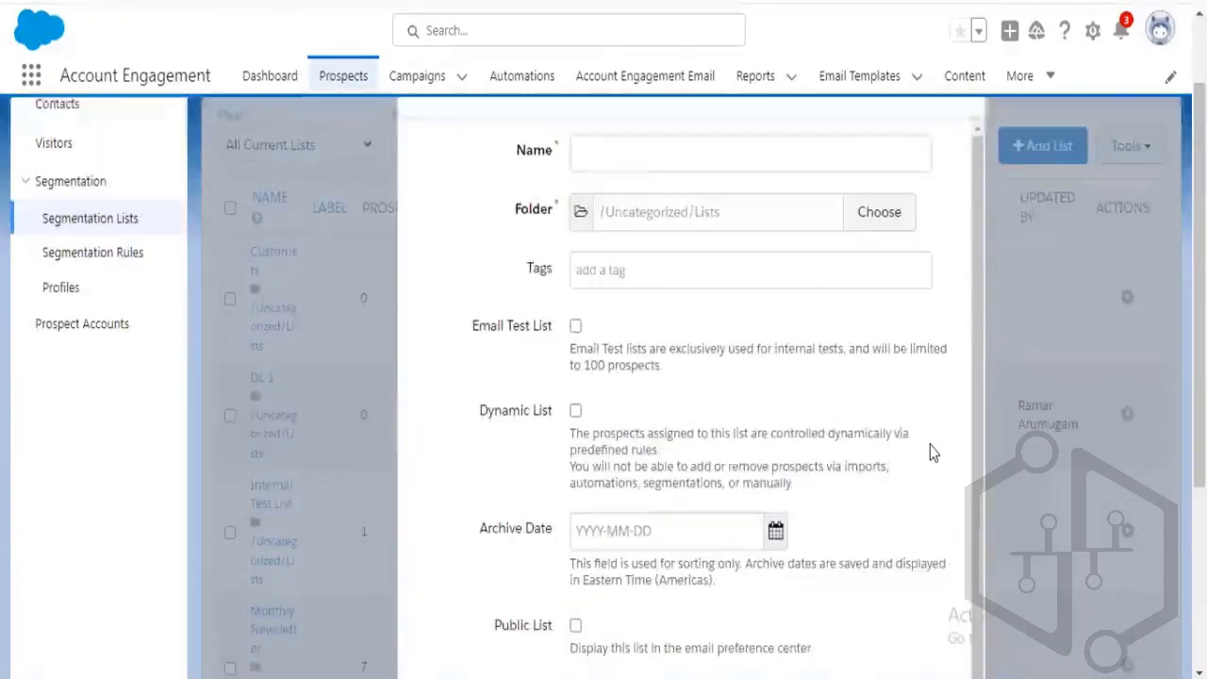
pyautogui.scroll(-2, 930, 453)
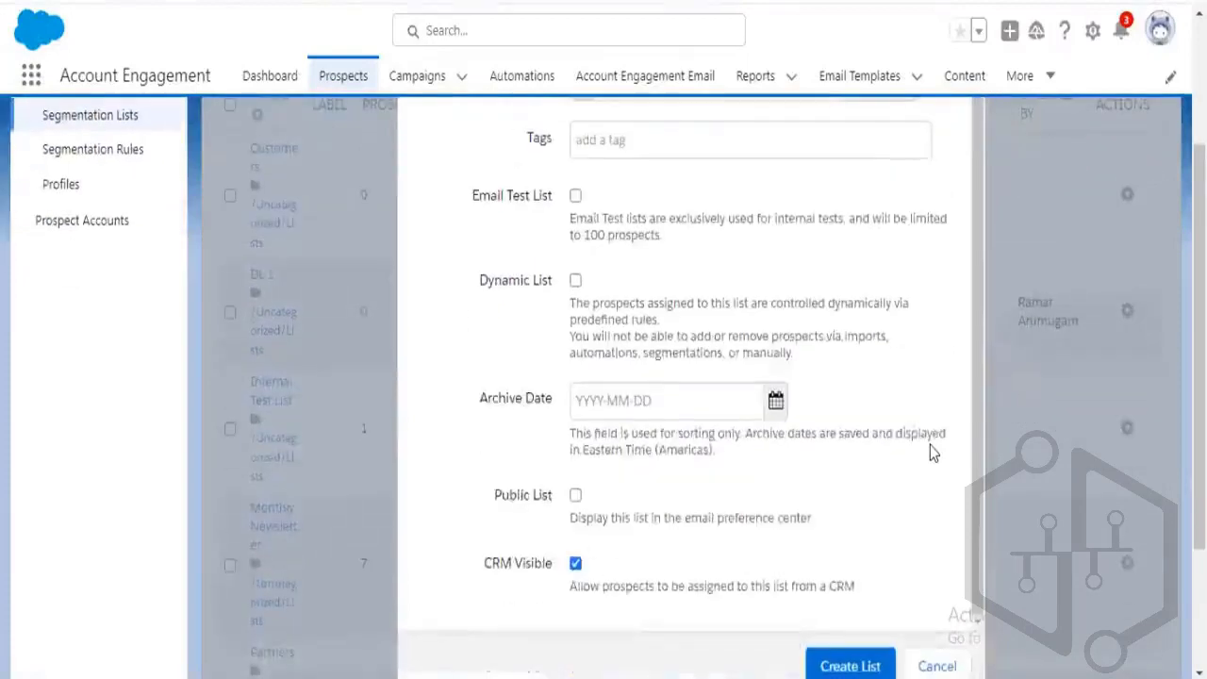
pyautogui.scroll(1, 930, 453)
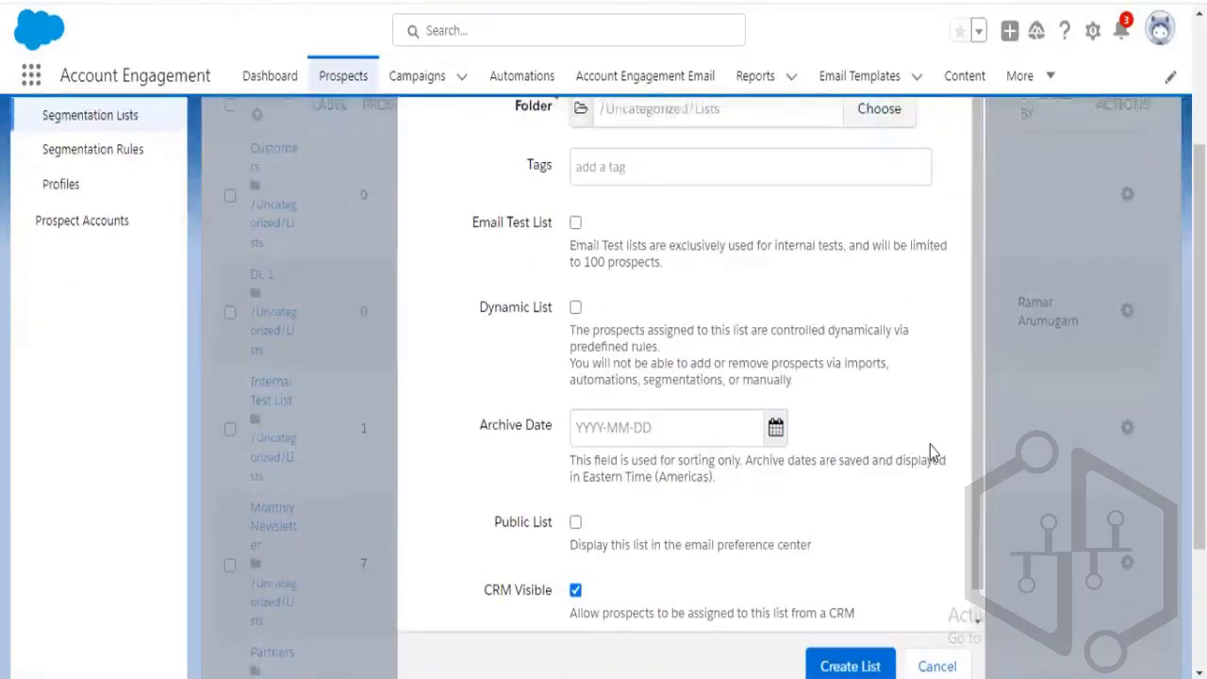